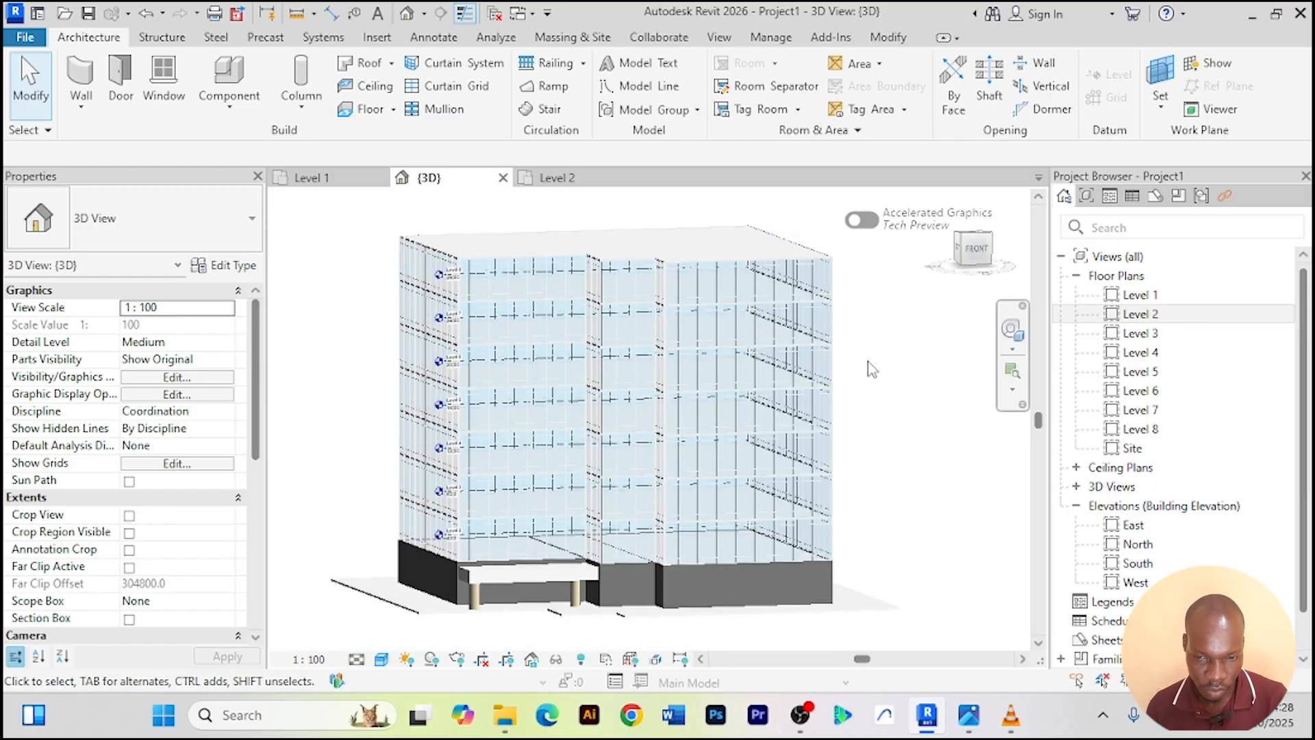
Start an in-place component in the Generic Models category with the name Generic Models 3, leaving the project unsaved
middle_click_drag(898, 391, 864, 392, "shift")
scroll(729, 592, "up", 5)
middle_click_drag(729, 596, 681, 521, "shift")
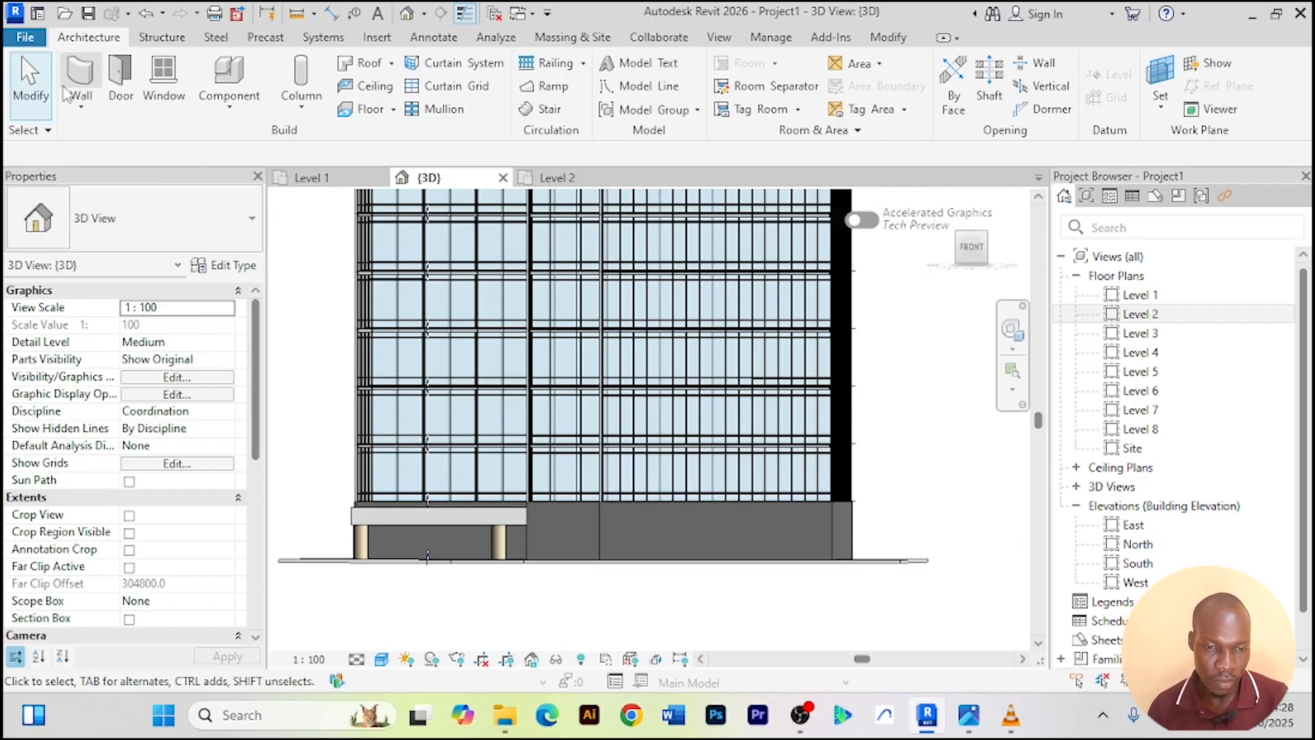
left_click(229, 106)
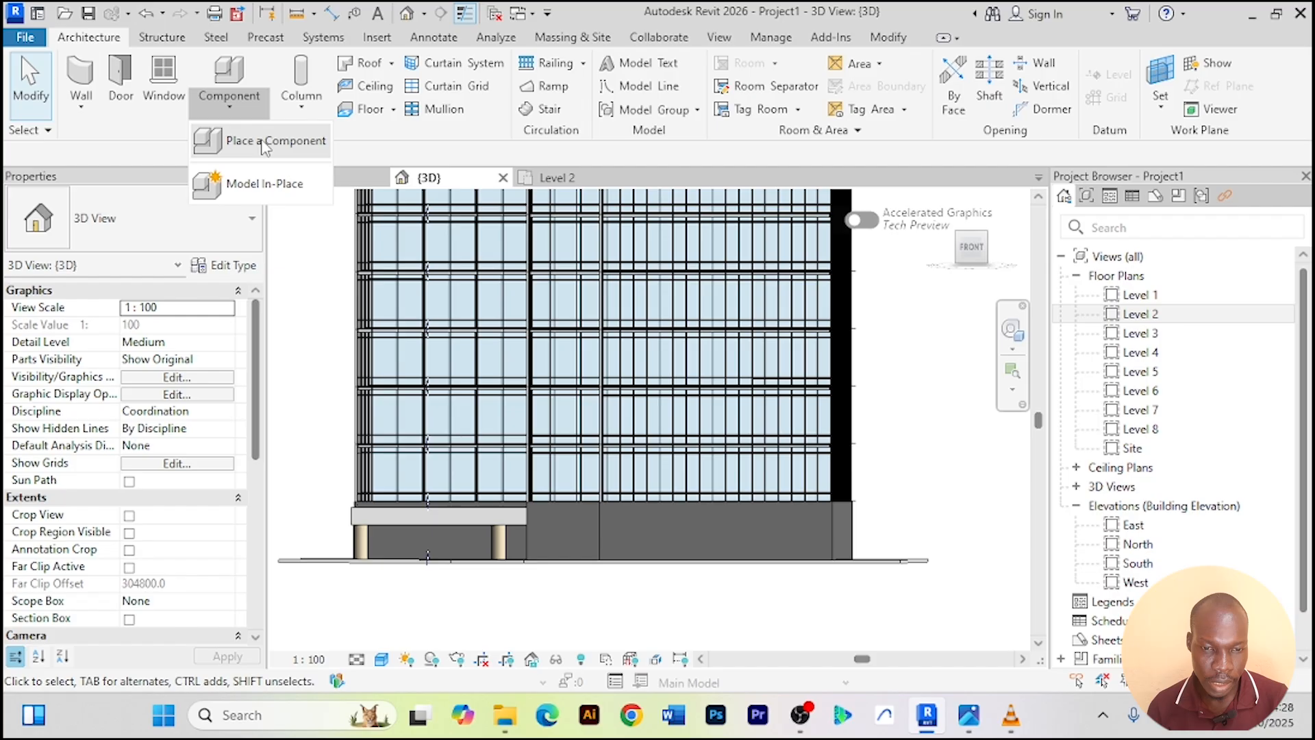
left_click(296, 186)
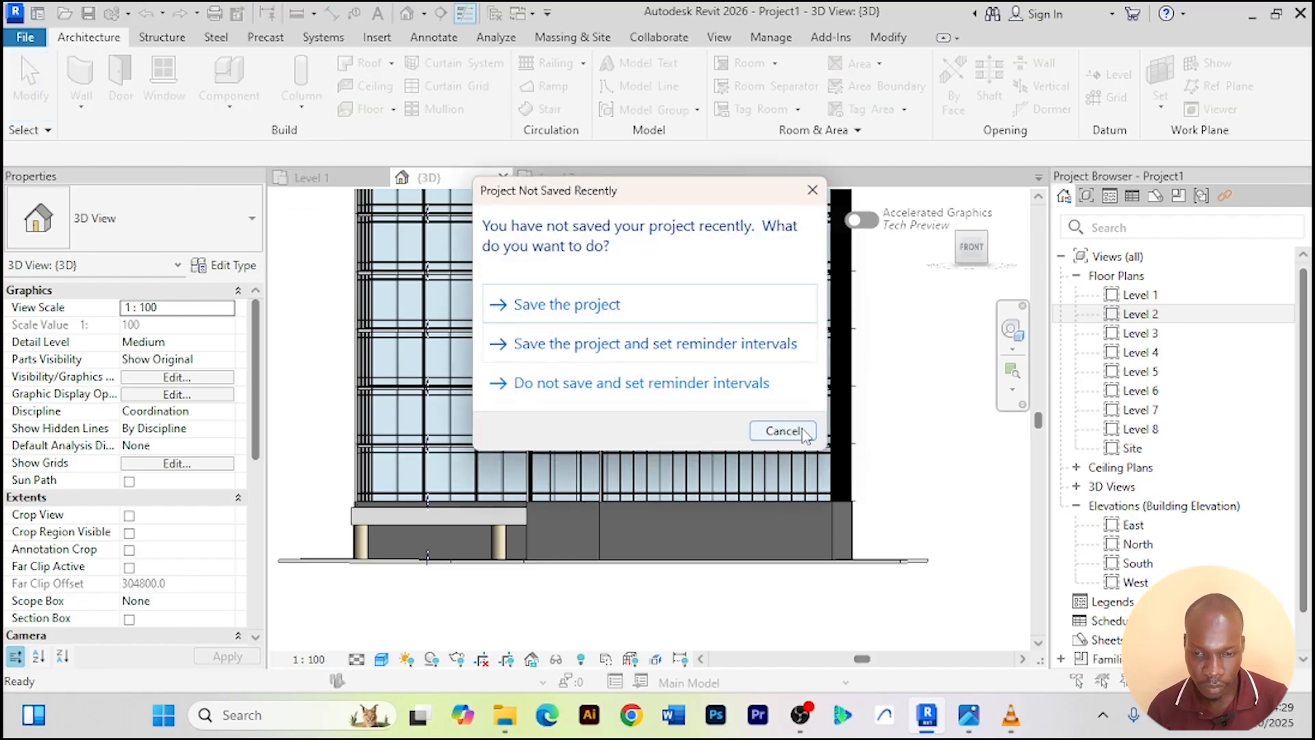
left_click(806, 433)
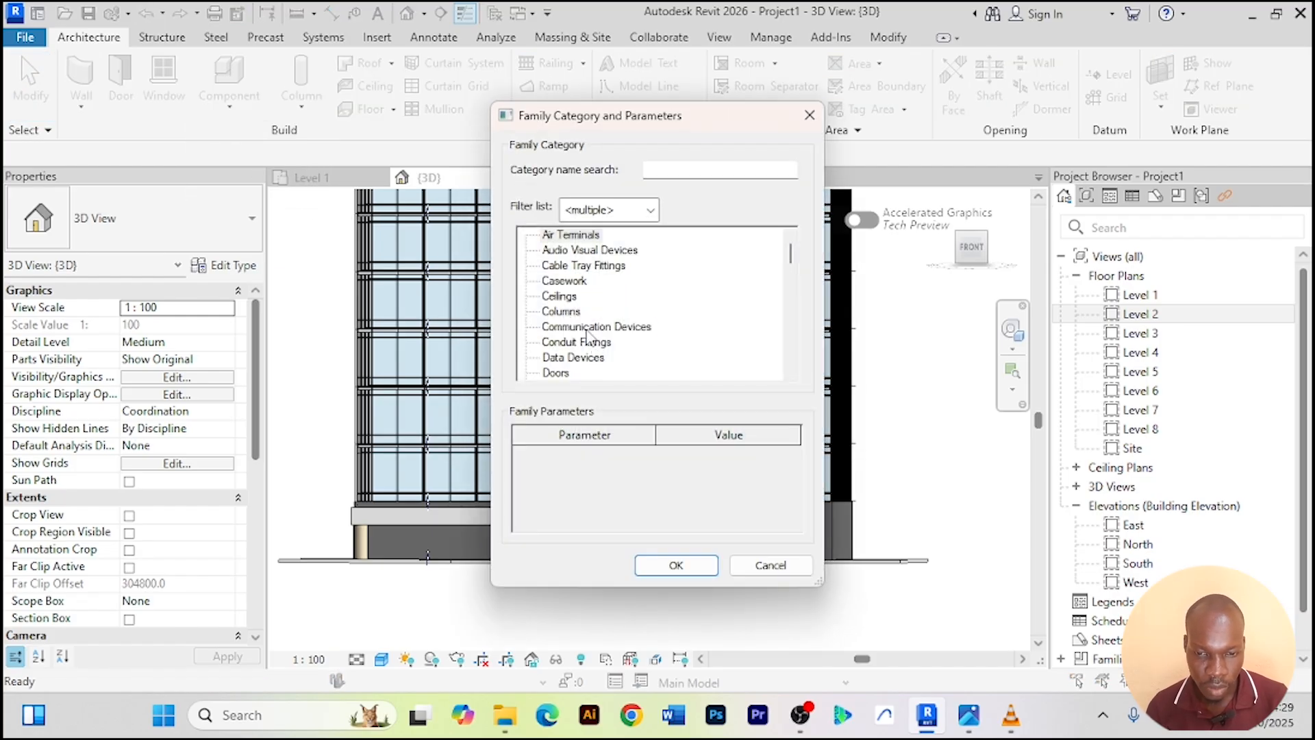
key("g")
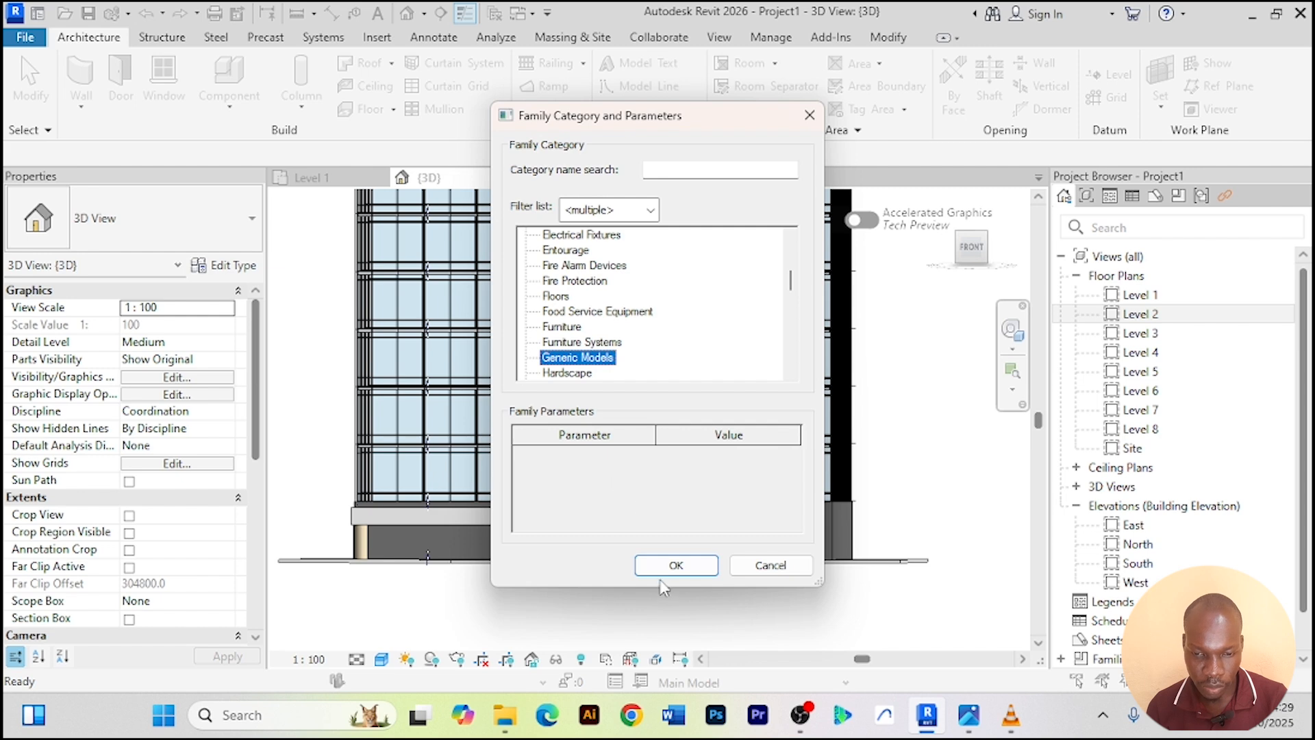
left_click(675, 563)
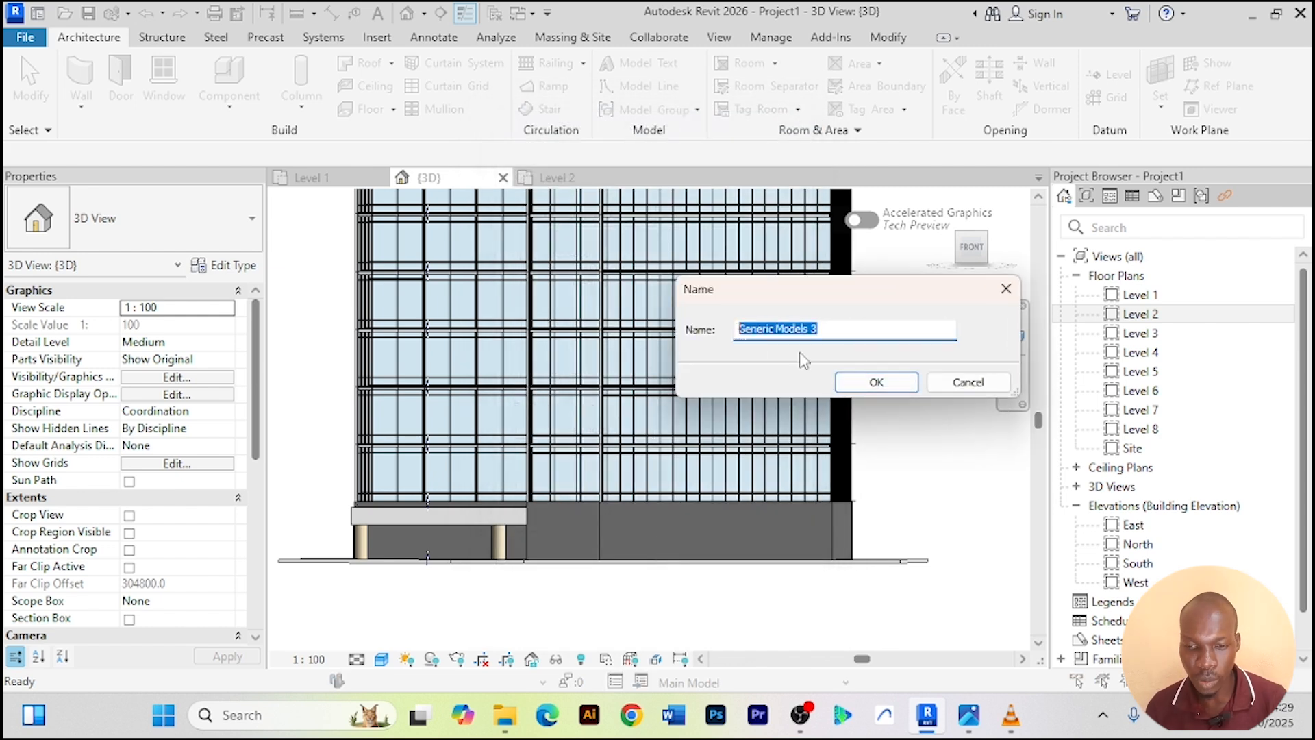
left_click(877, 382)
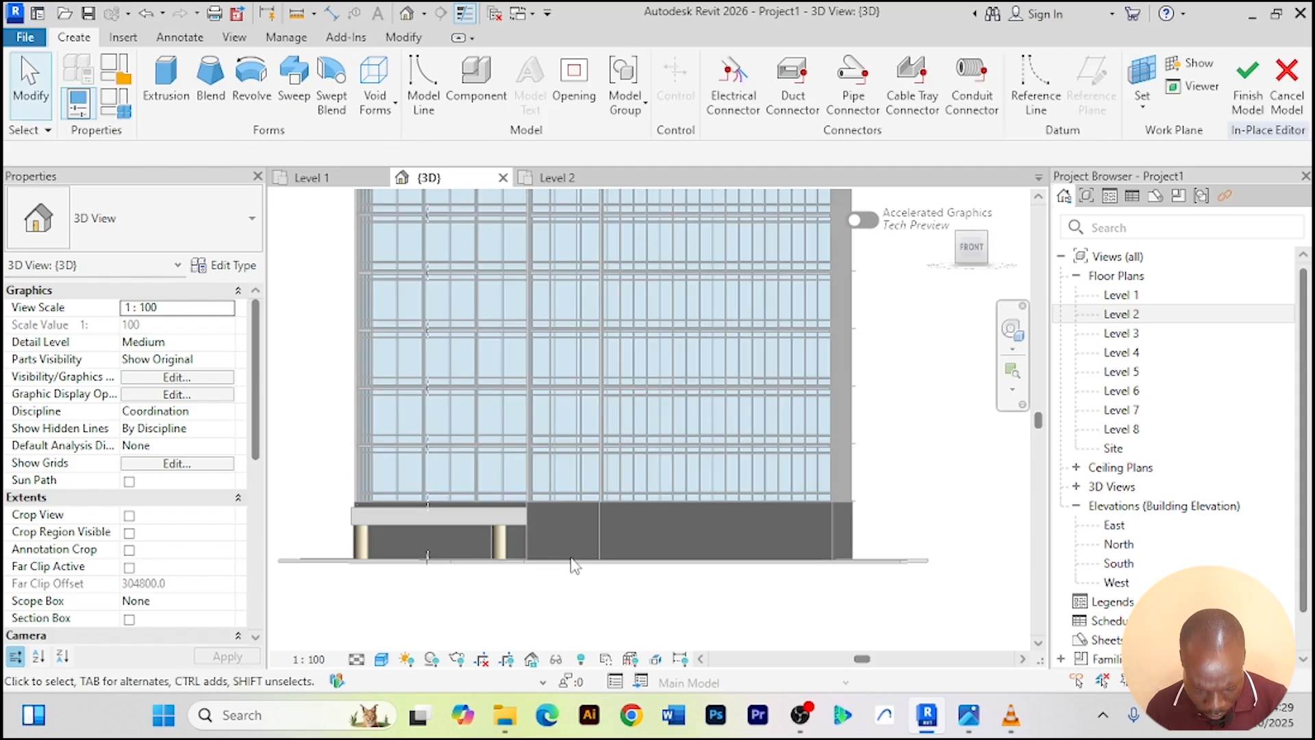
Set the work plane by picking the front curtain wall just above the ground-floor wall
scroll(644, 533, "up", 2)
scroll(470, 523, "up", 2)
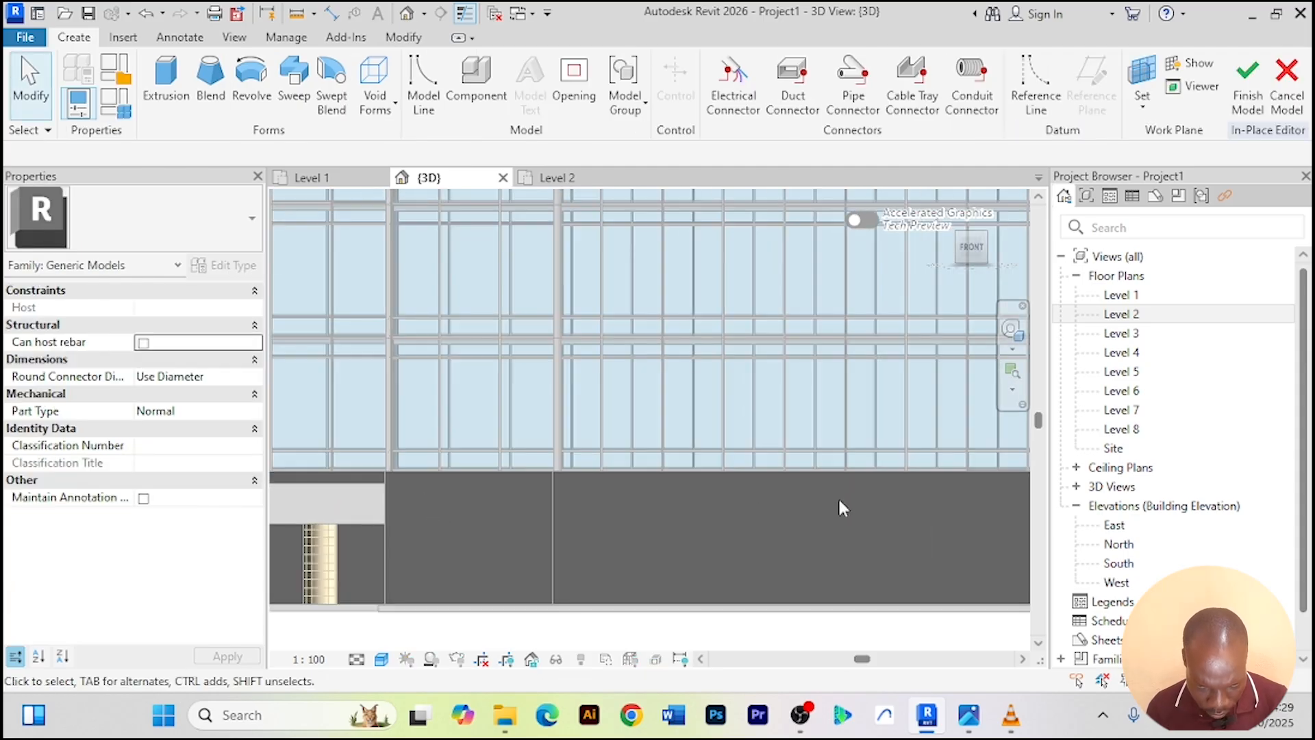
left_click(1145, 110)
left_click(1183, 183)
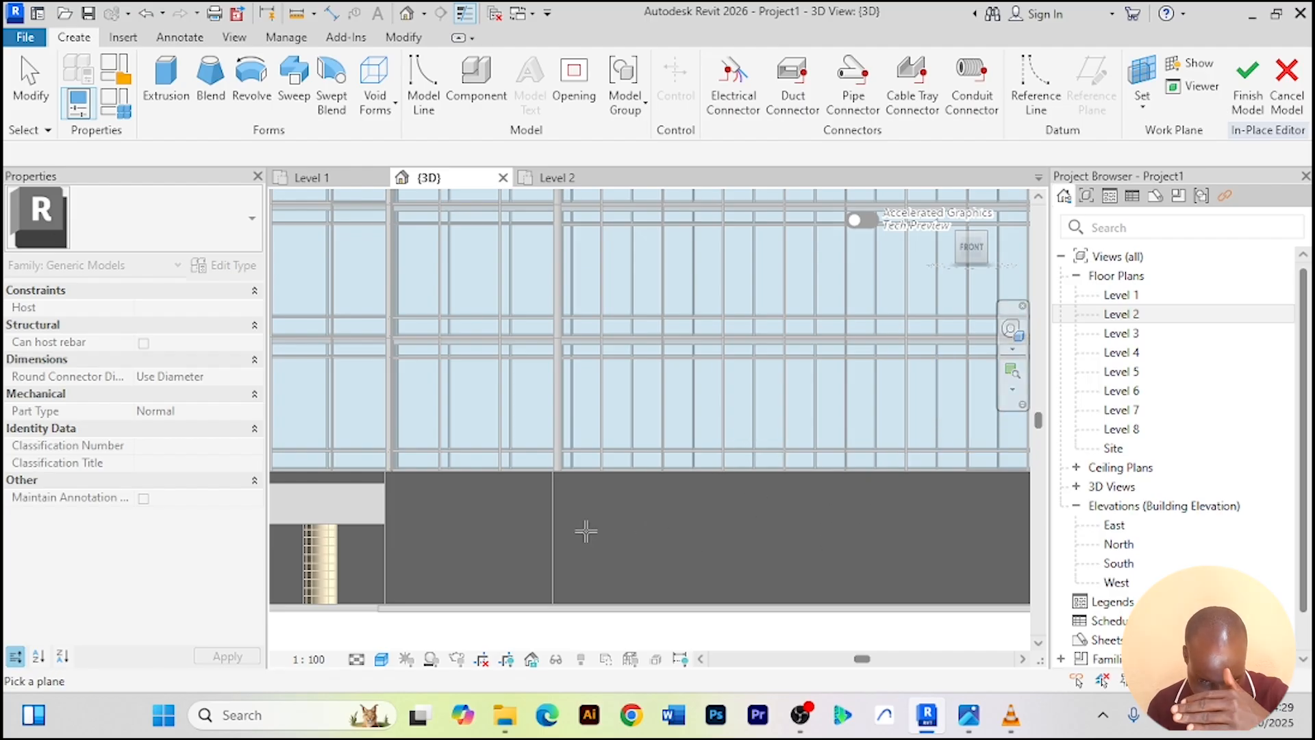
scroll(595, 530, "down", 2)
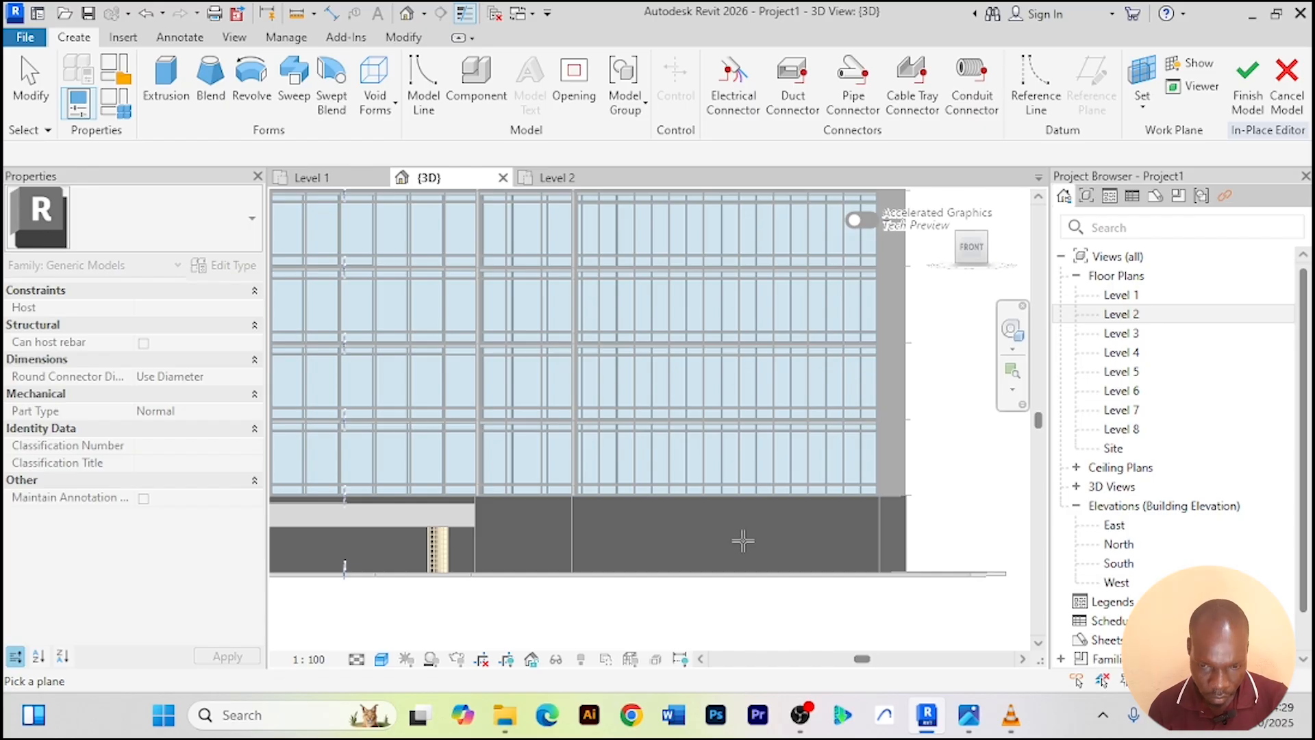
scroll(528, 552, "up", 2)
scroll(576, 521, "down", 1)
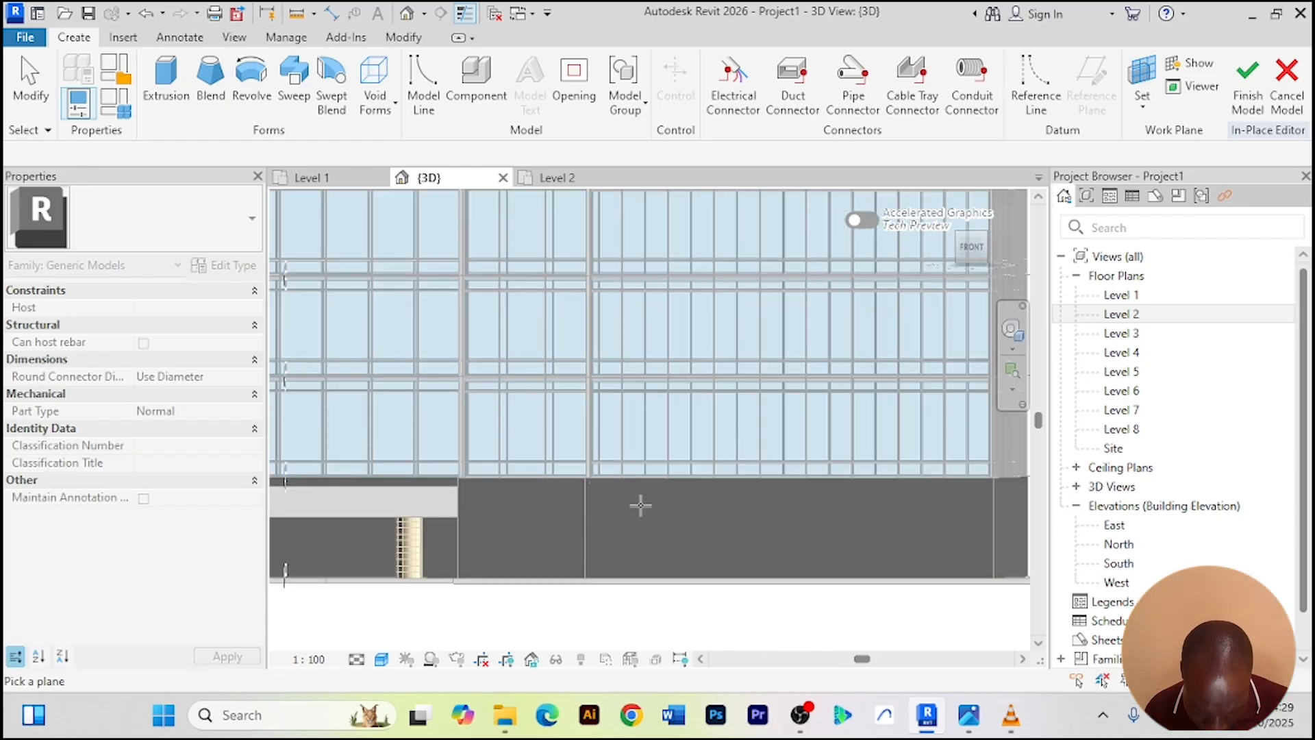
left_click(611, 481)
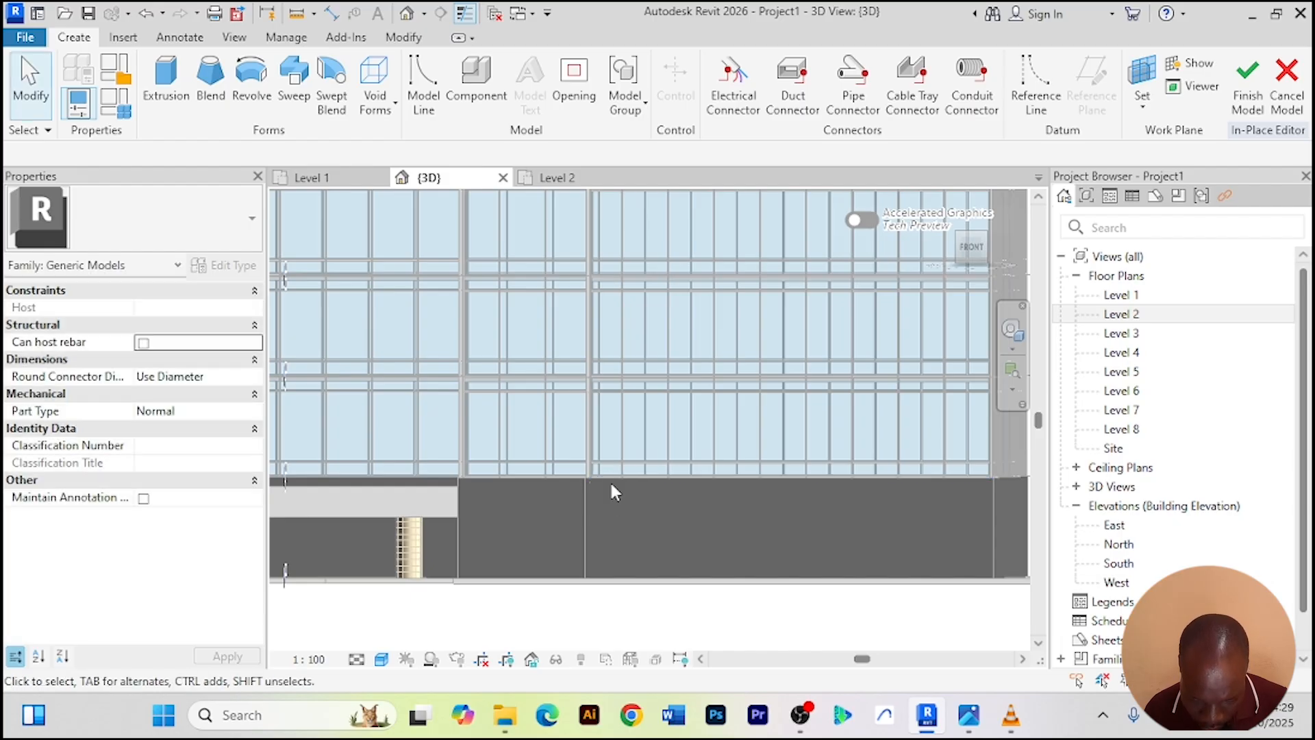
Start an extrusion and set its work plane to the front face of the ground-floor main wall in the right-hand bay
scroll(610, 479, "down", 4)
scroll(798, 478, "down", 1)
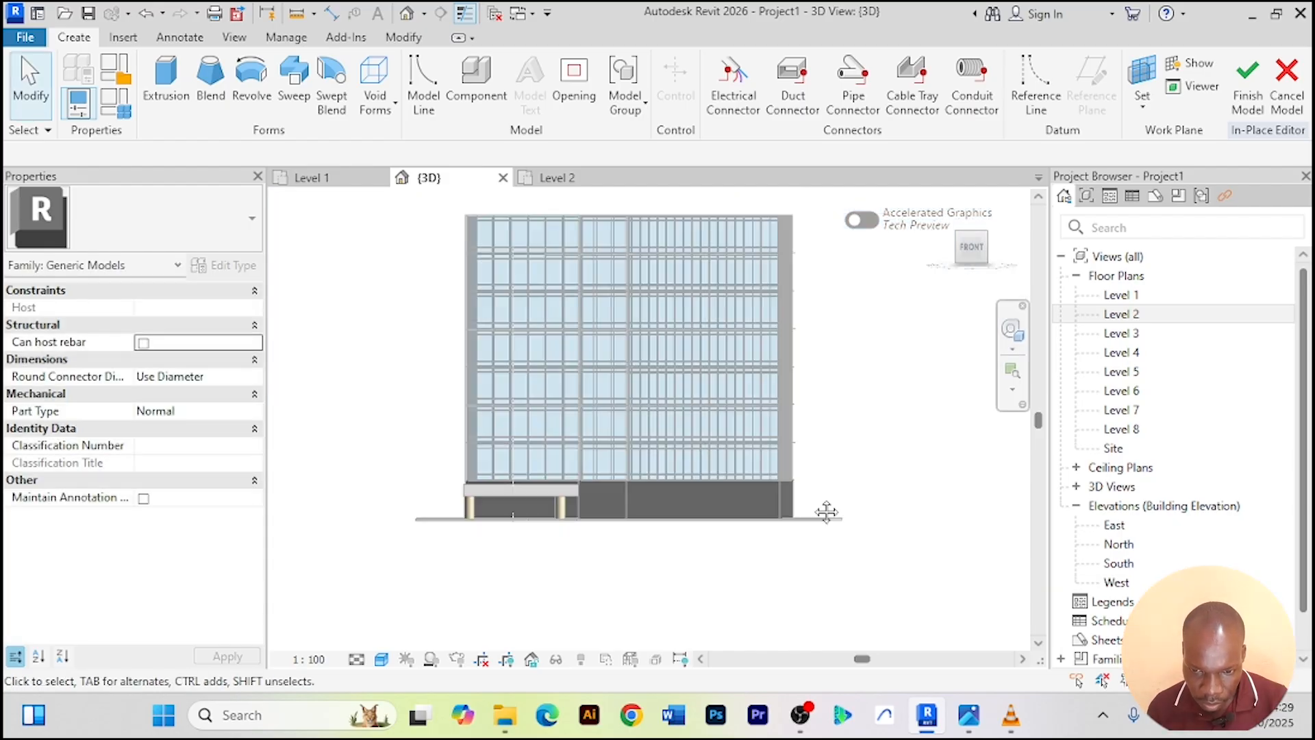
middle_click_drag(822, 507, 848, 617, "shift")
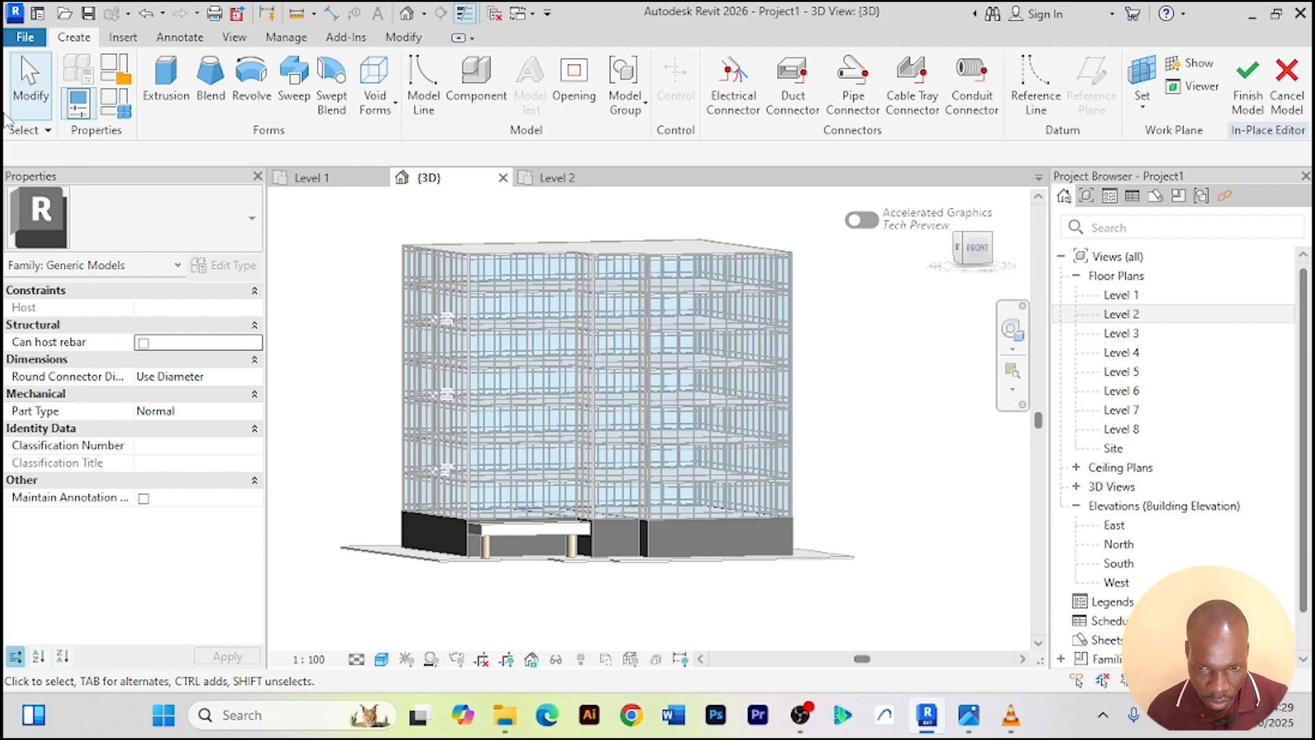
left_click(166, 81)
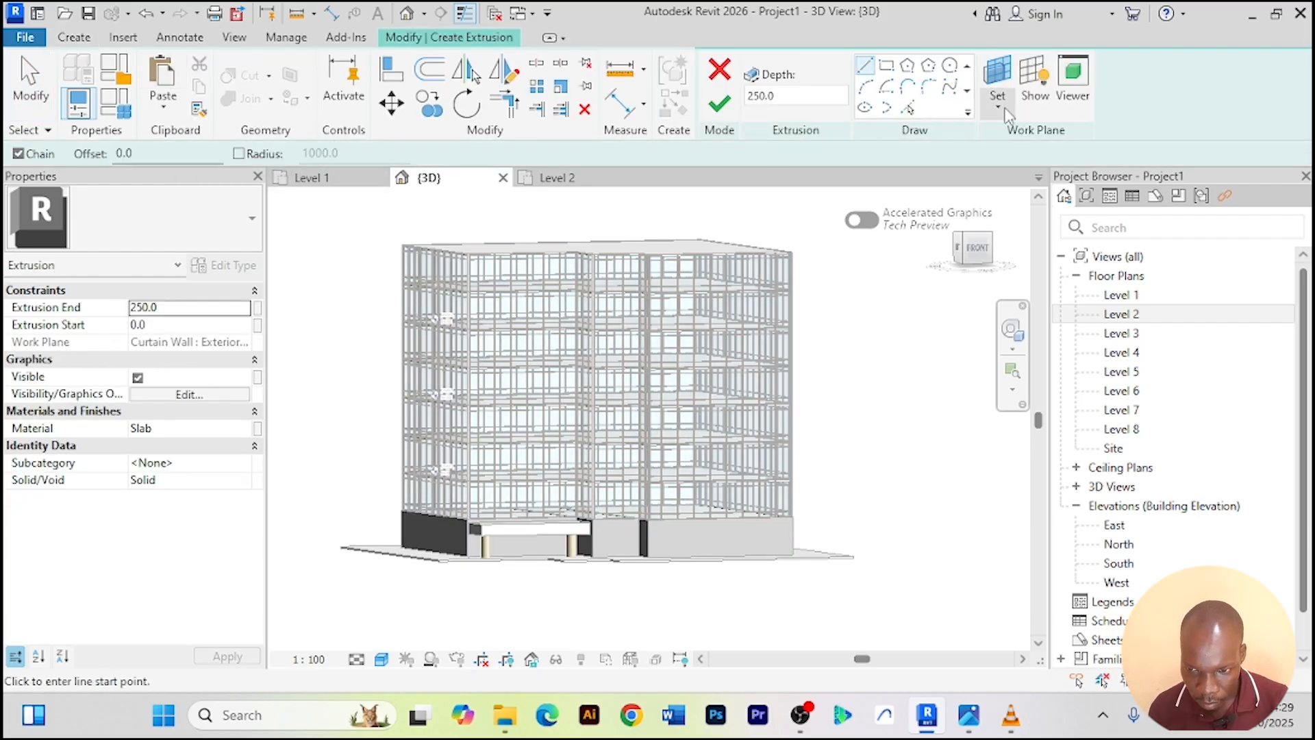
left_click(1000, 109)
left_click(1021, 176)
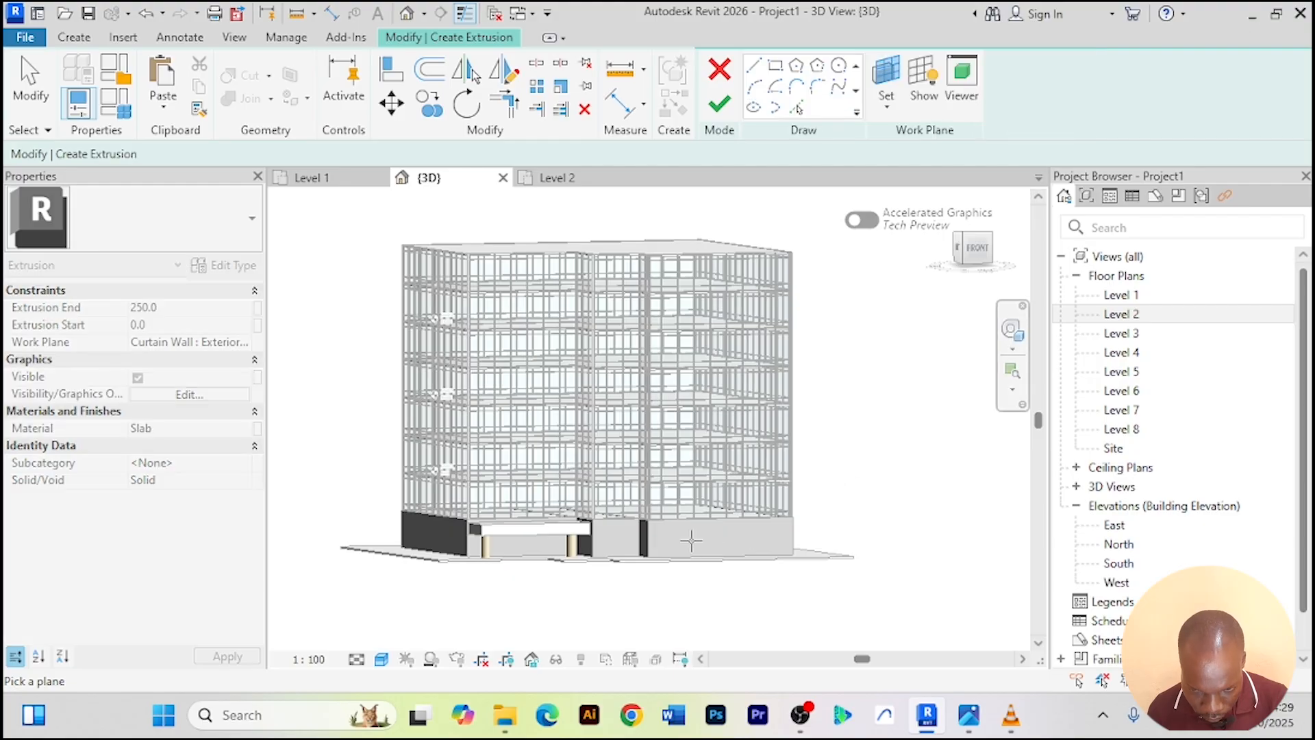
scroll(691, 541, "up", 6)
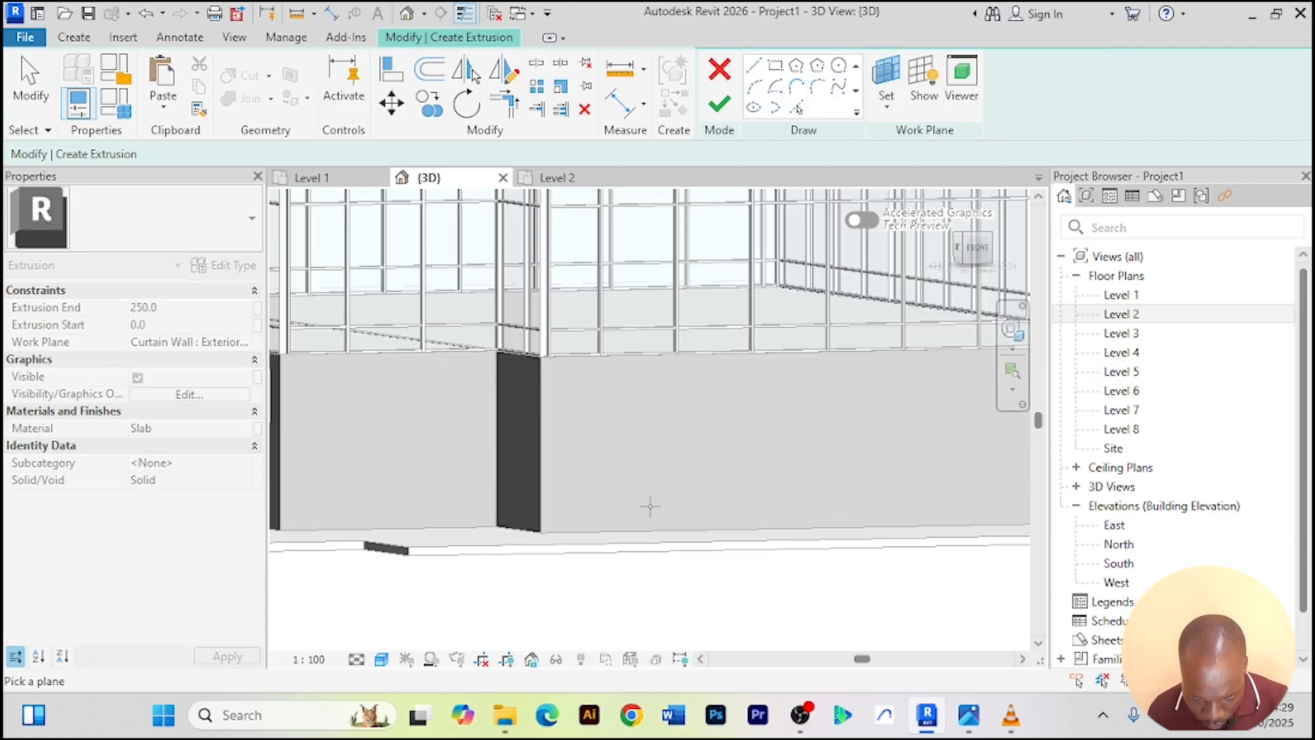
left_click(653, 525)
scroll(676, 484, "down", 6)
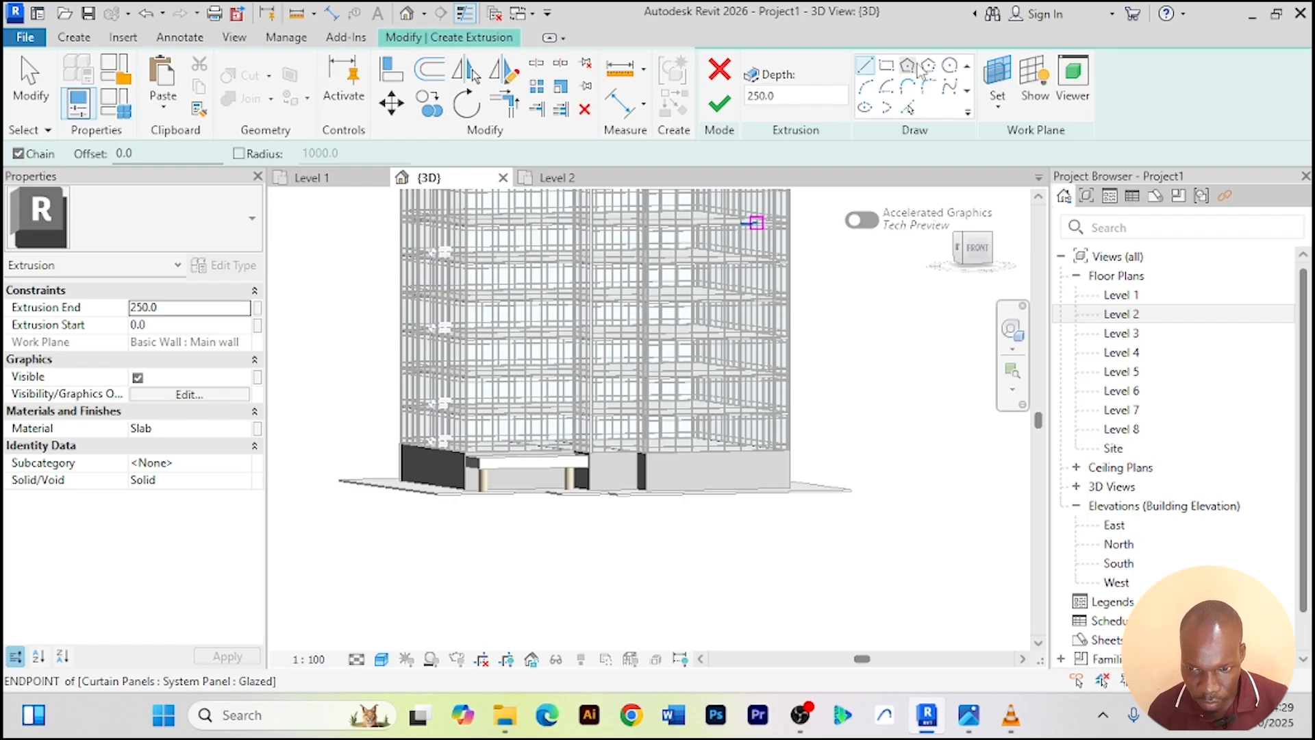
Sketch a rectangle about 16267 by 31425 mm over the right-hand front bay, from its upper corner to the opposite ground corner
left_click(887, 66)
scroll(726, 444, "down", 2)
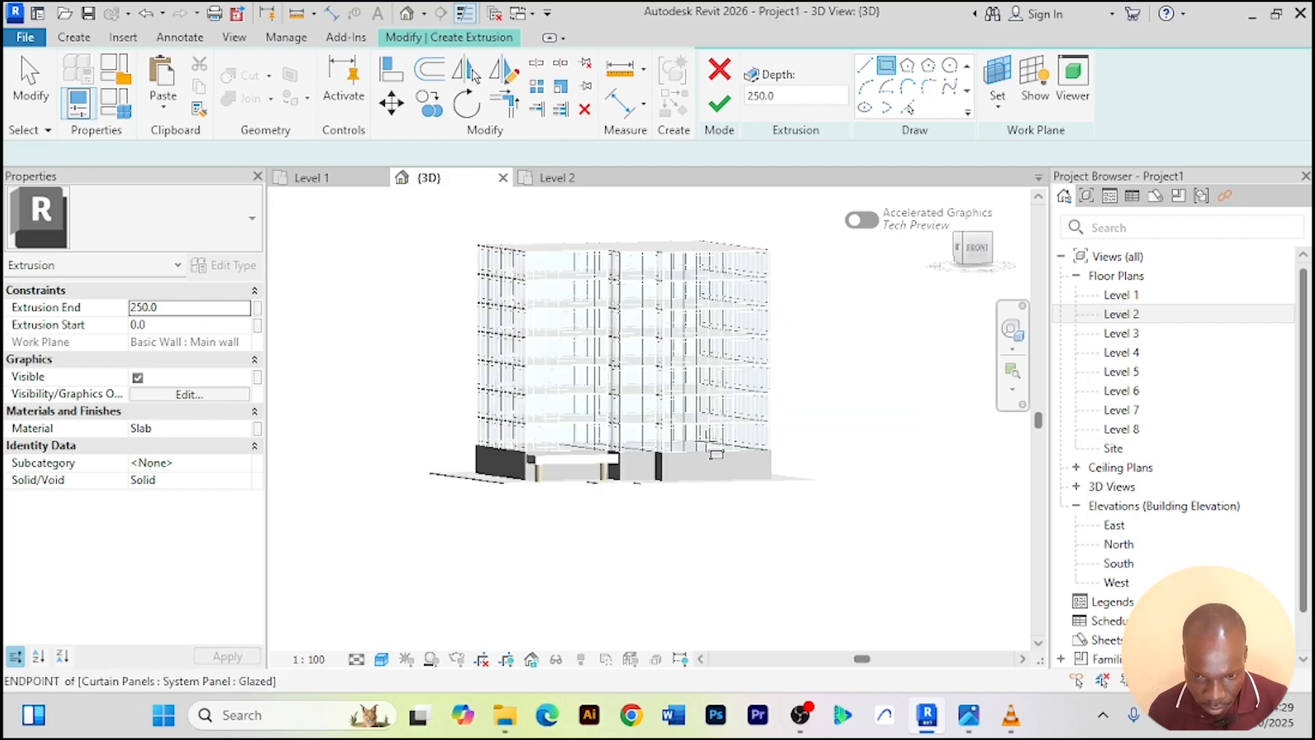
scroll(666, 245, "up", 1)
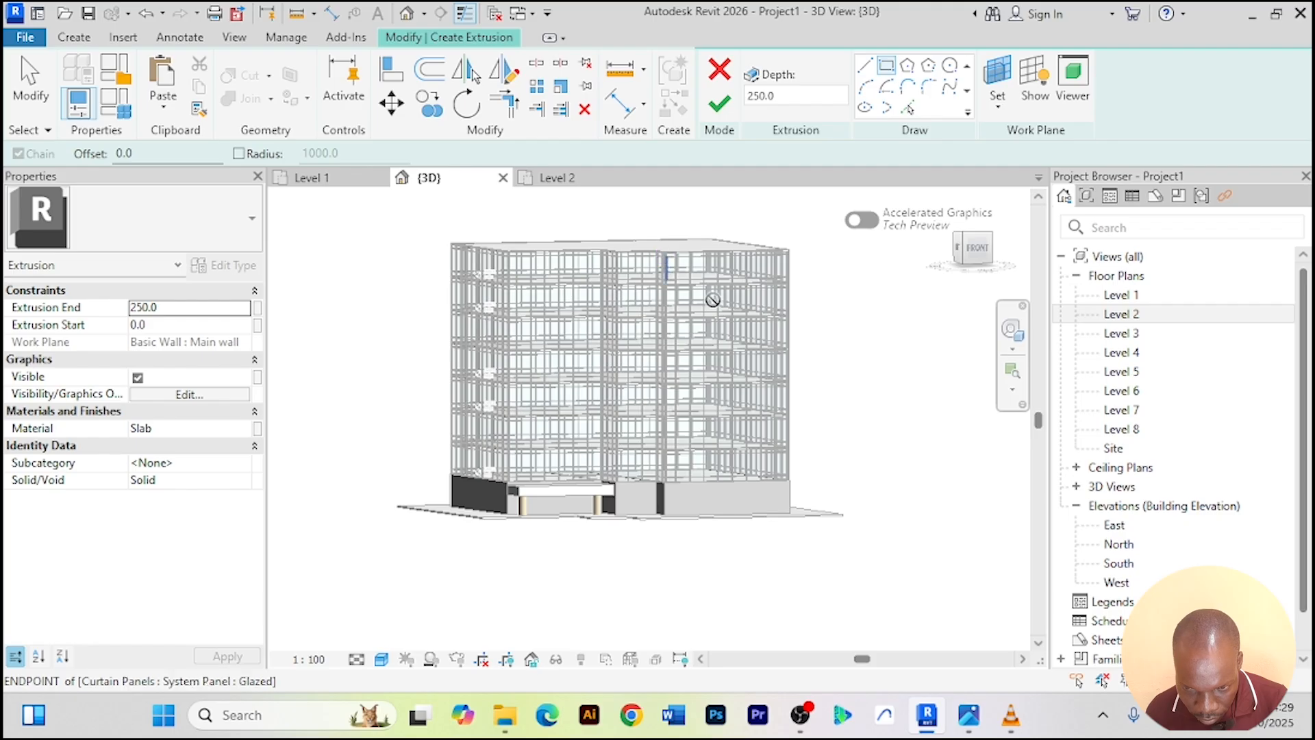
left_click(666, 253)
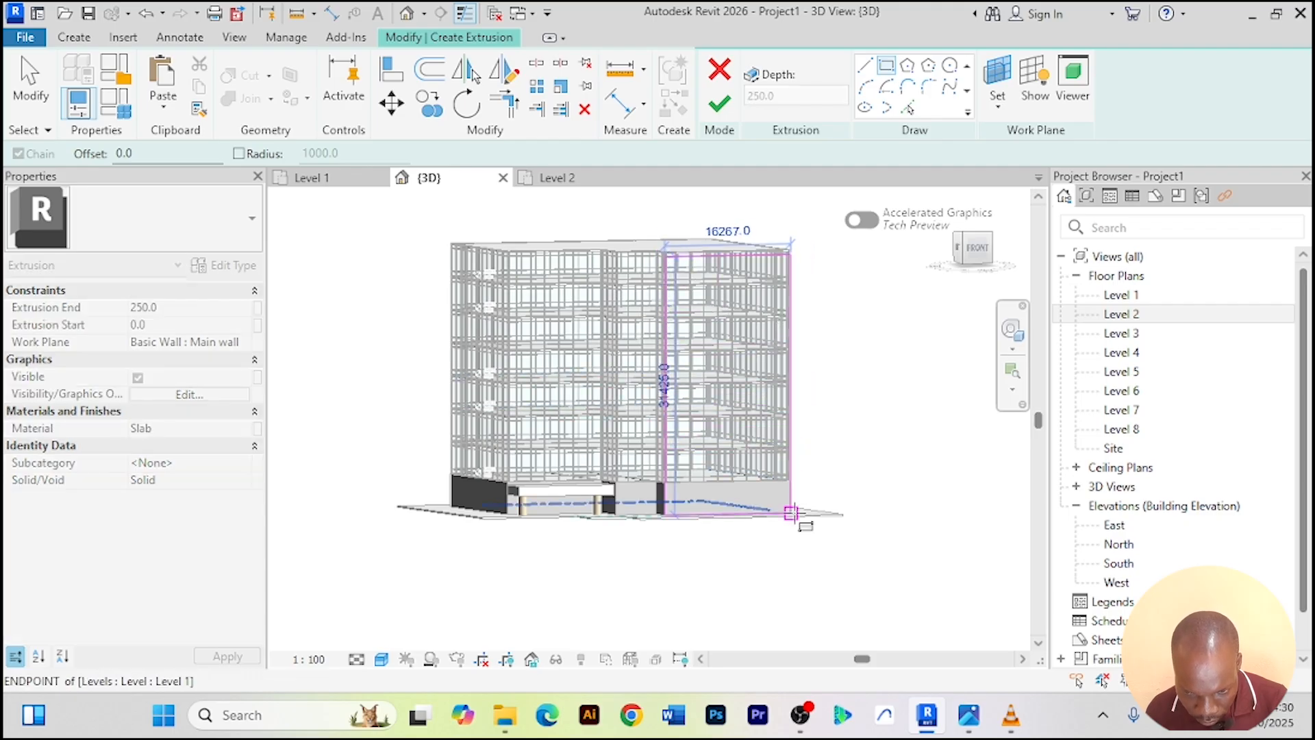
scroll(791, 512, "up", 3)
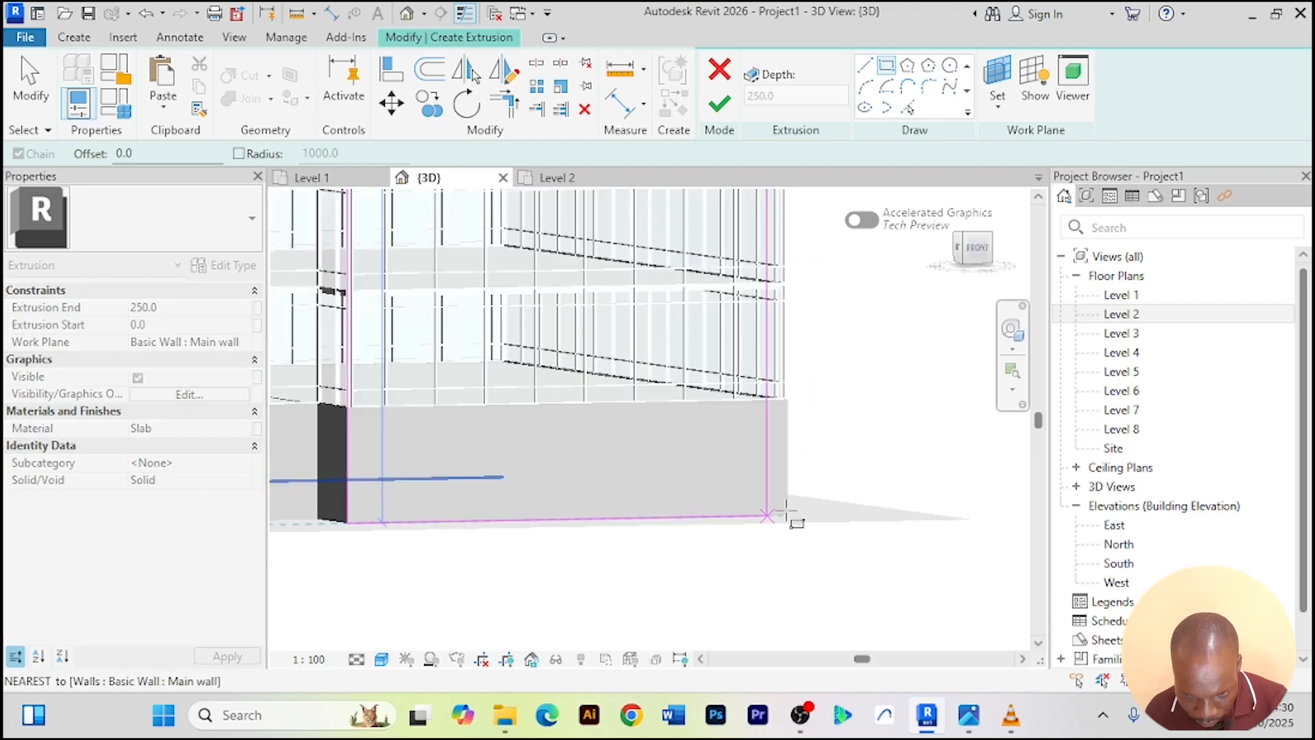
left_click(791, 516)
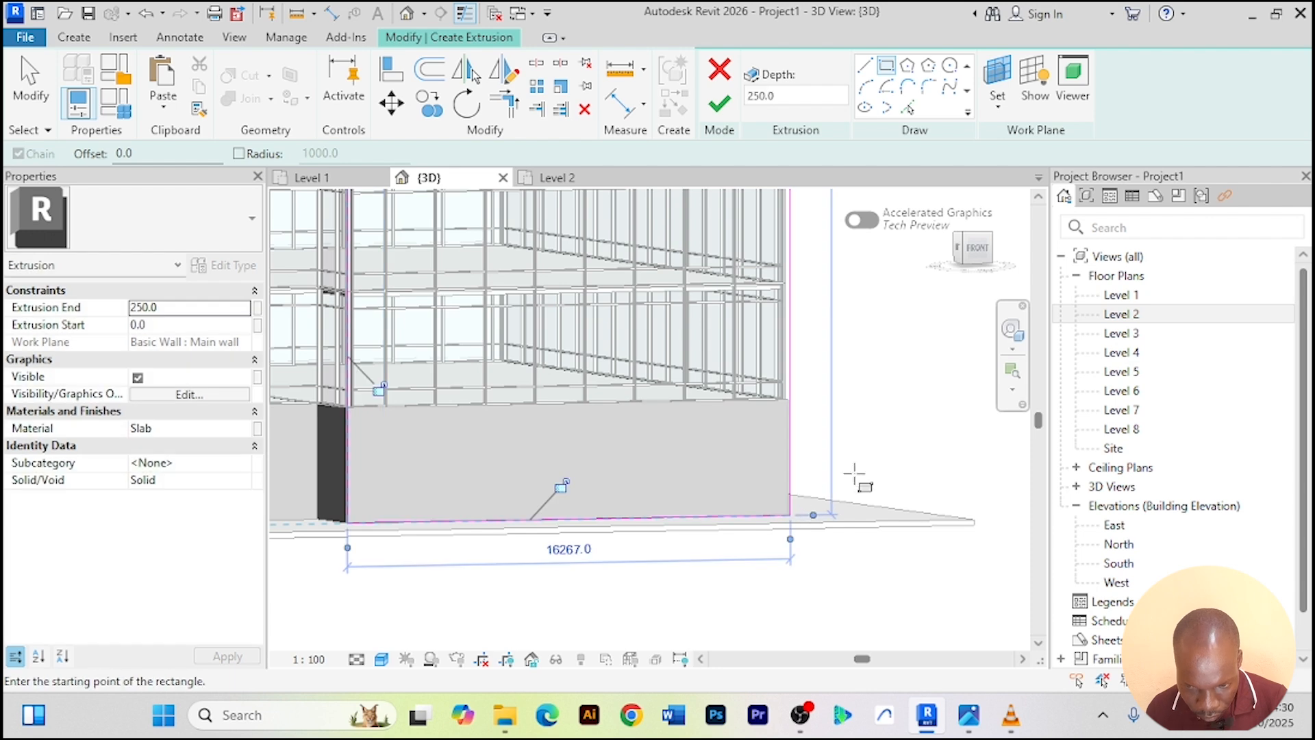
mouse_move(851, 475)
middle_mouse_down("shift")
mouse_move(881, 499)
mouse_move(872, 546)
mouse_move(825, 546)
middle_mouse_up("shift")
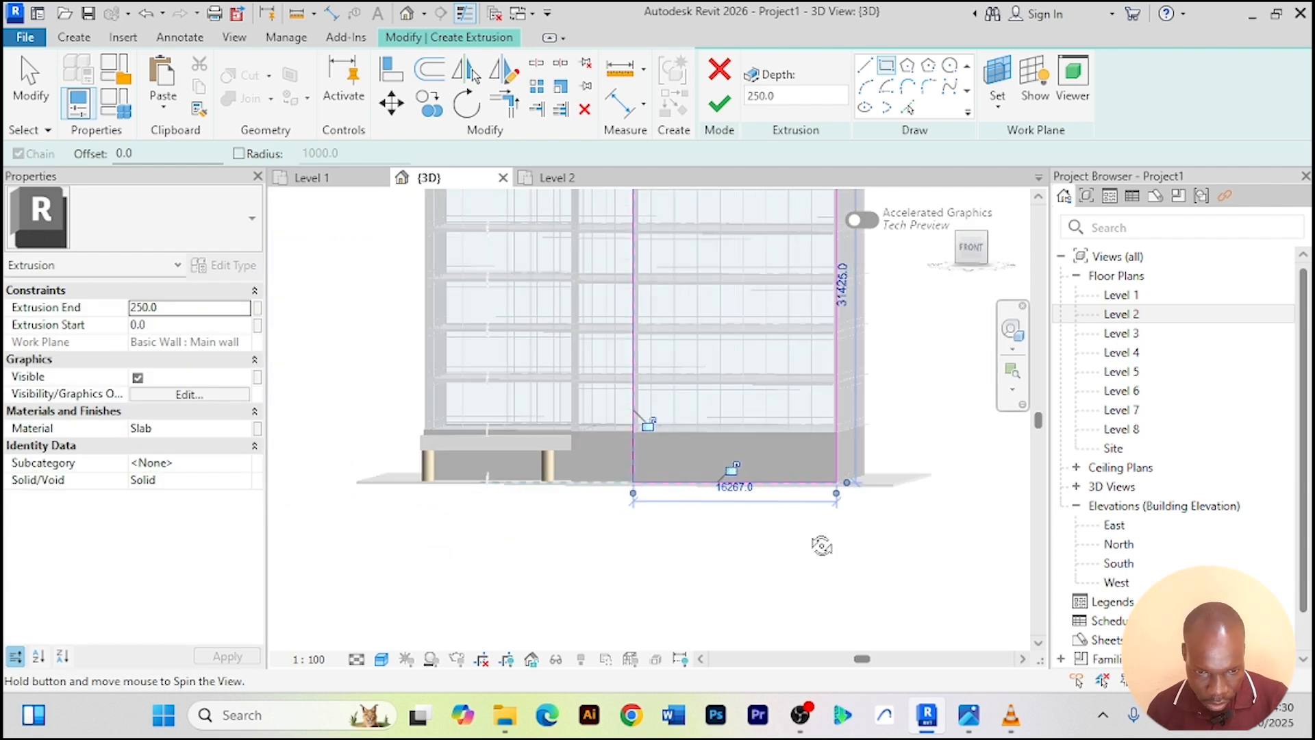
Assign the Clad - White material to the extrusion and finish its sketch at 250 mm depth
left_click(248, 431)
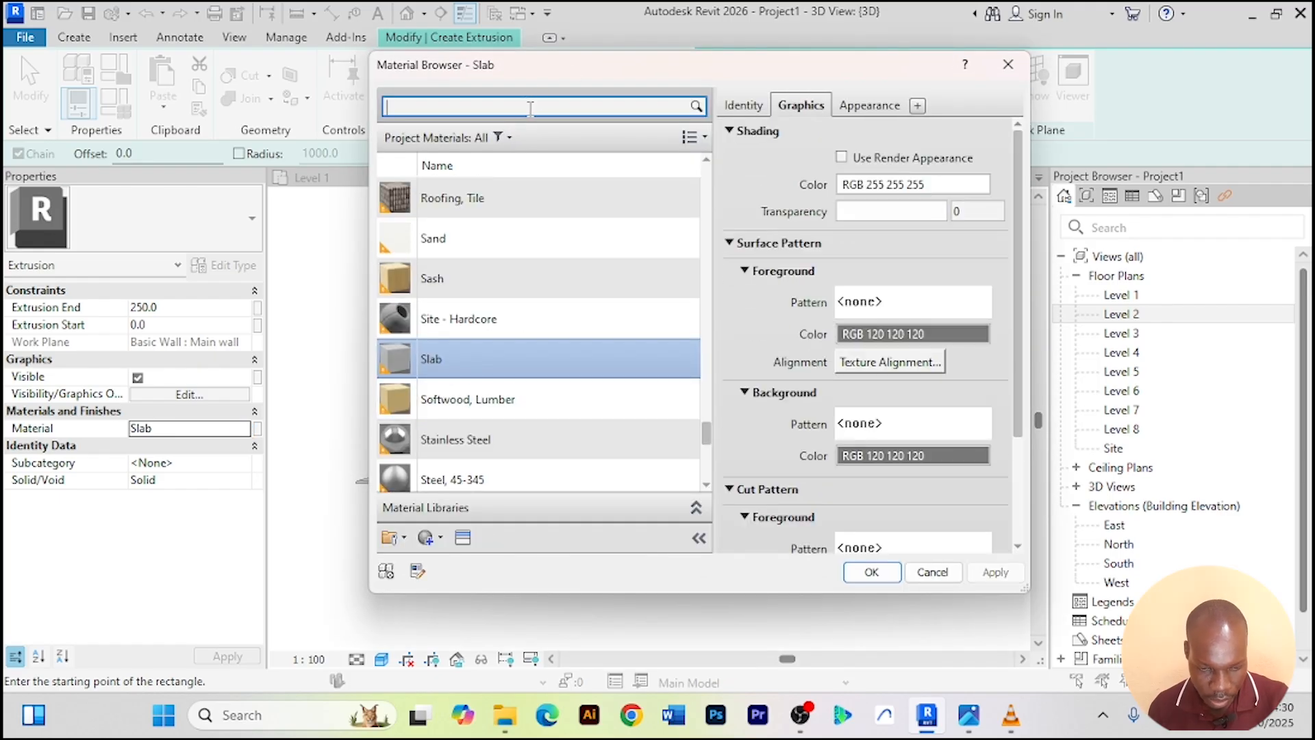
key("BackSpace")
type("cla")
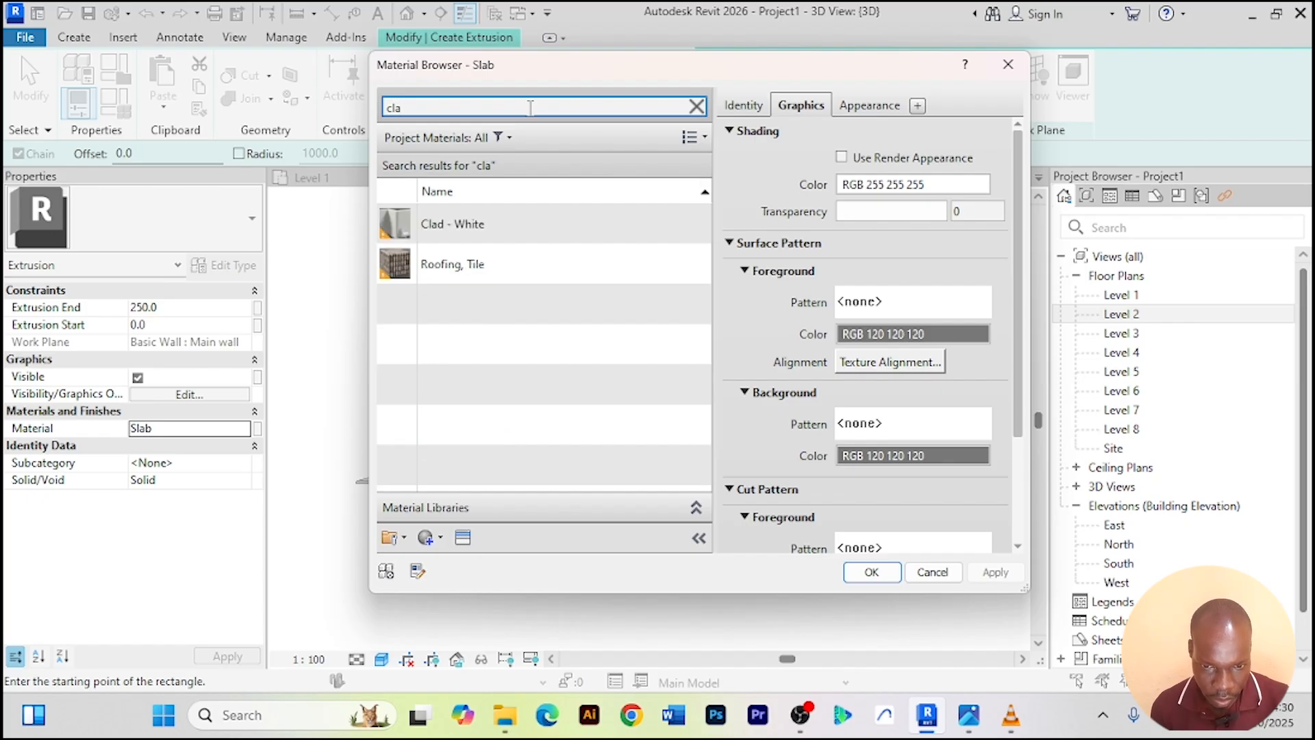
left_click(487, 216)
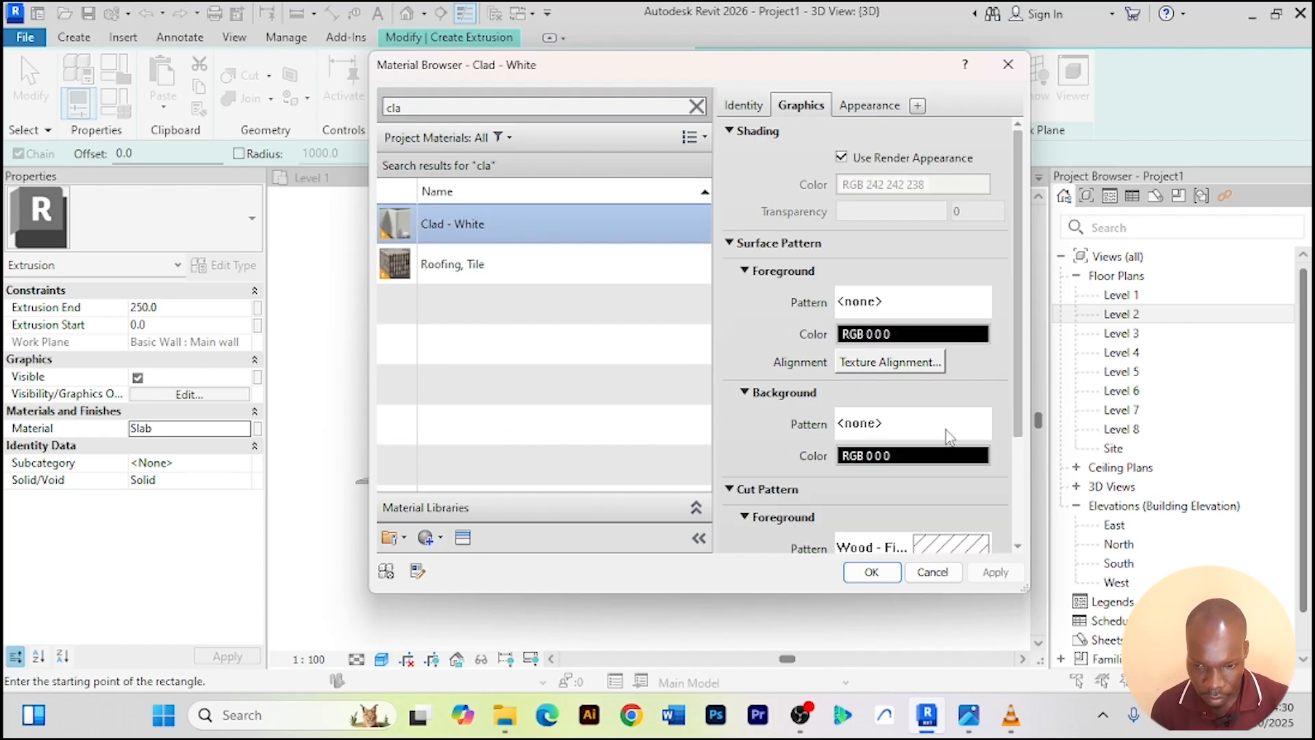
left_click(873, 572)
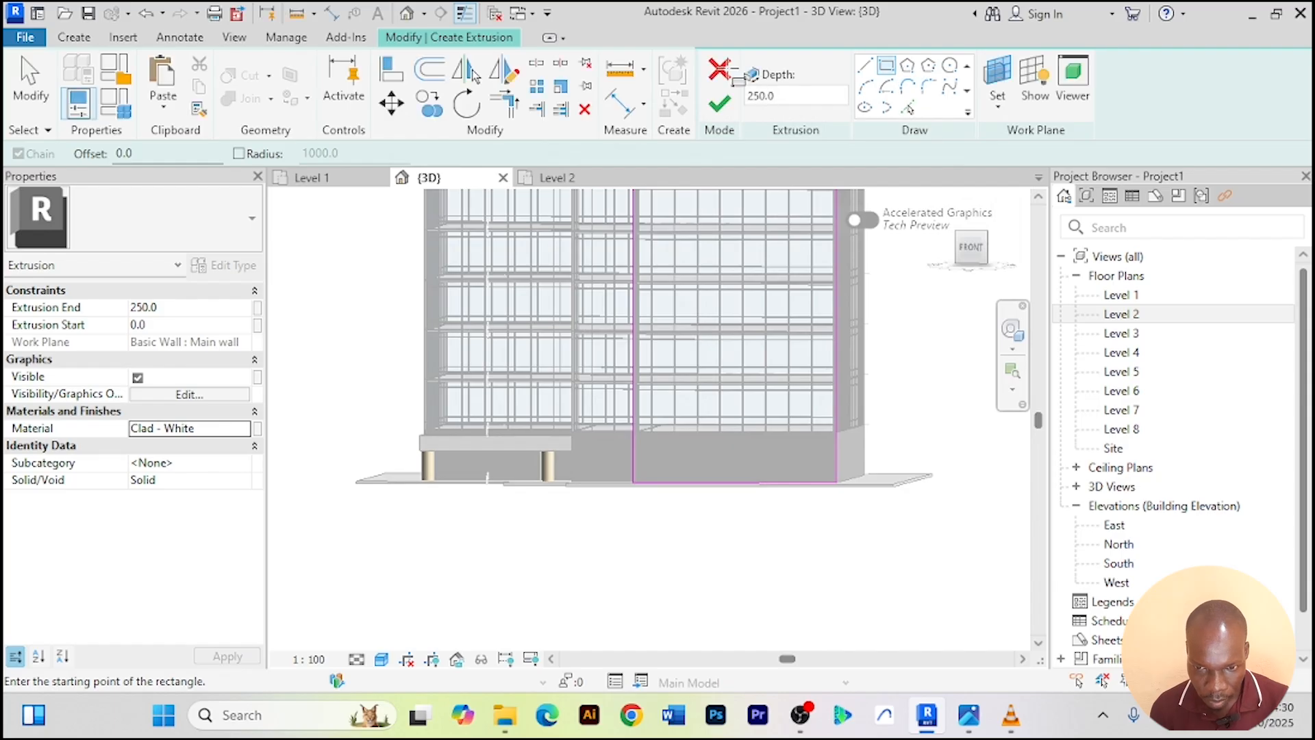
left_click(721, 106)
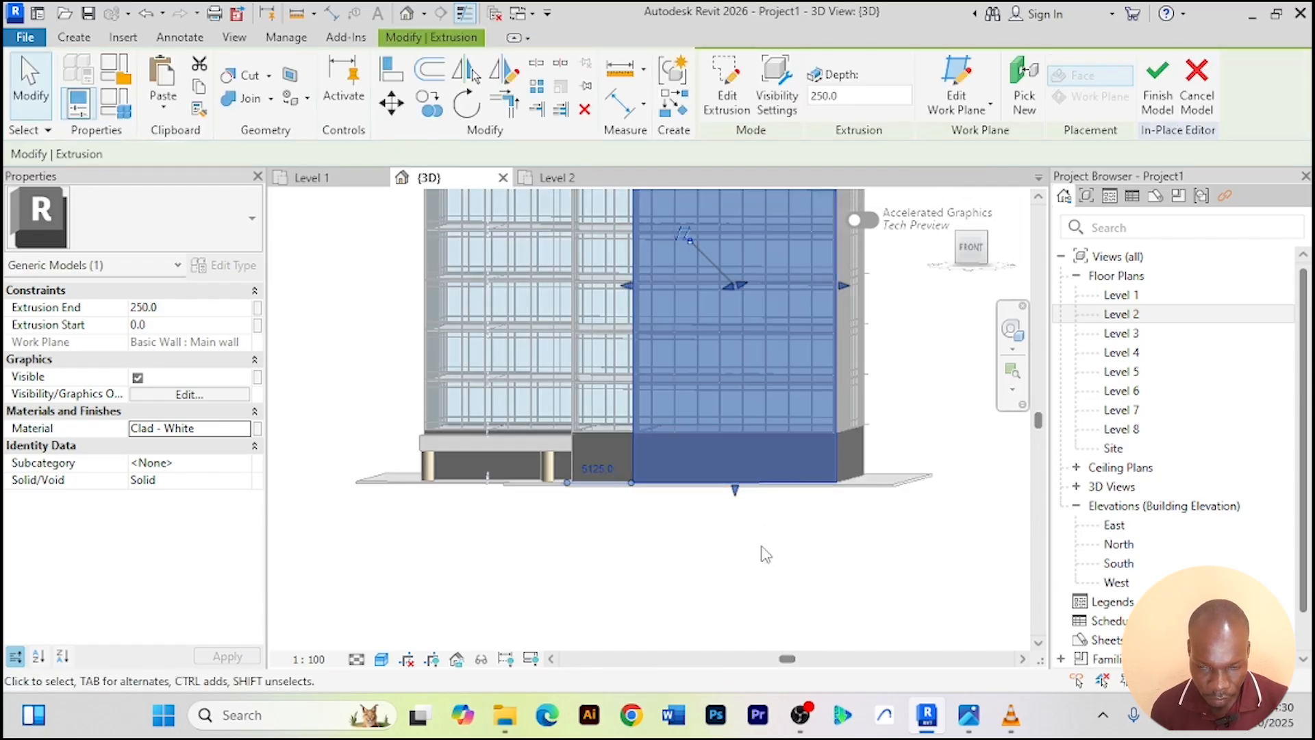
Stretch the extrusion's outer face to an end of about 1114 mm and its inner face back to a start of -8000 mm
middle_click_drag(704, 573, 925, 599, "shift")
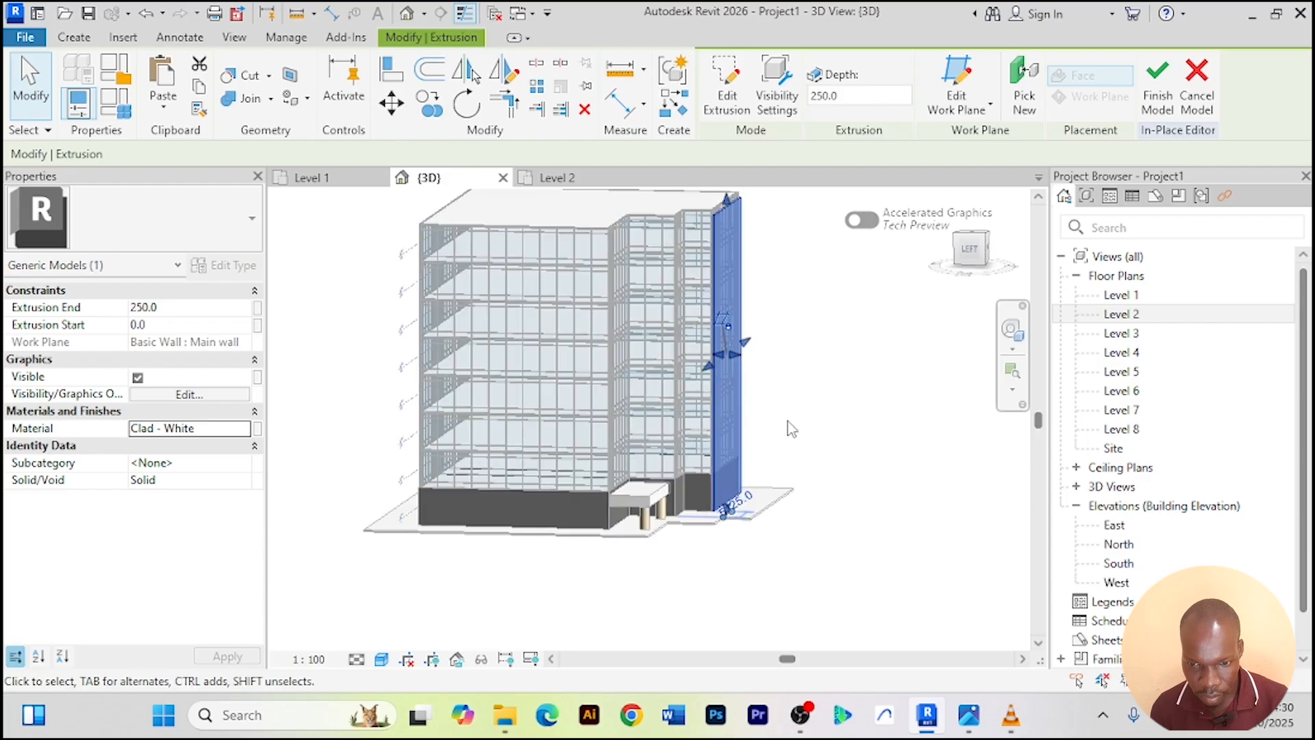
scroll(735, 365, "up", 3)
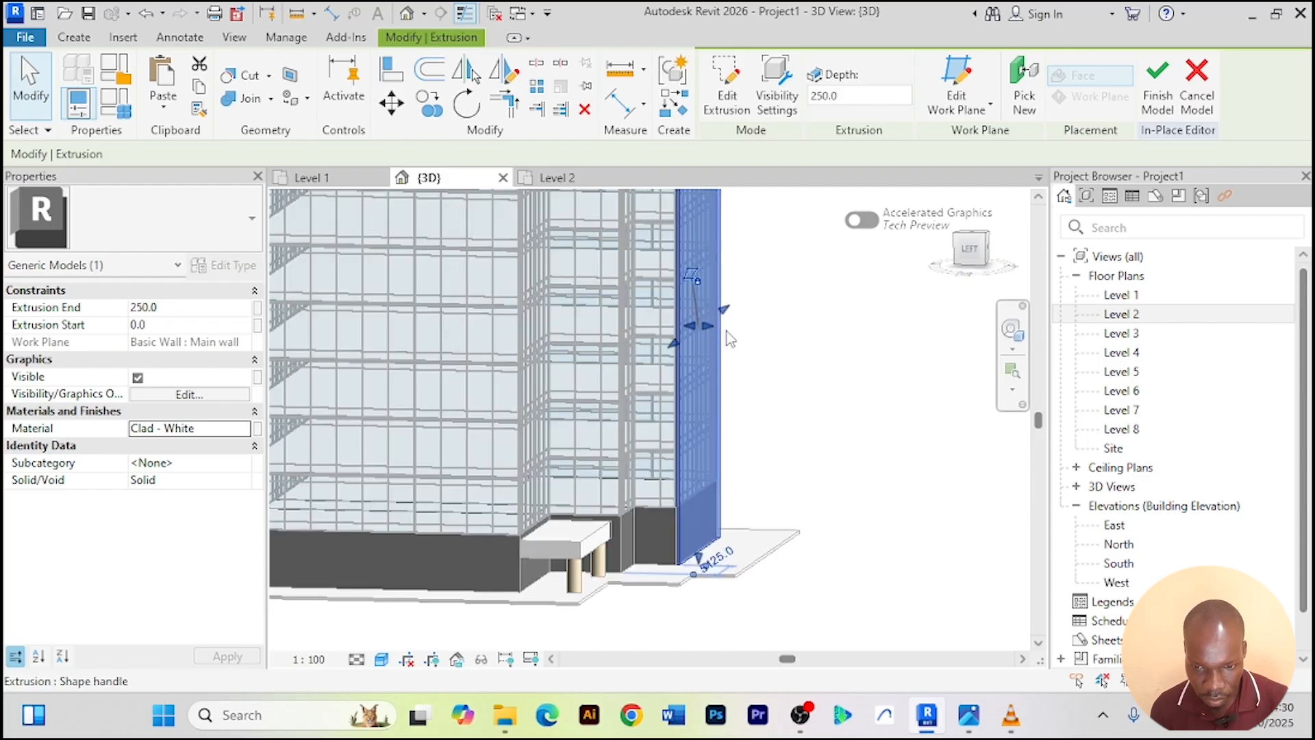
left_click_drag(727, 332, 747, 351)
scroll(820, 415, "down", 1)
middle_click_drag(822, 417, 861, 411, "shift")
scroll(795, 373, "up", 3)
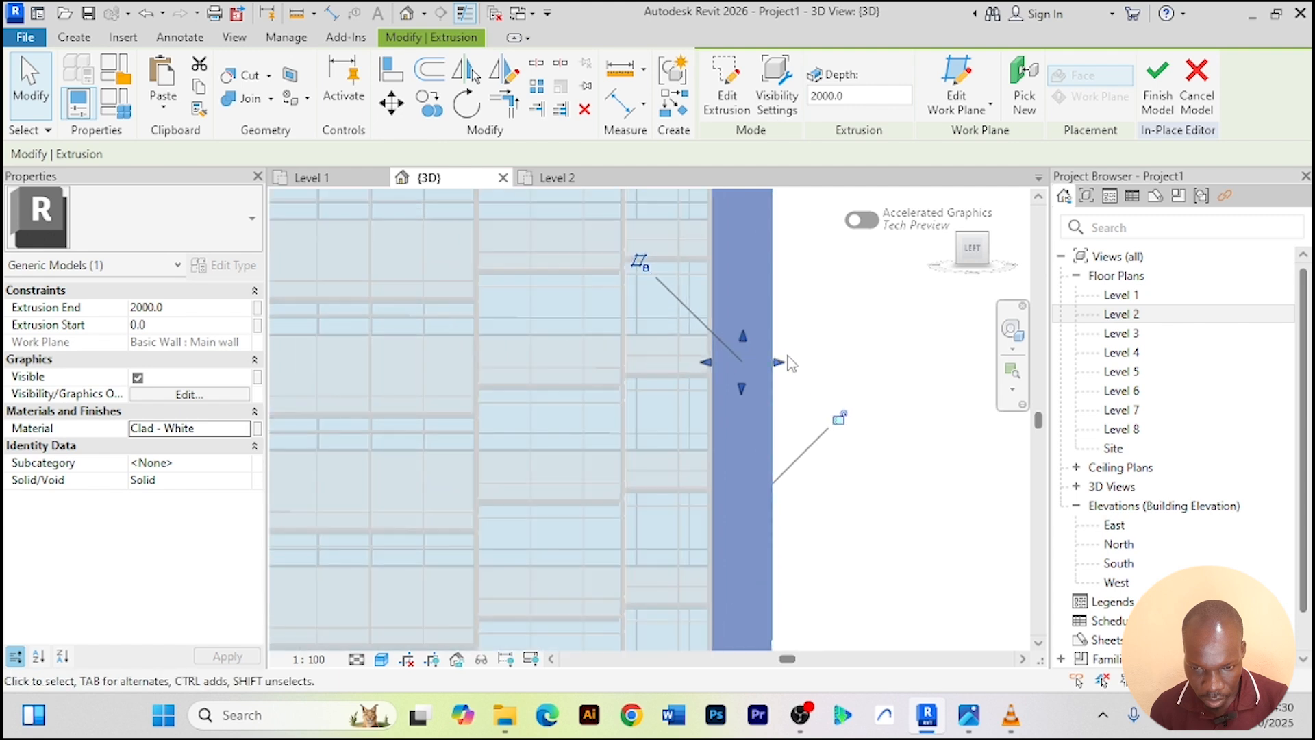
left_click_drag(779, 367, 730, 356)
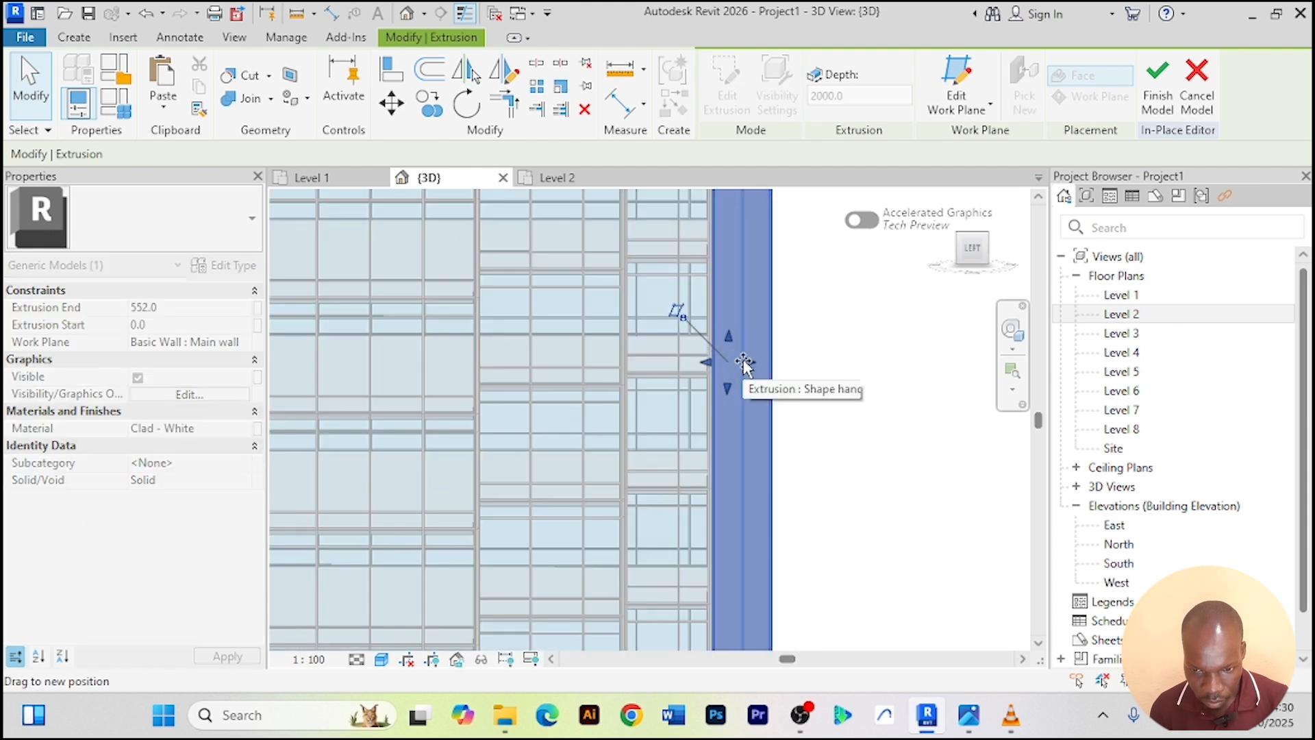
scroll(710, 372, "down", 1)
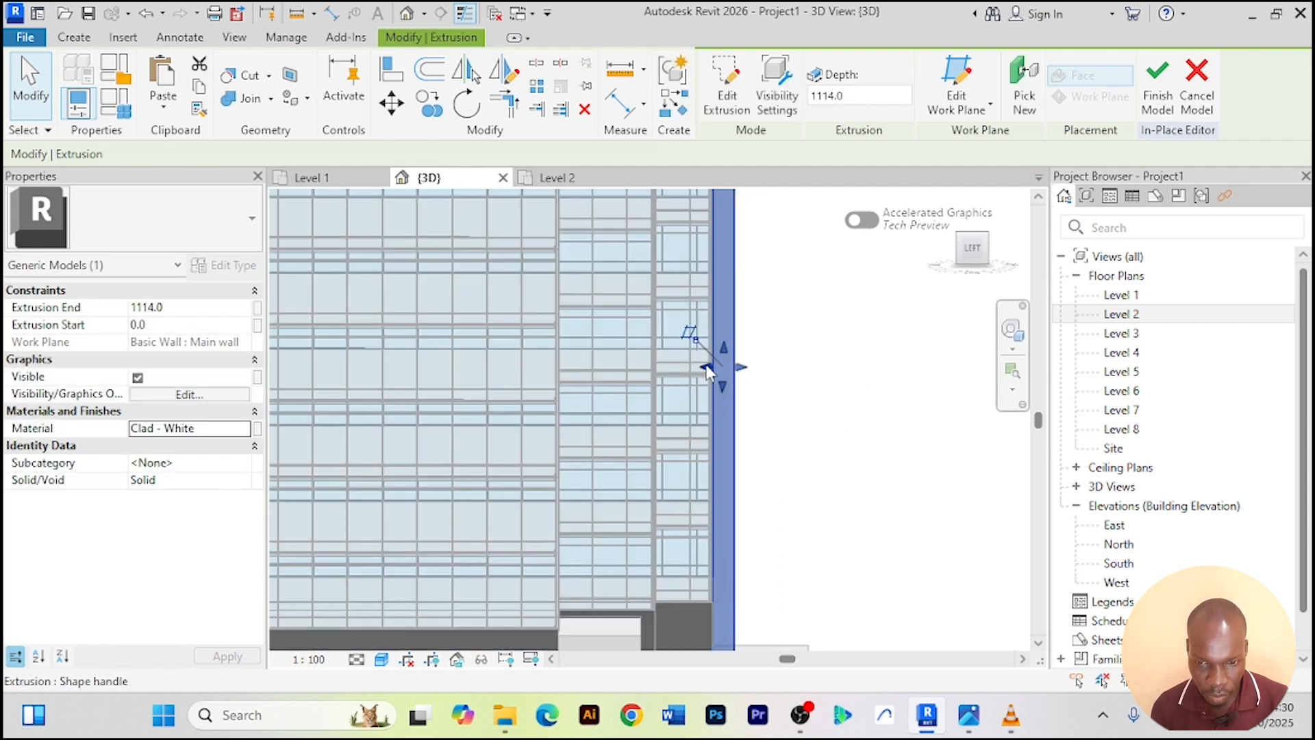
left_click_drag(609, 384, 561, 371)
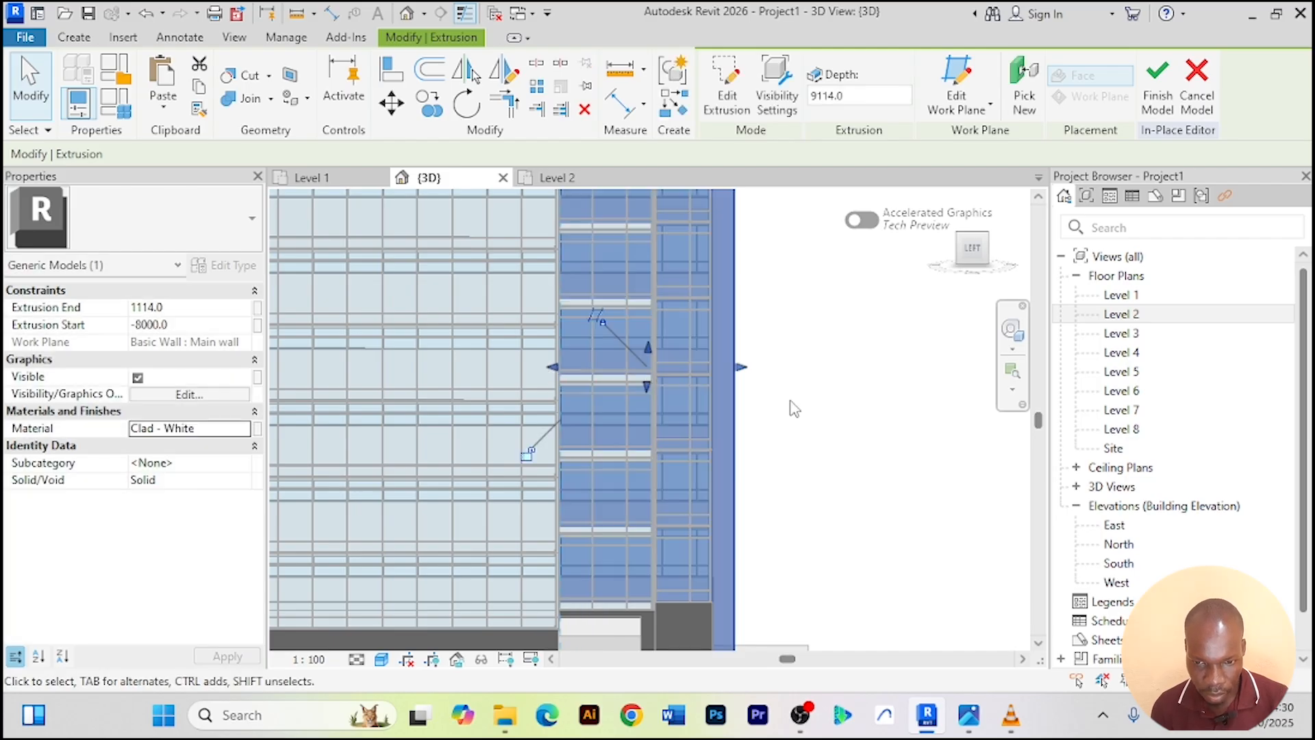
Finish the in-place model with the white-clad extrusion
scroll(805, 417, "down", 4)
middle_click_drag(827, 434, 579, 424, "shift")
left_click(1156, 93)
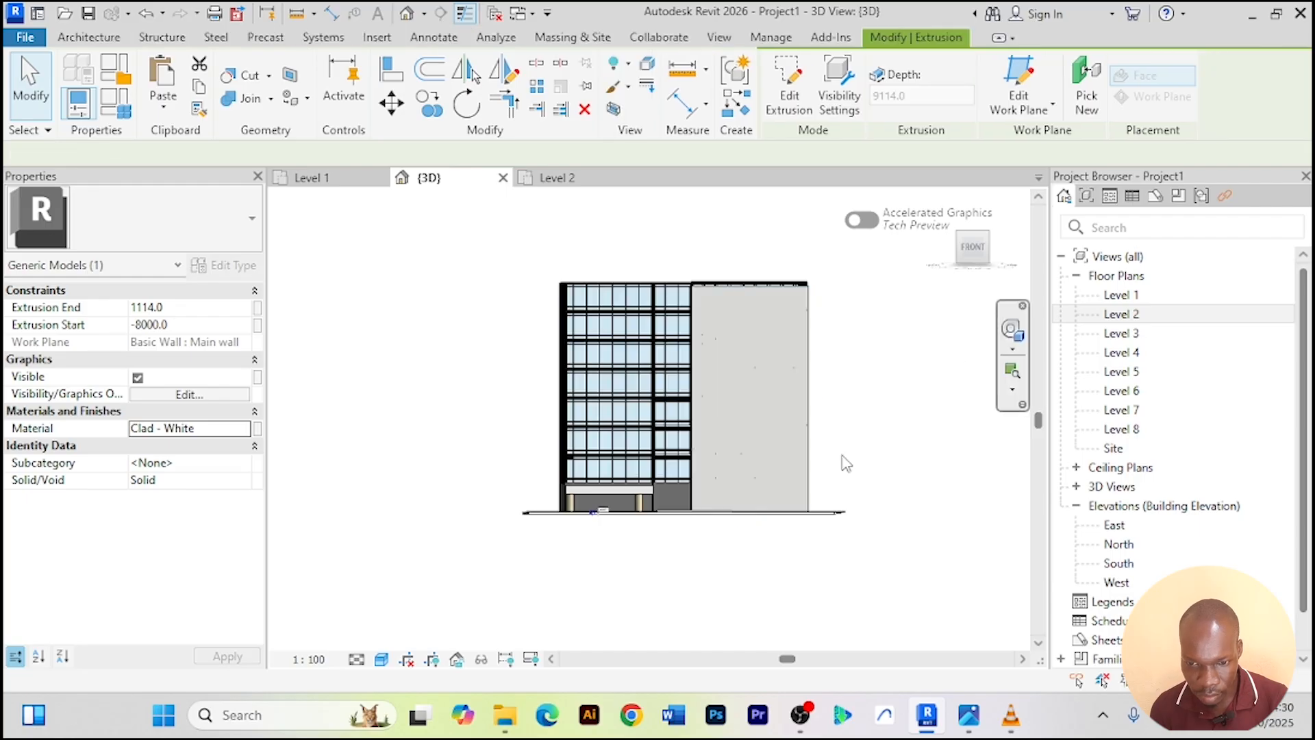
Stretch the top of the white-clad extrusion upward past the curtain wall's roof edge
middle_click_drag(862, 419, 734, 433, "shift")
scroll(803, 363, "up", 5)
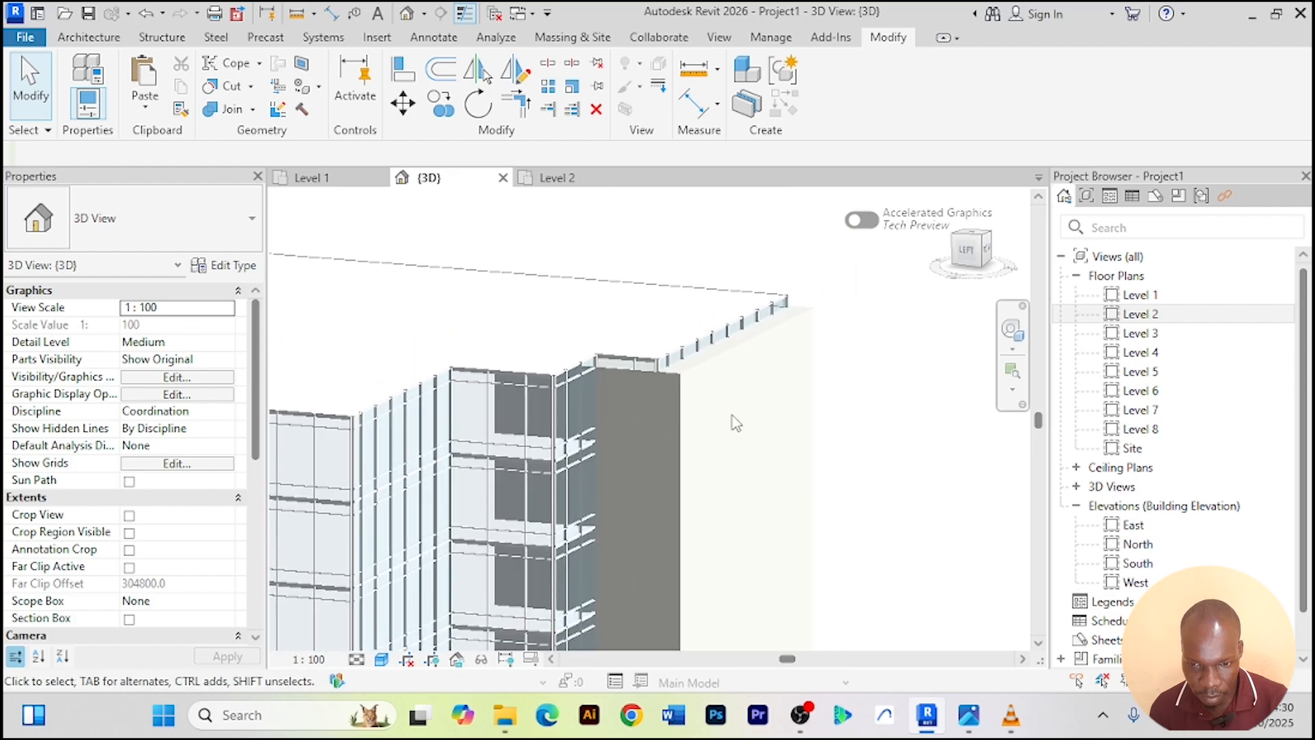
scroll(736, 364, "up", 2)
left_click(730, 339)
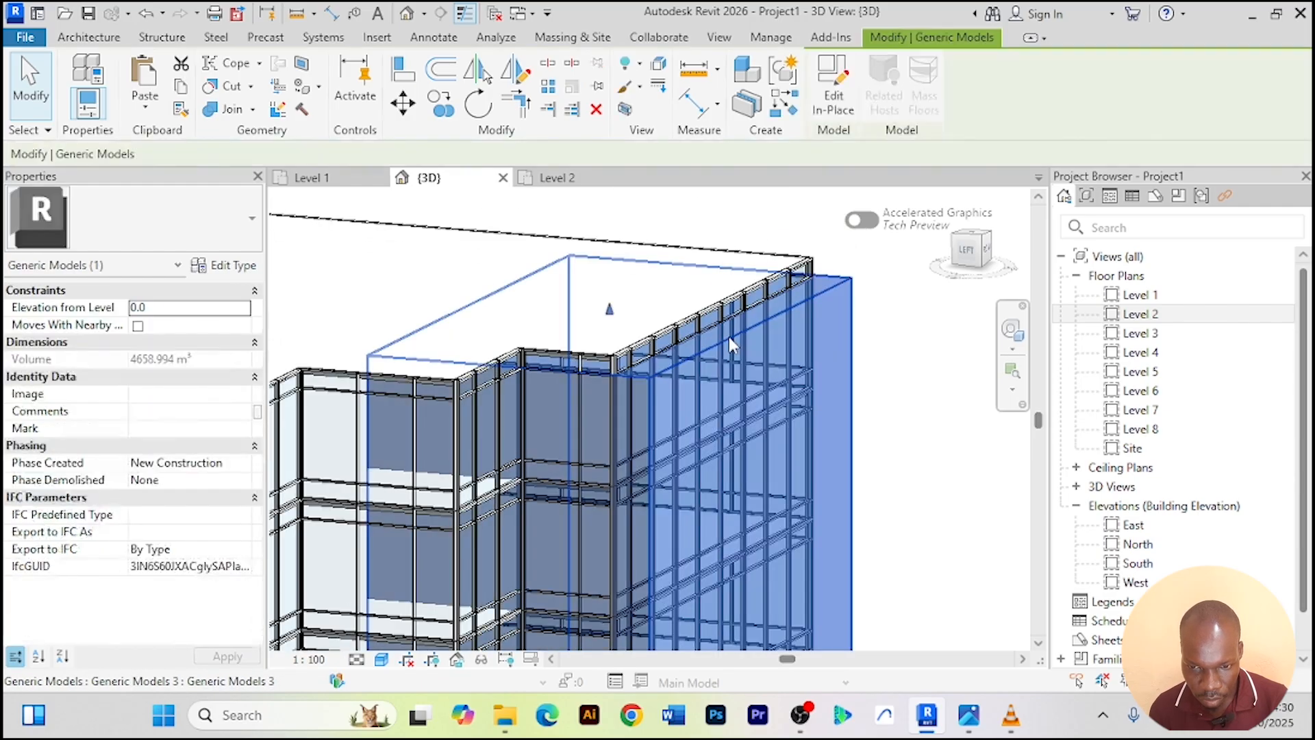
left_click_drag(611, 312, 610, 259)
left_click(893, 376)
Reopen the white-clad model for in-place editing and enter the extrusion's sketch
middle_click_drag(893, 376, 746, 392, "shift")
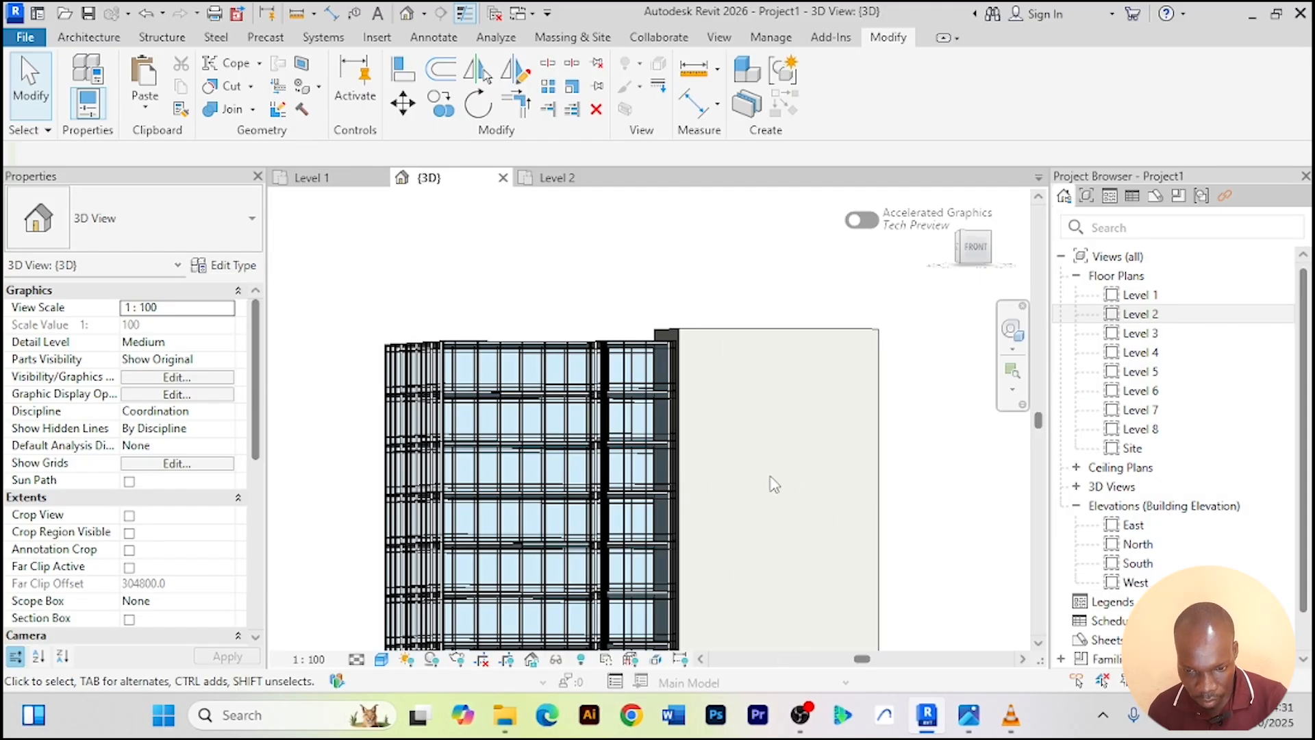
scroll(774, 485, "down", 3)
middle_click_drag(781, 499, 690, 479)
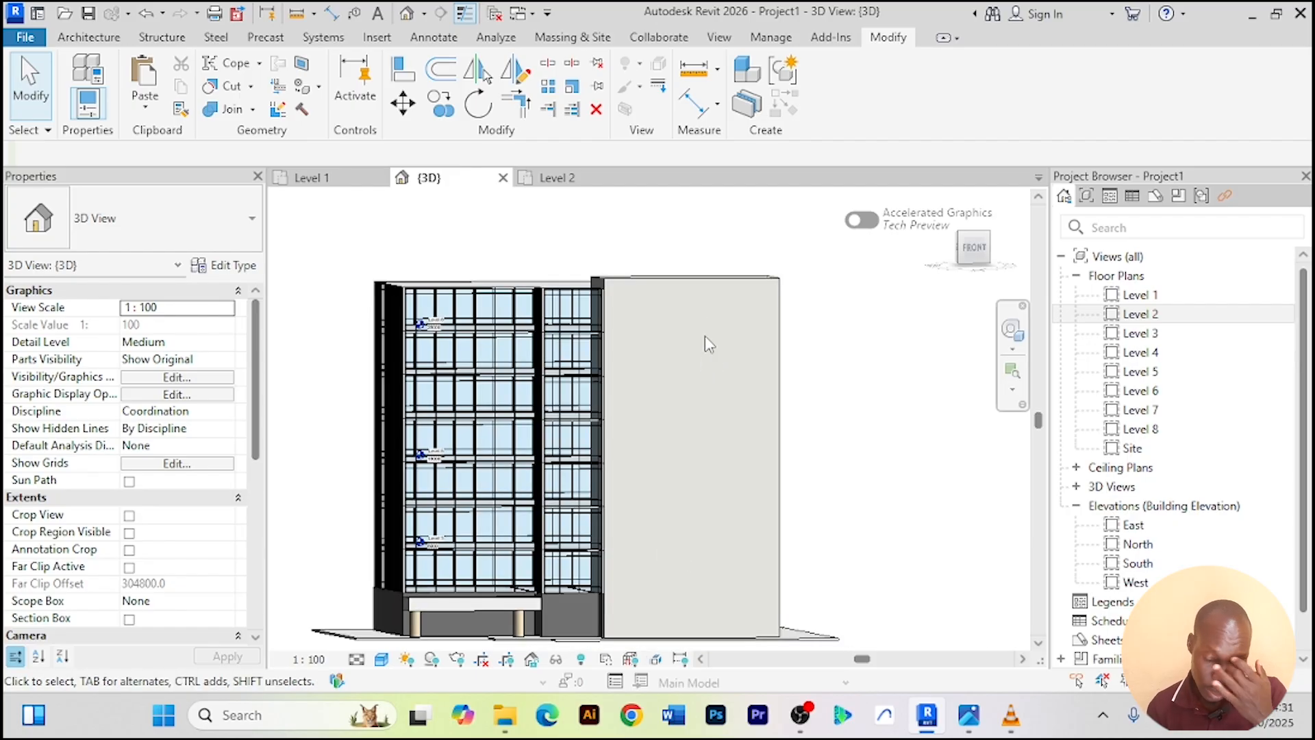
middle_click_drag(712, 400, 700, 402, "shift")
left_click(715, 314)
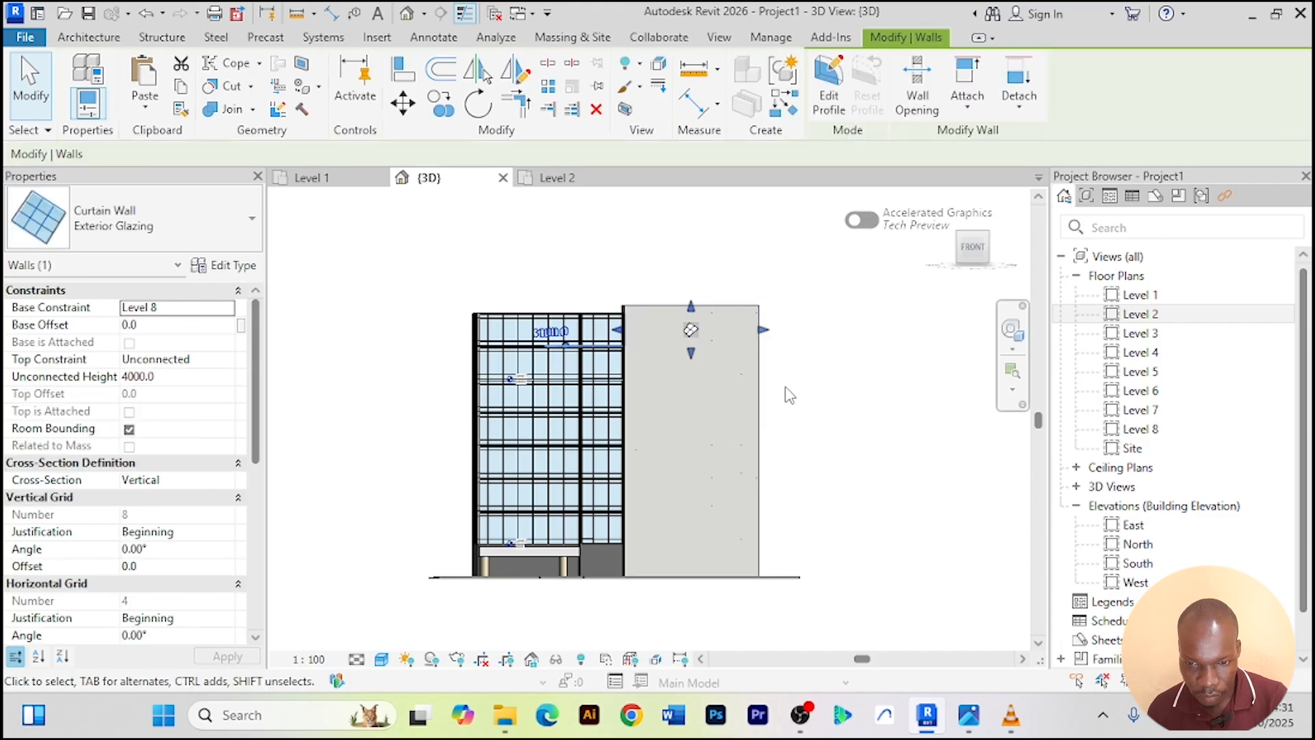
left_click(786, 389)
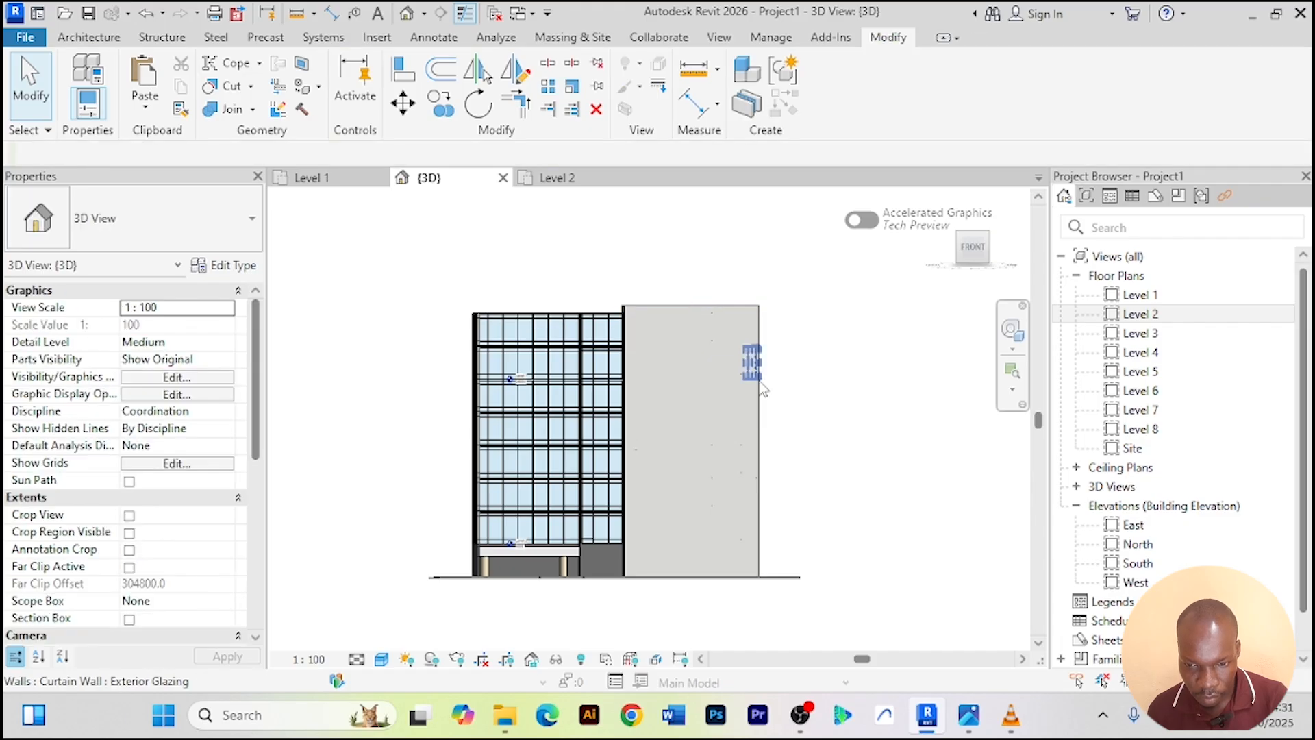
left_click(698, 309)
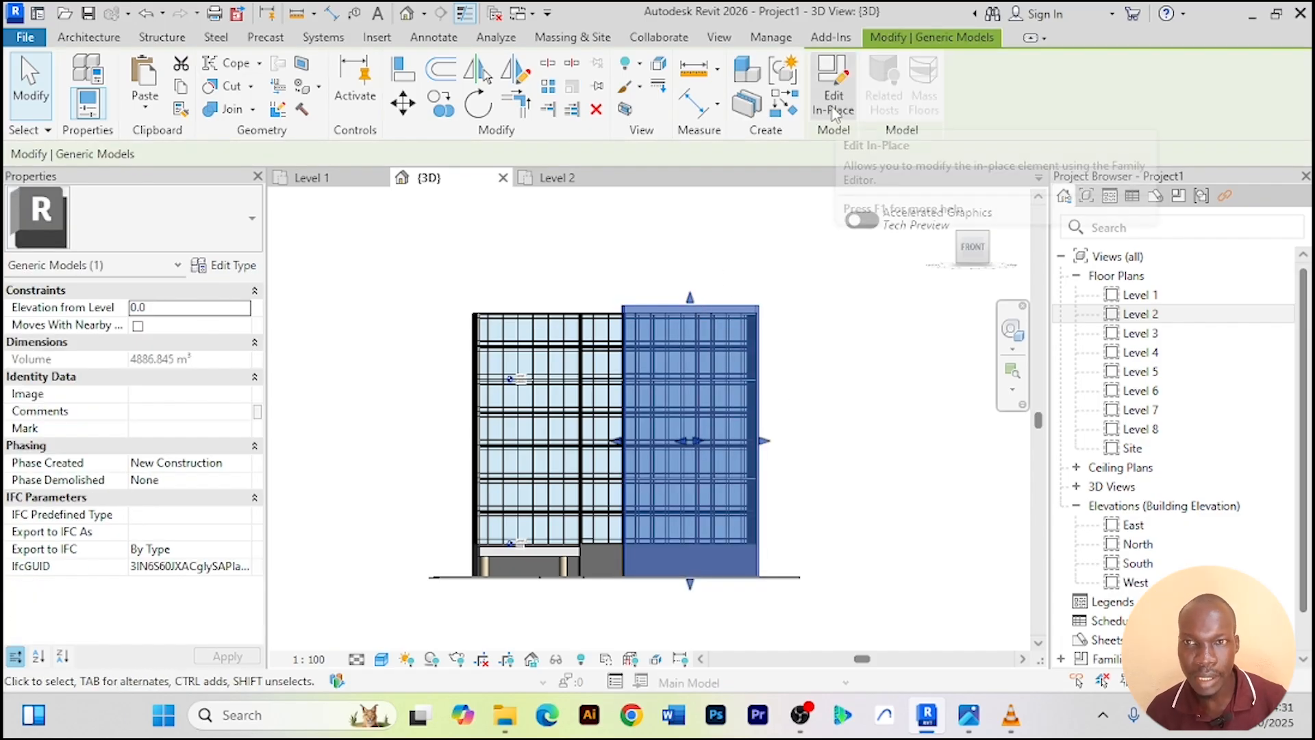
left_click(833, 102)
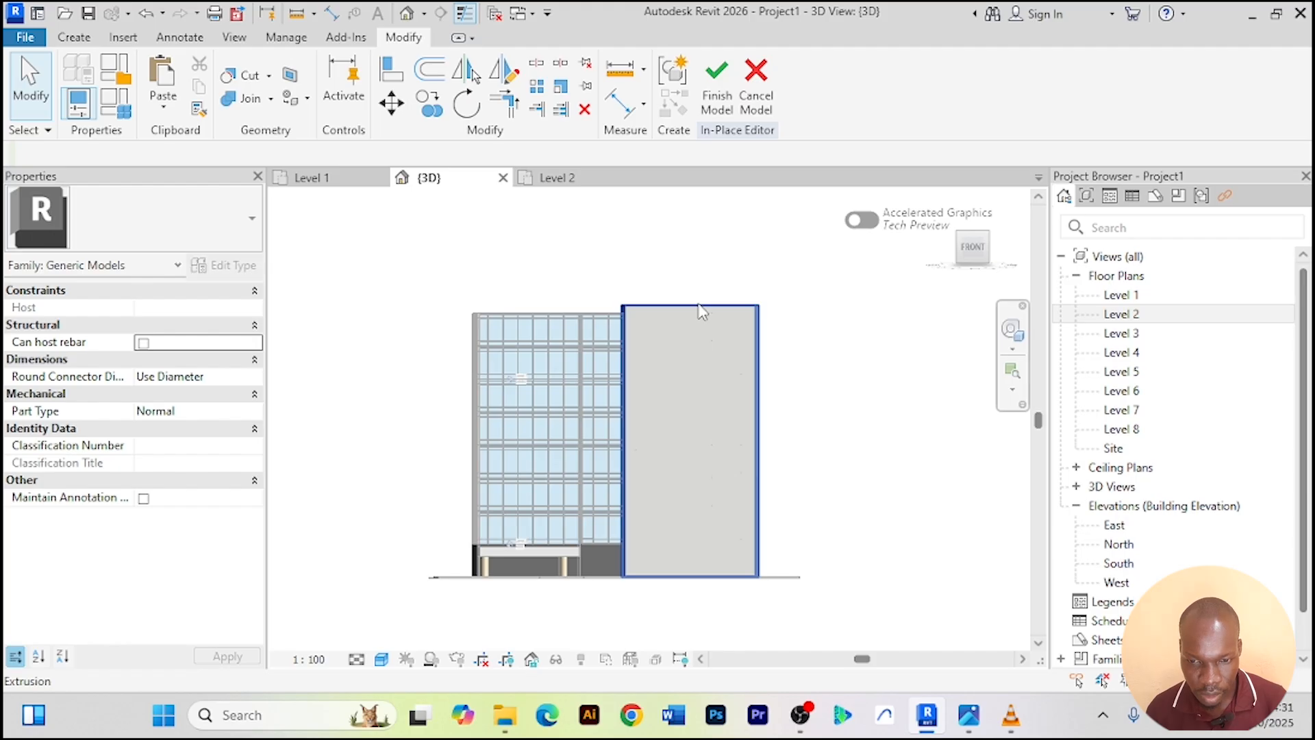
left_click(699, 308)
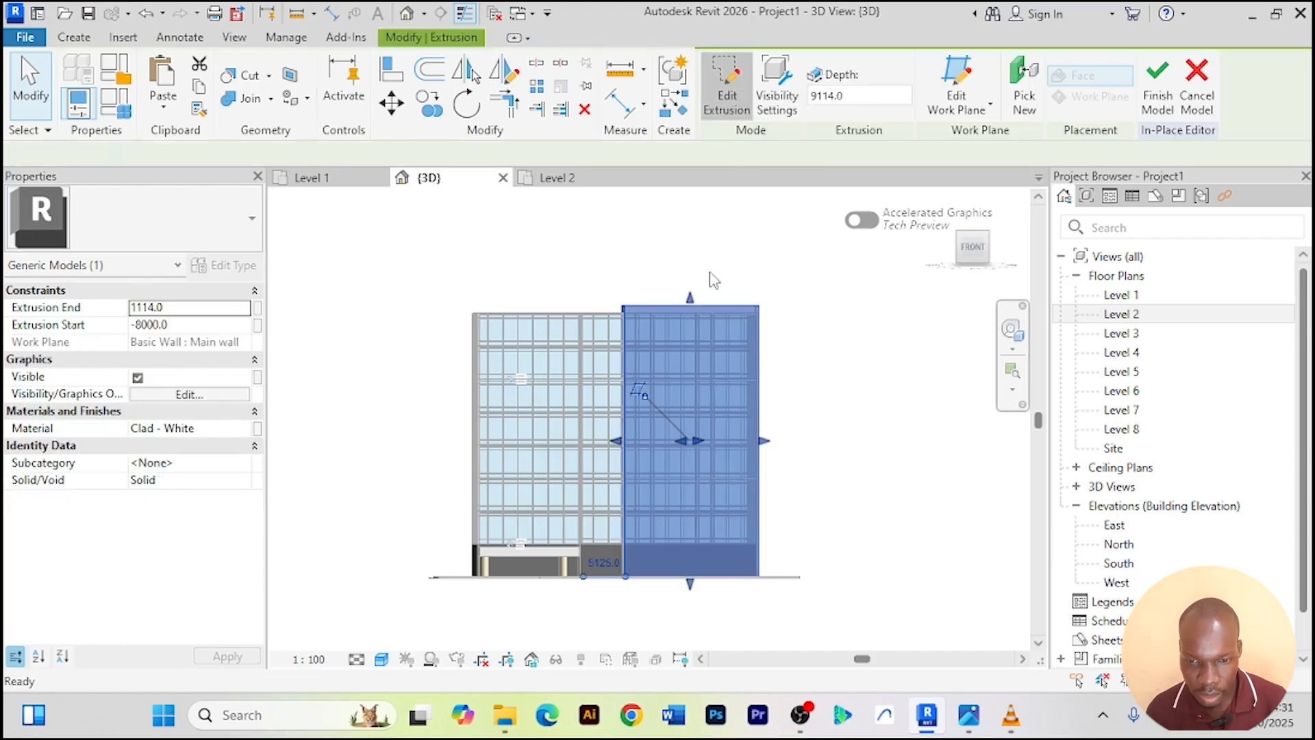
double_click(736, 487)
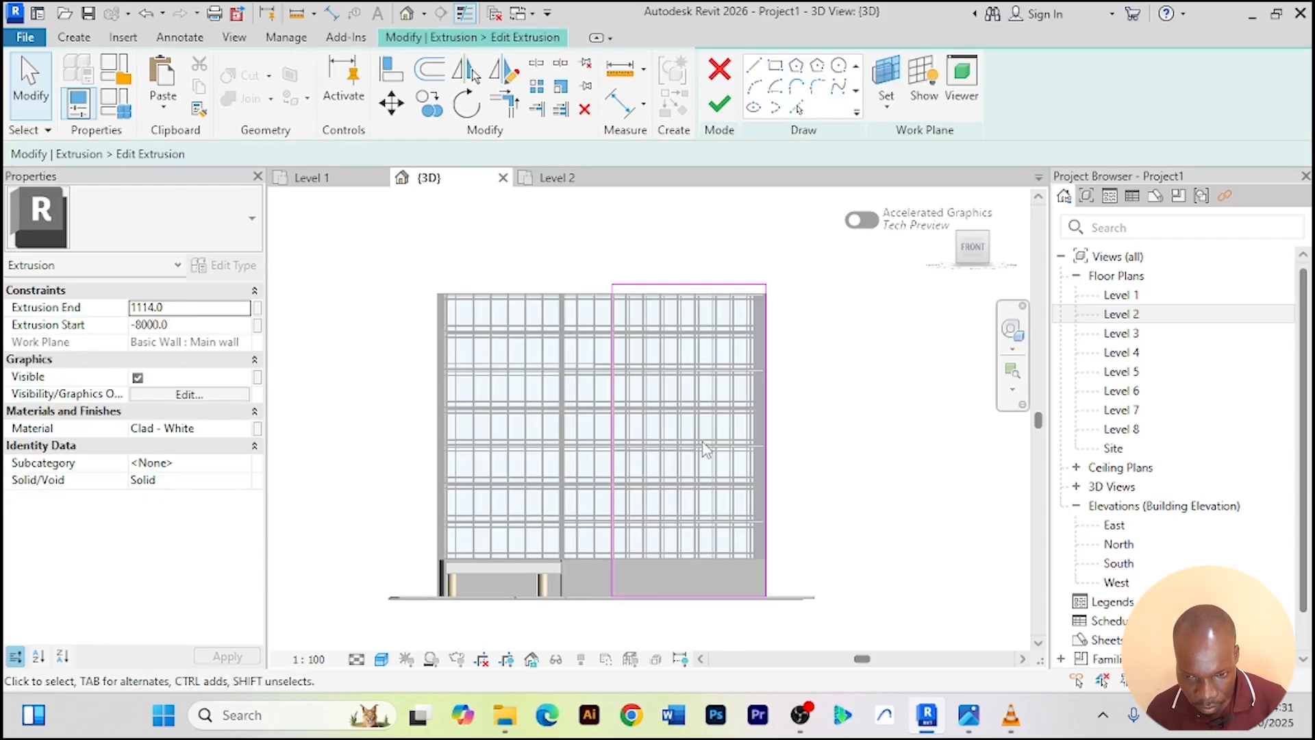
Sketch a rectangular opening about 23950 mm high over the bay's upper-floor glazing inside the outline, and finish the sketch and model
left_click(776, 69)
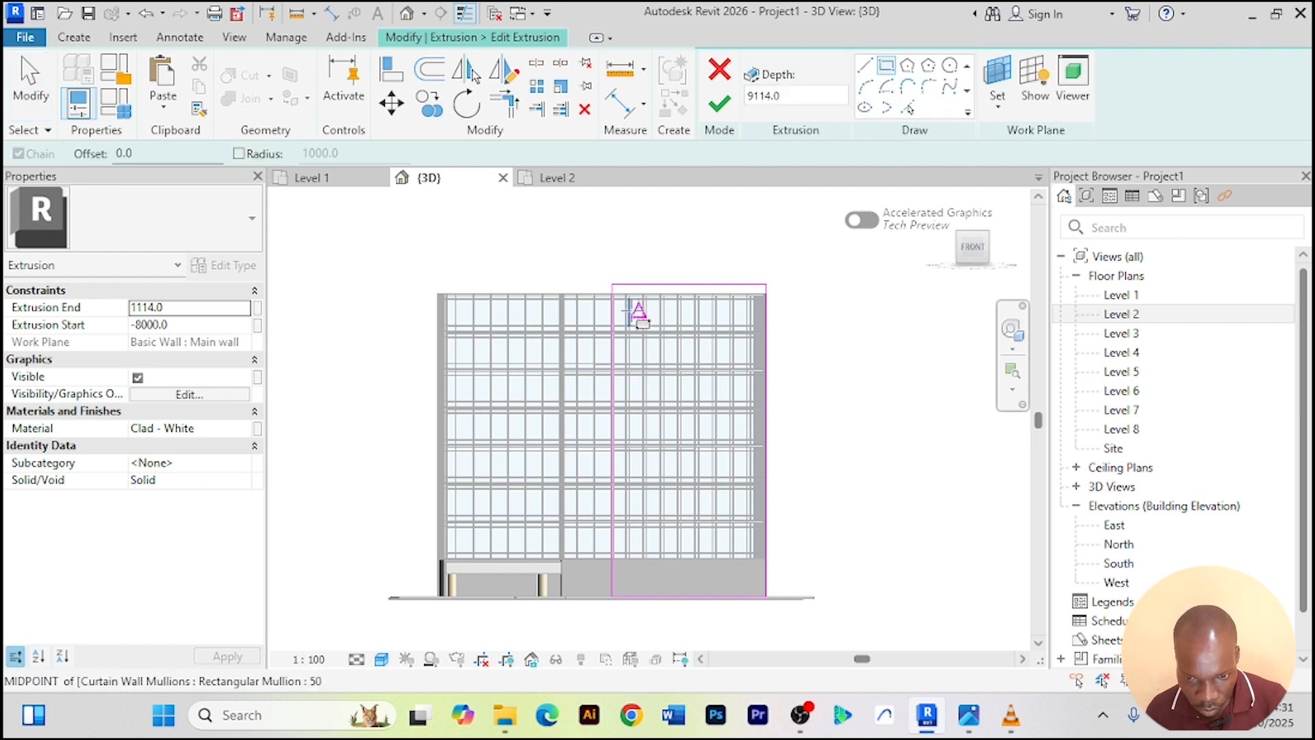
scroll(624, 325, "up", 2)
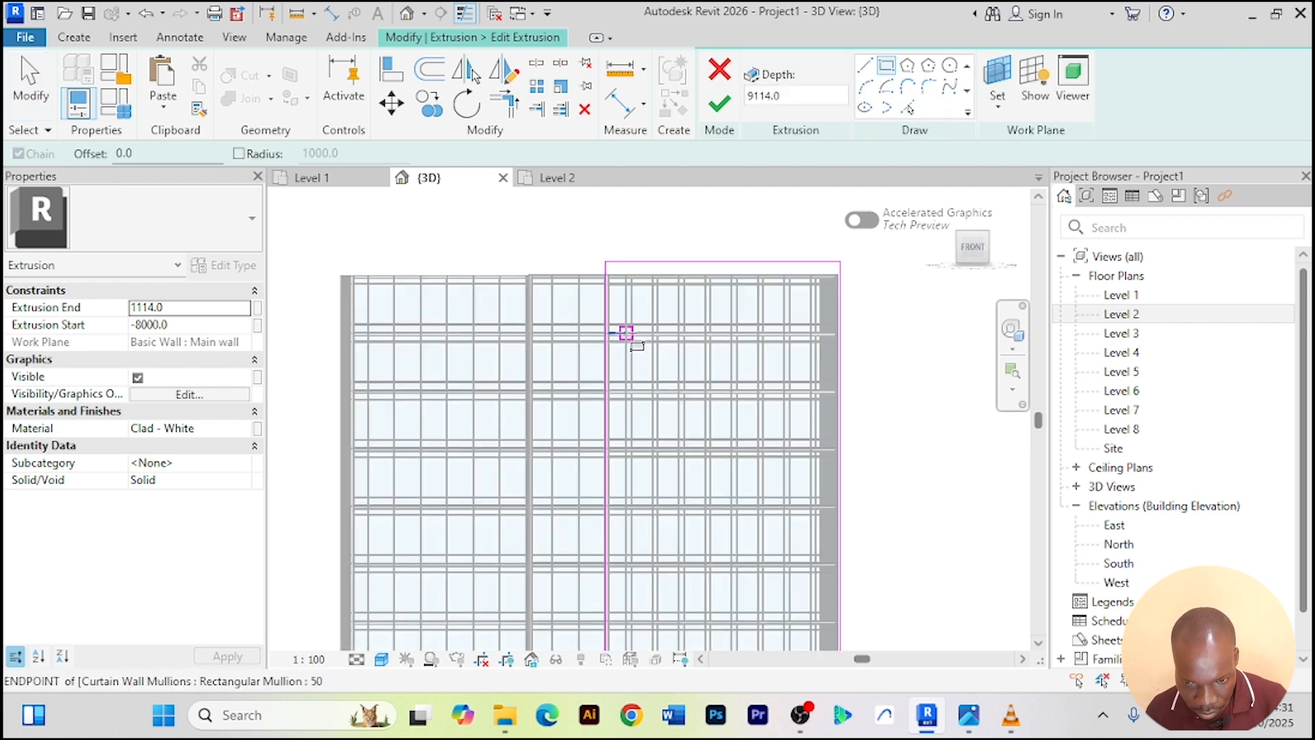
left_click(626, 333)
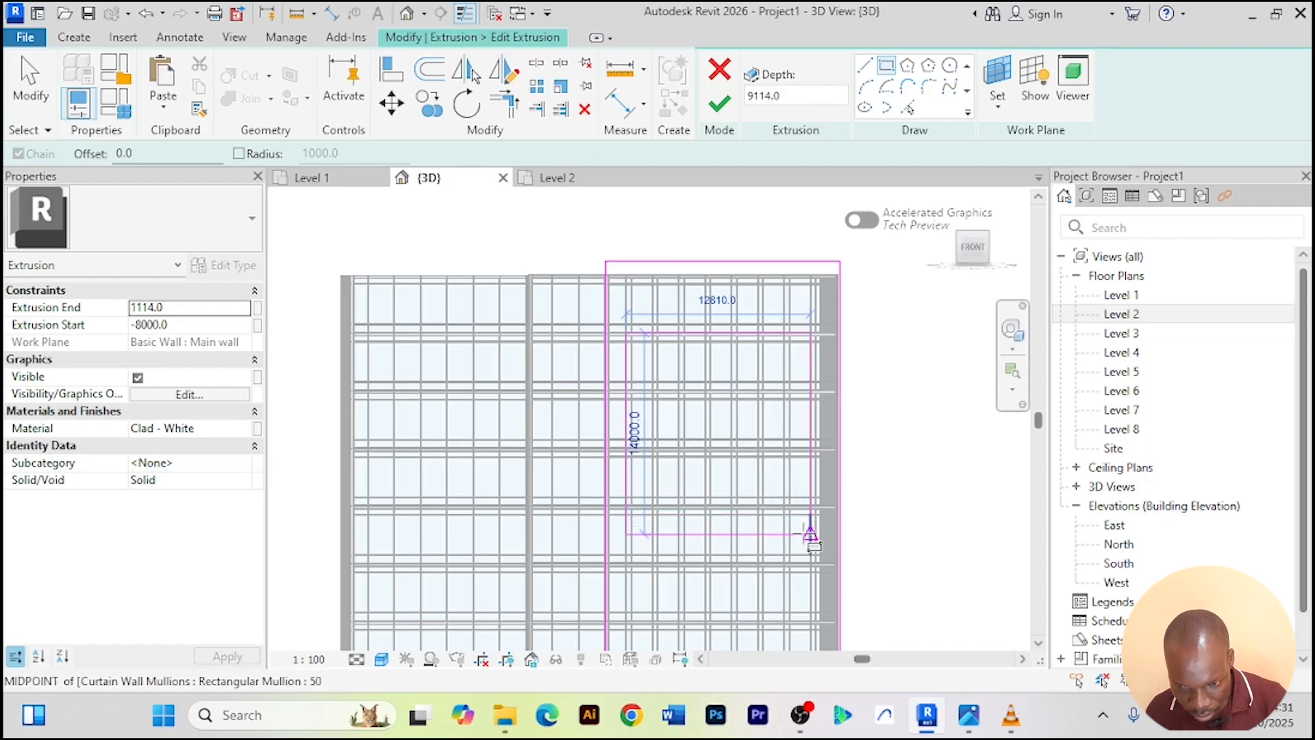
scroll(797, 568, "down", 2)
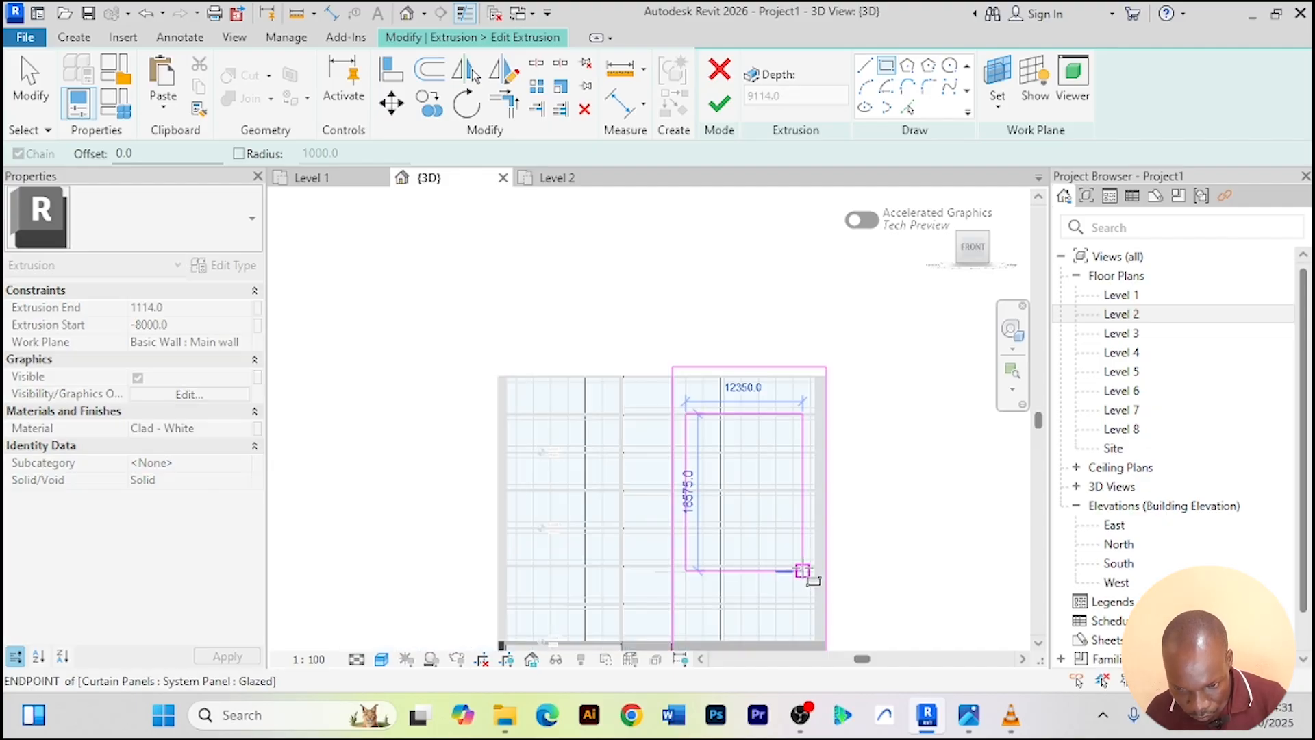
middle_click_drag(798, 568, 726, 401)
scroll(729, 448, "up", 2)
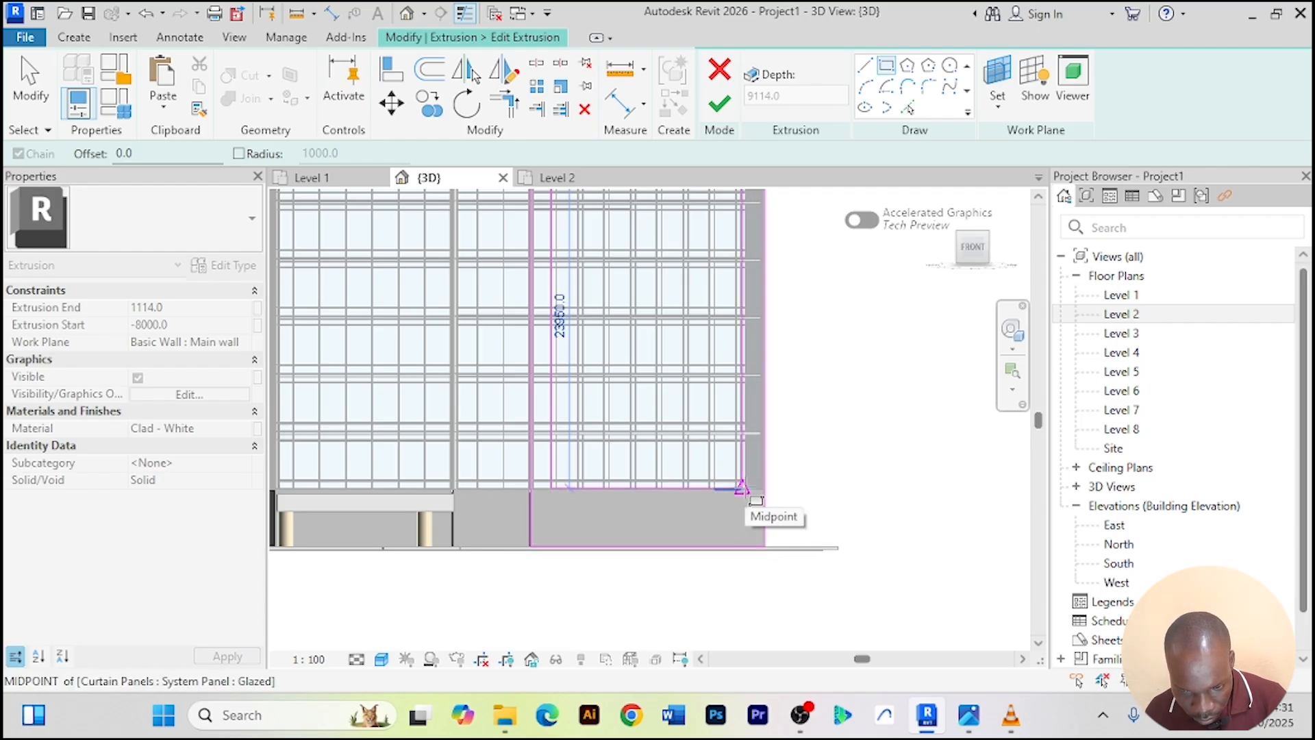
left_click(742, 488)
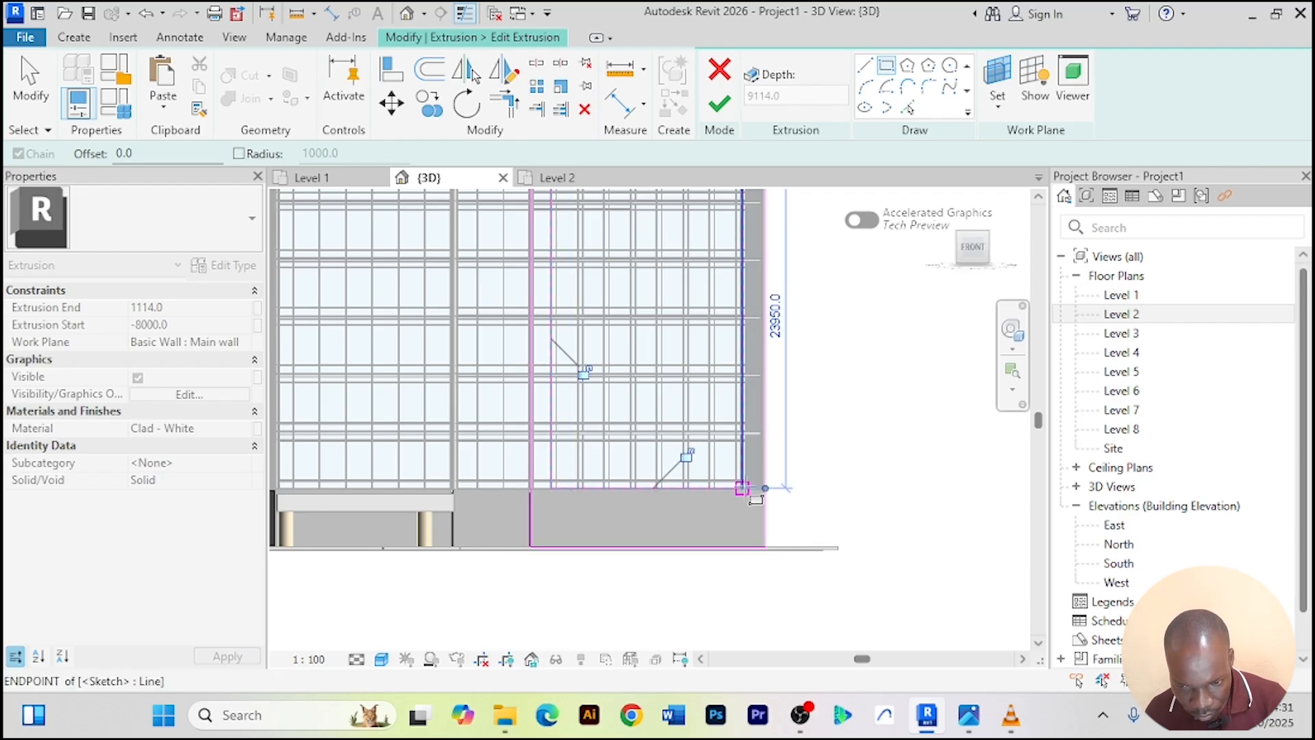
left_click(720, 106)
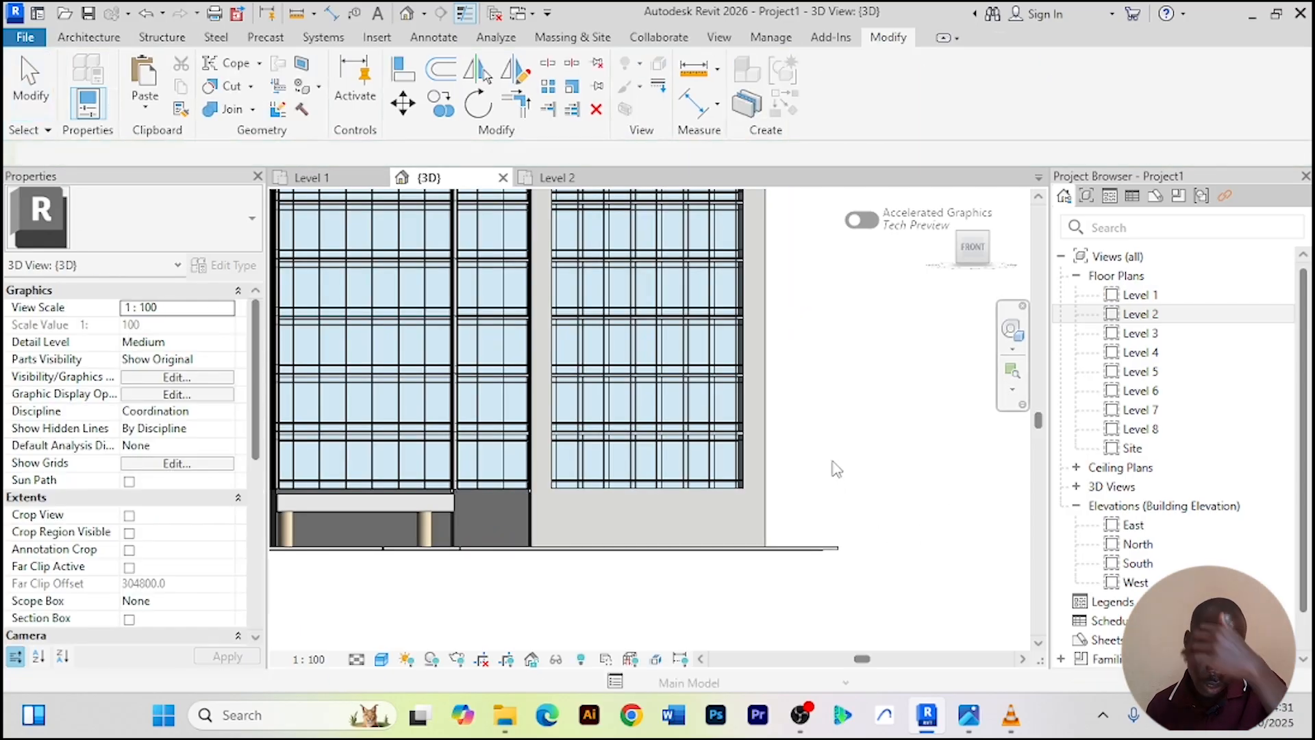
Examine the framed glazing bay in 3D and compare it with the hospital reference image in the photo viewer
scroll(829, 463, "down", 3)
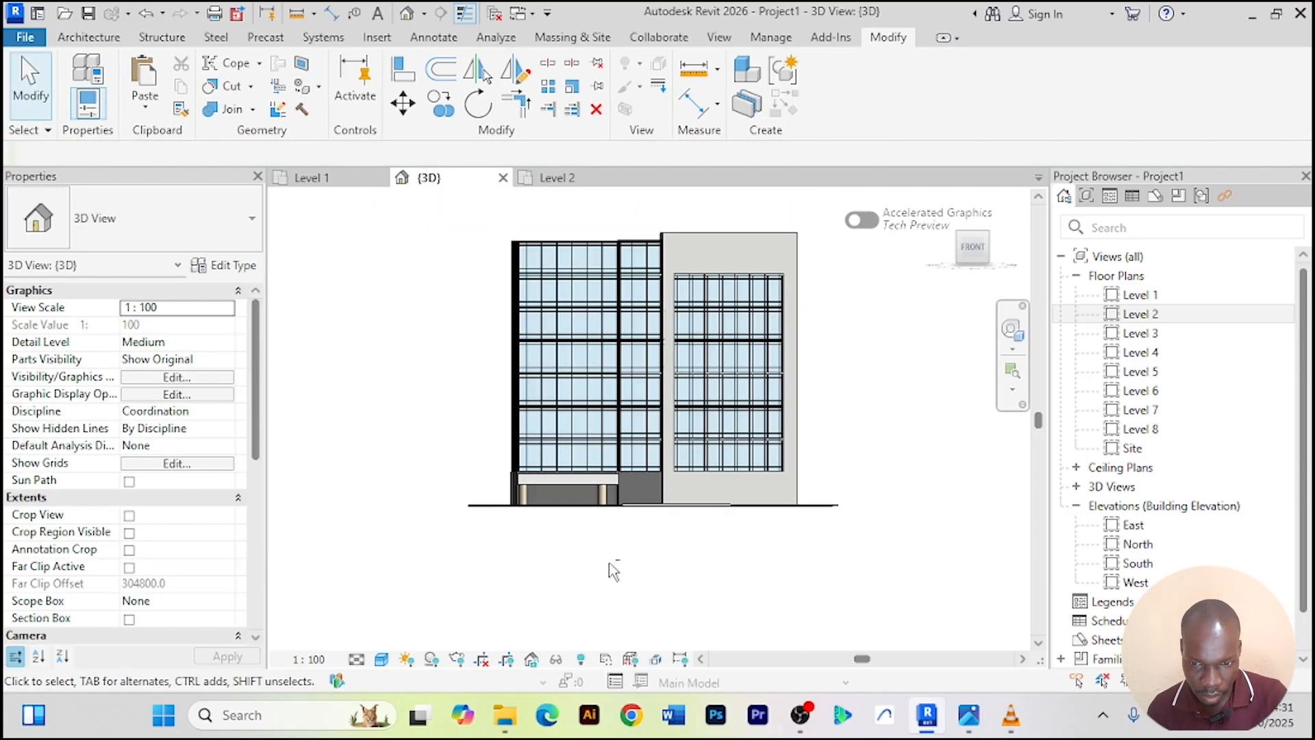
middle_click_drag(613, 571, 753, 521, "shift")
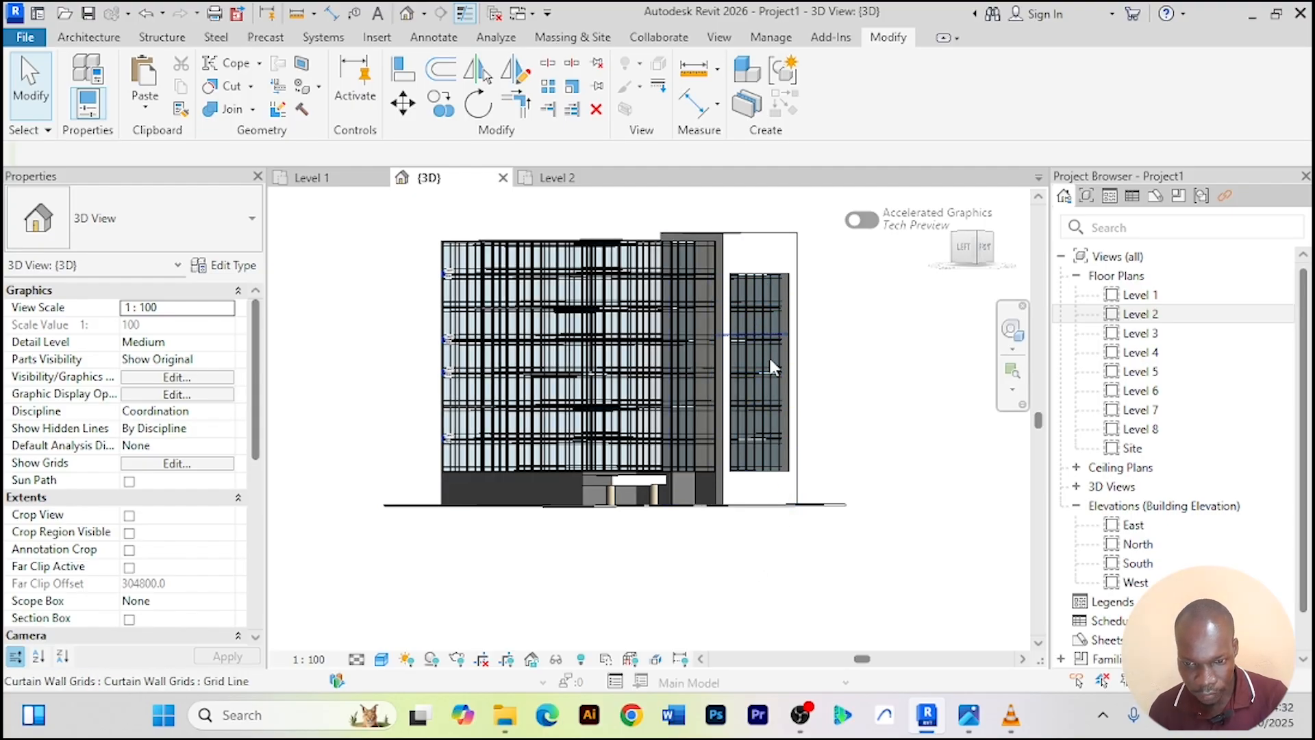
middle_click_drag(770, 360, 822, 395, "shift")
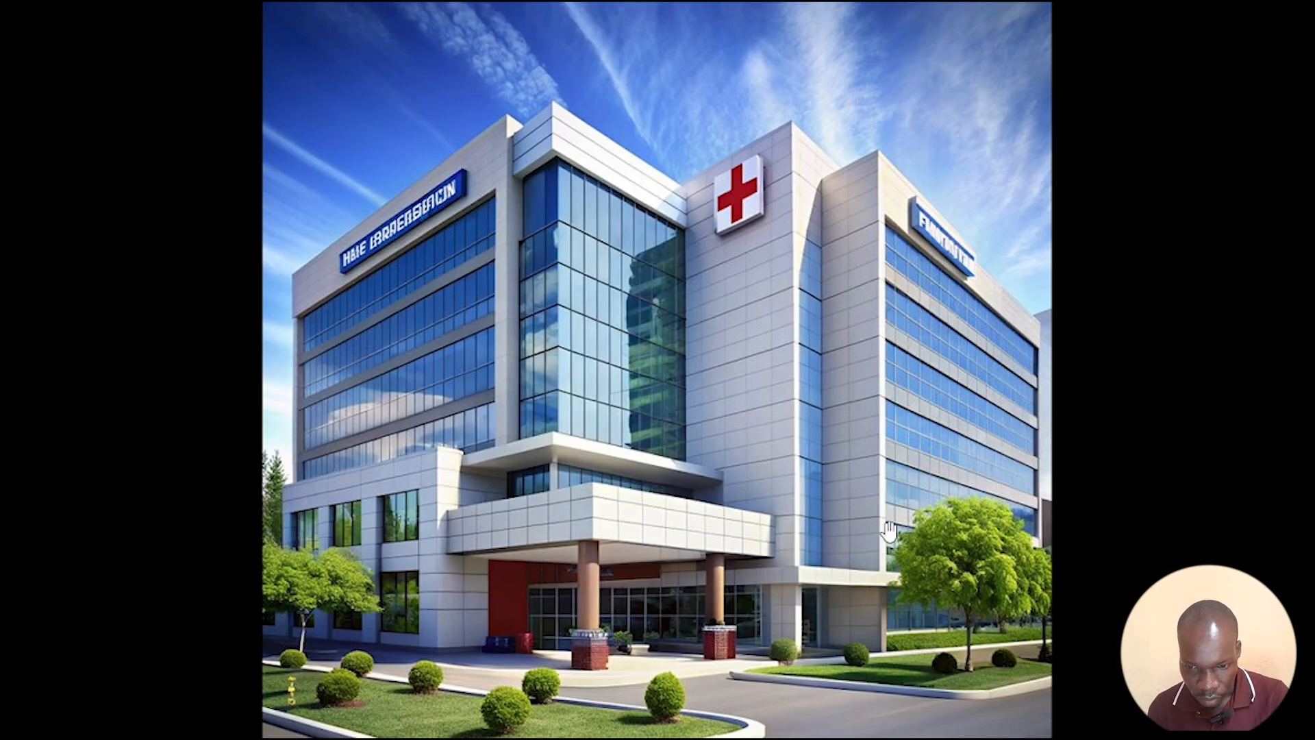
key("alt+Tab")
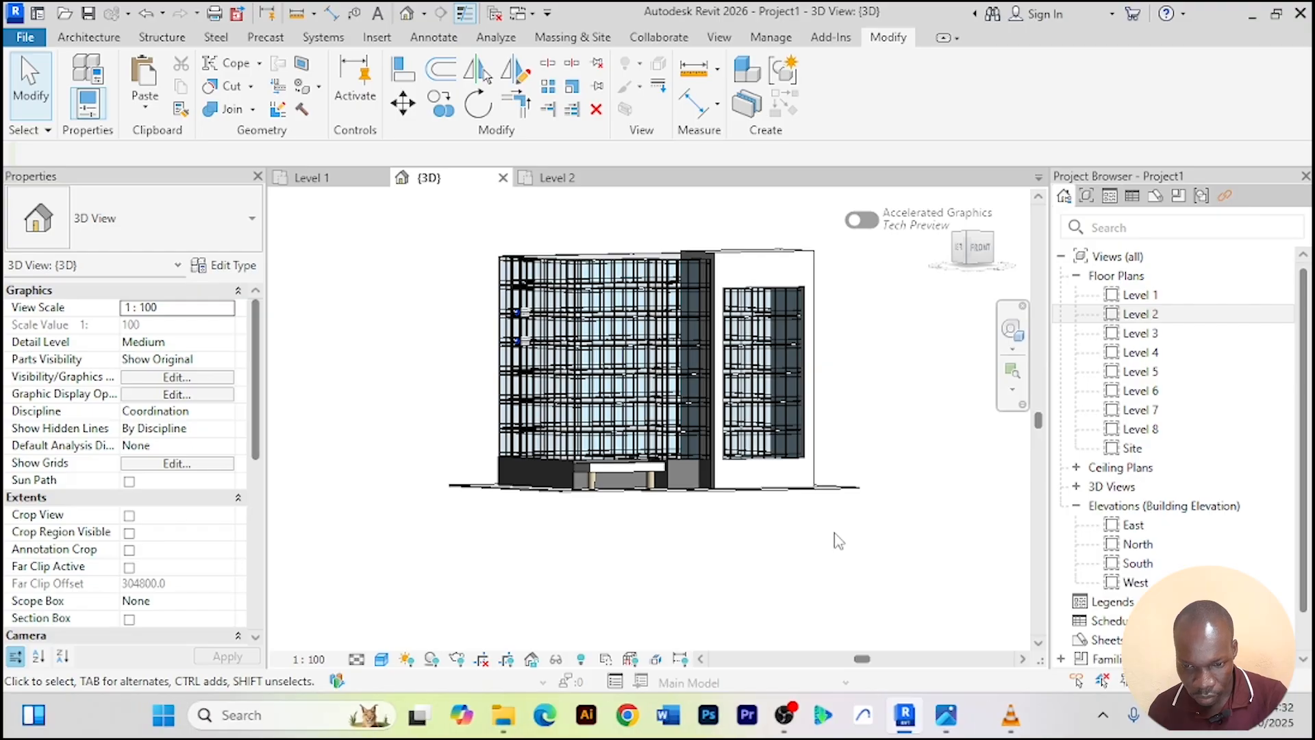
key("alt+Tab")
key("alt+Tab")
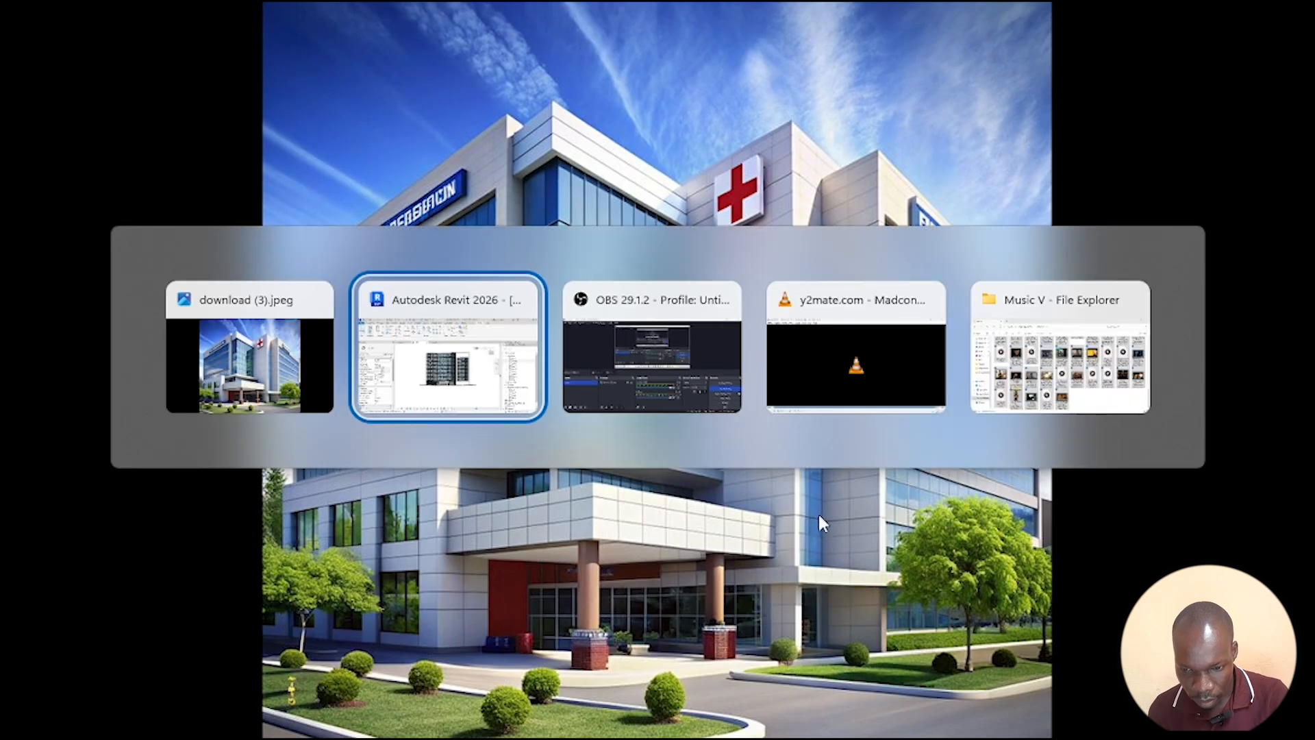
Return to Revit and reopen the white-clad extrusion's sketch for editing, facing the ground floor of the bay
middle_click_drag(843, 577, 732, 510, "shift")
left_click(737, 466)
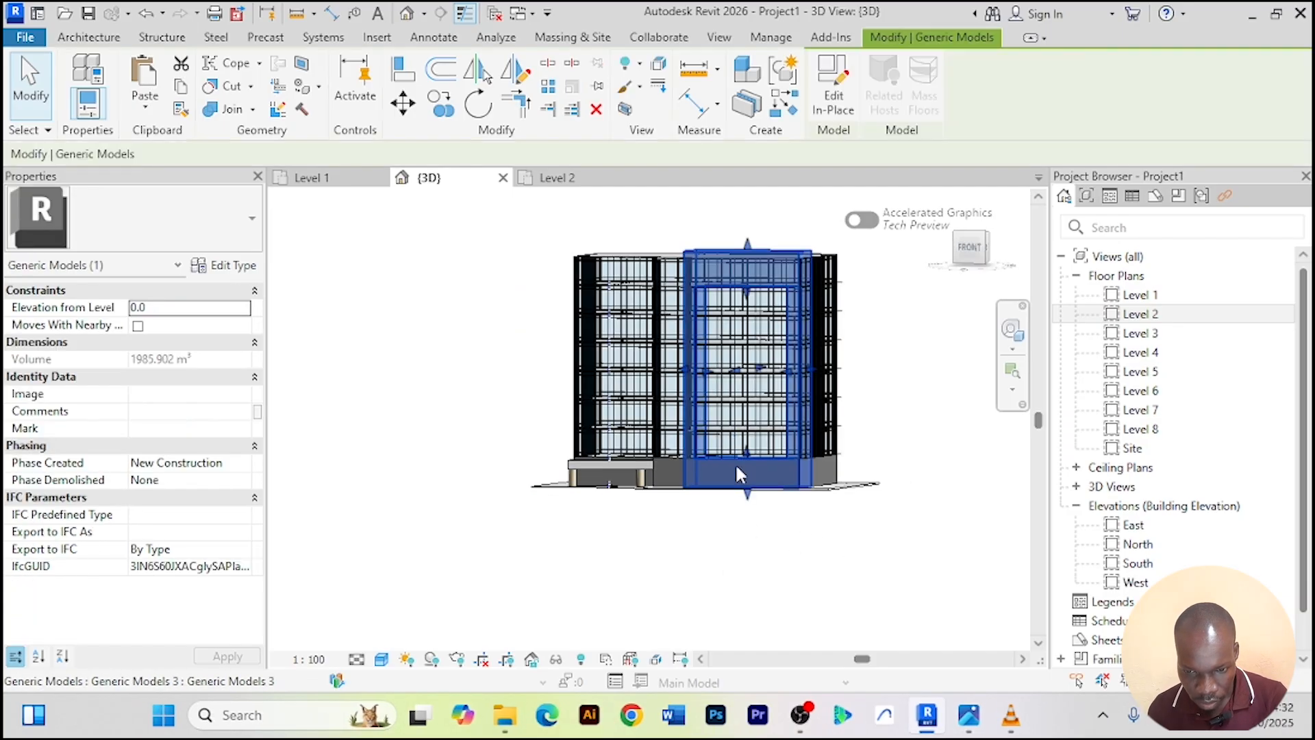
left_click(844, 101)
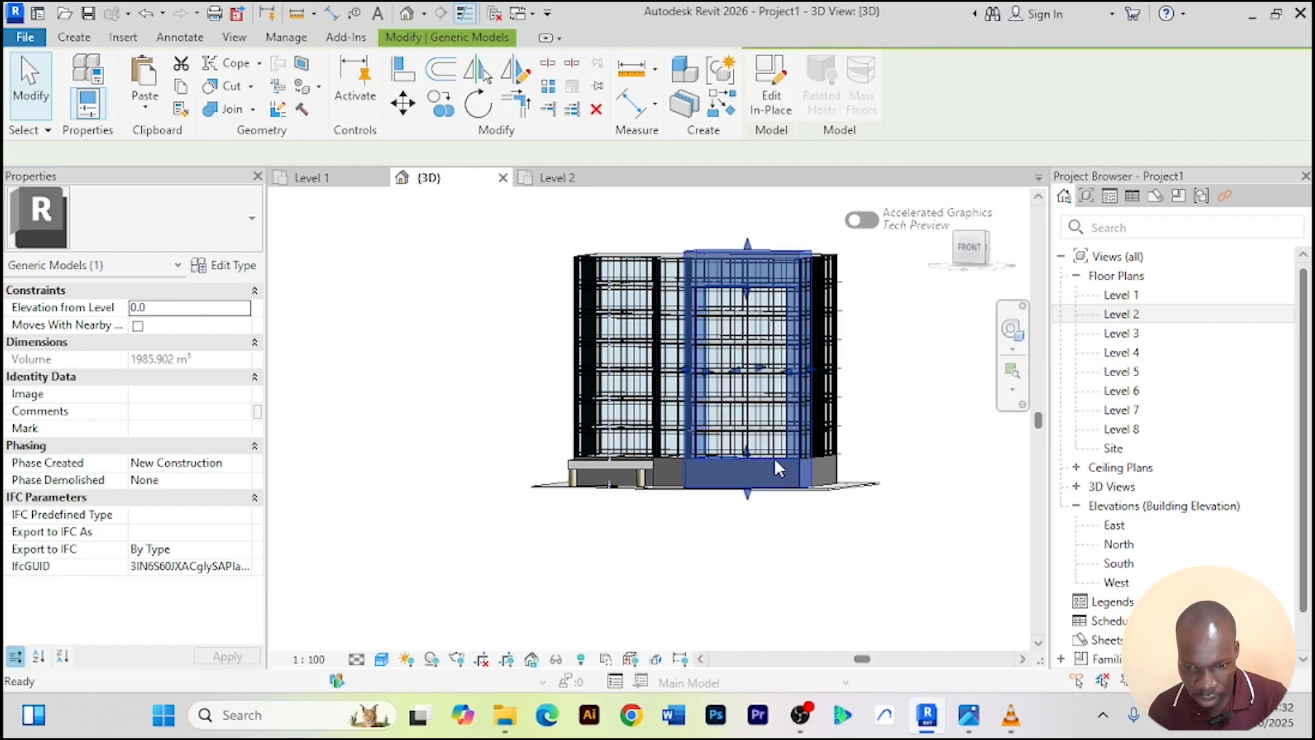
left_click(738, 466)
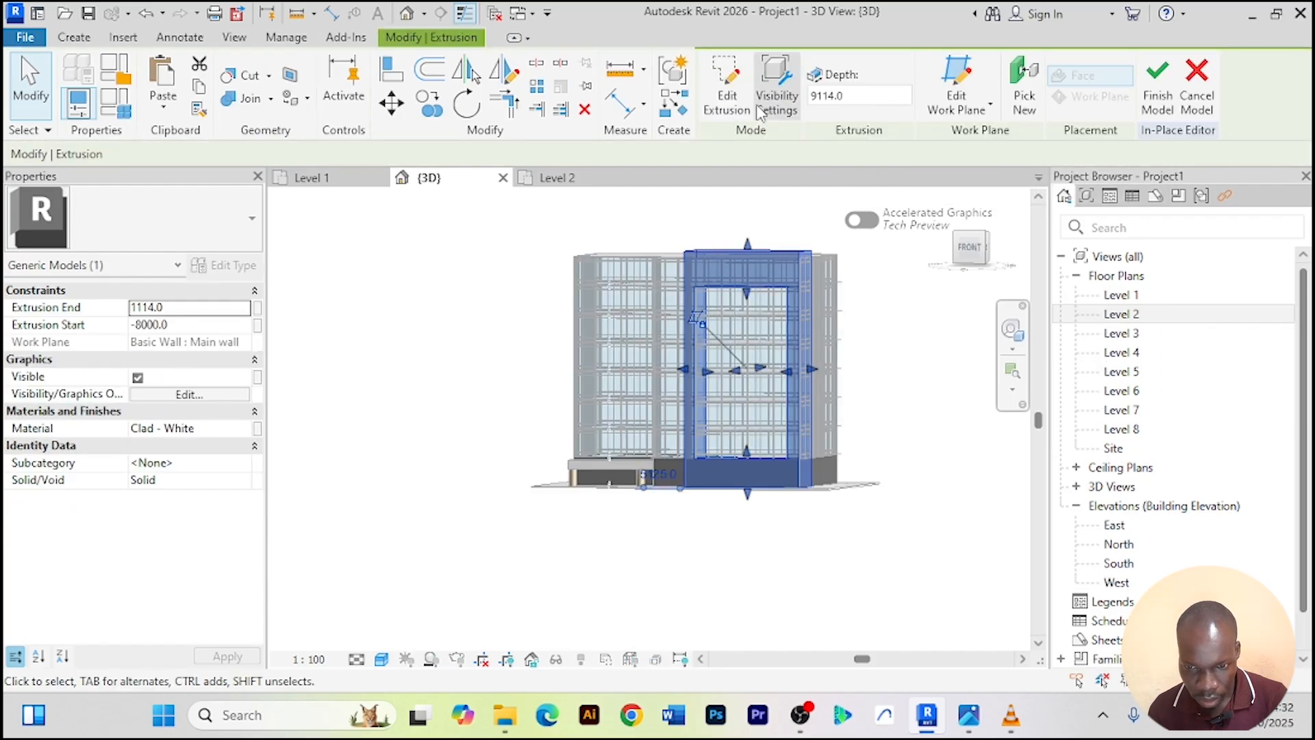
left_click(728, 87)
middle_click_drag(728, 540, 756, 543, "shift")
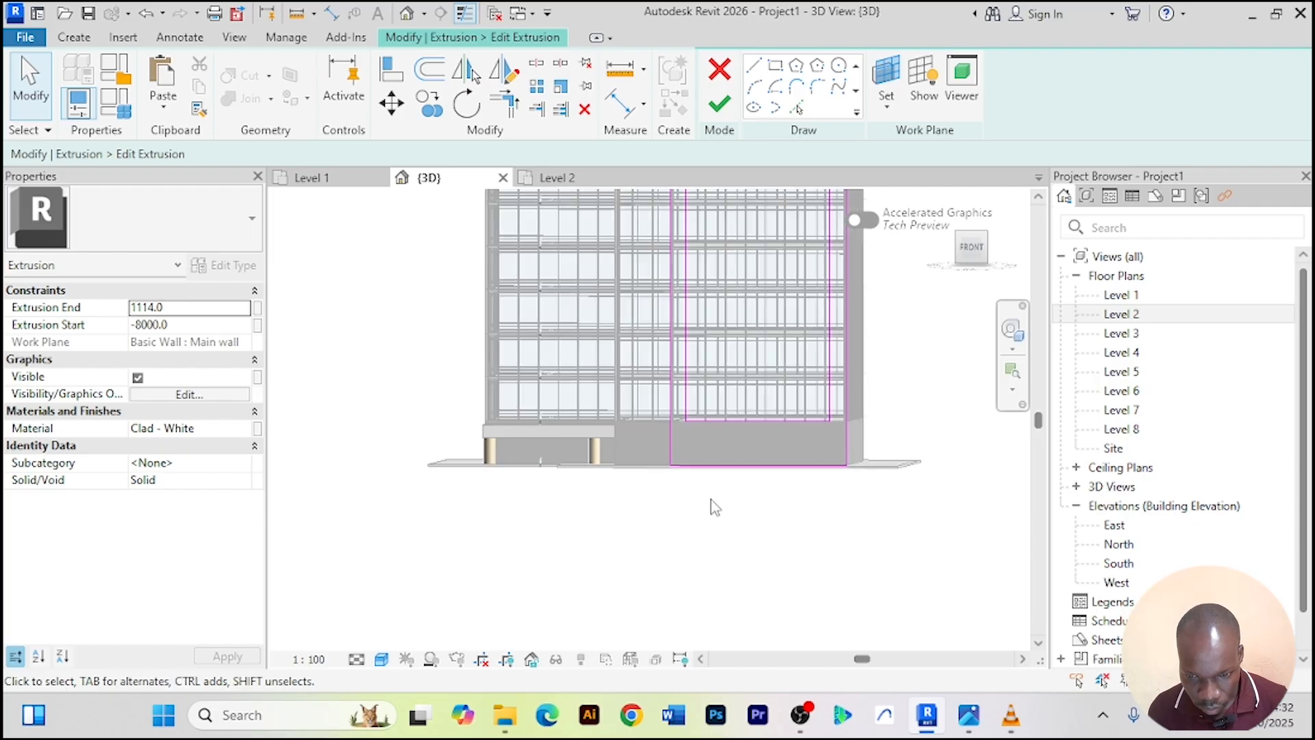
scroll(725, 457, "up", 2)
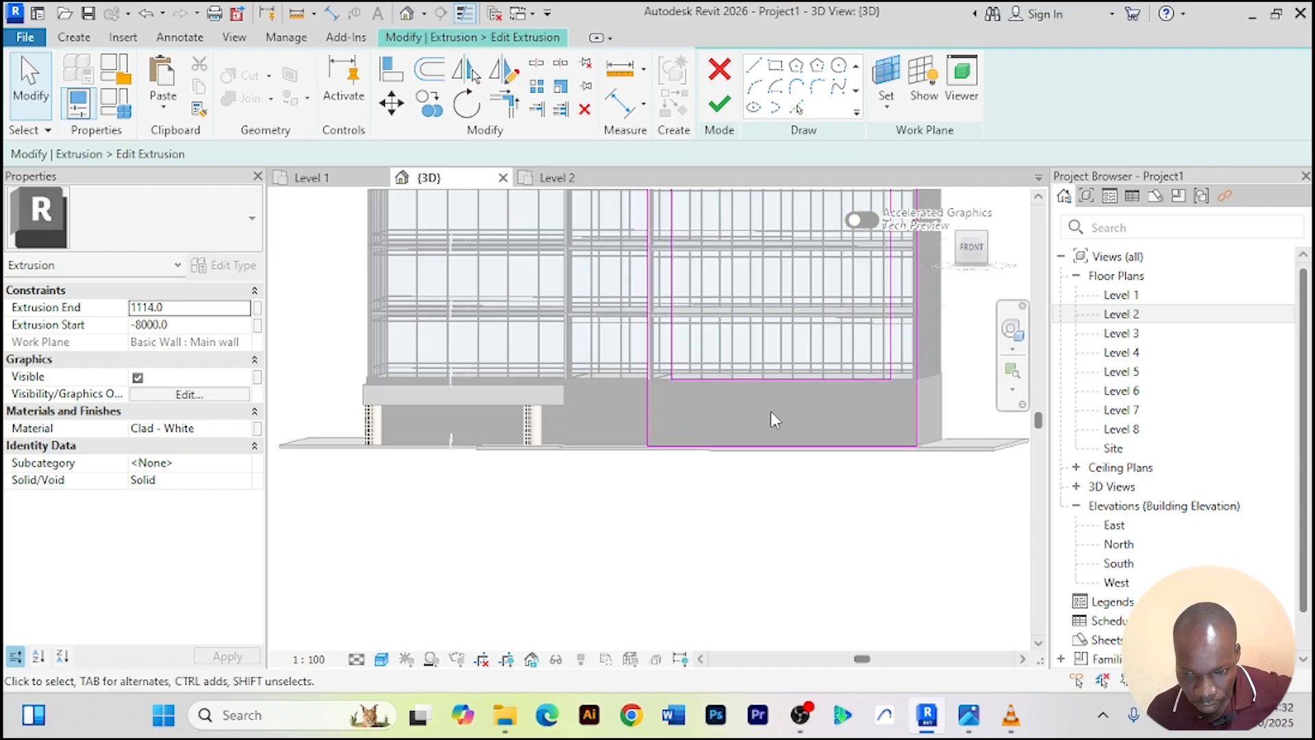
Split the outline's ground line about 6590 mm from the opening's left edge and leave the Split tool
left_click(537, 67)
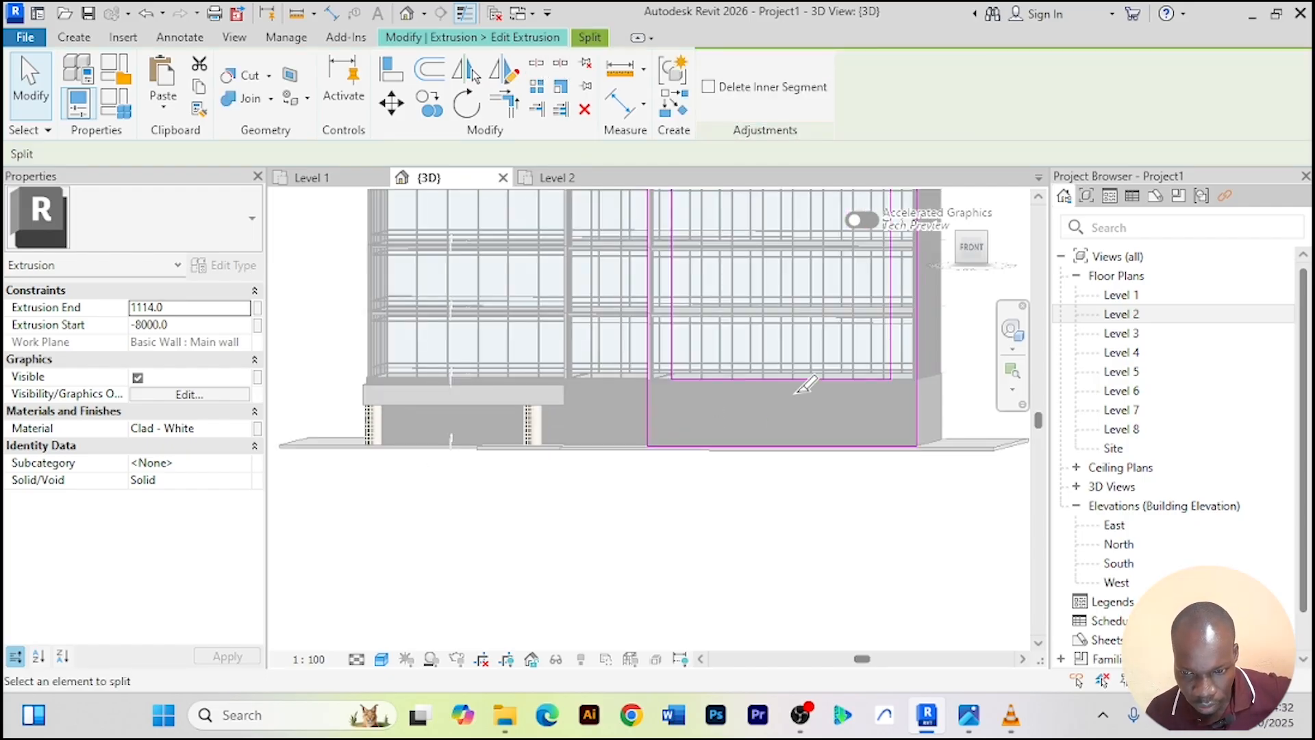
left_click(781, 446)
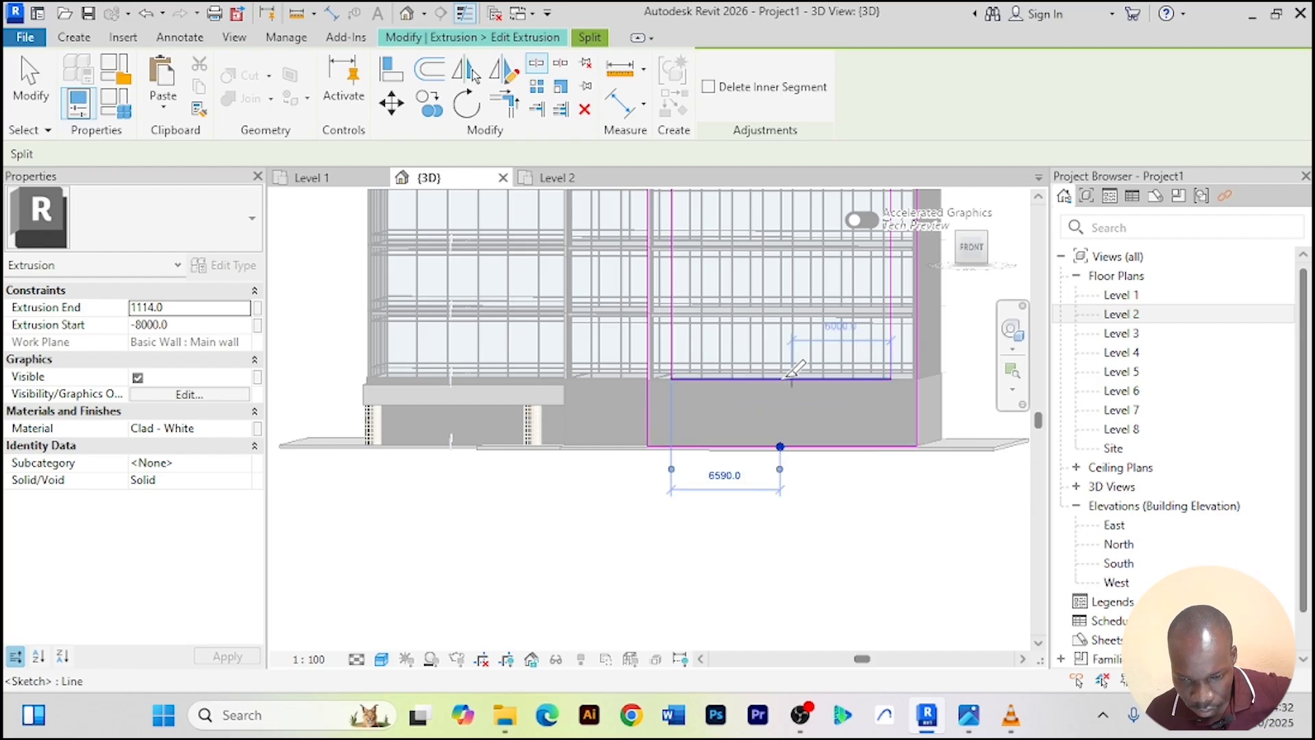
right_click(760, 282)
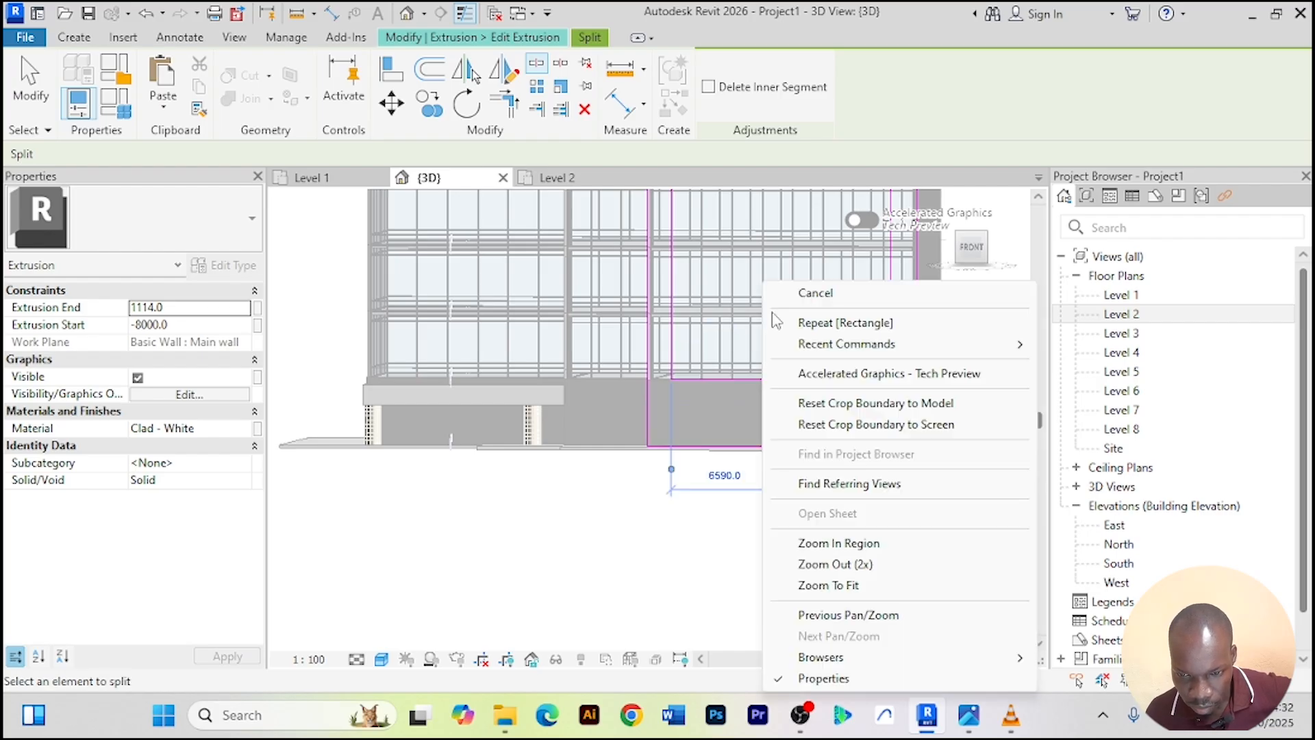
left_click(795, 292)
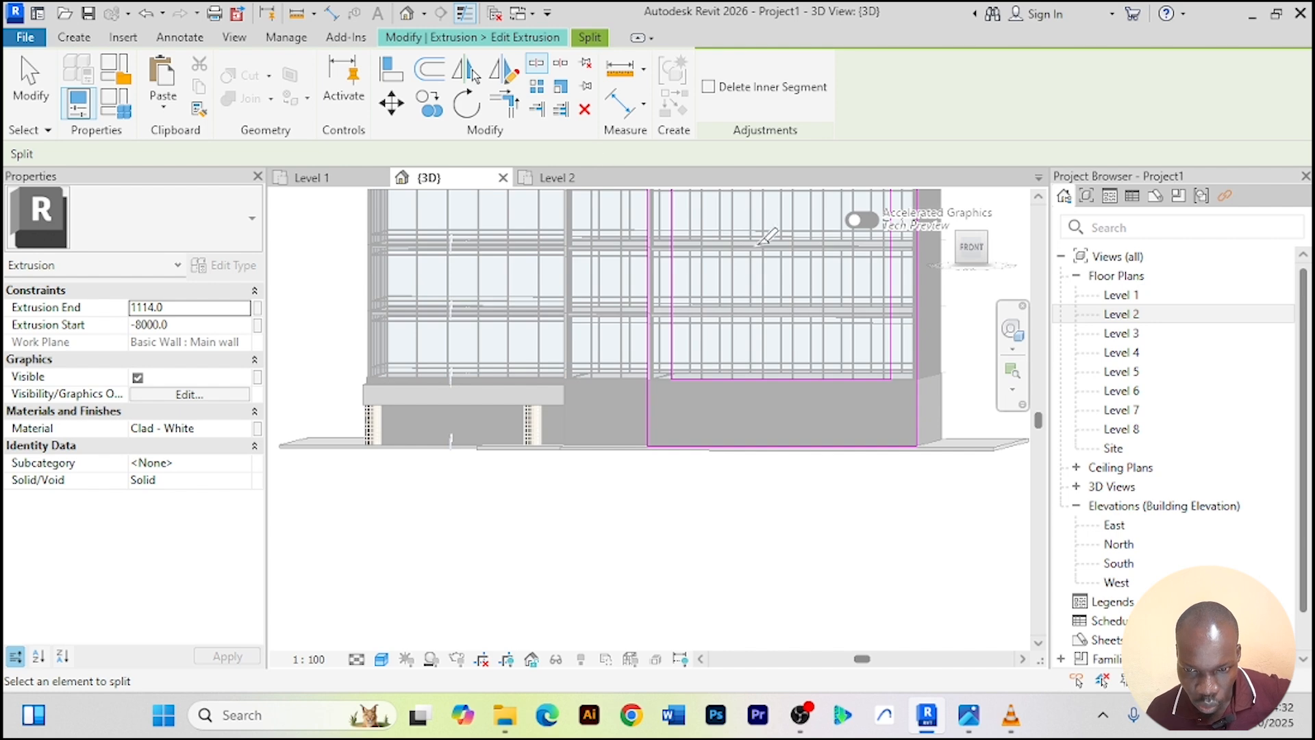
right_click(754, 278)
left_click(788, 293)
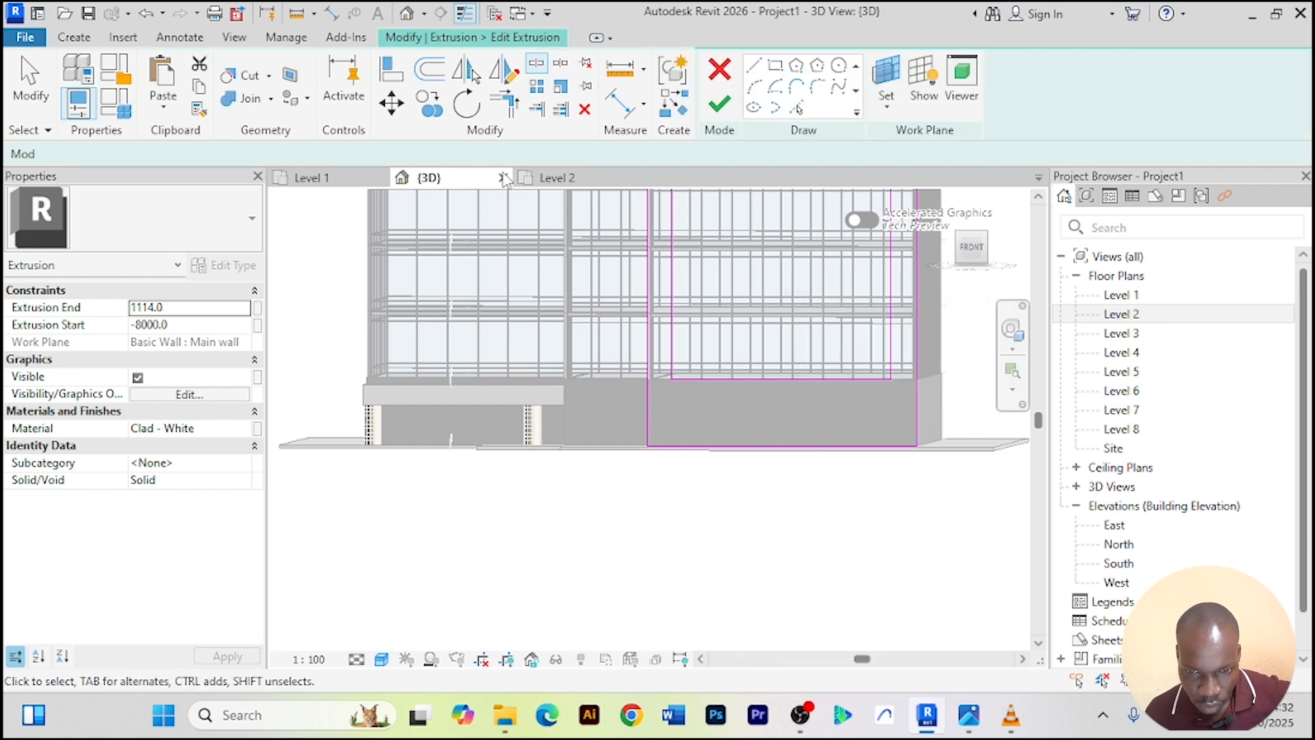
Trim the opening's left and right sides to the split ground line, forming two legs down to the ground, and leave the Trim tool
left_click(513, 109)
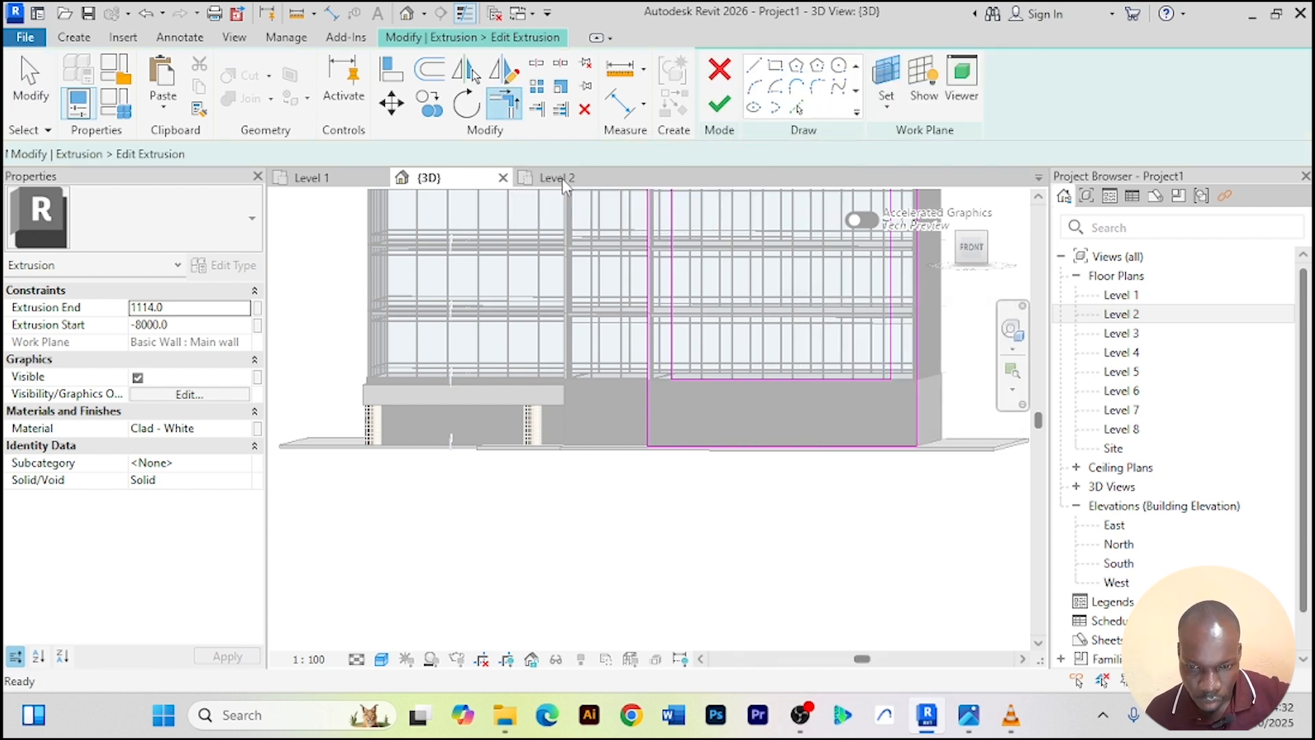
left_click(675, 355)
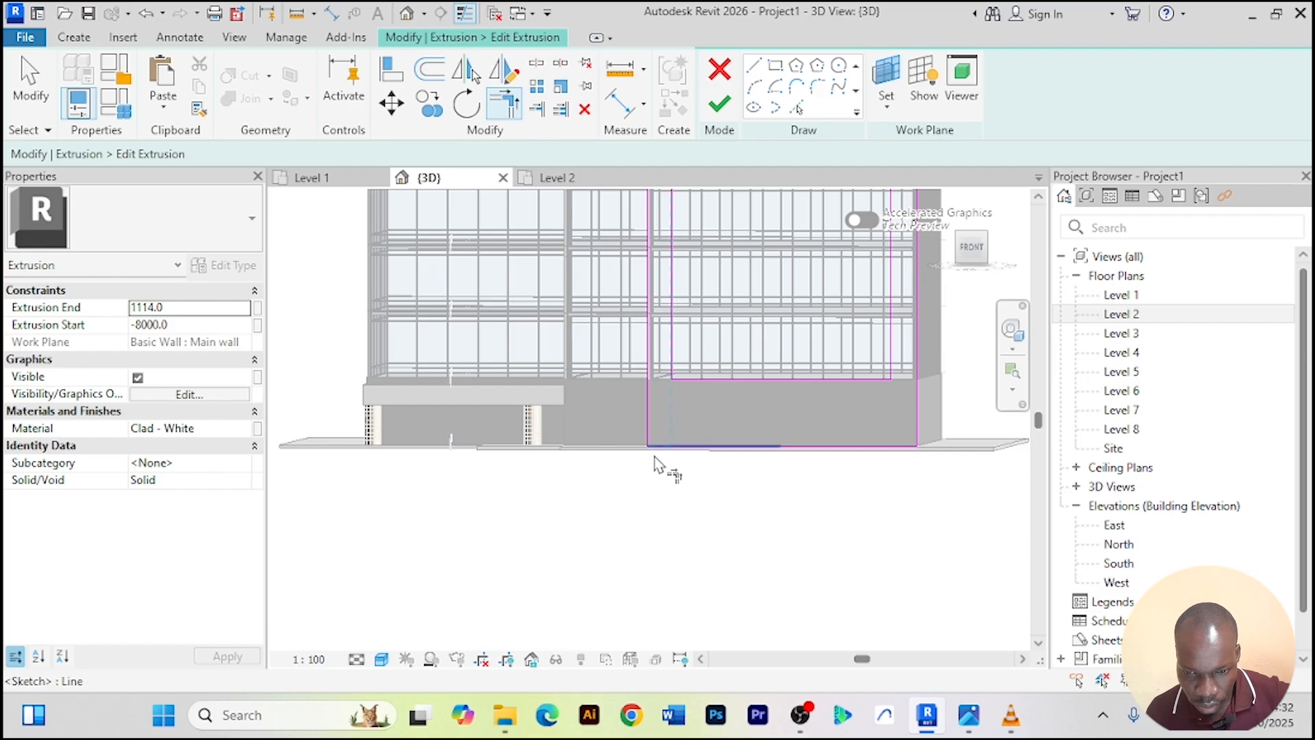
left_click(659, 451)
left_click(891, 351)
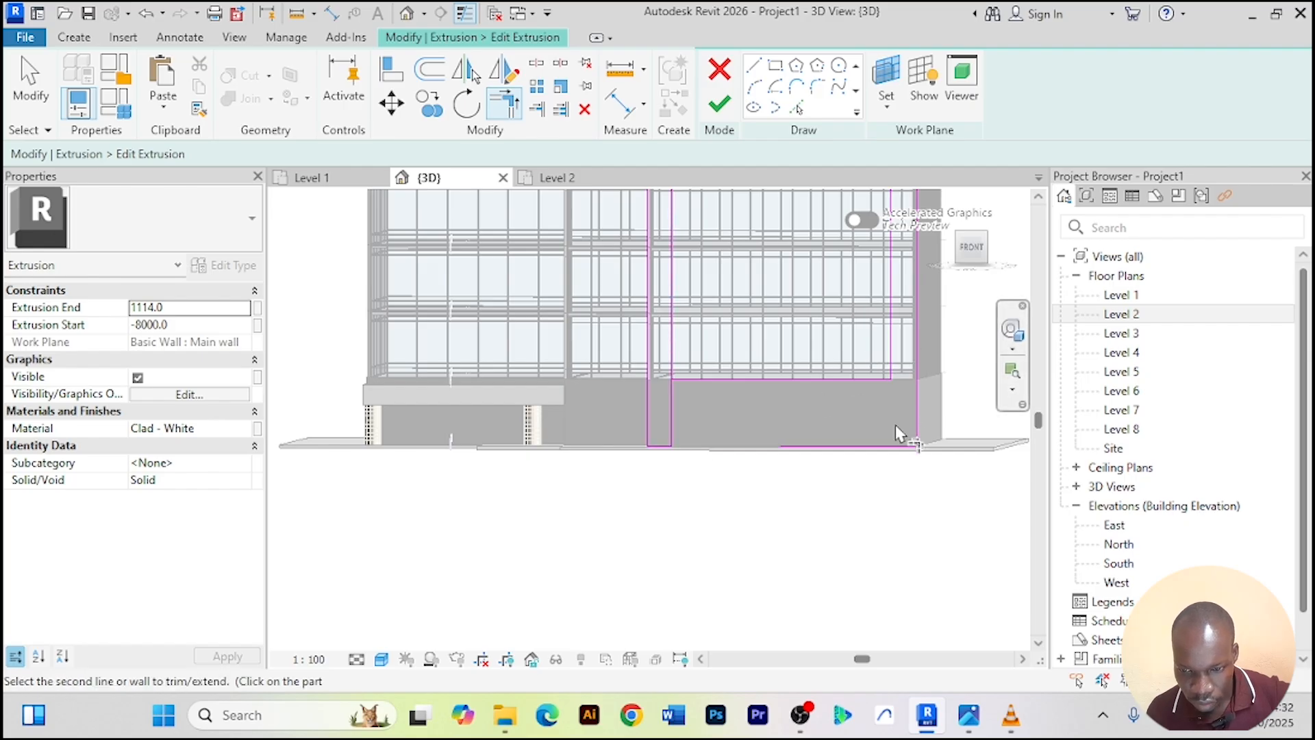
right_click(786, 306)
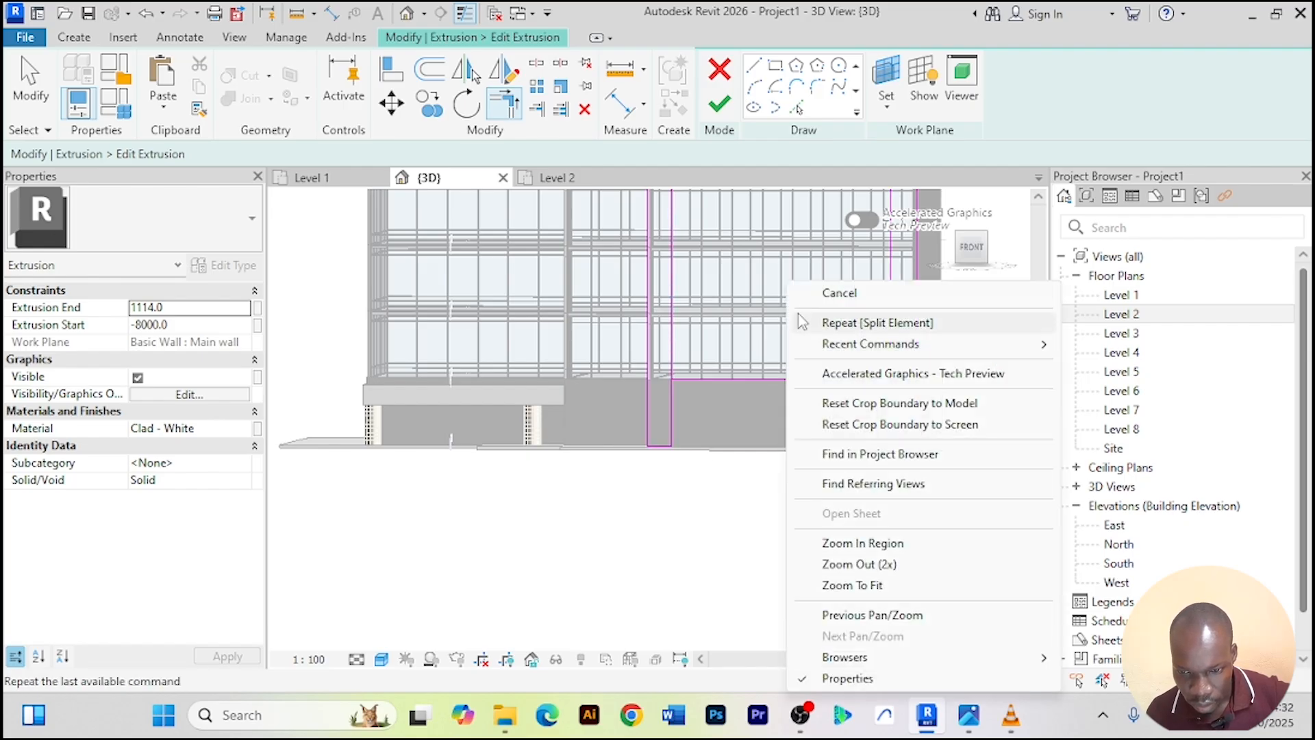
left_click(799, 300)
right_click(766, 293)
left_click(805, 263)
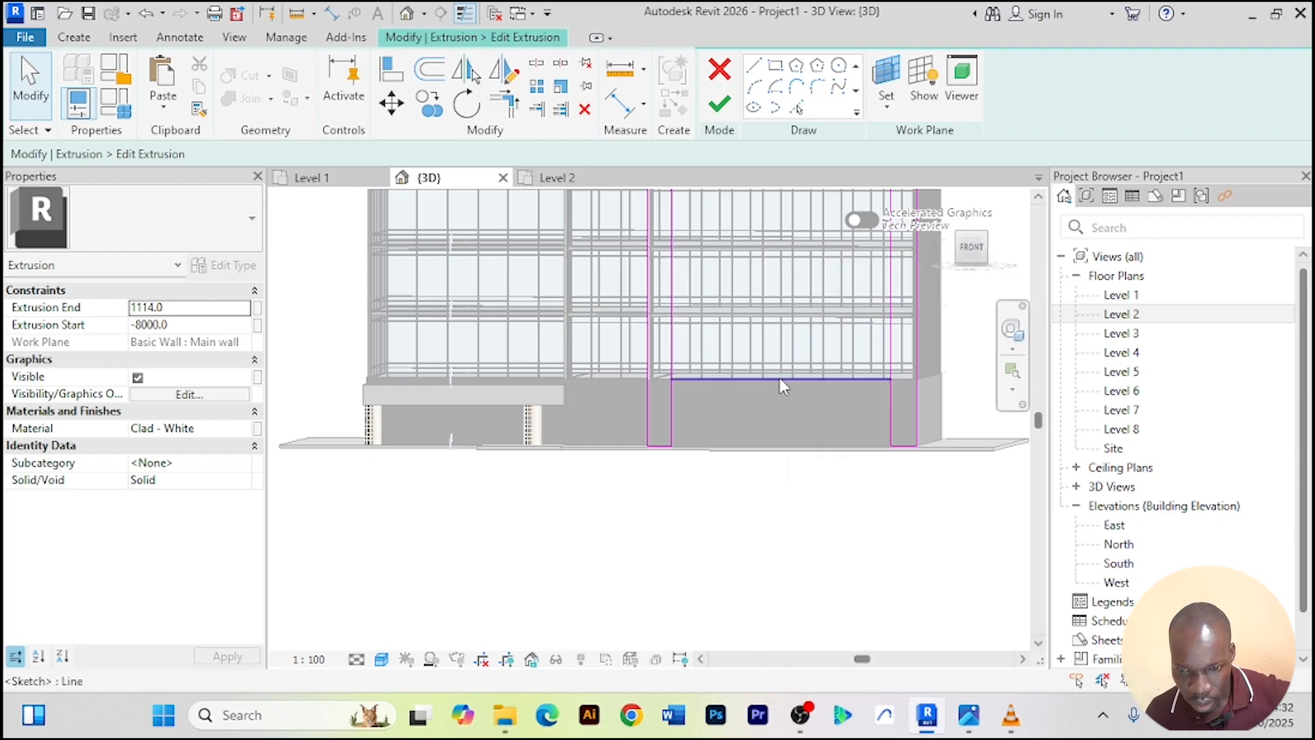
Delete the opening's horizontal bottom line above the ground floor, and finish the sketch and the in-place model
left_click(779, 379)
key("Escape")
scroll(781, 372, "down", 3)
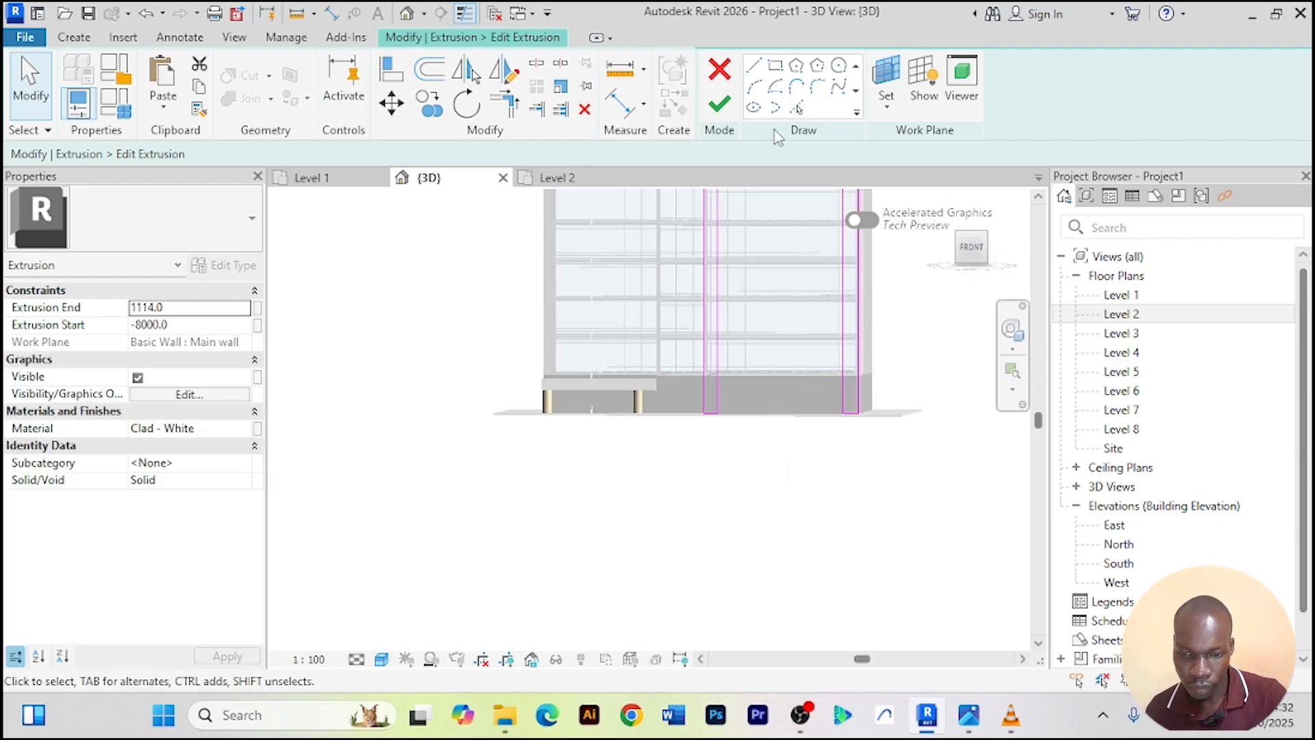
left_click(719, 104)
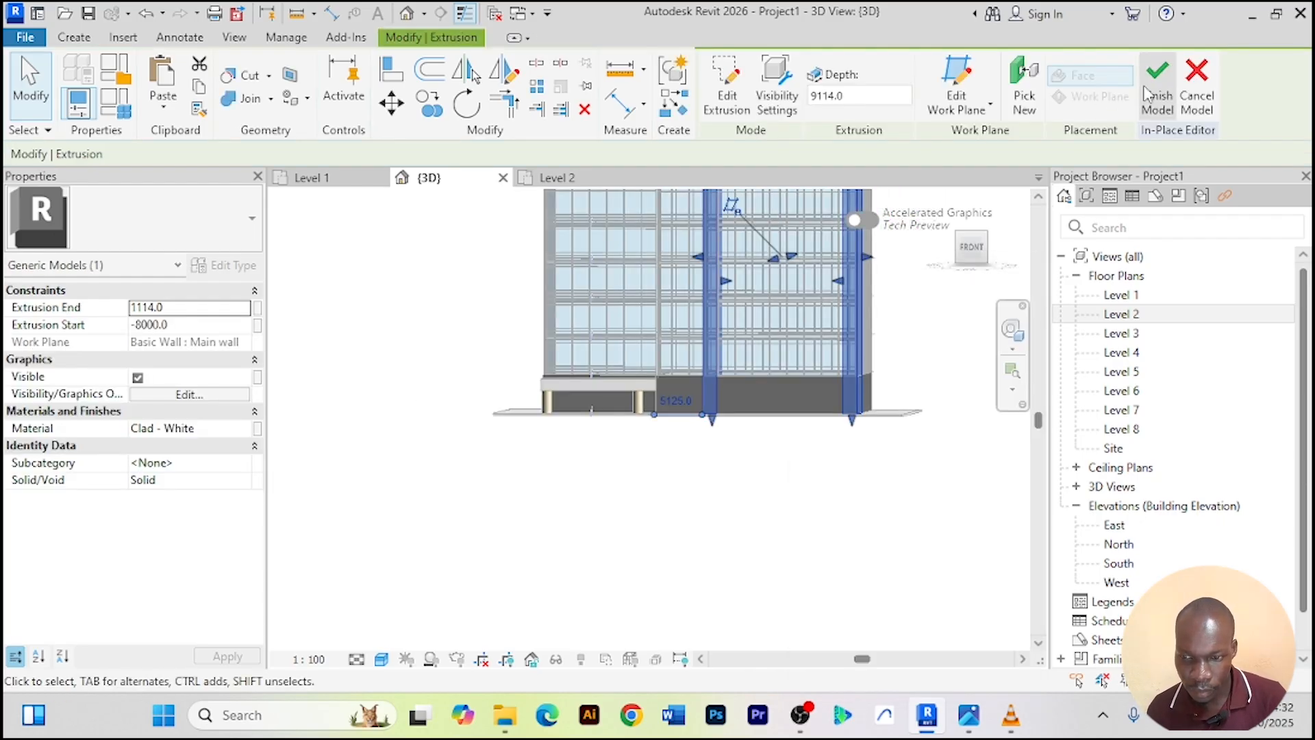
left_click(1158, 89)
Examine the reshaped frame in 3D, compare it with the hospital reference image in the photo viewer, and return to Revit
left_click(713, 545)
middle_click_drag(684, 543, 660, 564, "shift")
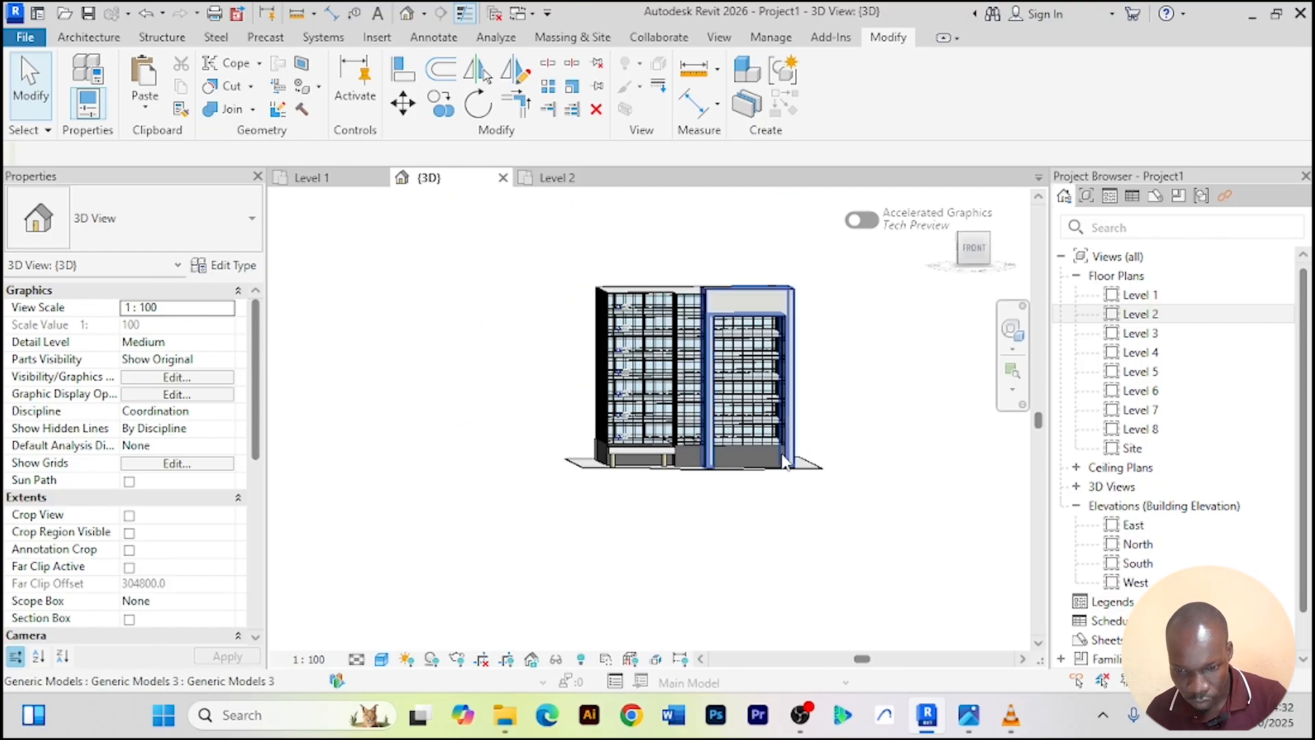
scroll(779, 432, "up", 3)
scroll(837, 401, "down", 4)
middle_click_drag(759, 519, 740, 540, "shift")
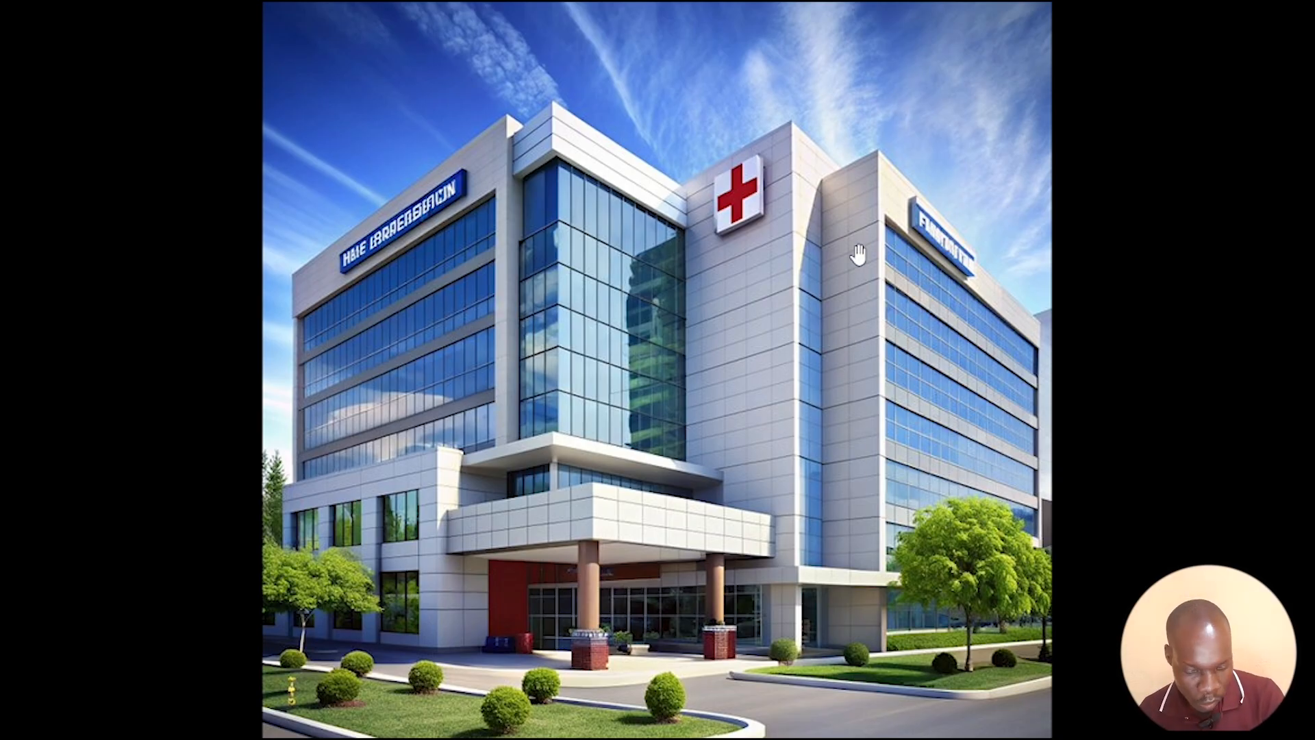
key("alt+Tab")
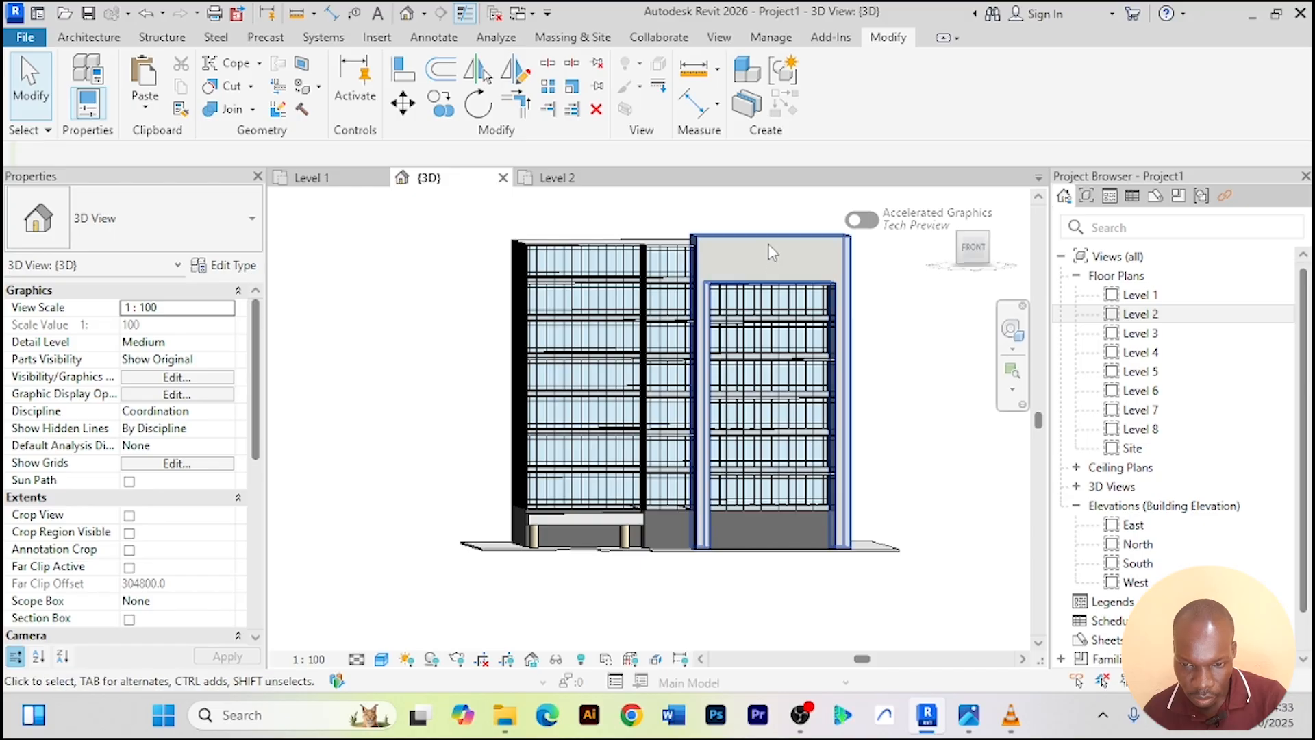
key("Tab")
left_click(776, 241)
left_click(895, 344)
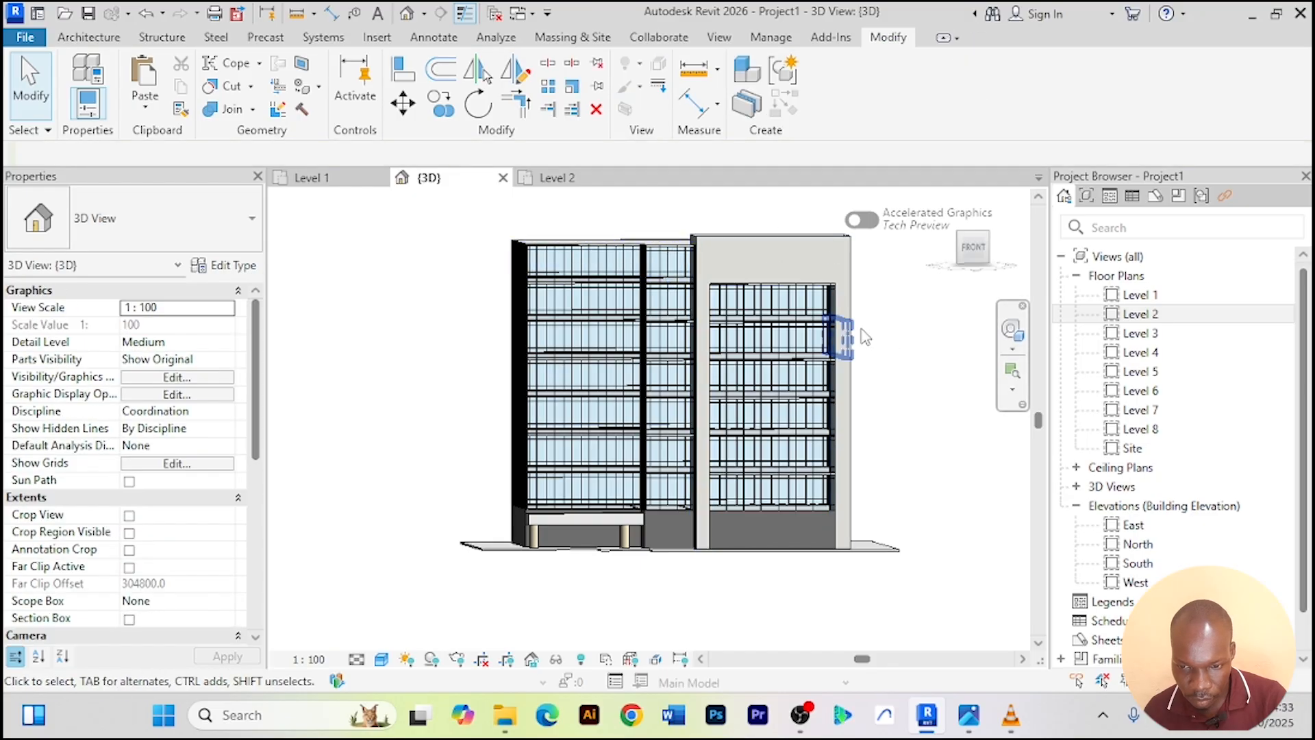
Reopen the white-clad frame for in-place editing and edit its extrusion sketch, facing the front of the building
left_click(844, 466)
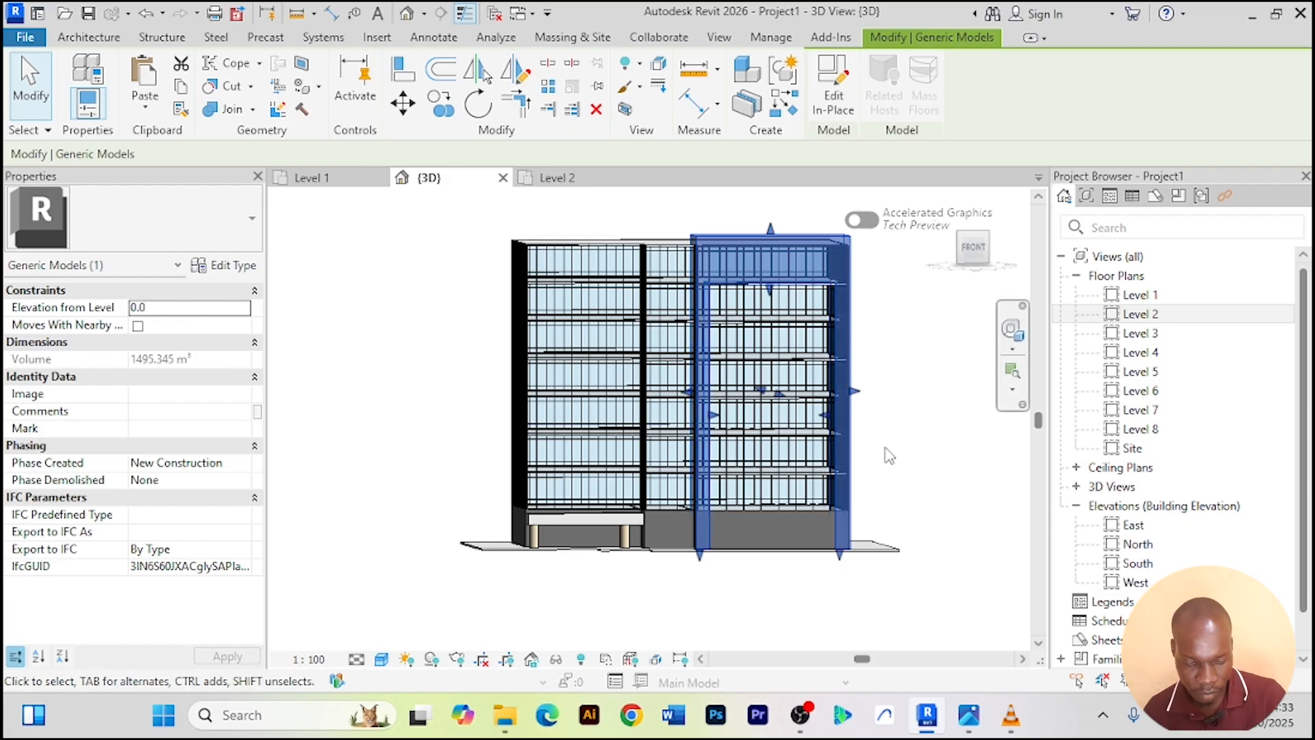
middle_click_drag(899, 467, 884, 459, "shift")
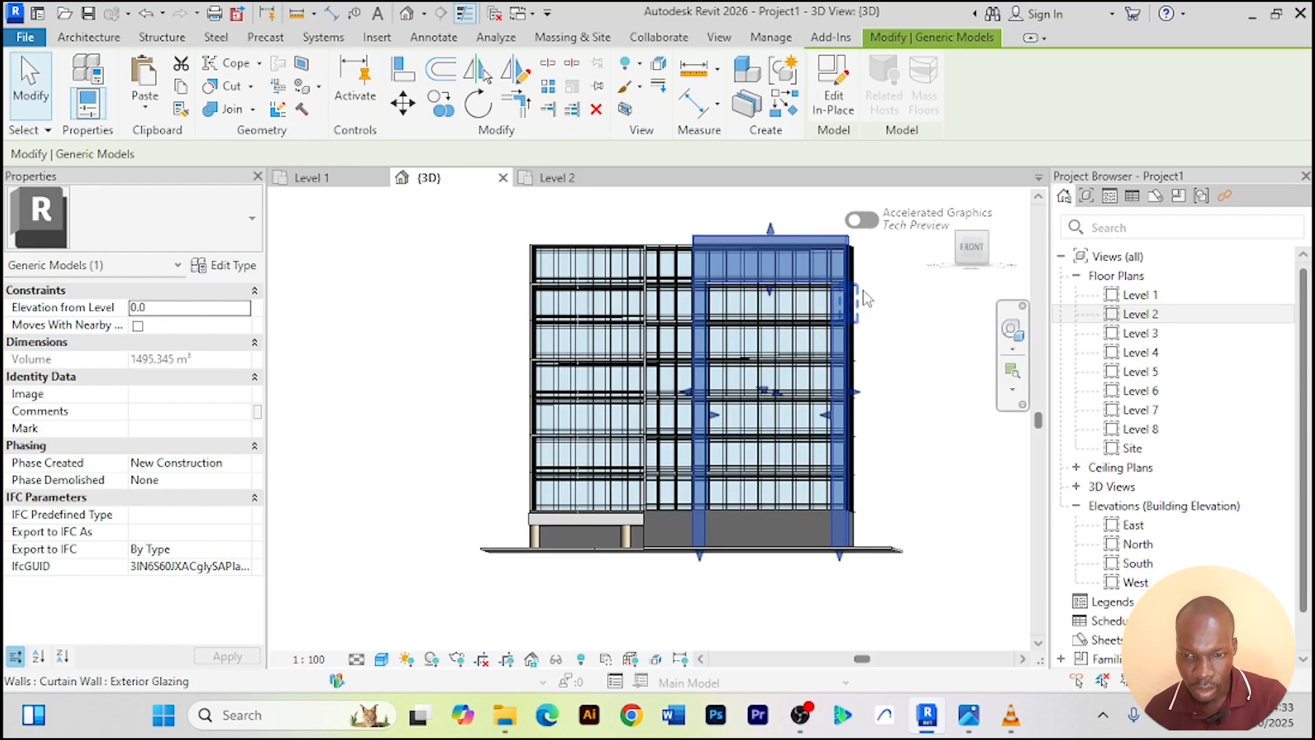
left_click(829, 108)
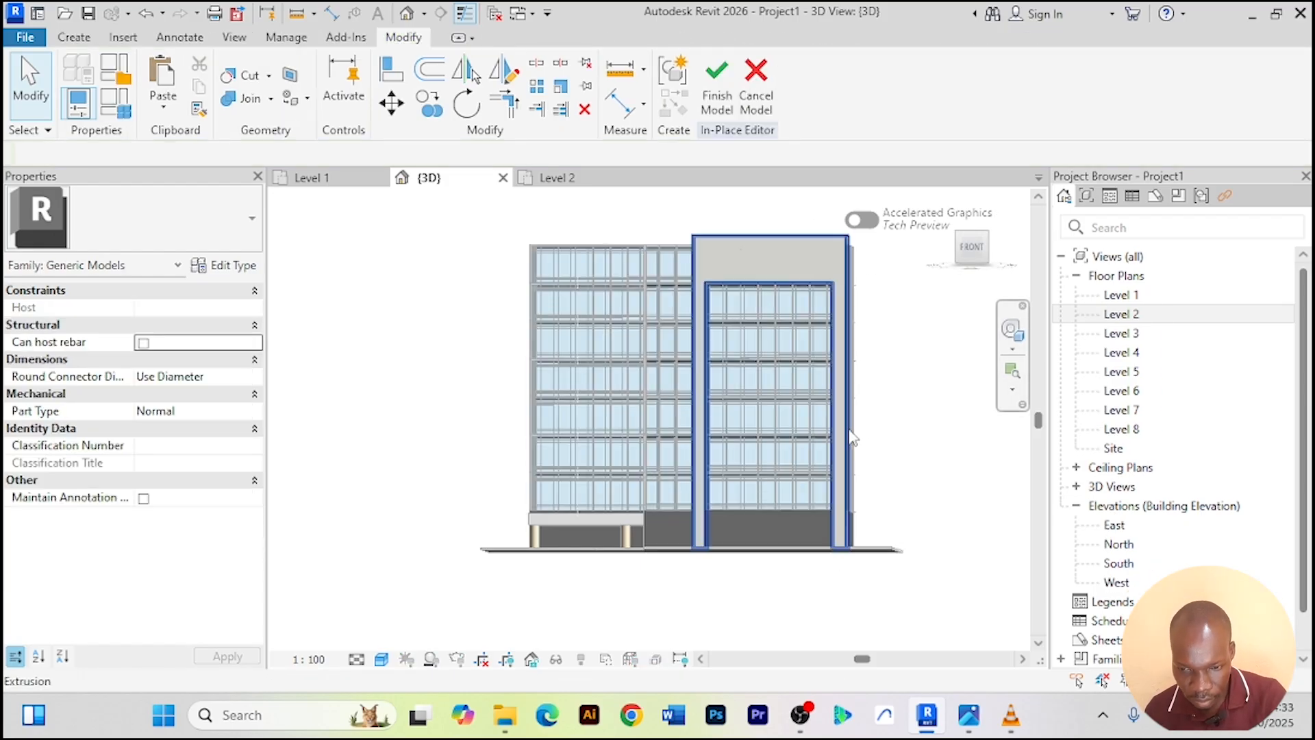
left_click(850, 430)
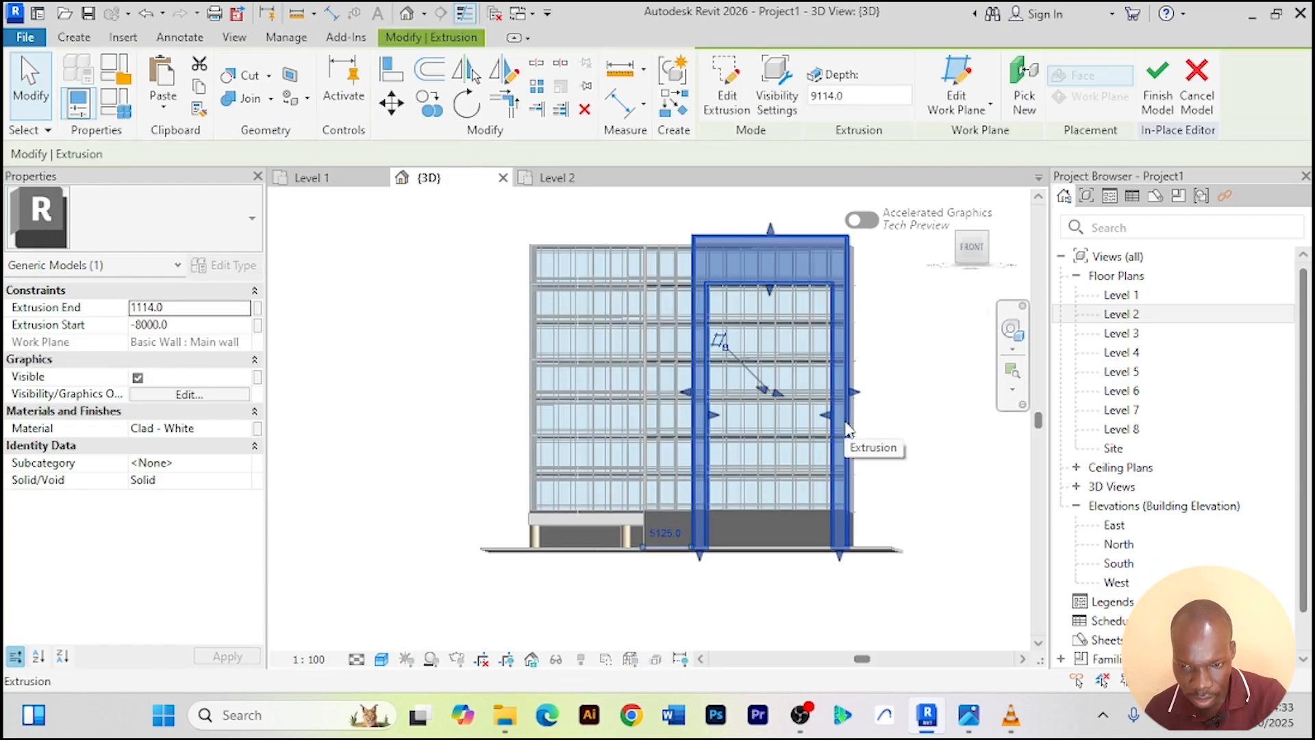
left_click(727, 89)
Offset a copy of the outline's top line 2000 mm downward, and offset a copy of that new line by 50 mm
scroll(759, 264, "up", 5)
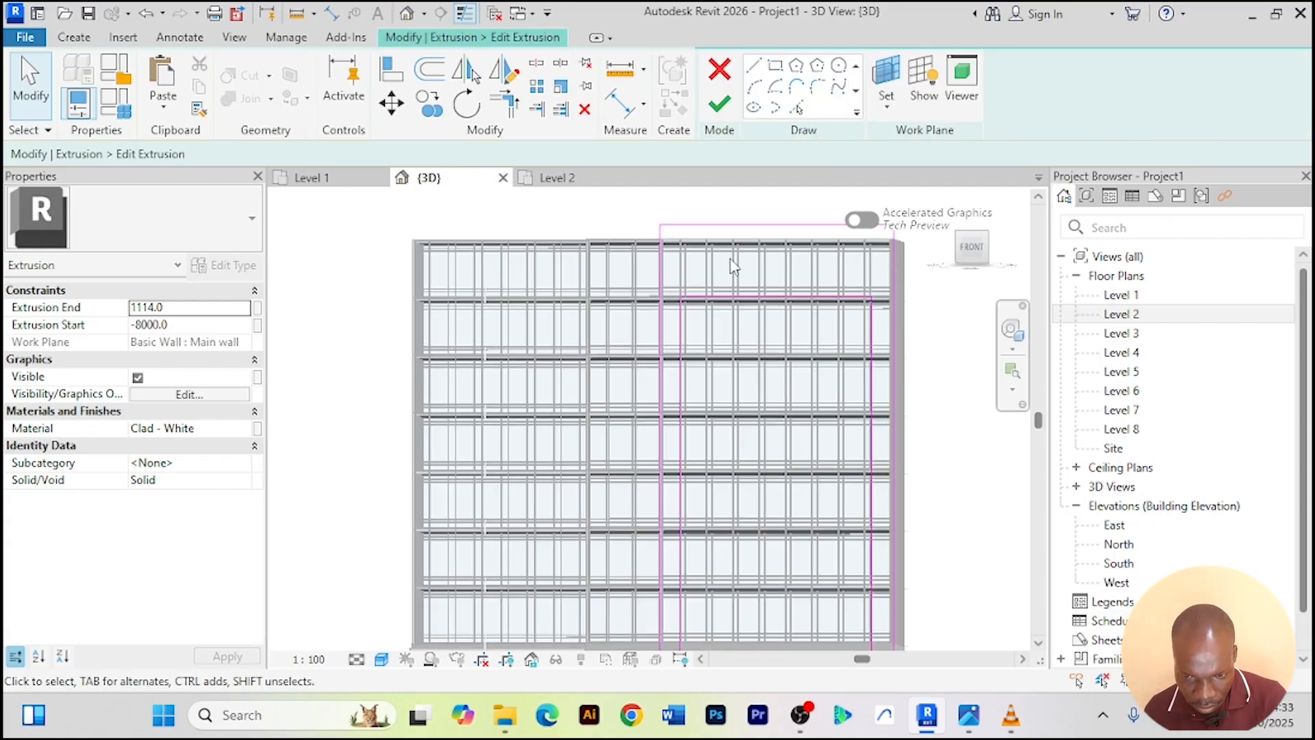
mouse_move(739, 269)
middle_mouse_down()
mouse_move(700, 307)
mouse_move(701, 355)
mouse_move(684, 347)
middle_mouse_up()
scroll(731, 291, "up", 2)
scroll(685, 346, "up", 1)
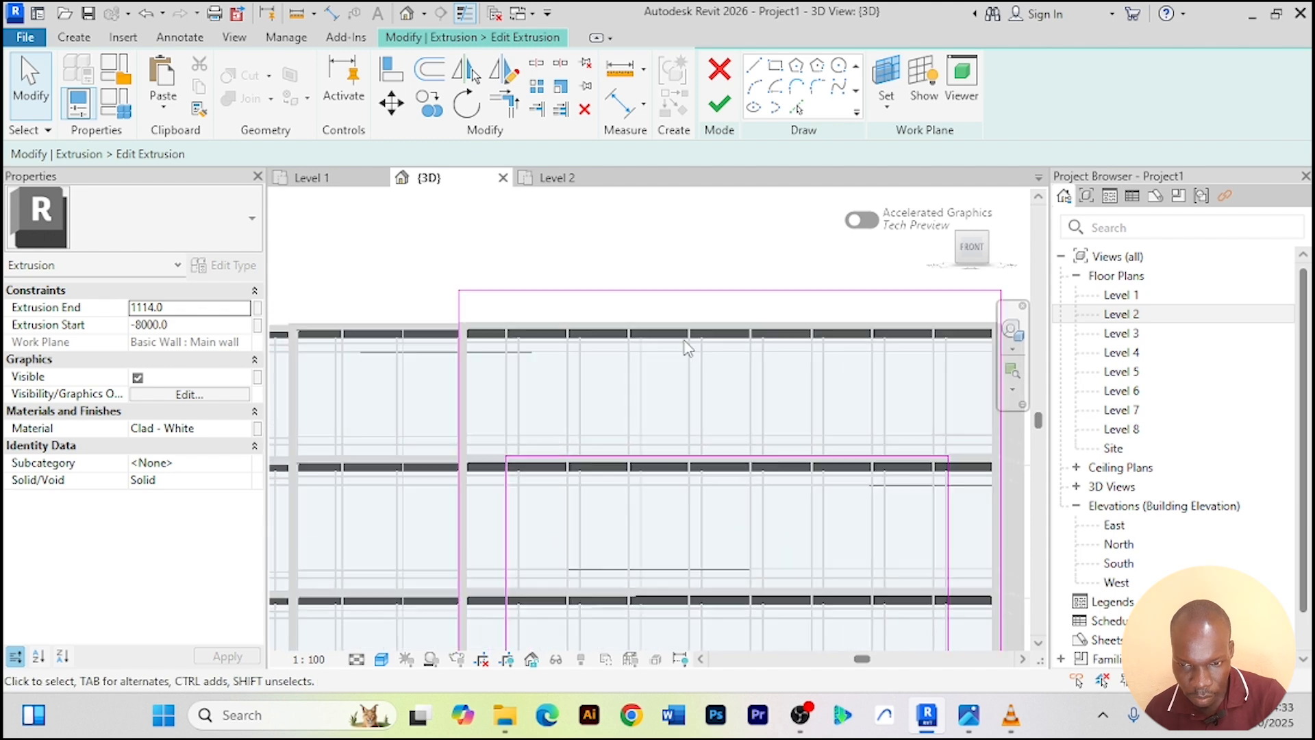
left_click(430, 80)
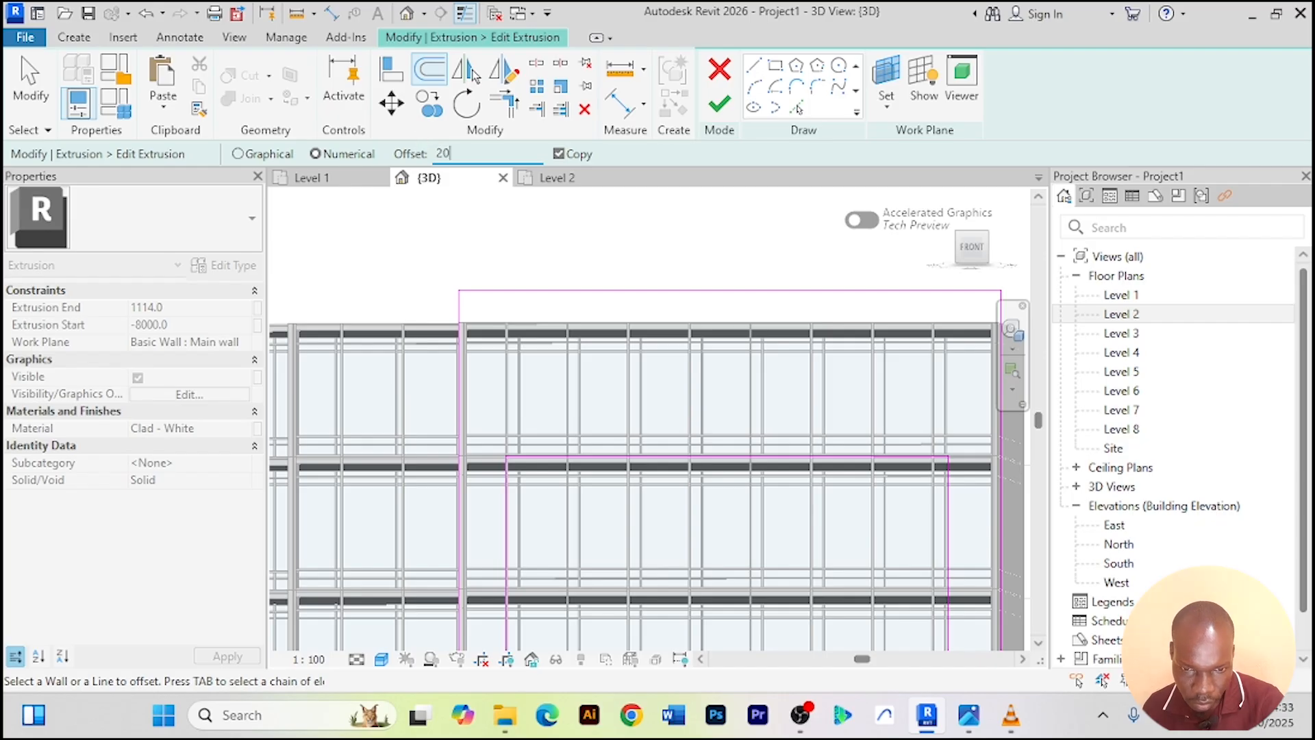
left_click(596, 294)
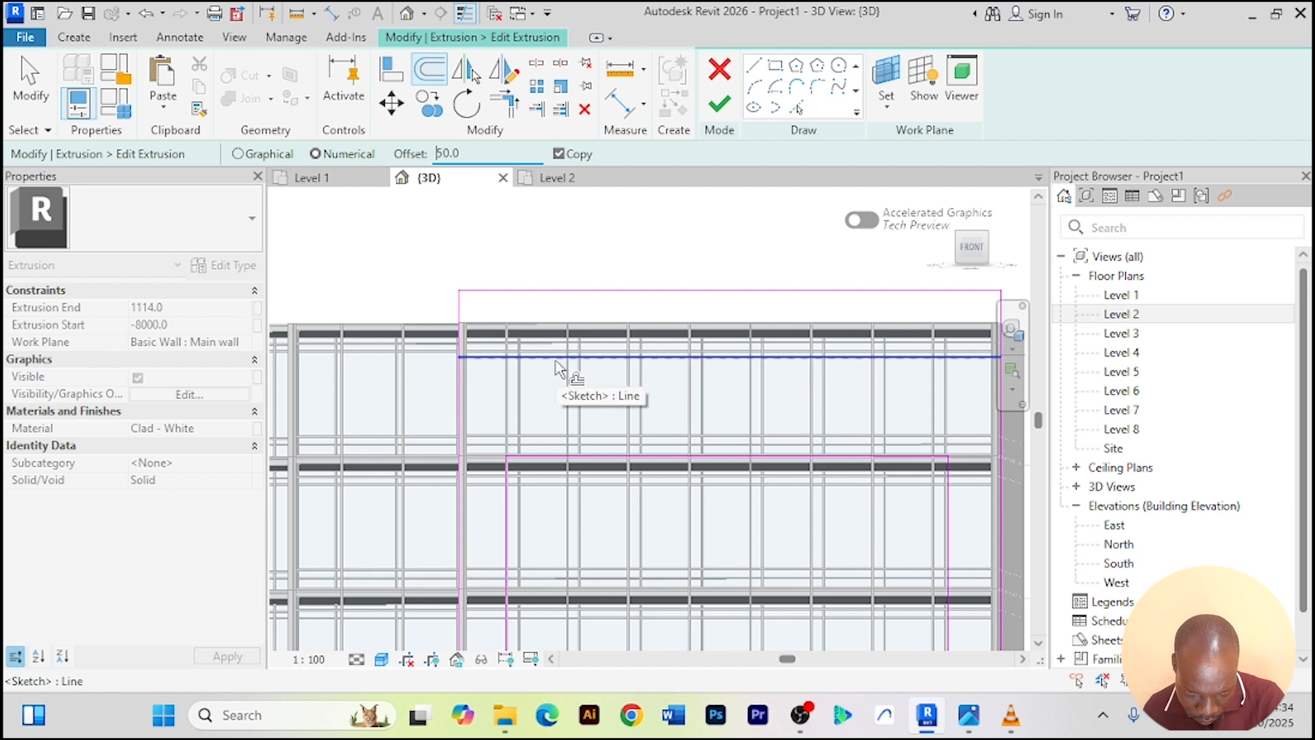
scroll(552, 359, "up", 4)
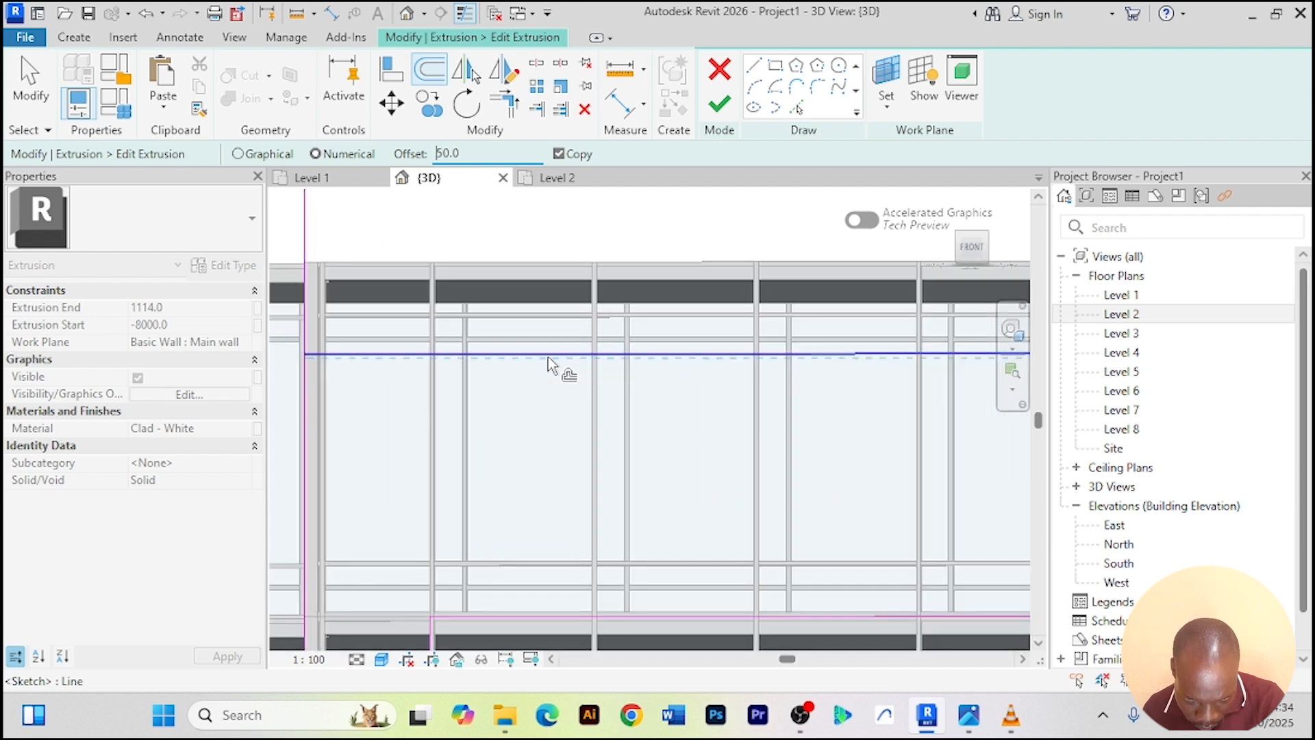
left_click(548, 356)
Add a second horizontal line pair by offsetting copies 2000 mm below the first pair and another 50 mm further down
scroll(574, 325, "down", 3)
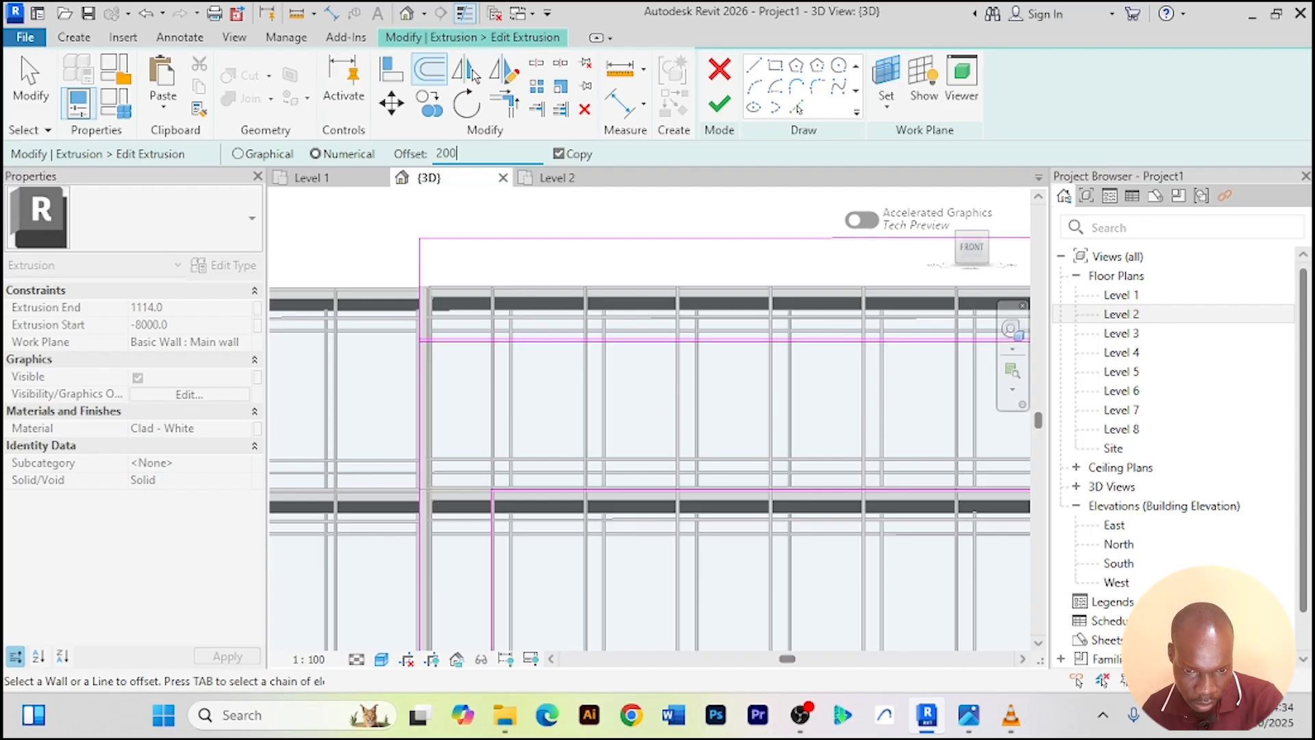
key("Return")
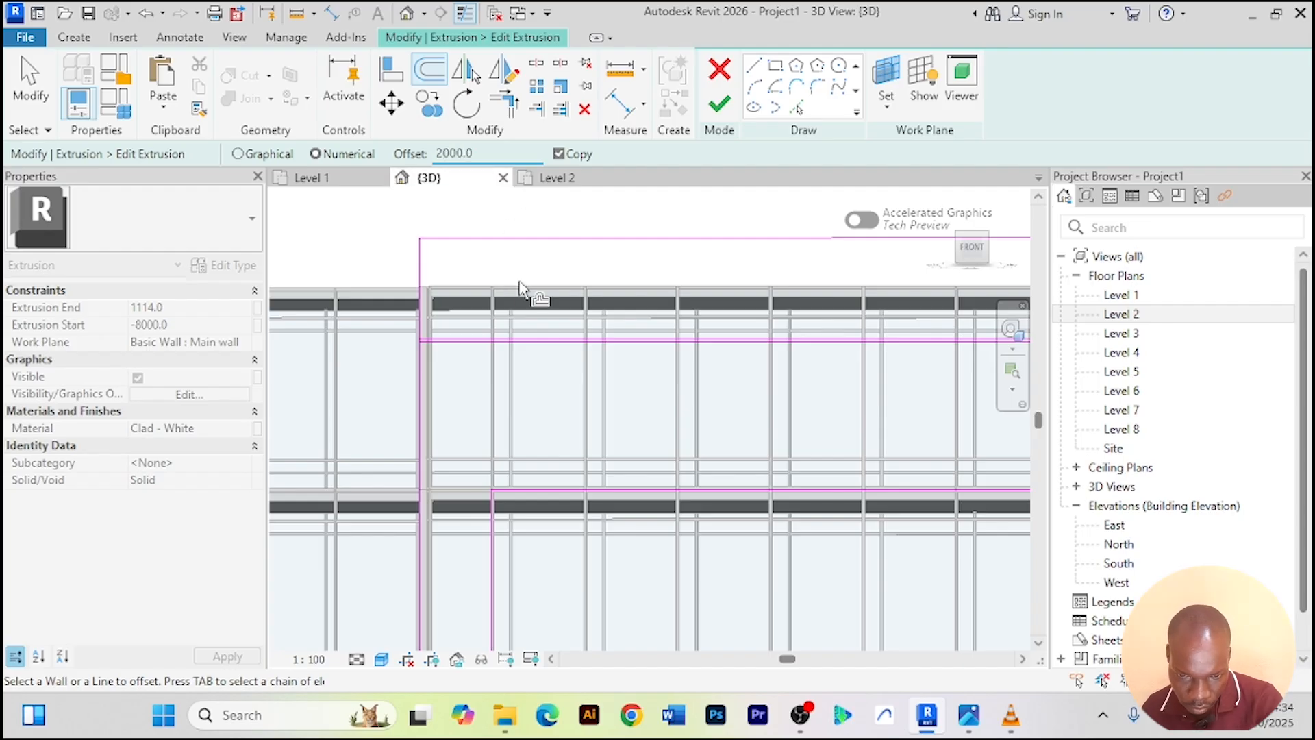
left_click(529, 351)
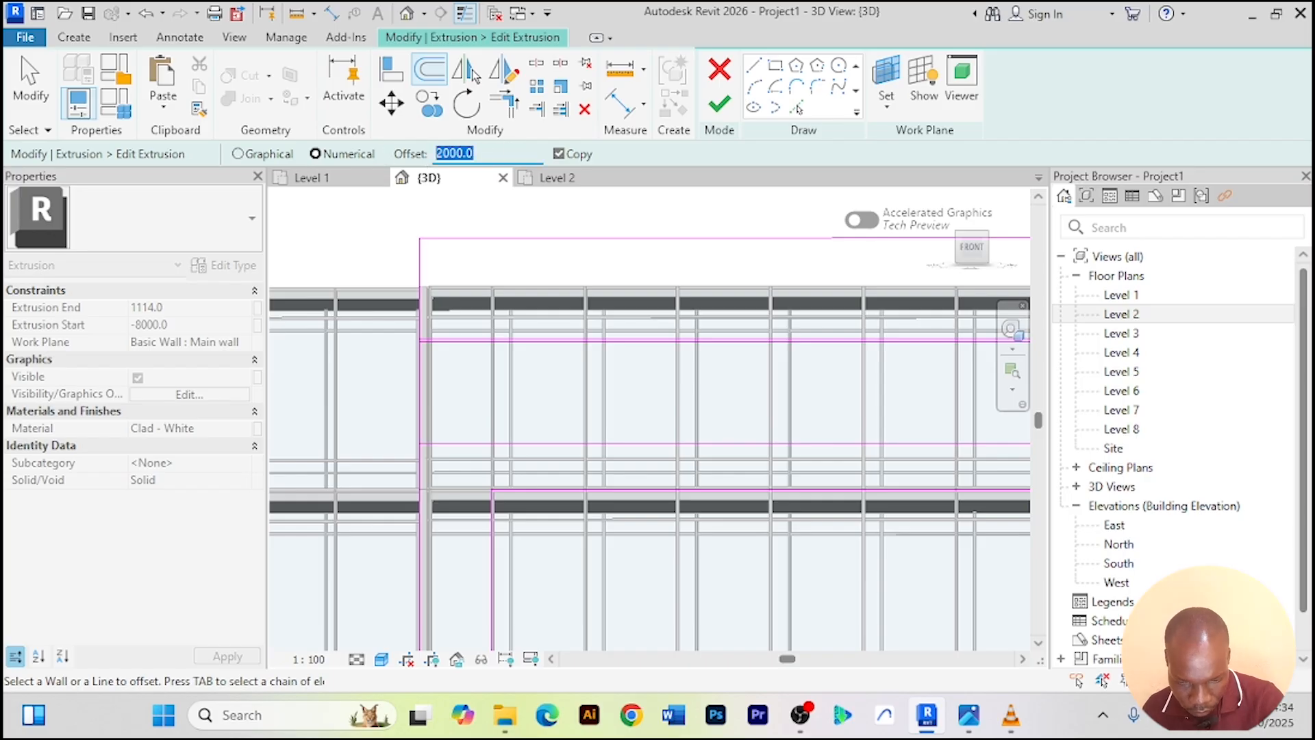
scroll(536, 431, "up", 2)
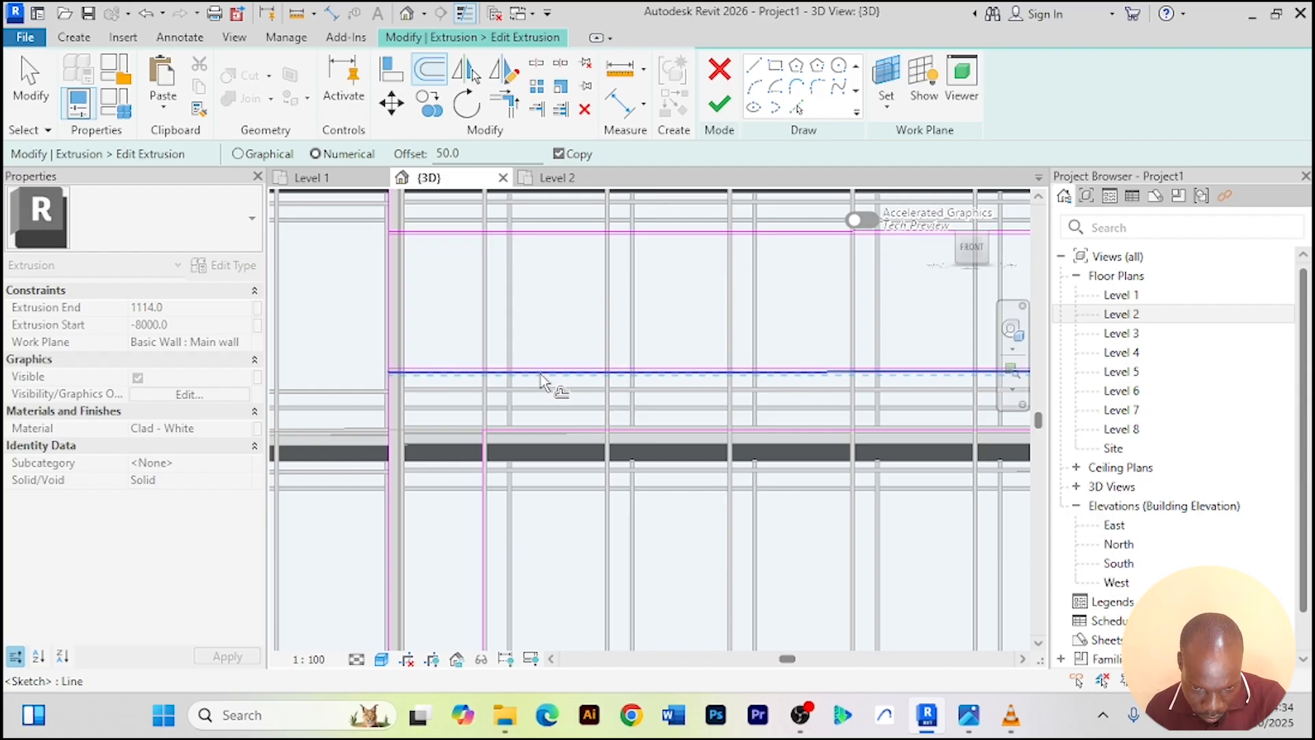
scroll(606, 342, "down", 4)
scroll(519, 394, "up", 5)
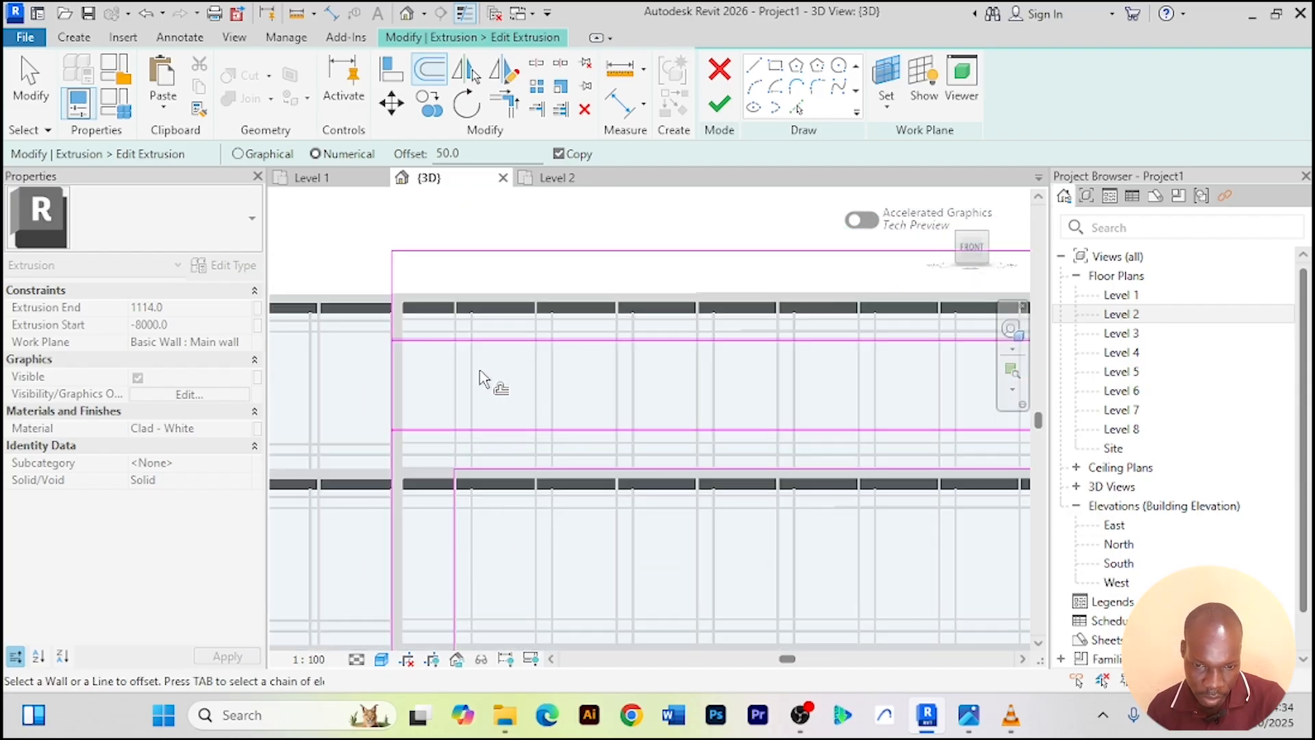
Split the outline's left edge between the two lines of each horizontal pair
scroll(500, 343, "up", 3)
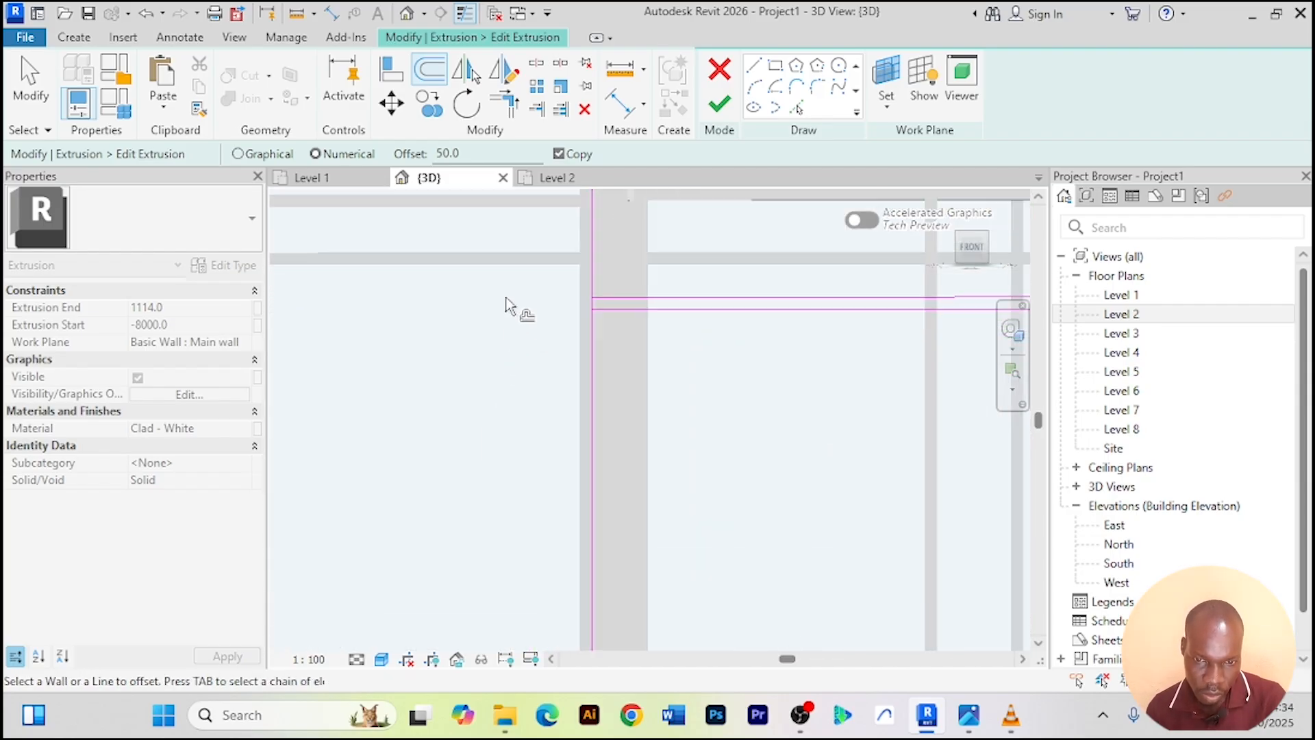
key("s")
key("l")
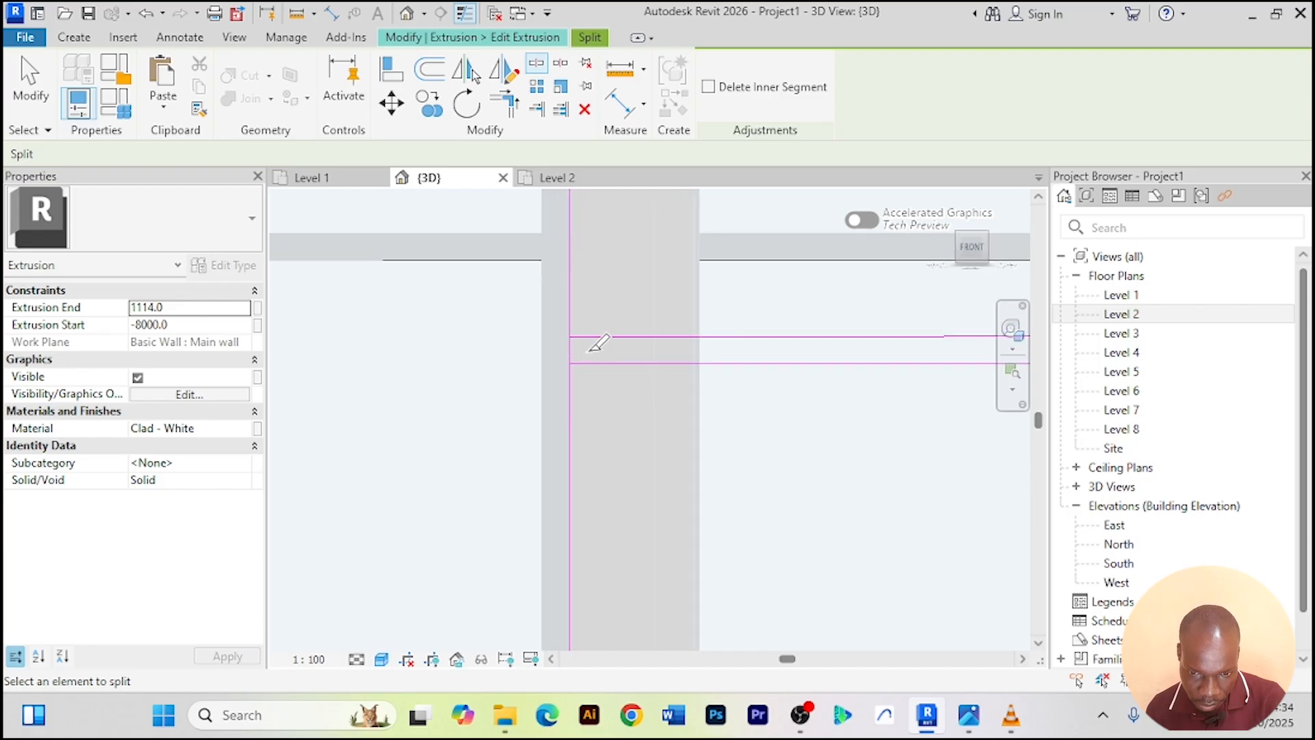
scroll(603, 322, "down", 2)
middle_click_drag(648, 384, 690, 434)
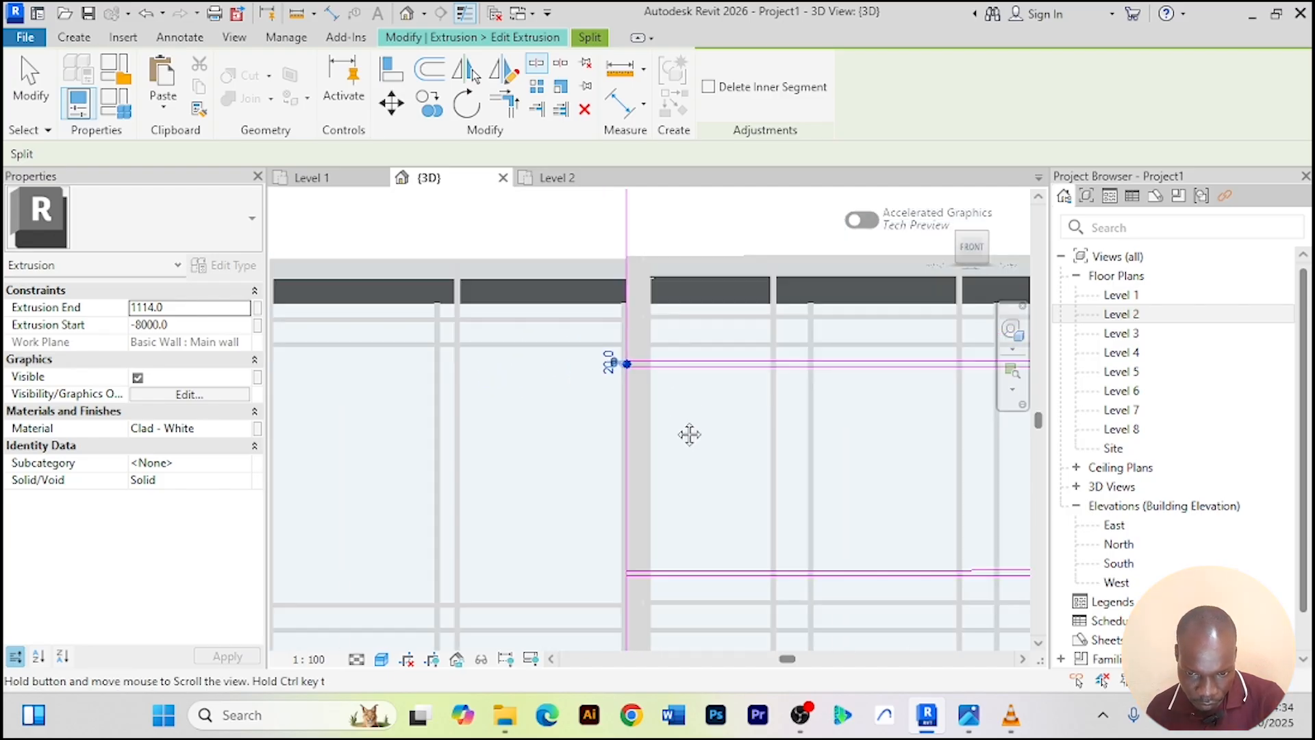
scroll(585, 384, "down", 2)
scroll(587, 376, "up", 4)
middle_click_drag(561, 415, 596, 309)
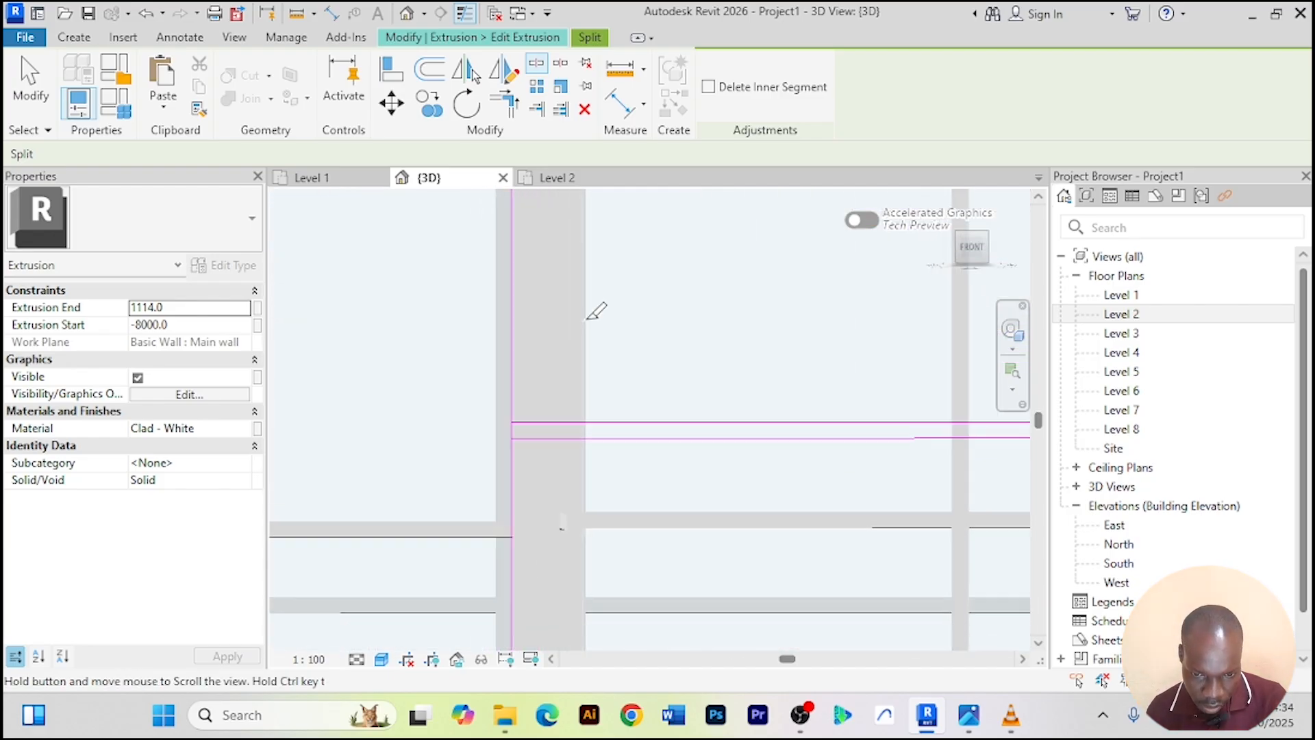
scroll(541, 384, "up", 2)
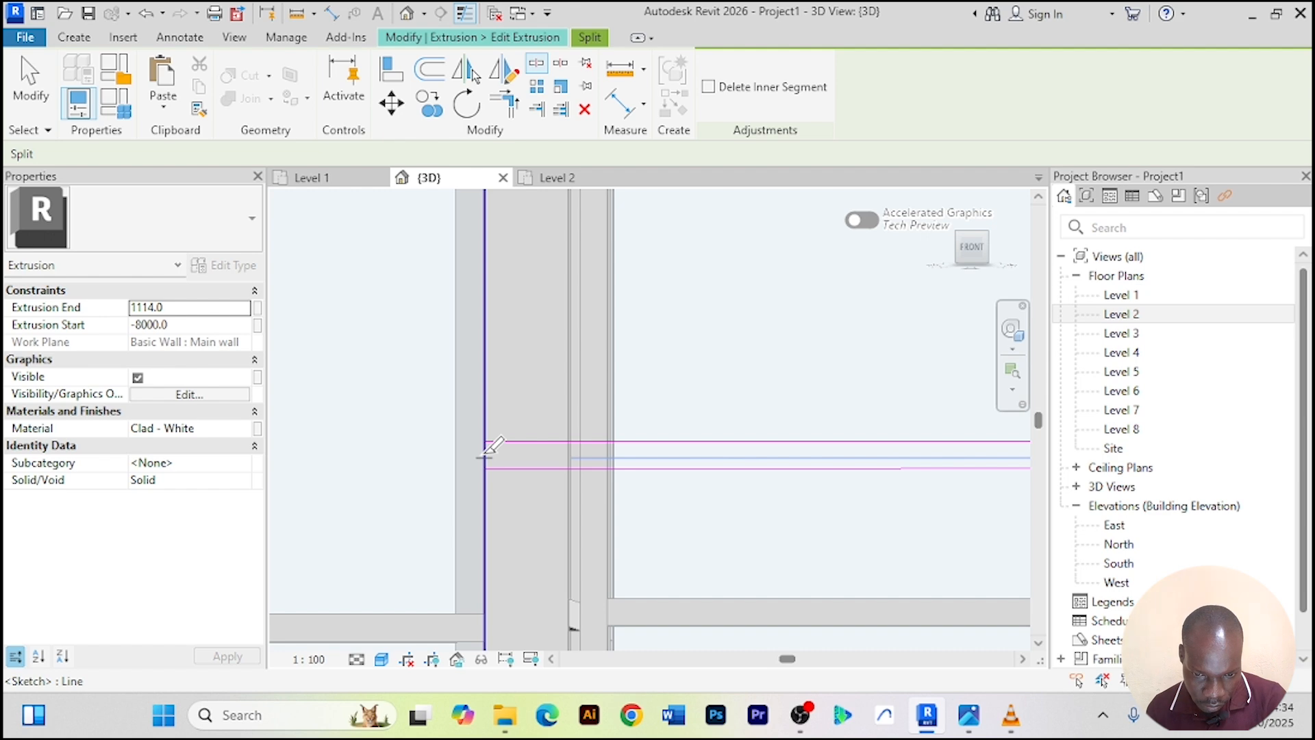
Split the outline's right edge between the two lines of each horizontal pair
scroll(490, 447, "down", 5)
middle_click_drag(749, 335, 448, 379)
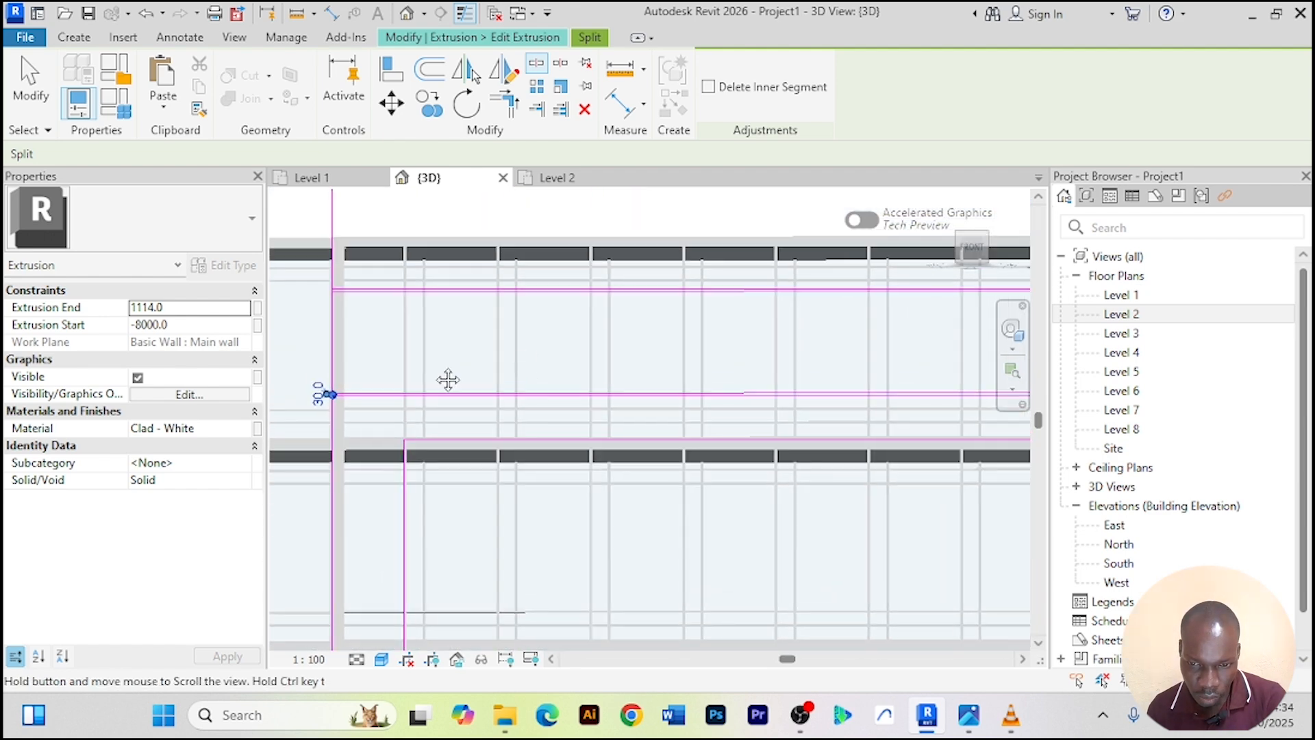
scroll(939, 308, "down", 2)
middle_click_drag(939, 309, 805, 340)
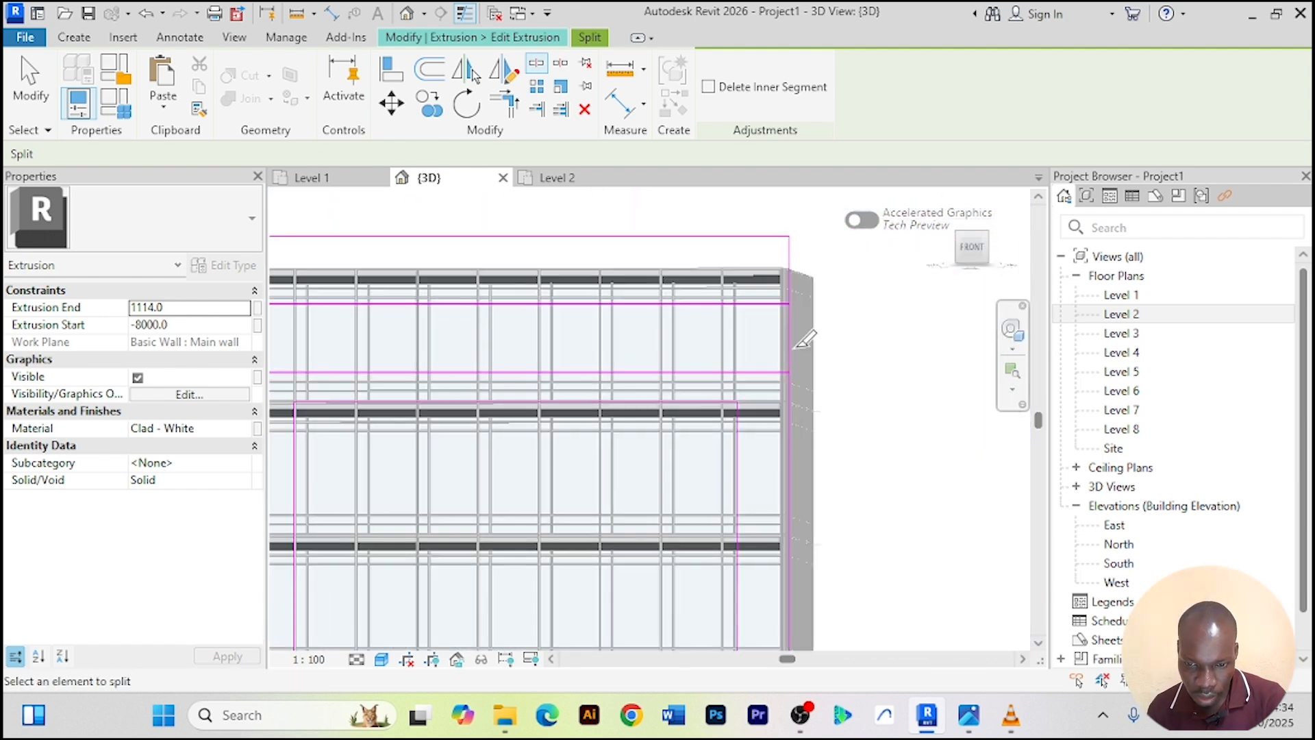
scroll(805, 339, "up", 5)
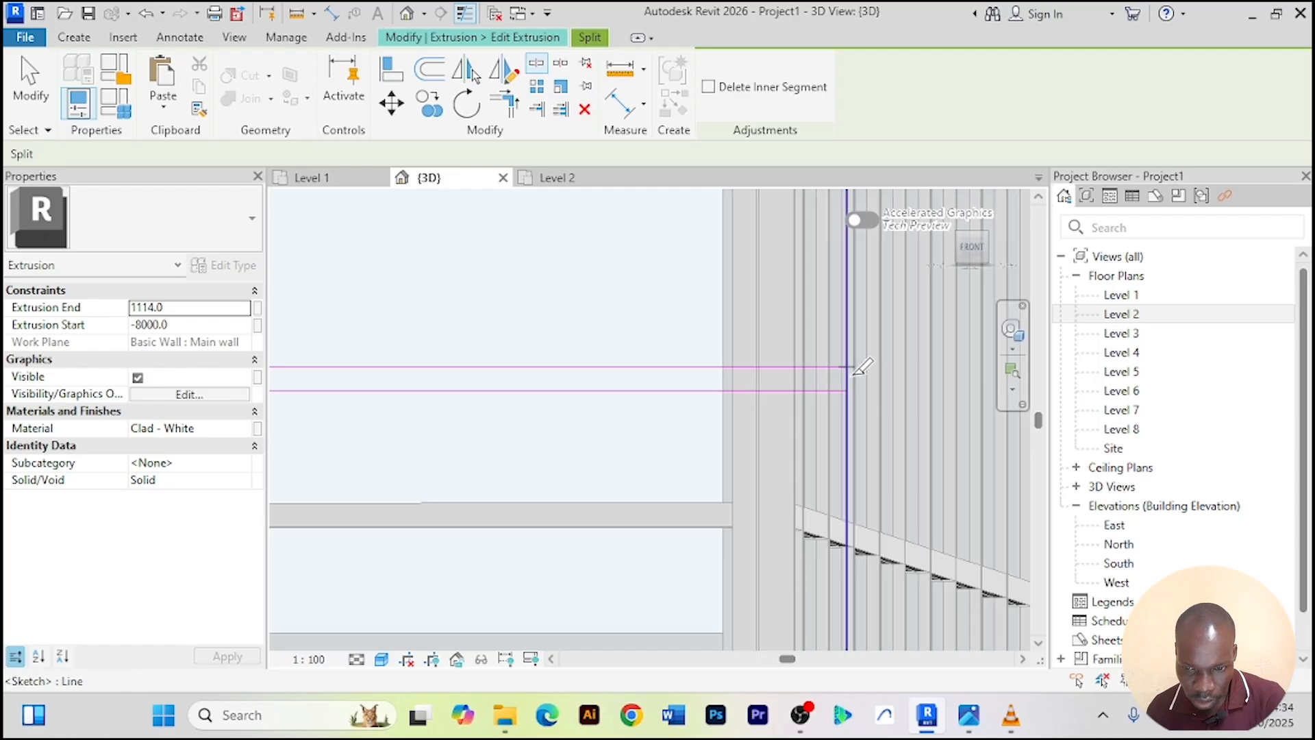
scroll(852, 374, "up", 2)
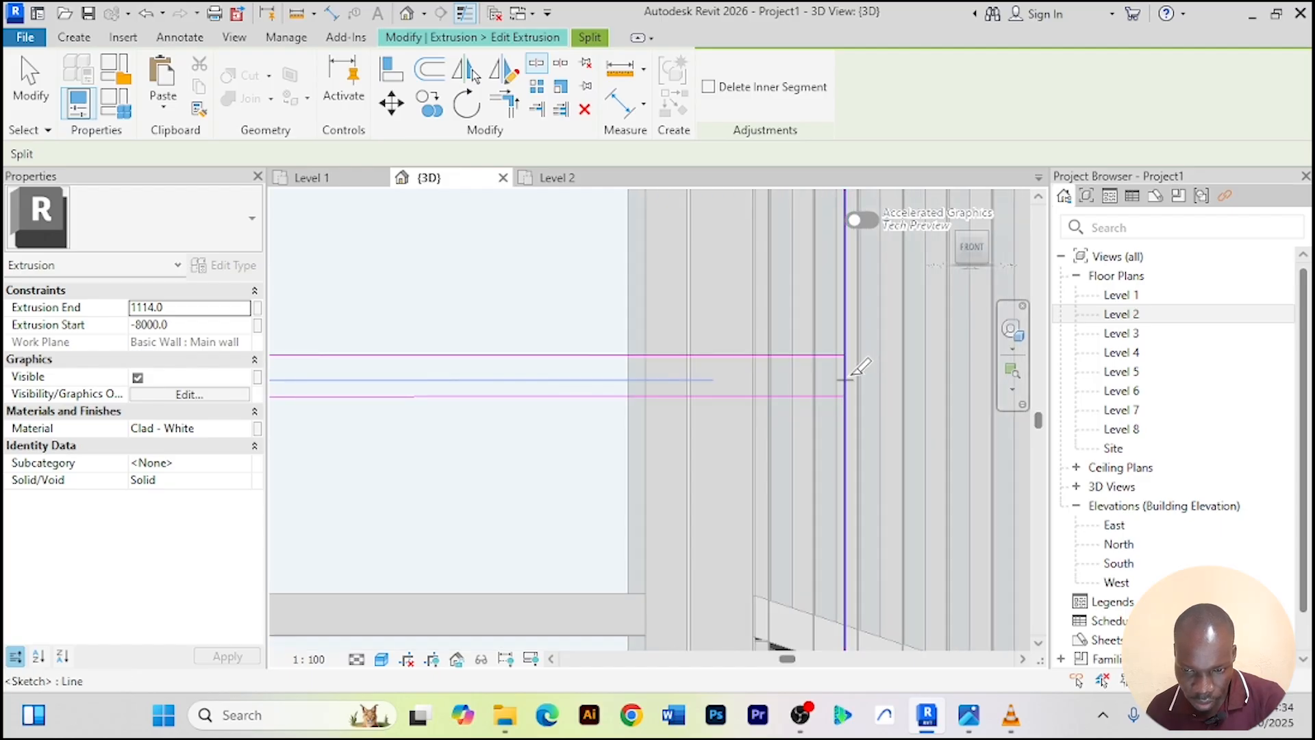
scroll(848, 377, "down", 2)
scroll(861, 373, "up", 4)
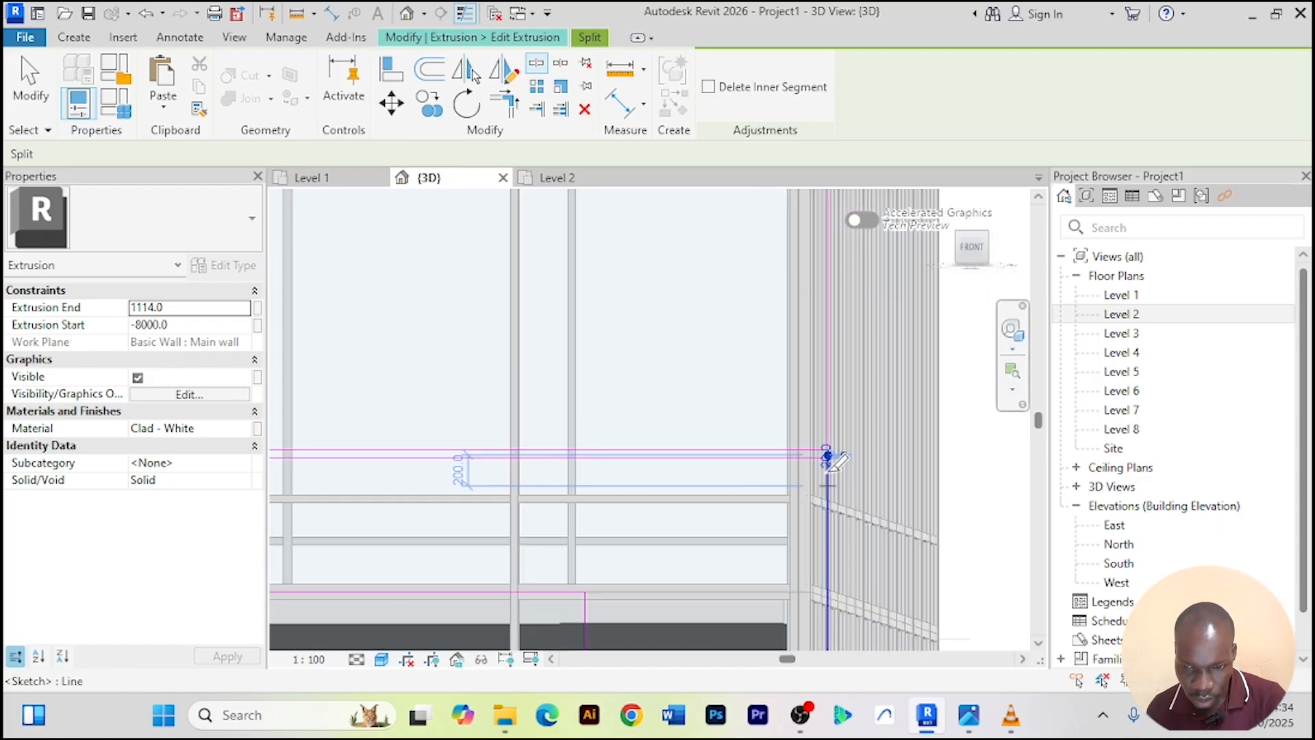
scroll(884, 346, "down", 1)
middle_click_drag(887, 357, 839, 505)
scroll(822, 343, "up", 5)
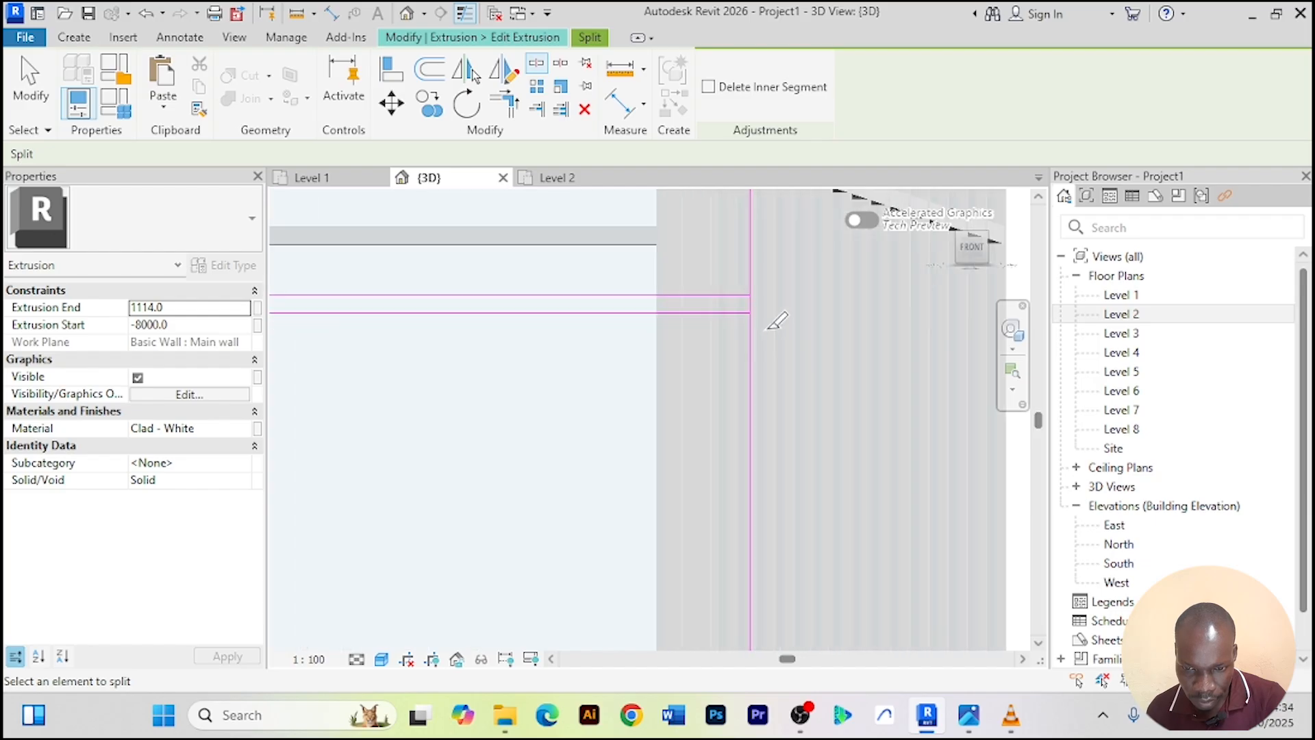
left_click(746, 295)
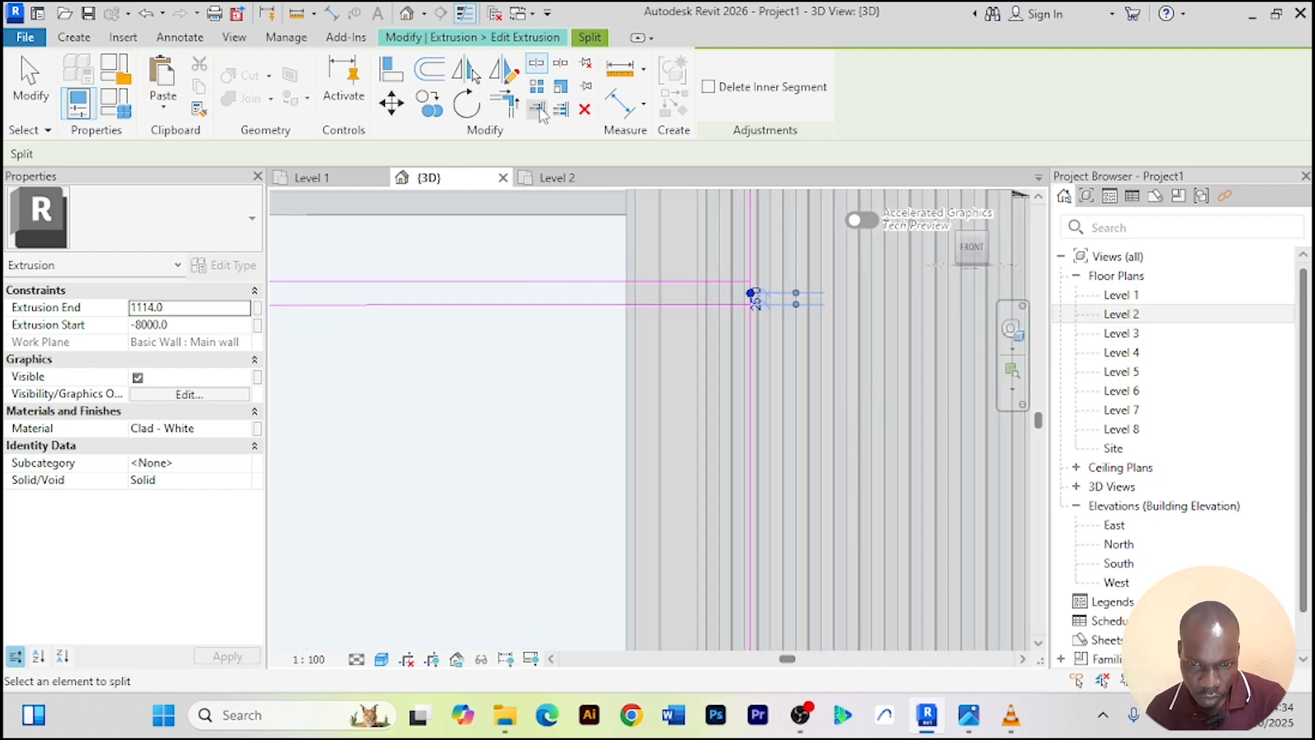
Trim the outline's right edge into corners with the lines of both horizontal pairs, leaving a gap within each pair
left_click(511, 110)
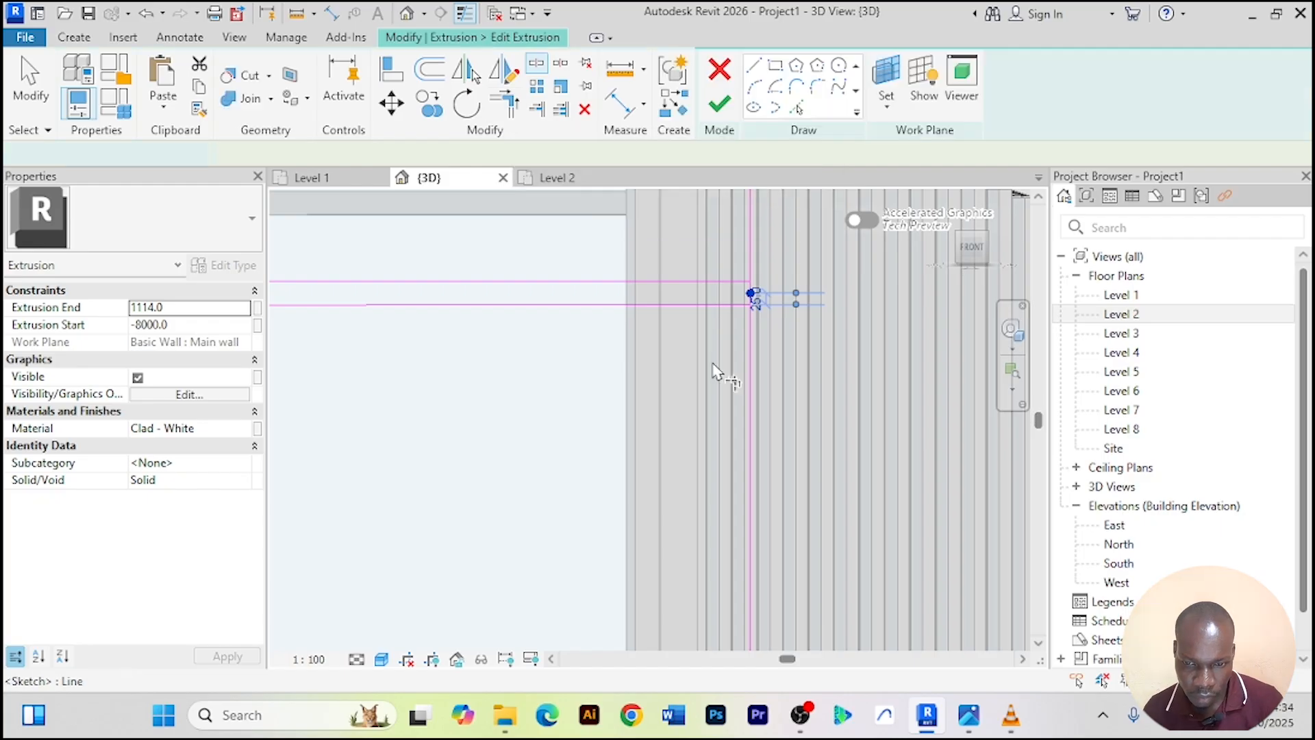
left_click(752, 380)
left_click(716, 305)
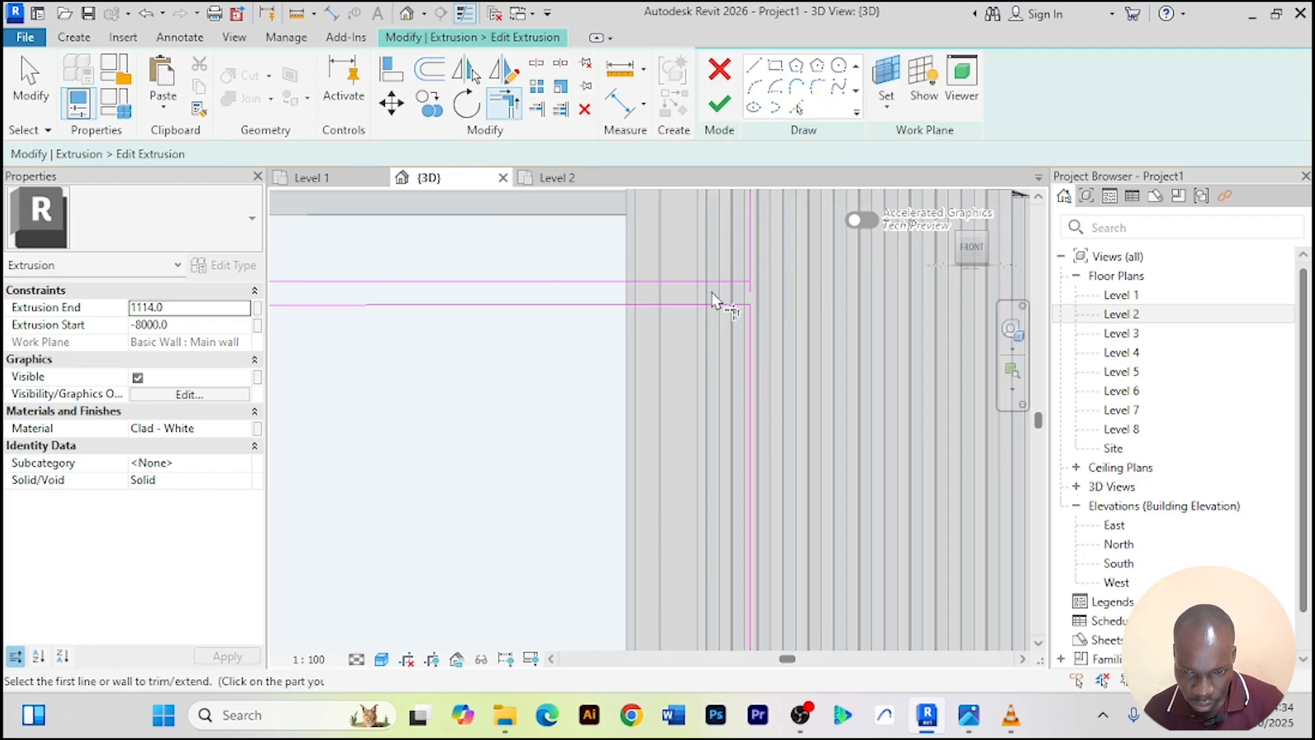
left_click(722, 282)
left_click(750, 260)
scroll(815, 342, "down", 4)
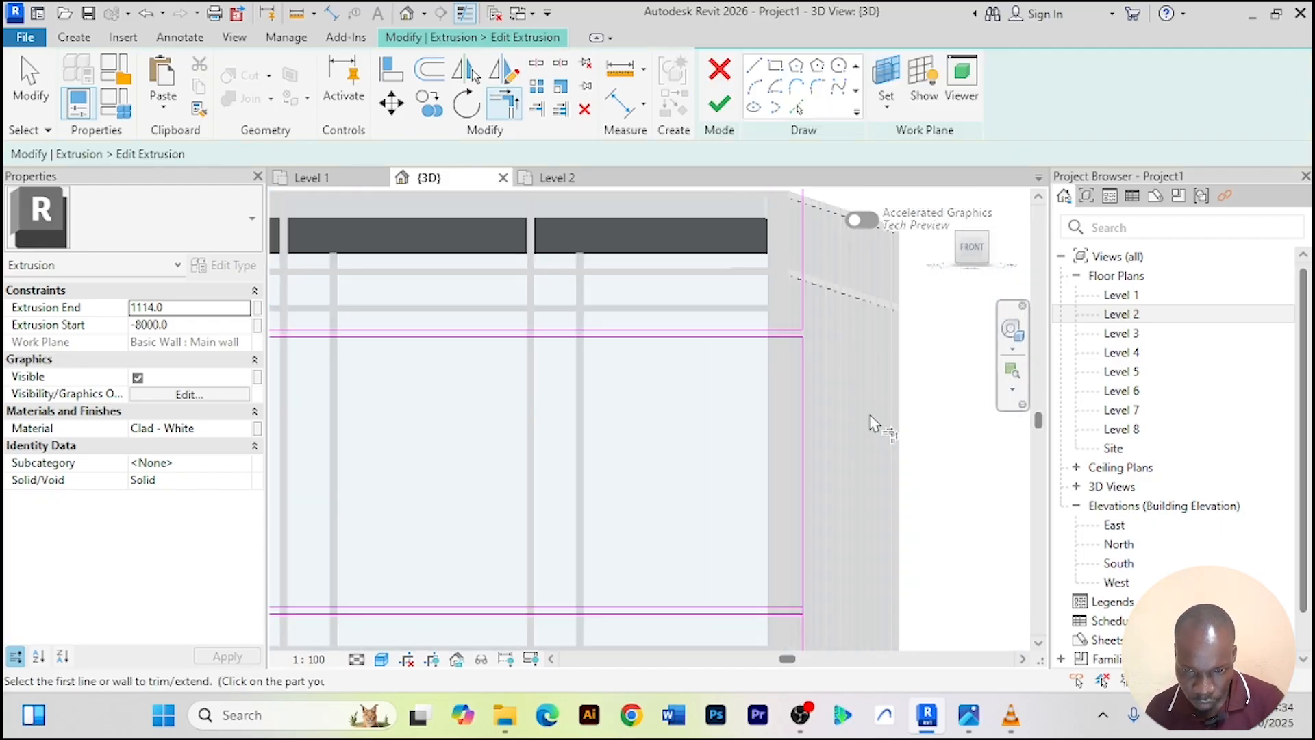
mouse_move(826, 274)
middle_mouse_down()
mouse_move(855, 408)
mouse_move(851, 311)
mouse_move(820, 449)
mouse_move(812, 418)
middle_mouse_up()
left_click(809, 415)
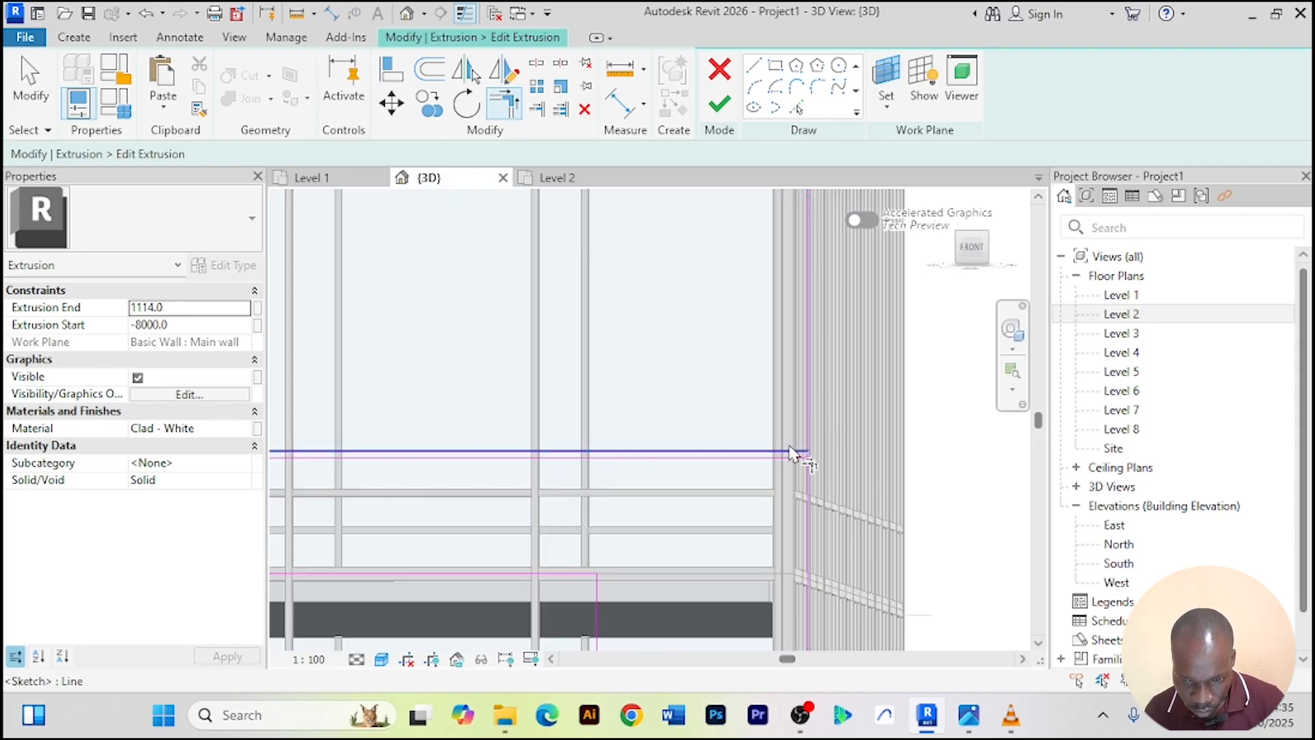
left_click(796, 454)
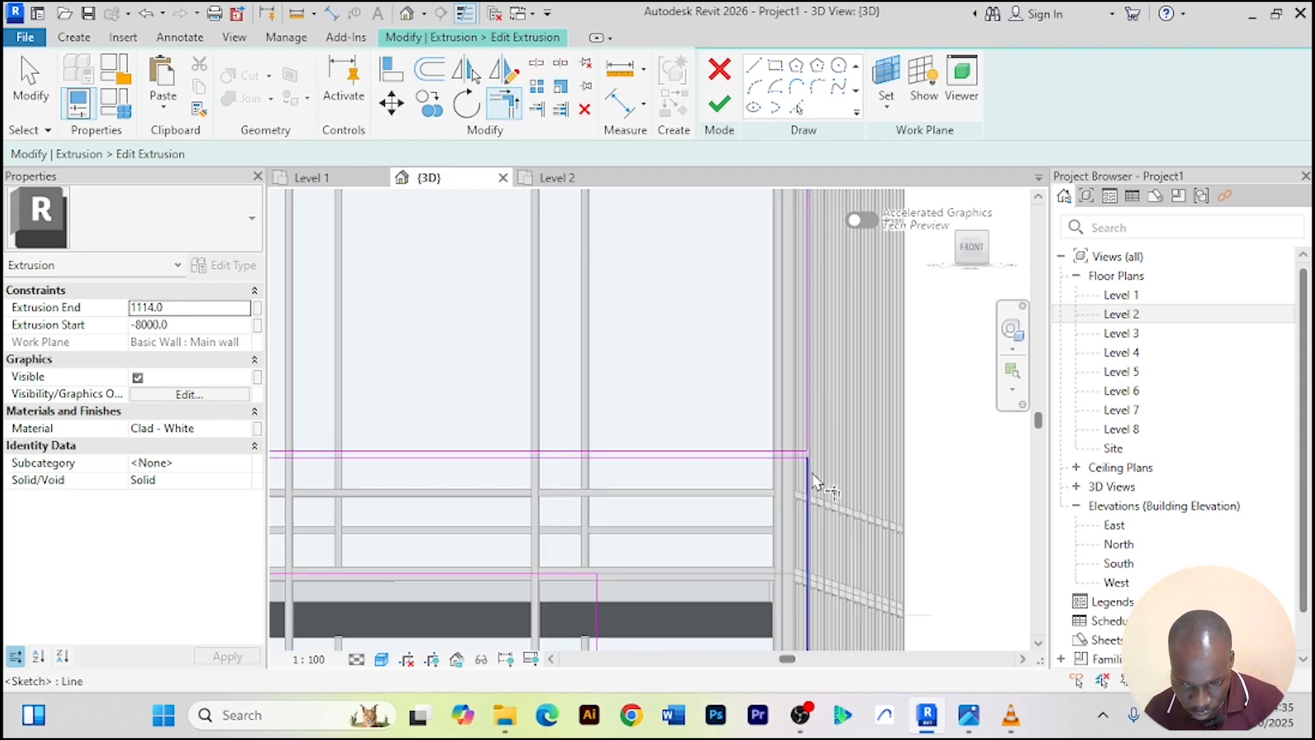
Trim the outline's left edge into corners with the two lines of the upper horizontal pair
scroll(746, 448, "down", 4)
middle_click_drag(491, 421, 870, 395)
scroll(593, 386, "down", 1)
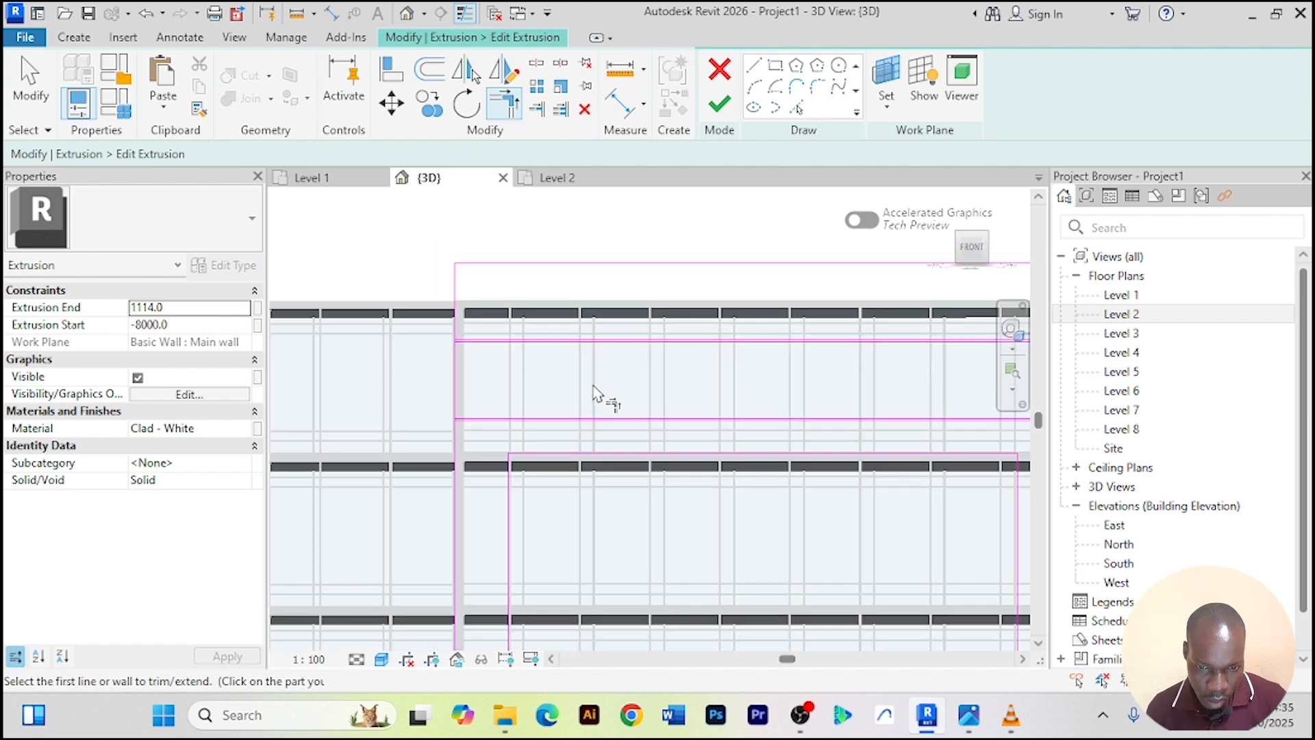
scroll(500, 367, "up", 6)
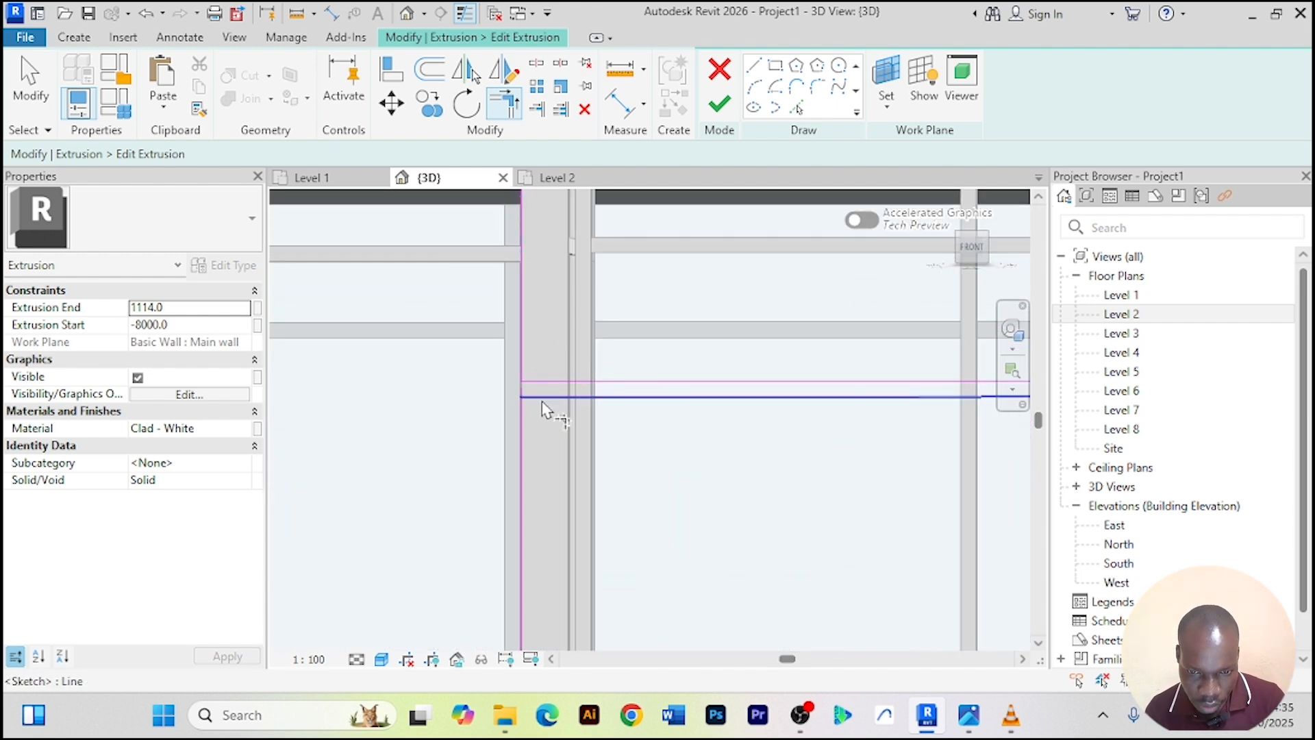
scroll(544, 473, "down", 4)
Trim the outline's left edge into corners with the two lines of the lower horizontal pair
middle_click_drag(548, 510, 510, 321)
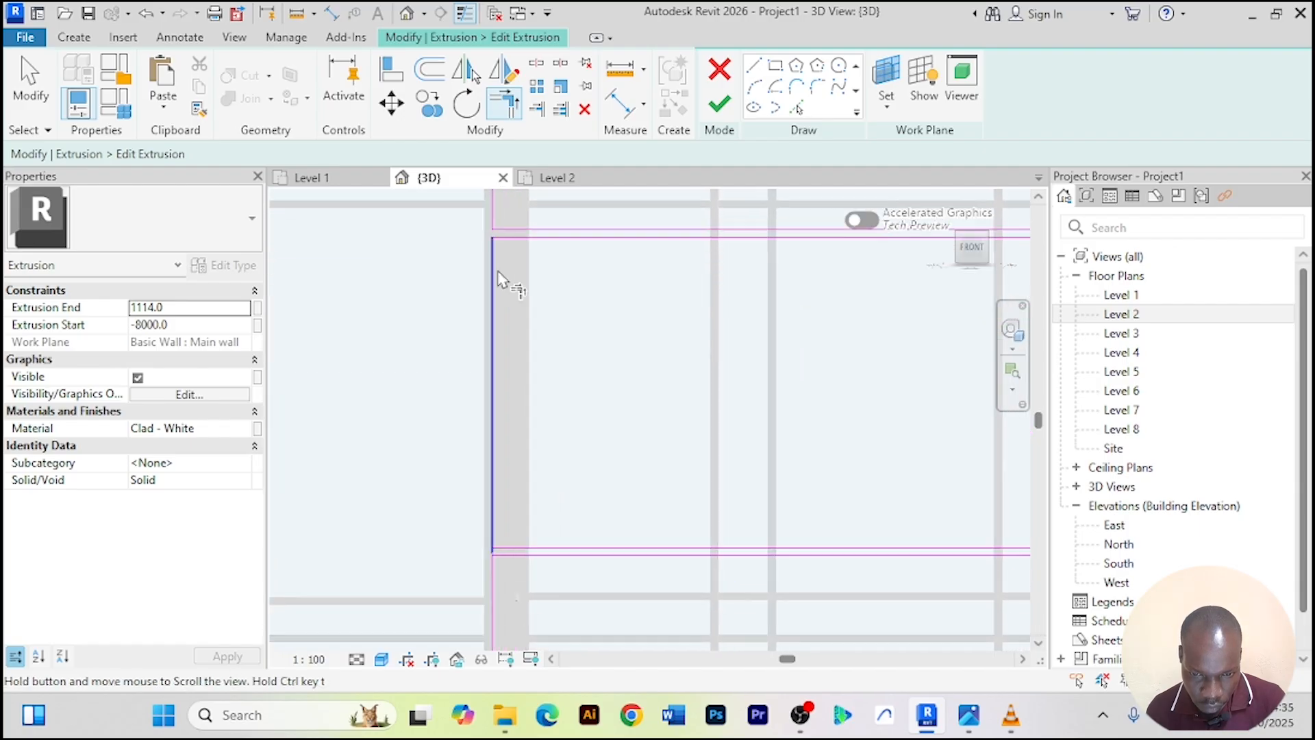
scroll(502, 291, "down", 1)
middle_click_drag(559, 425, 529, 334)
scroll(483, 413, "up", 1)
left_click(465, 396)
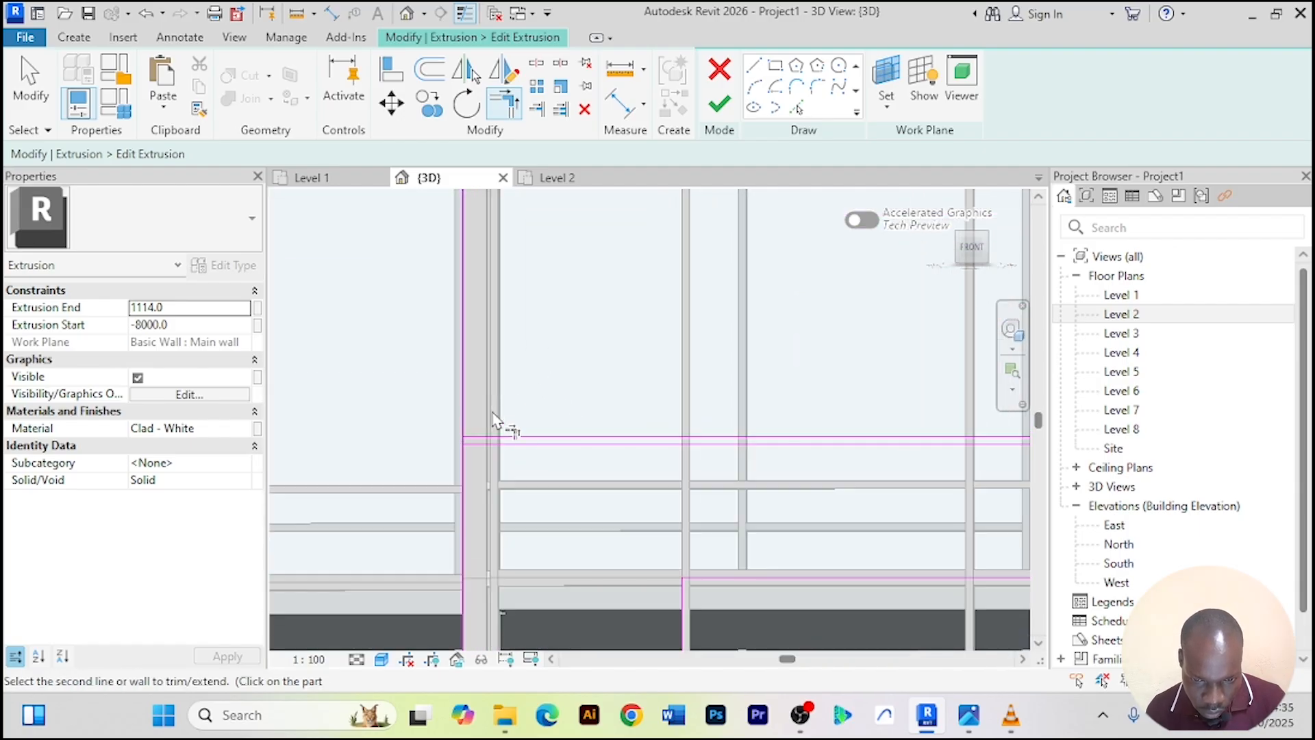
left_click(509, 436)
left_click(488, 445)
left_click(465, 474)
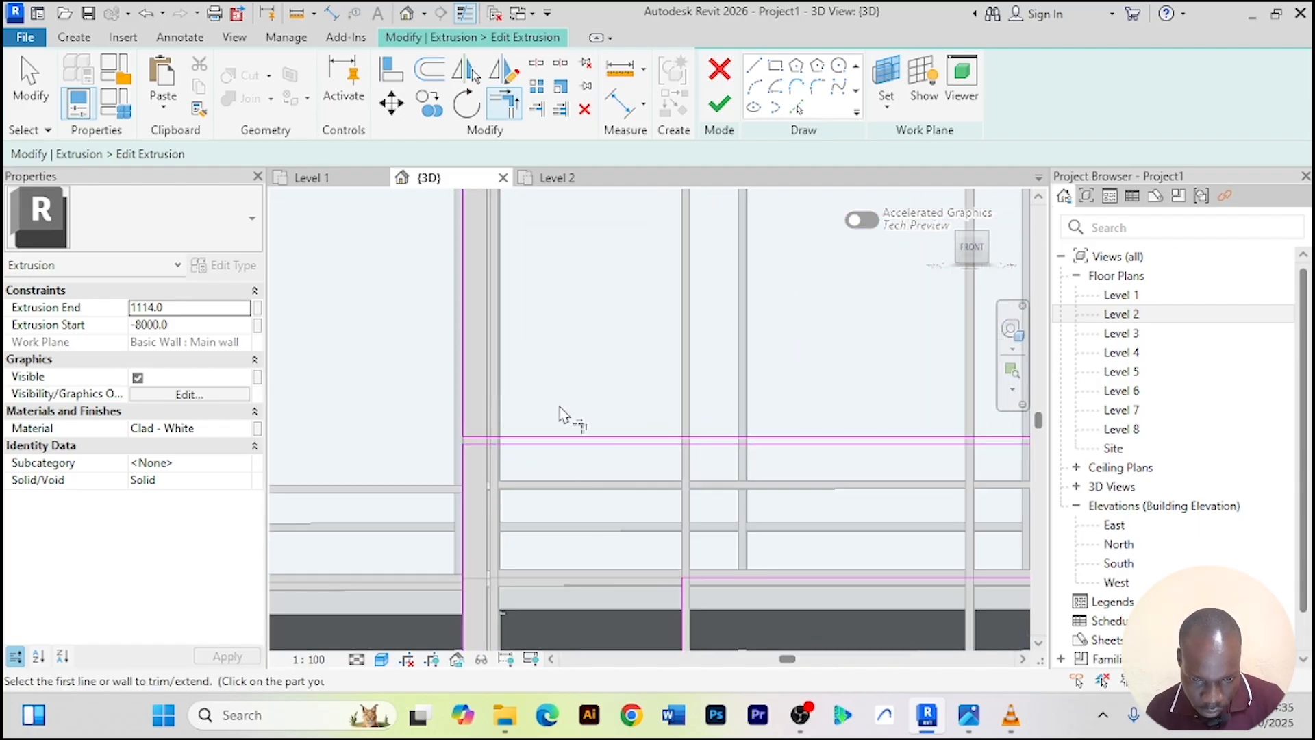
Check the trimmed left corners, finish the extrusion sketch, and finish the in-place model
scroll(559, 392, "down", 4)
scroll(593, 375, "down", 1)
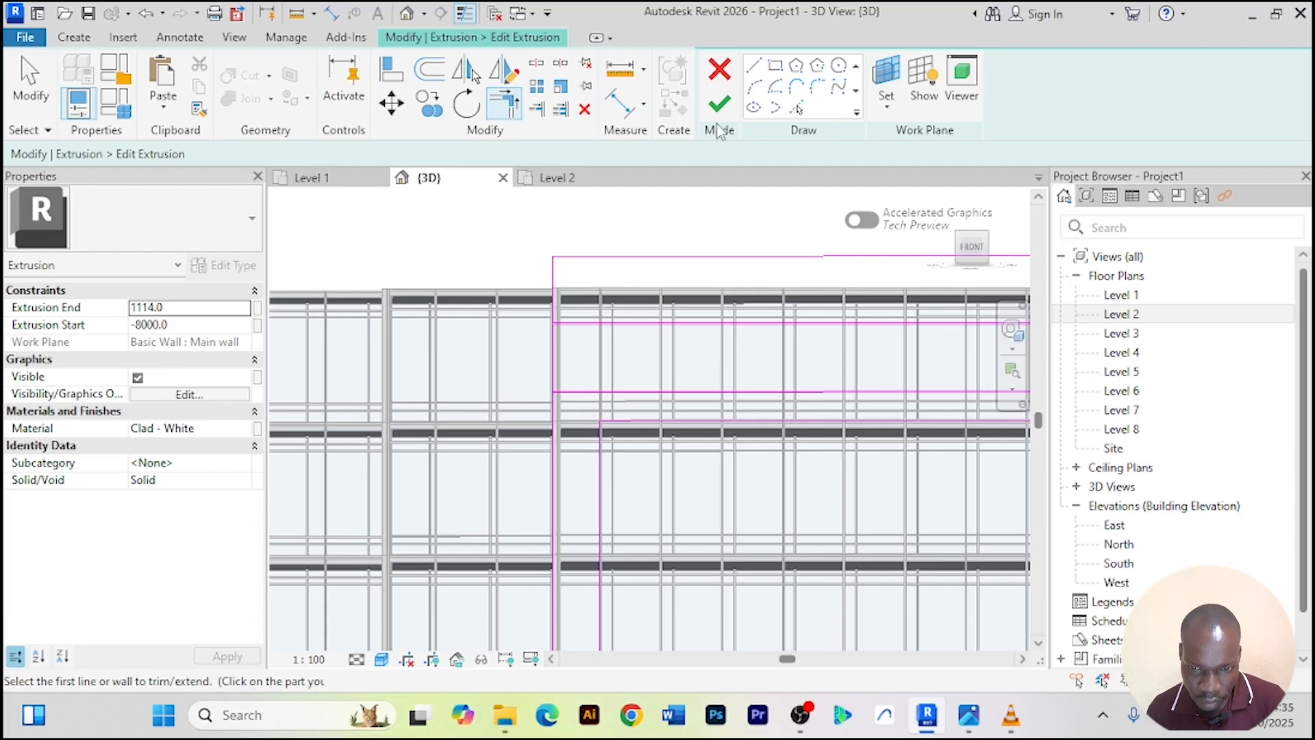
scroll(567, 411, "up", 5)
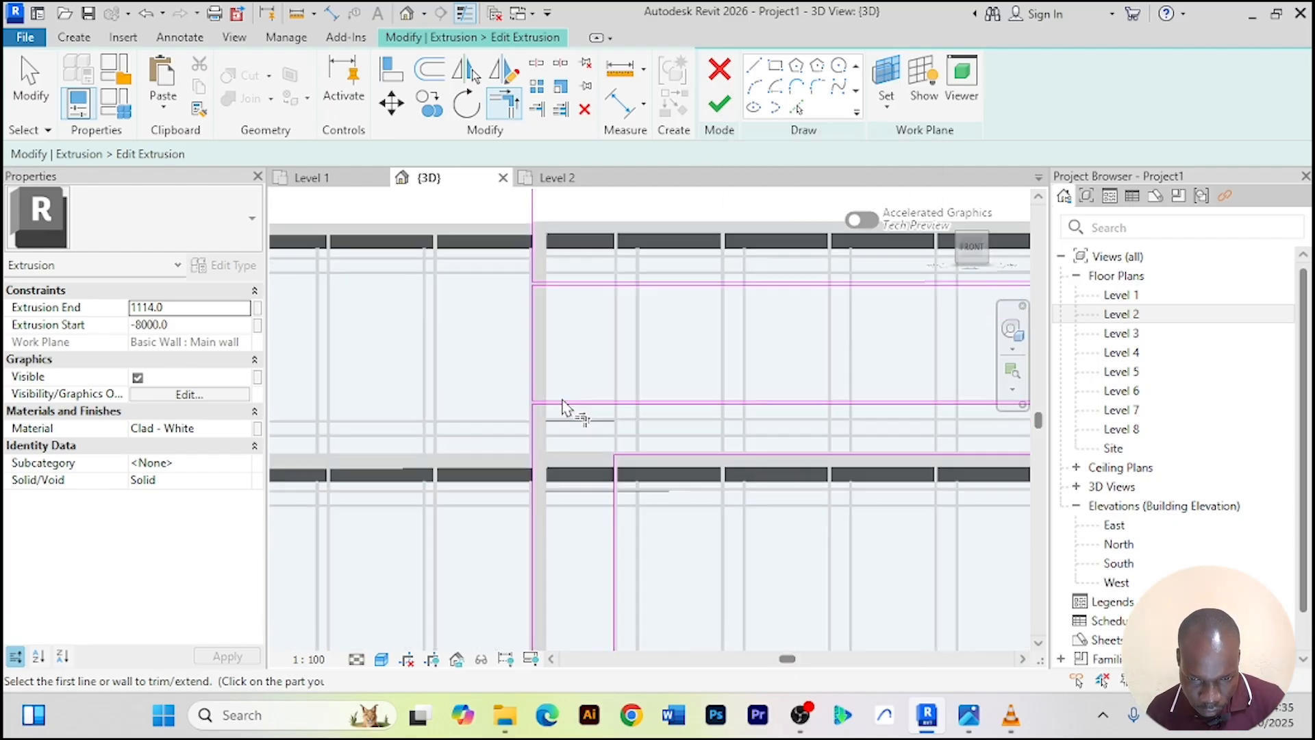
scroll(553, 436, "down", 3)
left_click(720, 104)
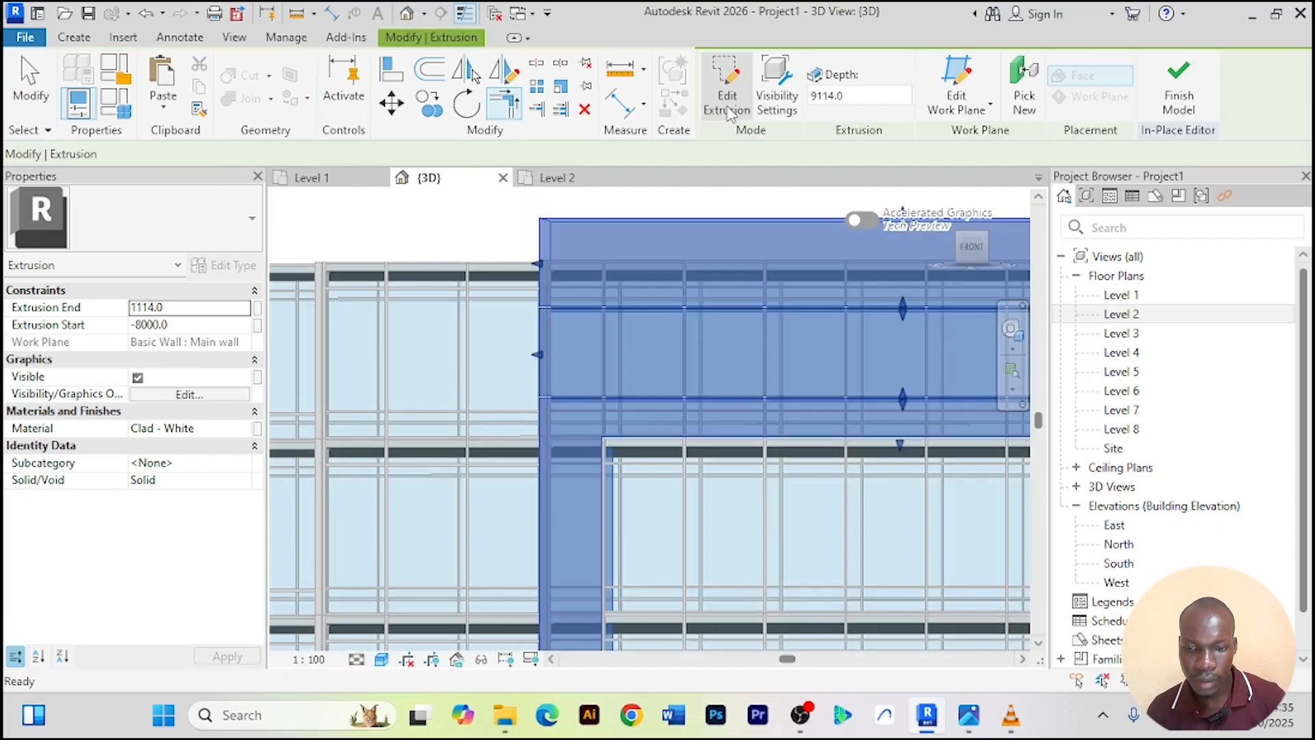
left_click(1158, 89)
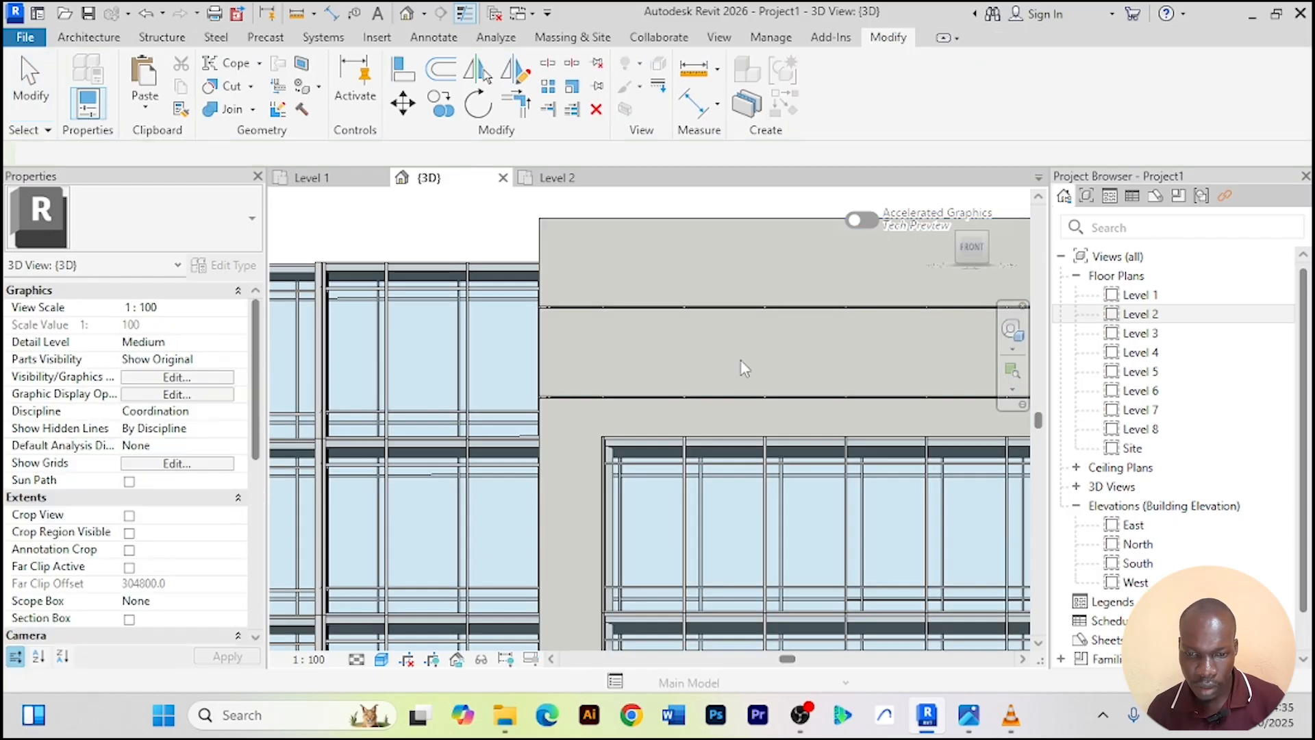
Examine the frame's horizontal grooves and the whole building from the front and from oblique angles
scroll(703, 332, "down", 3)
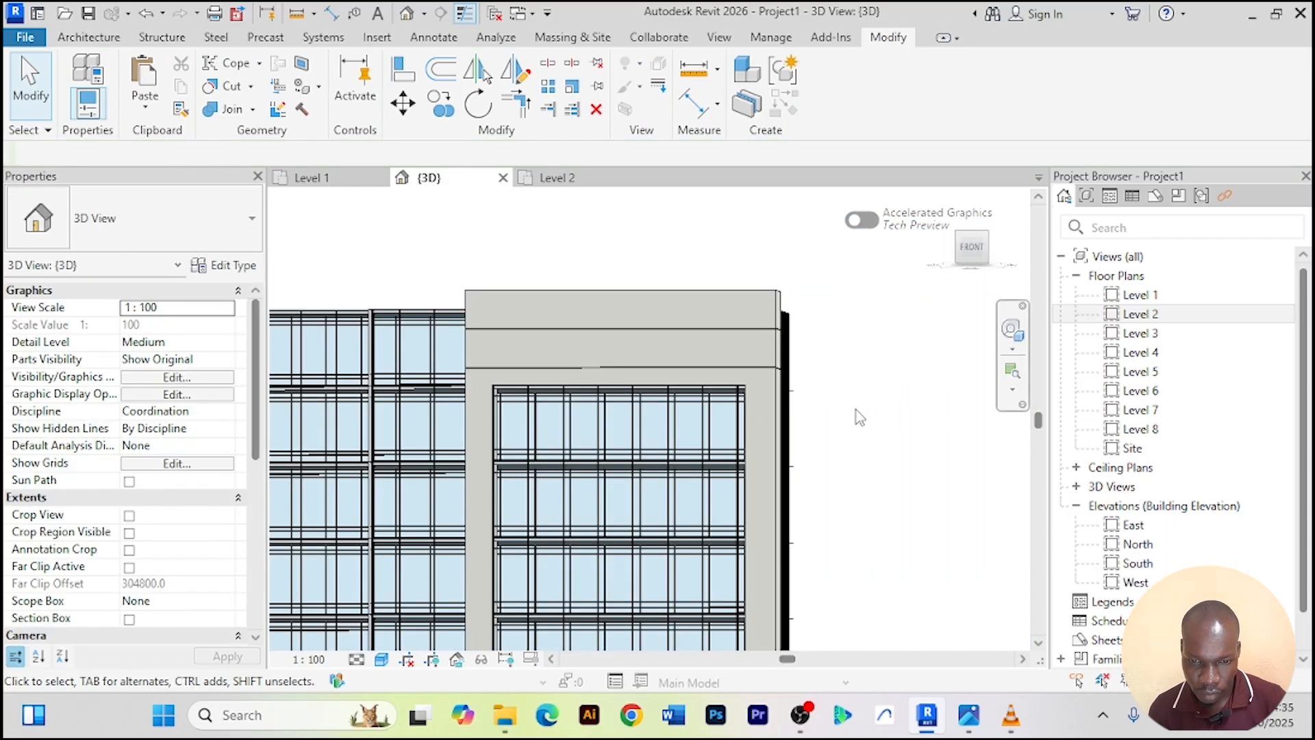
middle_click_drag(850, 407, 873, 418)
middle_click_drag(858, 409, 956, 440, "shift")
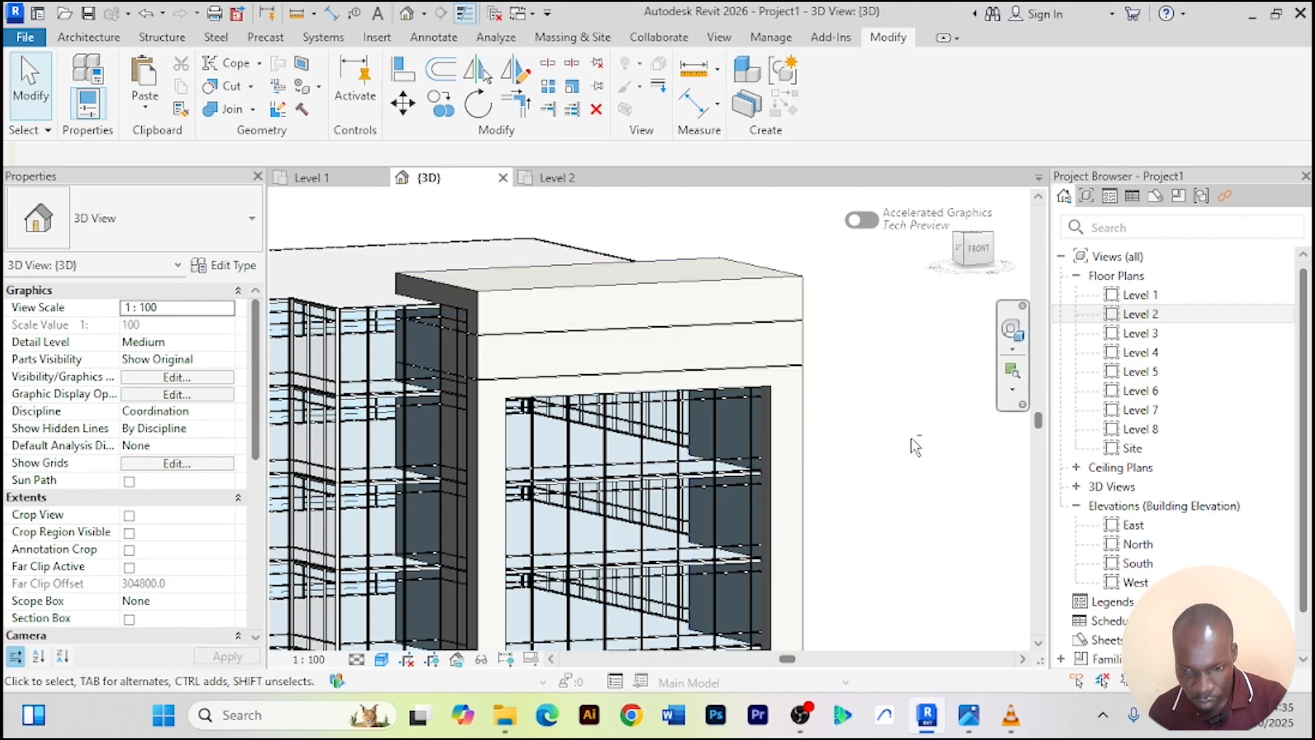
middle_click_drag(912, 439, 836, 438, "shift")
scroll(902, 441, "down", 2)
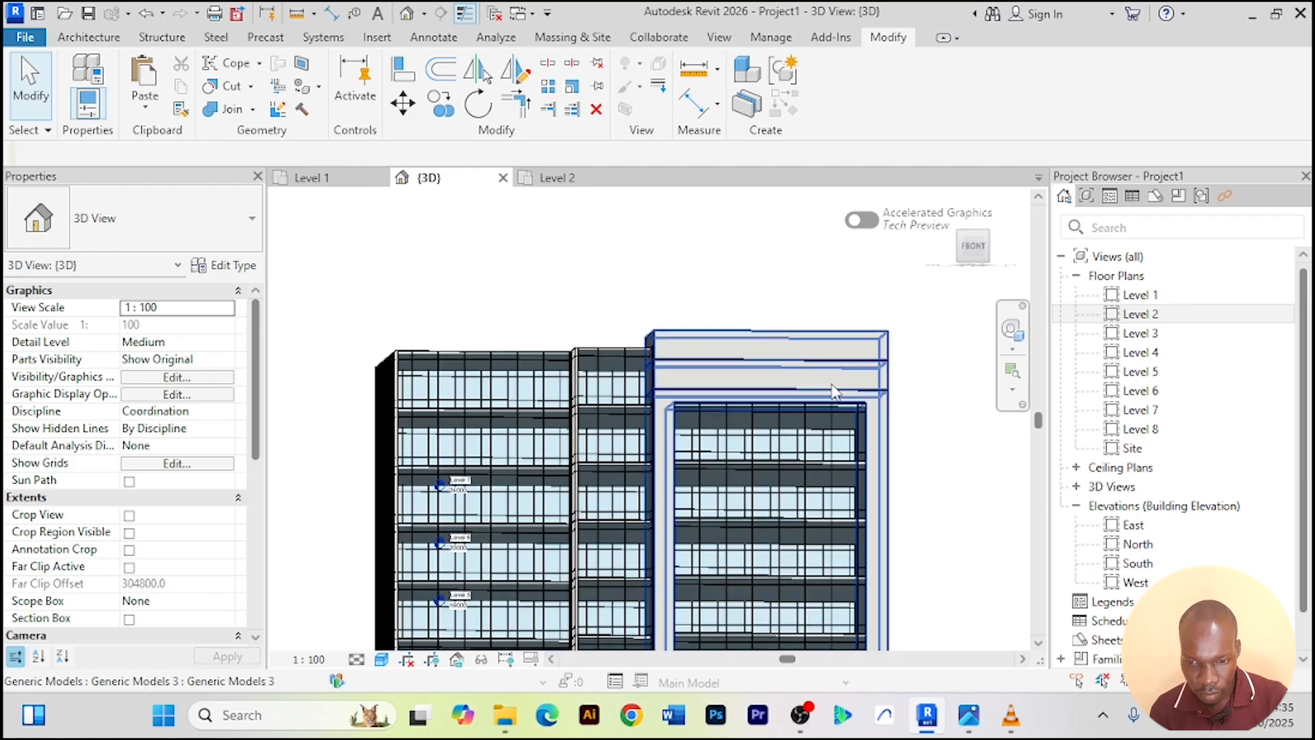
scroll(904, 433, "down", 3)
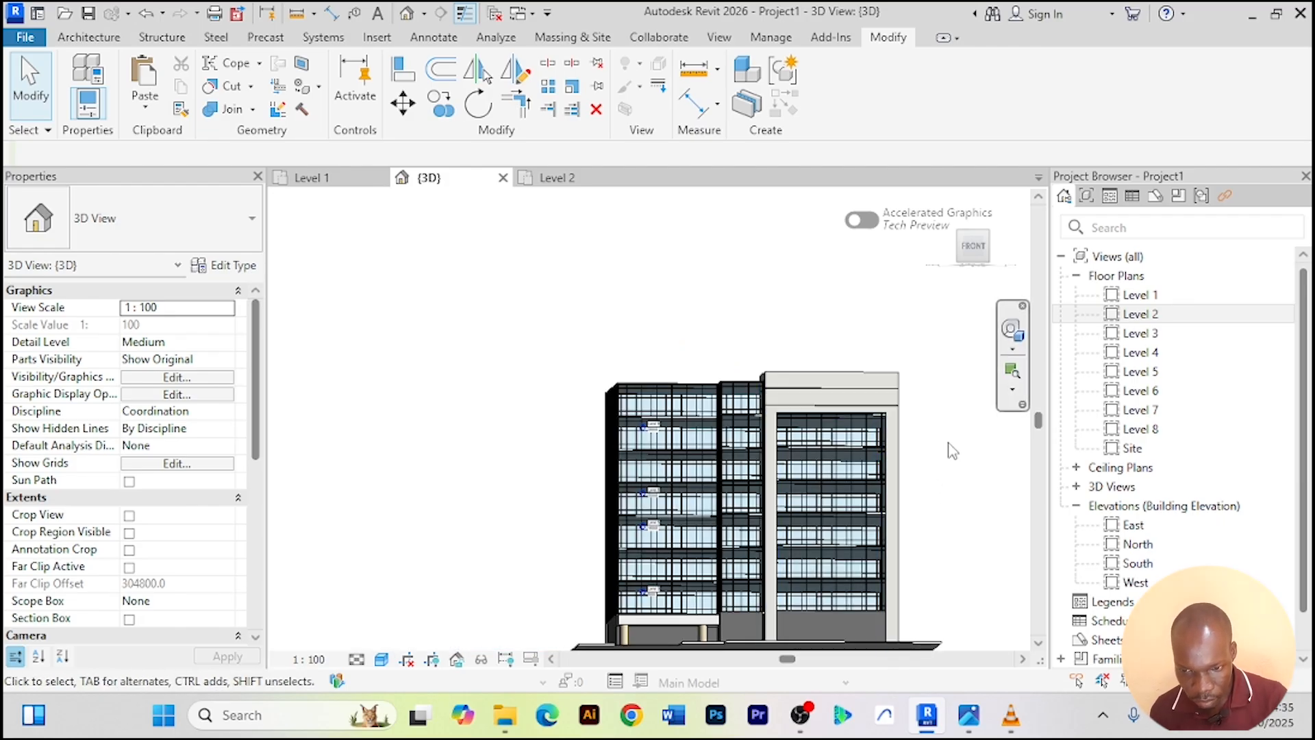
scroll(935, 461, "down", 2)
scroll(963, 542, "up", 4)
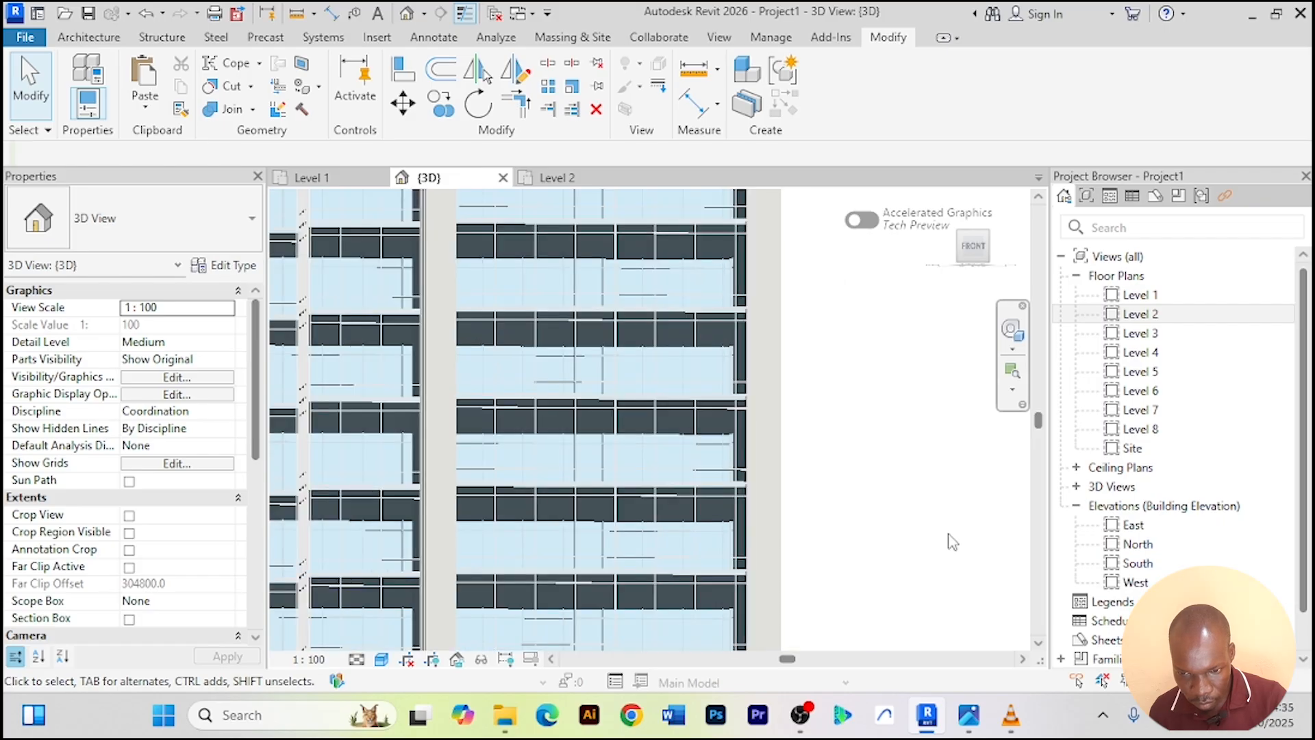
scroll(939, 534, "down", 1)
middle_click_drag(928, 532, 902, 566, "shift")
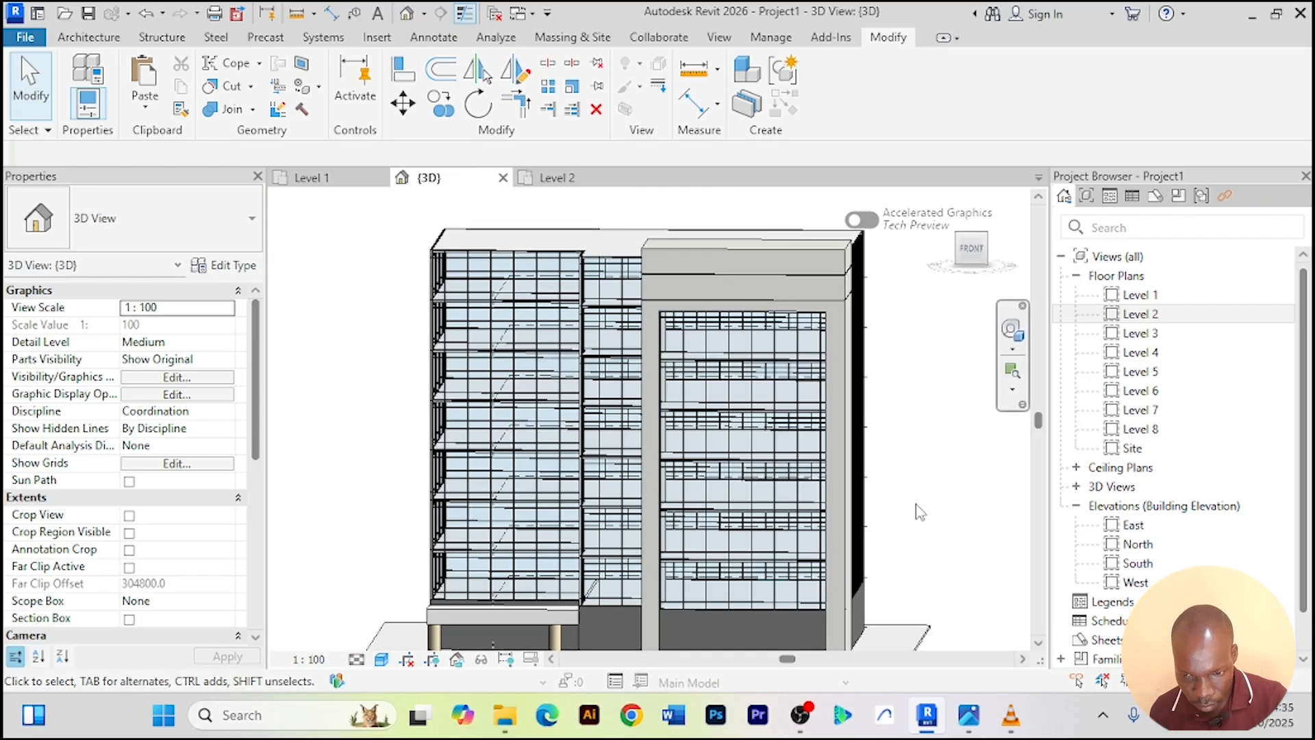
middle_click_drag(946, 500, 956, 473)
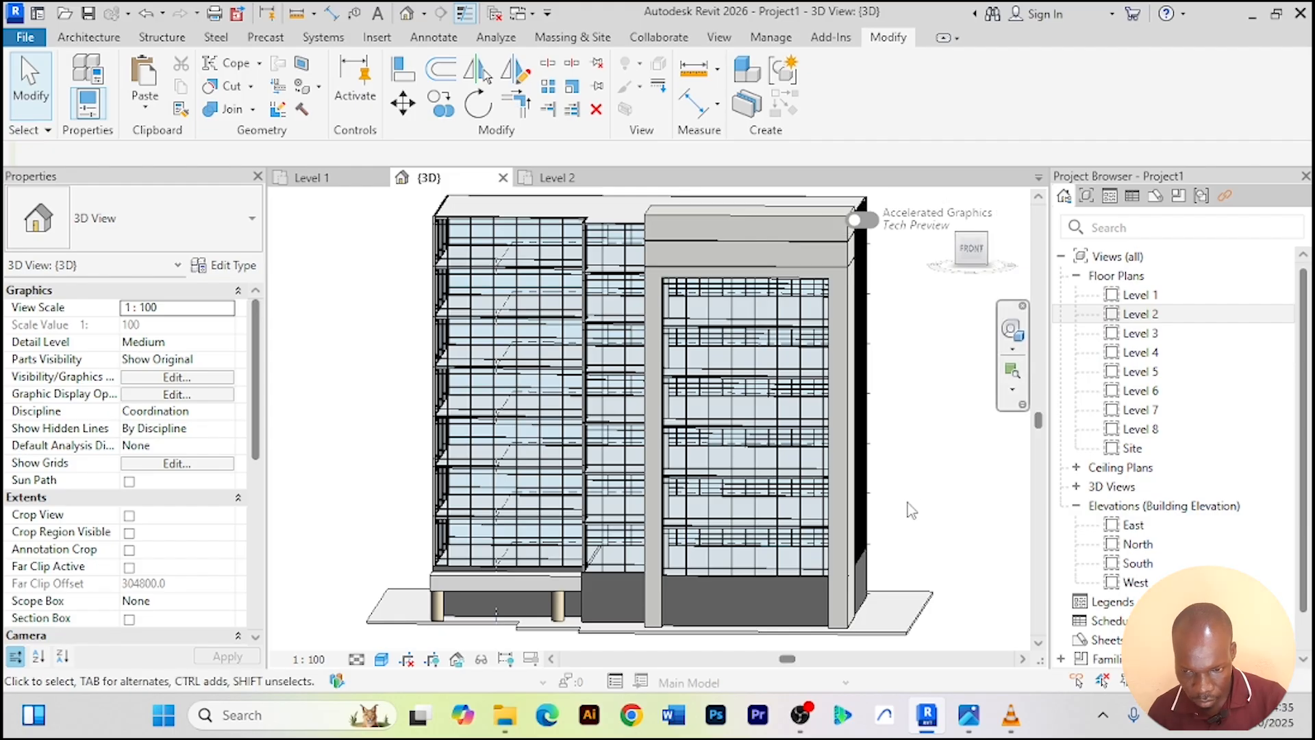
scroll(911, 499, "down", 2)
scroll(933, 458, "up", 3)
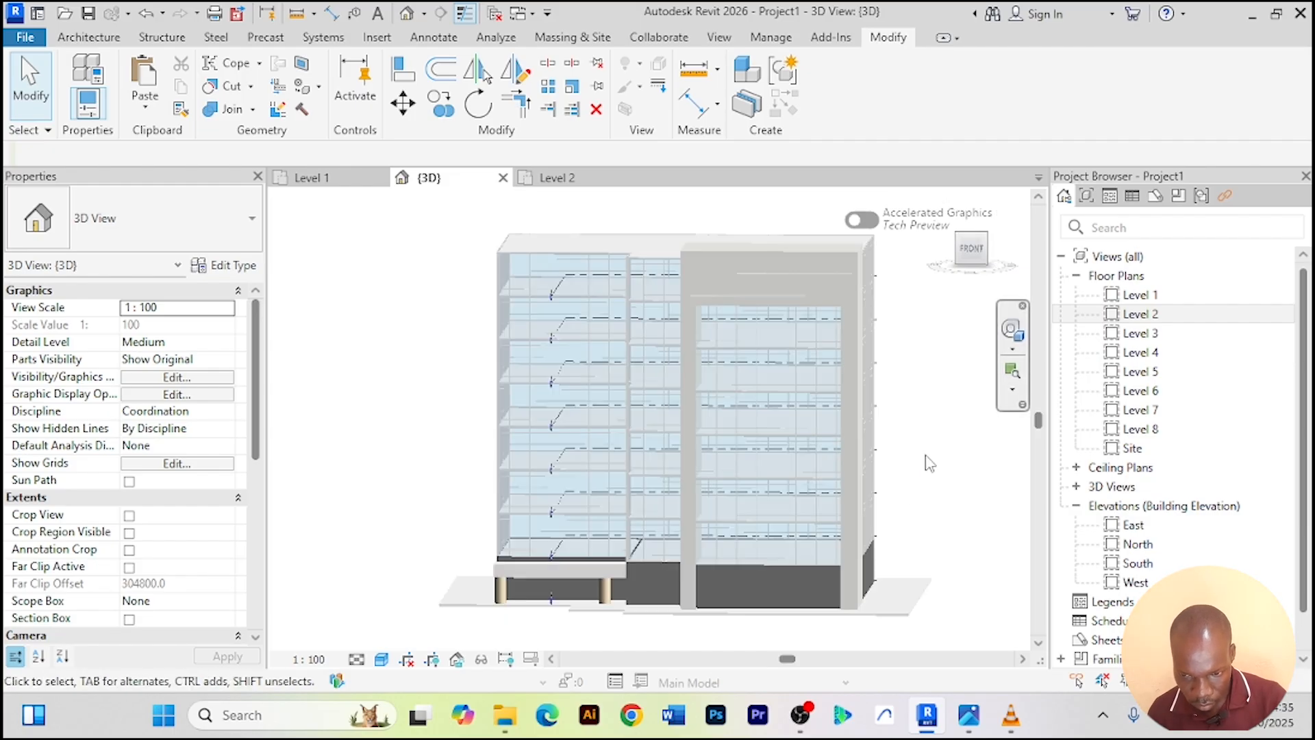
mouse_move(929, 441)
middle_mouse_down("shift")
mouse_move(951, 429)
mouse_move(922, 415)
middle_mouse_up("shift")
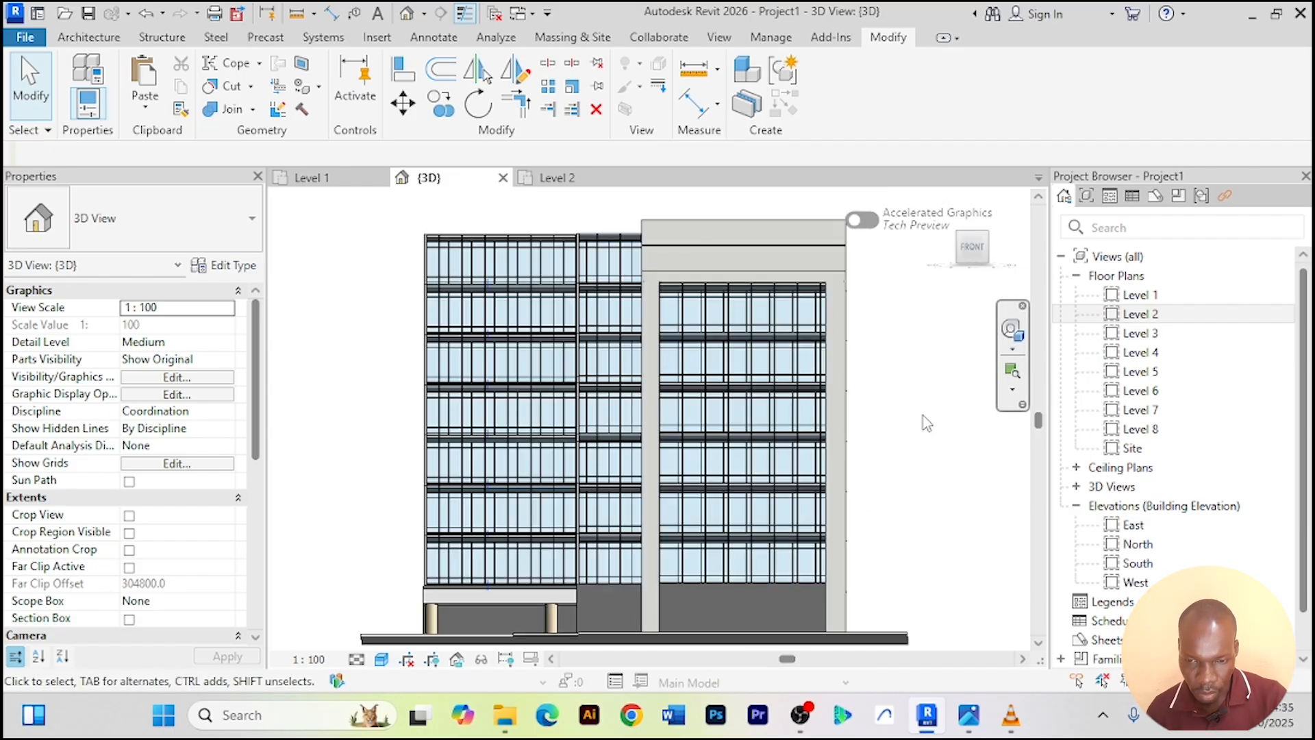
scroll(772, 235, "up", 3)
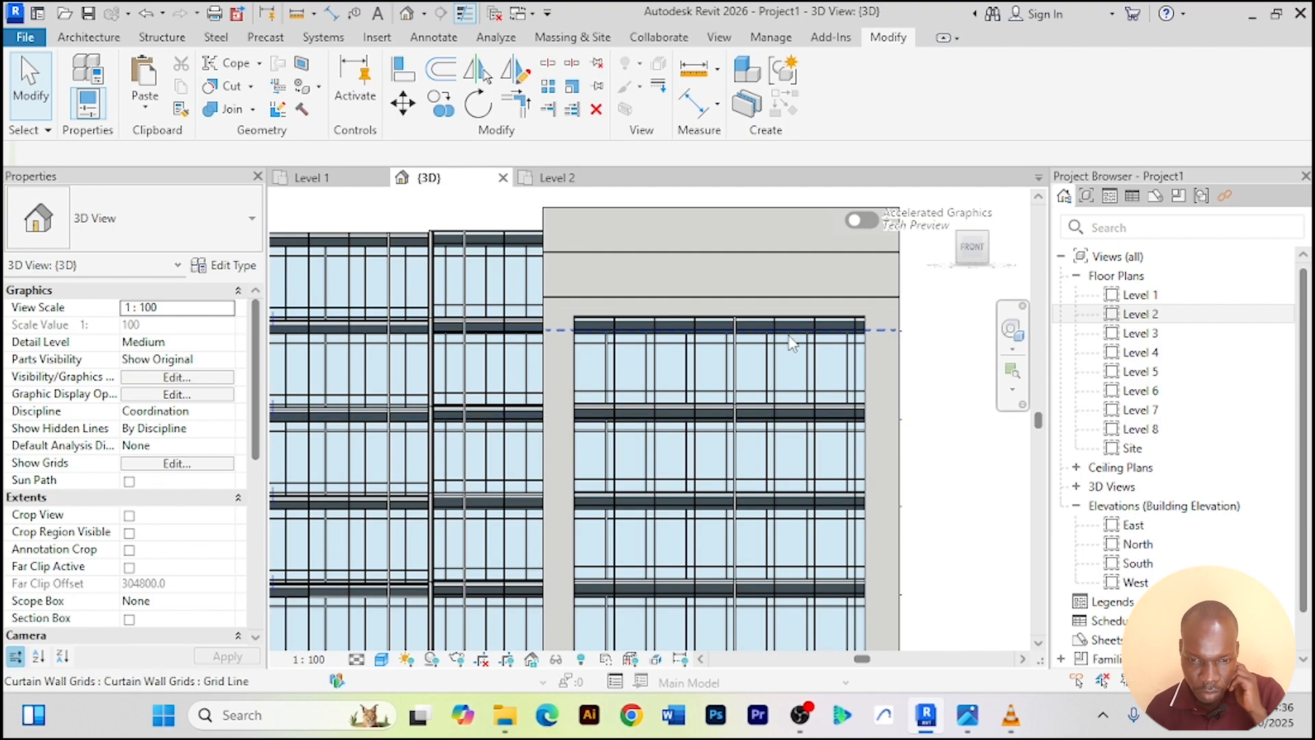
scroll(788, 342, "down", 4)
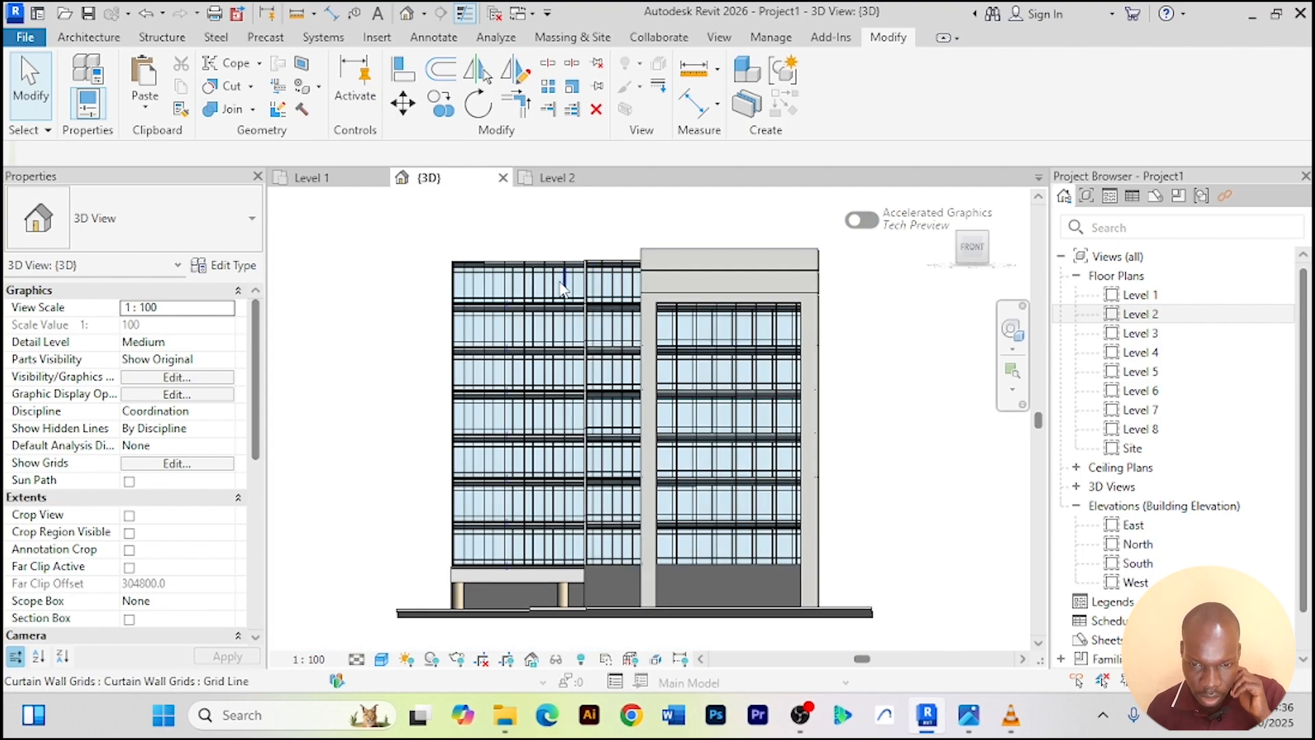
middle_click_drag(566, 240, 603, 266, "shift")
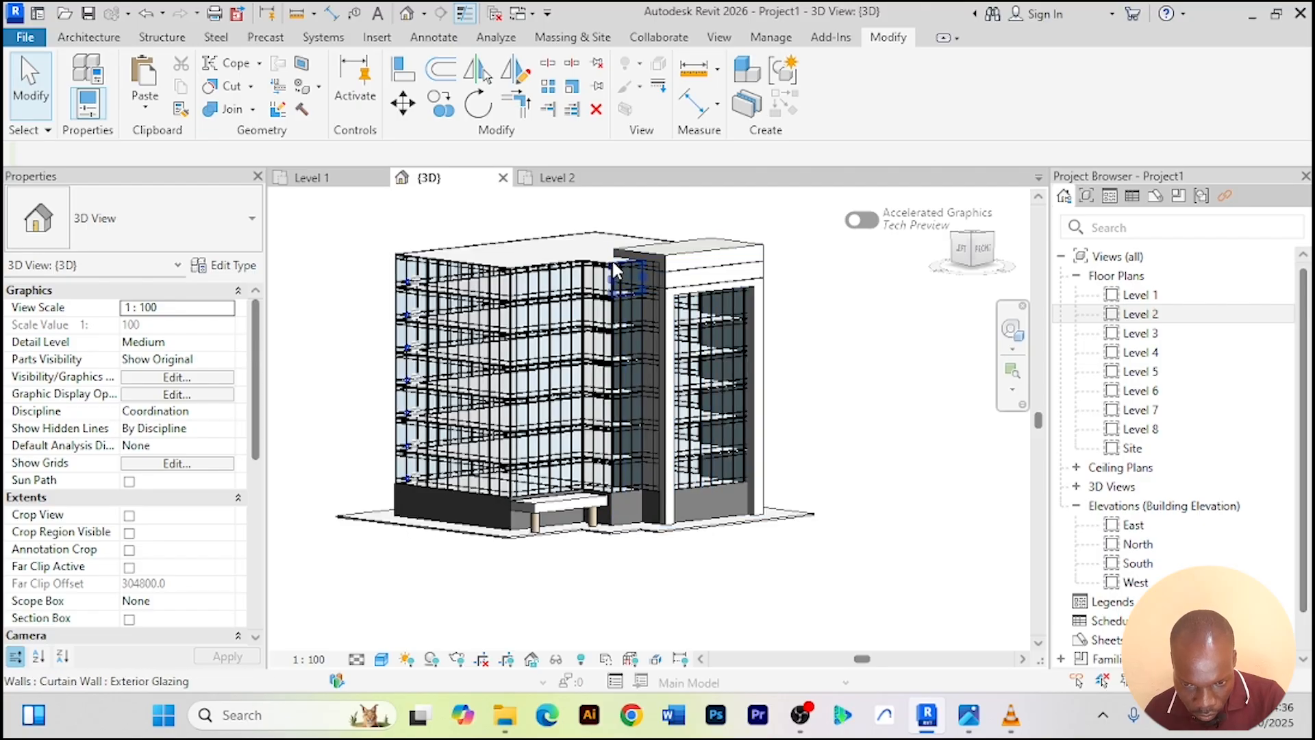
scroll(589, 264, "up", 5)
scroll(648, 281, "down", 5)
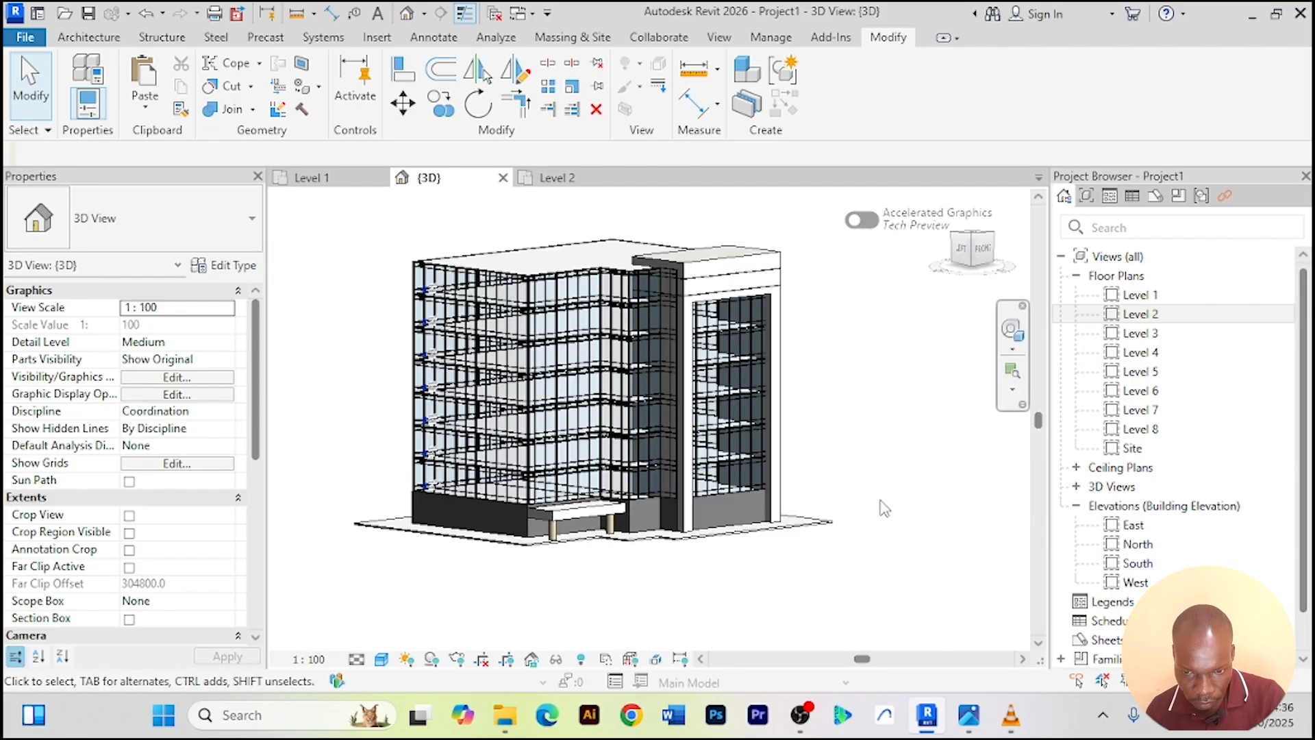
key("alt+Tab")
key("Escape")
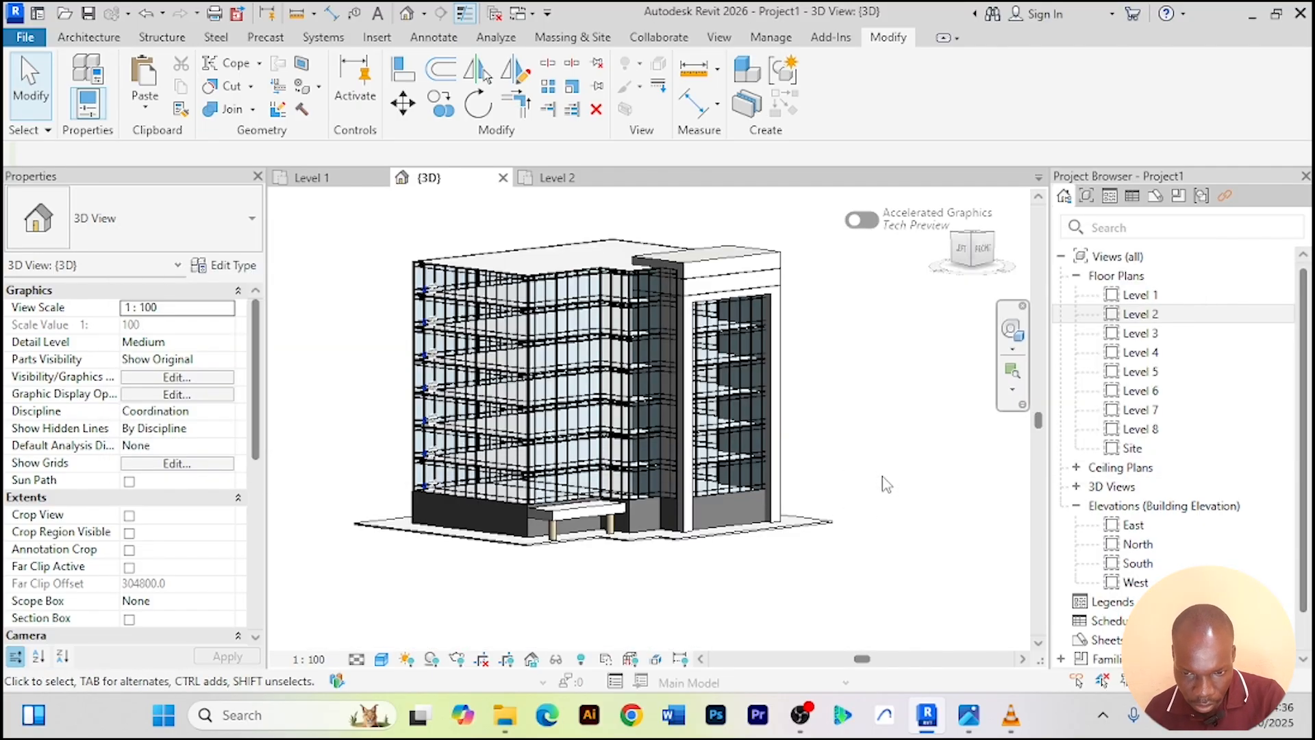
Start a new in-place model in the Generic Models category, keeping the suggested name
middle_click_drag(885, 478, 721, 475, "shift")
scroll(601, 508, "up", 5)
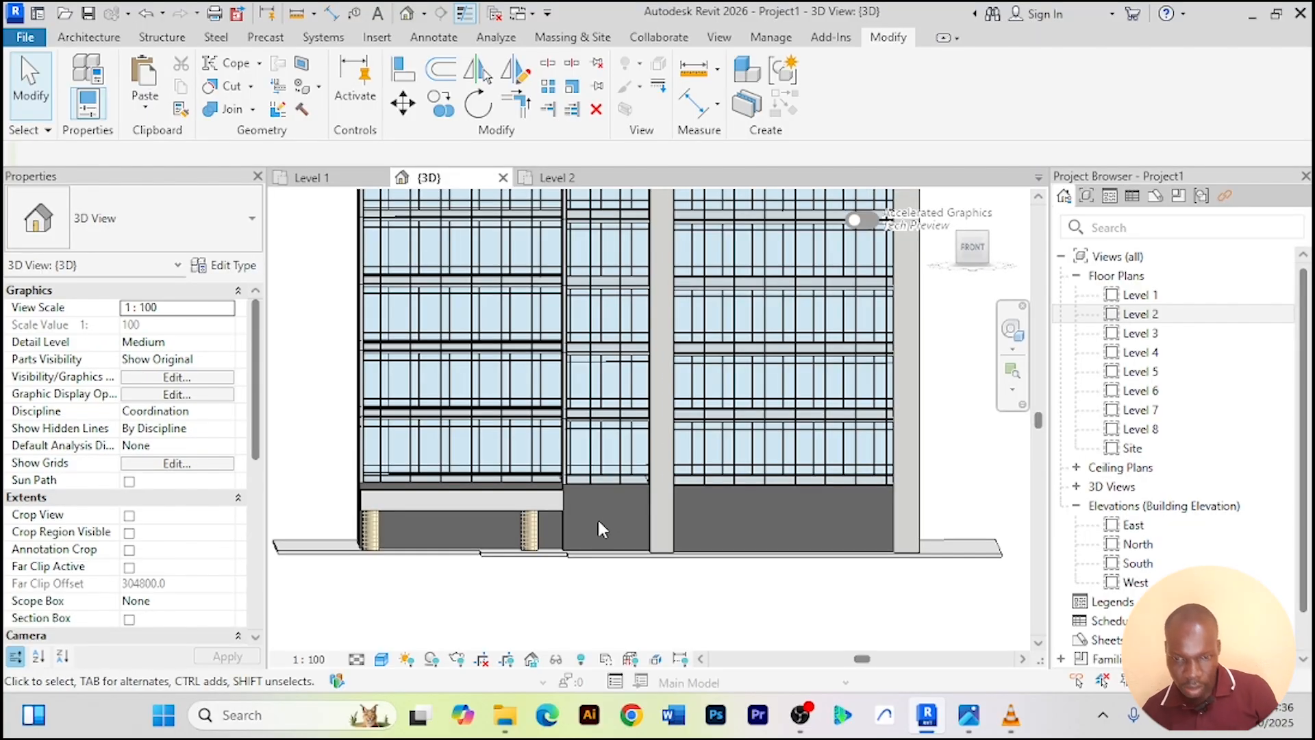
scroll(601, 526, "down", 4)
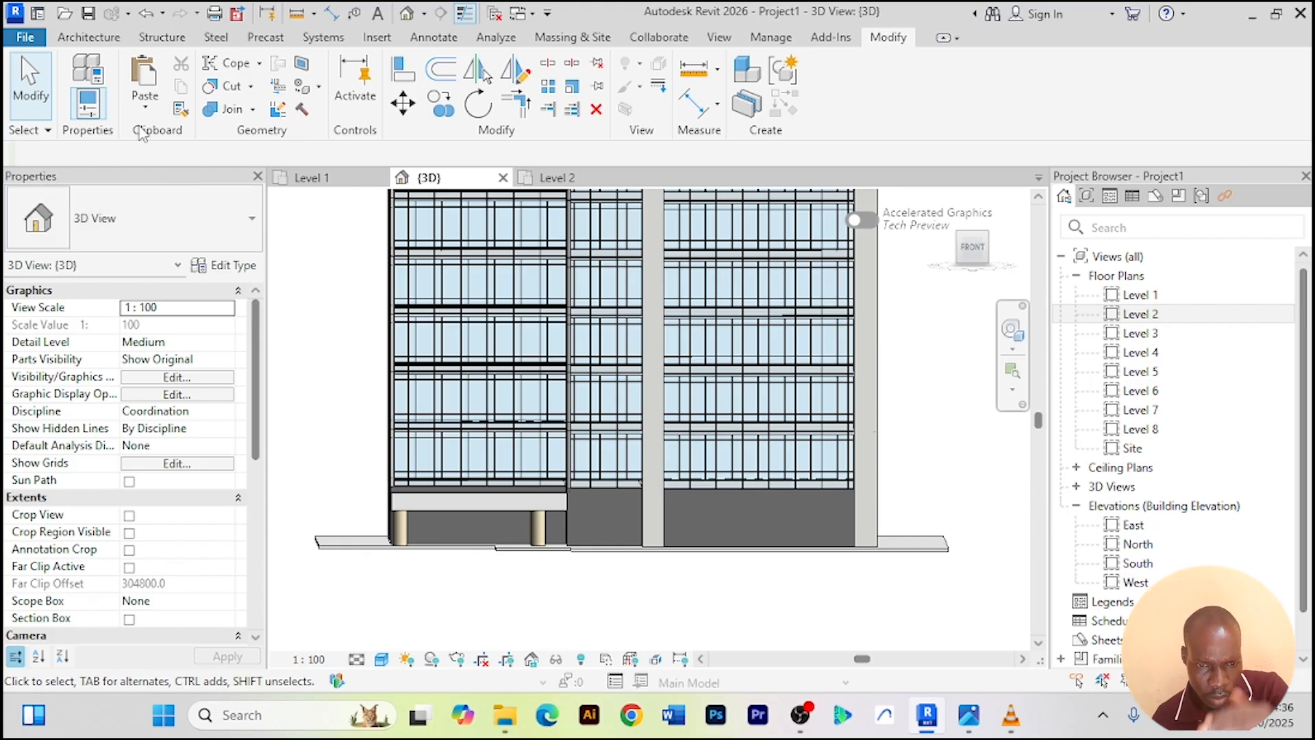
left_click(88, 37)
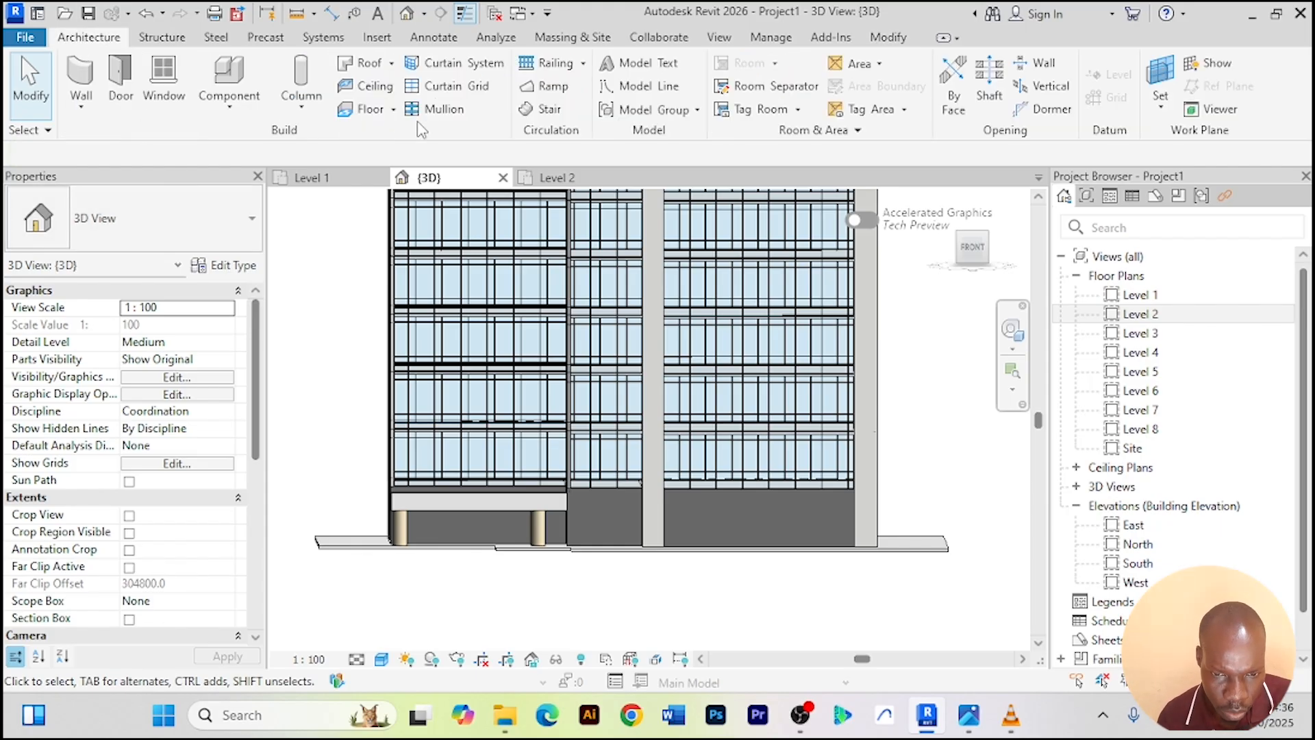
left_click(236, 102)
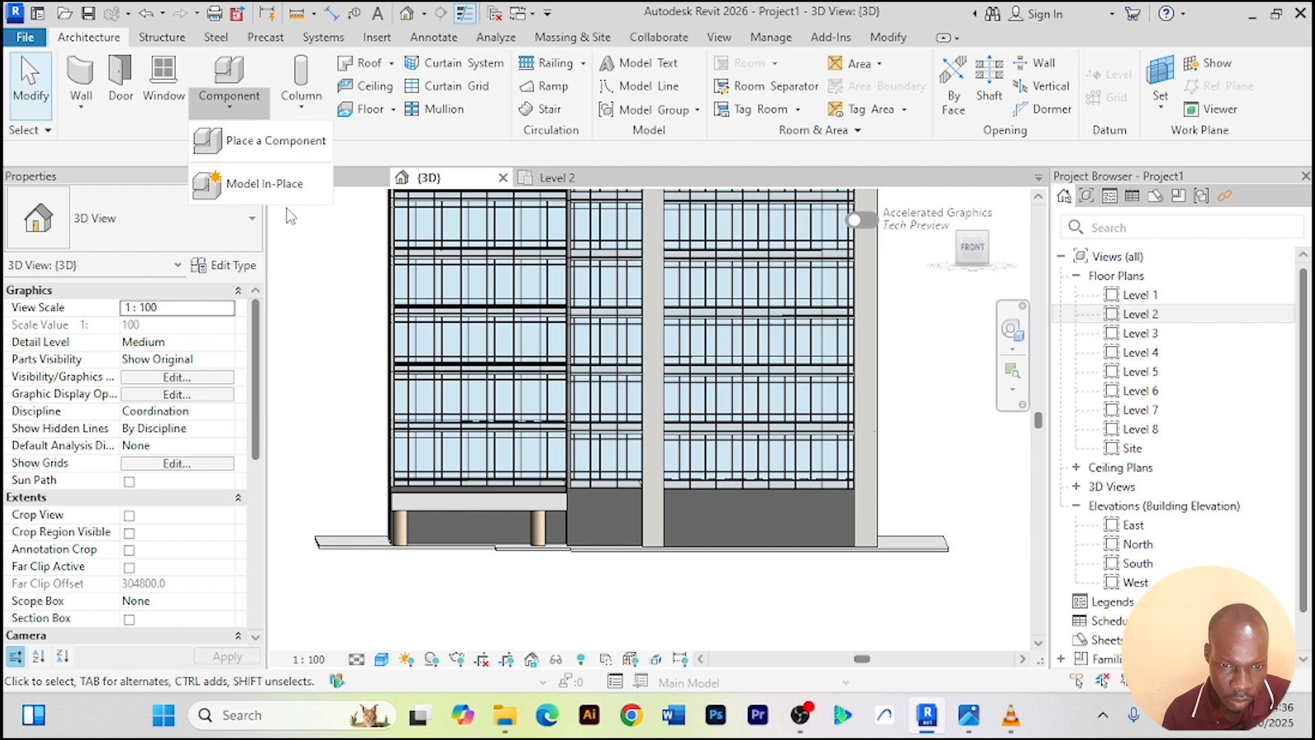
left_click(278, 189)
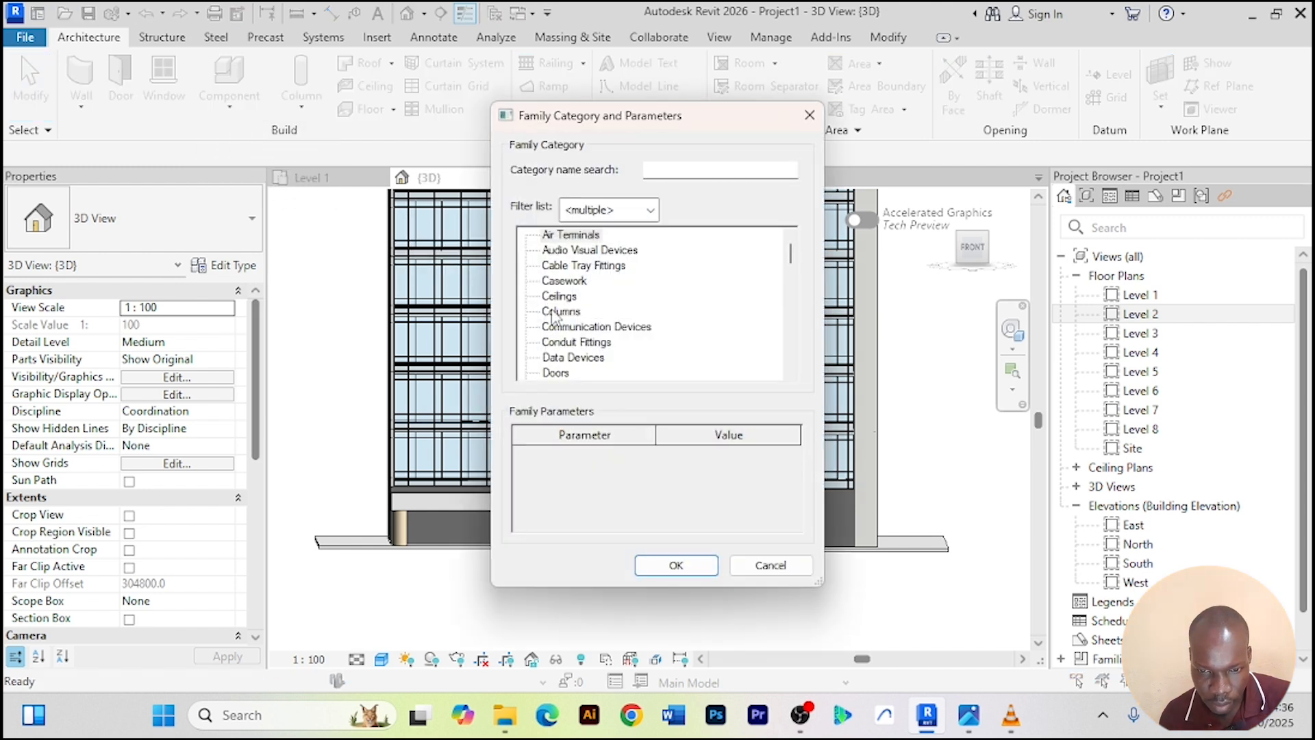
key("g")
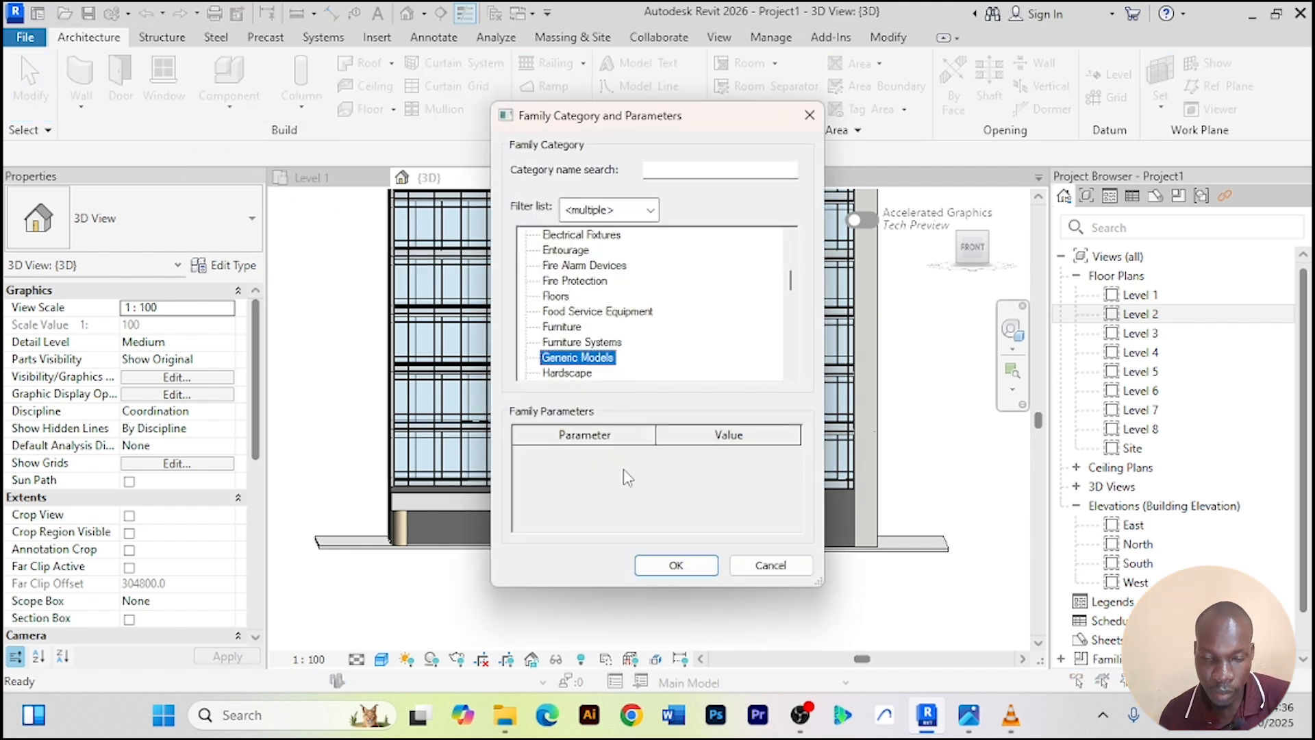
left_click(677, 566)
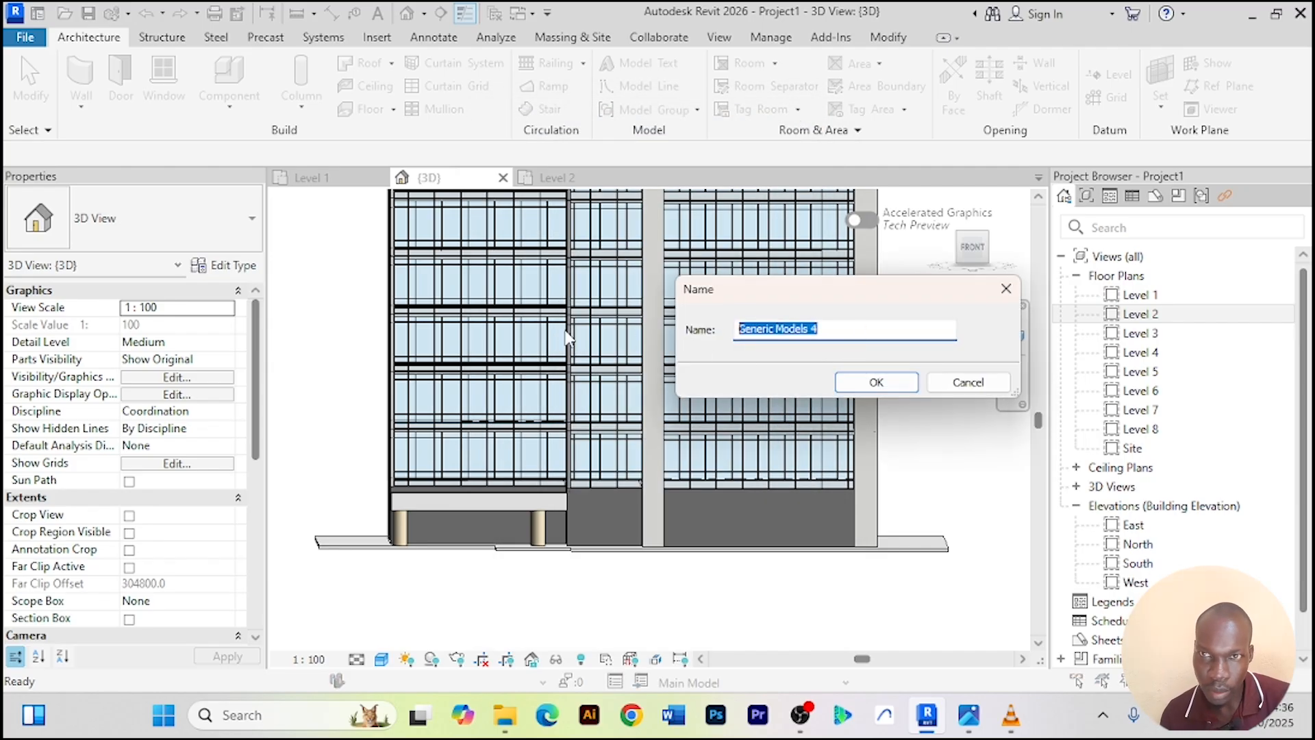
left_click(865, 383)
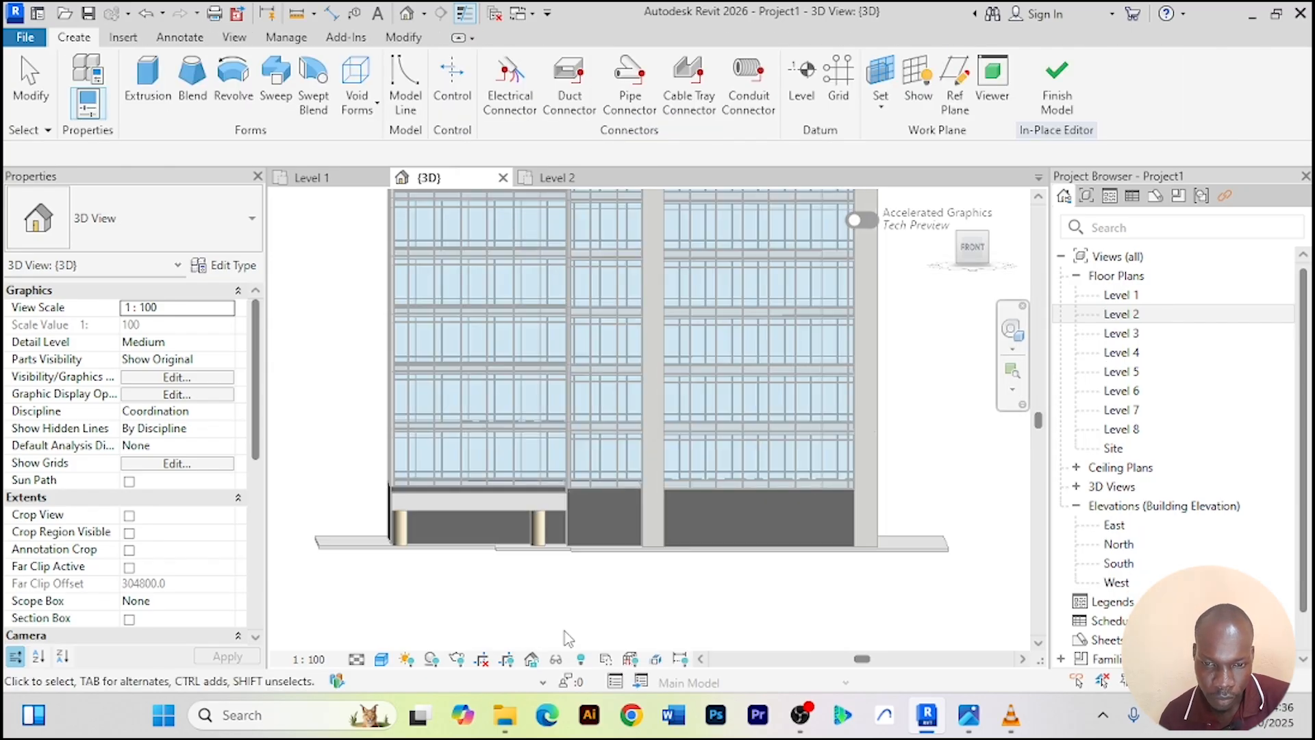
Start an extrusion and set its work plane to the ground-floor main wall face of the narrow middle front bay
left_click(170, 110)
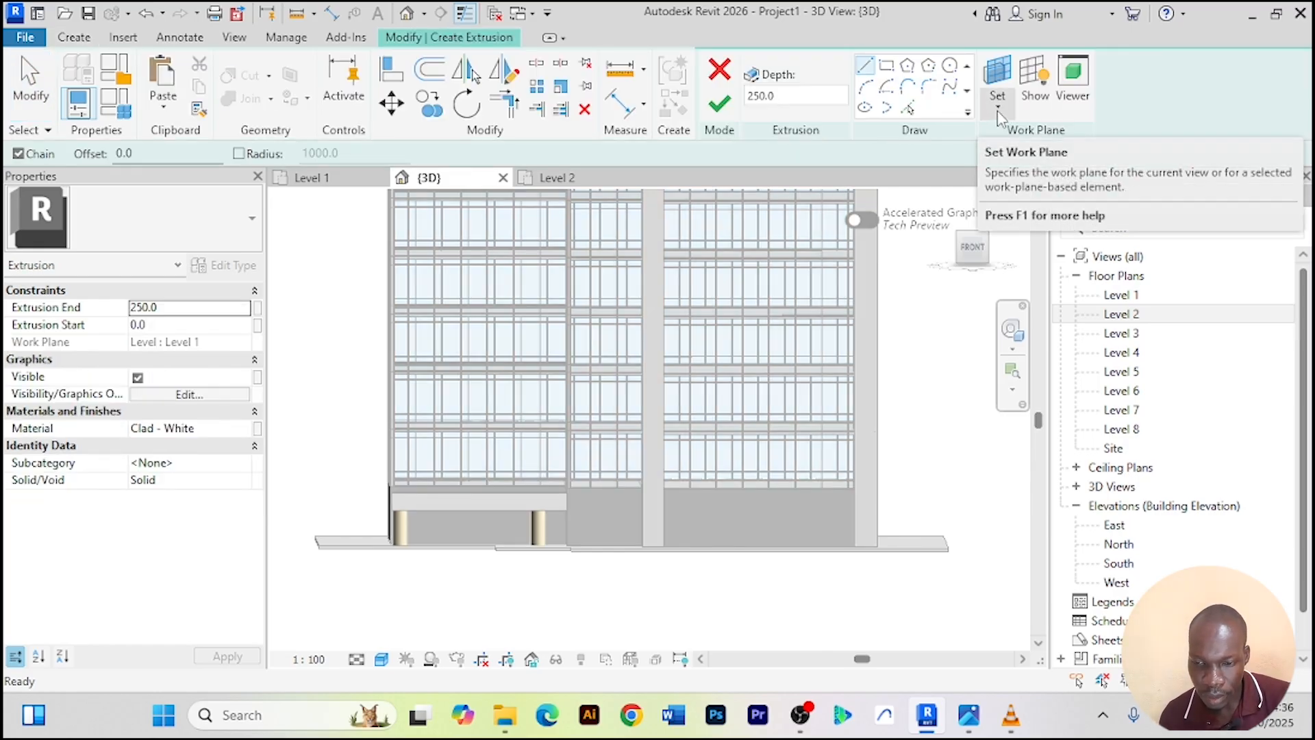
left_click(999, 113)
left_click(1020, 177)
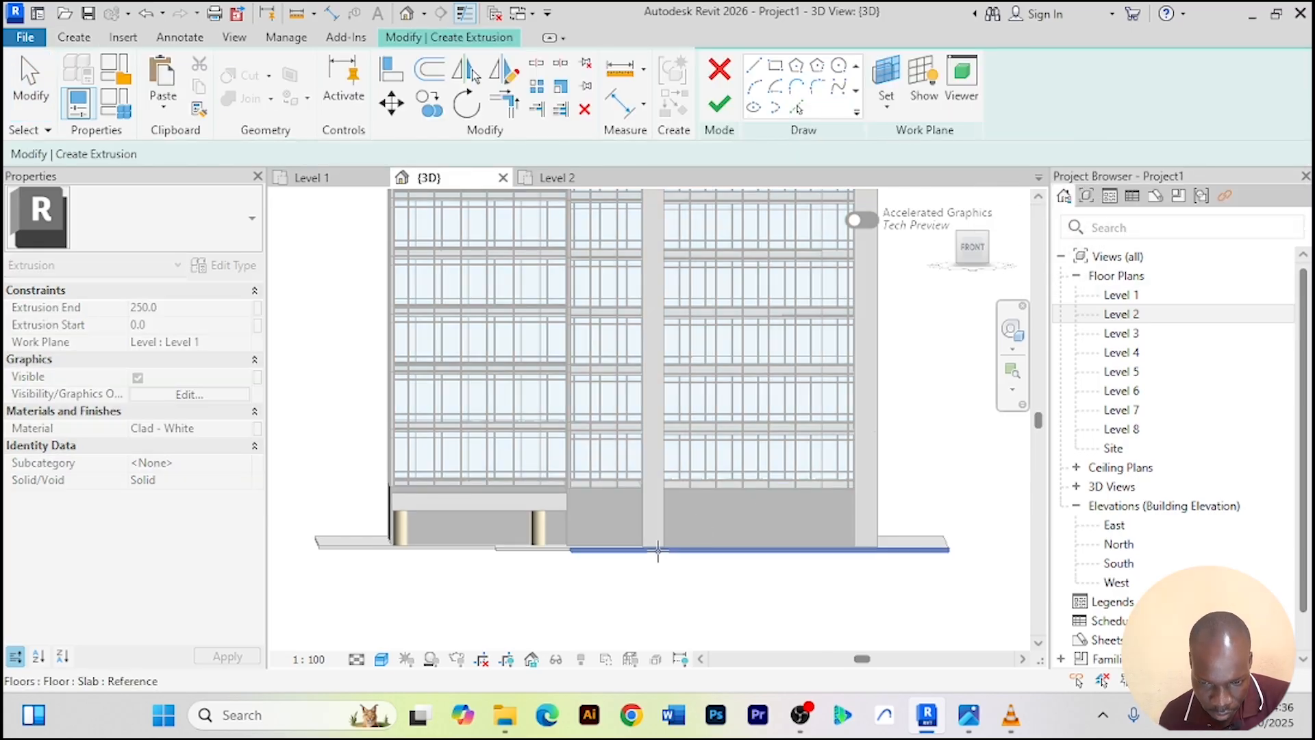
scroll(583, 527, "up", 5)
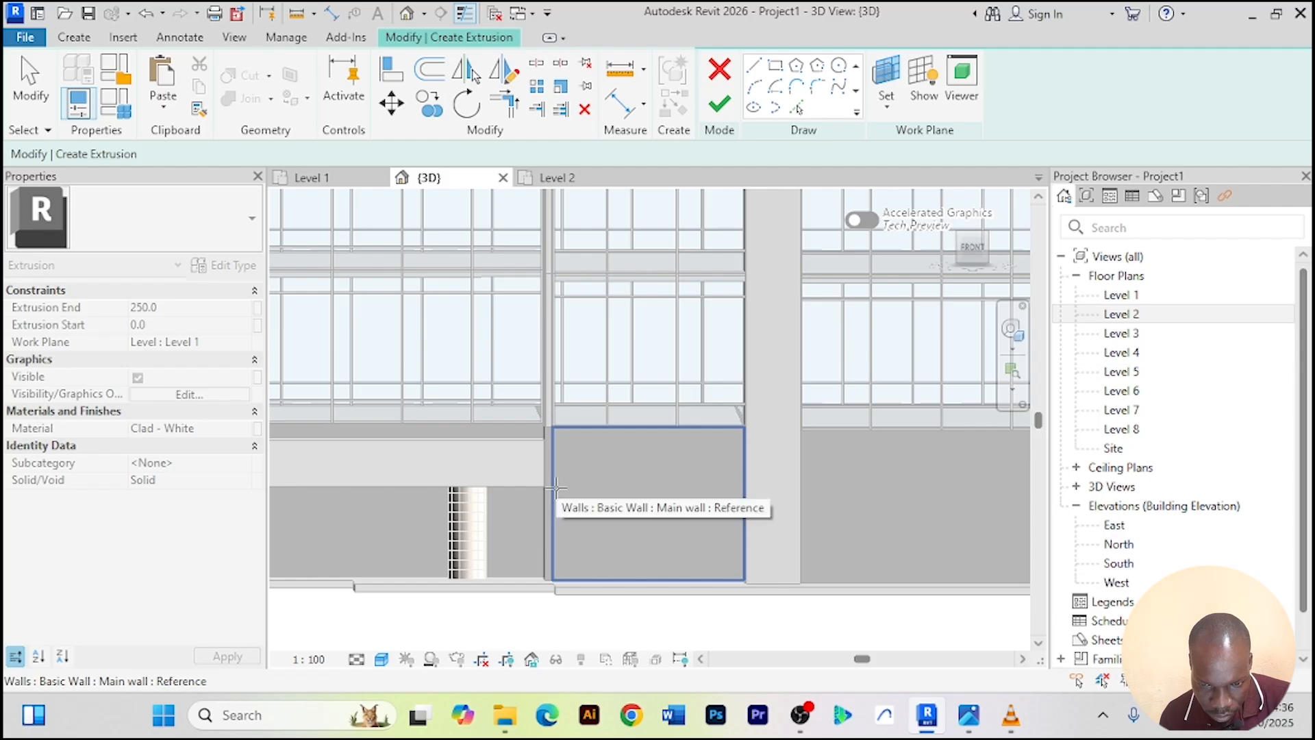
left_click(556, 488)
scroll(556, 488, "down", 3)
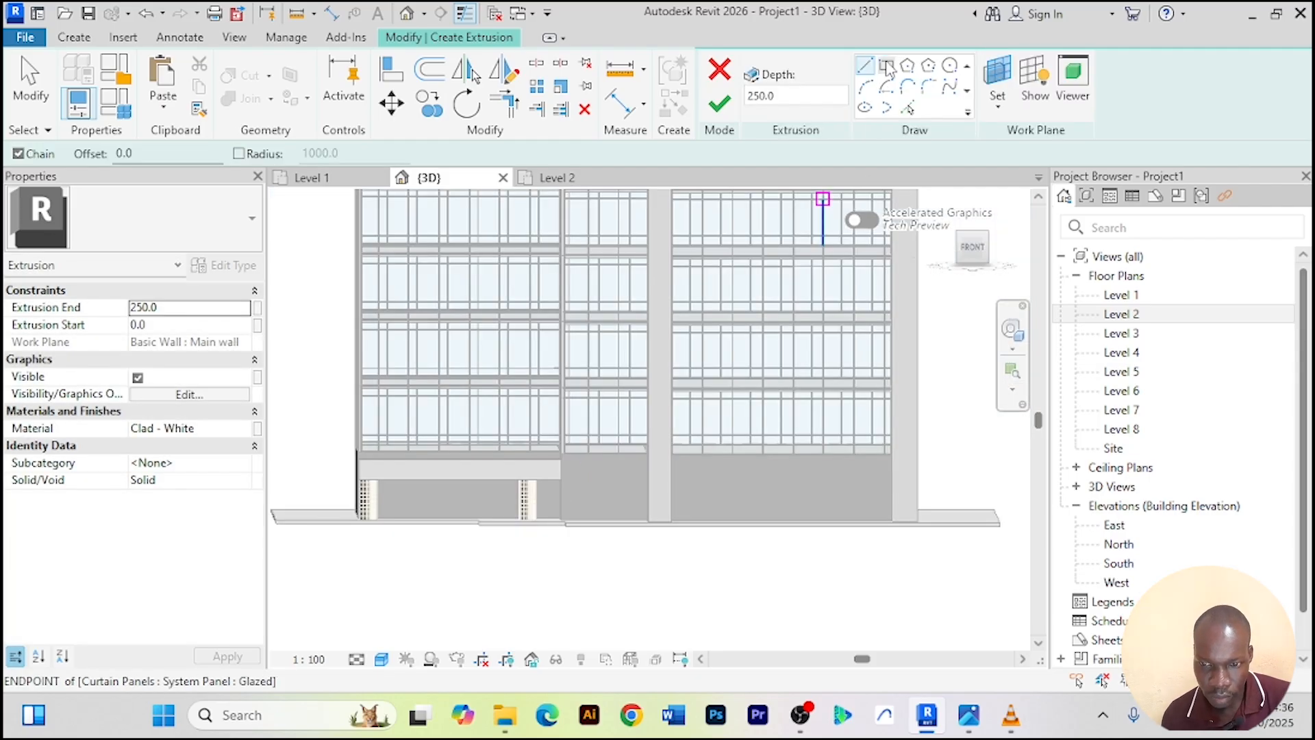
Sketch a rectangle over the narrow middle bay from the glazing's top to the wall base and finish the extrusion at 250 depth
left_click(886, 66)
scroll(617, 422, "down", 4)
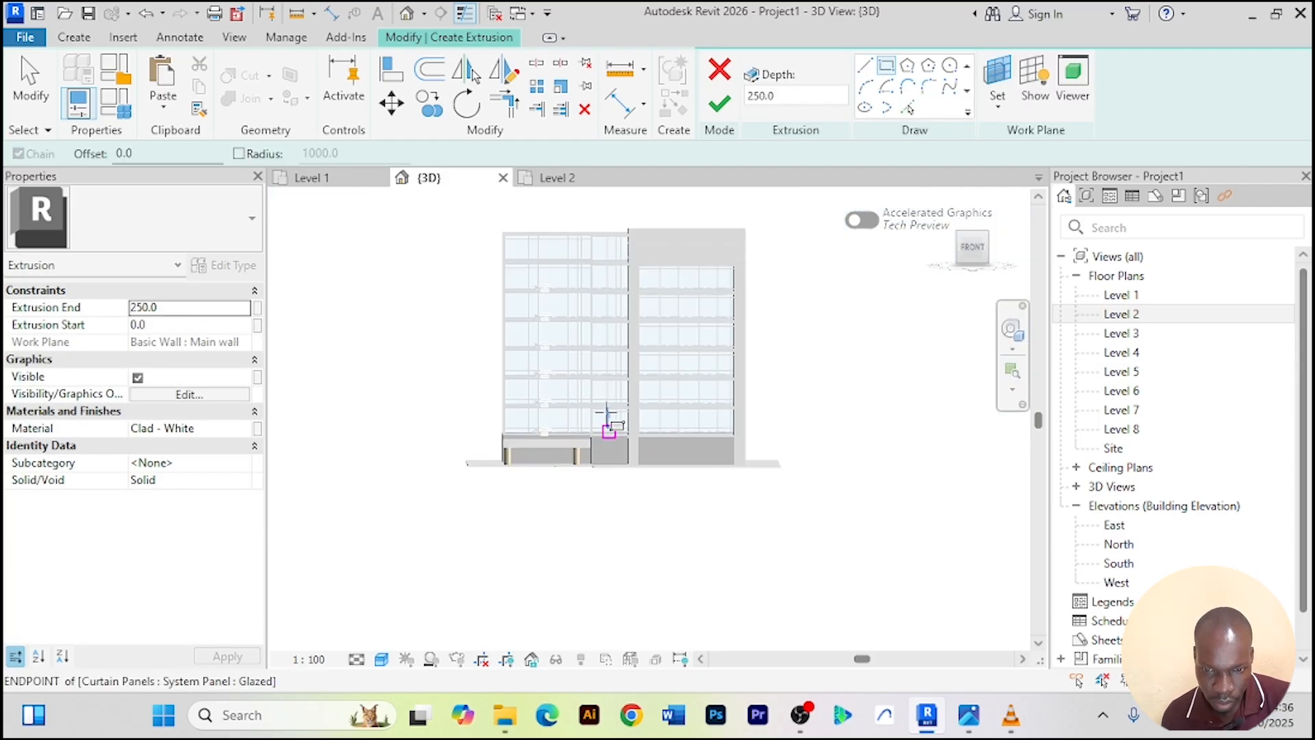
scroll(594, 251, "up", 4)
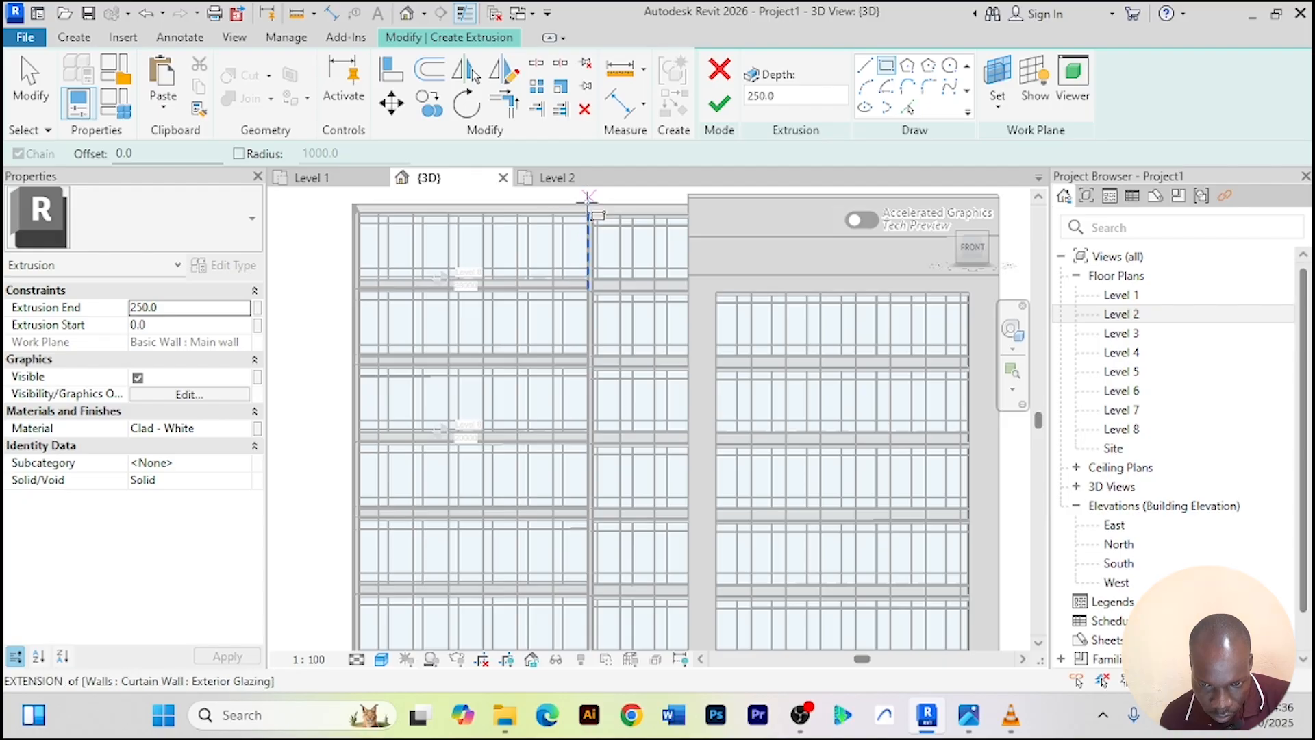
left_click(590, 214)
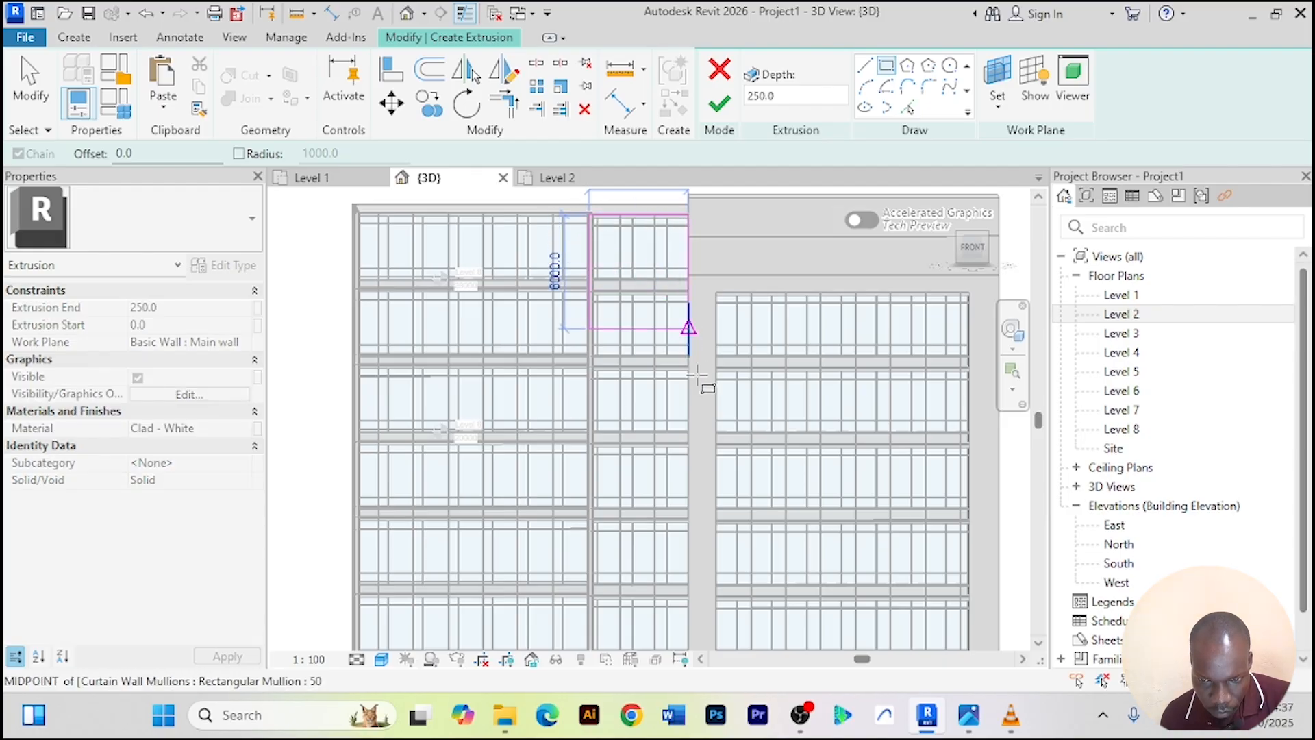
scroll(697, 591, "down", 2)
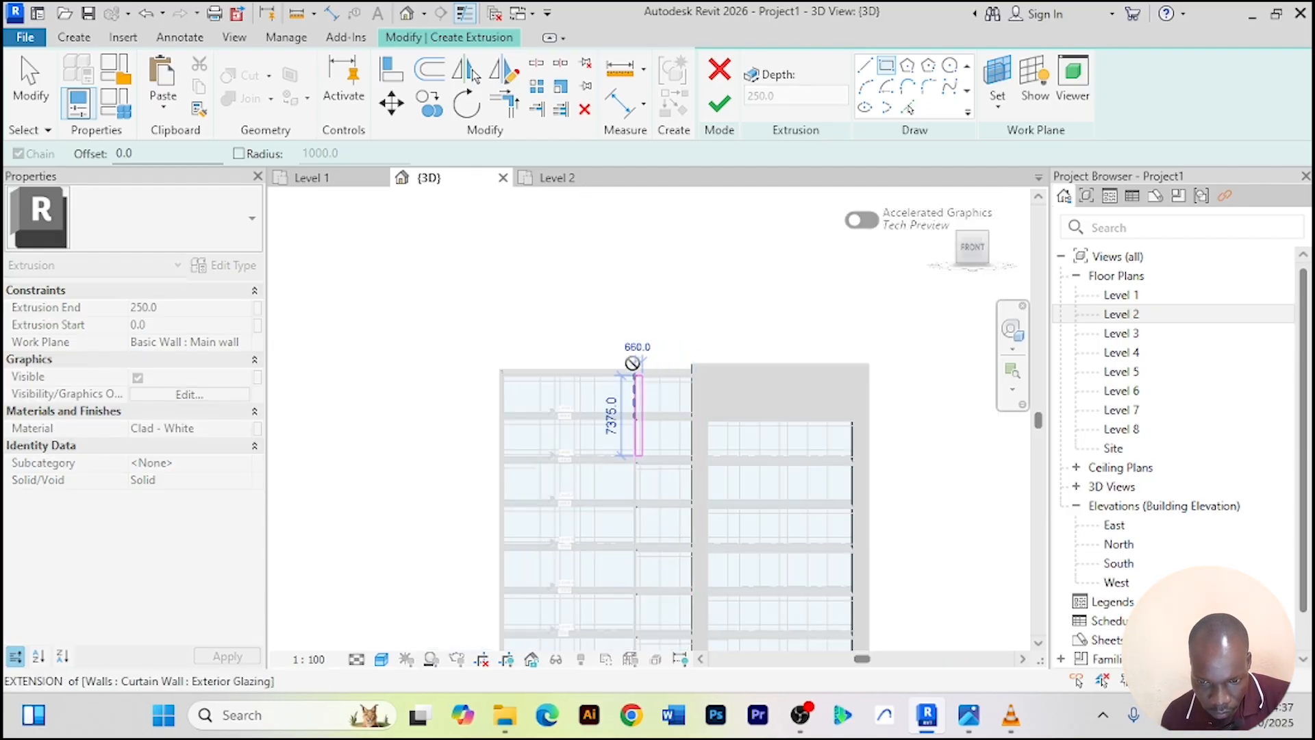
middle_click_drag(681, 527, 640, 206)
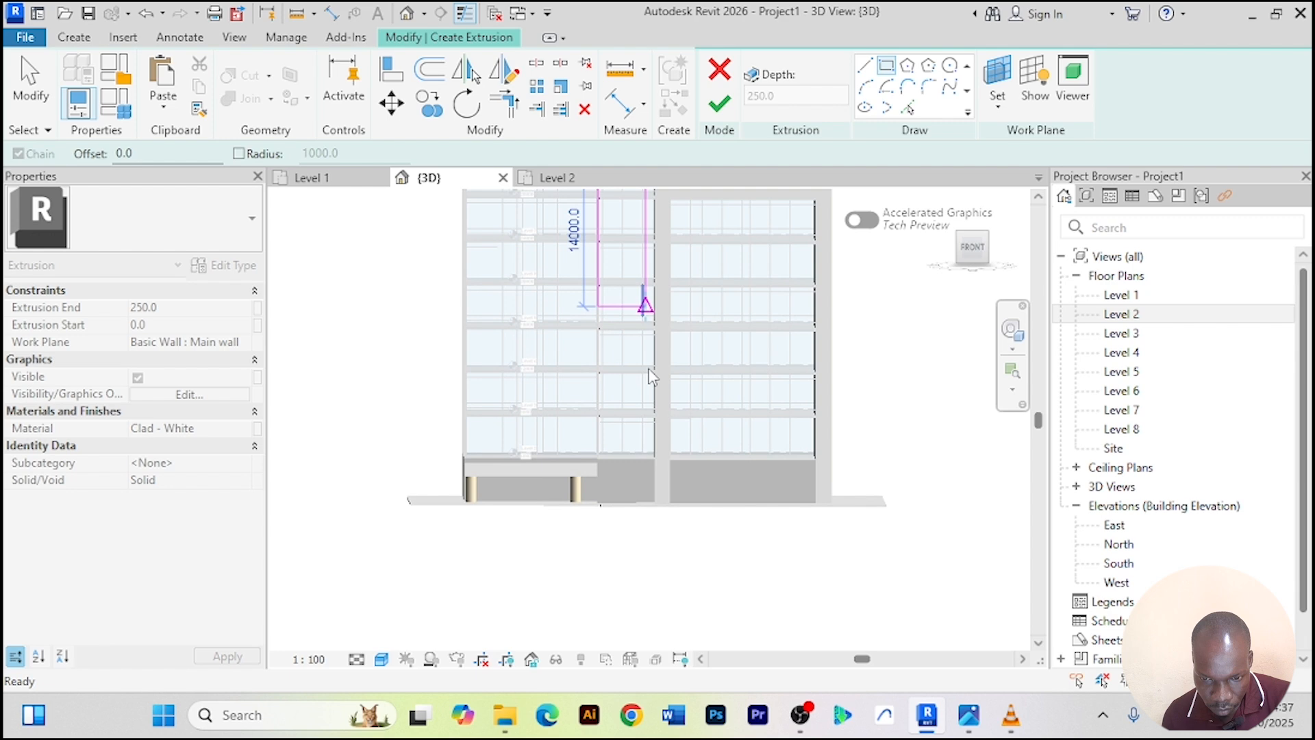
scroll(650, 459, "up", 6)
left_click(653, 475)
scroll(673, 569, "up", 1)
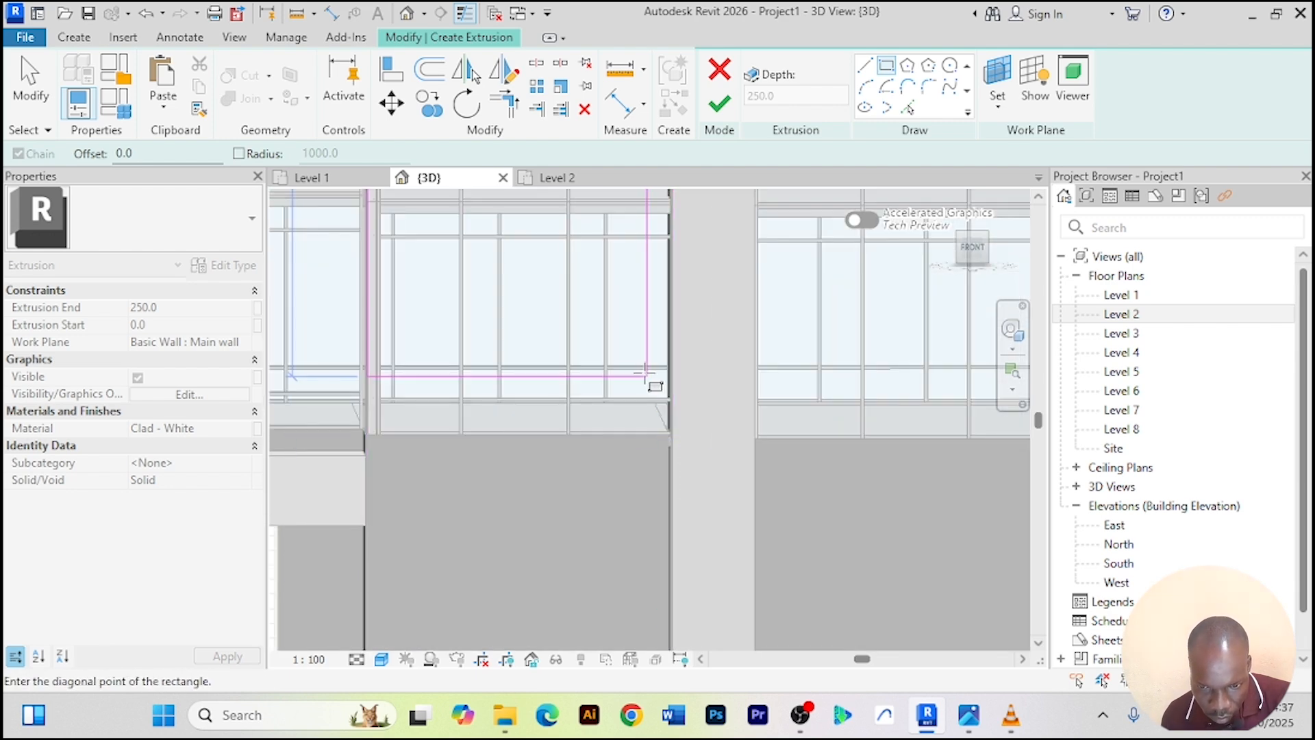
scroll(684, 543, "down", 3)
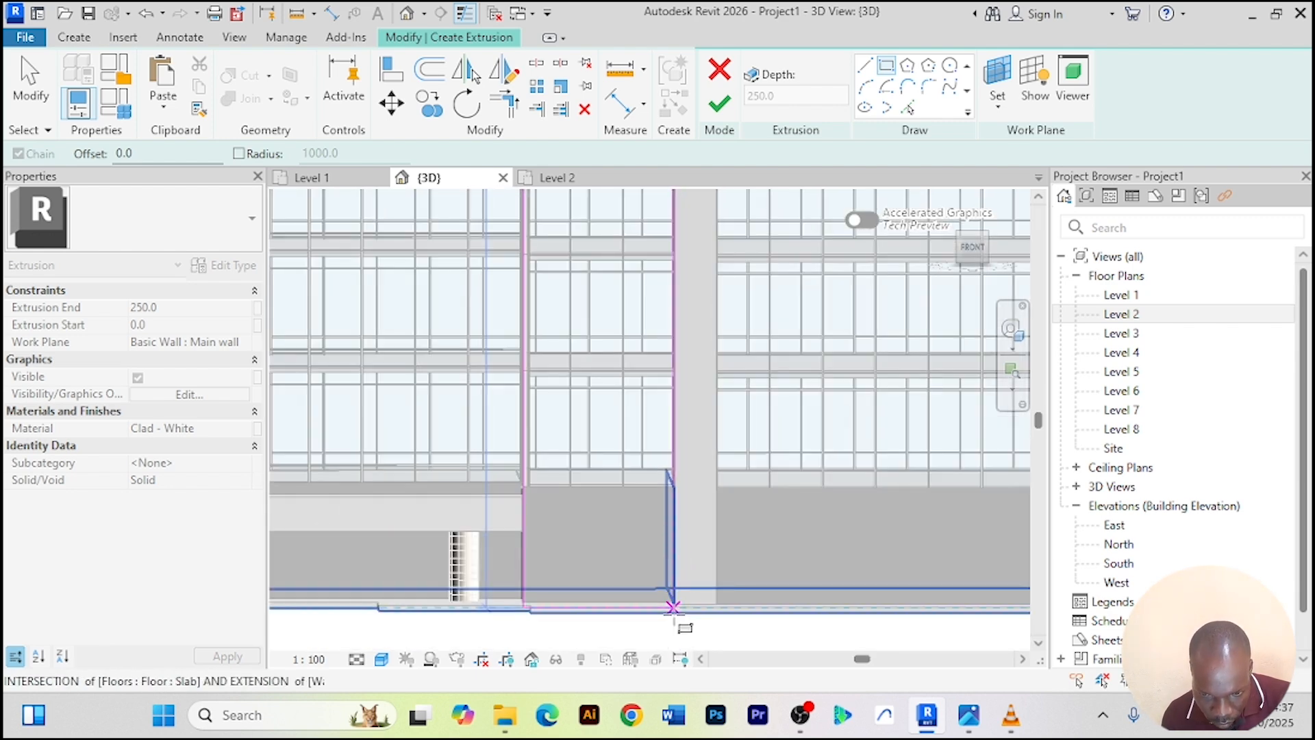
left_click(676, 603)
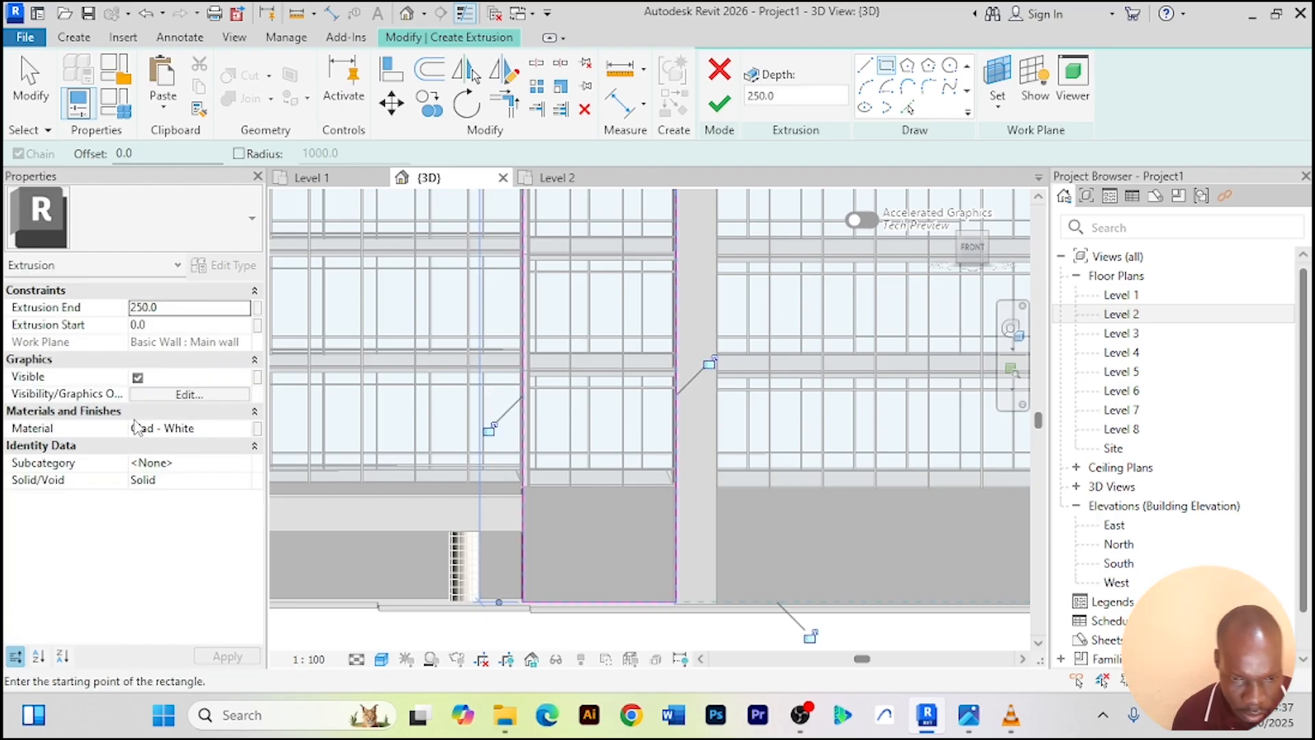
left_click(718, 106)
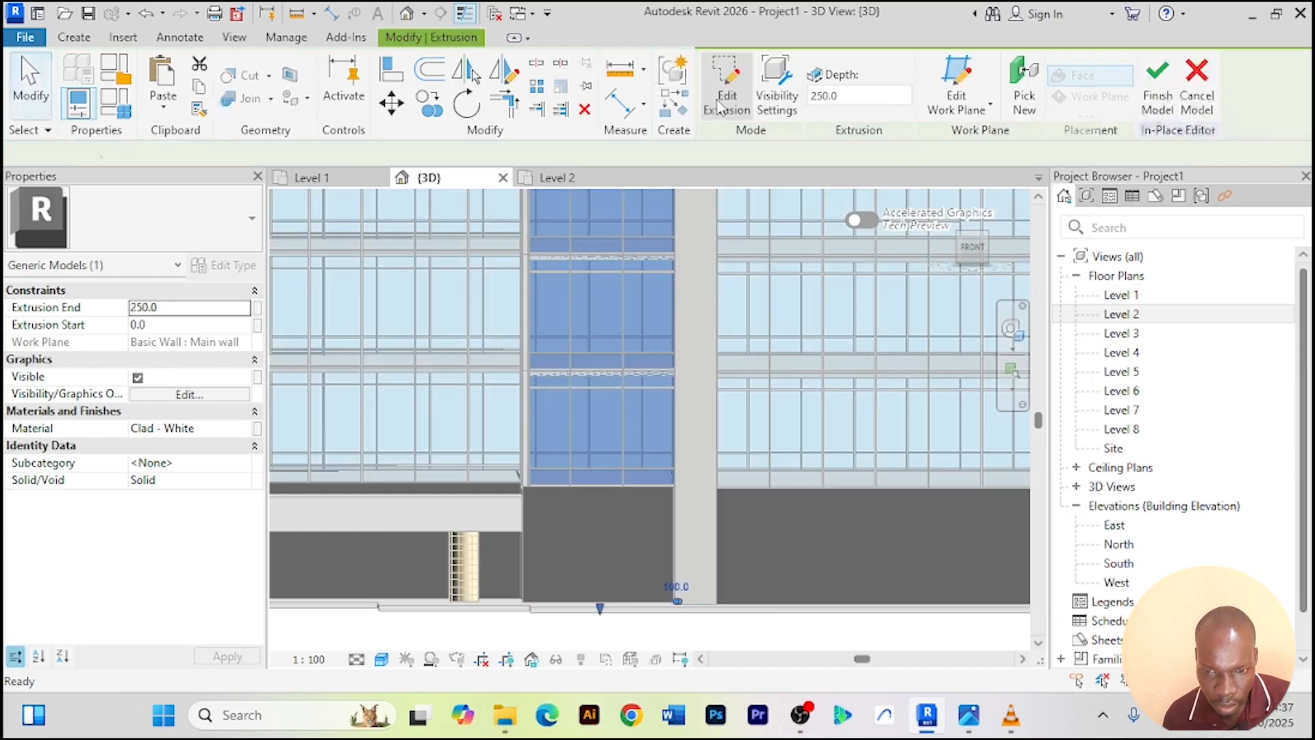
Stretch the extrusion's back face to the left wing's front wall, giving an extrusion end of 4900
scroll(689, 405, "down", 5)
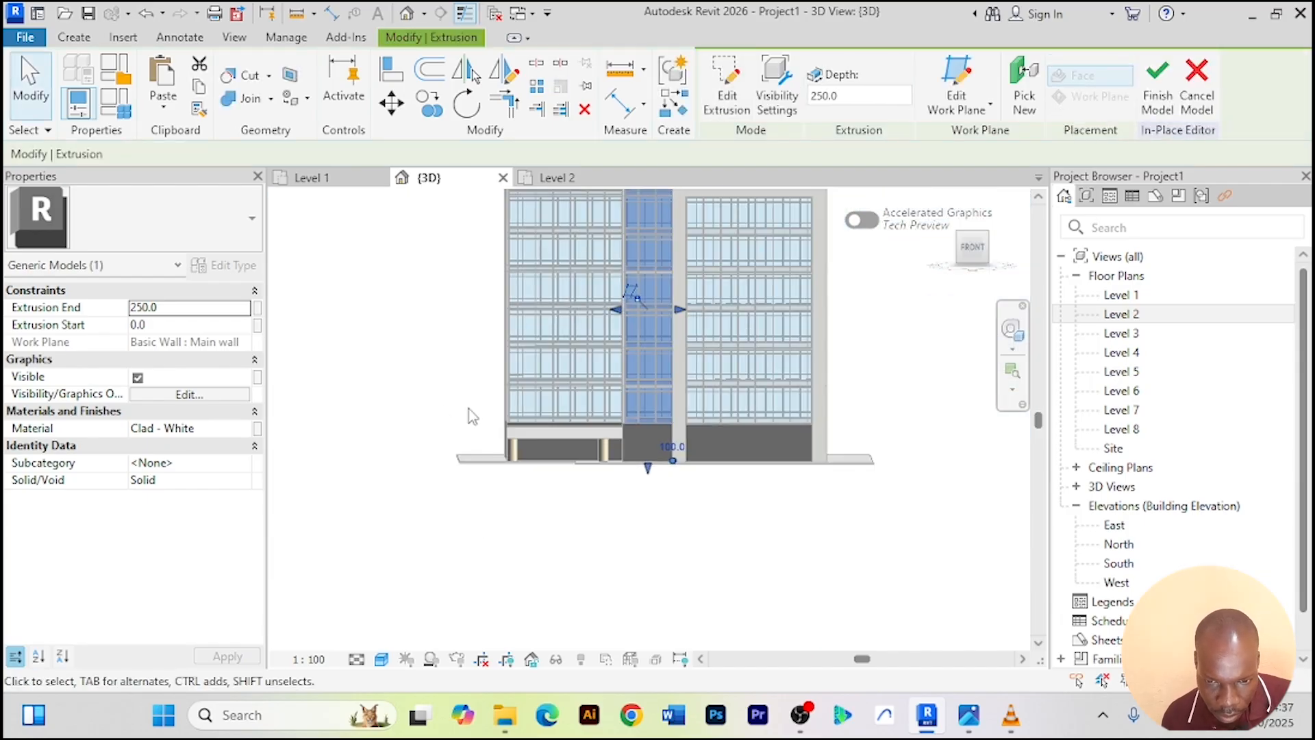
middle_click_drag(468, 411, 621, 459, "shift")
scroll(629, 284, "up", 5)
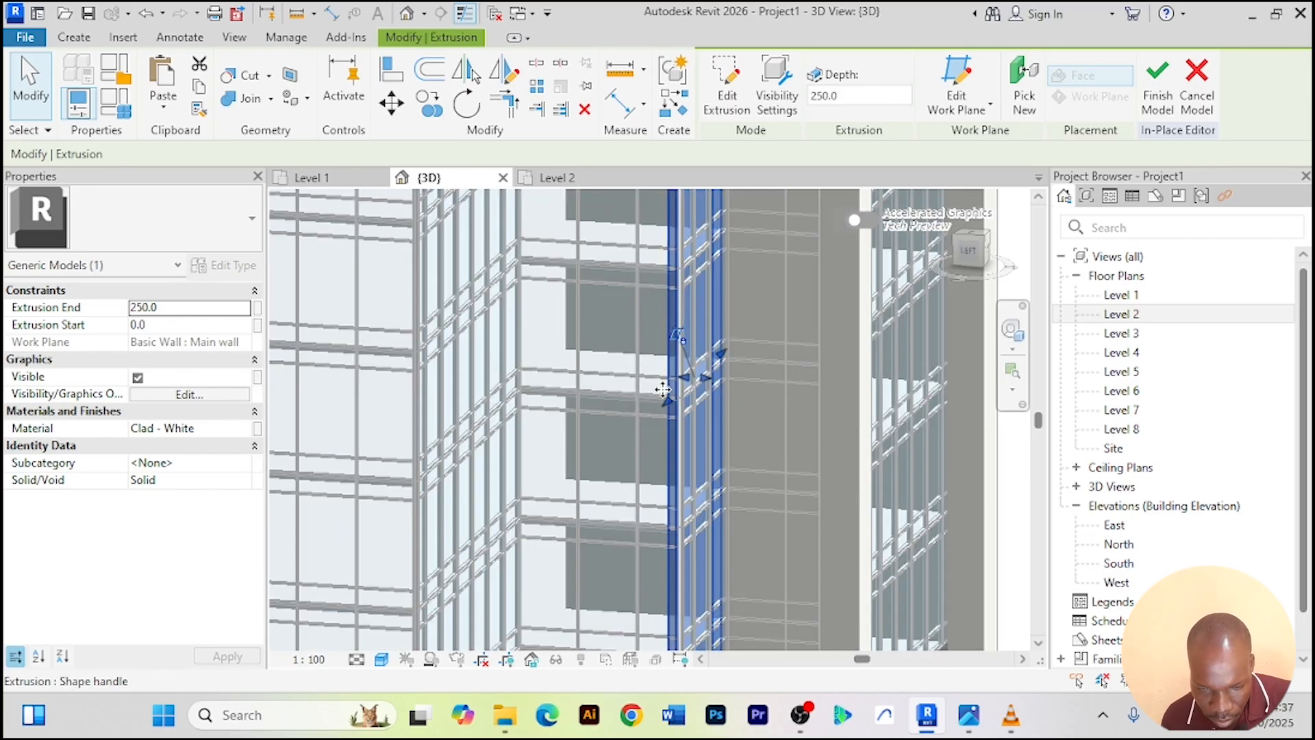
middle_click_drag(669, 382, 626, 381, "shift")
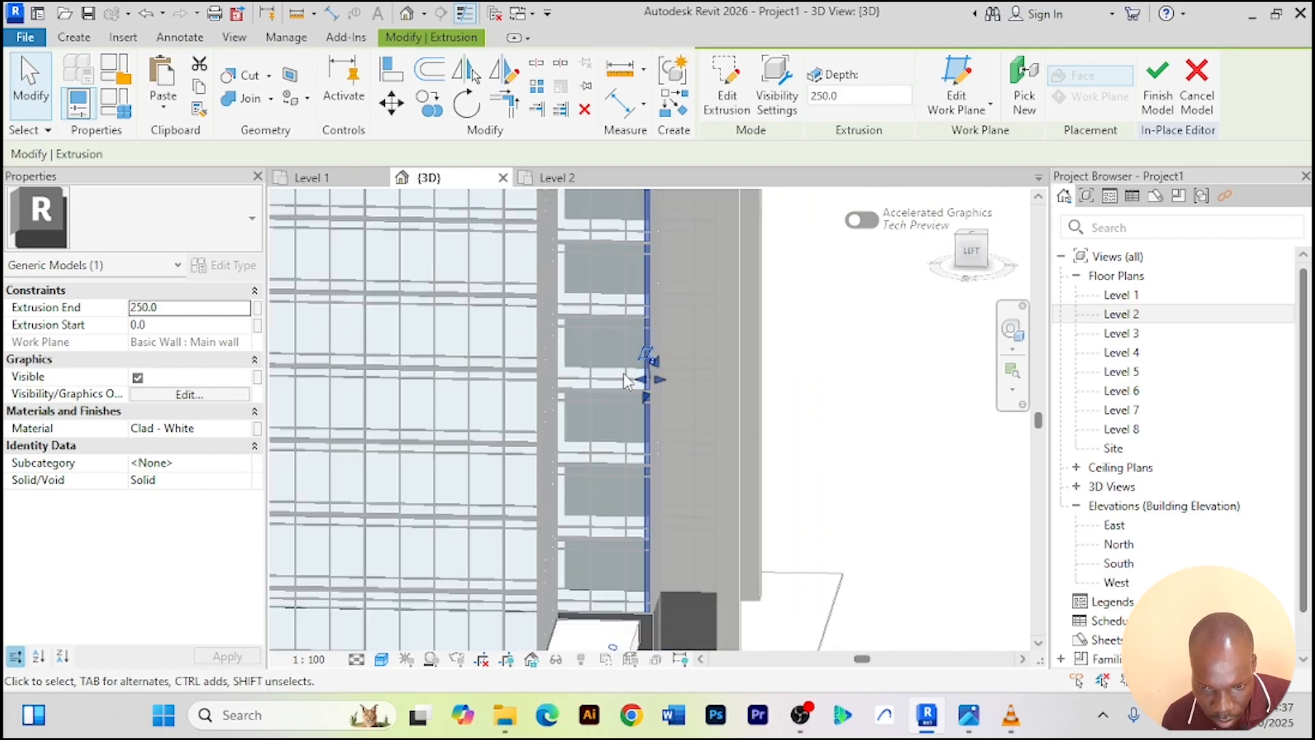
left_click_drag(619, 388, 563, 380)
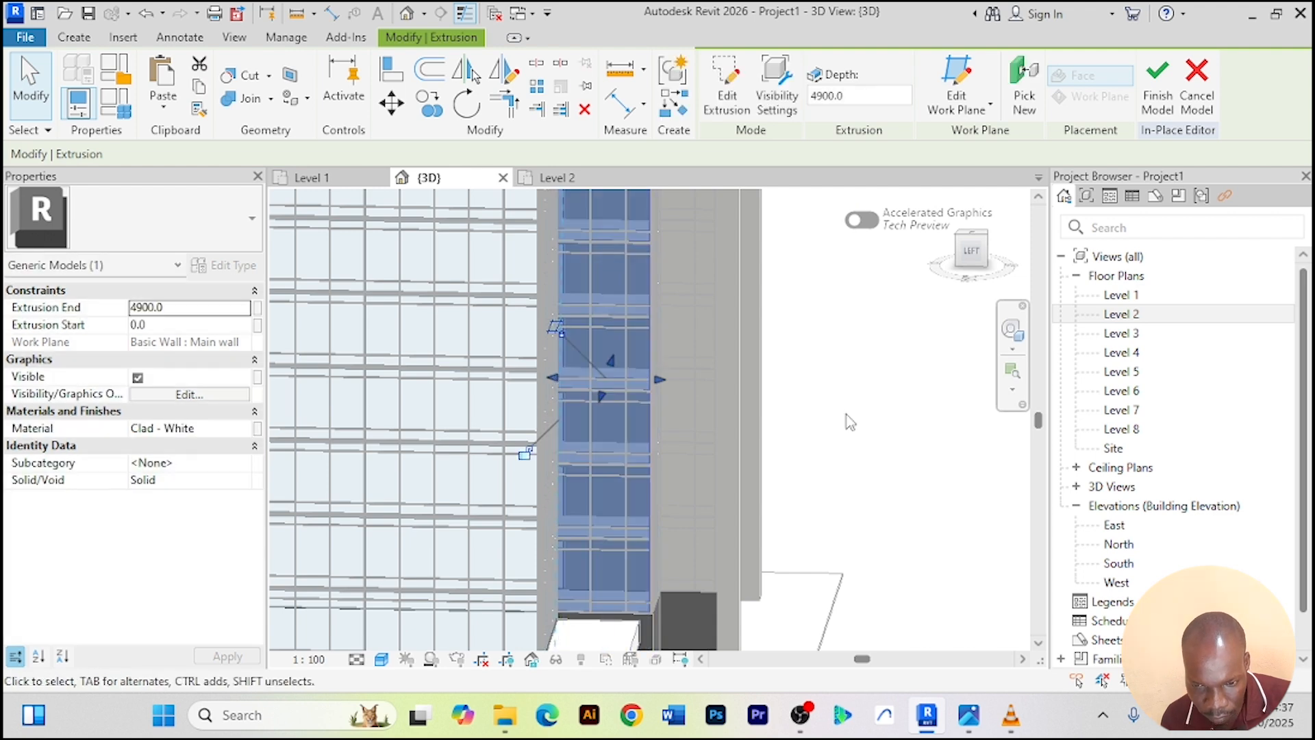
Pull the extrusion's front face outward past the middle bay, giving an extrusion start of -1078.4
scroll(850, 419, "down", 4)
scroll(746, 388, "up", 3)
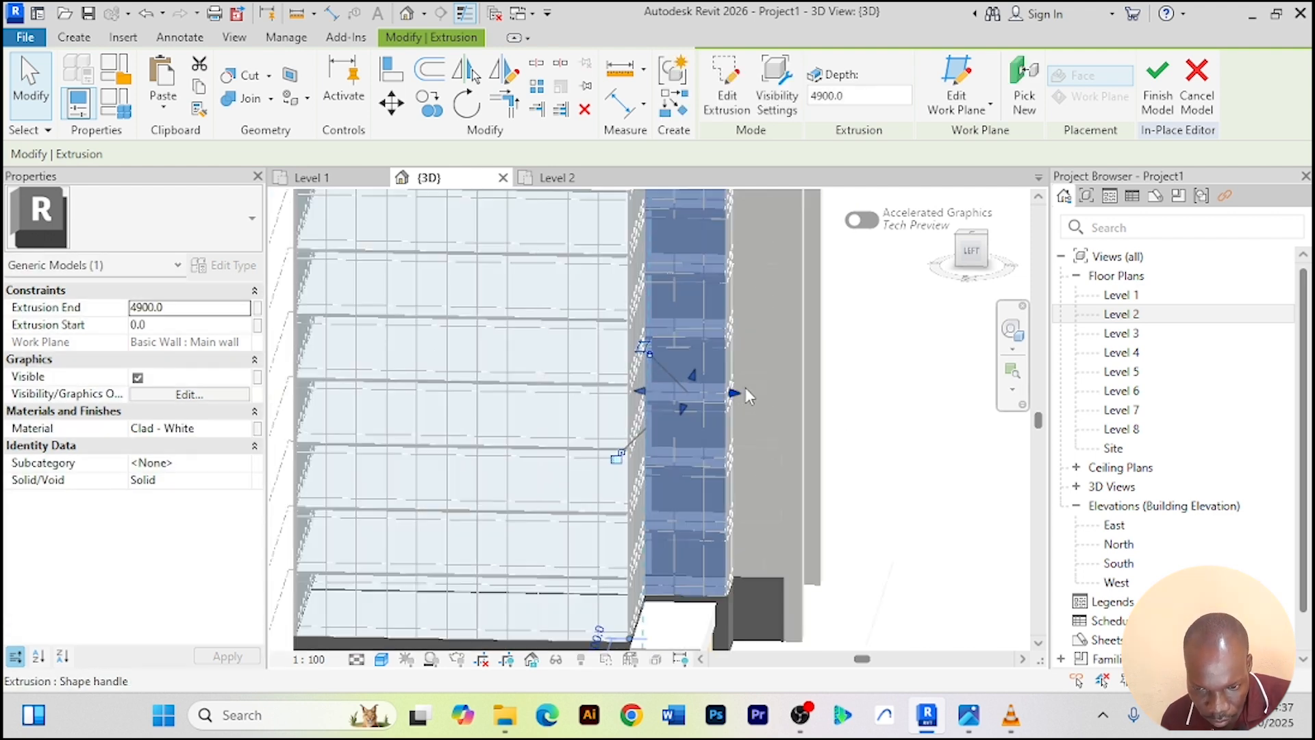
left_click_drag(758, 393, 750, 391)
scroll(849, 404, "down", 3)
middle_click_drag(850, 396, 678, 387, "shift")
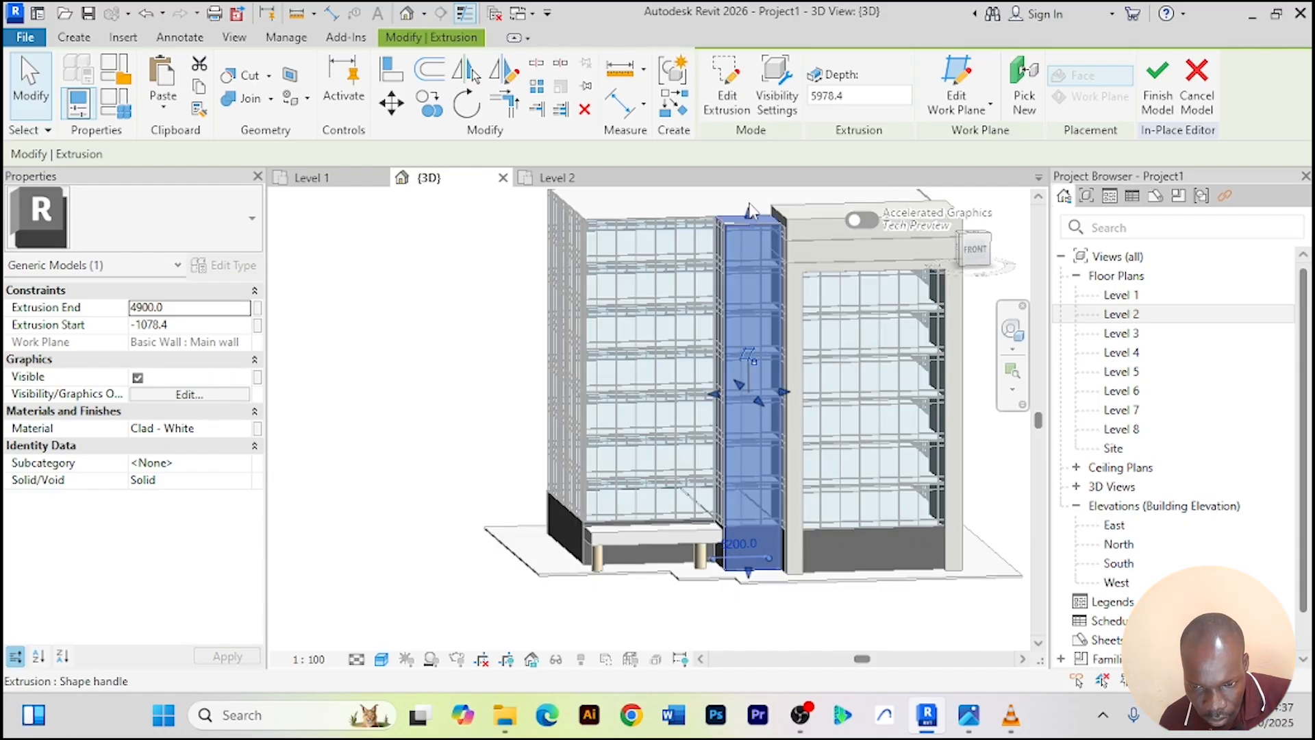
Adjust the block's top face, extend its left side beyond the middle bay's glazing, and finish the in-place model
left_click_drag(749, 204, 750, 216)
scroll(709, 383, "up", 2)
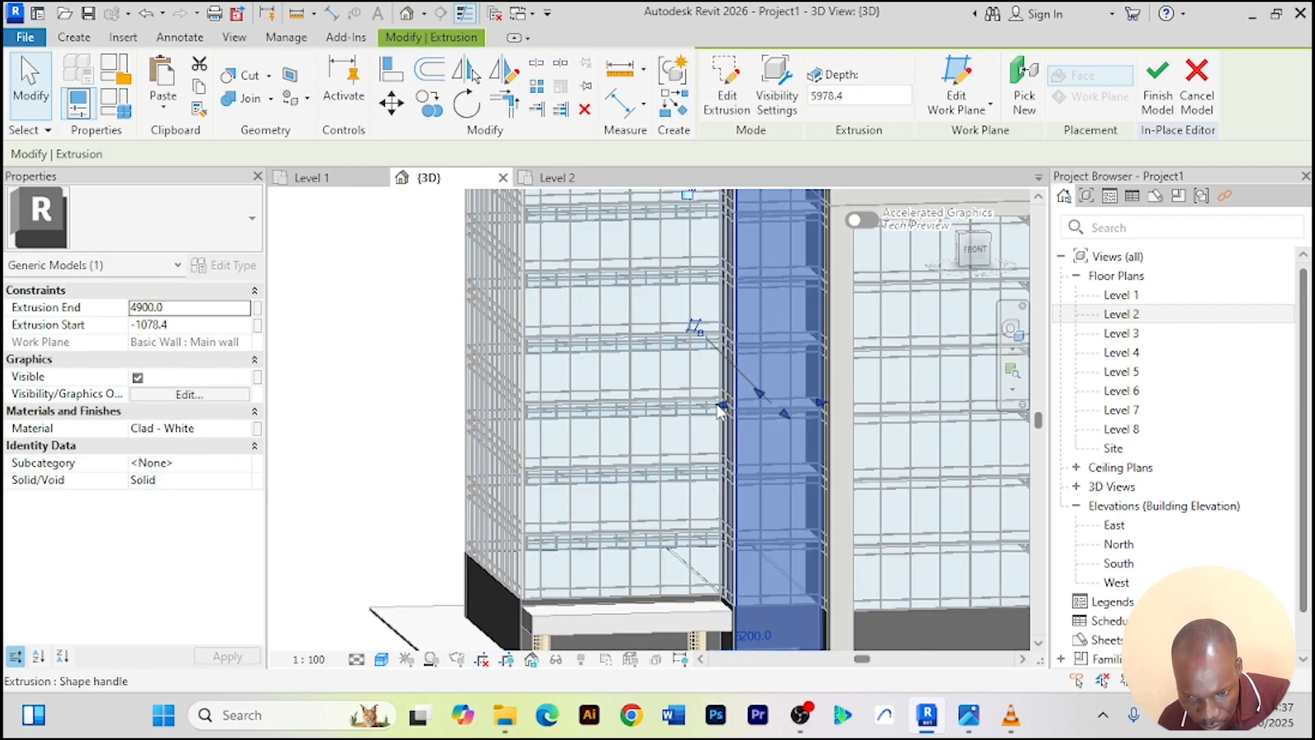
left_click_drag(720, 409, 703, 408)
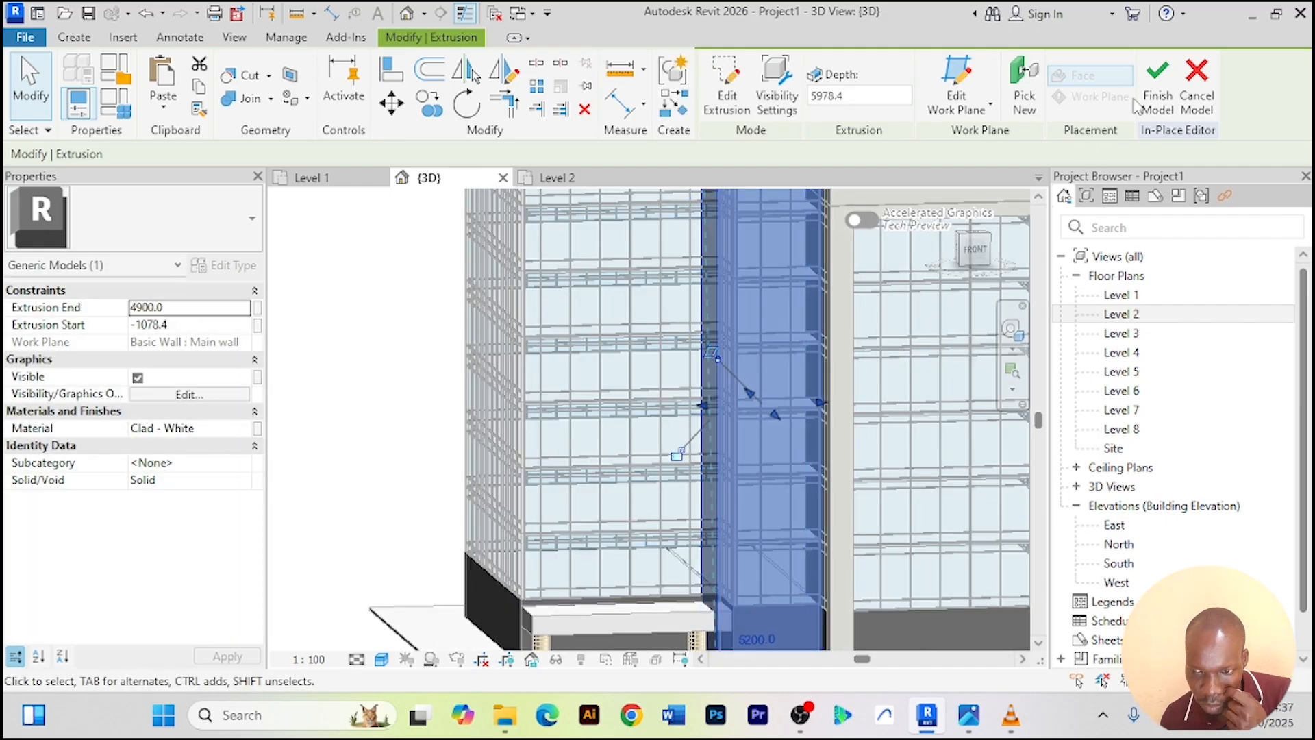
left_click(1159, 85)
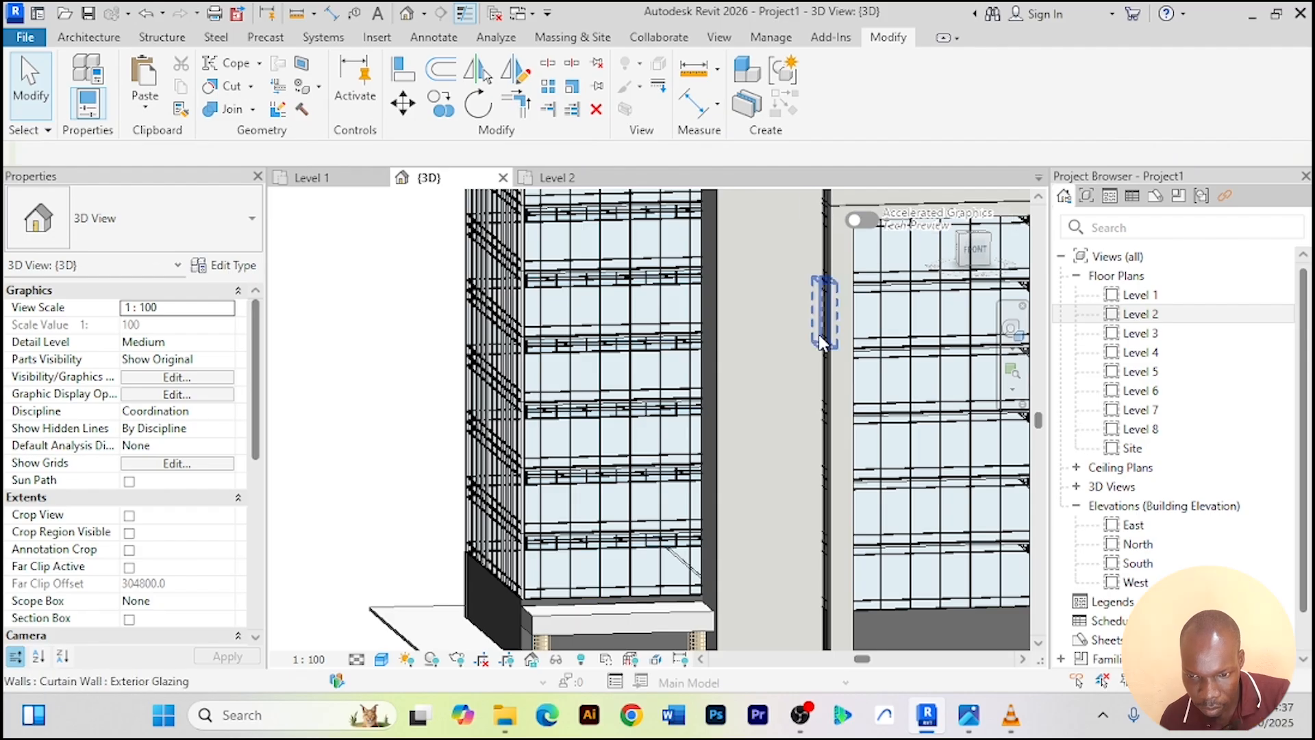
Examine the solid block over the middle bay against the rest of the building from the front and from oblique angles
mouse_move(815, 340)
middle_mouse_down("shift")
mouse_move(783, 546)
mouse_move(852, 617)
mouse_move(953, 601)
mouse_move(885, 554)
mouse_move(907, 610)
mouse_move(845, 605)
middle_mouse_up("shift")
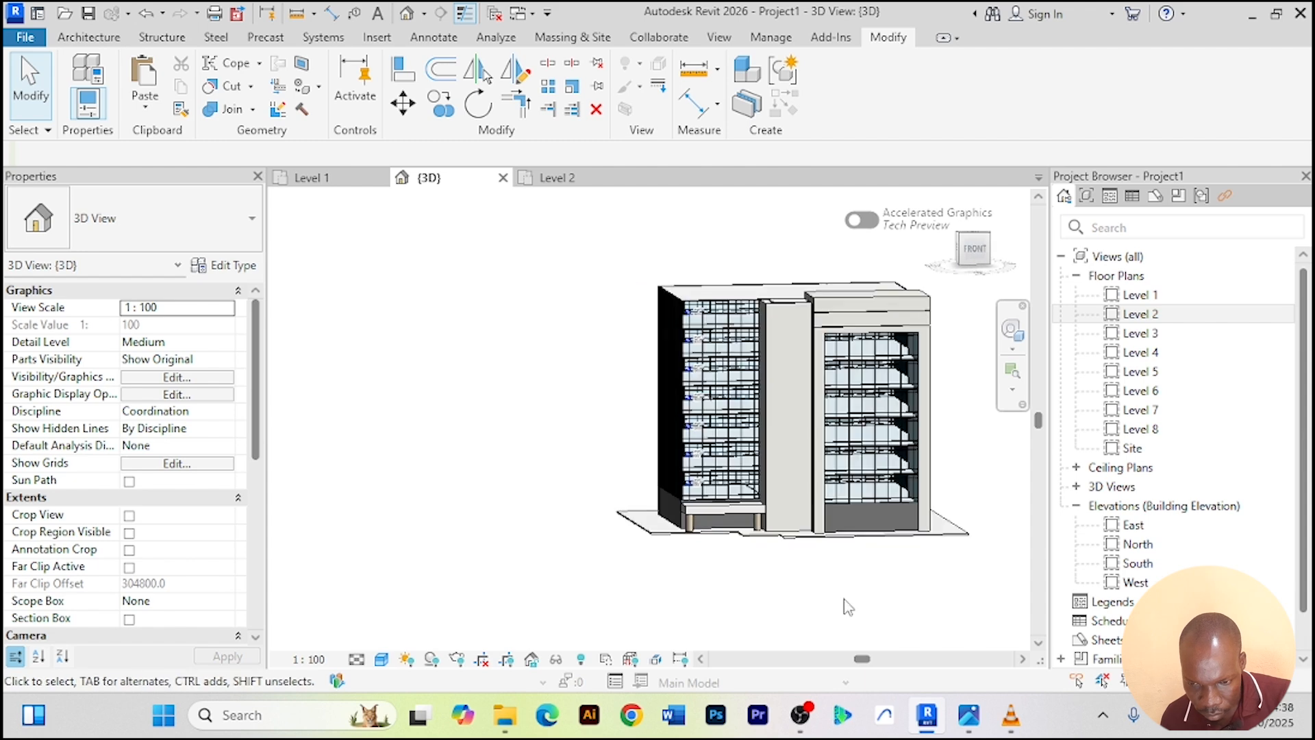
scroll(830, 586, "up", 3)
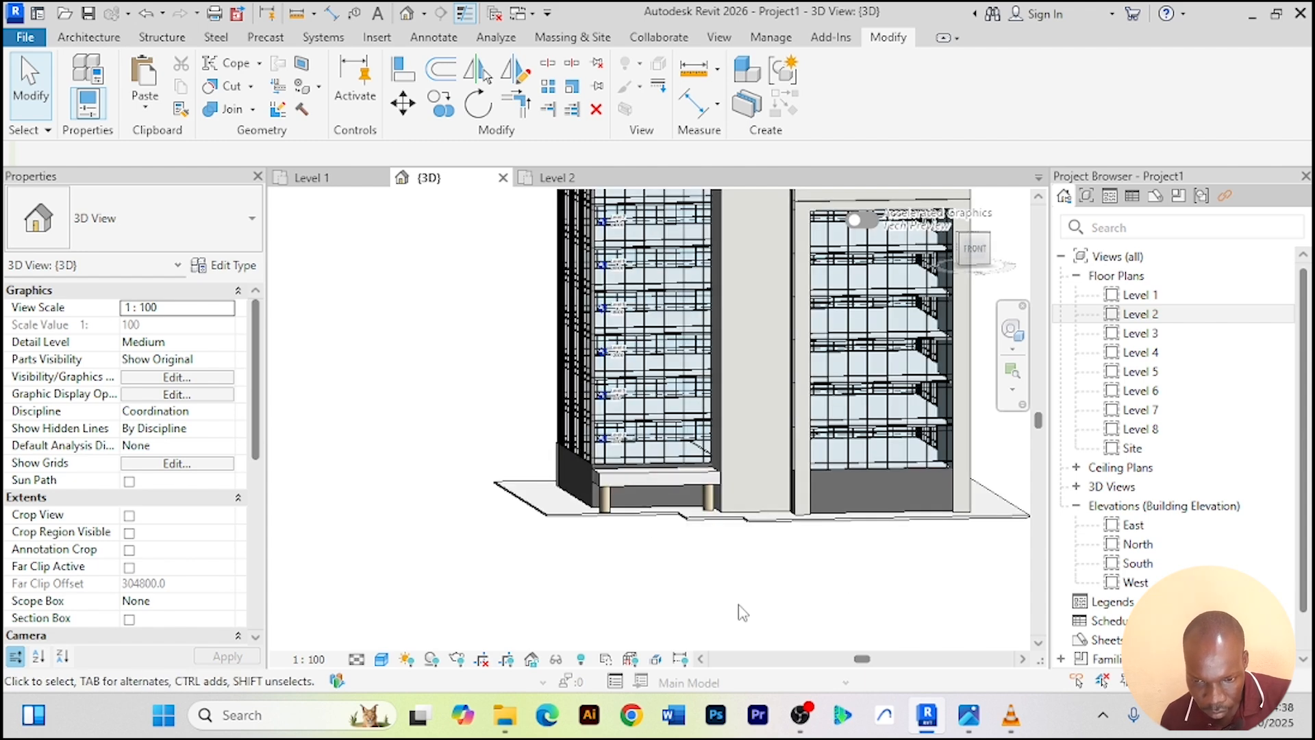
mouse_move(799, 595)
middle_mouse_down()
mouse_move(719, 610)
mouse_move(705, 630)
middle_mouse_up()
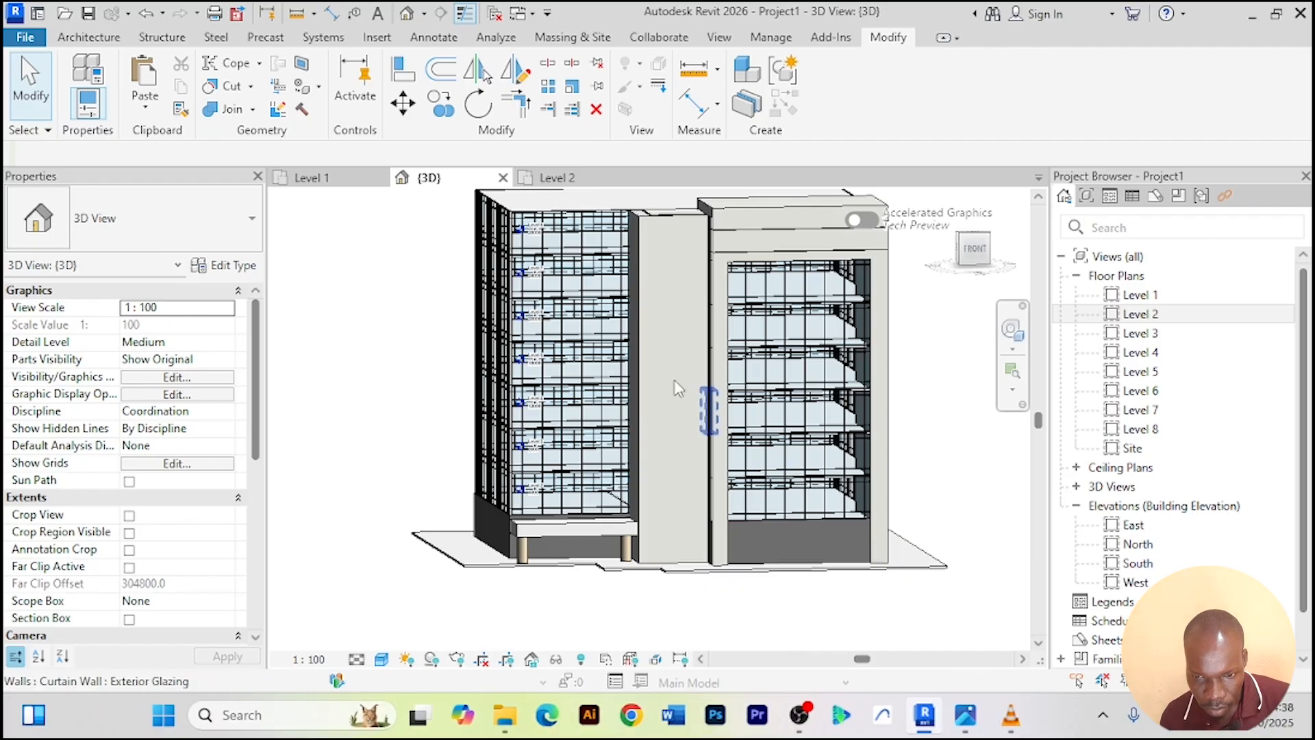
scroll(655, 284, "up", 5)
scroll(658, 282, "down", 6)
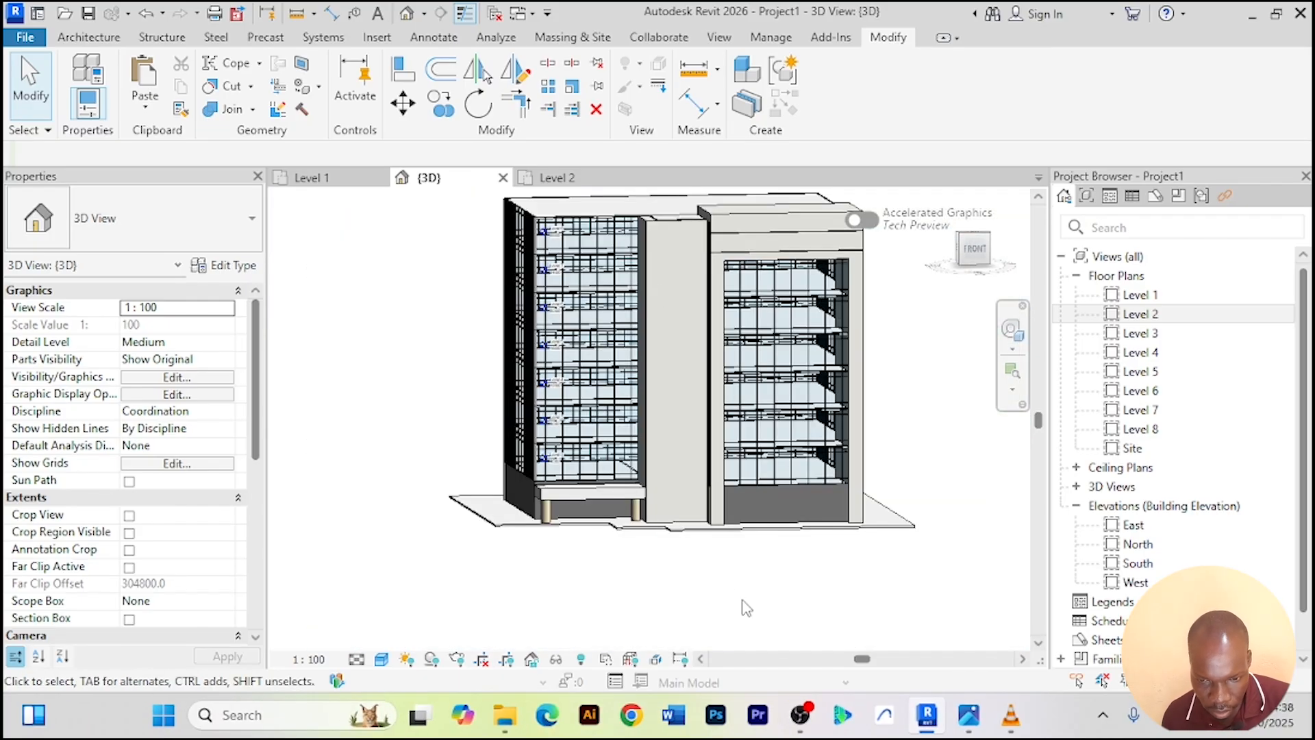
middle_click_drag(713, 617, 842, 613, "shift")
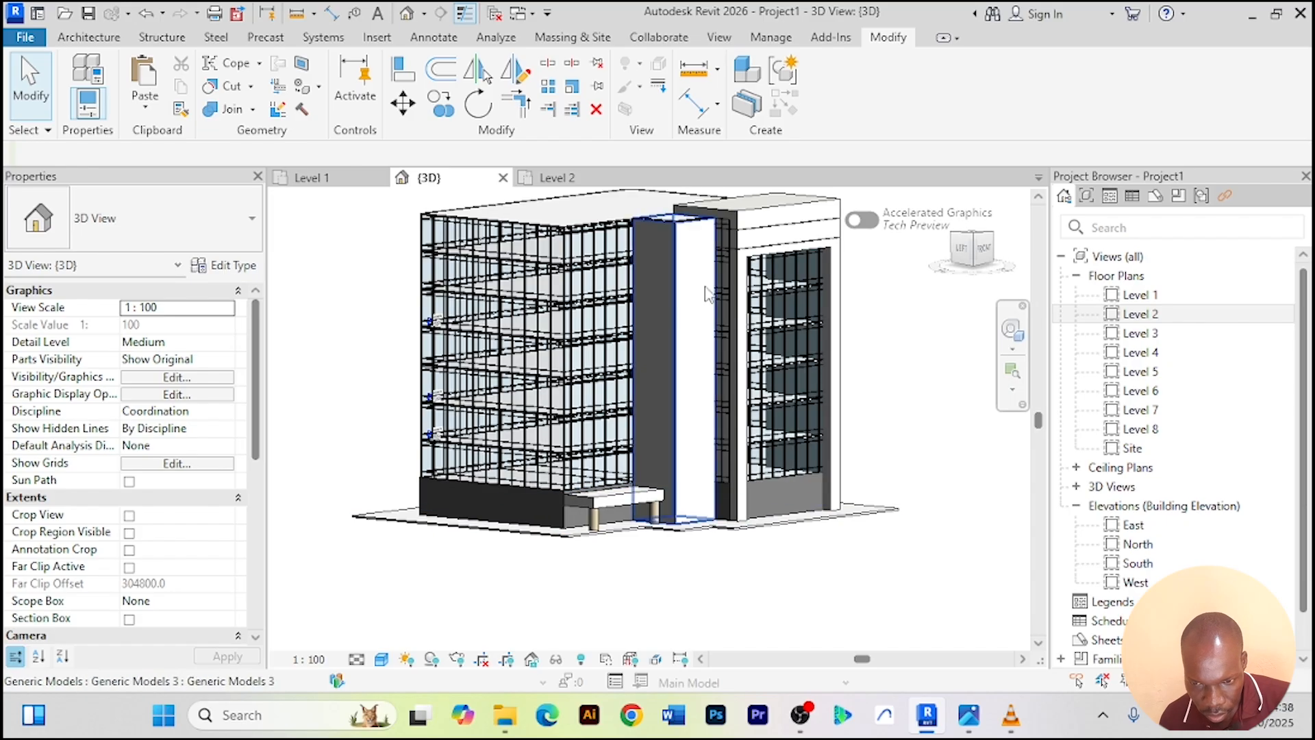
Open the sketch of the middle-bay block's extrusion for in-place editing from the front view
scroll(738, 225, "up", 4)
scroll(594, 237, "up", 1)
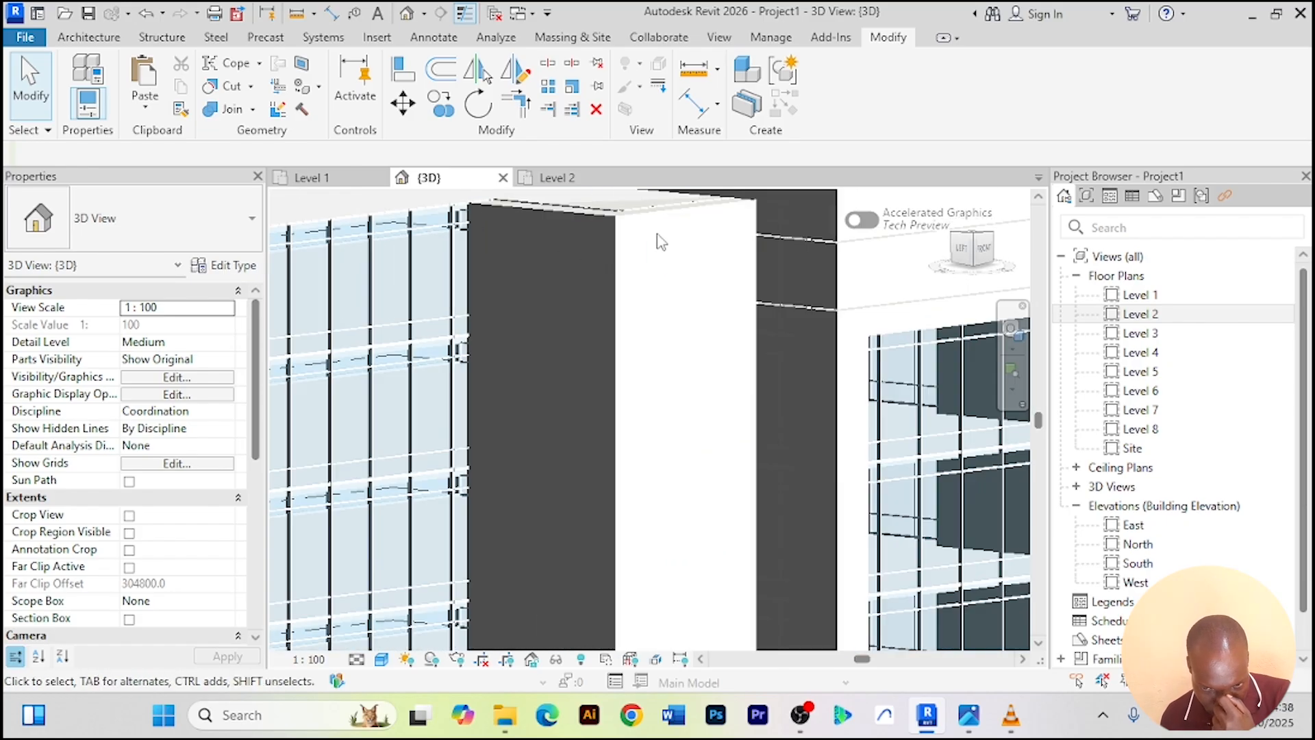
scroll(645, 254, "down", 3)
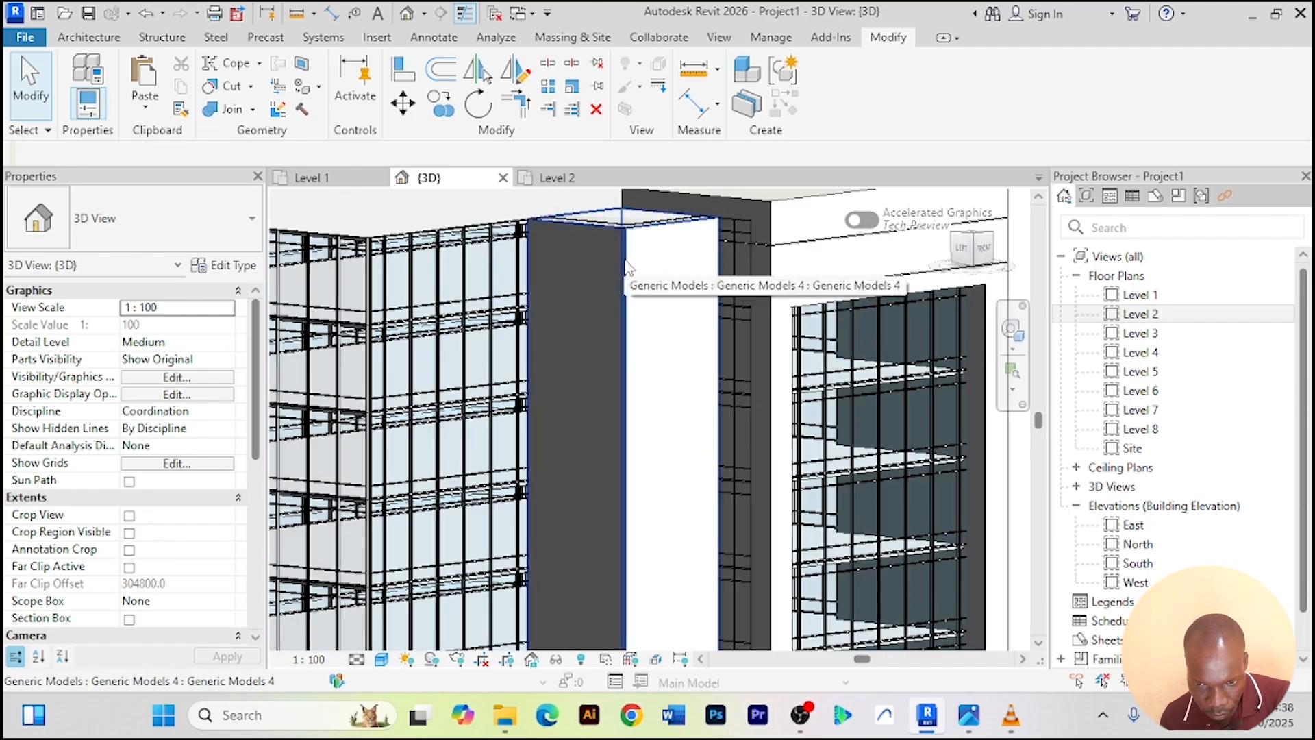
left_click(653, 289)
scroll(655, 302, "down", 2)
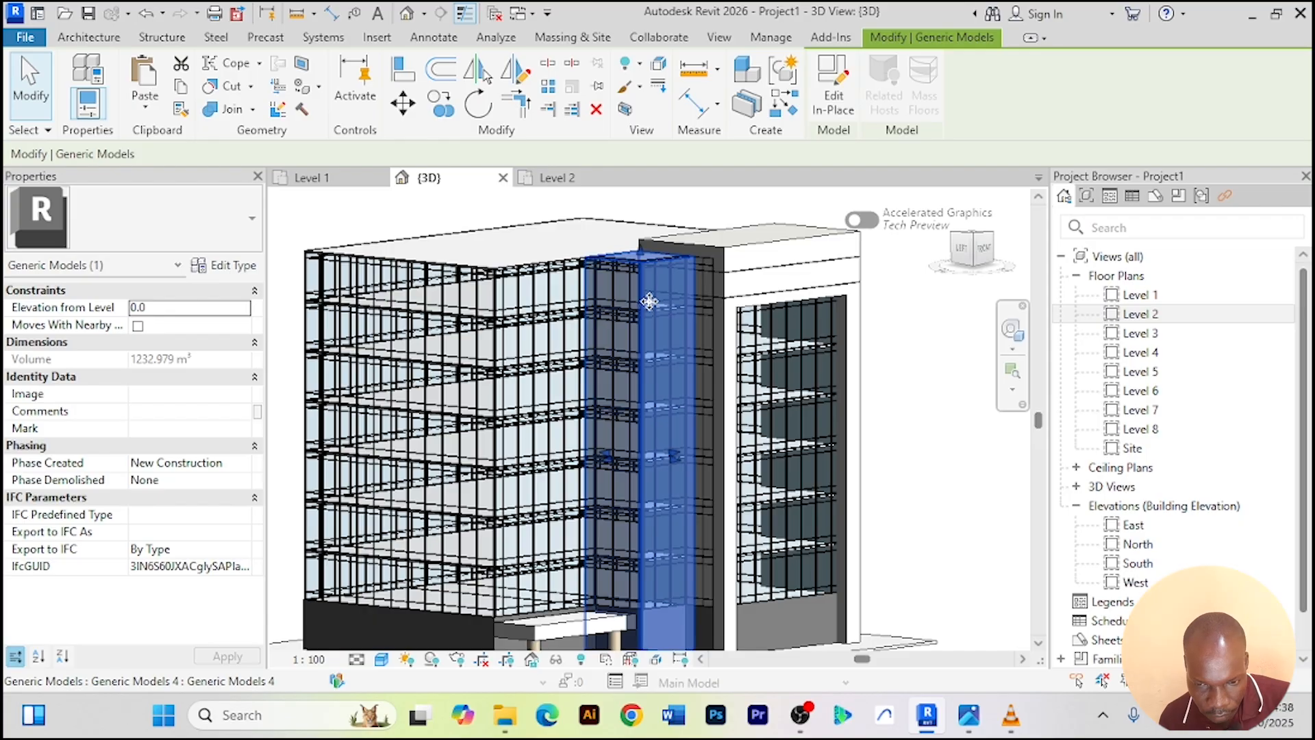
scroll(654, 308, "up", 2)
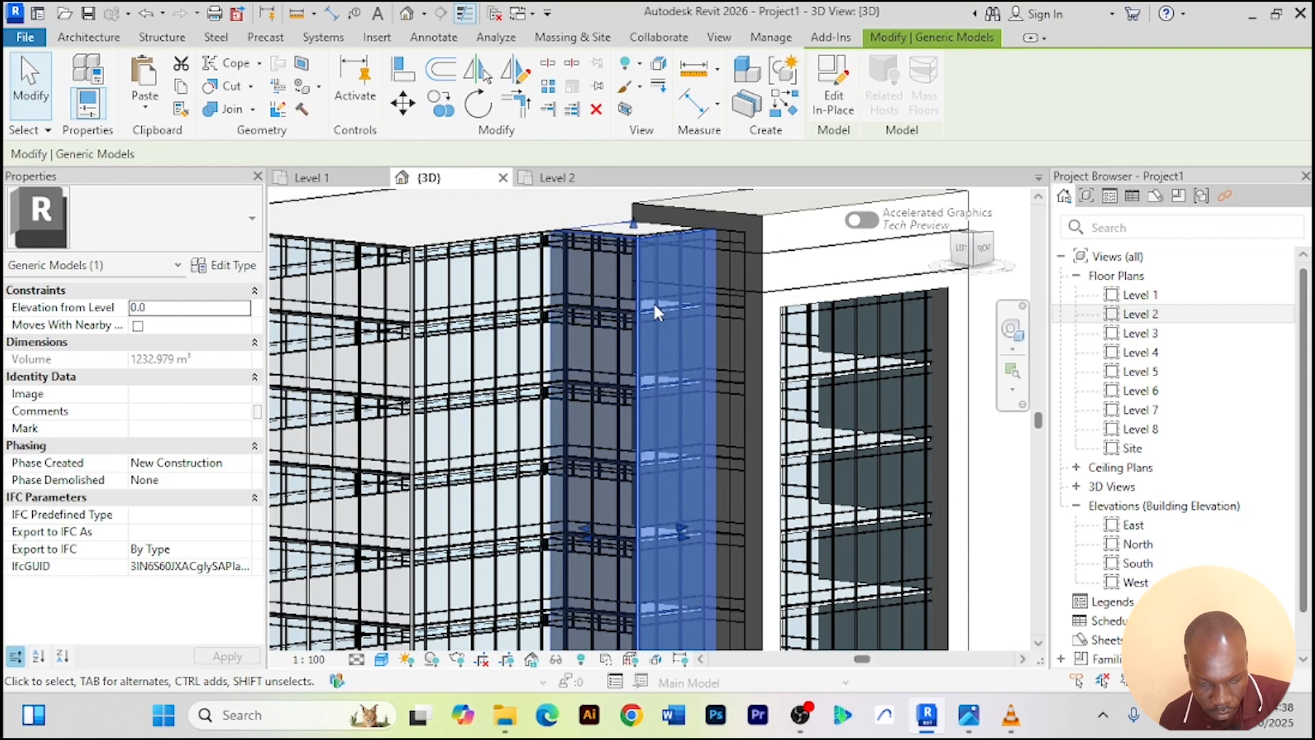
middle_click_drag(652, 302, 545, 299, "shift")
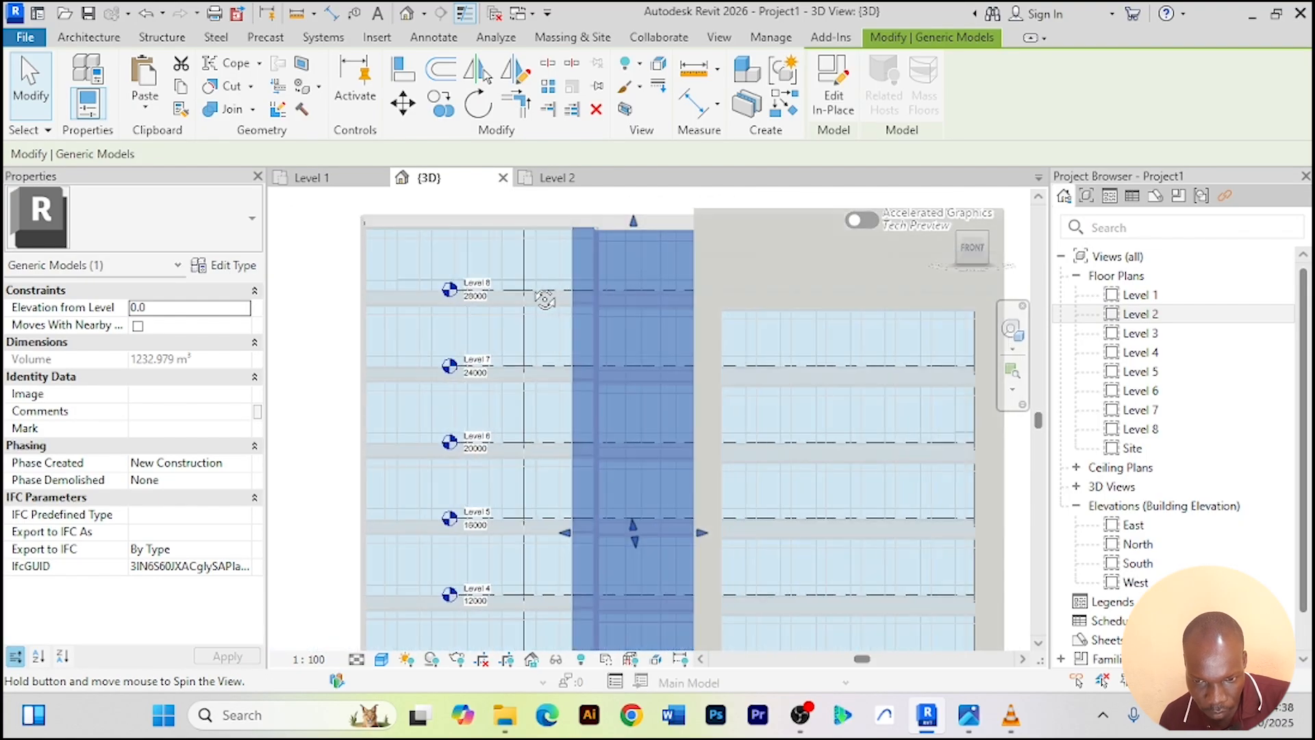
scroll(626, 283, "down", 2)
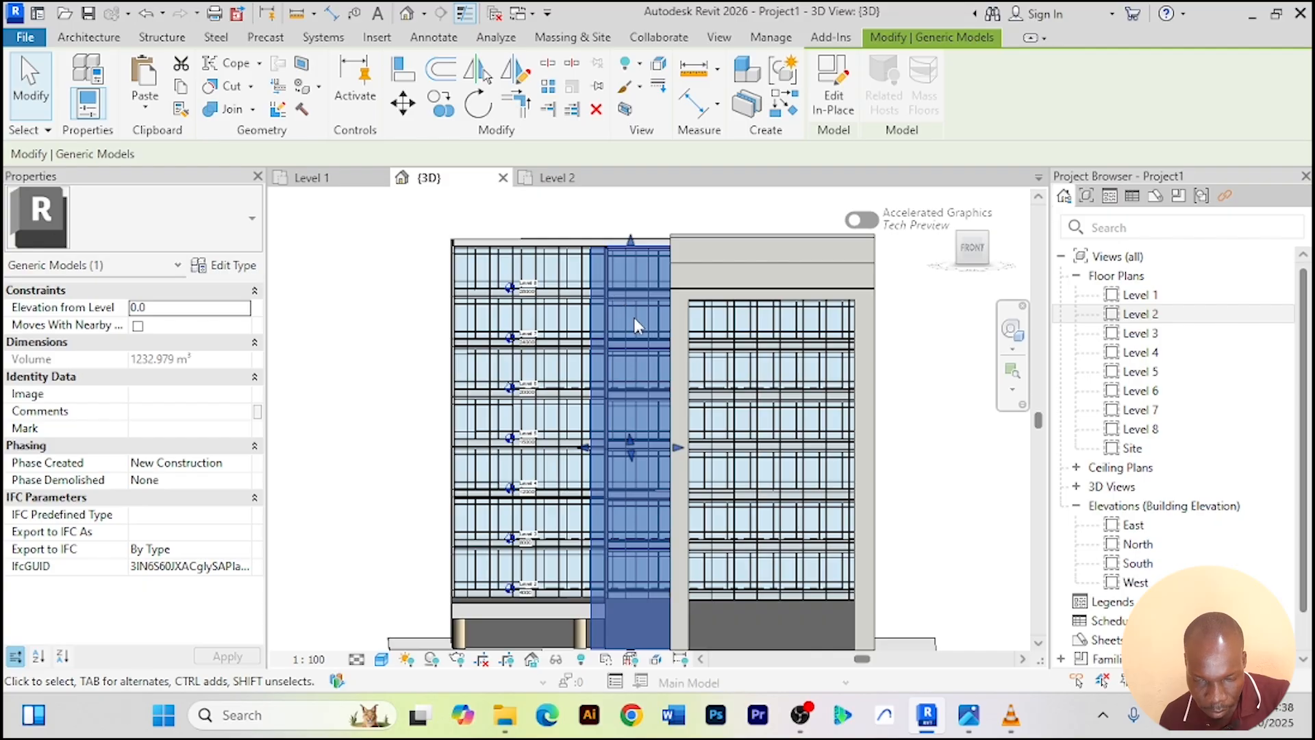
scroll(643, 327, "up", 3)
scroll(644, 318, "down", 2)
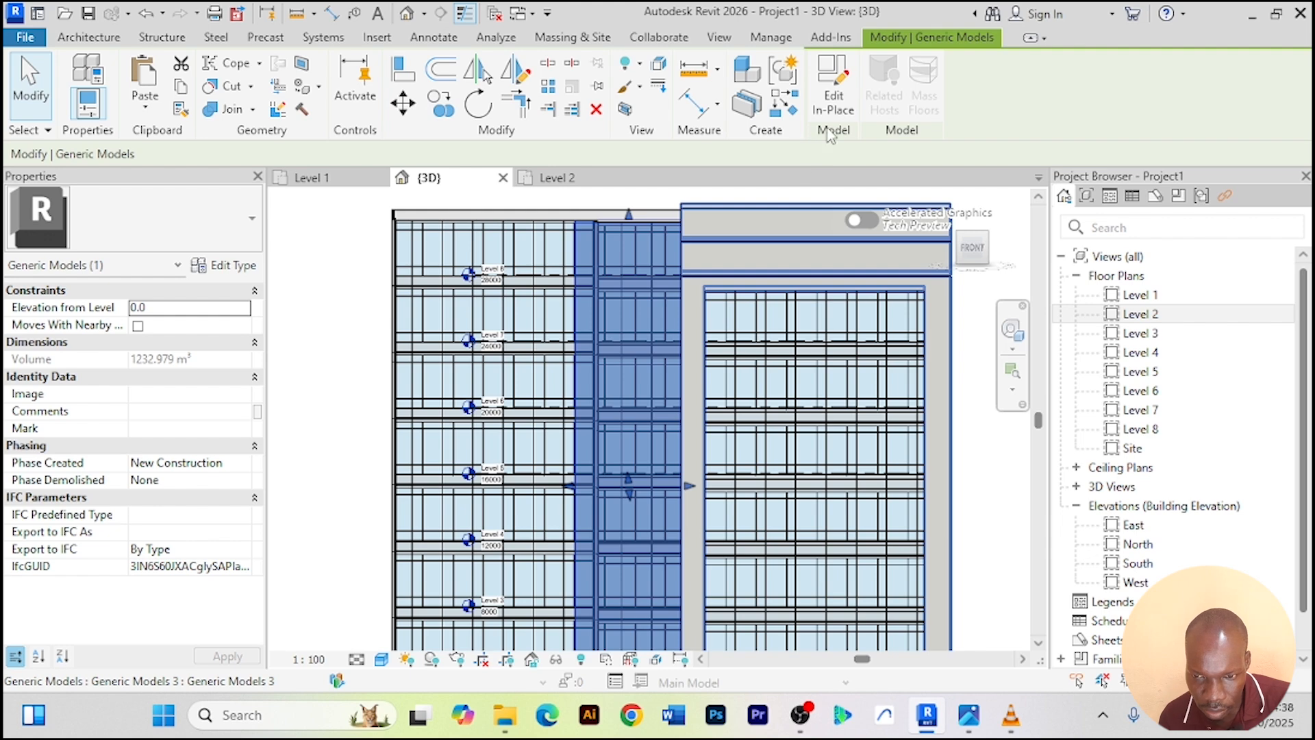
left_click(837, 103)
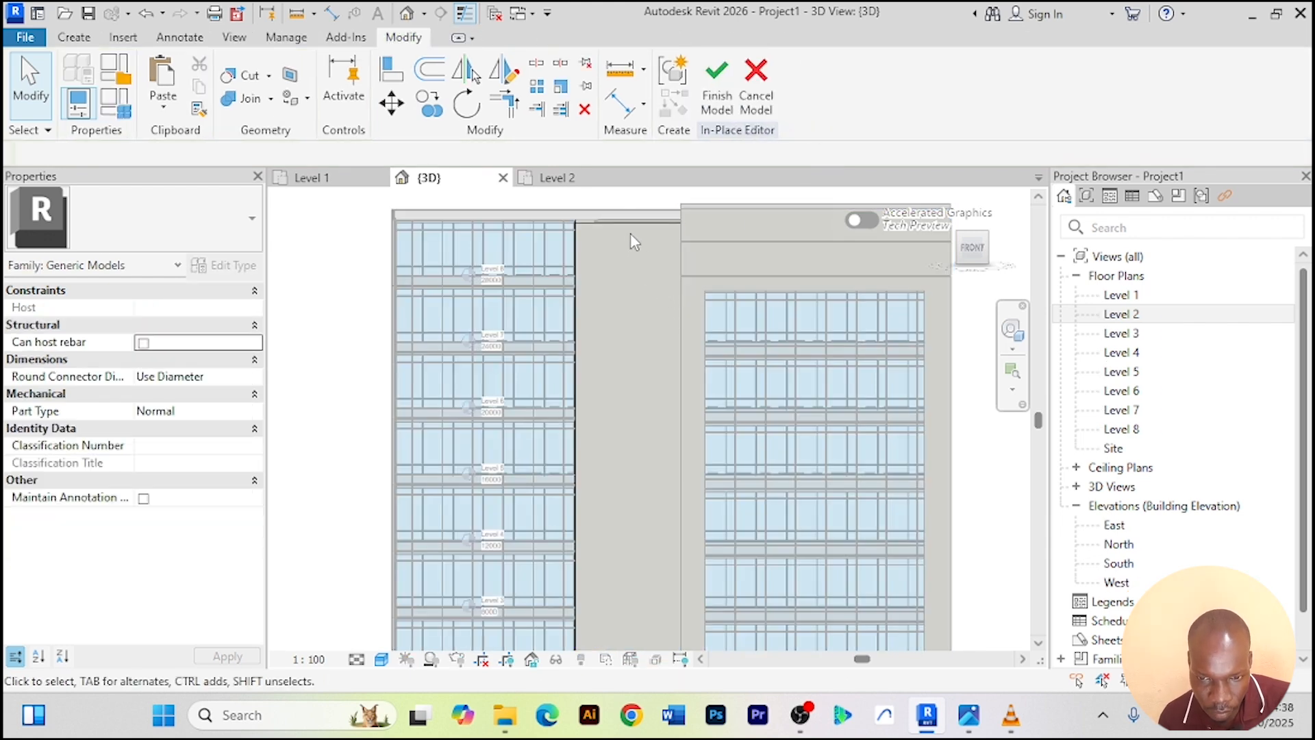
left_click(631, 230)
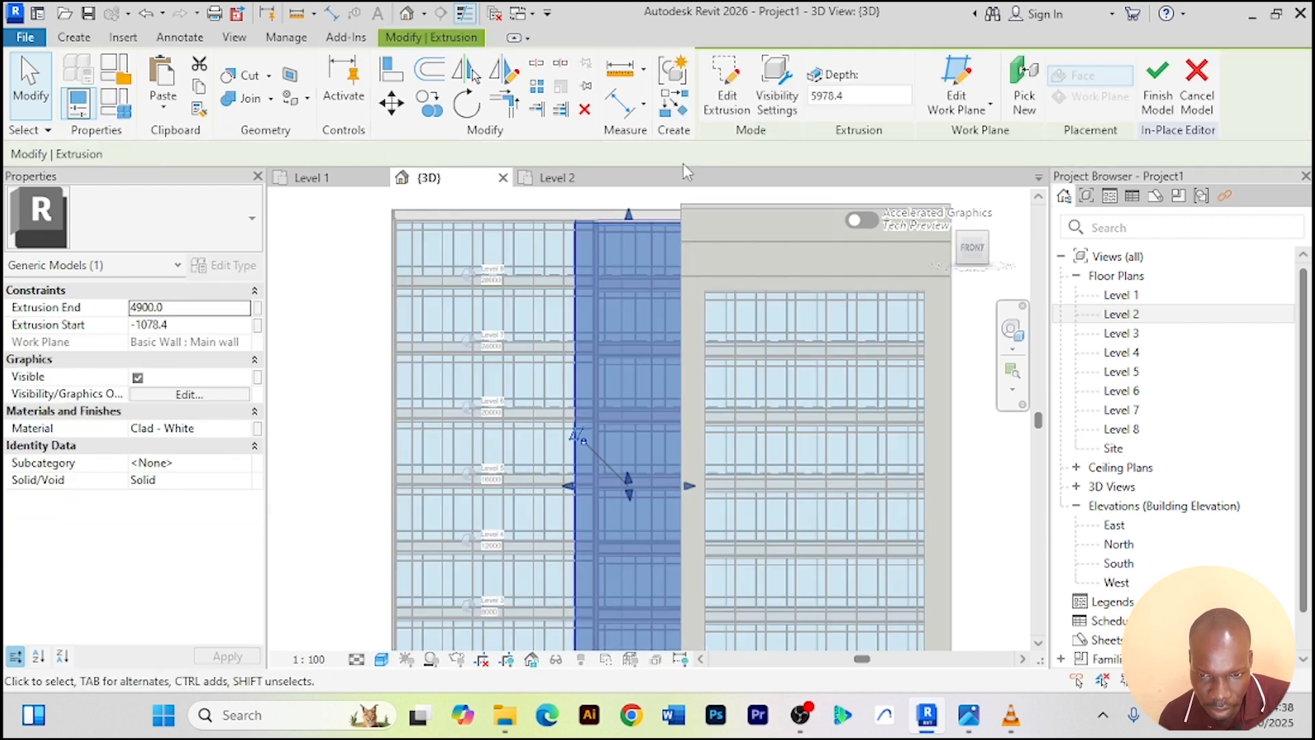
left_click(725, 106)
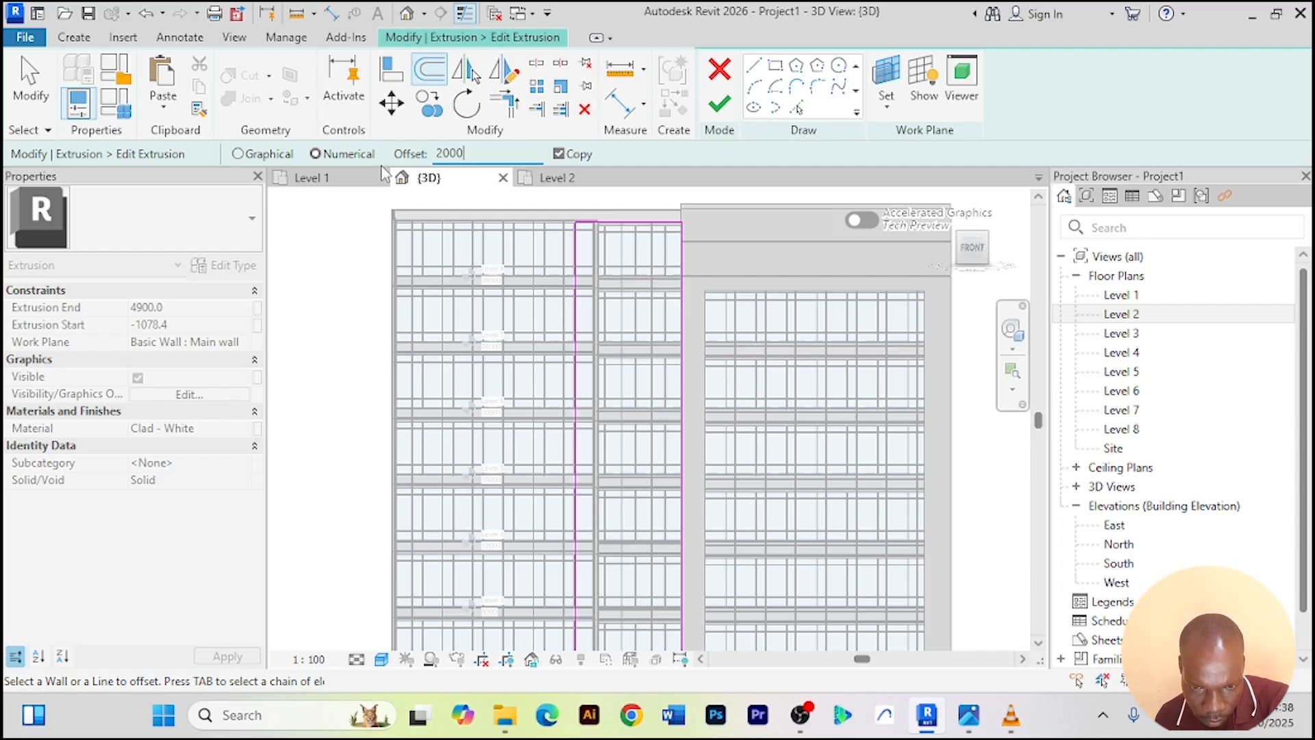
Offset a copy of the block outline's top edge 2000 downward, and pair that line with a 50 offset copy as the first groove
scroll(615, 241, "up", 3)
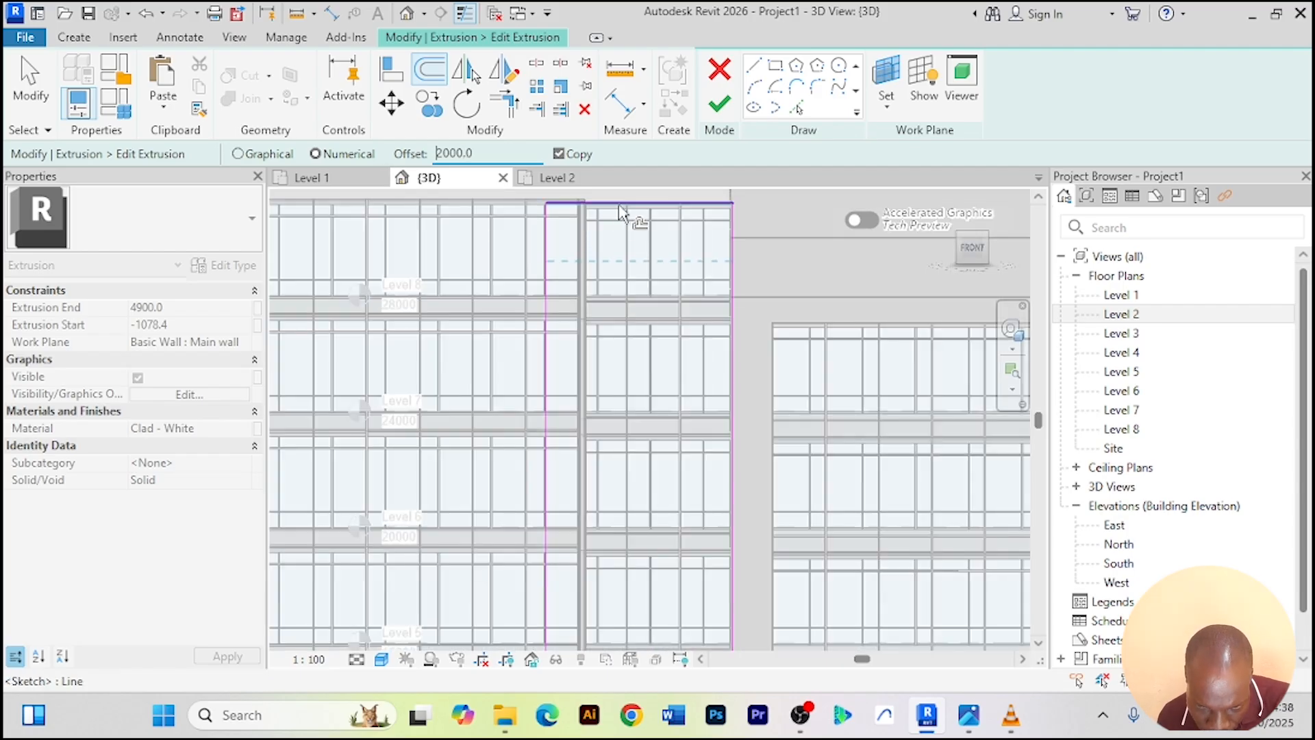
left_click(623, 209)
left_click_drag(419, 167, 278, 178)
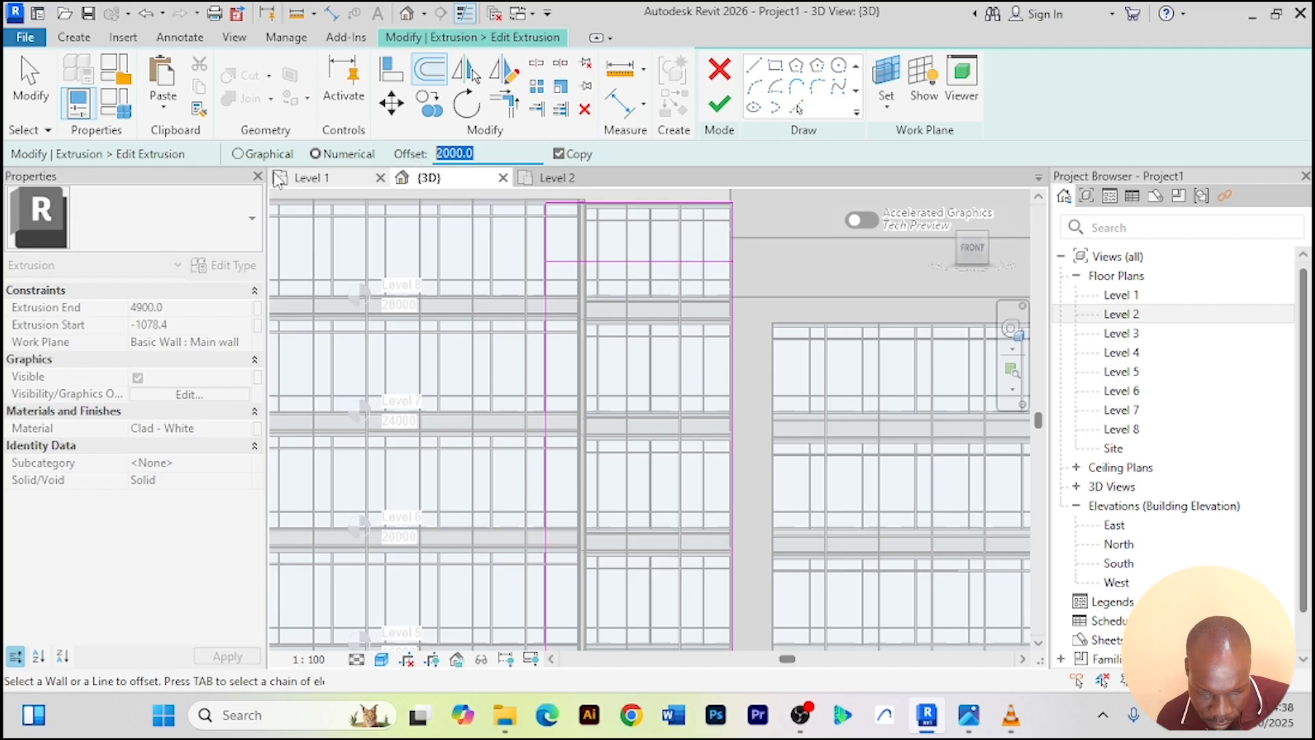
type("50")
scroll(574, 354, "up", 3)
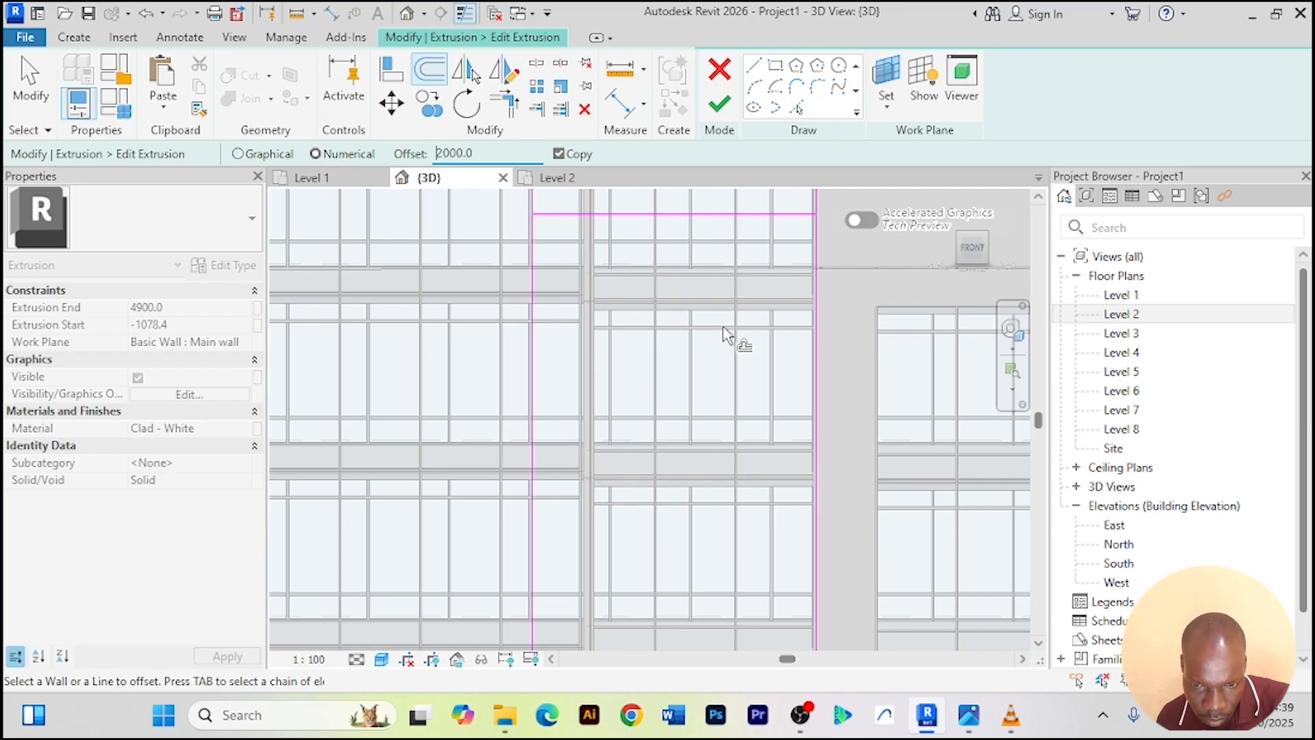
Add three more groove line pairs below the first, copying lines with alternating offsets of 2000 and 50
left_click(640, 219)
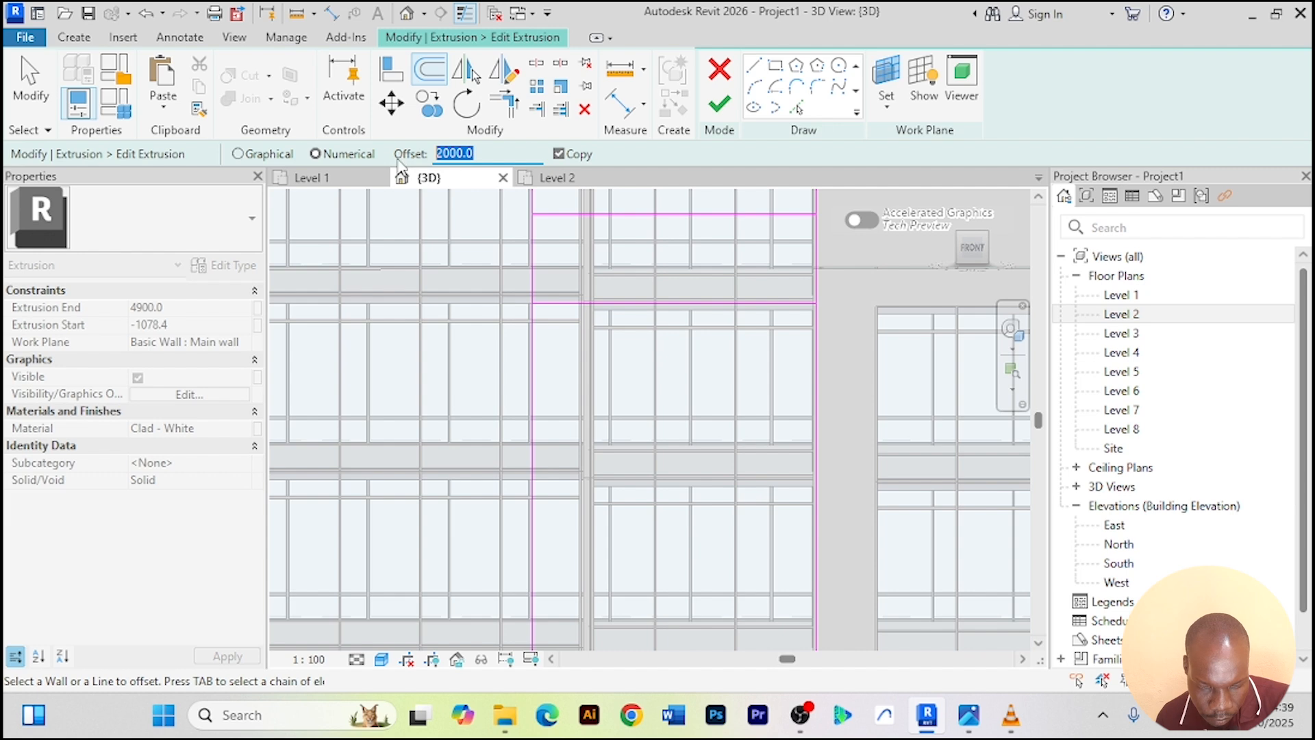
type("50")
key("Return")
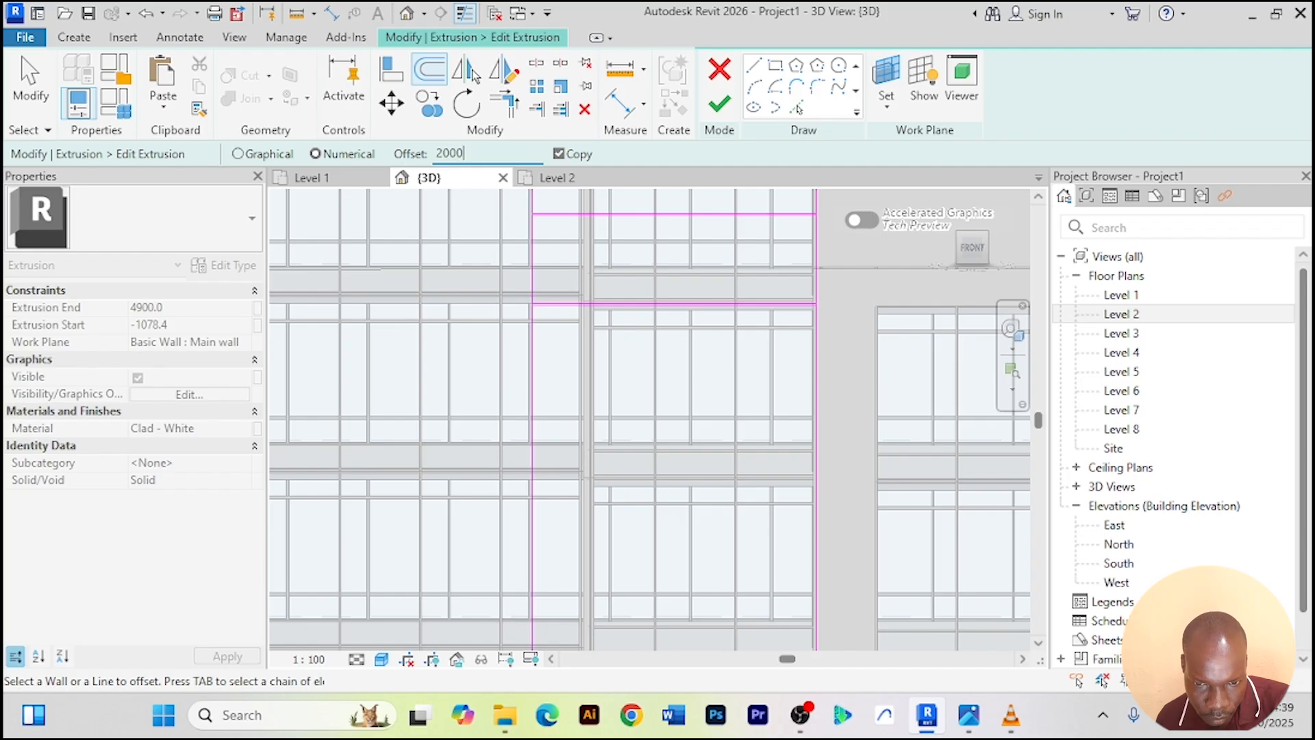
key("Return")
left_click(578, 305)
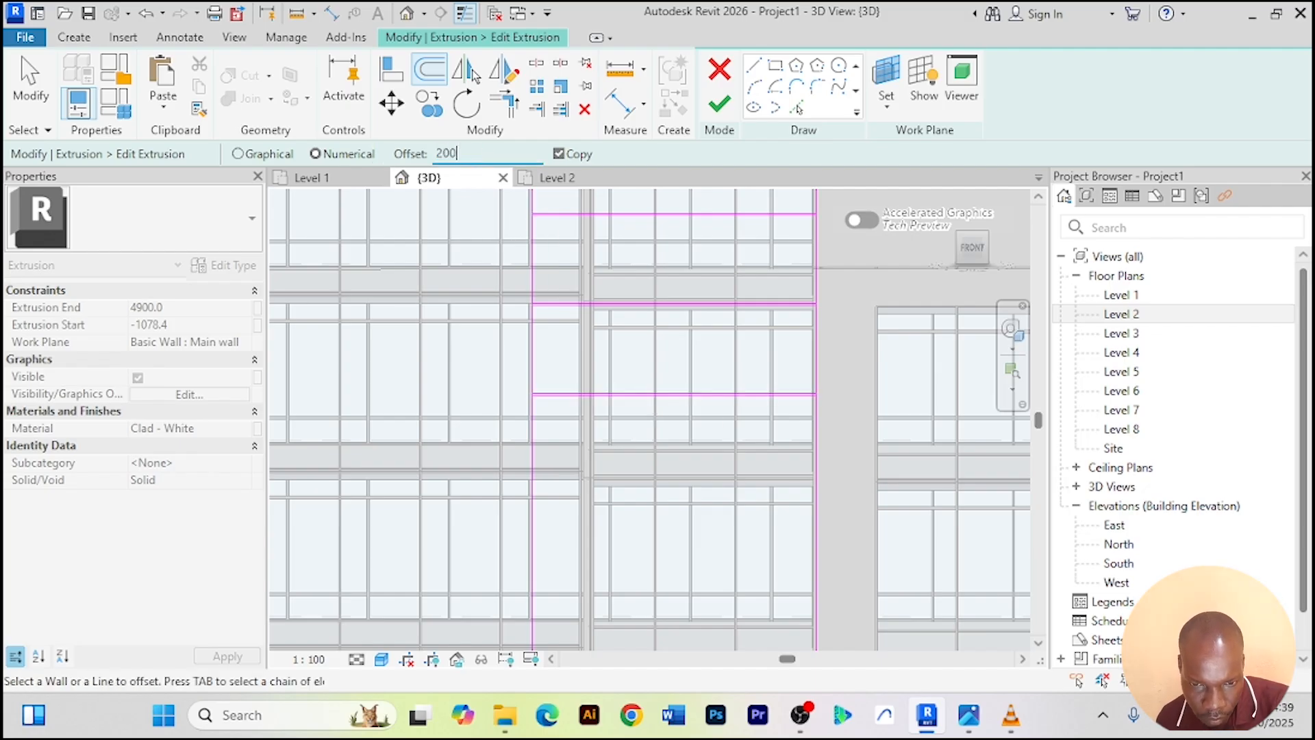
left_click(622, 487)
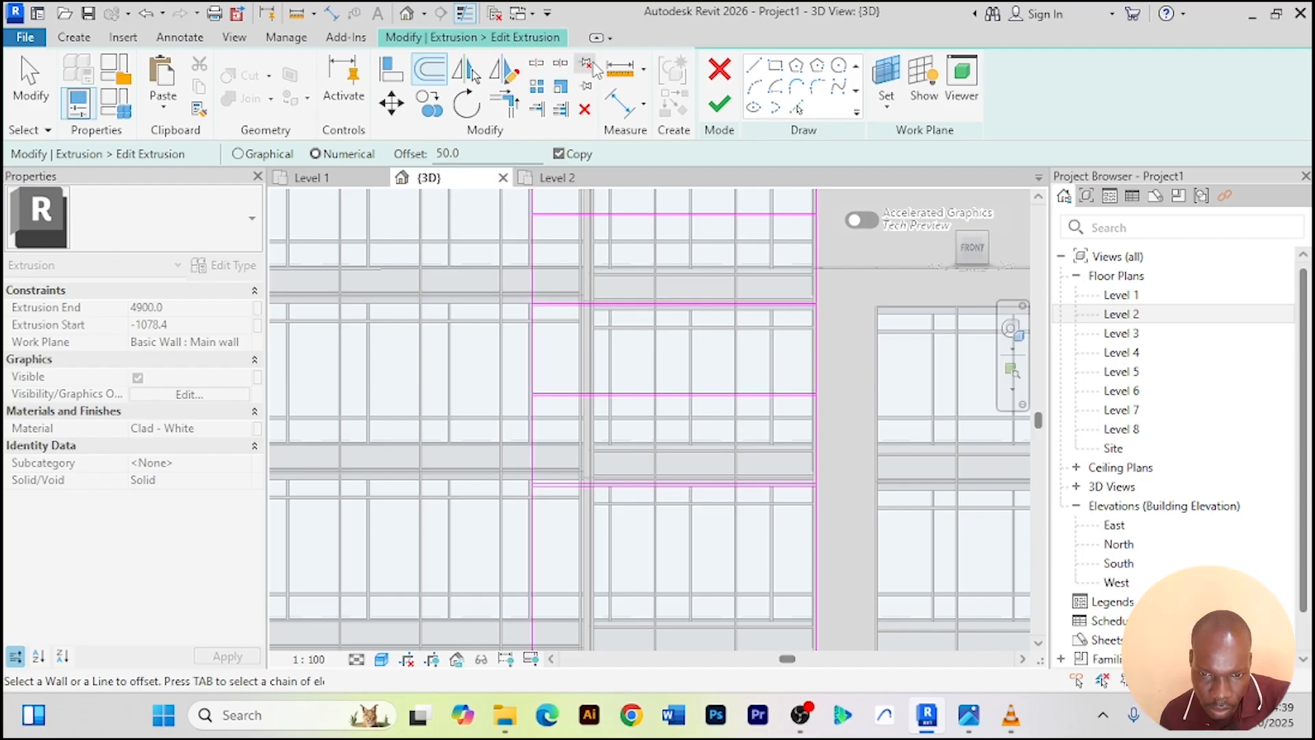
Split the outline's left edge between the two lines of the lowest groove
left_click(538, 65)
scroll(532, 499, "up", 6)
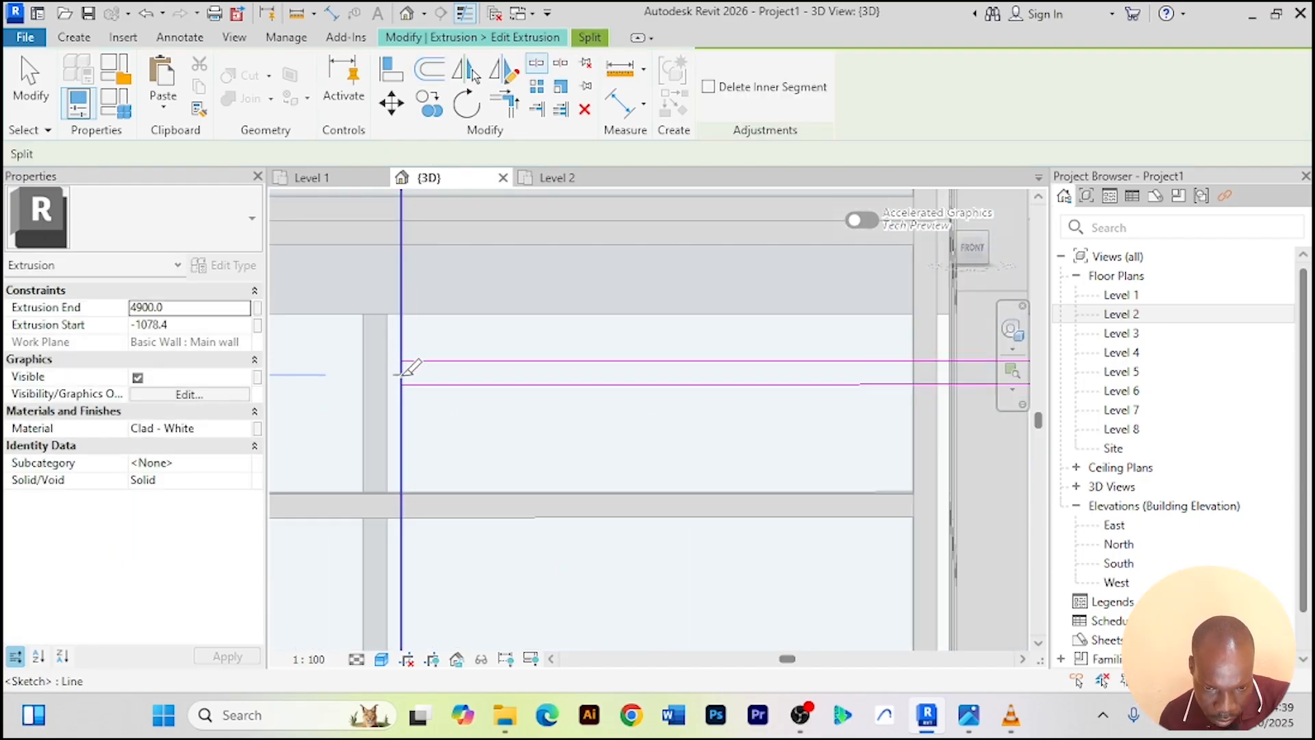
left_click(401, 375)
scroll(442, 352, "down", 2)
middle_click_drag(505, 344, 507, 327)
scroll(506, 326, "down", 2)
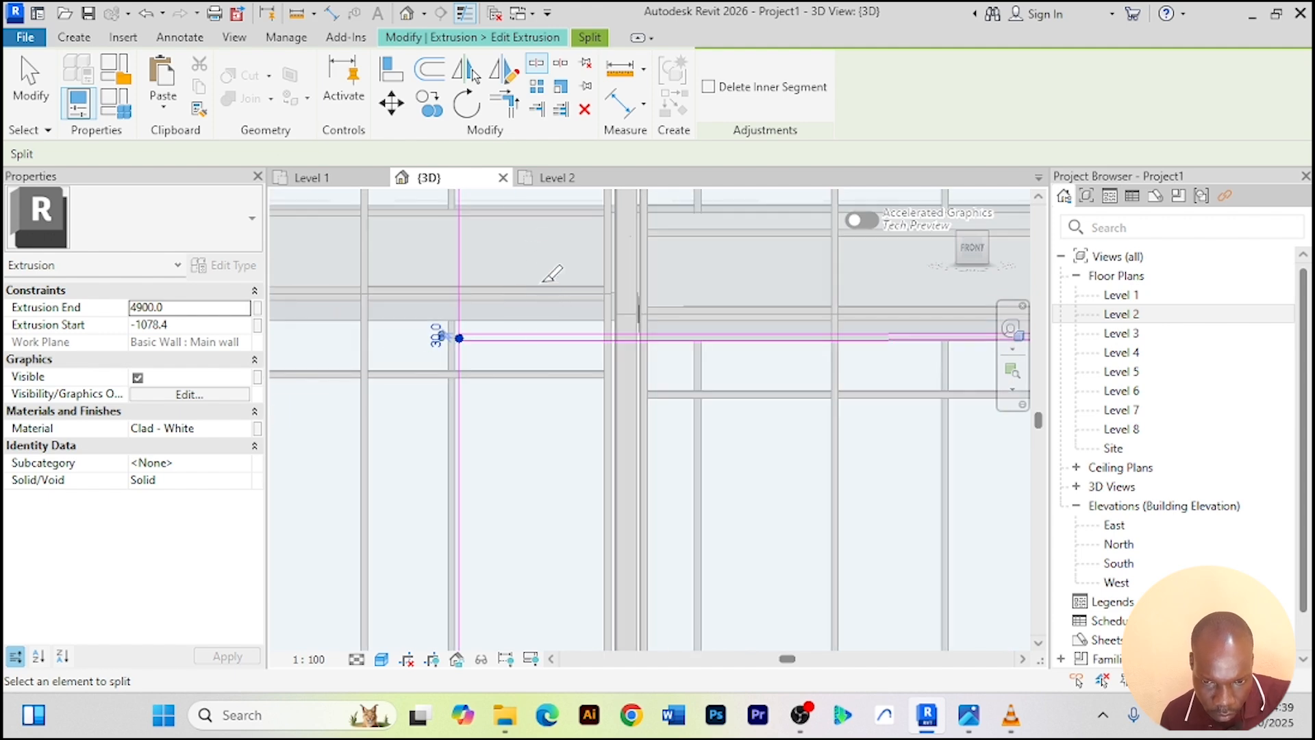
Split the outline's left edge between the two lines of the third groove from the top
mouse_move(552, 274)
middle_mouse_down()
mouse_move(596, 431)
mouse_move(585, 555)
middle_mouse_up()
scroll(473, 299, "up", 2)
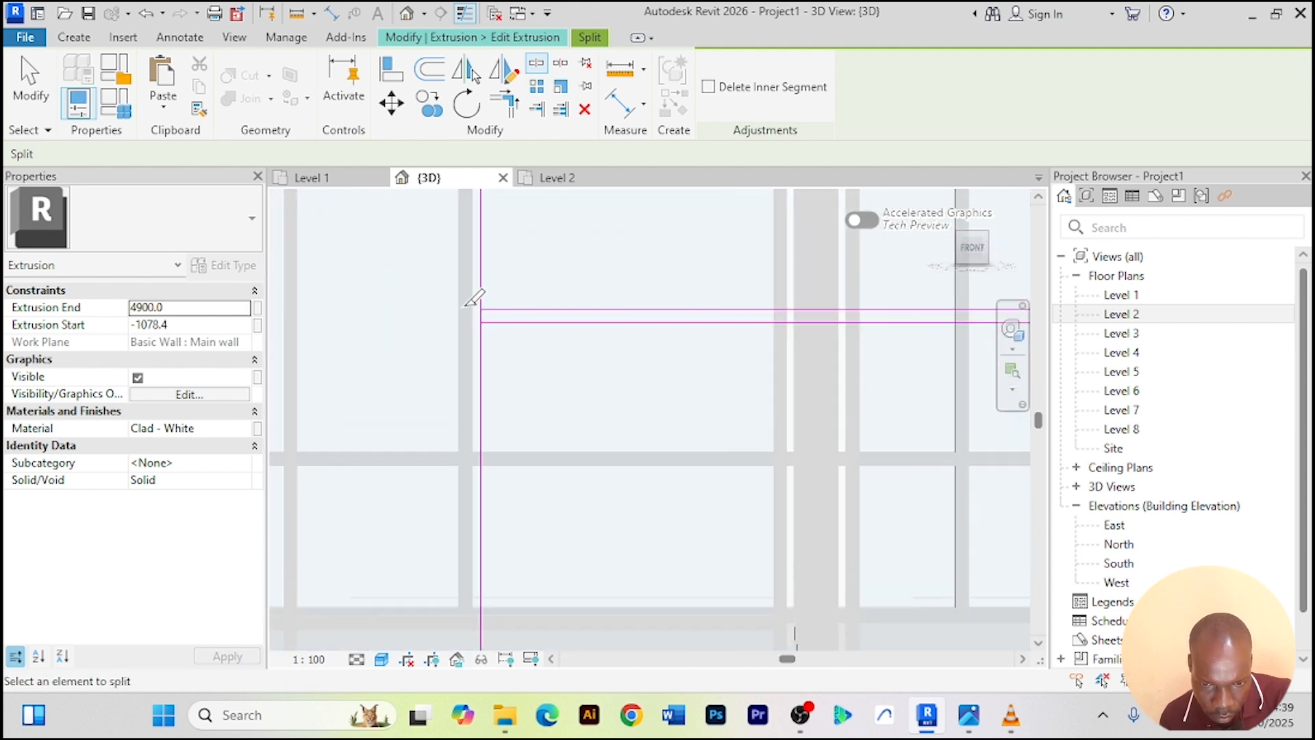
scroll(468, 301, "up", 2)
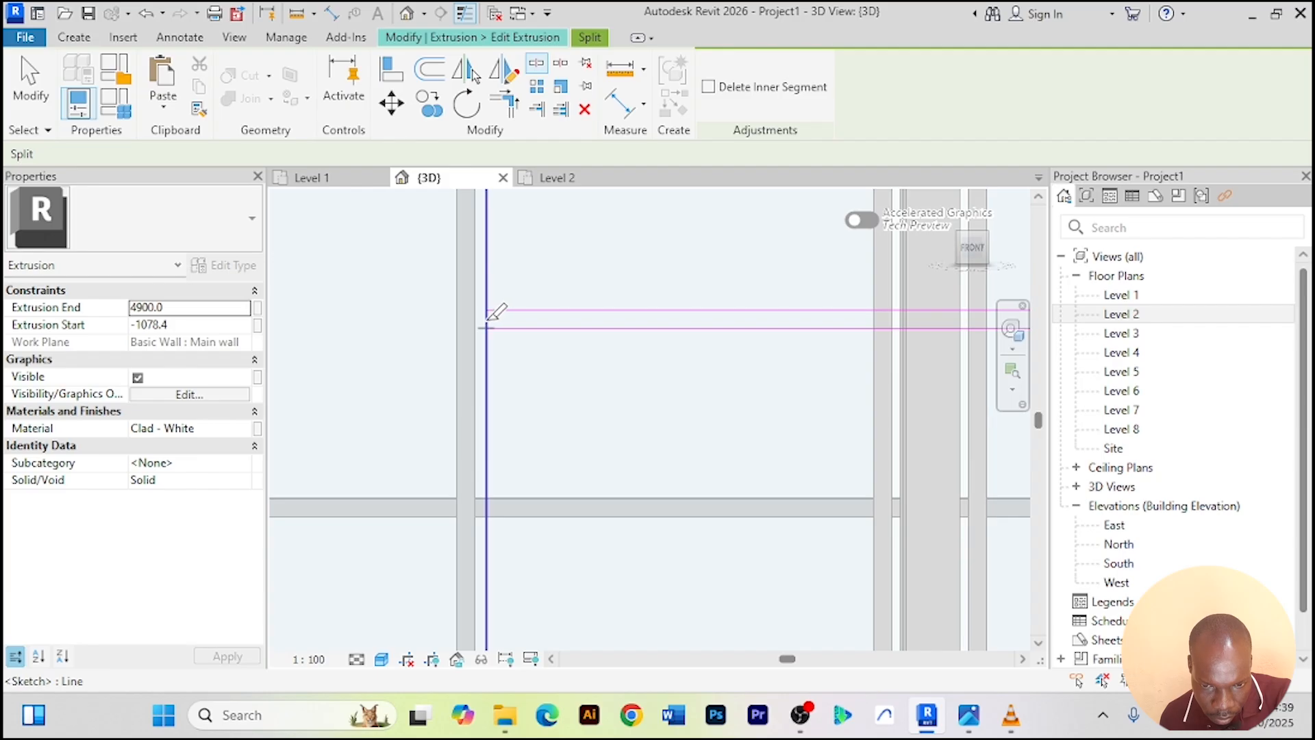
scroll(486, 318, "up", 3)
left_click(491, 315)
scroll(522, 281, "down", 4)
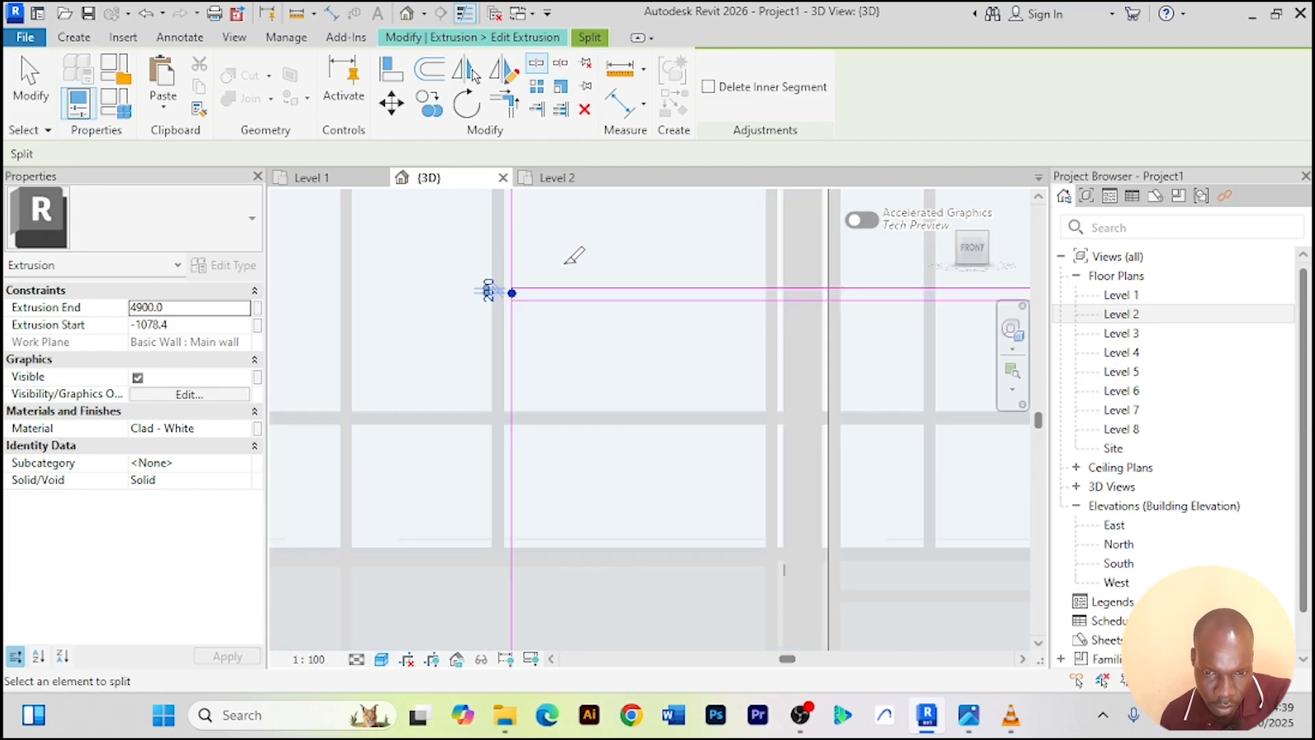
Split the outline's left edge between the two lines of the second groove from the top
middle_click_drag(581, 322, 595, 610)
middle_click_drag(591, 353, 582, 528)
scroll(548, 309, "up", 1)
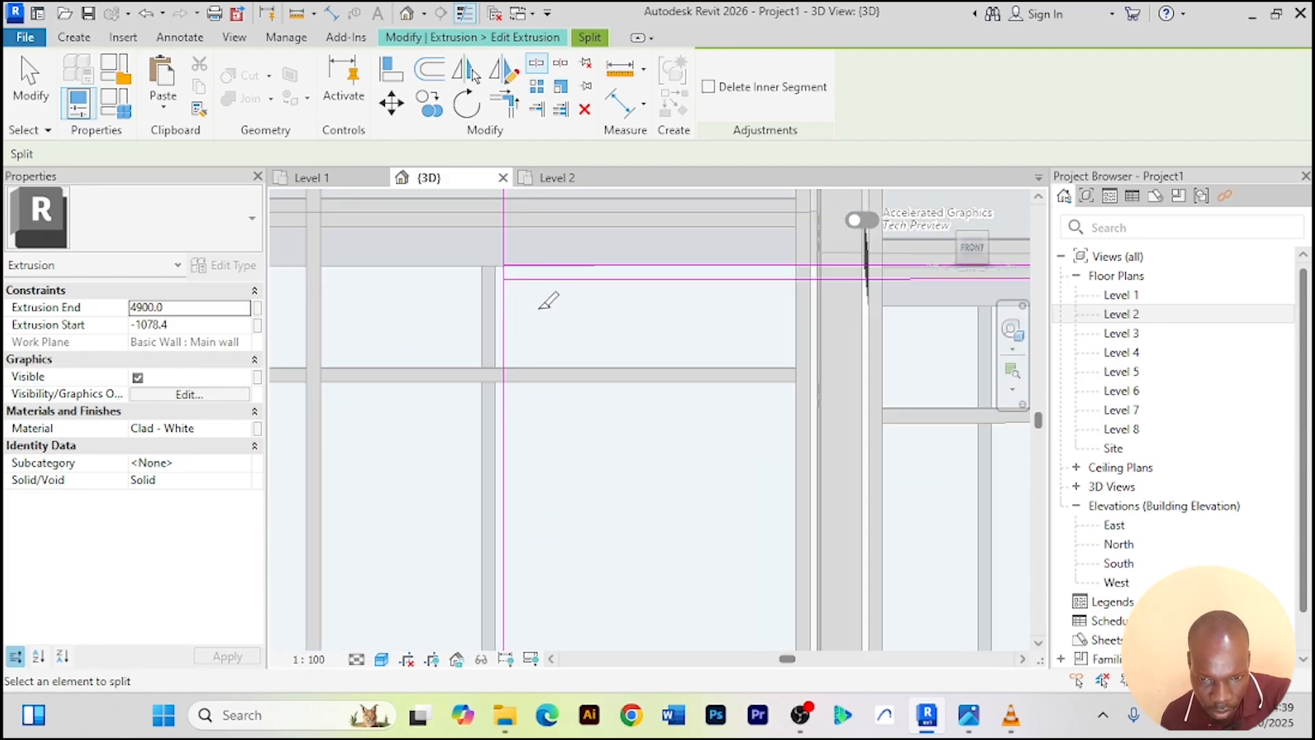
scroll(538, 312, "up", 5)
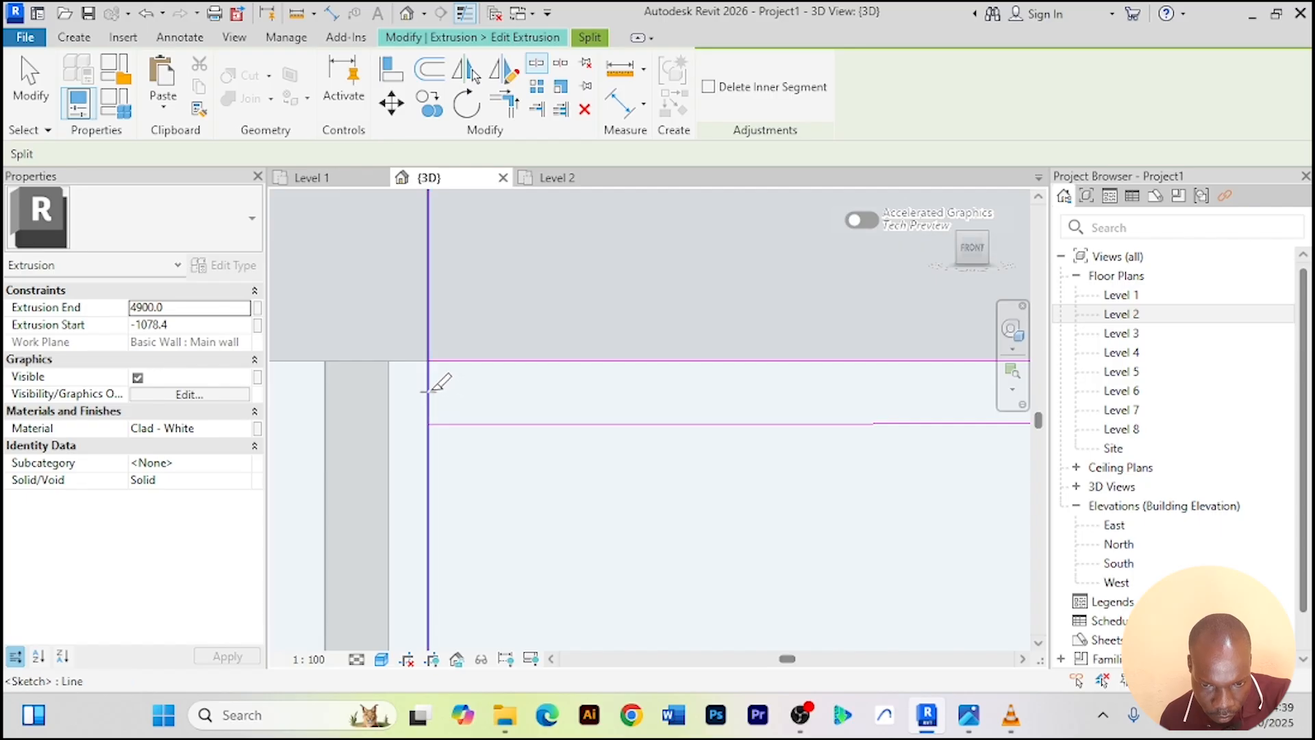
left_click(428, 391)
scroll(531, 333, "down", 6)
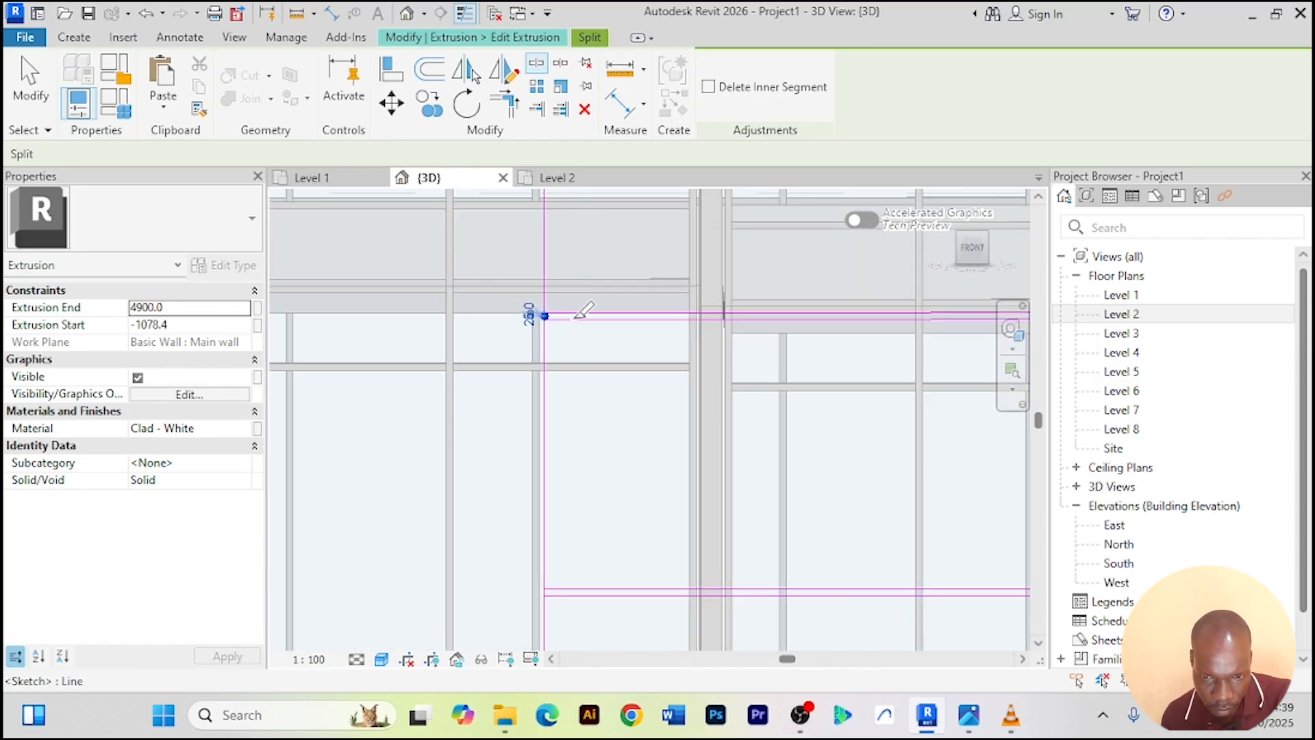
Split the outline's left edge between the two lines of the topmost groove
mouse_move(581, 312)
middle_mouse_down()
mouse_move(622, 416)
mouse_move(569, 564)
middle_mouse_up()
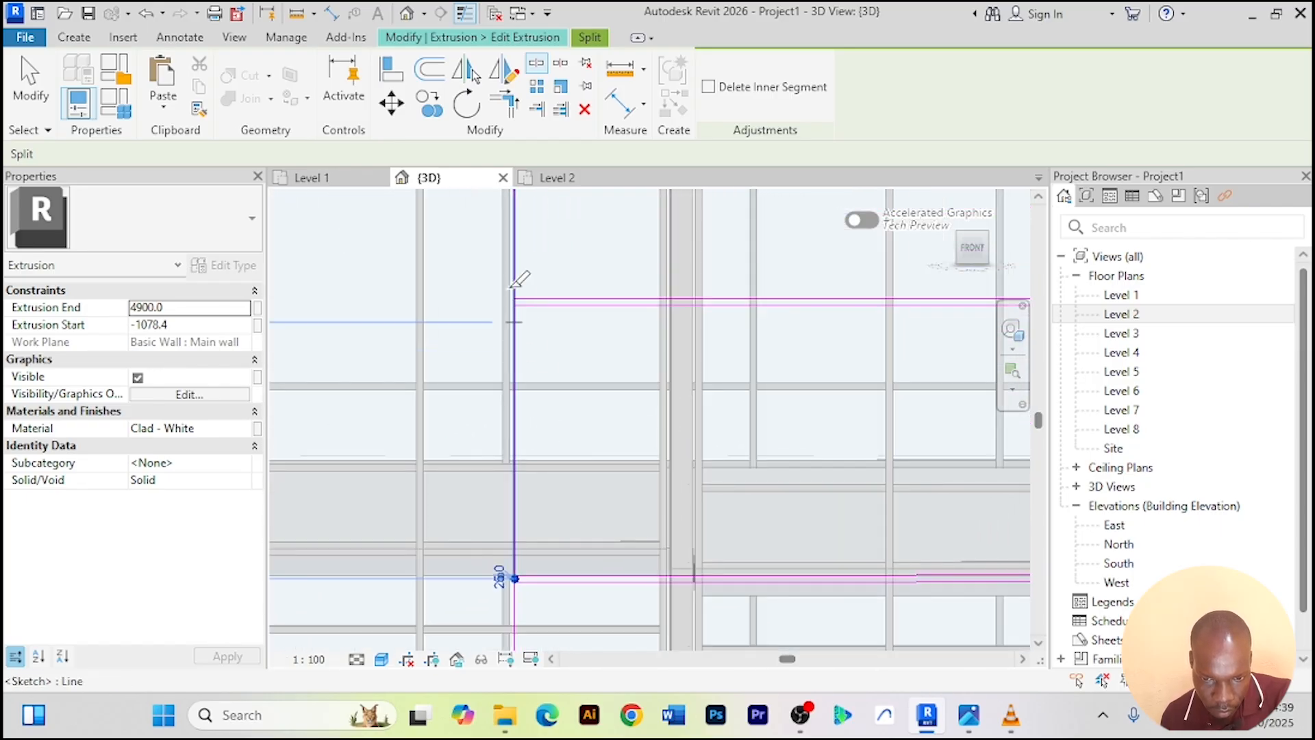
scroll(517, 291, "up", 5)
left_click(538, 386)
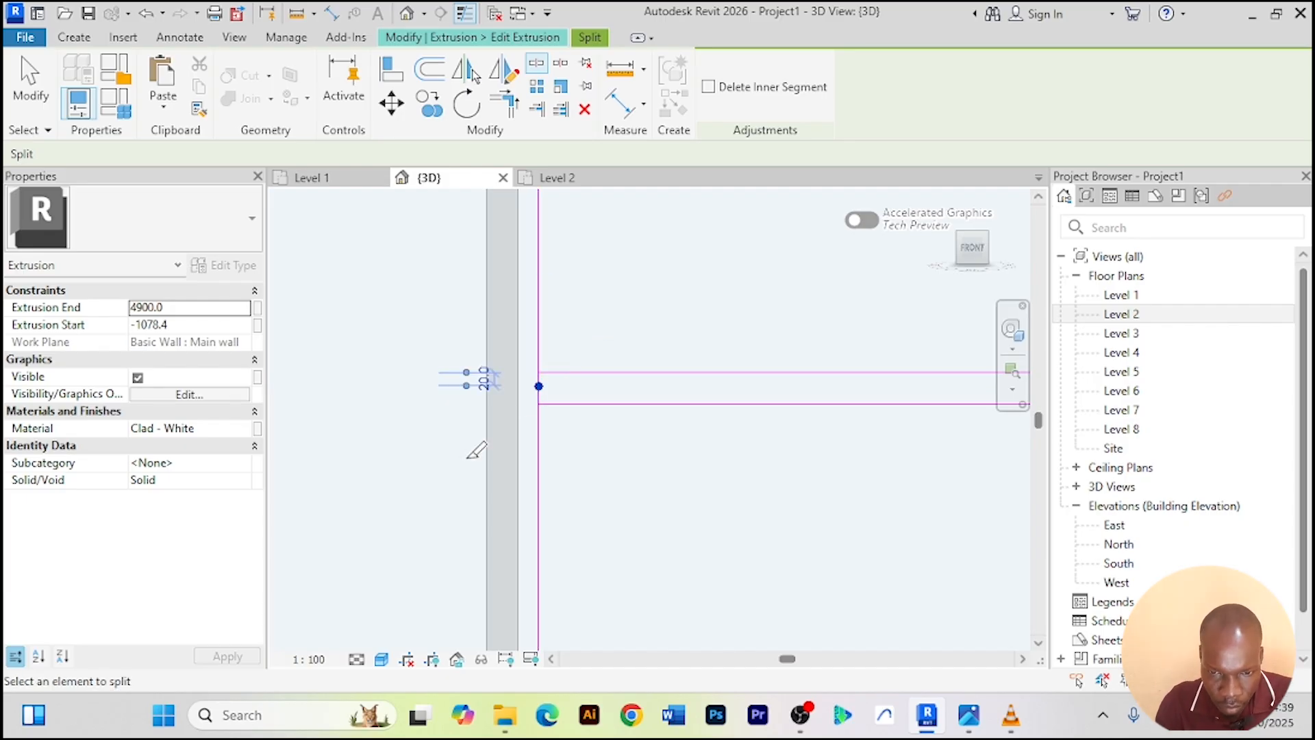
scroll(678, 270, "down", 3)
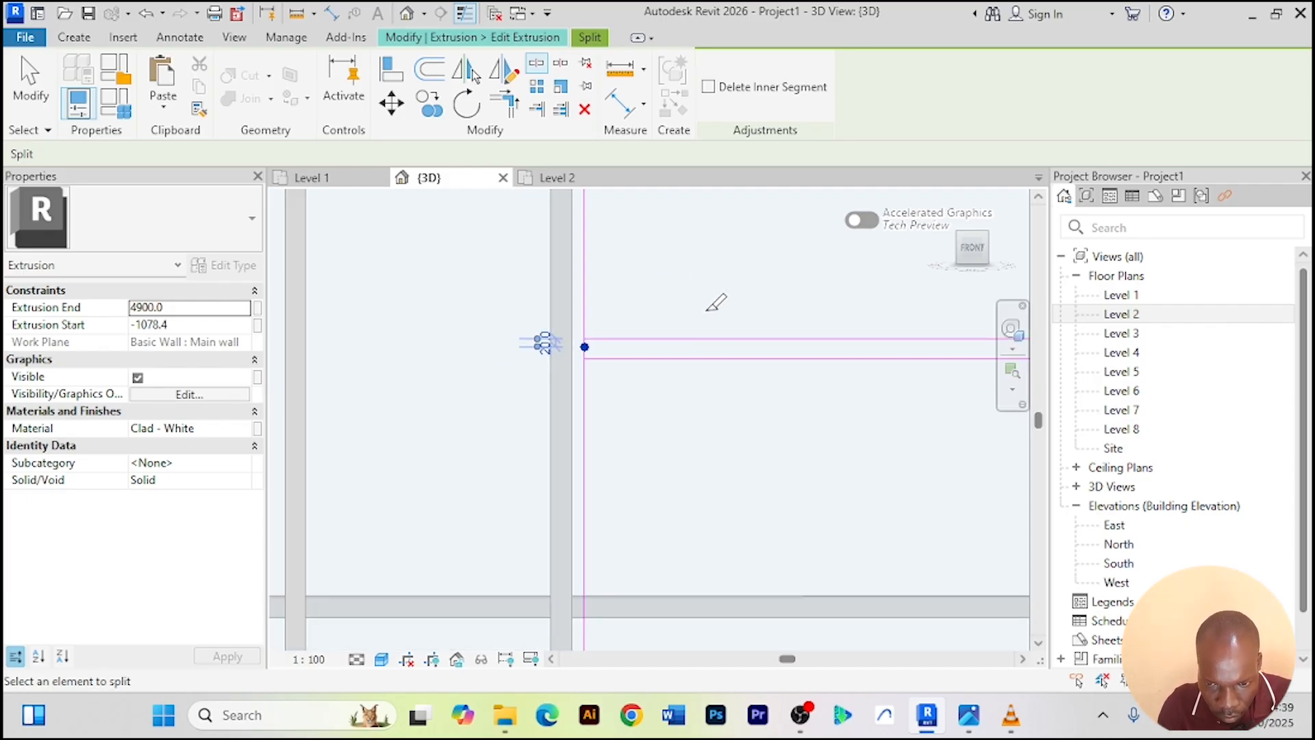
Split the outline's right edge between the two lines of the topmost groove
mouse_move(748, 271)
middle_mouse_down()
mouse_move(743, 287)
mouse_move(754, 273)
middle_mouse_up()
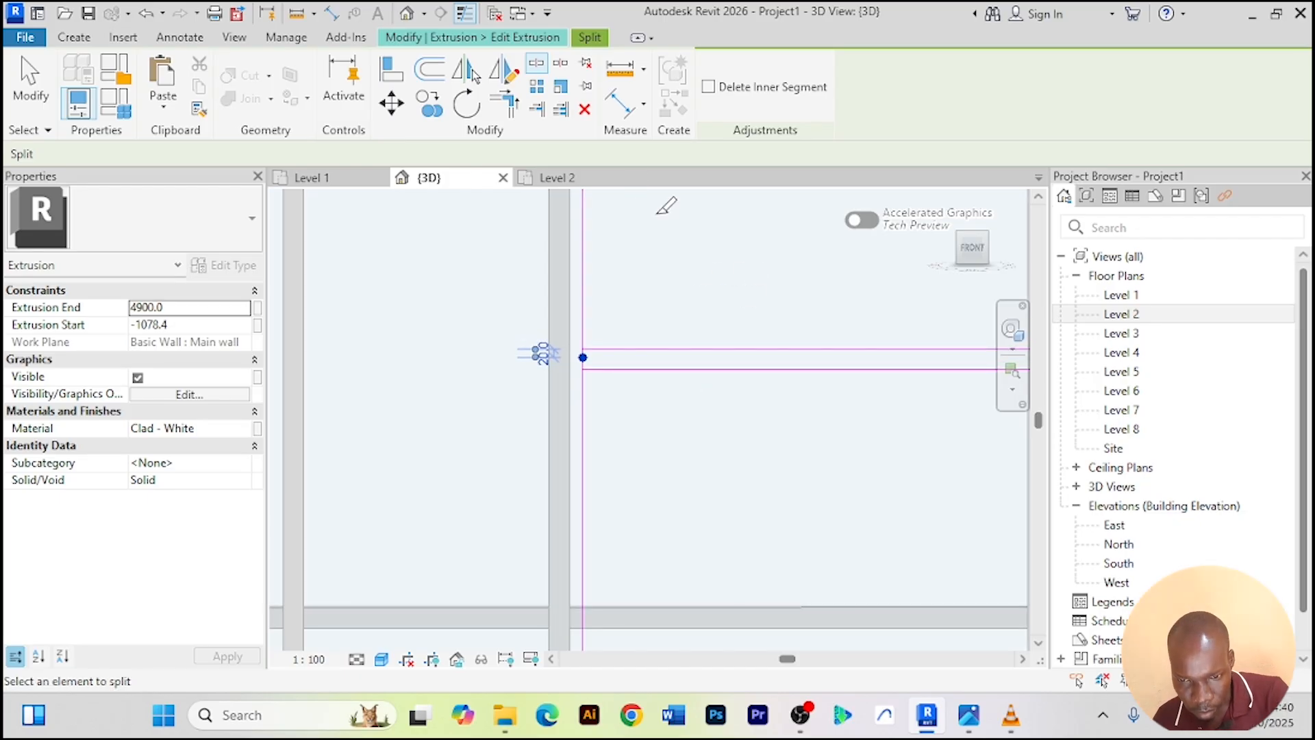
scroll(738, 282, "down", 4)
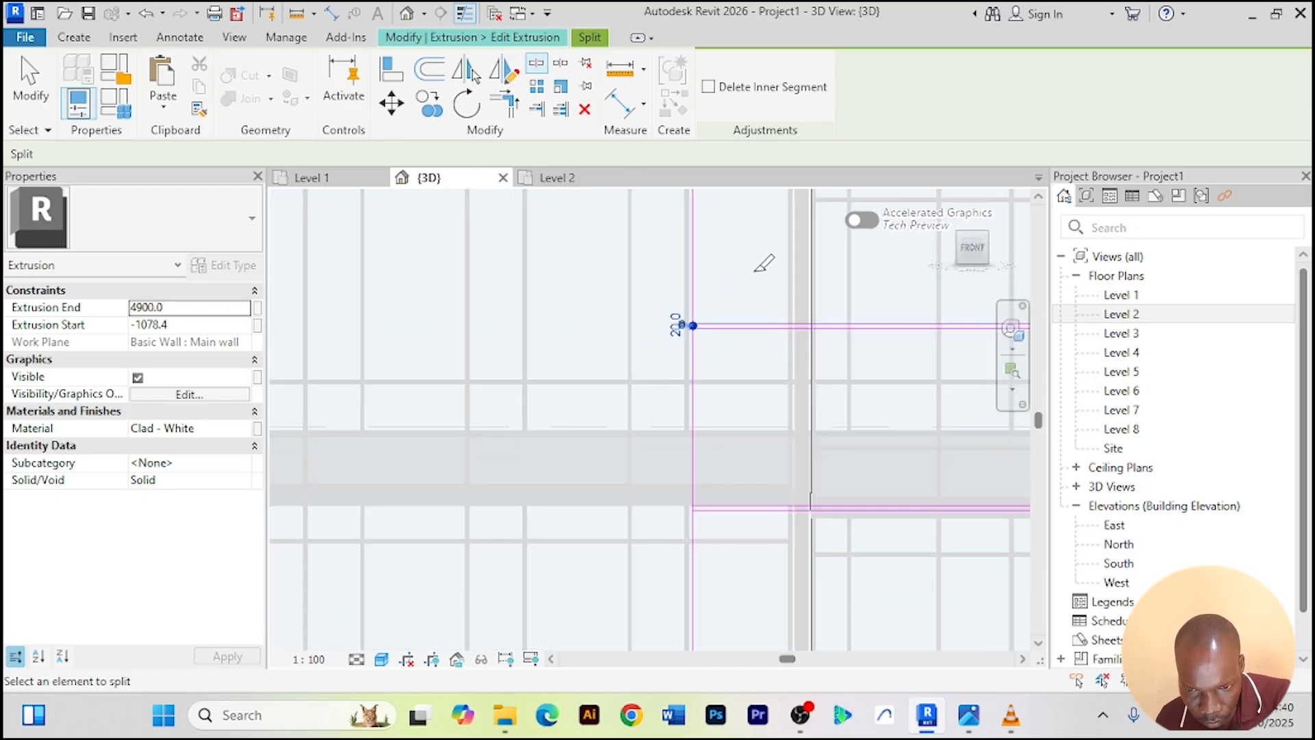
scroll(747, 252, "down", 5)
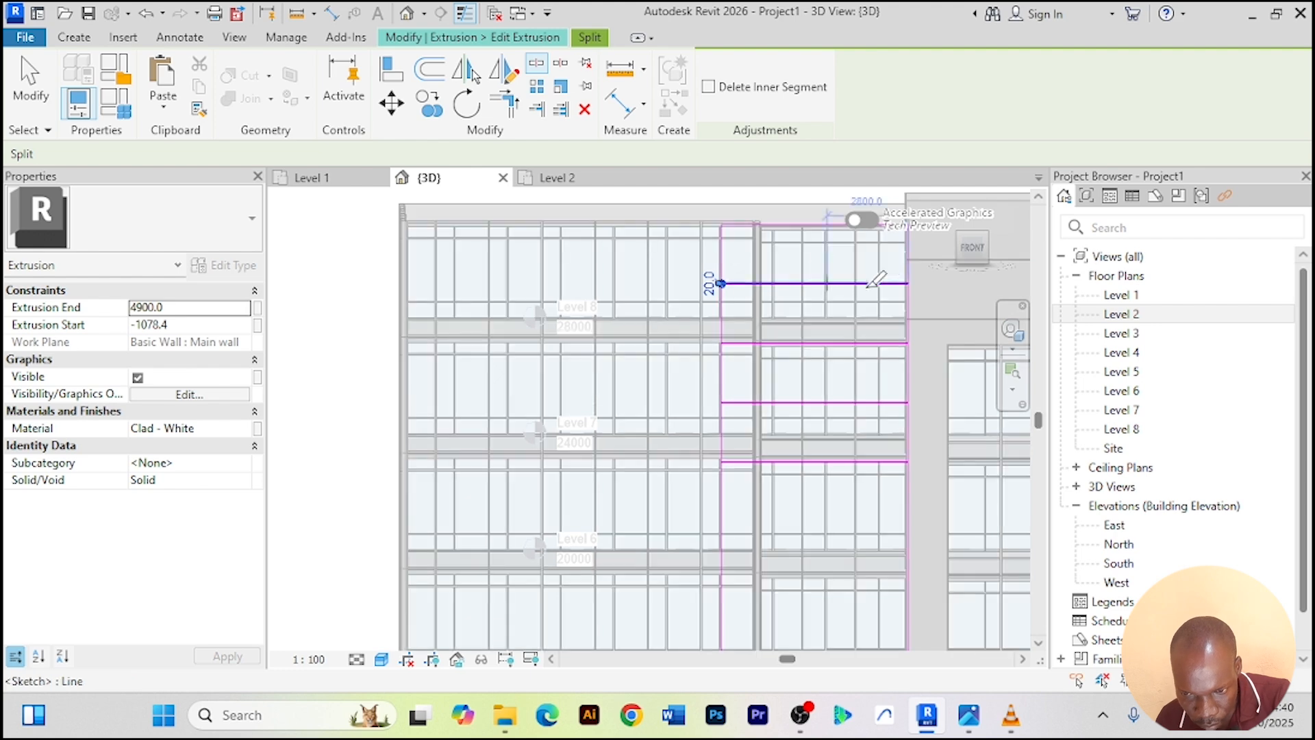
scroll(870, 284, "up", 10)
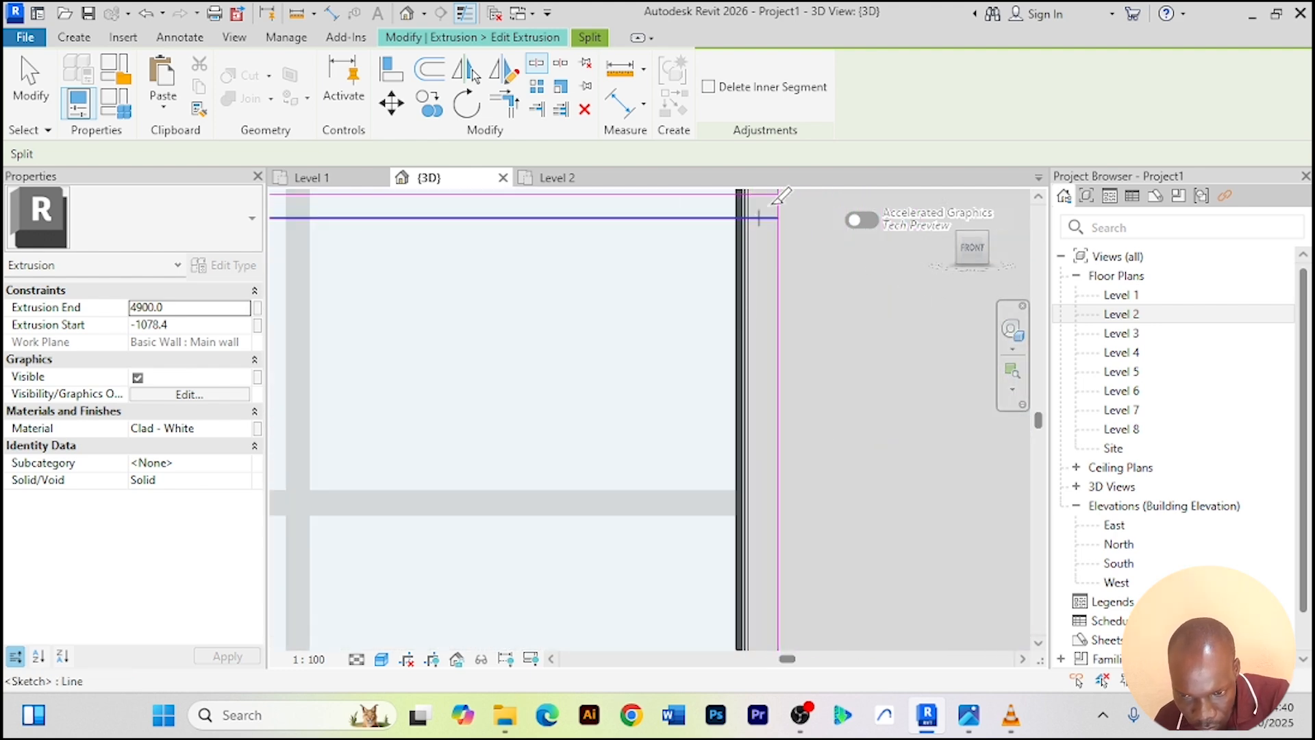
scroll(805, 288, "down", 3)
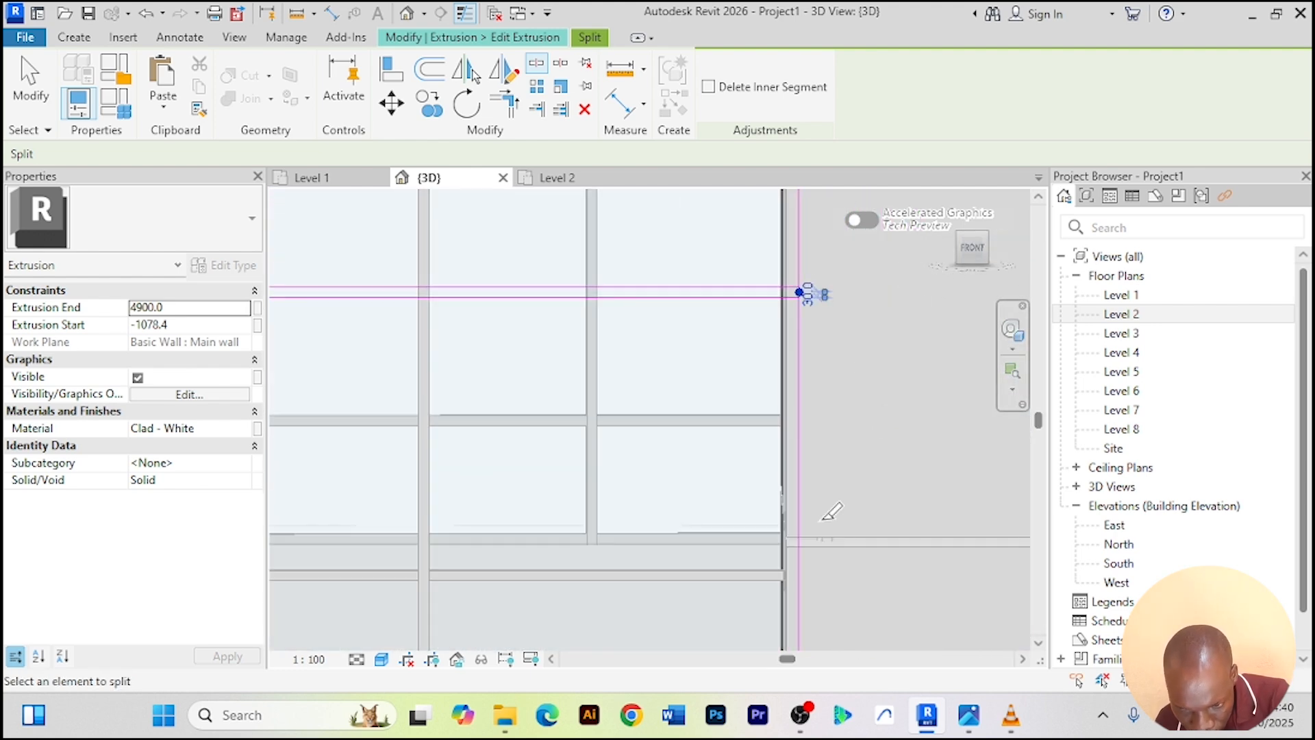
scroll(822, 520, "down", 3)
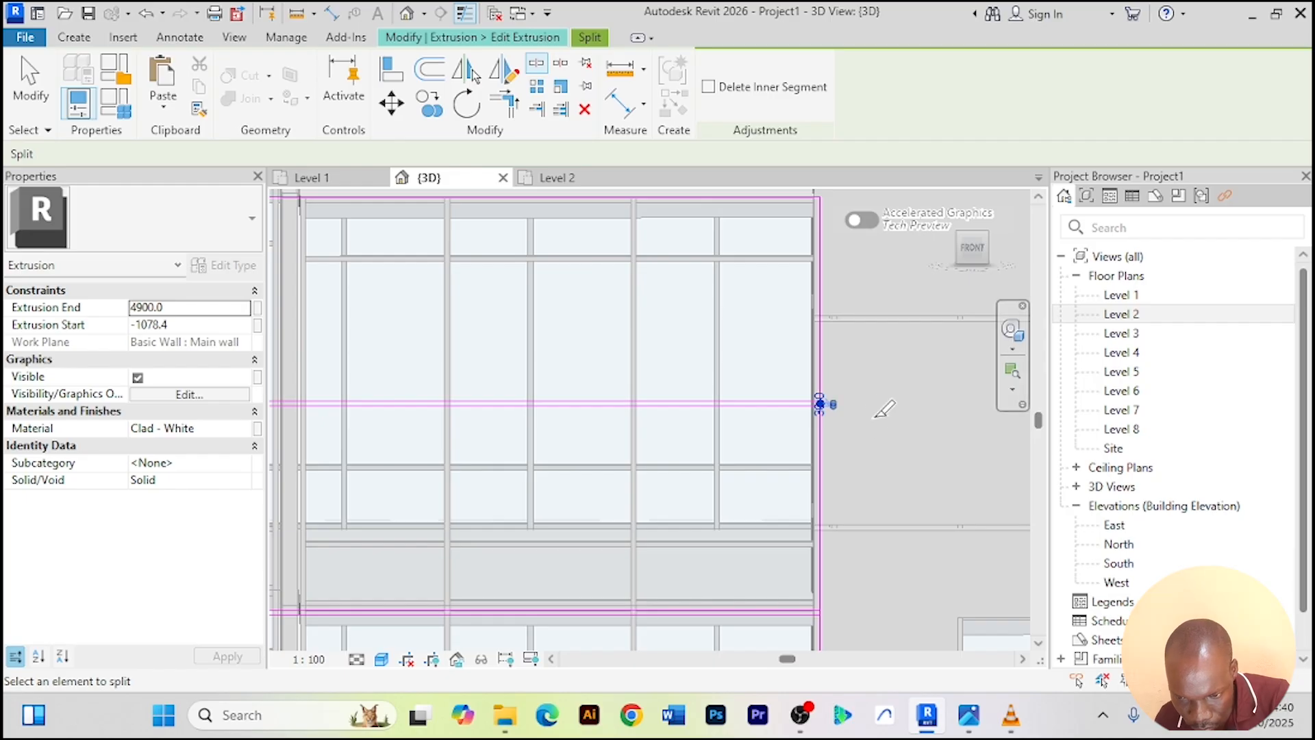
scroll(883, 409, "up", 2)
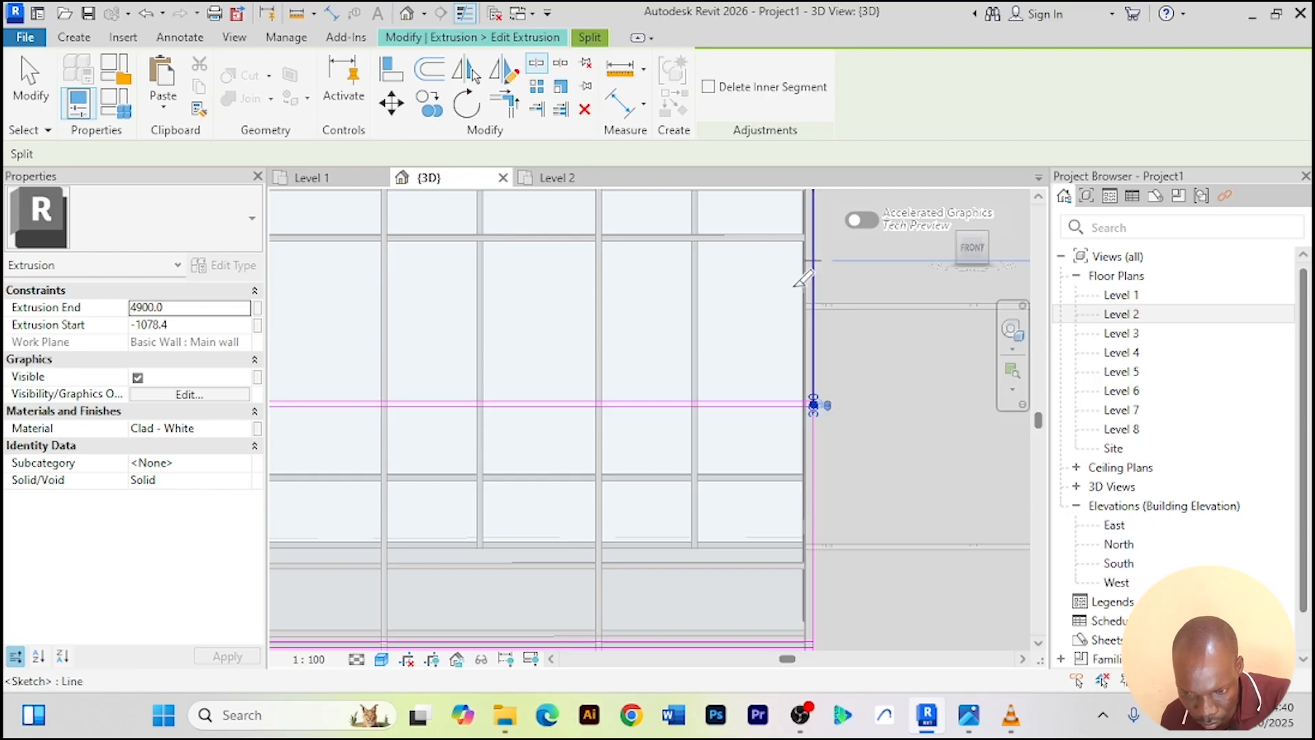
Split the outline's right edge between the two lines of the second groove from the top
scroll(911, 445, "down", 3)
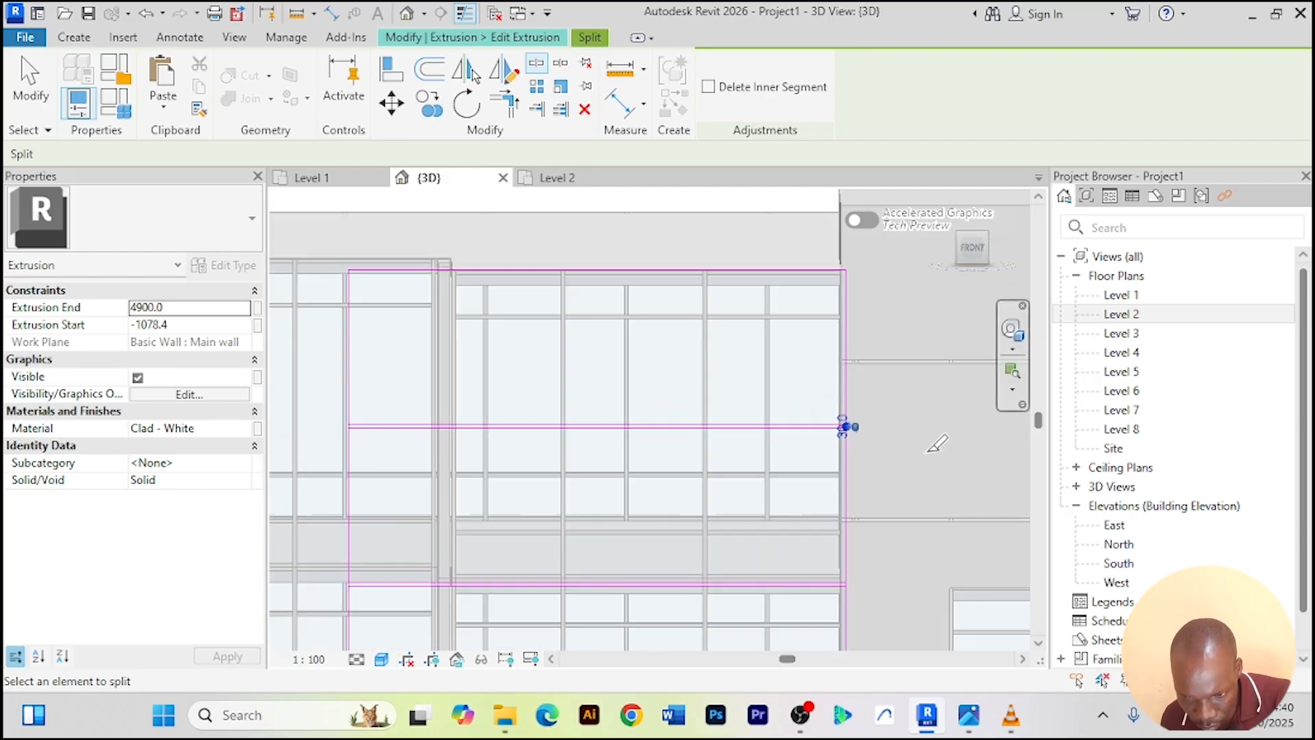
middle_click_drag(928, 452, 927, 457)
middle_click_drag(929, 514, 877, 309)
scroll(841, 449, "up", 1)
middle_click_drag(841, 450, 868, 357)
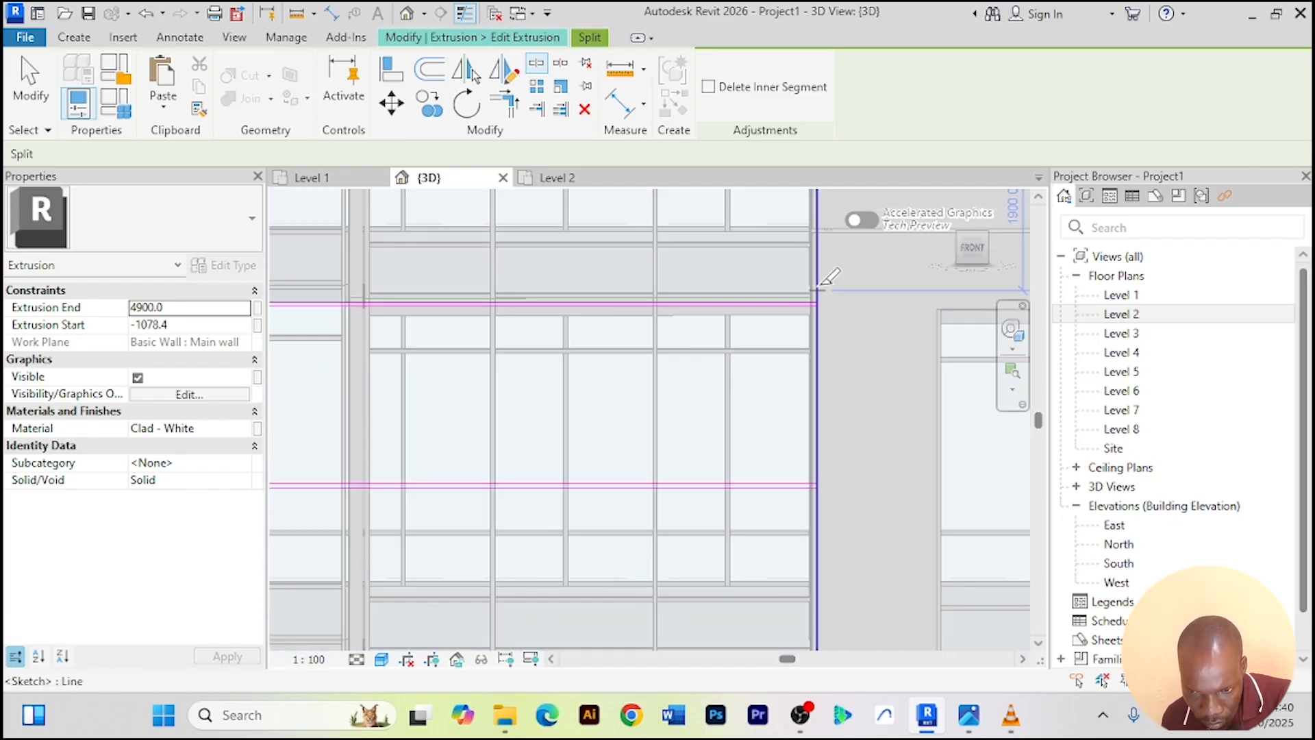
scroll(831, 315, "up", 6)
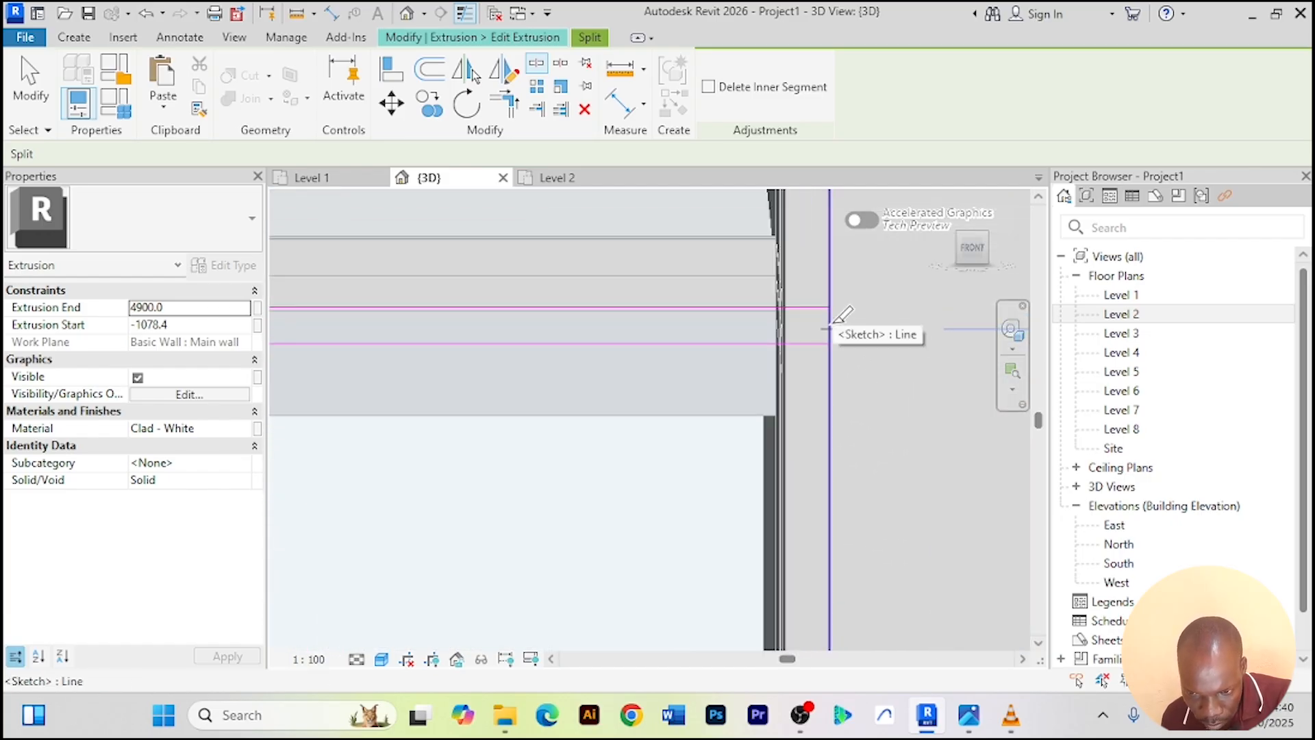
left_click(830, 328)
Split the outline's right edge between the two lines of the third groove from the top
scroll(881, 384, "down", 3)
scroll(918, 565, "down", 2)
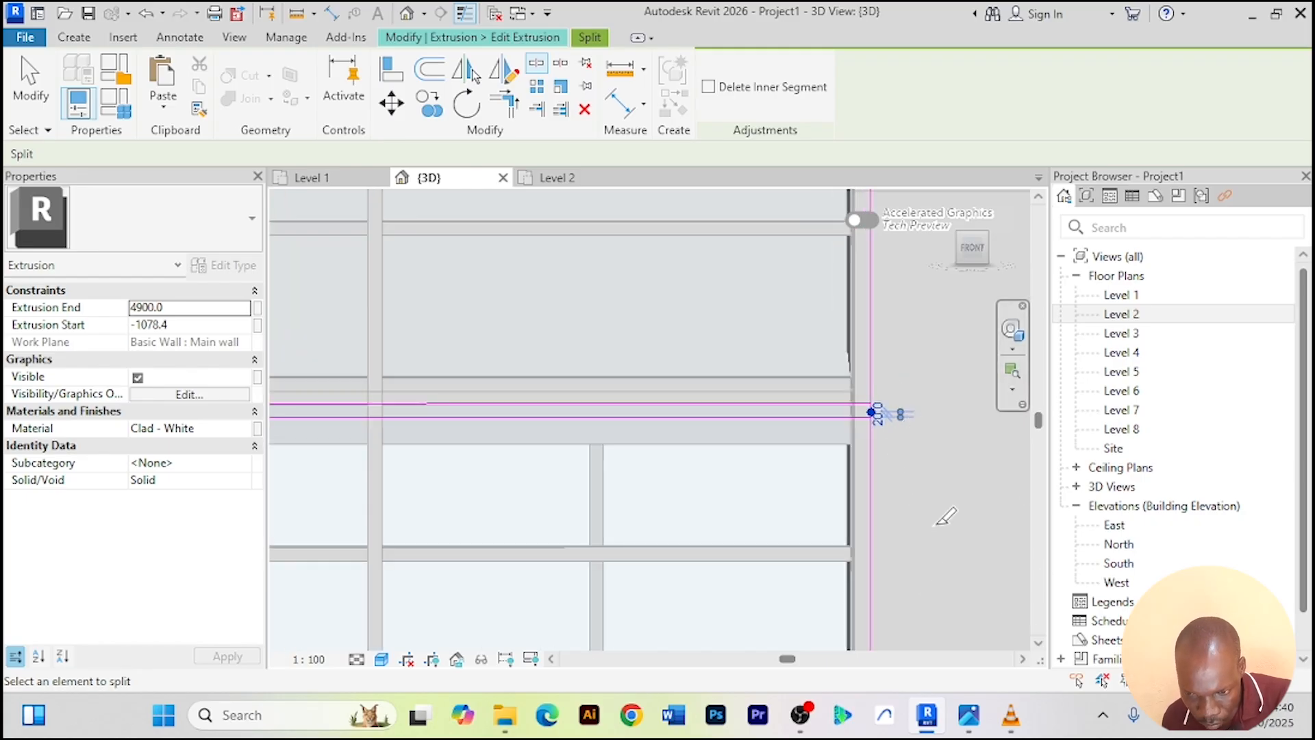
scroll(918, 480, "down", 3)
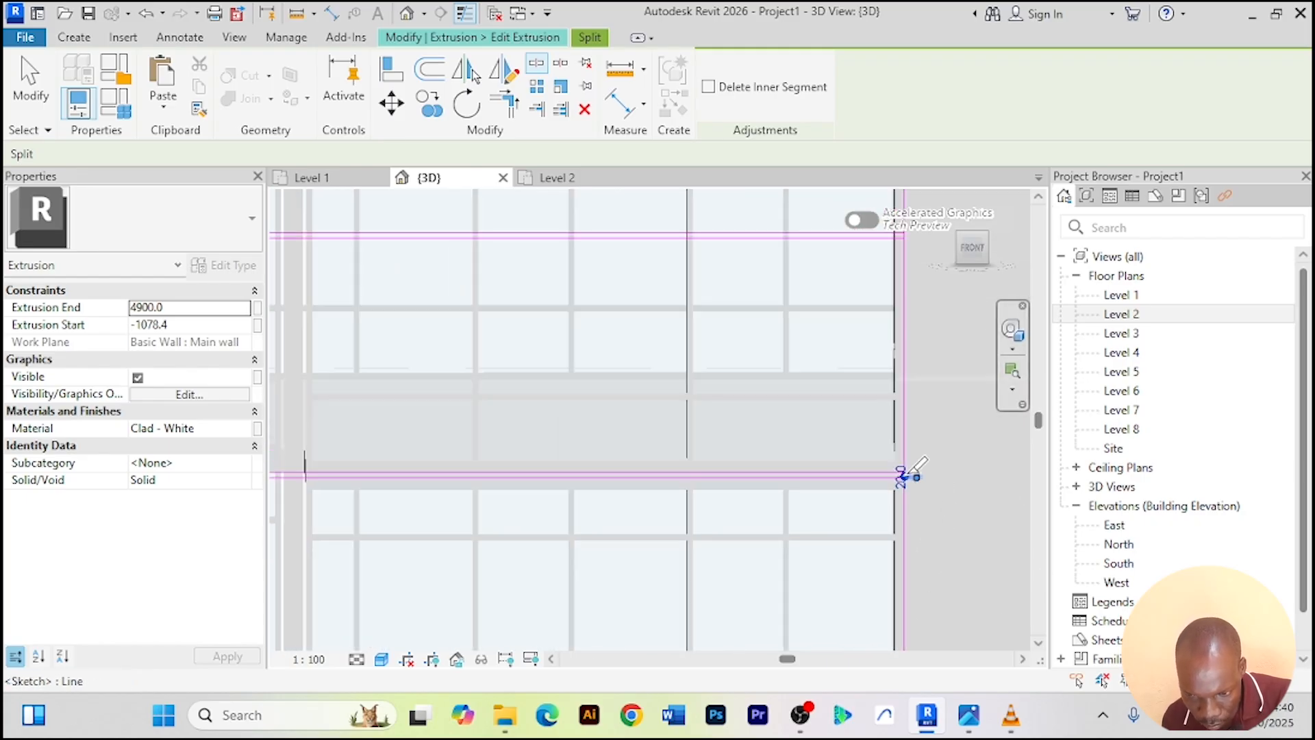
scroll(935, 607, "down", 1)
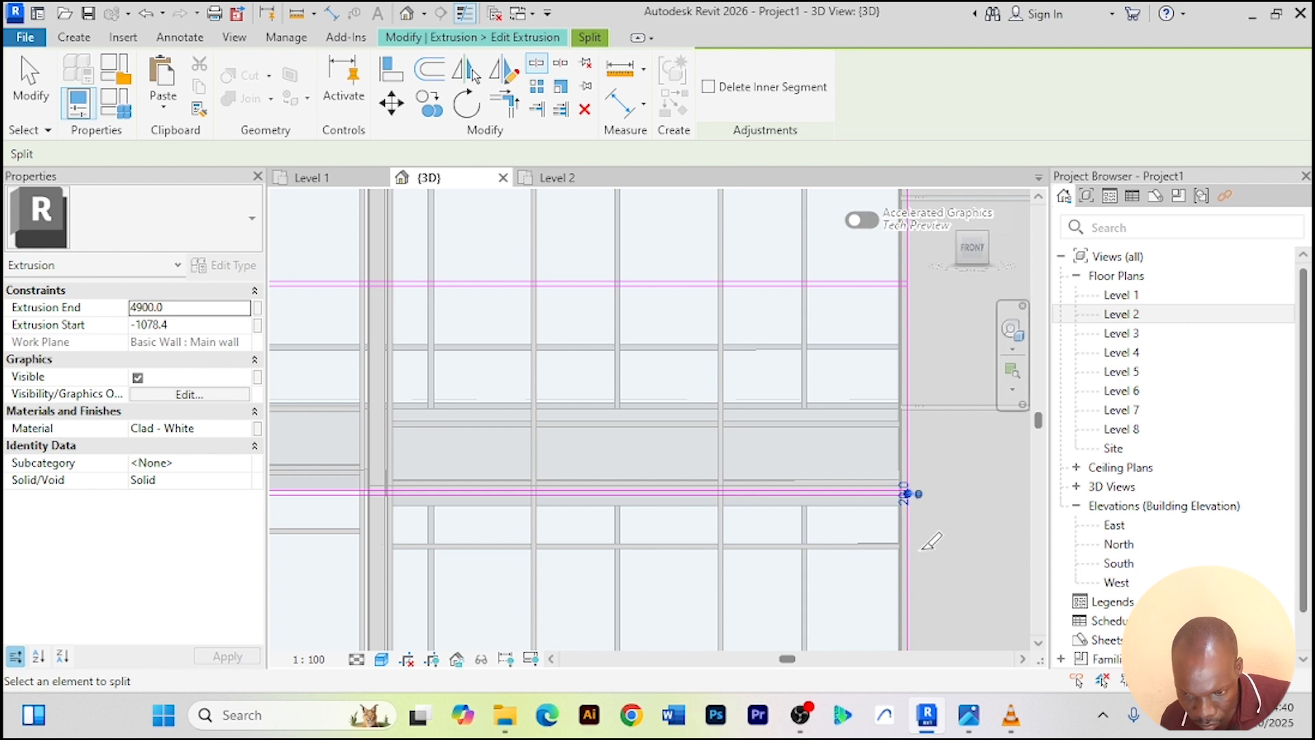
scroll(942, 541, "down", 3)
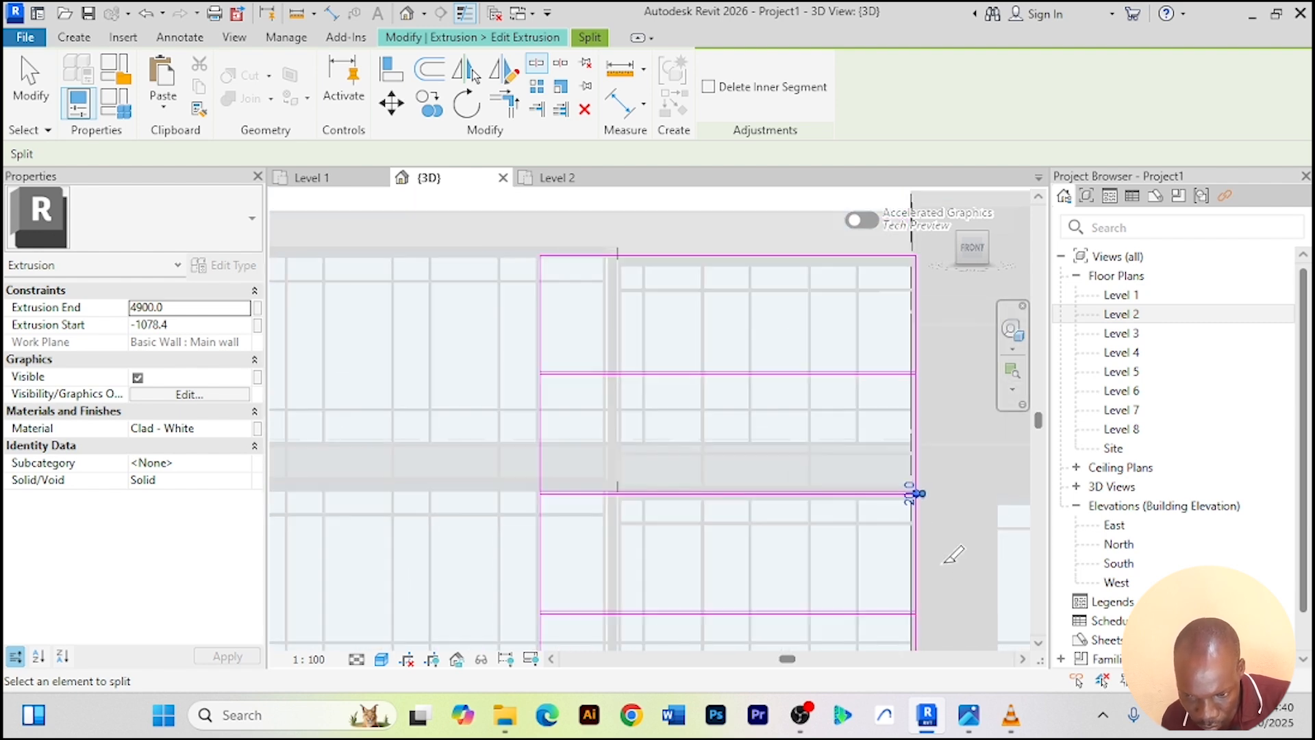
scroll(917, 492, "up", 5)
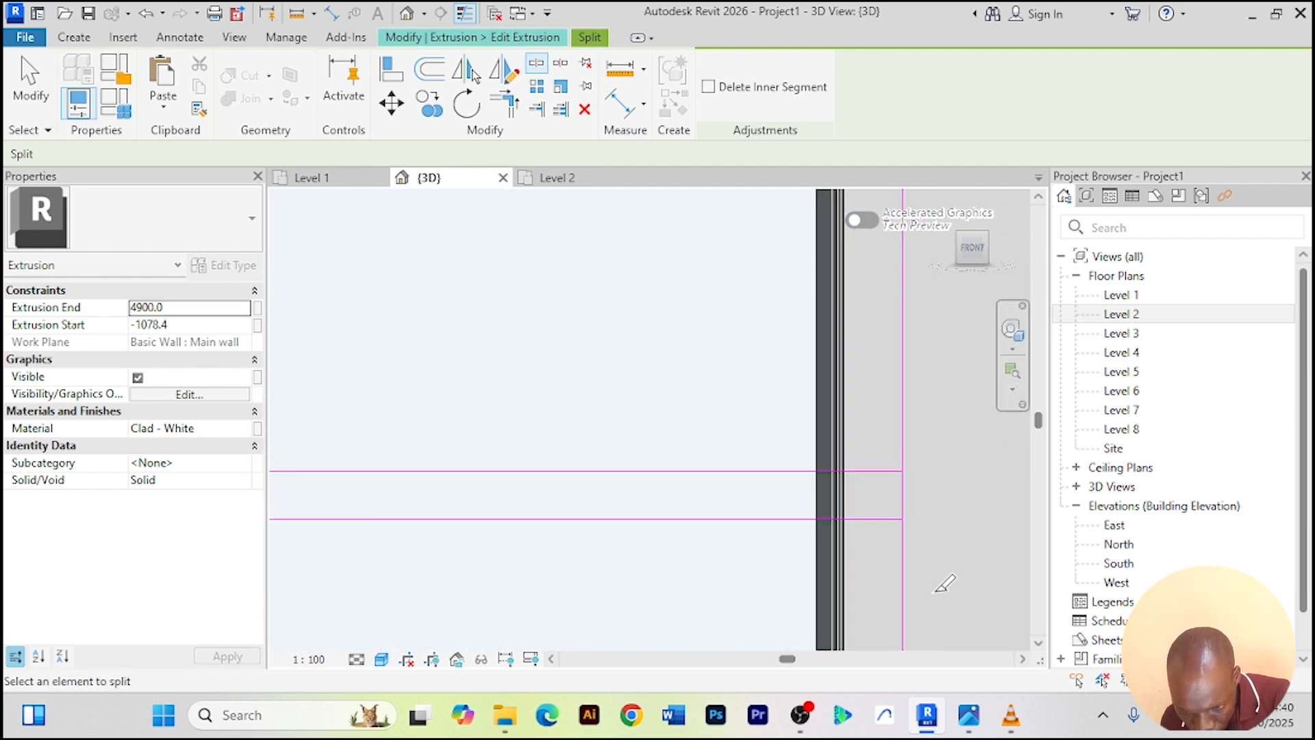
scroll(952, 528, "down", 4)
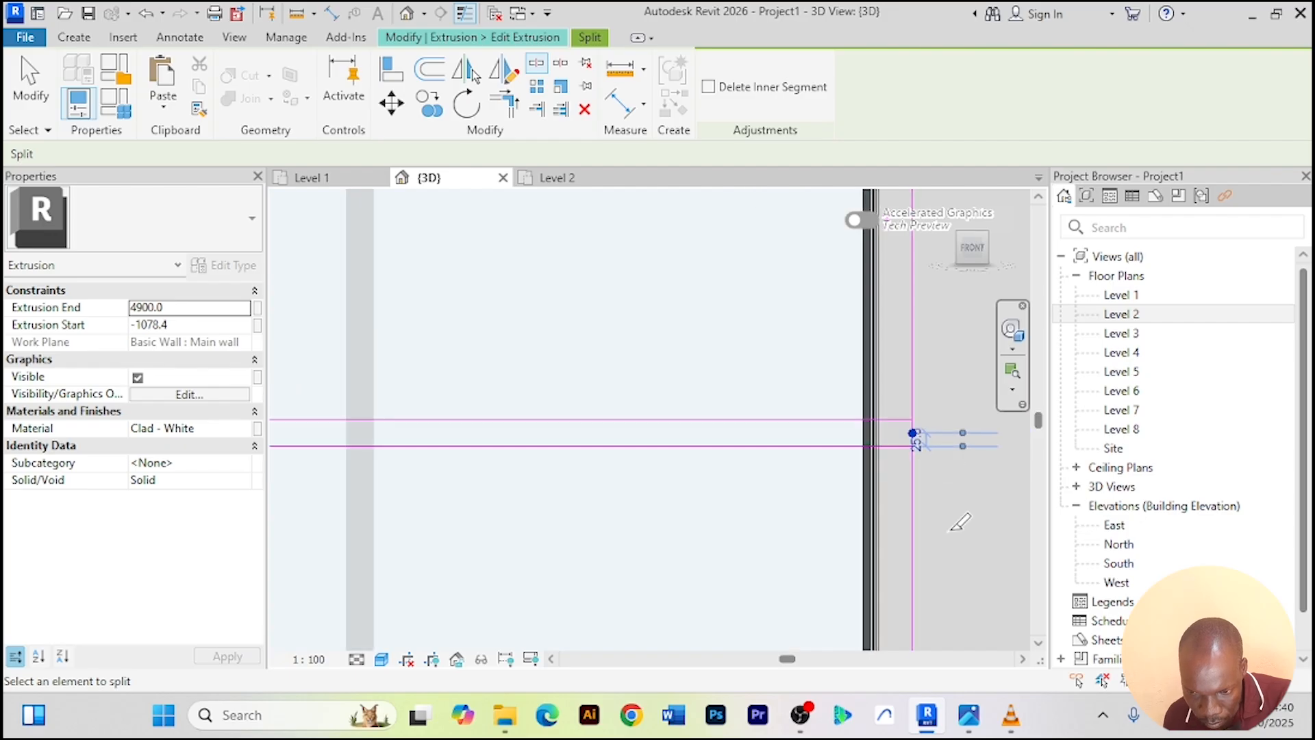
Split the outline's right edge between the two lines of the fourth groove from the top
scroll(961, 576, "down", 5)
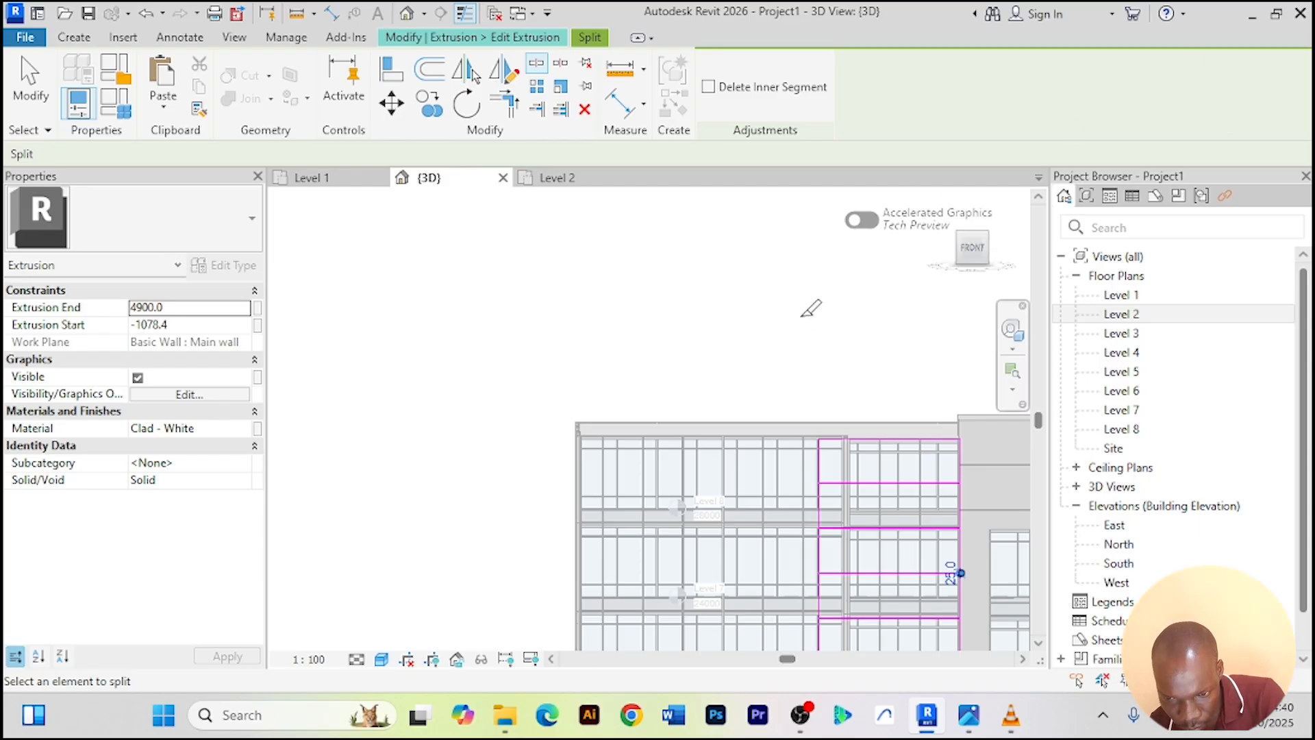
middle_click_drag(810, 308, 719, 241)
middle_click_drag(755, 302, 636, 205)
scroll(636, 205, "up", 1)
middle_click_drag(883, 510, 863, 371)
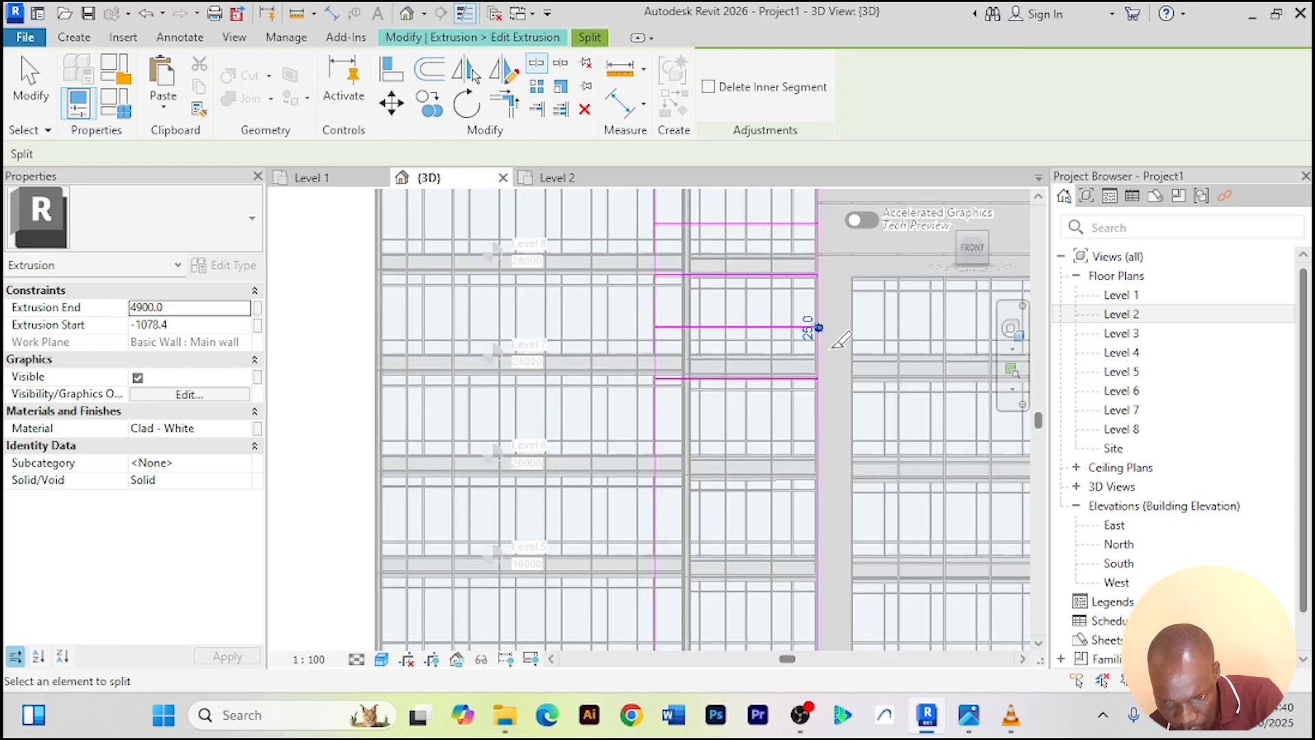
scroll(839, 339, "up", 5)
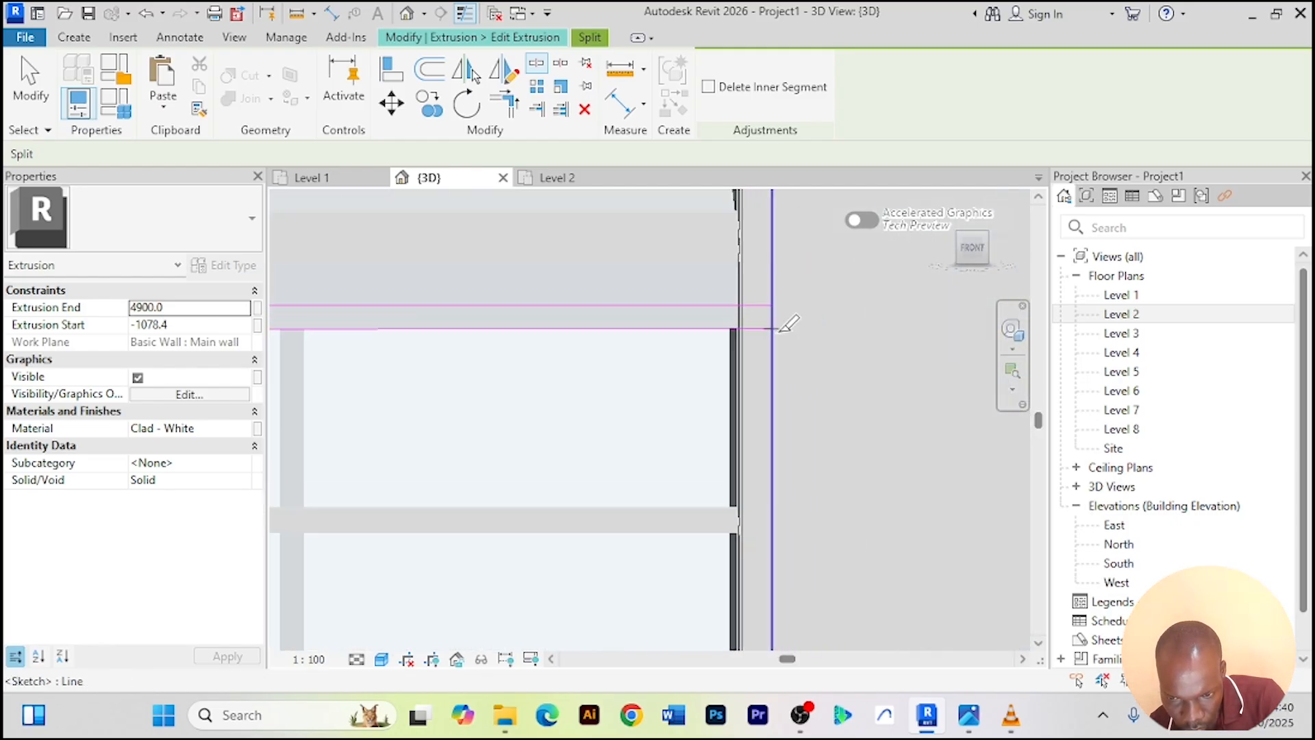
scroll(781, 327, "up", 2)
left_click(771, 306)
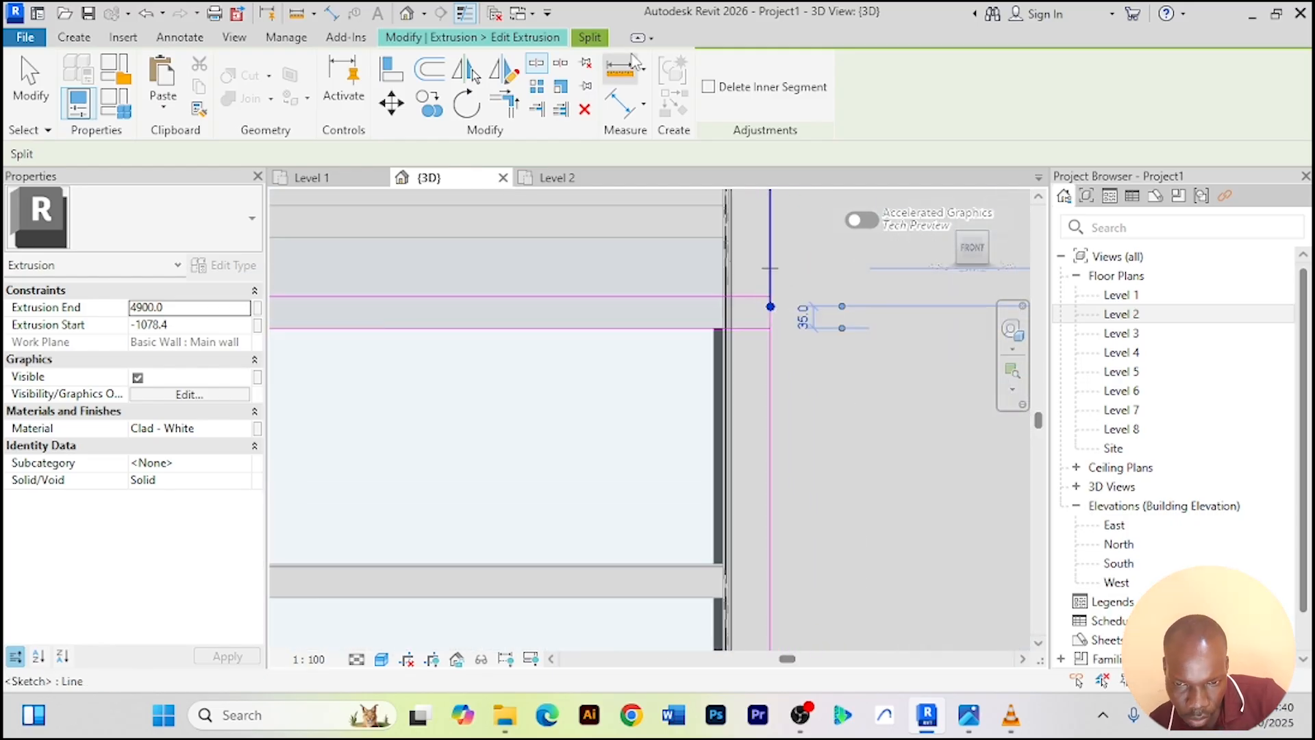
Trim the right edge segments into corners with the lines of the fourth and third grooves from the top
left_click(516, 105)
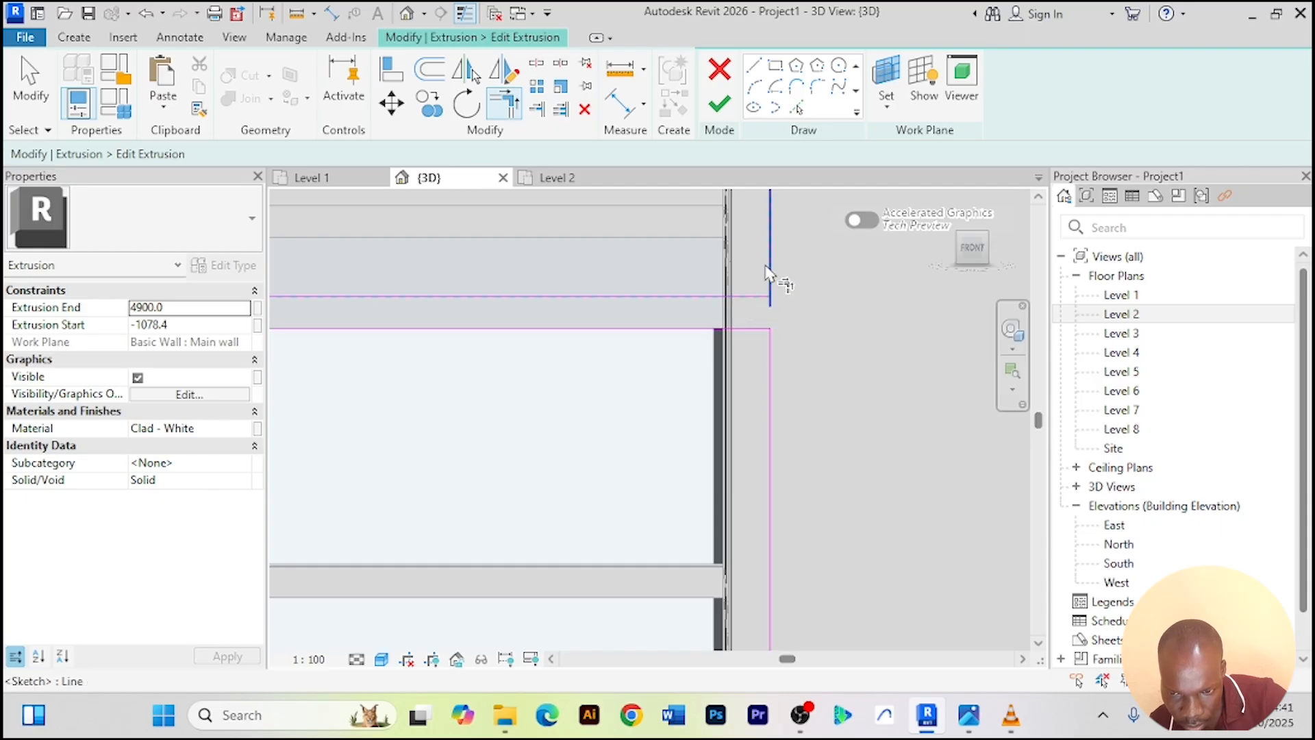
scroll(793, 308, "down", 3)
mouse_move(799, 386)
middle_mouse_down()
mouse_move(834, 326)
mouse_move(869, 479)
mouse_move(855, 359)
mouse_move(869, 494)
mouse_move(833, 343)
mouse_move(857, 461)
mouse_move(832, 396)
mouse_move(849, 511)
mouse_move(849, 391)
mouse_move(778, 384)
middle_mouse_up()
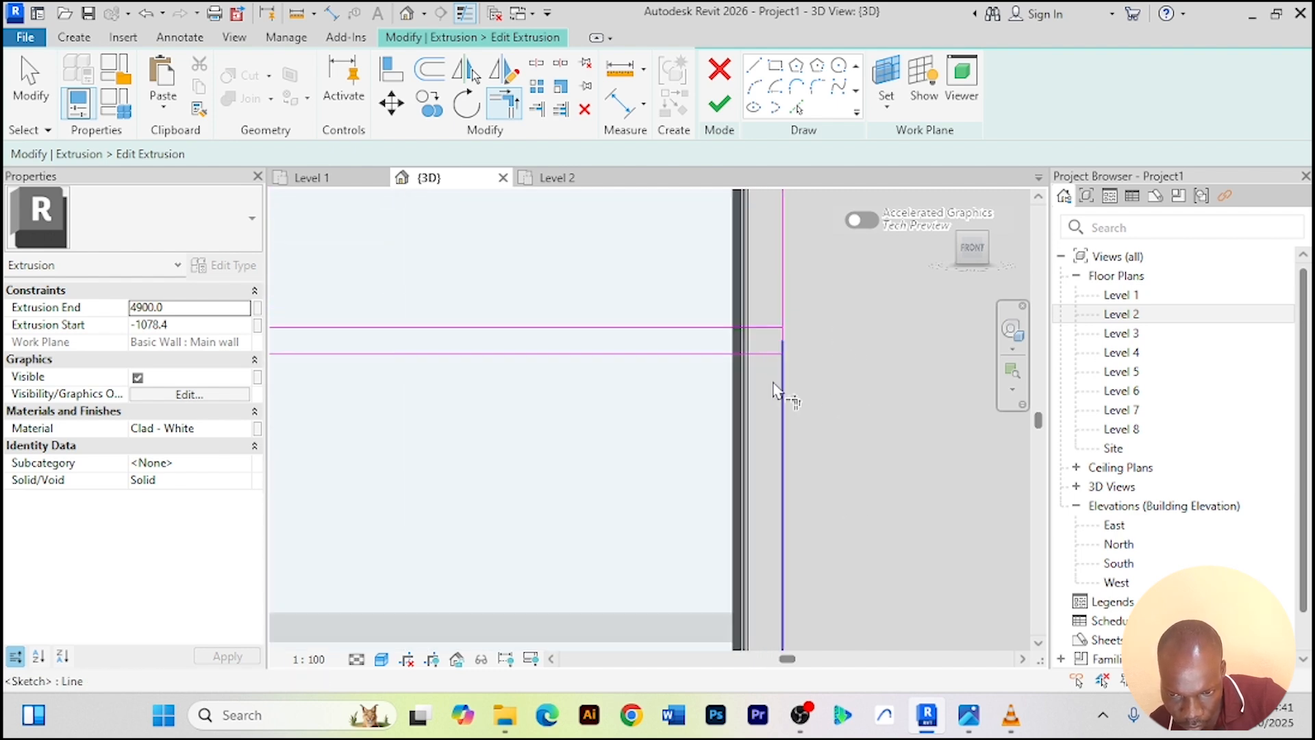
left_click(764, 328)
left_click(784, 291)
Trim the right edge segments into corners with the two lines of the second groove from the top
mouse_move(786, 288)
middle_mouse_down()
mouse_move(836, 302)
mouse_move(810, 446)
mouse_move(831, 491)
mouse_move(819, 432)
middle_mouse_up()
scroll(811, 434, "up", 3)
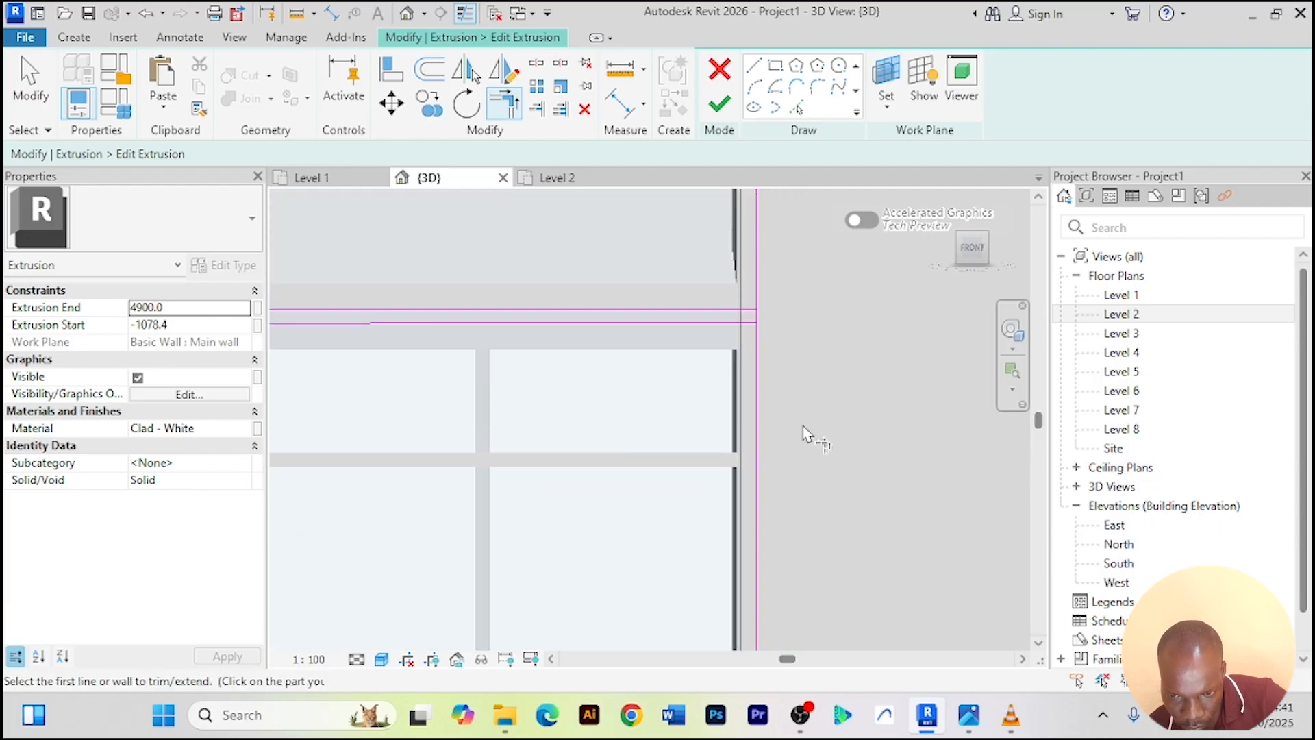
left_click(748, 346)
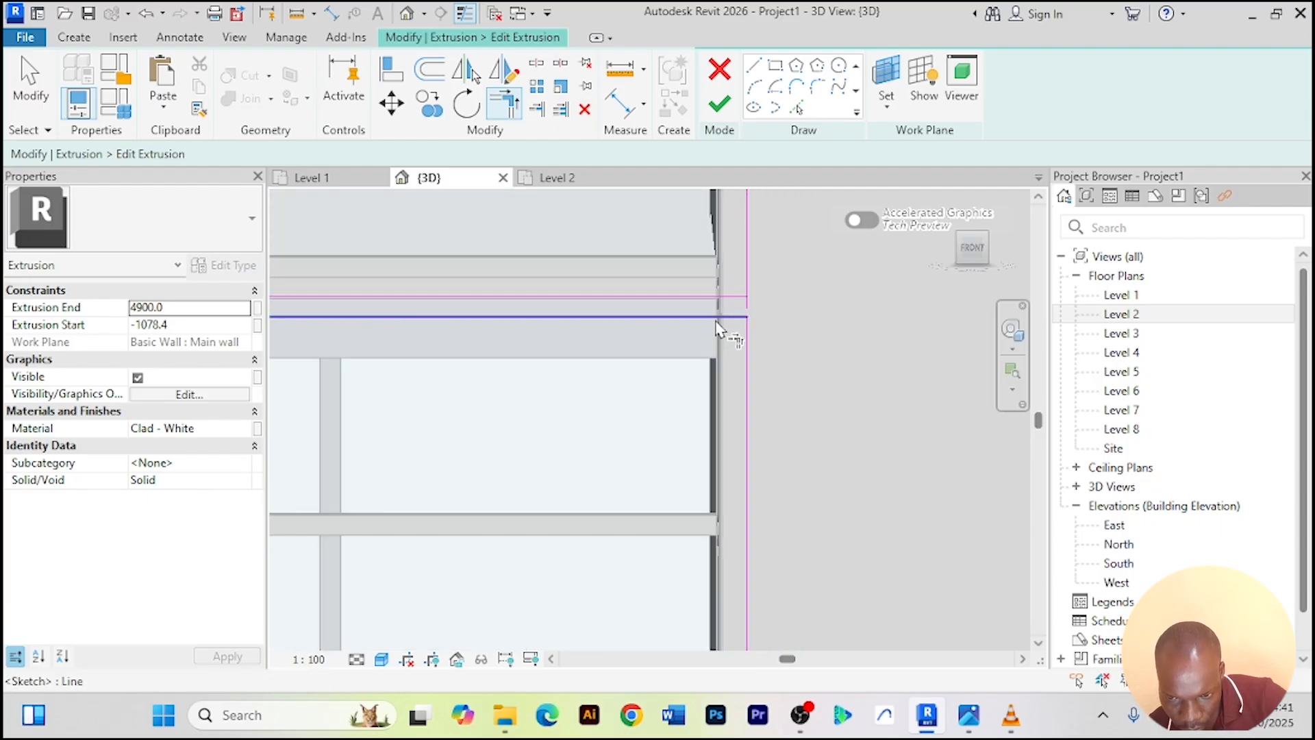
left_click(732, 317)
left_click(747, 272)
Trim the right edge segments into corners with the two lines of the topmost groove
scroll(774, 300, "down", 3)
middle_click_drag(819, 362, 801, 540)
mouse_move(795, 322)
middle_mouse_down()
mouse_move(791, 486)
mouse_move(771, 377)
middle_mouse_up()
scroll(758, 378, "up", 2)
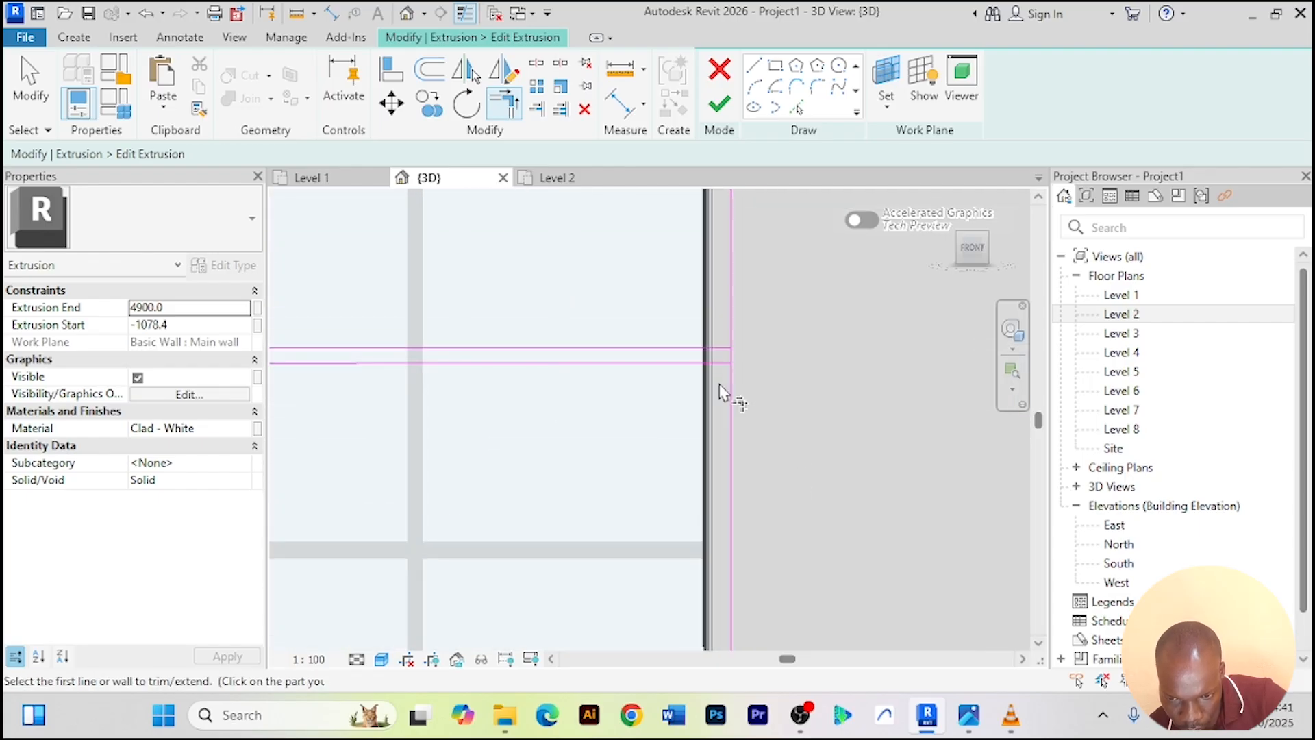
left_click(733, 384)
left_click(688, 364)
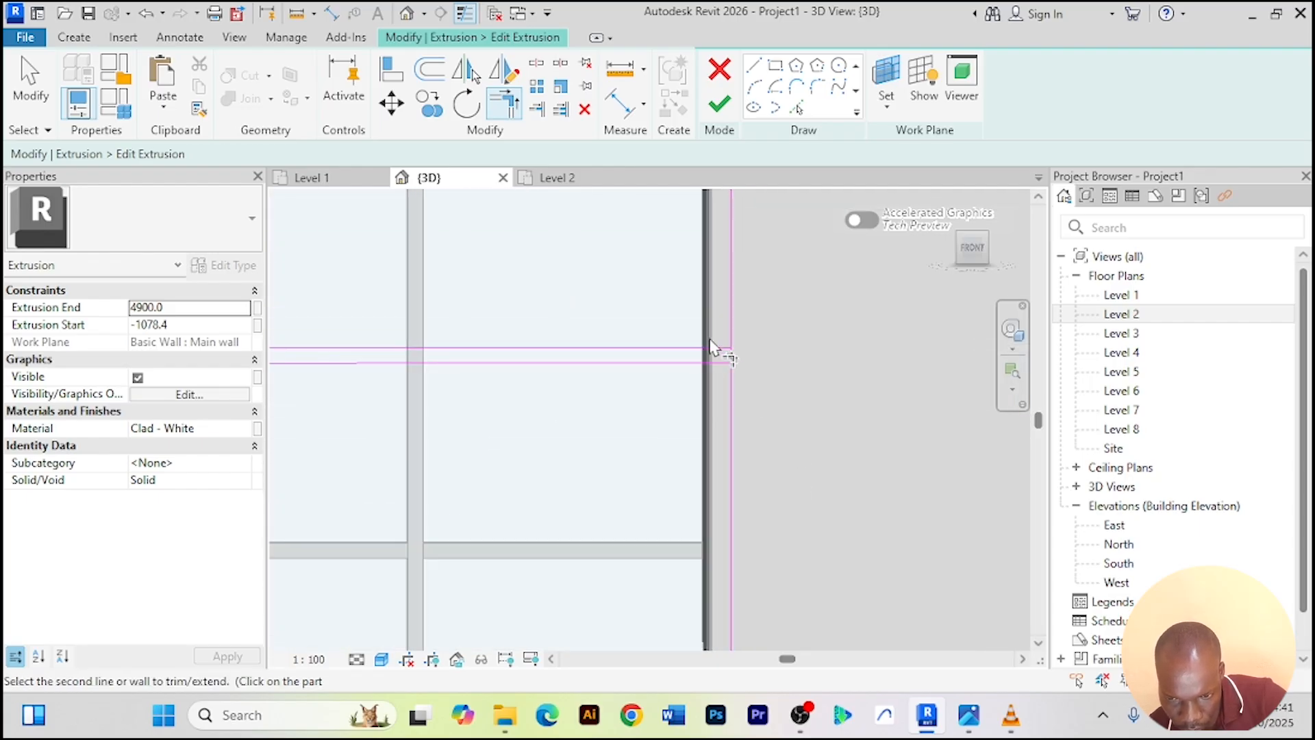
Trim the left edge segments into corners with the two lines of the topmost groove
scroll(756, 332, "down", 1)
scroll(756, 333, "down", 2)
middle_click_drag(786, 332, 786, 508)
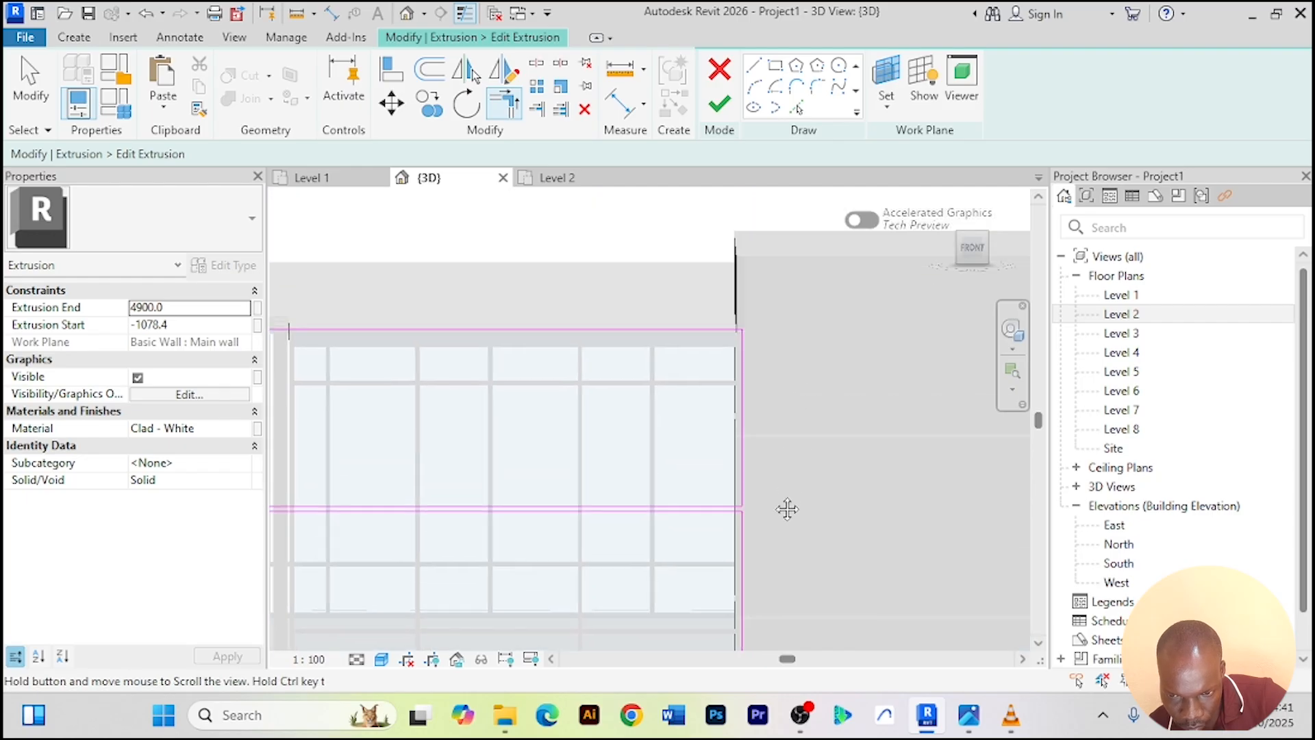
scroll(877, 428, "down", 2)
middle_click_drag(880, 430, 842, 247)
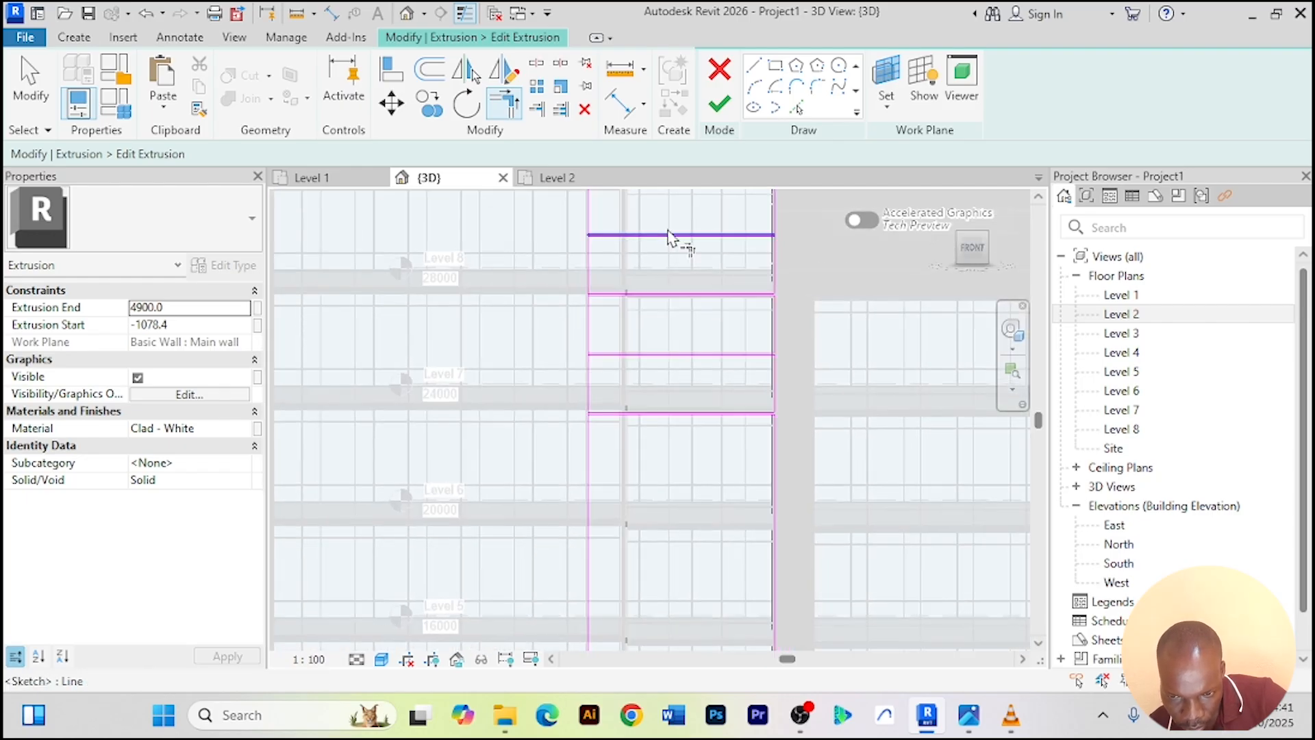
scroll(602, 229, "up", 2)
scroll(486, 267, "up", 3)
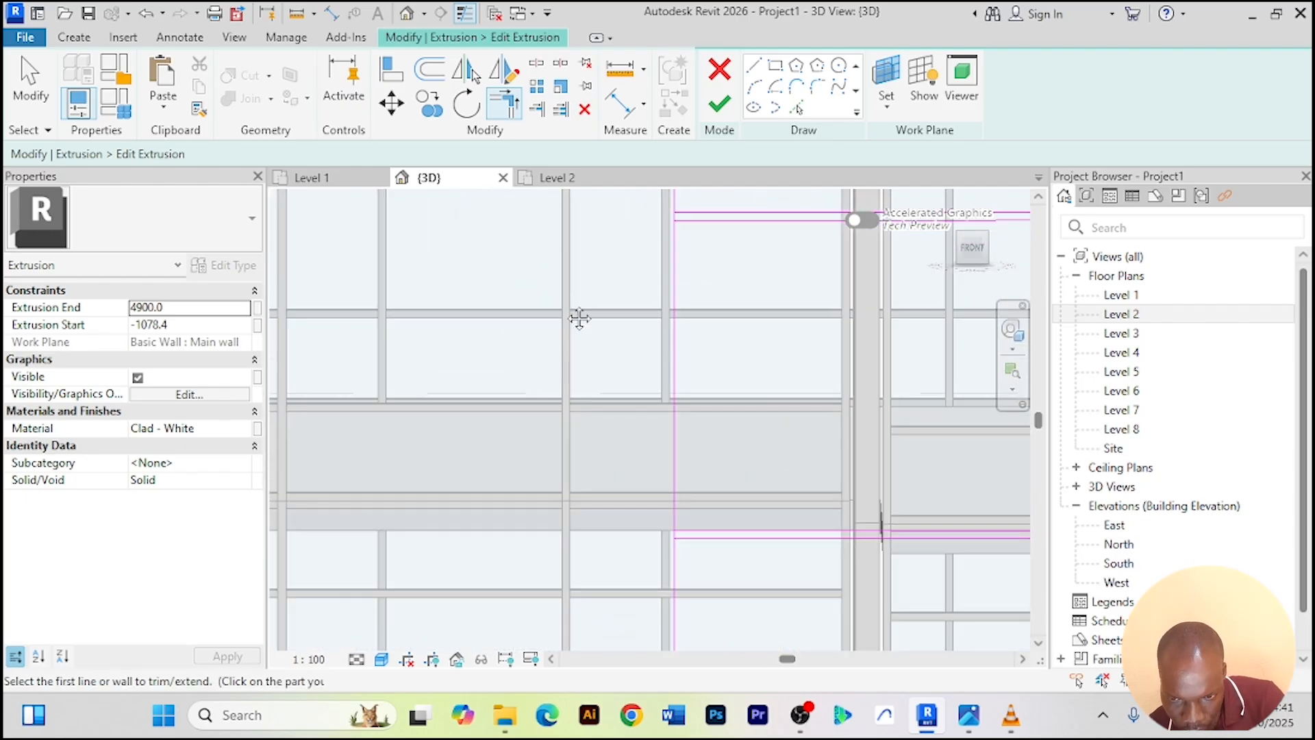
middle_click_drag(580, 319, 551, 453)
scroll(655, 326, "up", 2)
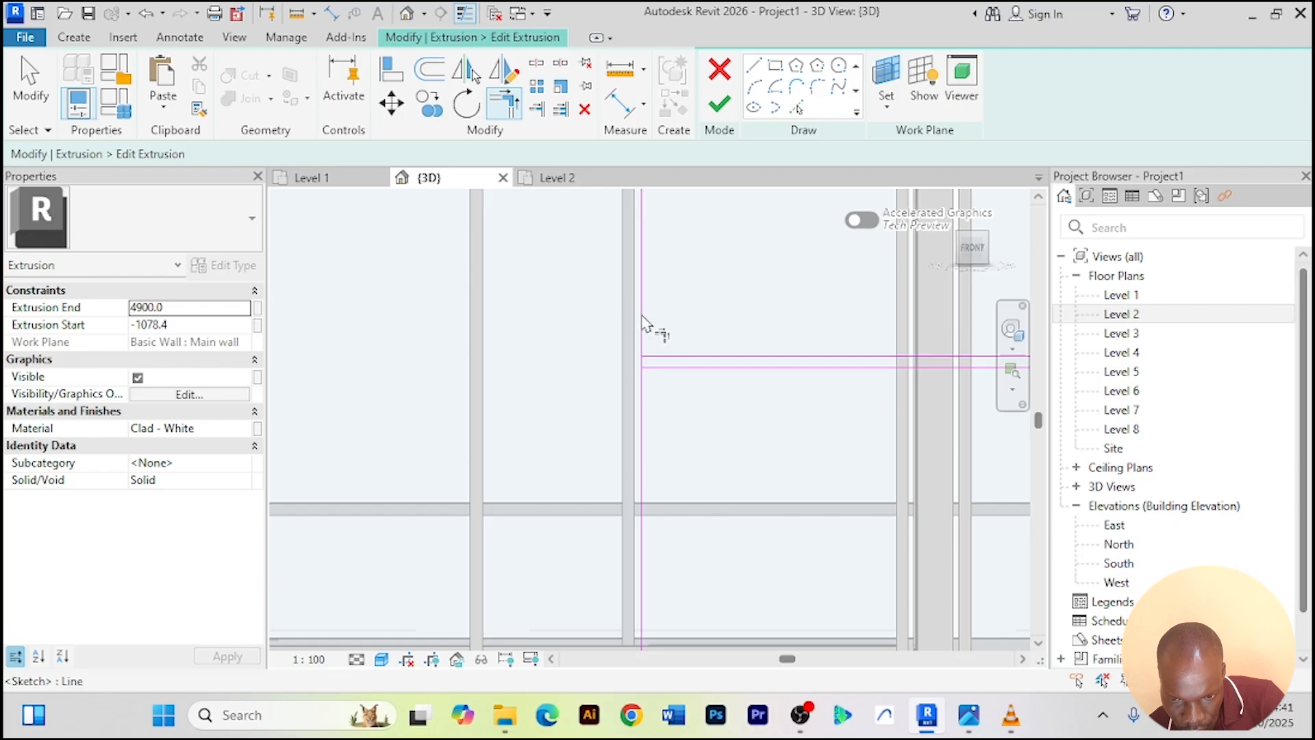
left_click(643, 318)
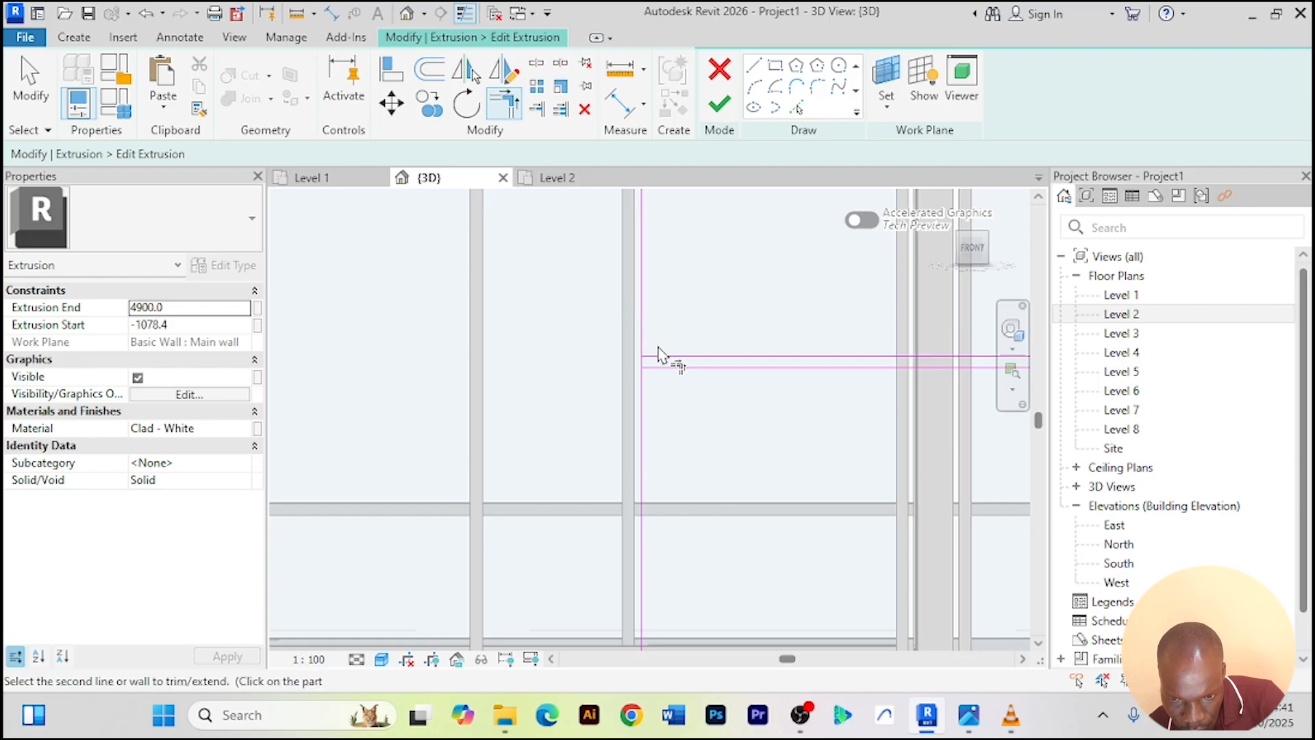
left_click(646, 430)
Trim the left edge segments into corners with the lines of the second and third grooves from the top
scroll(681, 432, "down", 3)
mouse_move(608, 270)
middle_mouse_down()
mouse_move(590, 466)
mouse_move(532, 230)
middle_mouse_up()
scroll(548, 292, "up", 4)
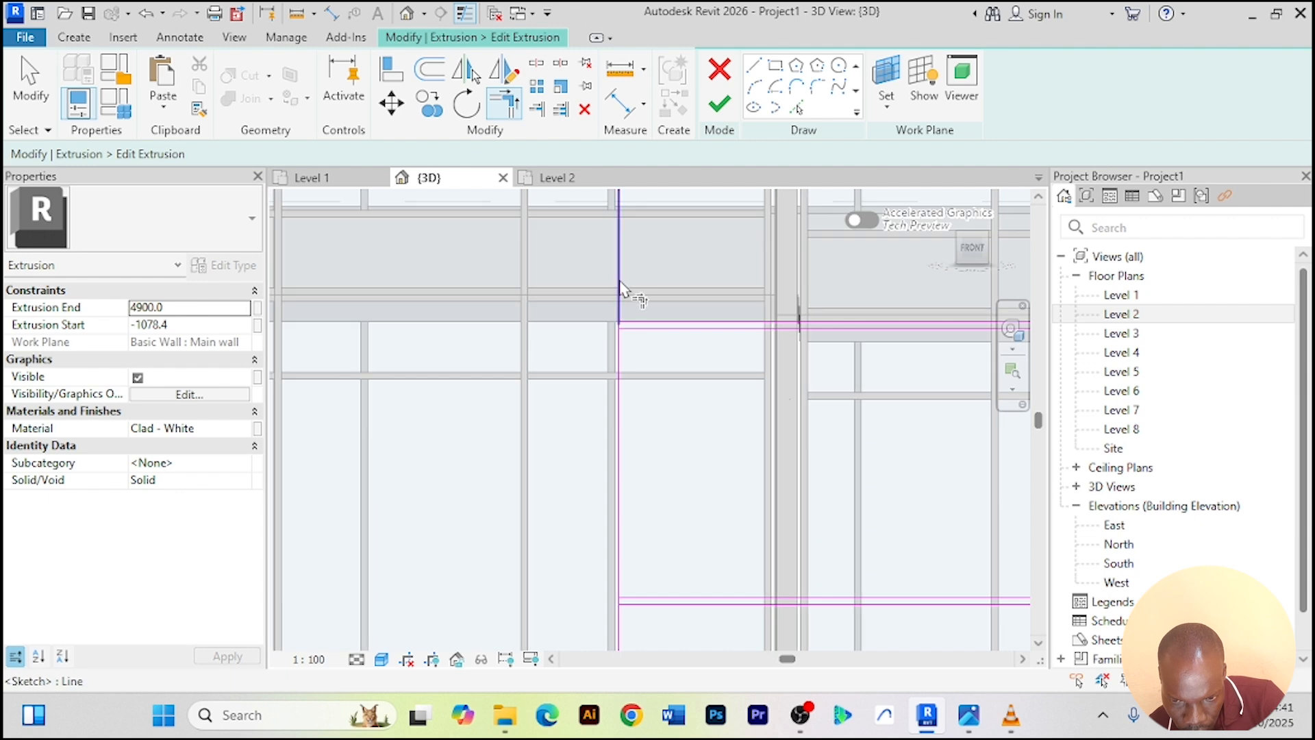
left_click(653, 336)
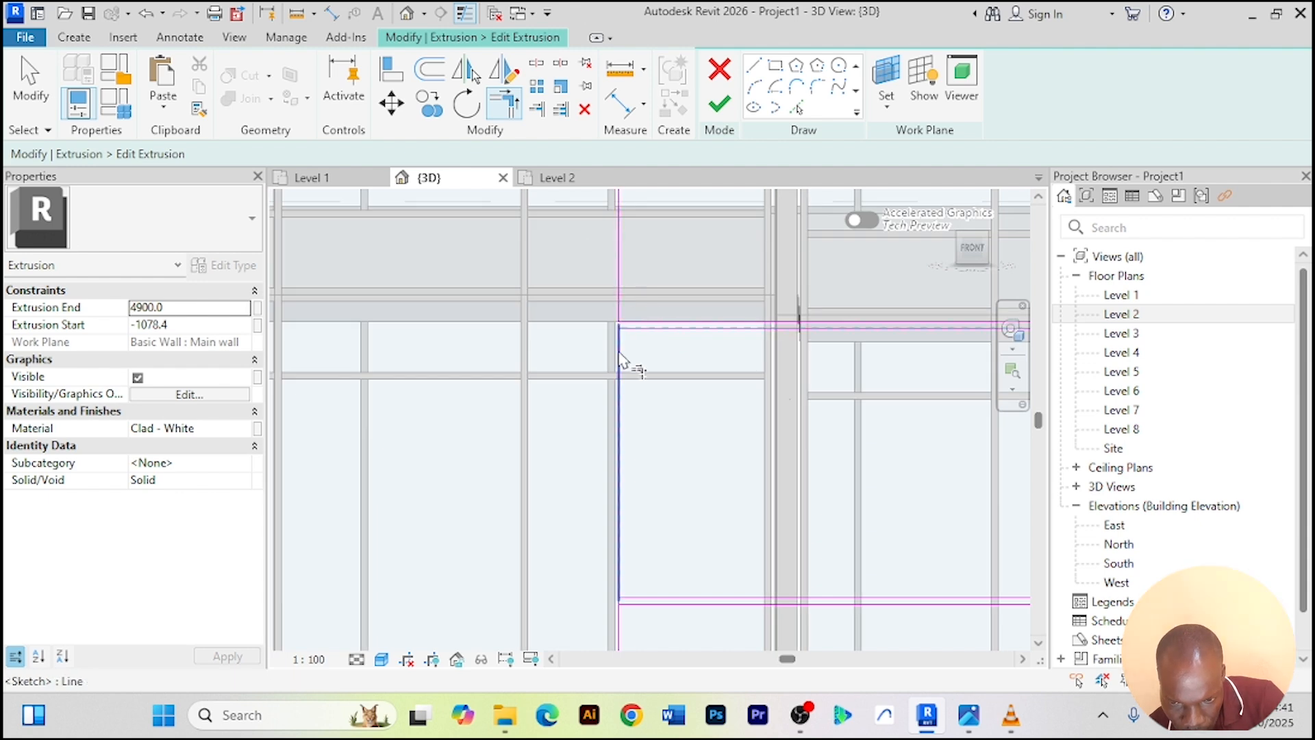
left_click(638, 609)
left_click(622, 616)
Trim the left edge segments into corners with the two lines of the fourth groove from the top
scroll(418, 480, "down", 2)
middle_click_drag(452, 483, 511, 238)
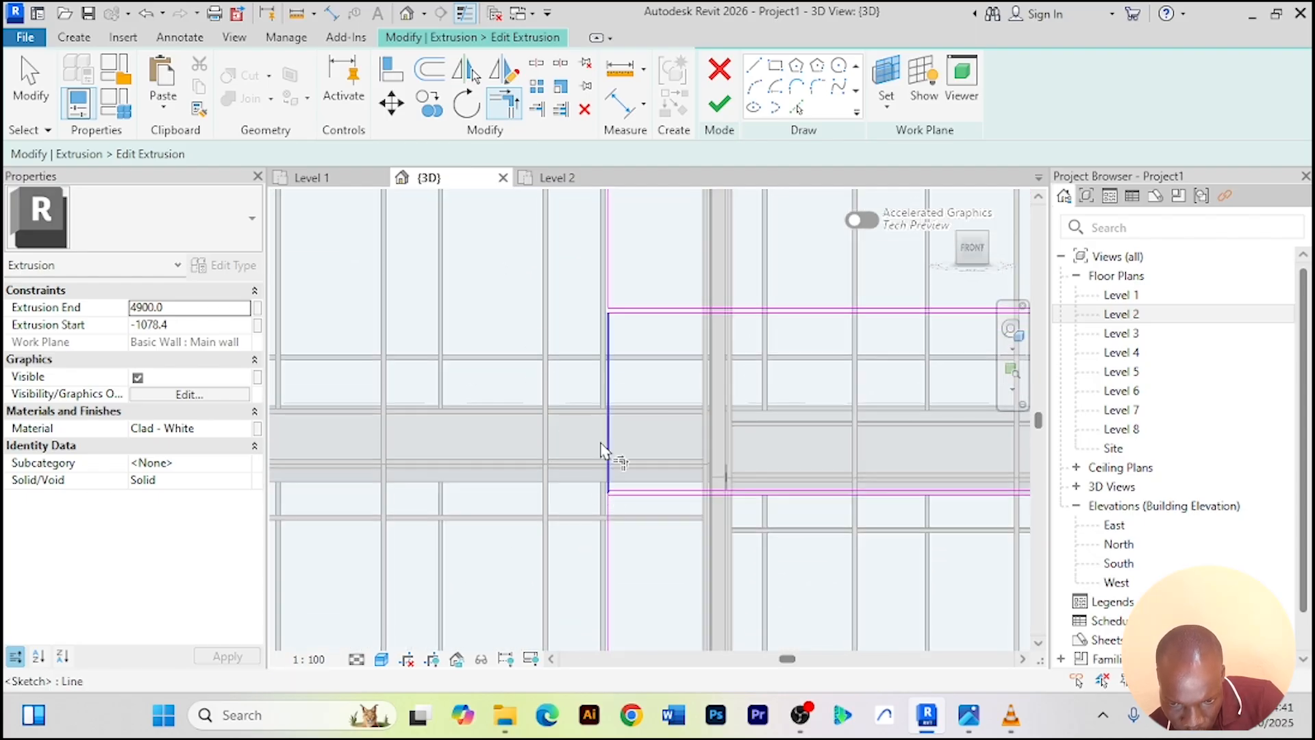
left_click(612, 469)
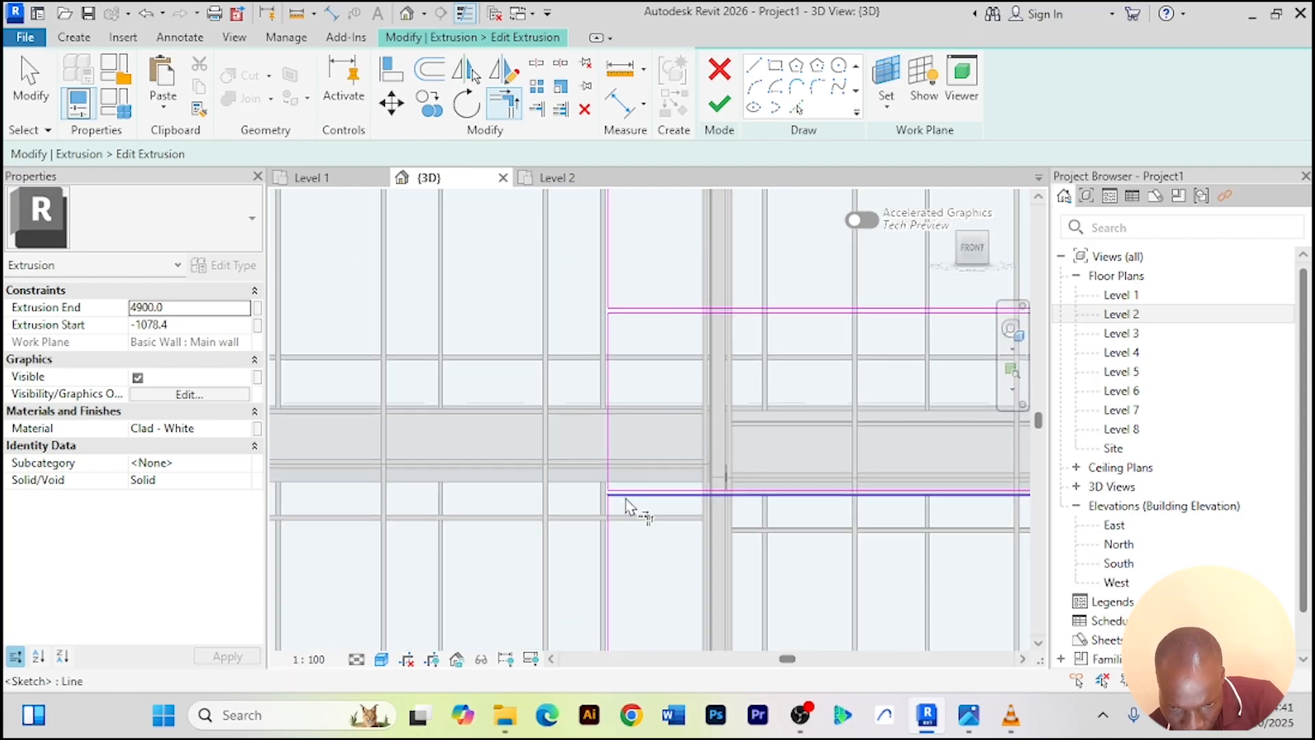
left_click(608, 528)
Finish the extrusion's edited sketch and complete the in-place model of the white-clad block
scroll(547, 477, "down", 3)
middle_click_drag(549, 480, 609, 307)
scroll(538, 299, "down", 2)
middle_click_drag(523, 437, 495, 683)
left_click(723, 115)
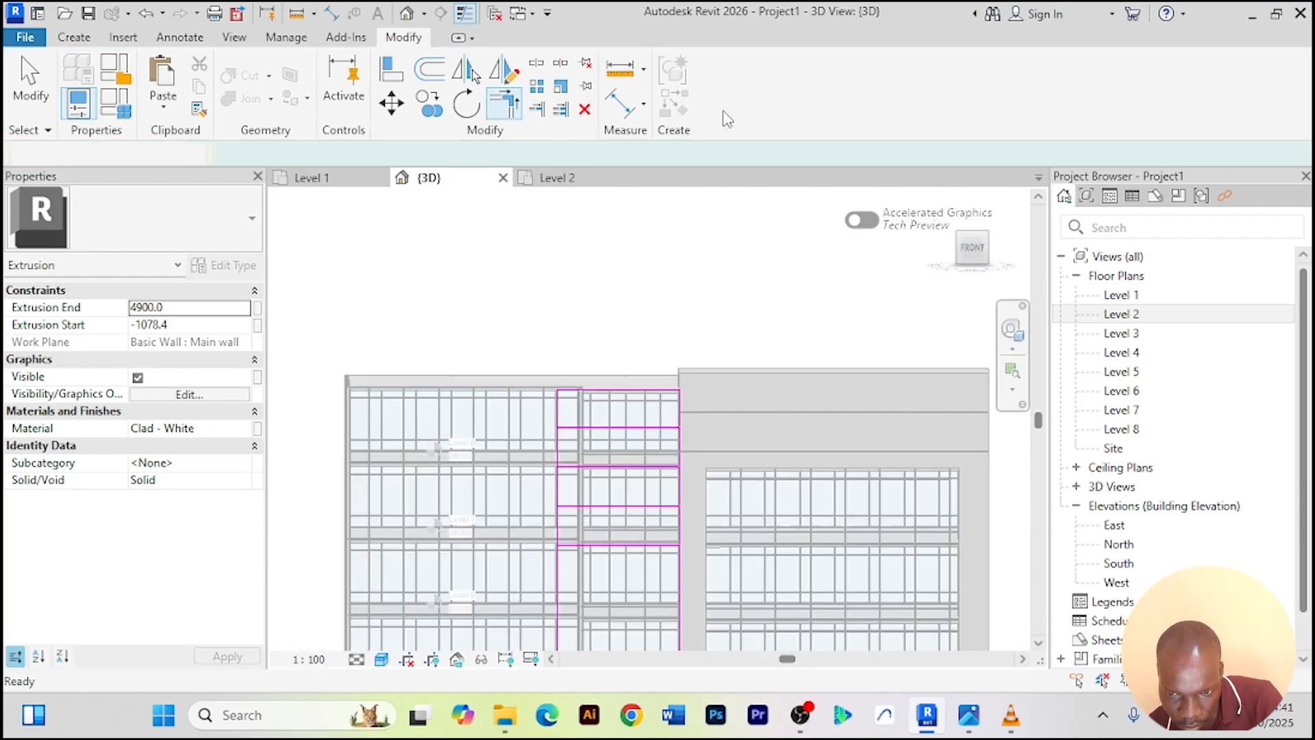
left_click(1158, 101)
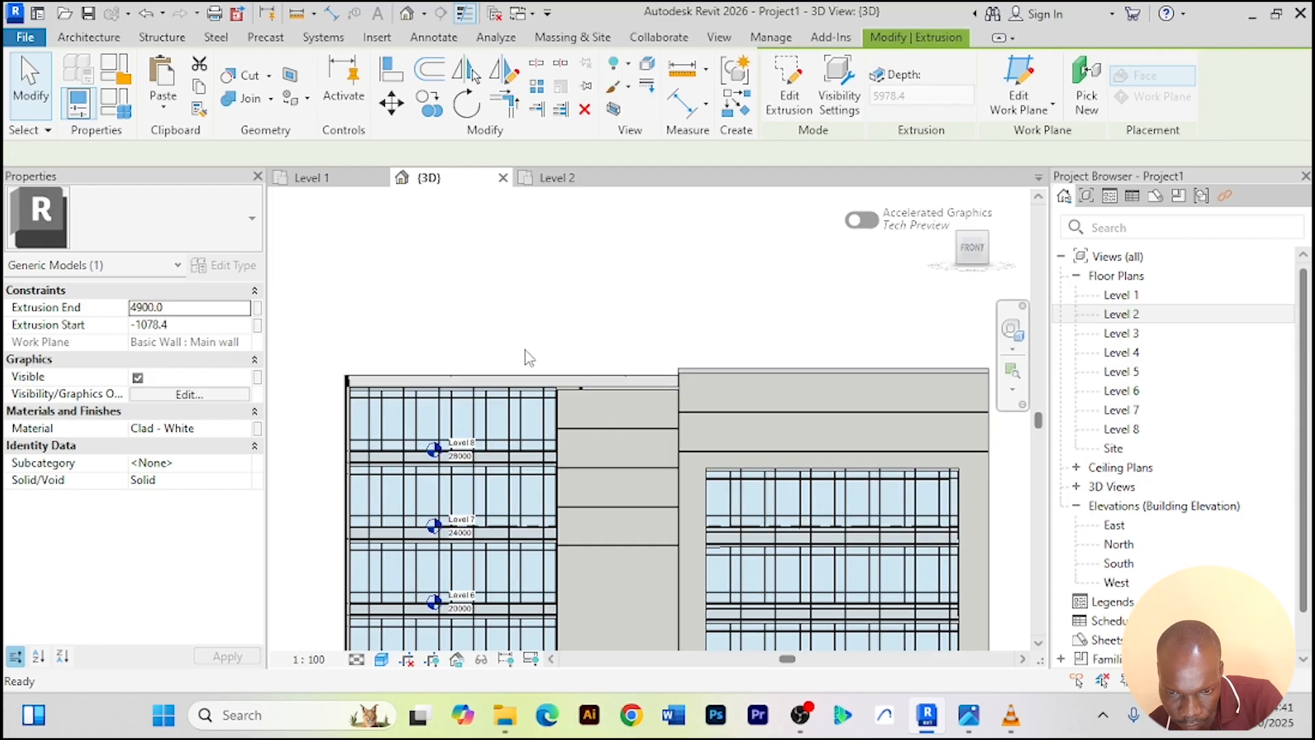
Examine the horizontal grooves on the front and side faces of the white-clad block in the 3D view
scroll(523, 359, "up", 3)
scroll(514, 346, "down", 5)
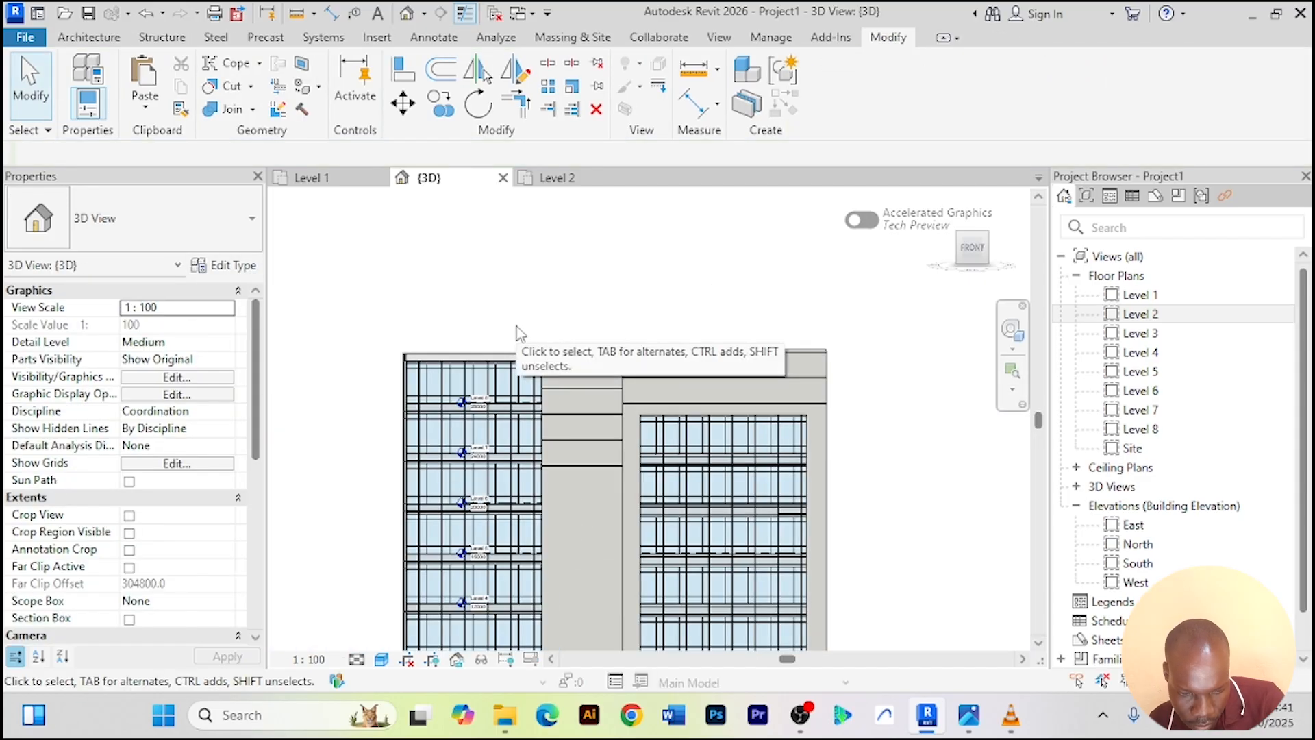
middle_click_drag(520, 329, 835, 497, "shift")
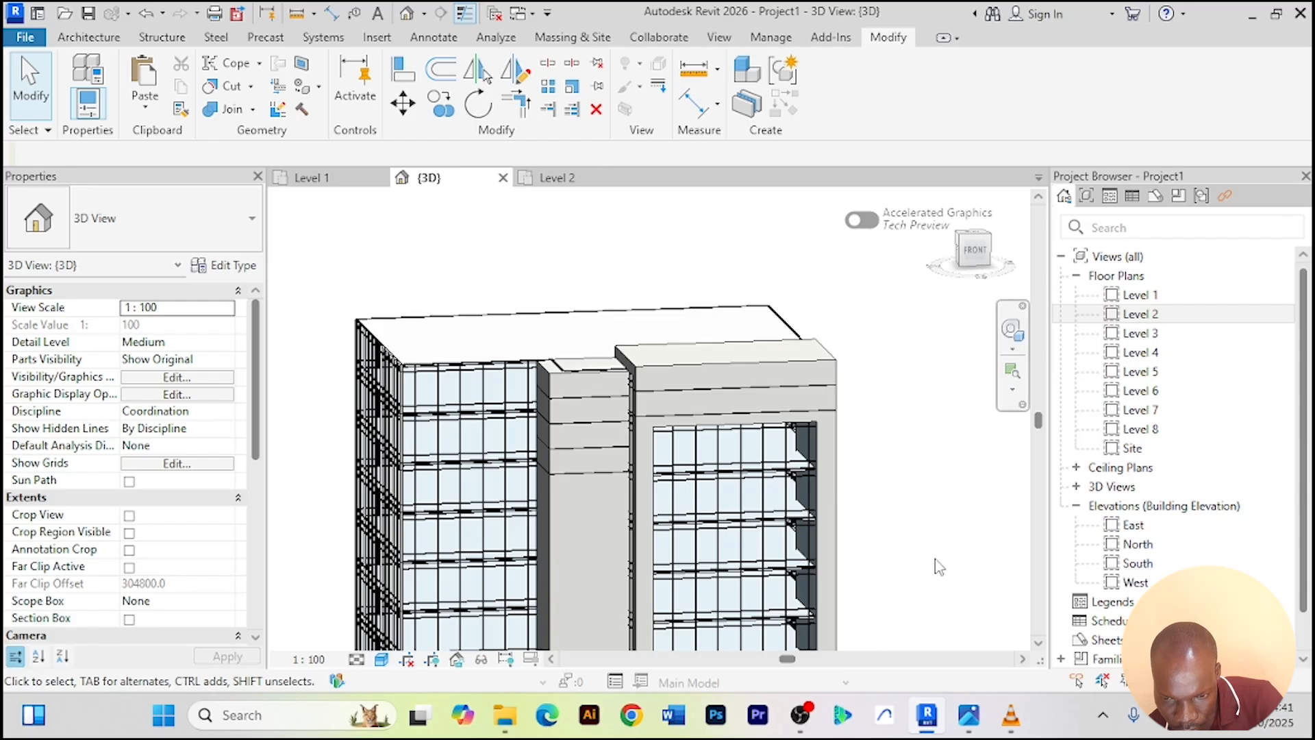
scroll(558, 535, "up", 8)
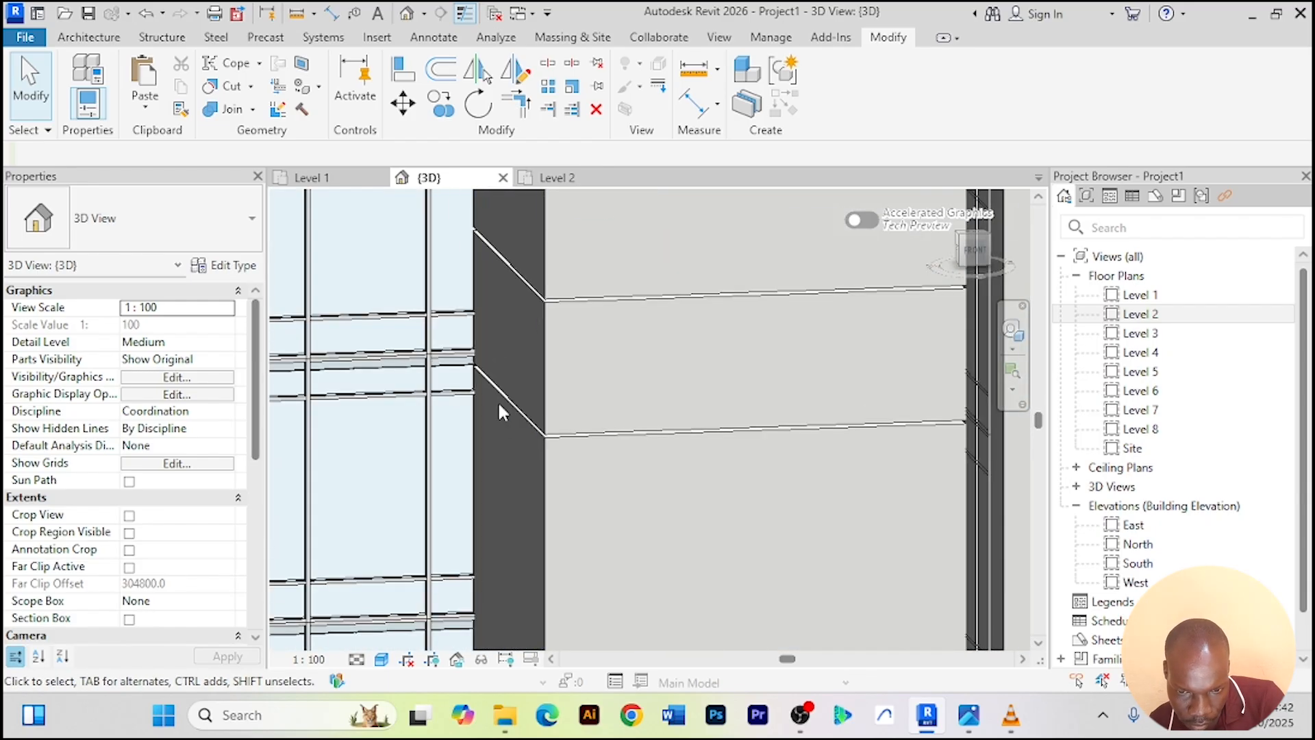
scroll(501, 387, "down", 3)
scroll(488, 452, "down", 4)
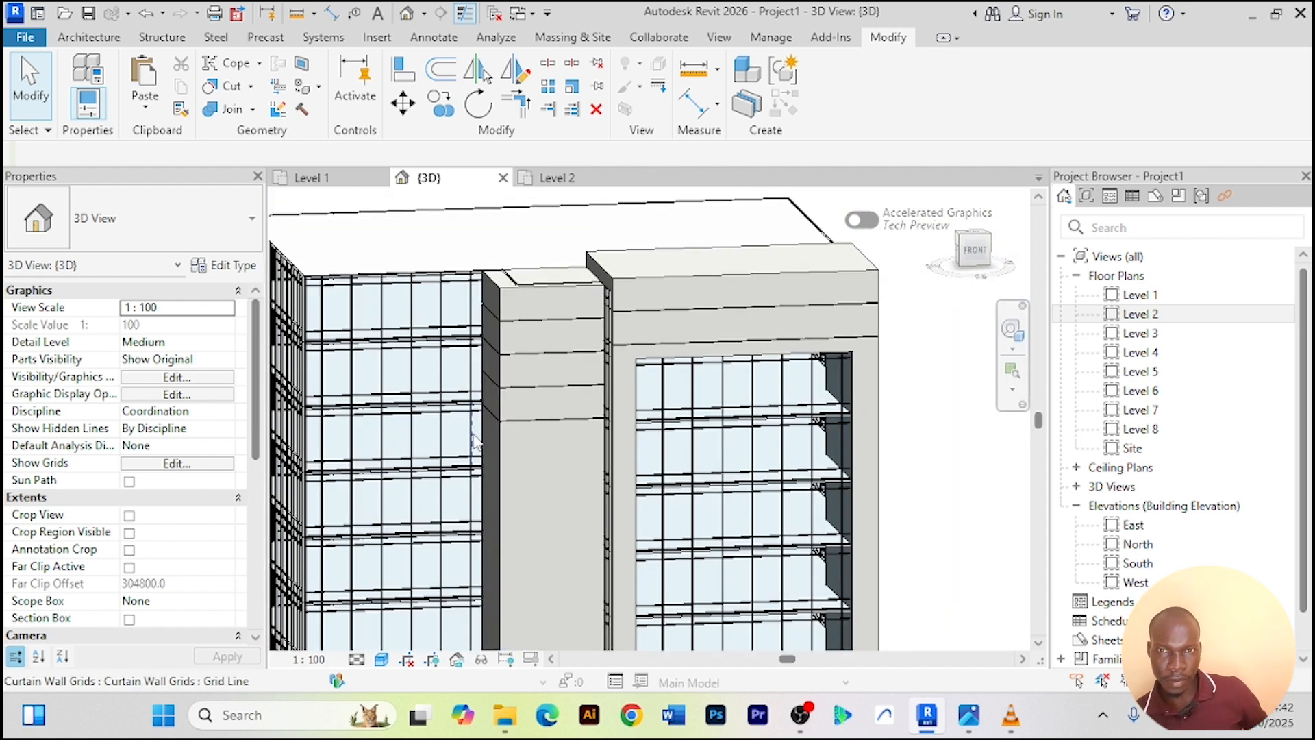
scroll(482, 441, "up", 5)
scroll(422, 445, "down", 4)
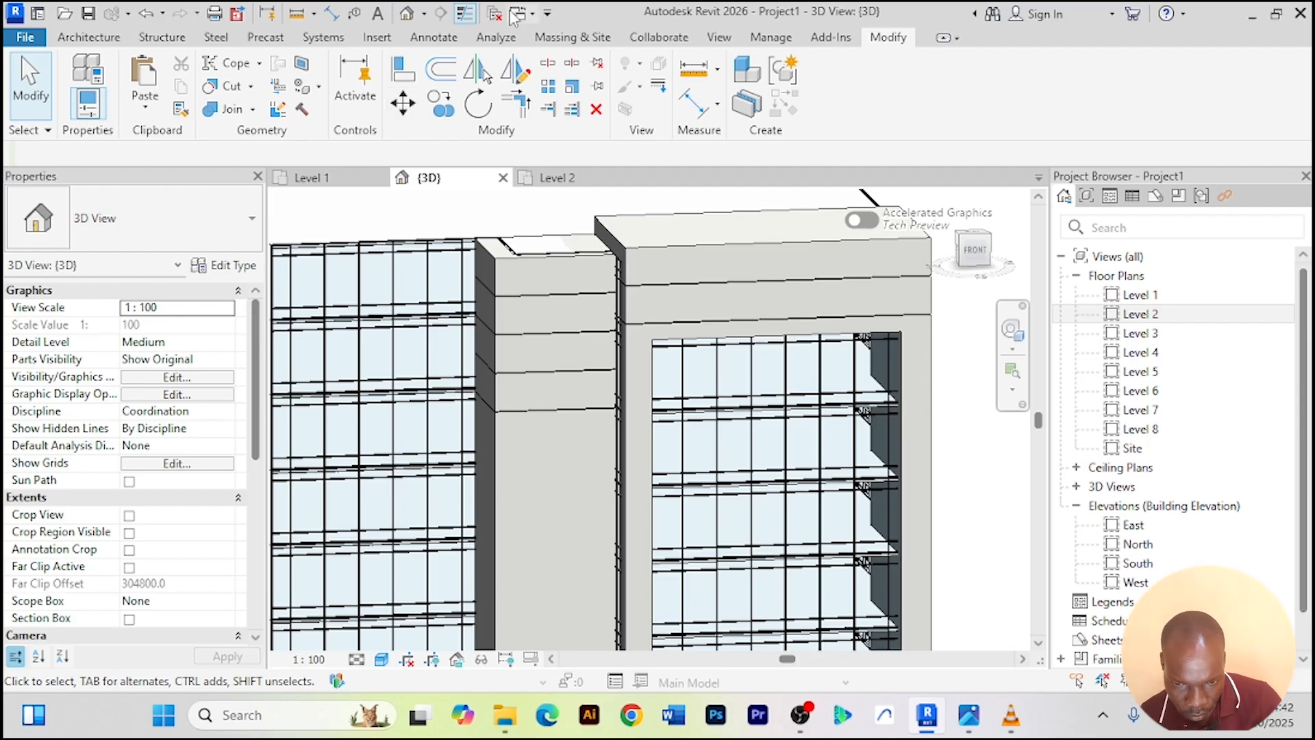
Compare the overall 3D model with the hospital reference image, focusing on the roof band above the left glazed bay
scroll(490, 315, "down", 5)
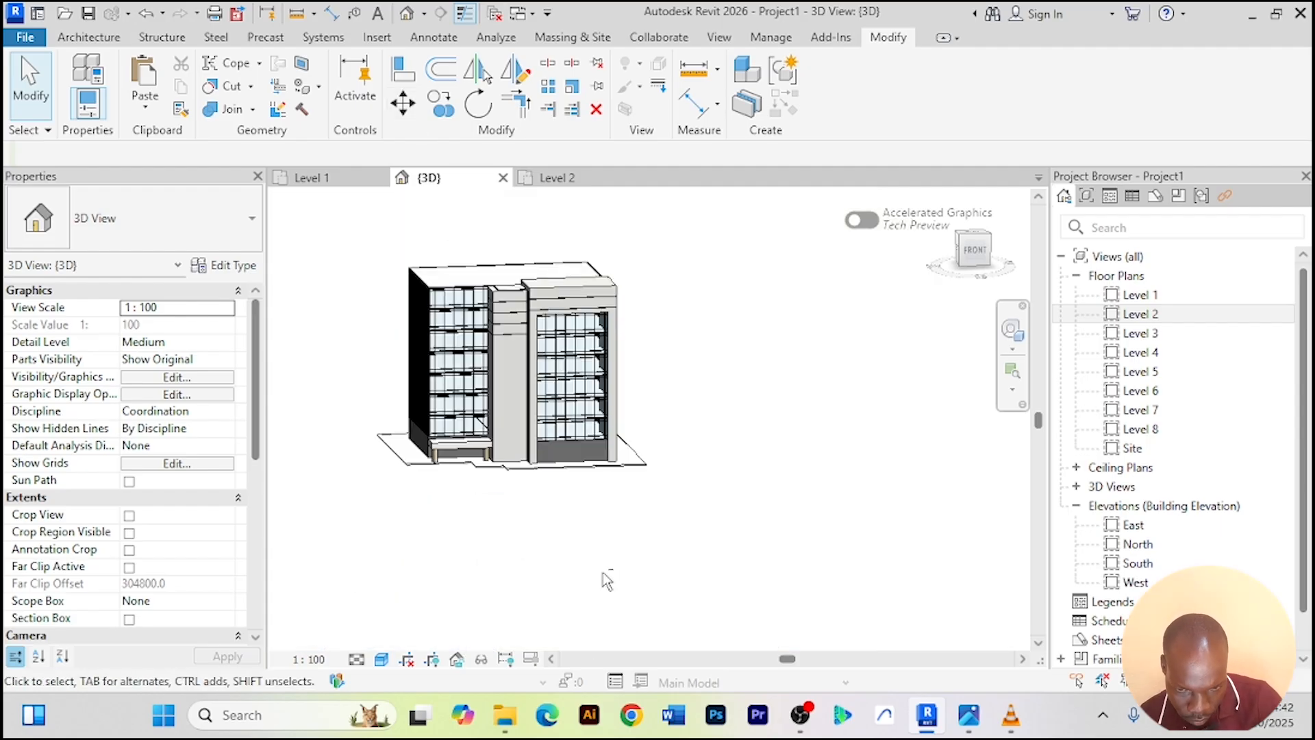
middle_click_drag(607, 581, 582, 577, "shift")
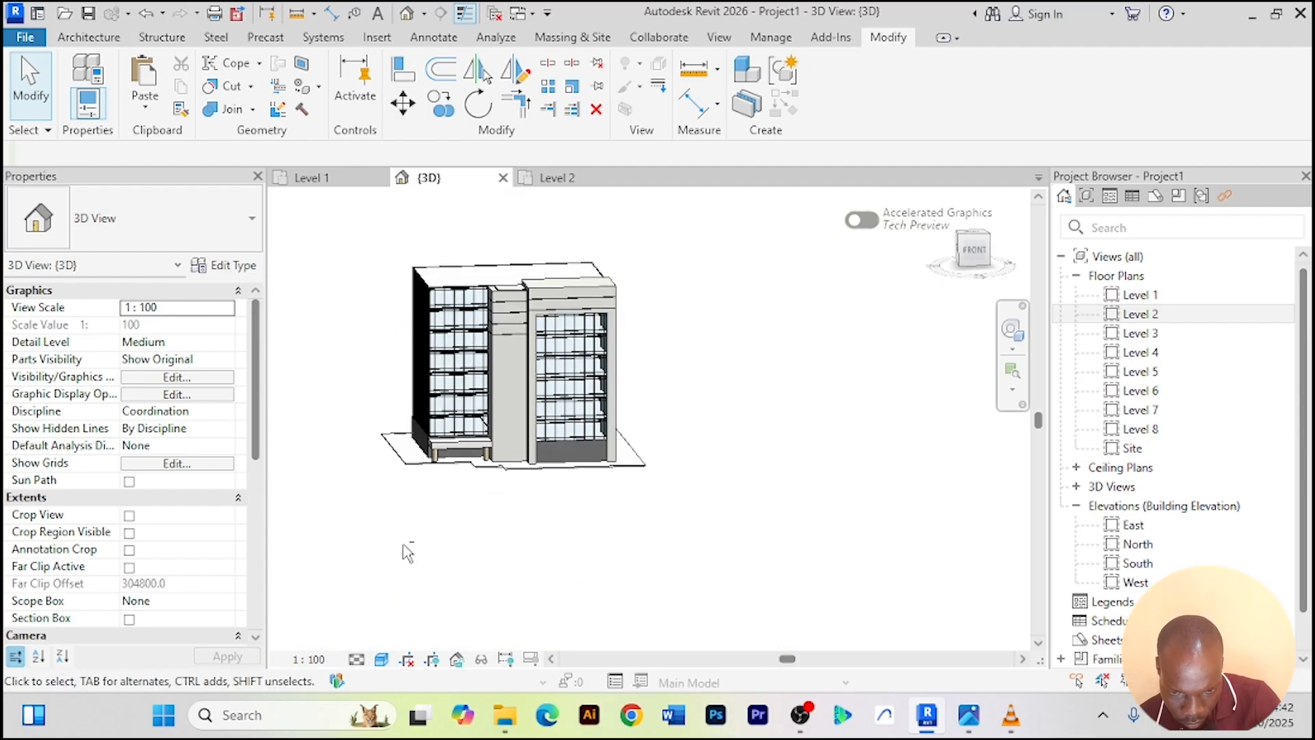
middle_click_drag(506, 597, 705, 587, "shift")
scroll(541, 519, "up", 2)
key("alt+Tab")
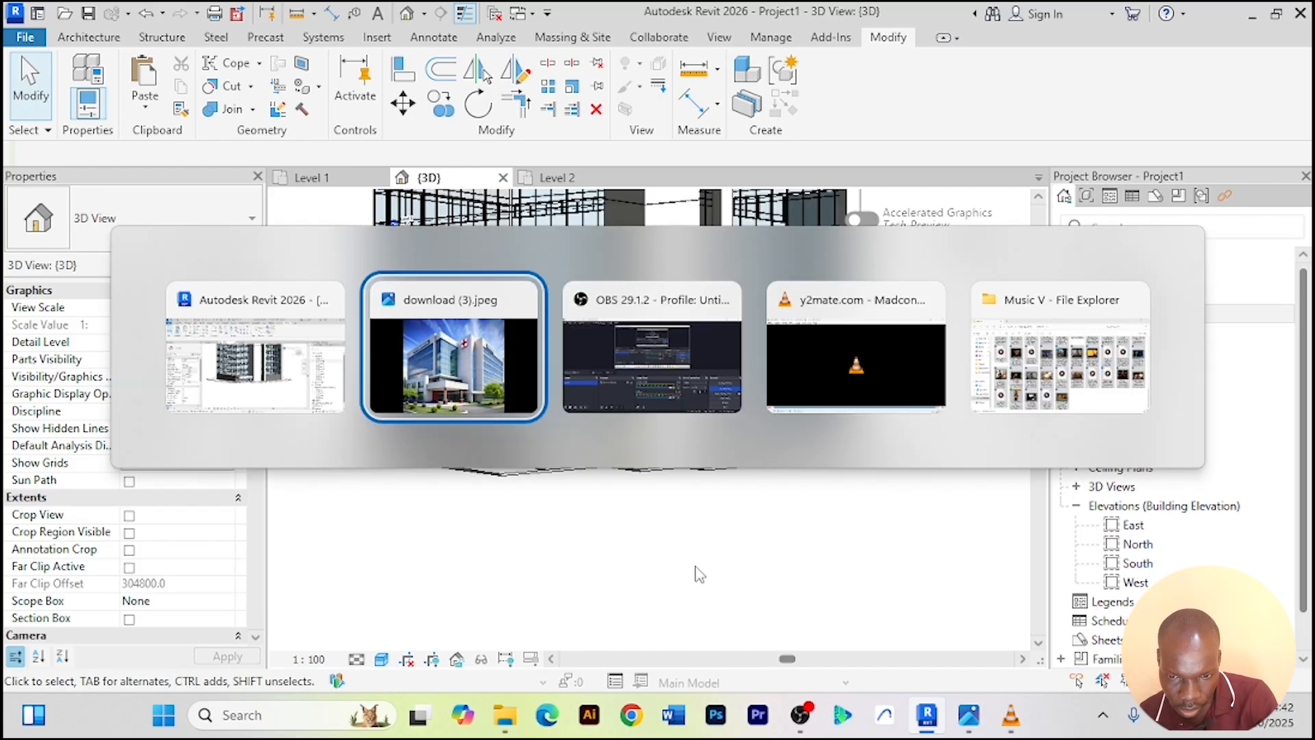
key("alt+Tab")
key("alt+Tab")
key("alt+Tab")
key("alt+Tab")
key("alt+Tab")
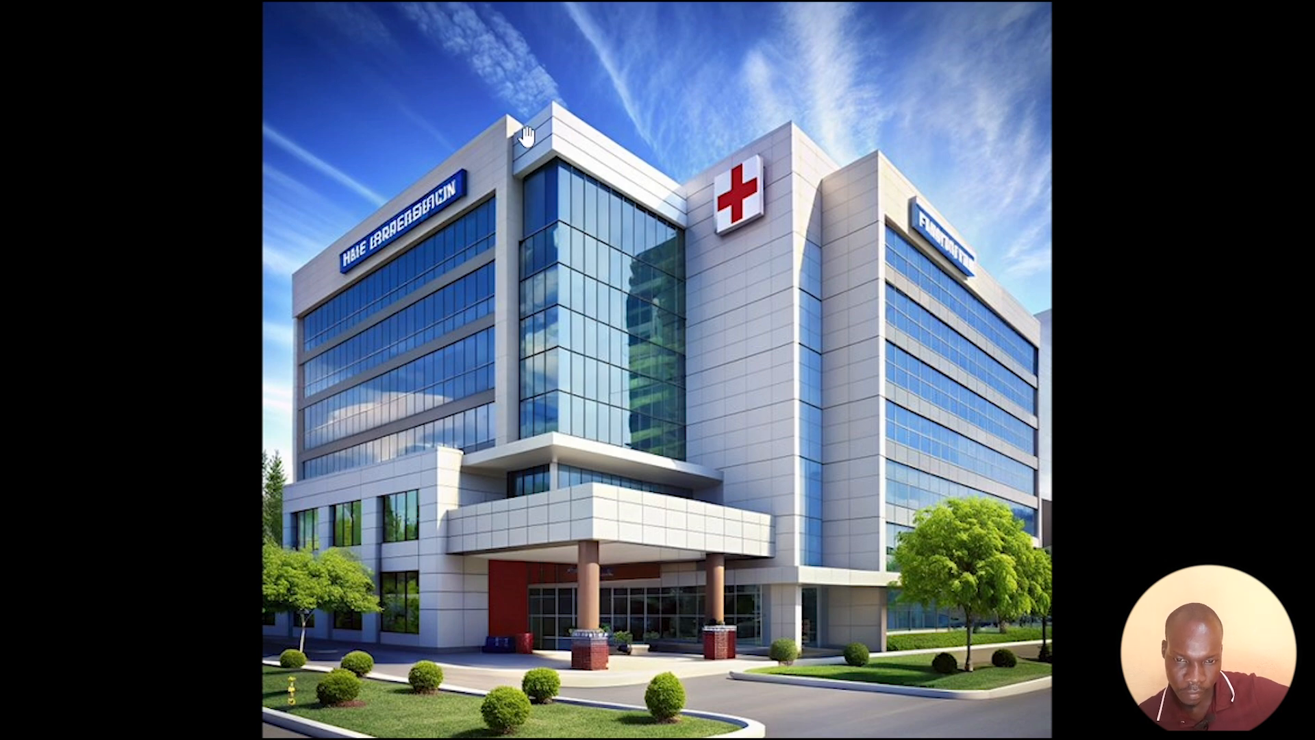
key("alt+Tab")
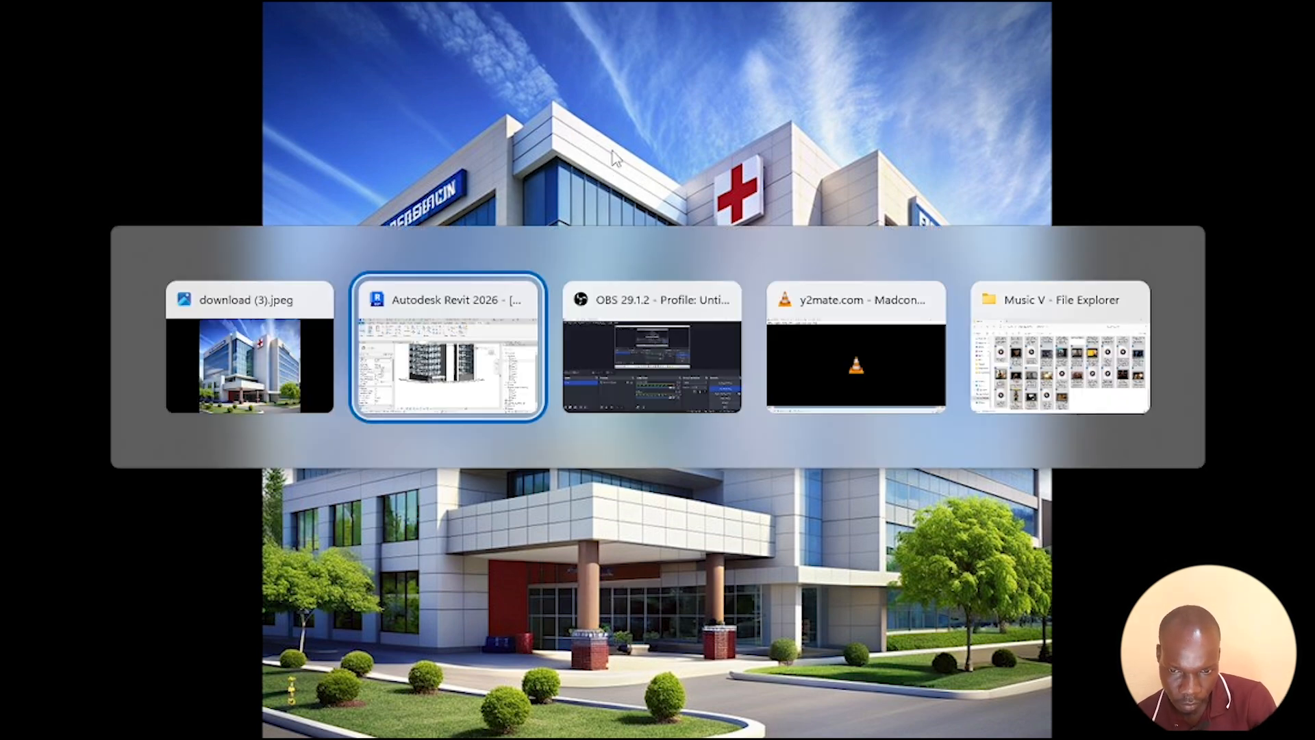
Start an in-place mass named Mass 1 with the building's front facade in view
scroll(680, 314, "down", 3)
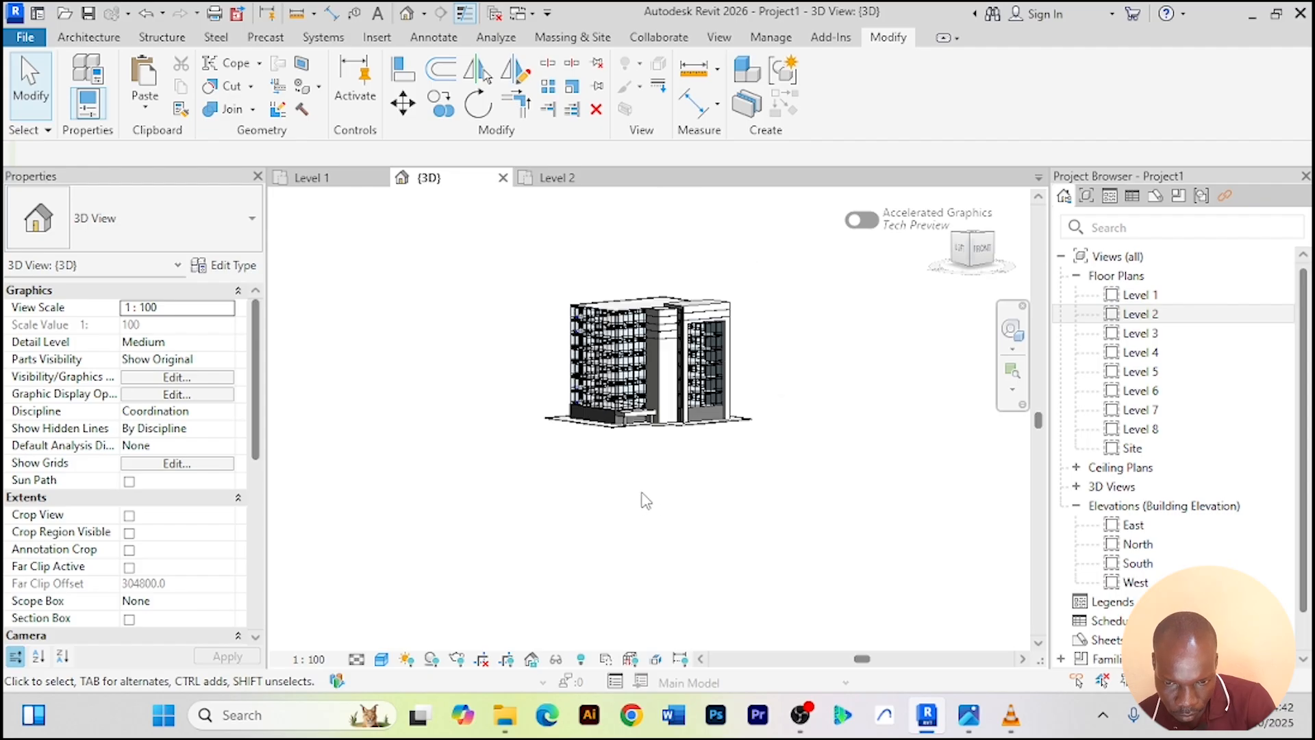
scroll(638, 404, "up", 6)
scroll(627, 361, "up", 1)
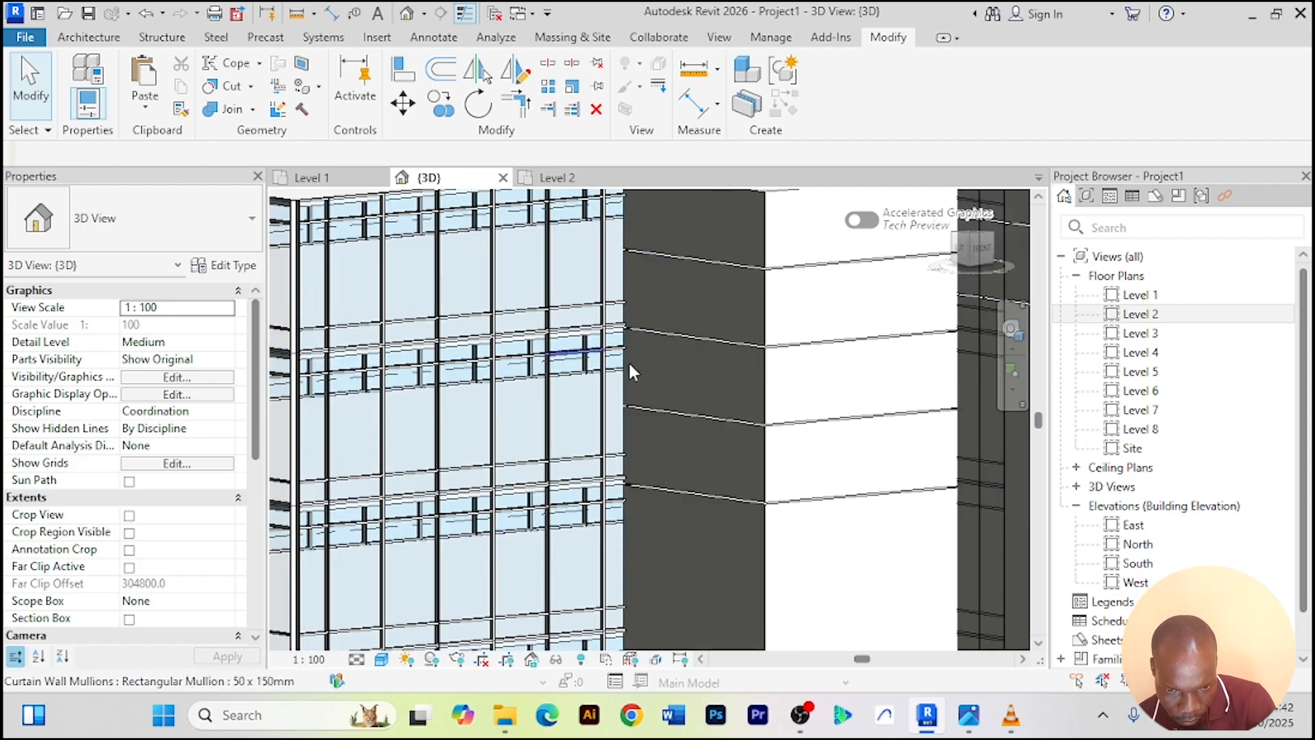
scroll(629, 338, "down", 2)
middle_click_drag(629, 338, 571, 329, "shift")
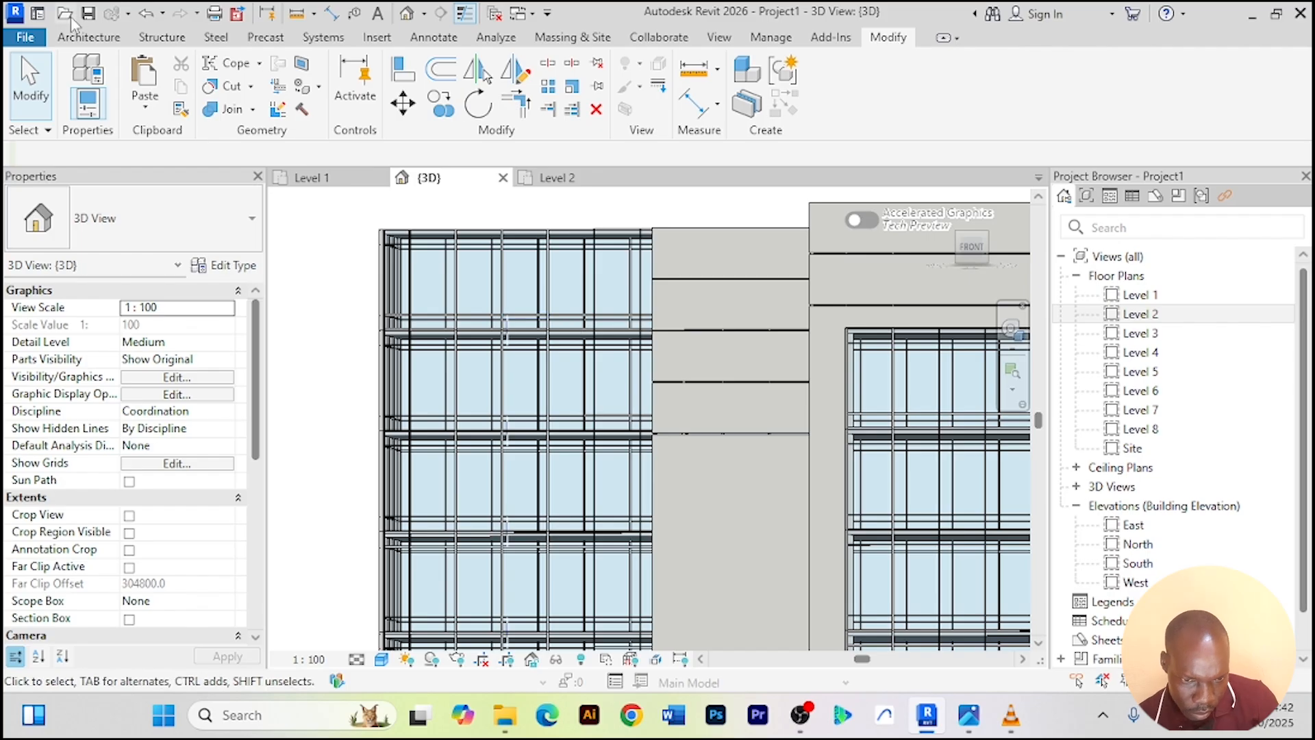
left_click(560, 39)
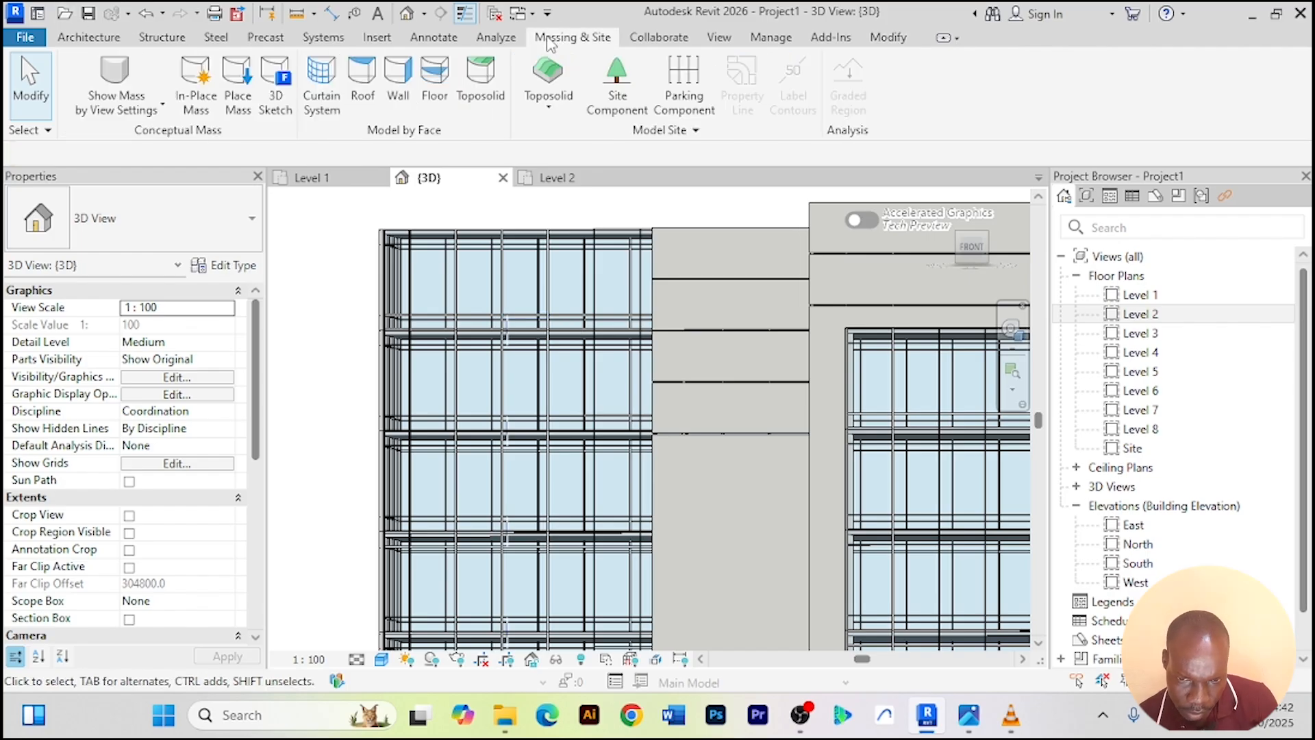
left_click(203, 98)
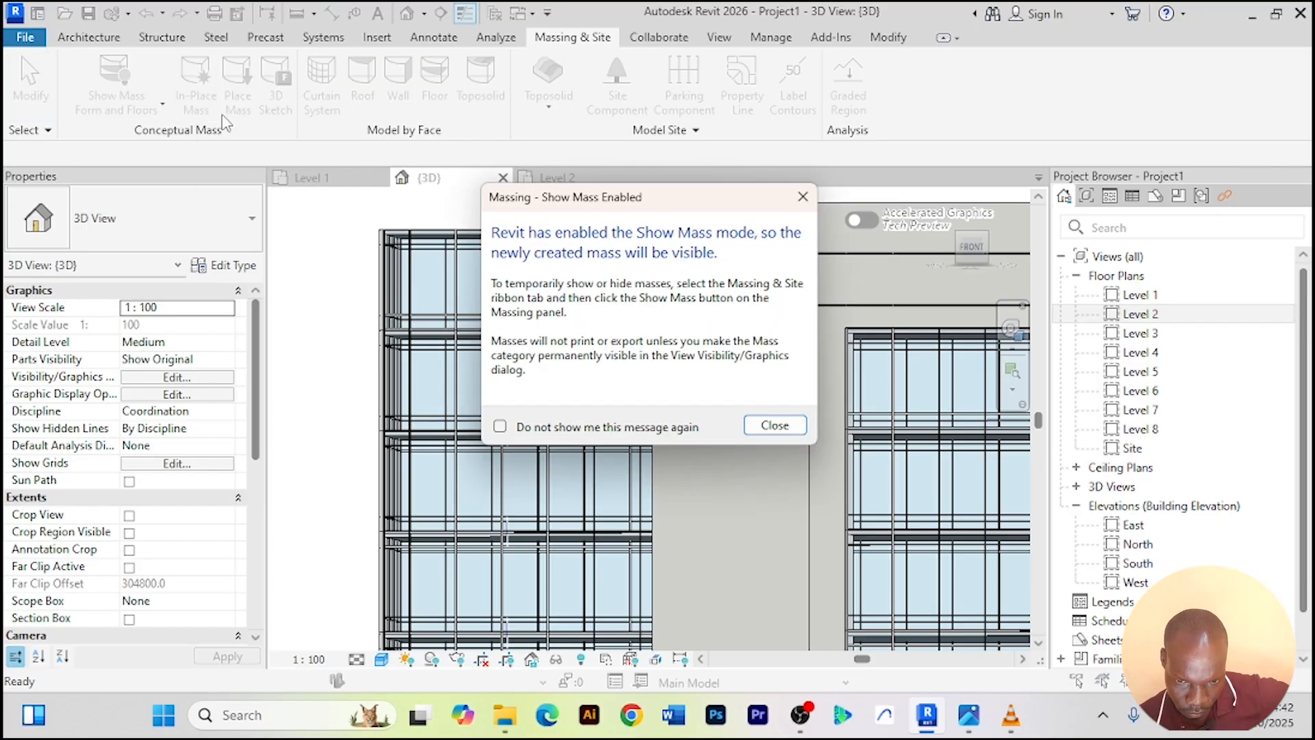
left_click(775, 426)
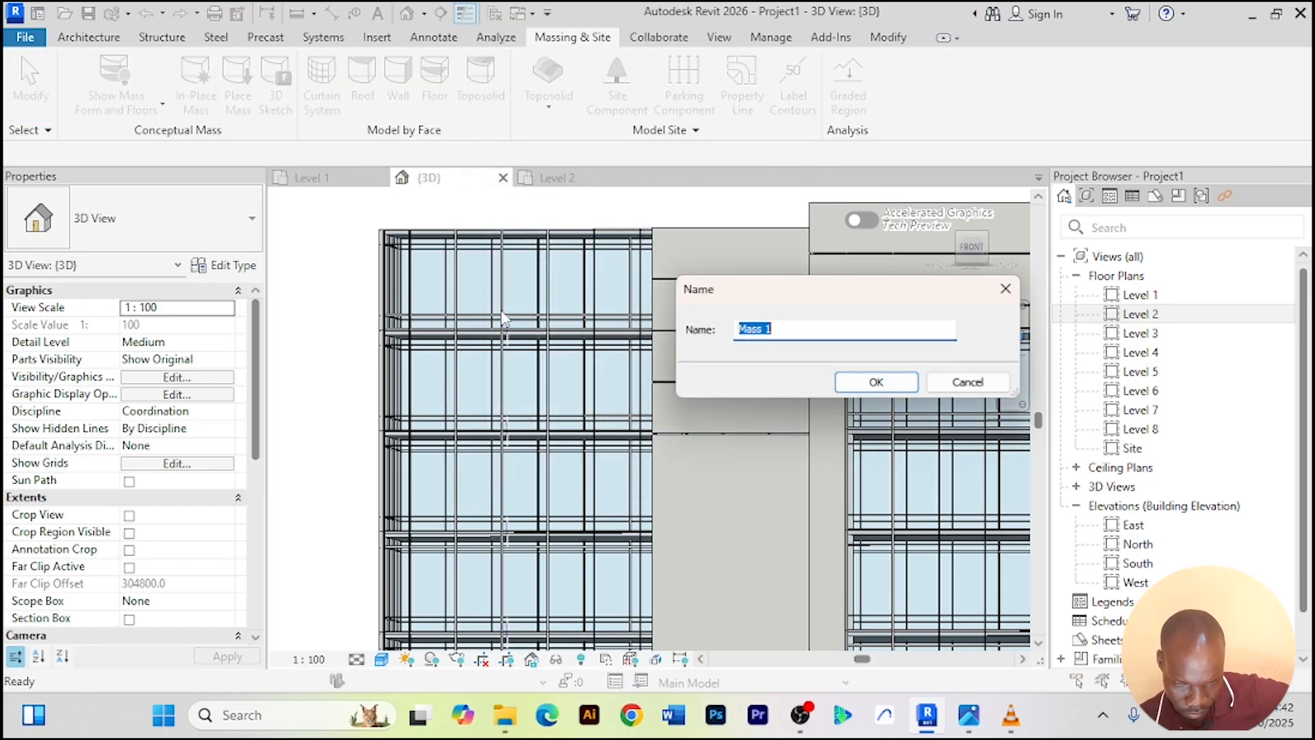
left_click(813, 331)
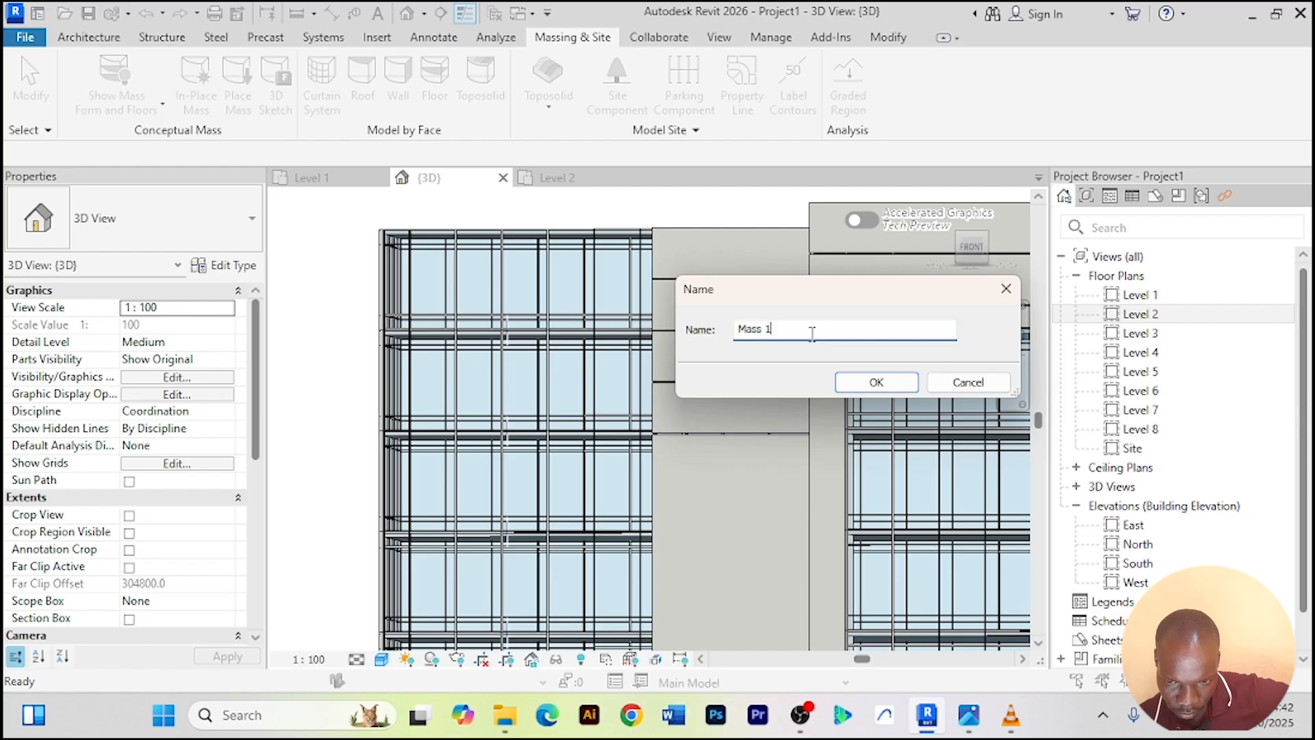
left_click(874, 383)
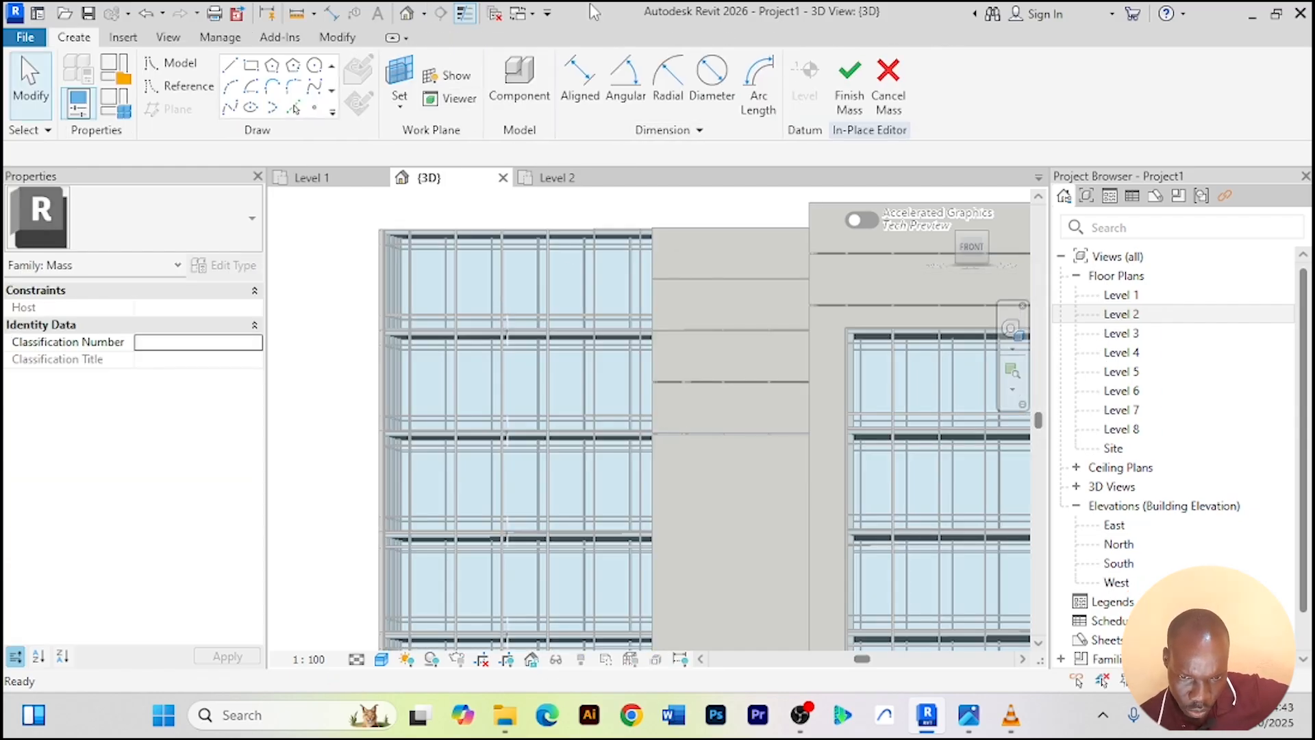
Set the mass work plane to a glazed panel on the top storey of the left curtain wall
left_click(400, 107)
left_click(455, 142)
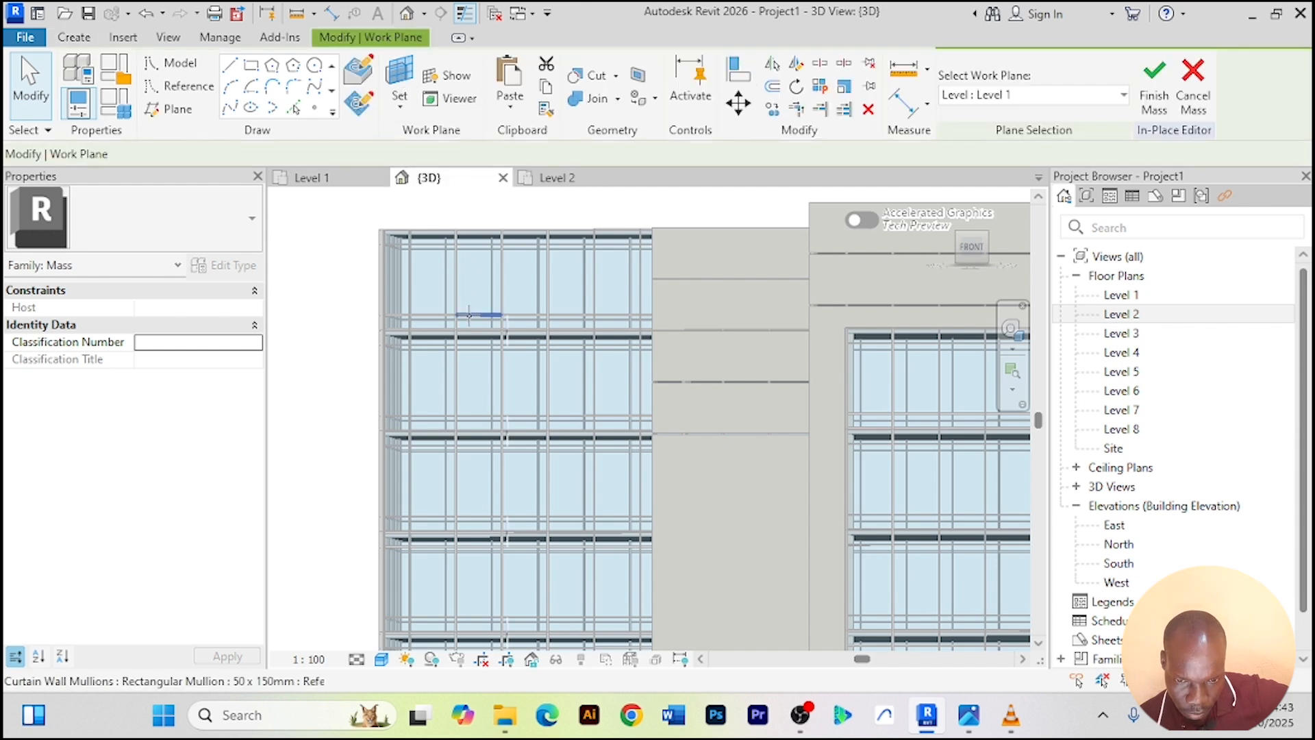
scroll(548, 277, "up", 3)
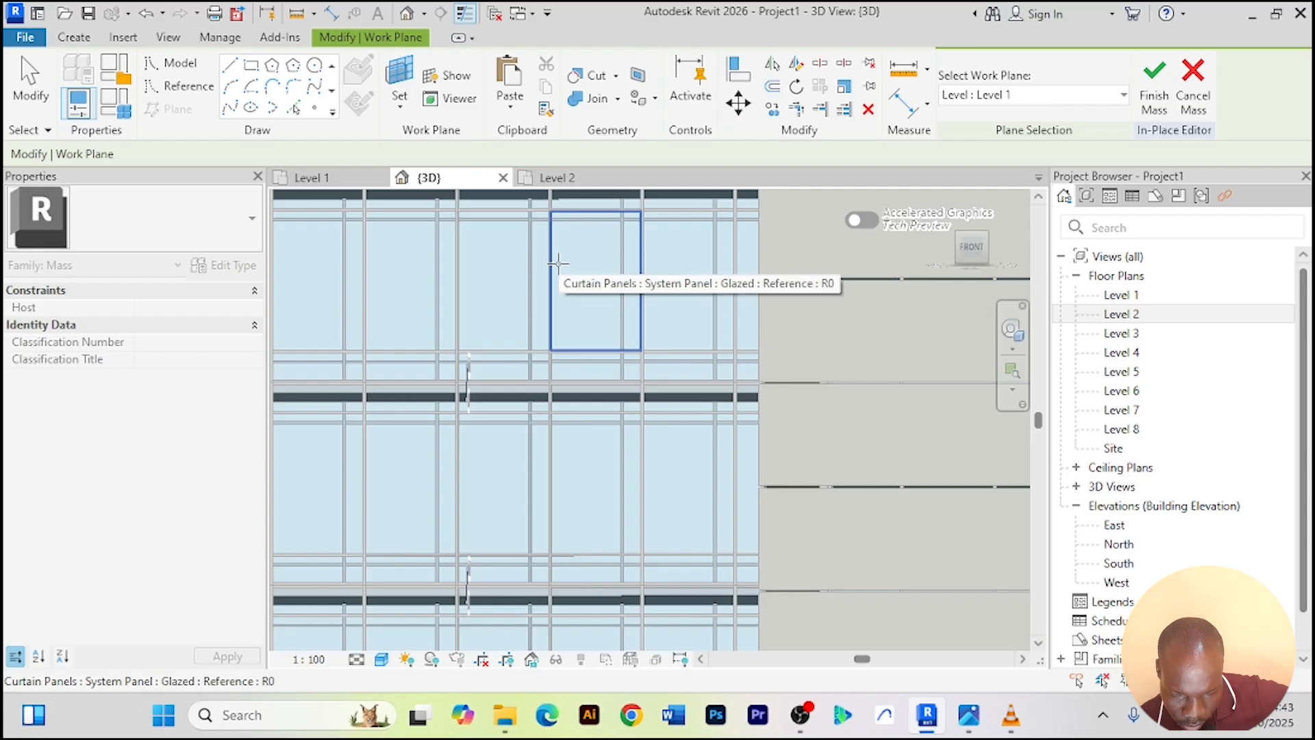
left_click(558, 263)
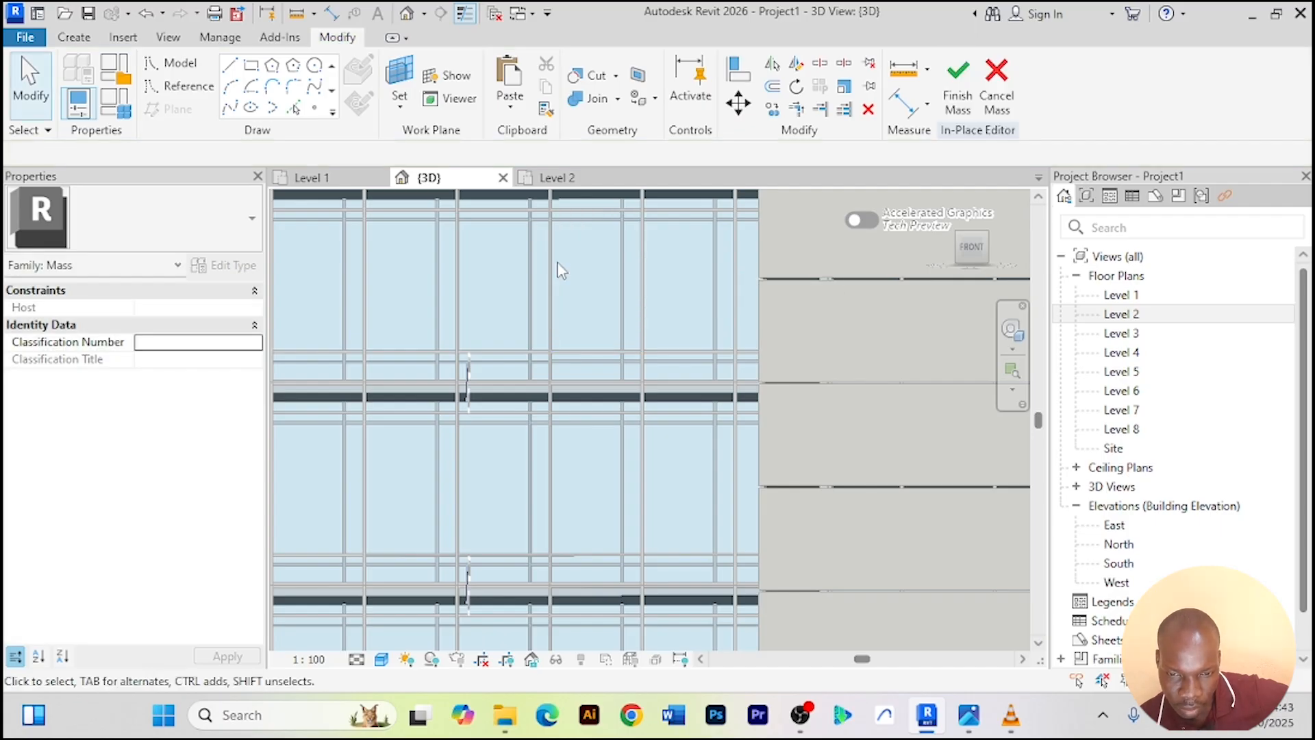
Draw a rectangle about 4704 mm high across the full width of the left glazed bay's top storey
scroll(560, 270, "down", 2)
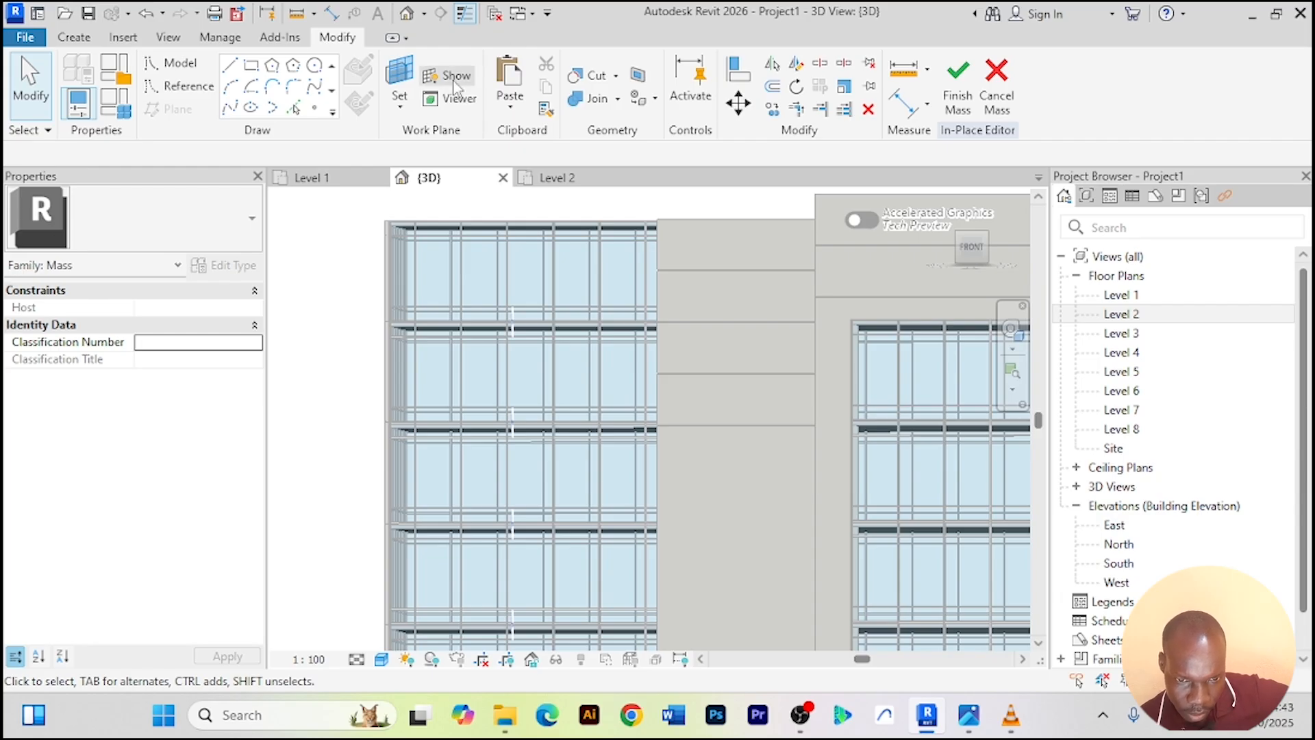
left_click(252, 71)
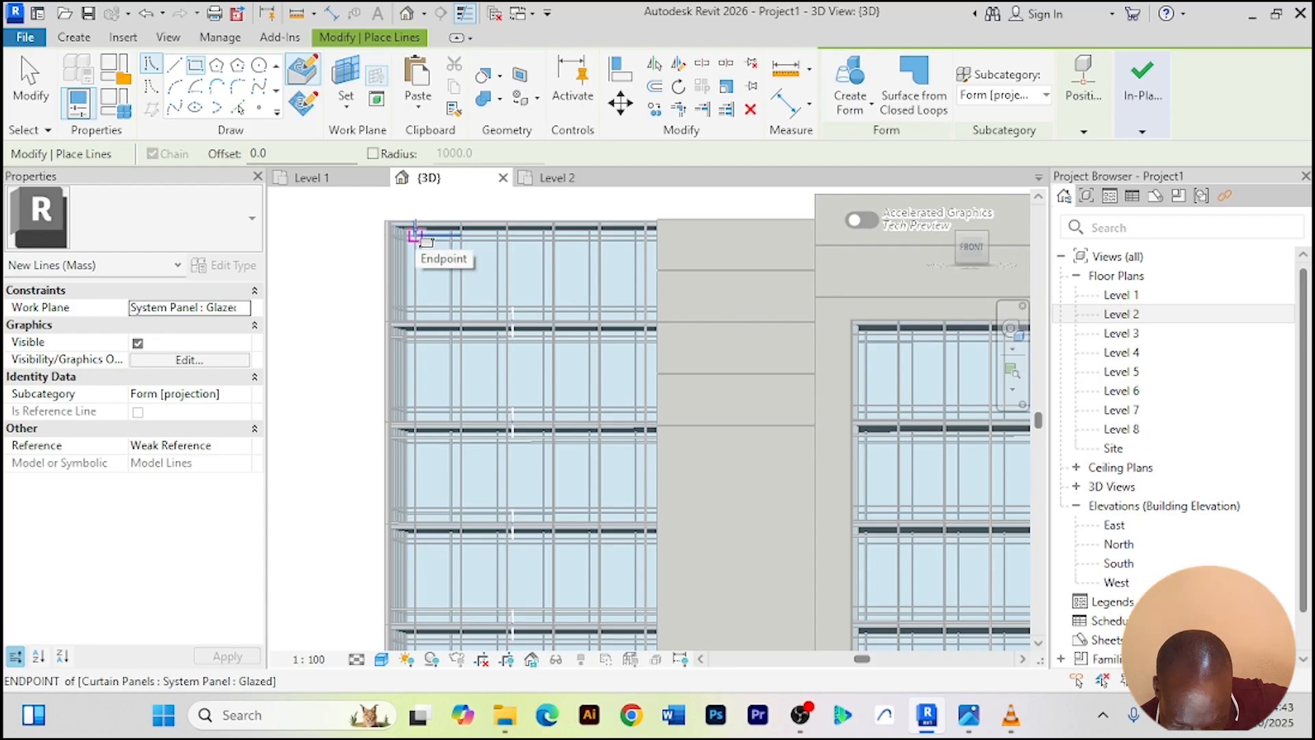
left_click(384, 219)
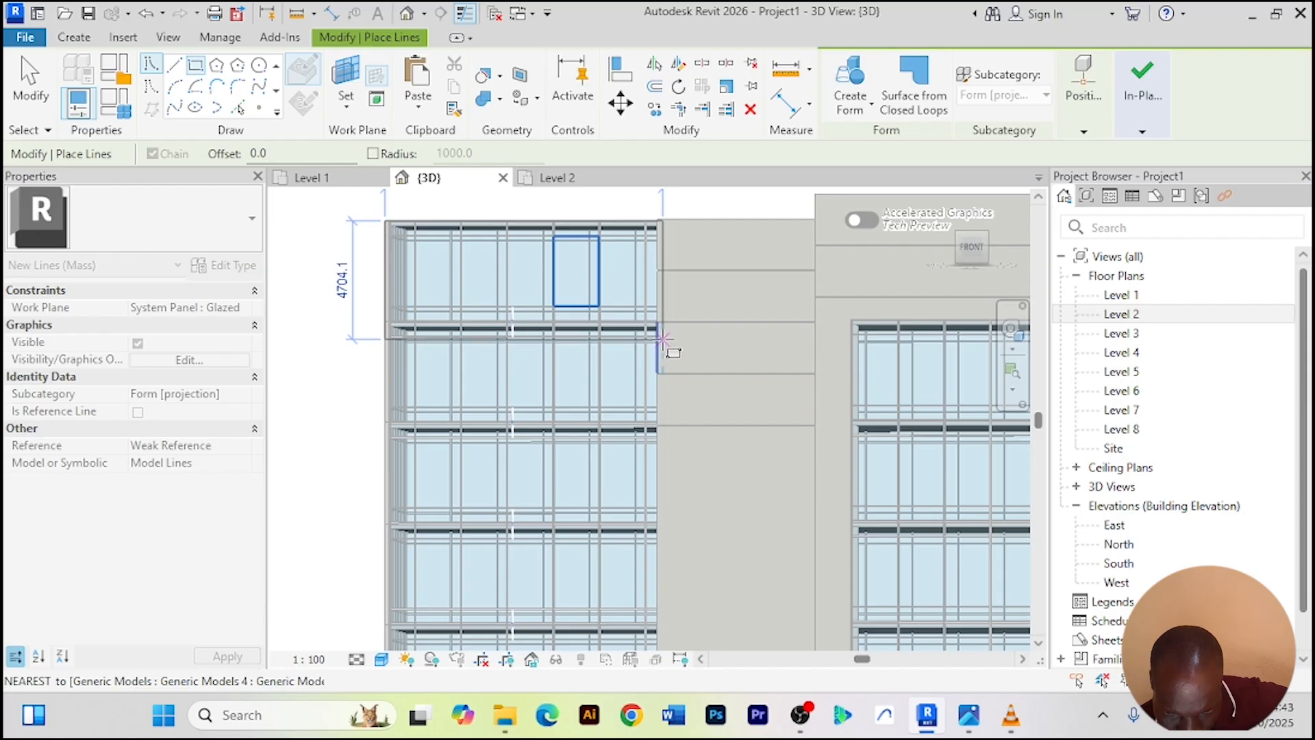
left_click(662, 323)
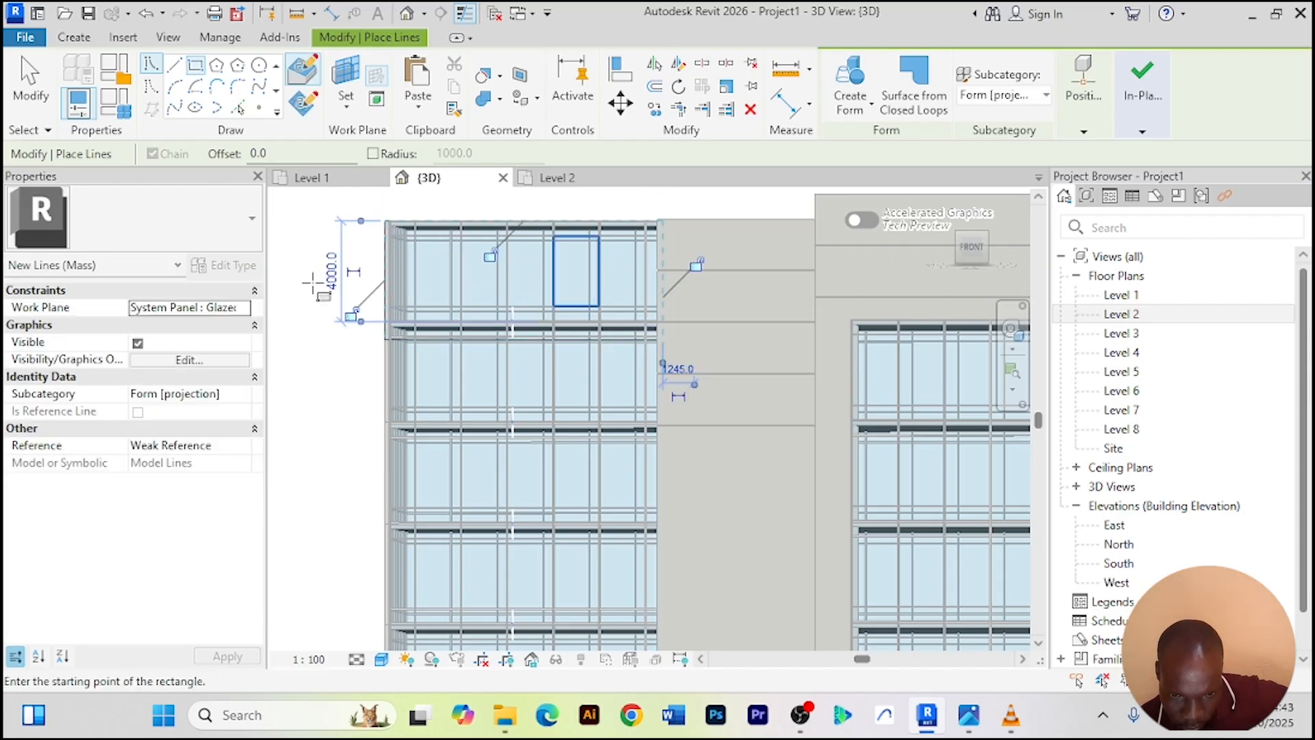
right_click(309, 223)
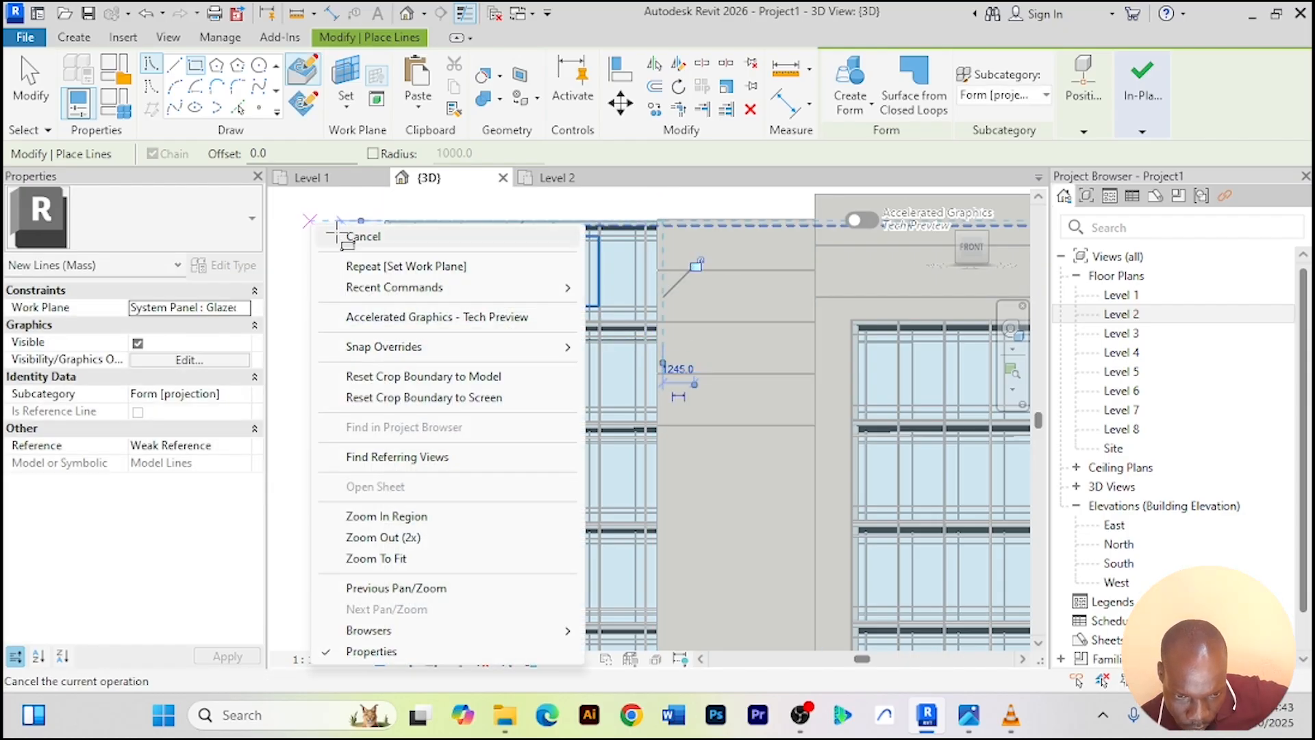
left_click(327, 235)
right_click(328, 212)
left_click(352, 223)
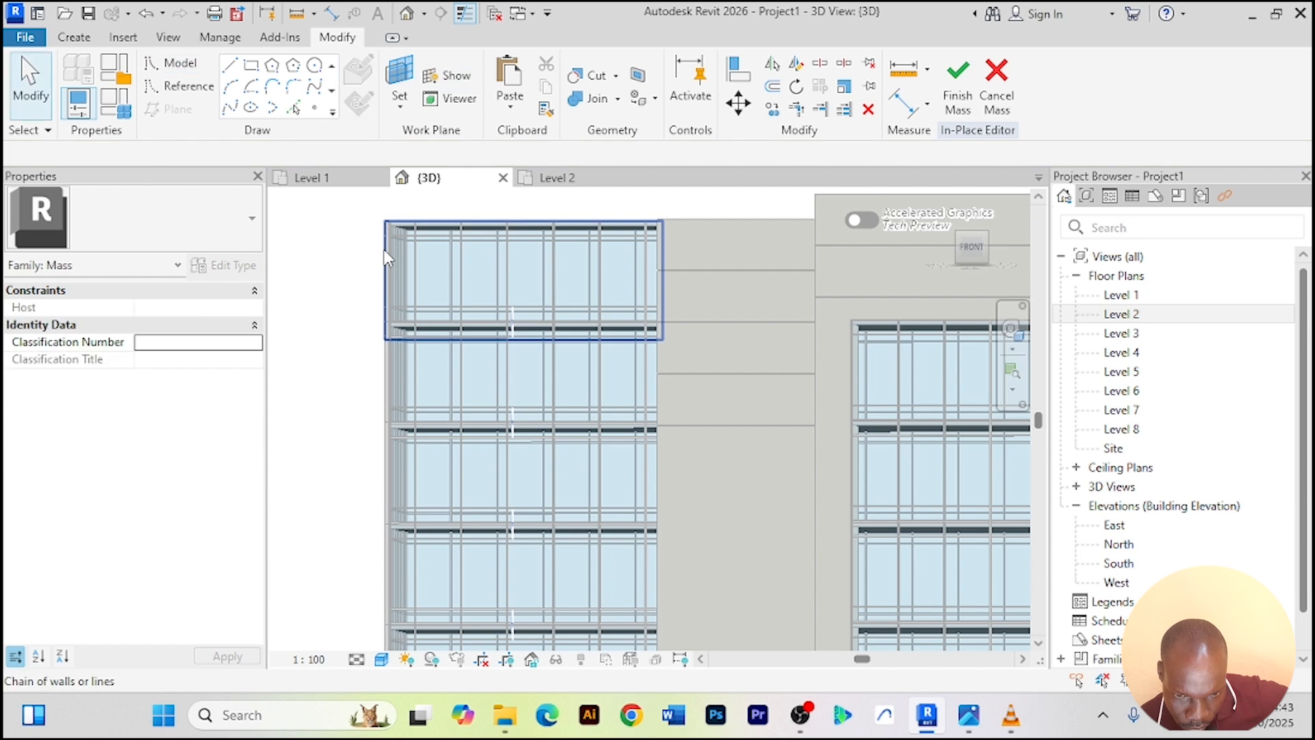
Create a solid form from the rectangle on the left bay's top storey and finish the in-place mass
left_click(384, 253)
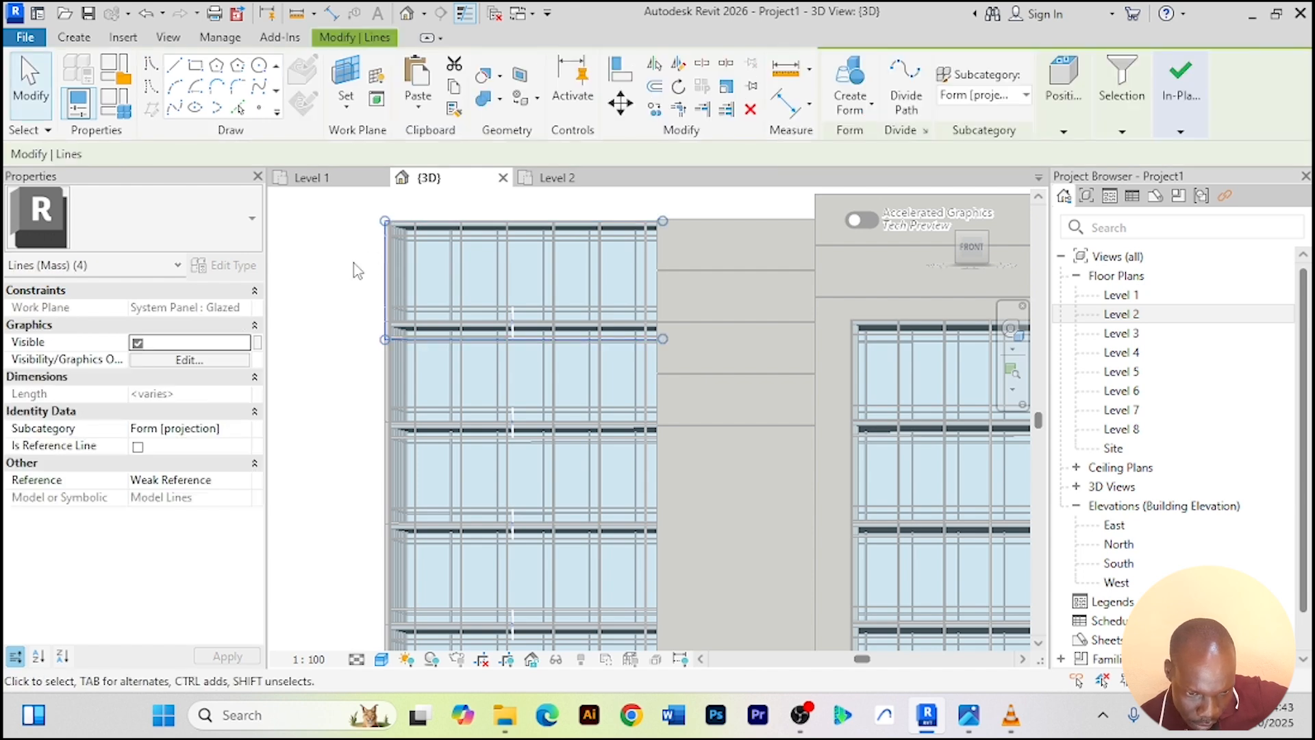
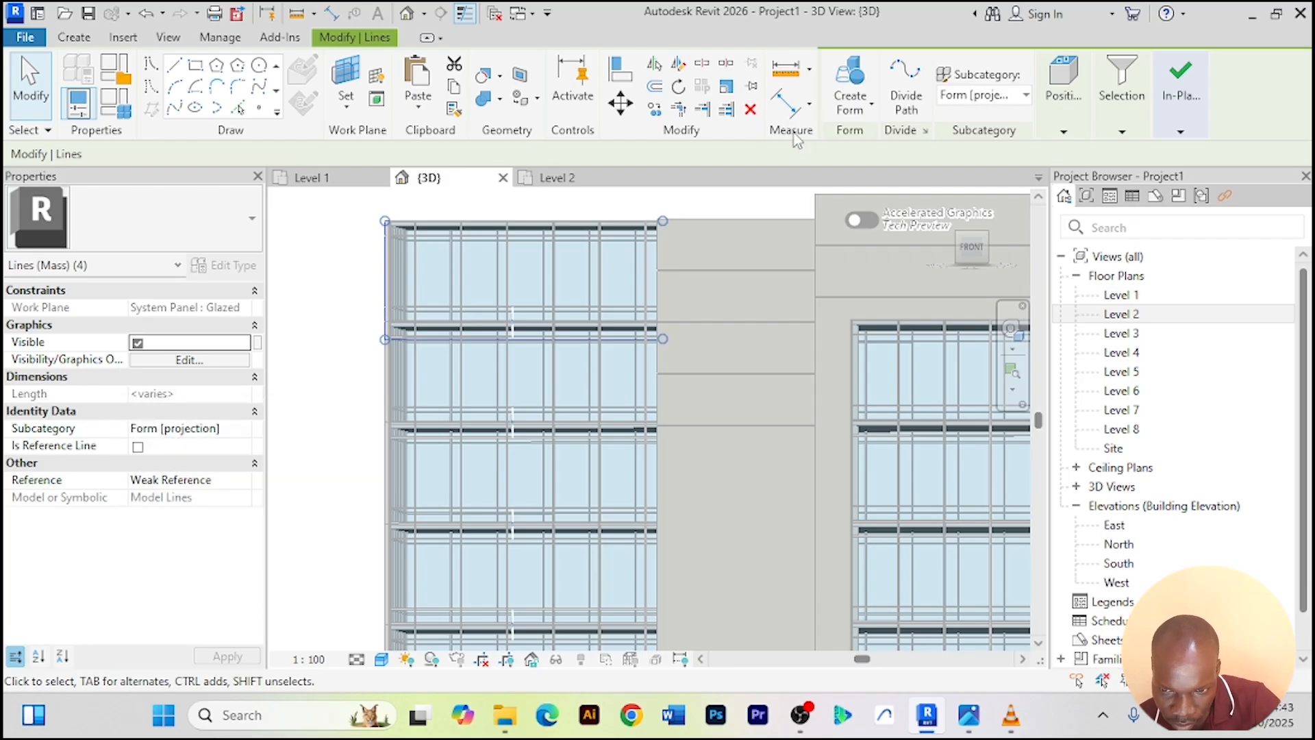
left_click(874, 106)
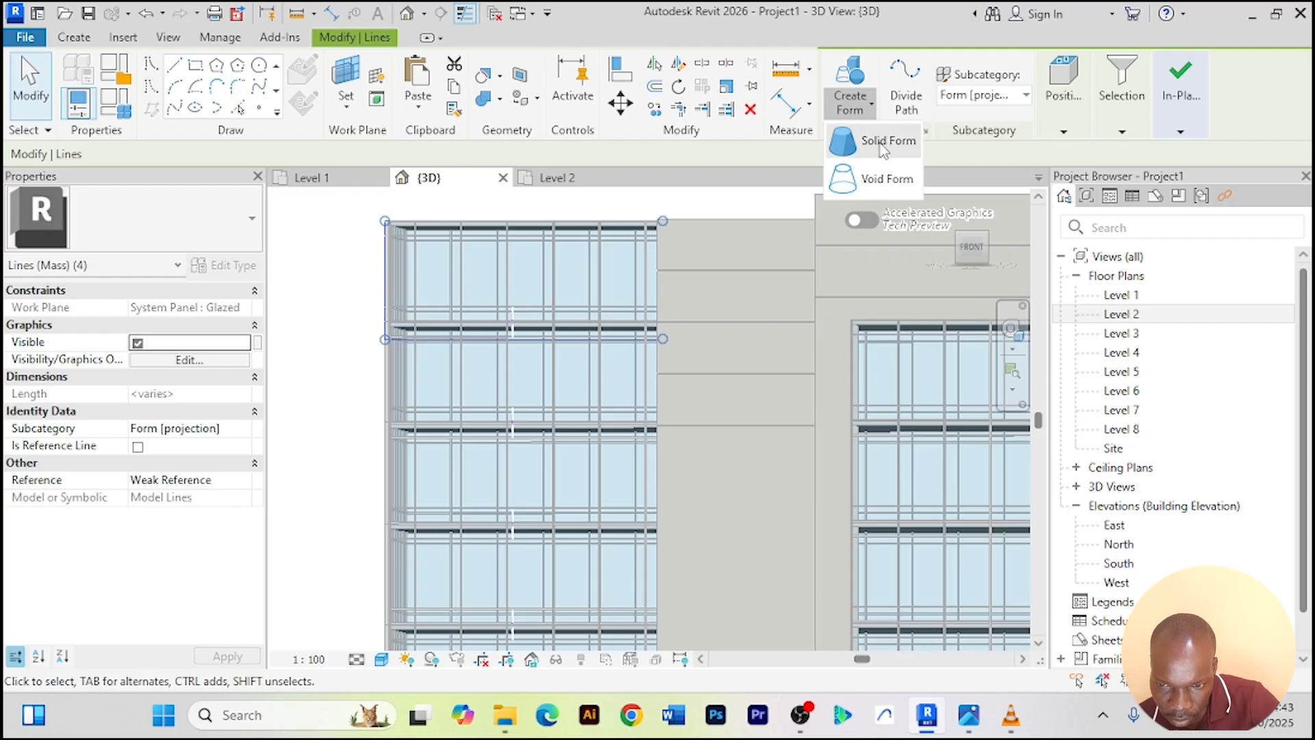
left_click(885, 139)
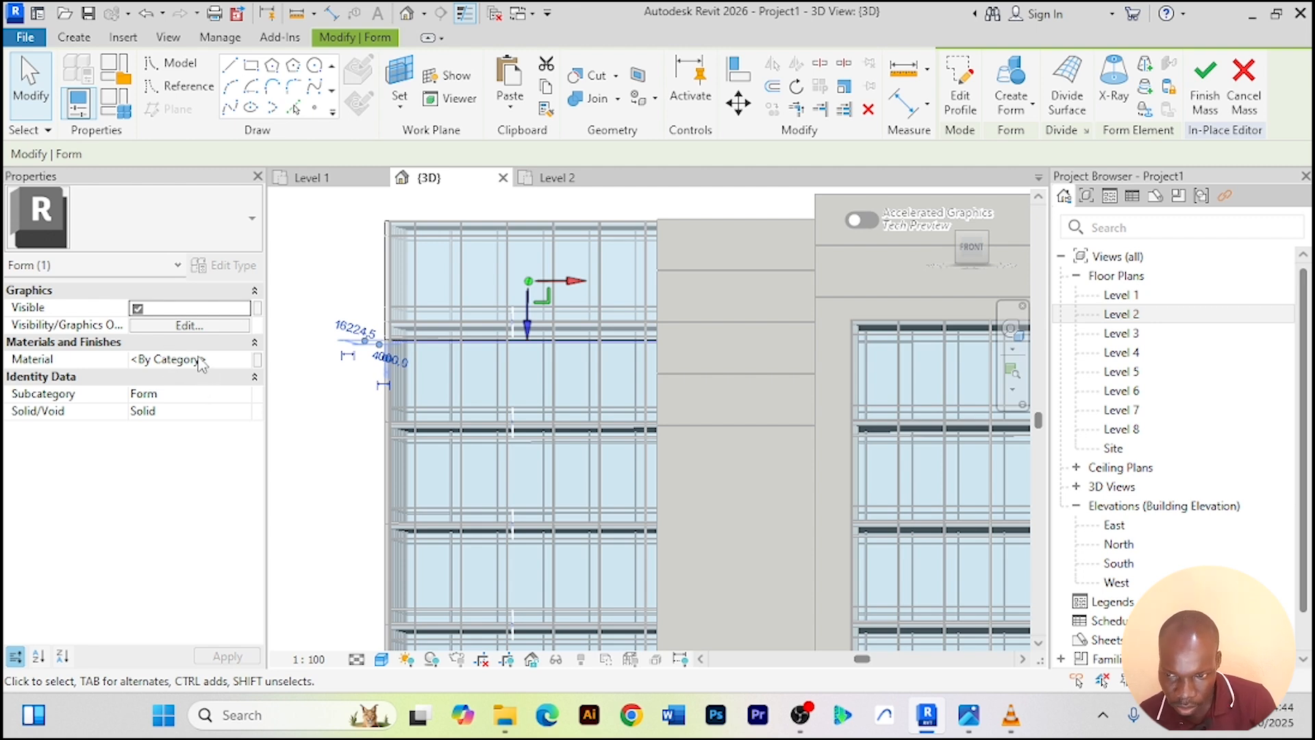
left_click(1196, 92)
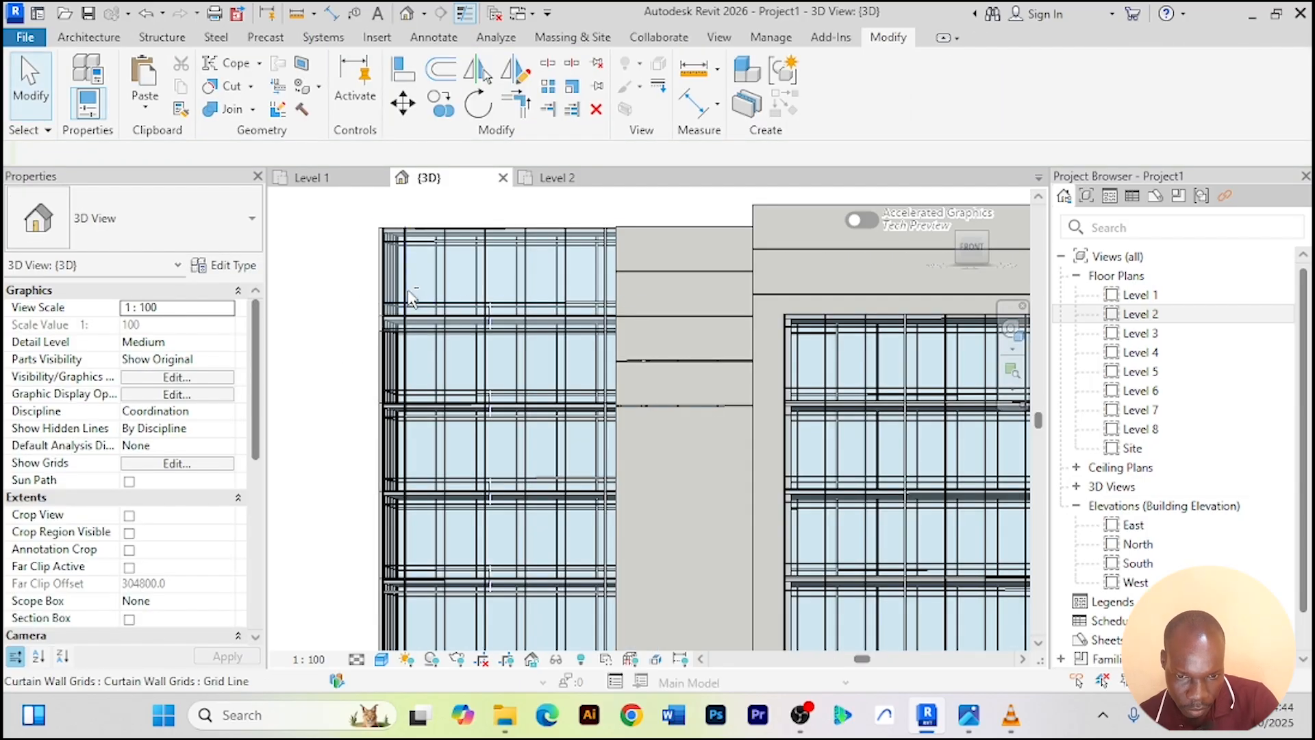
Select the new mass at the top of the left glazed bay, viewed from the building's left side
middle_click_drag(361, 274, 589, 309, "shift")
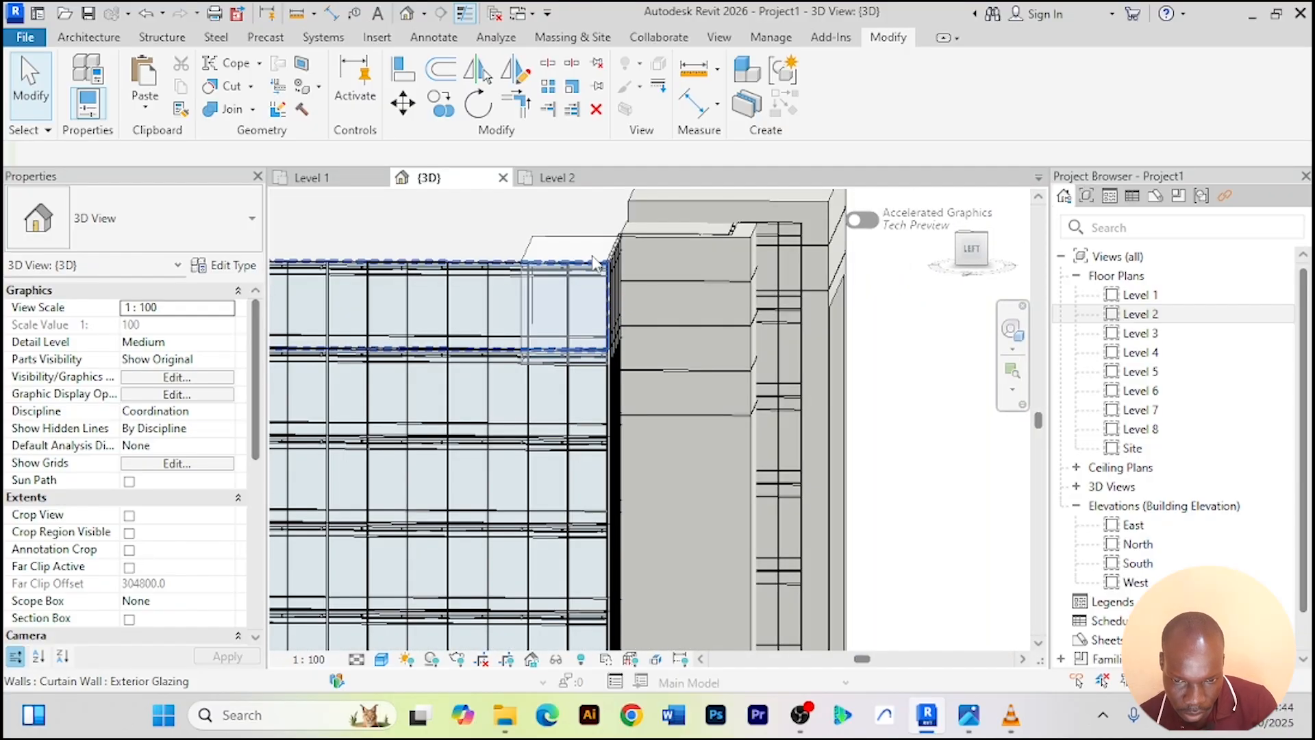
left_click(524, 304)
scroll(623, 308, "up", 2)
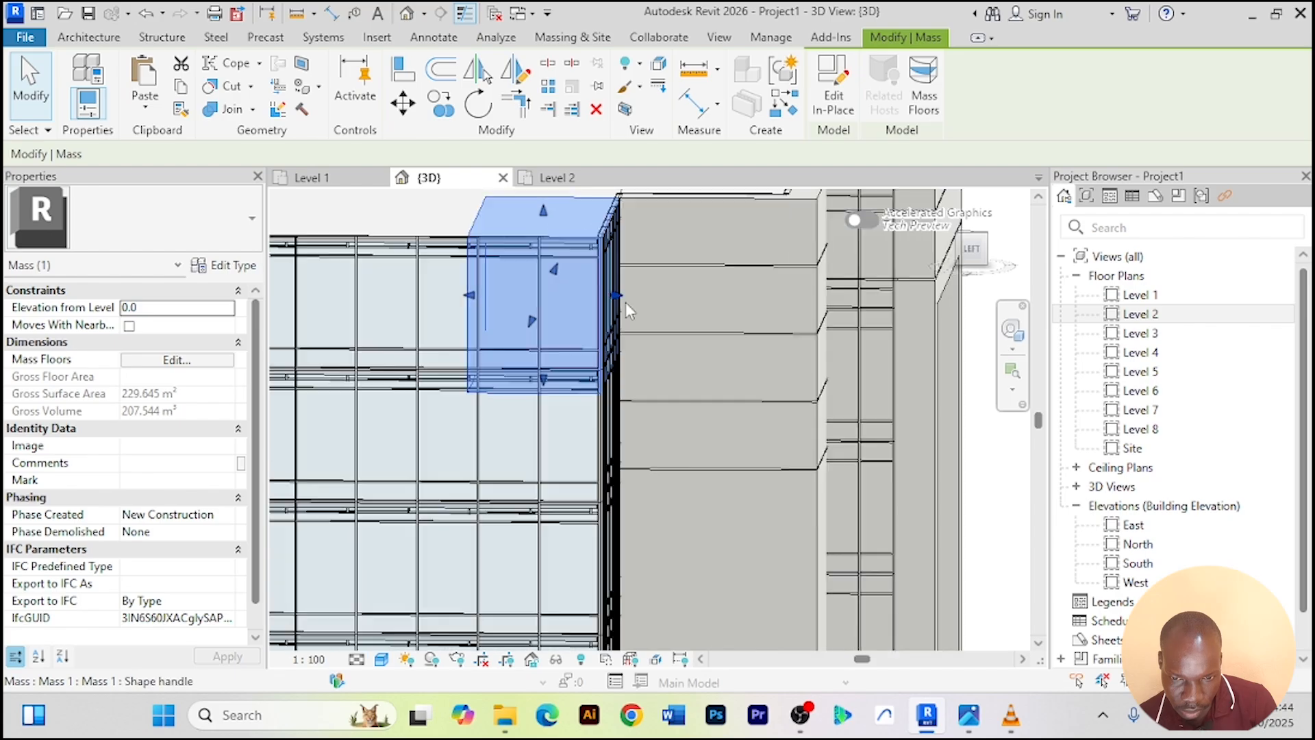
Stretch the mass box at the upper corner slightly past the building's front and left facades
left_click_drag(622, 294, 632, 295)
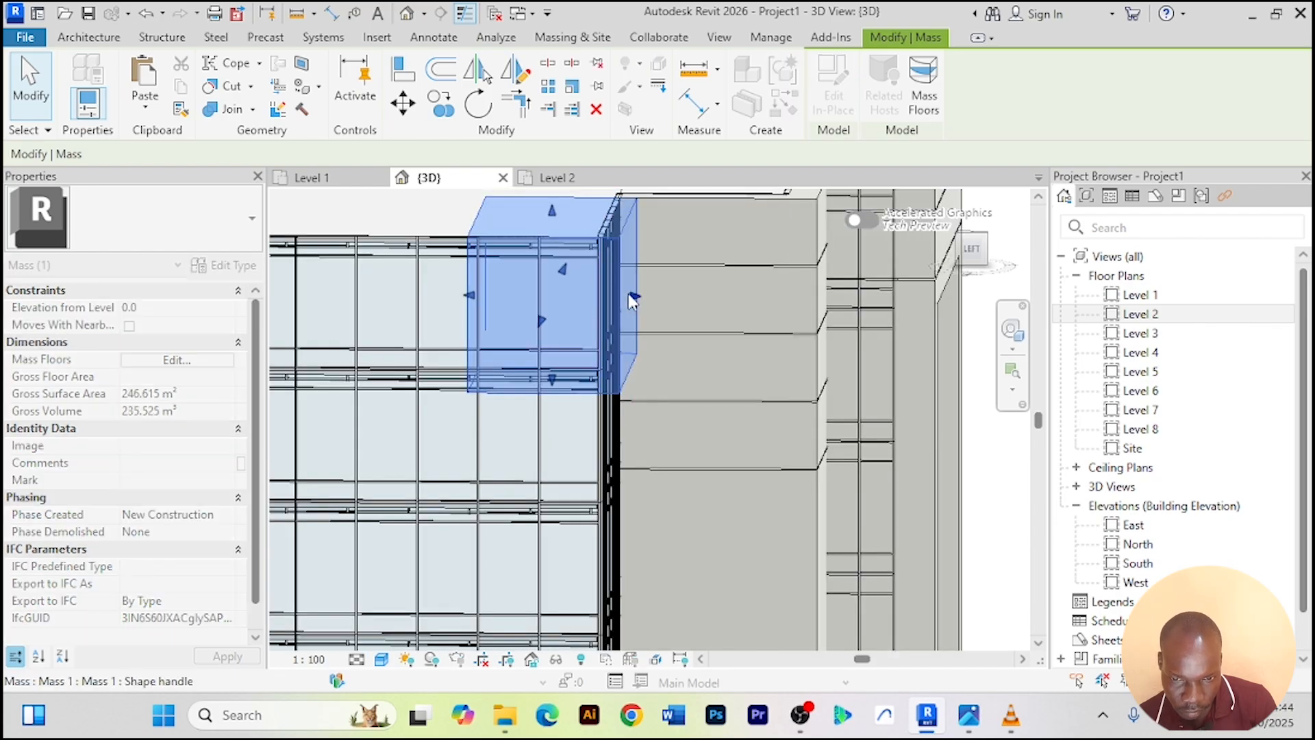
scroll(536, 298, "down", 1)
middle_click_drag(535, 295, 326, 302, "shift")
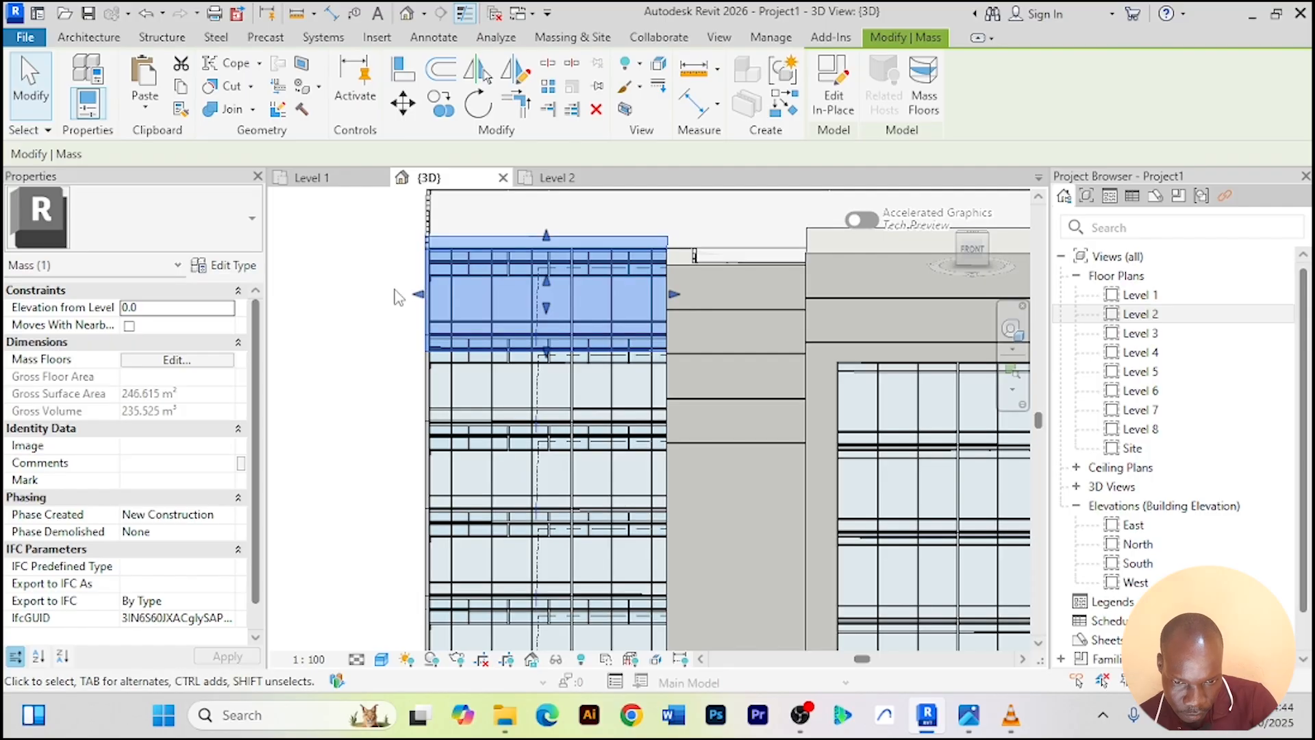
left_click_drag(417, 296, 407, 299)
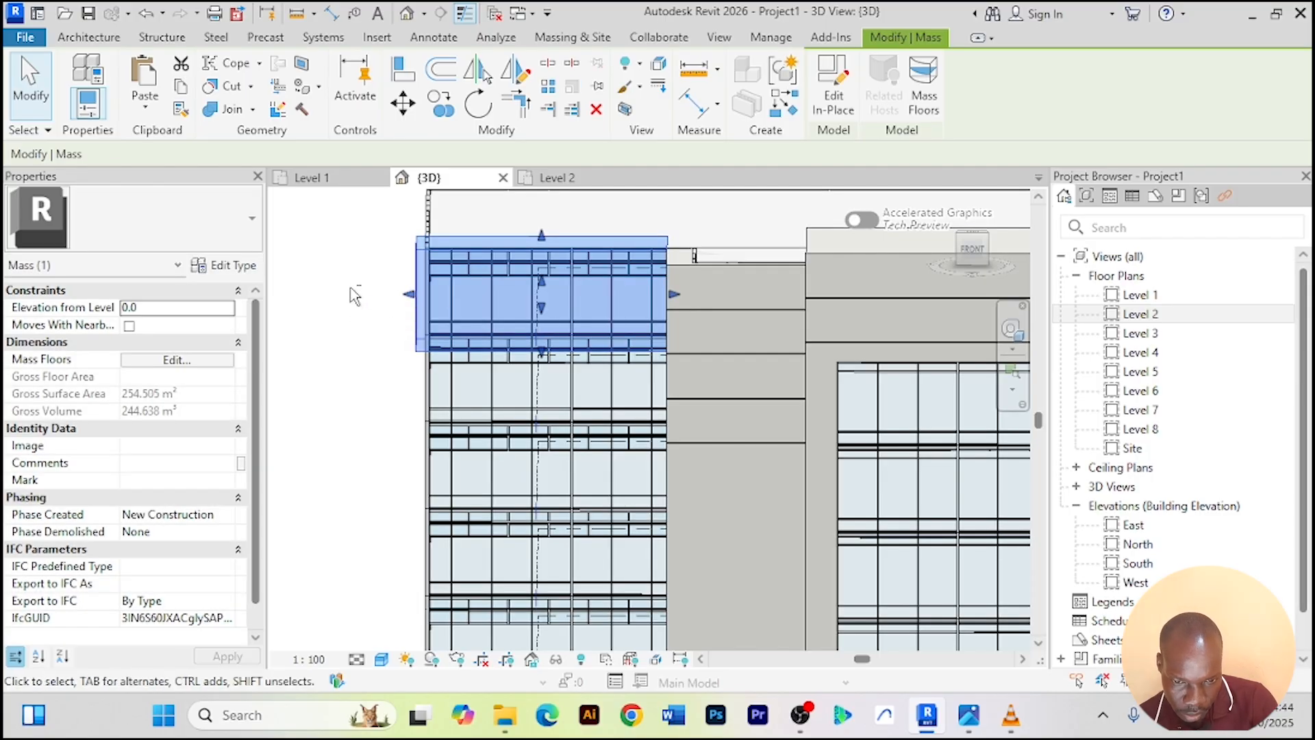
mouse_move(354, 296)
middle_mouse_down("shift")
mouse_move(390, 285)
mouse_move(448, 465)
mouse_move(371, 287)
middle_mouse_up("shift")
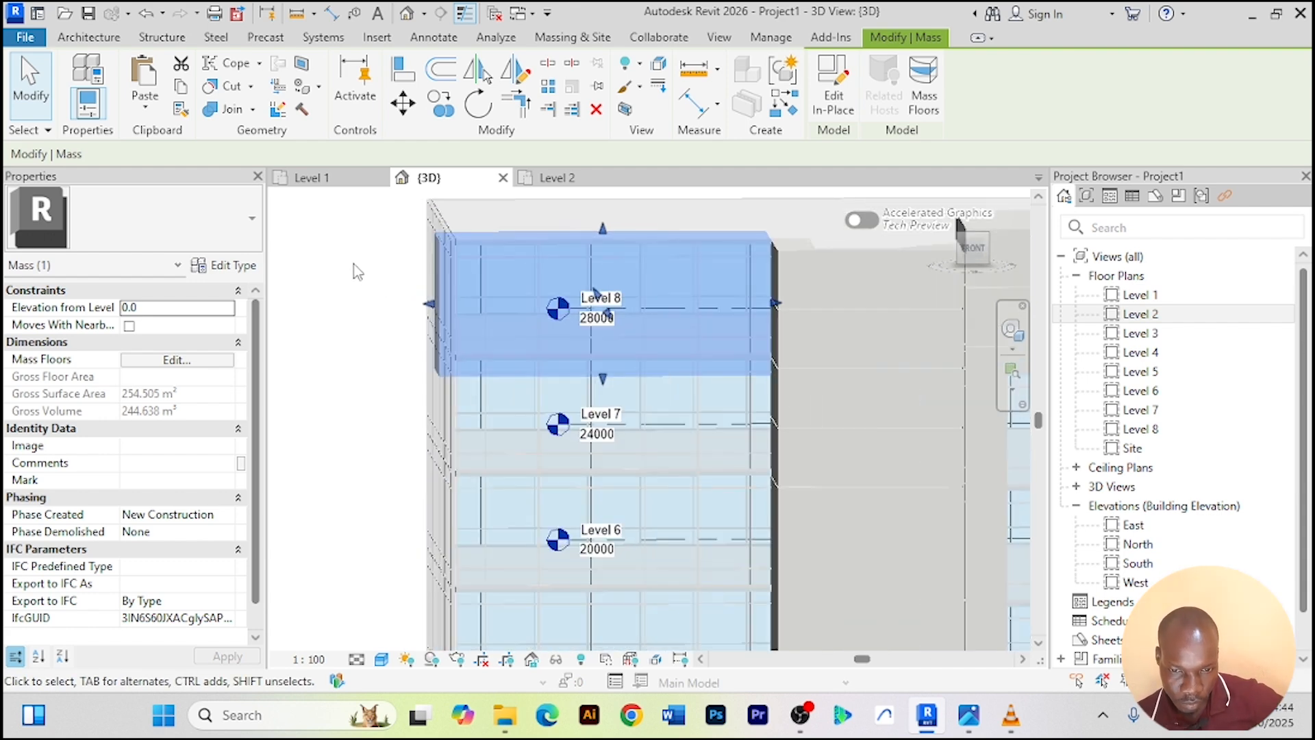
left_click(353, 269)
scroll(353, 266, "up", 1)
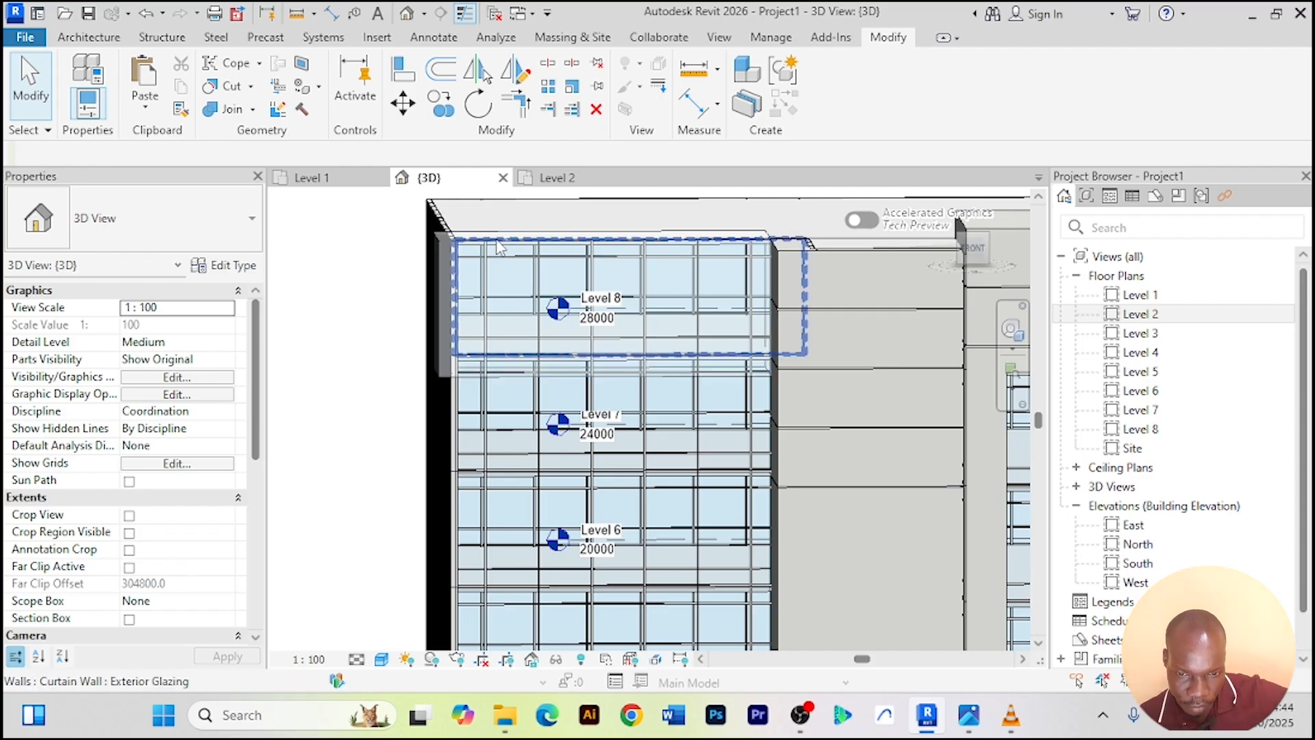
Create Main wall walls by face on the front and left faces of the upper corner mass
left_click(579, 38)
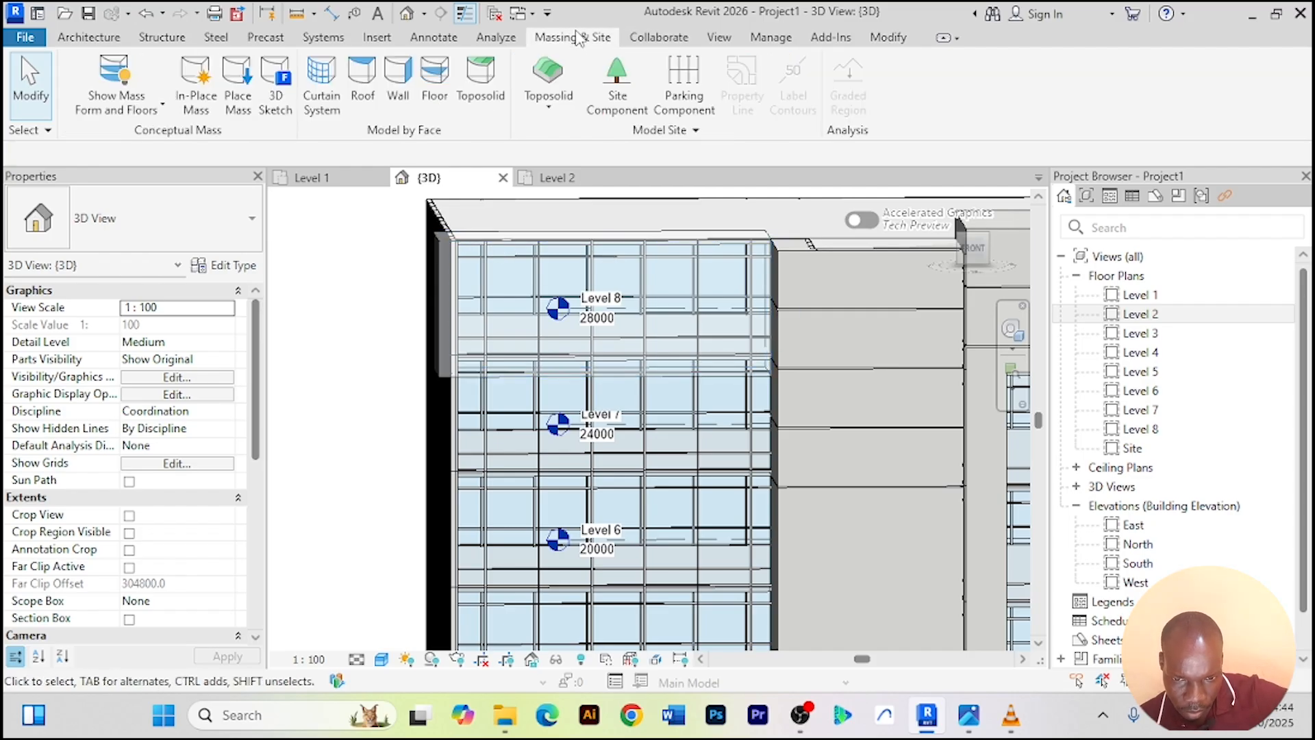
left_click(400, 96)
scroll(459, 251, "up", 4)
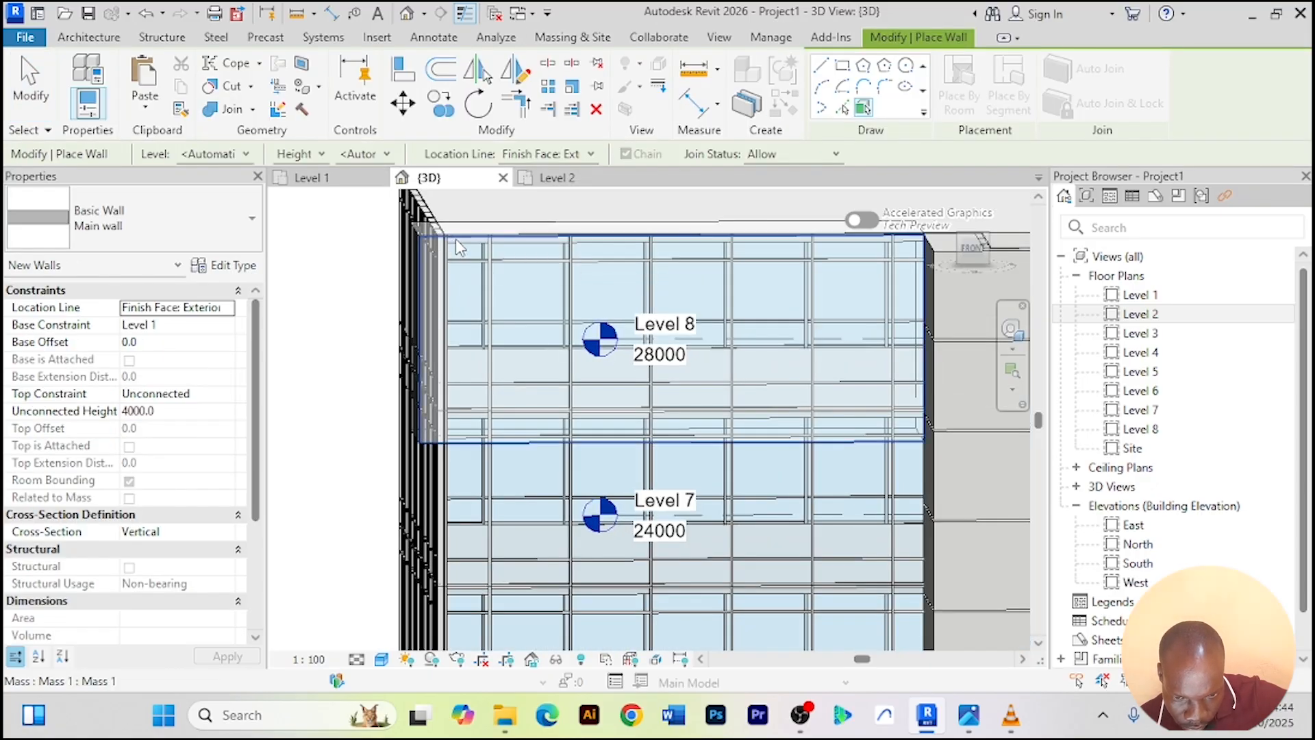
scroll(455, 240, "down", 3)
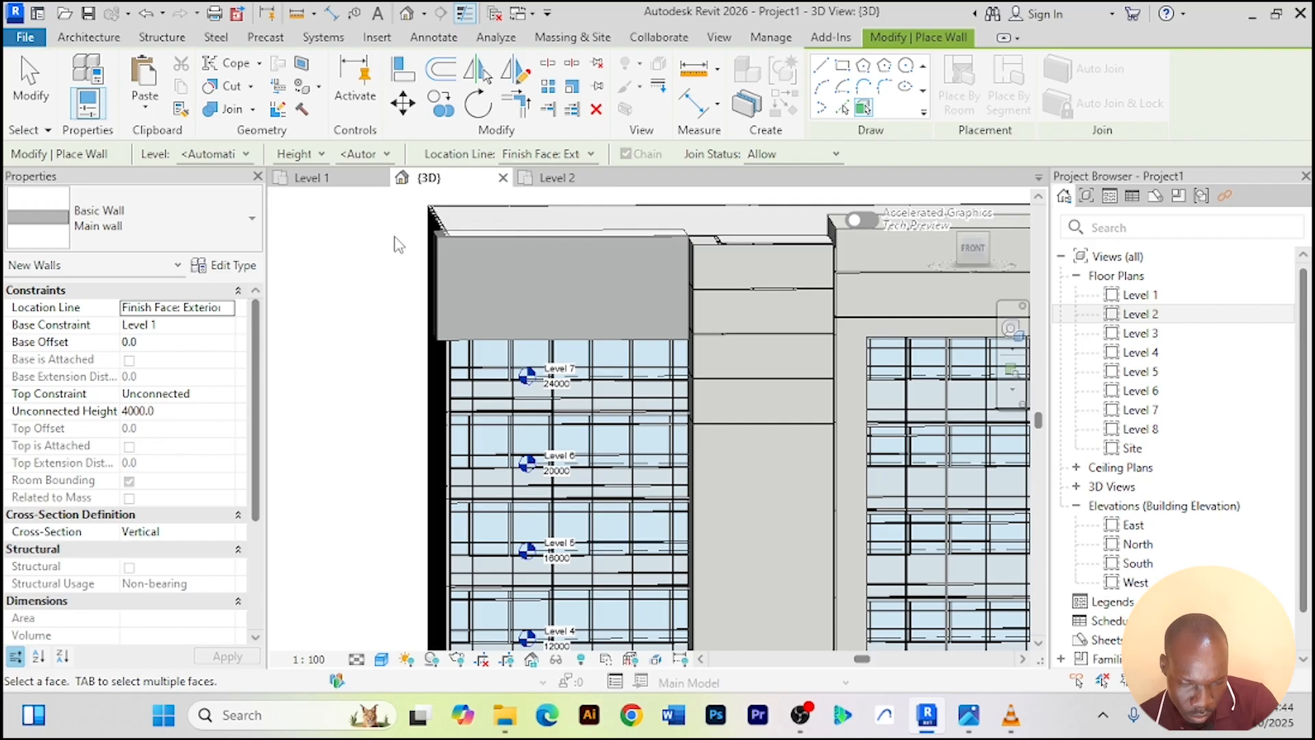
middle_click_drag(397, 245, 519, 261, "shift")
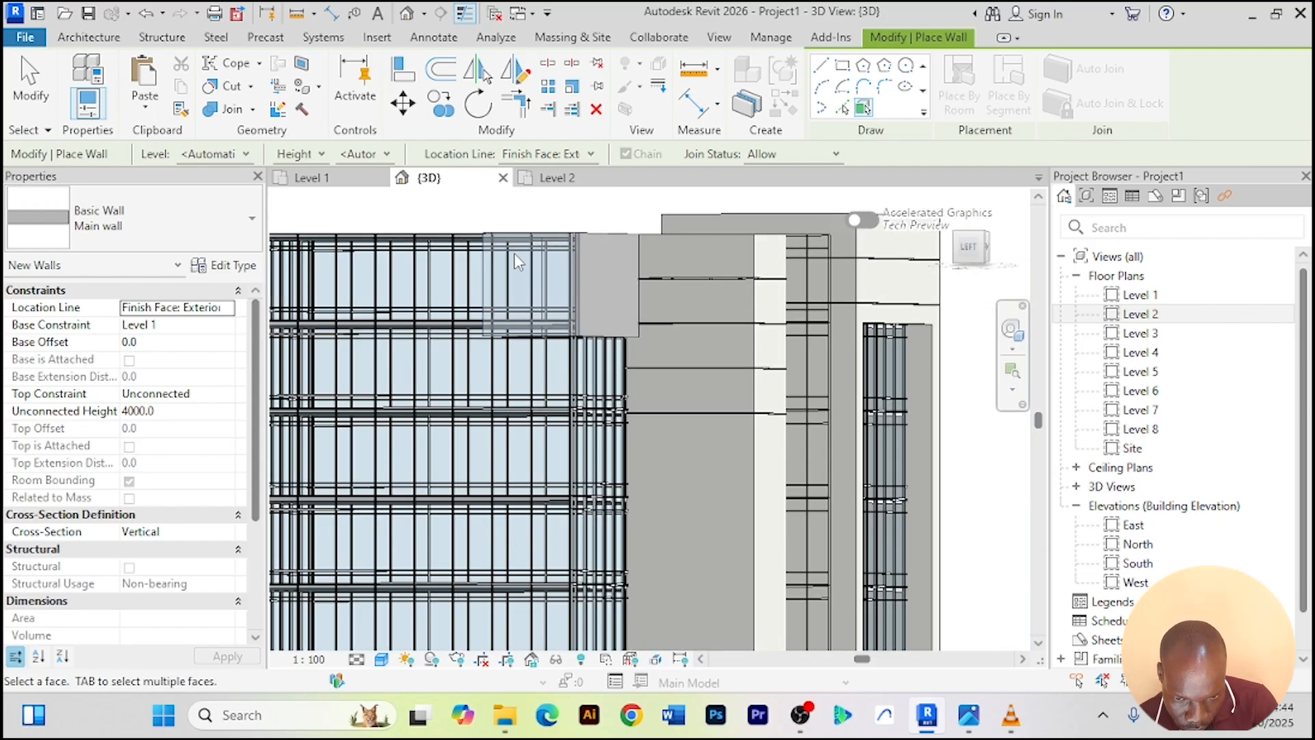
scroll(532, 228, "up", 1)
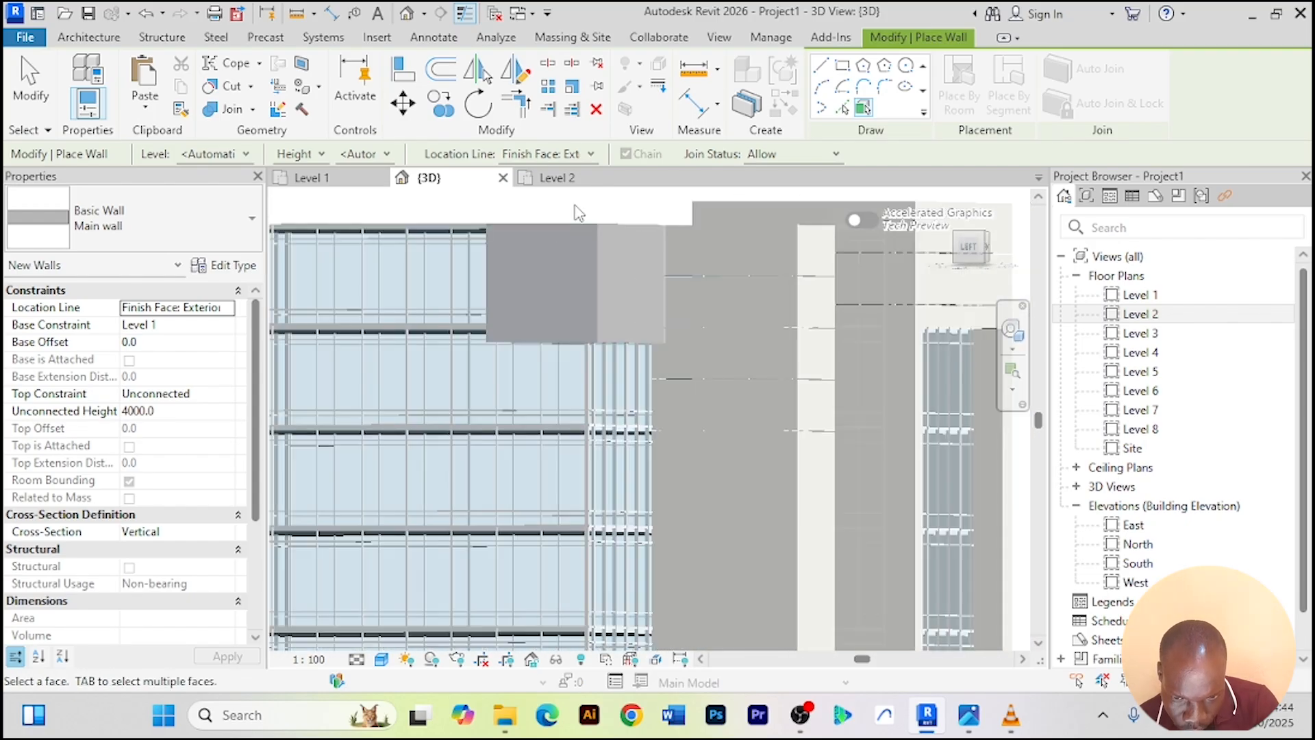
scroll(576, 213, "down", 2)
middle_click_drag(575, 213, 379, 213, "shift")
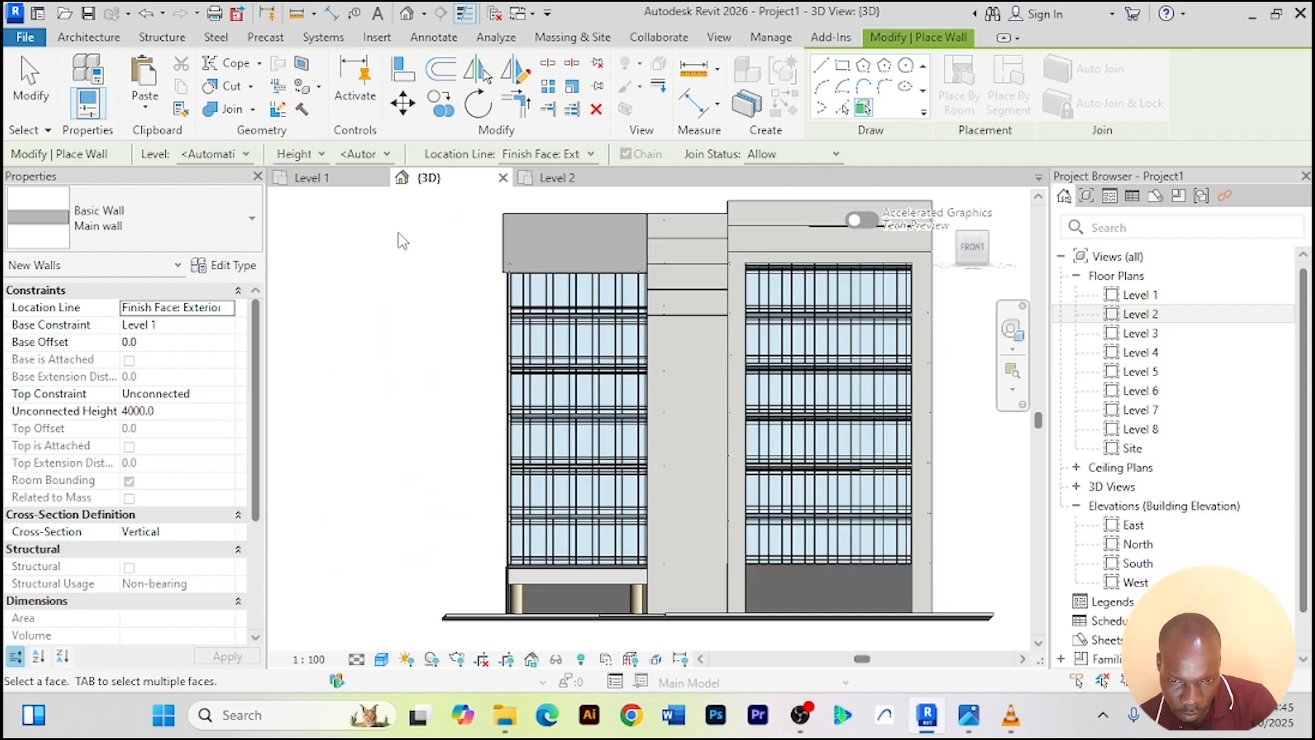
right_click(439, 251)
left_click(456, 259)
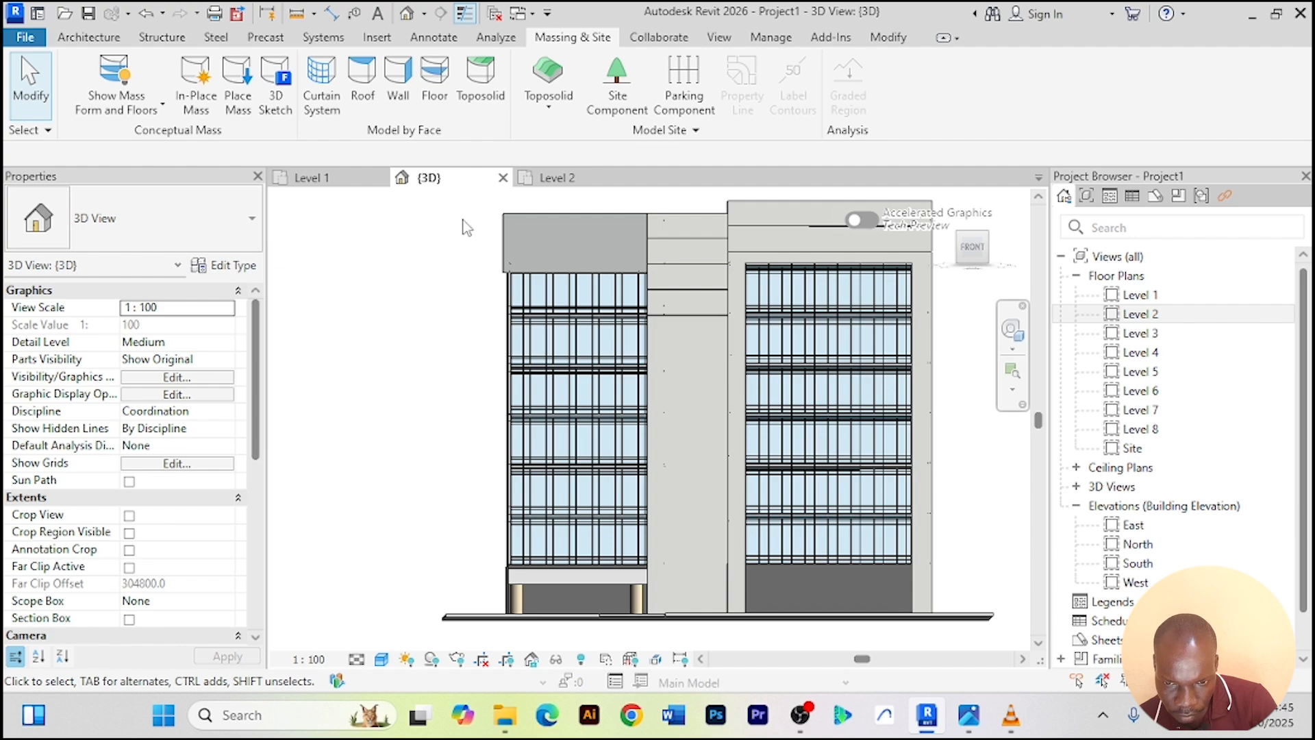
right_click(388, 259)
left_click(421, 263)
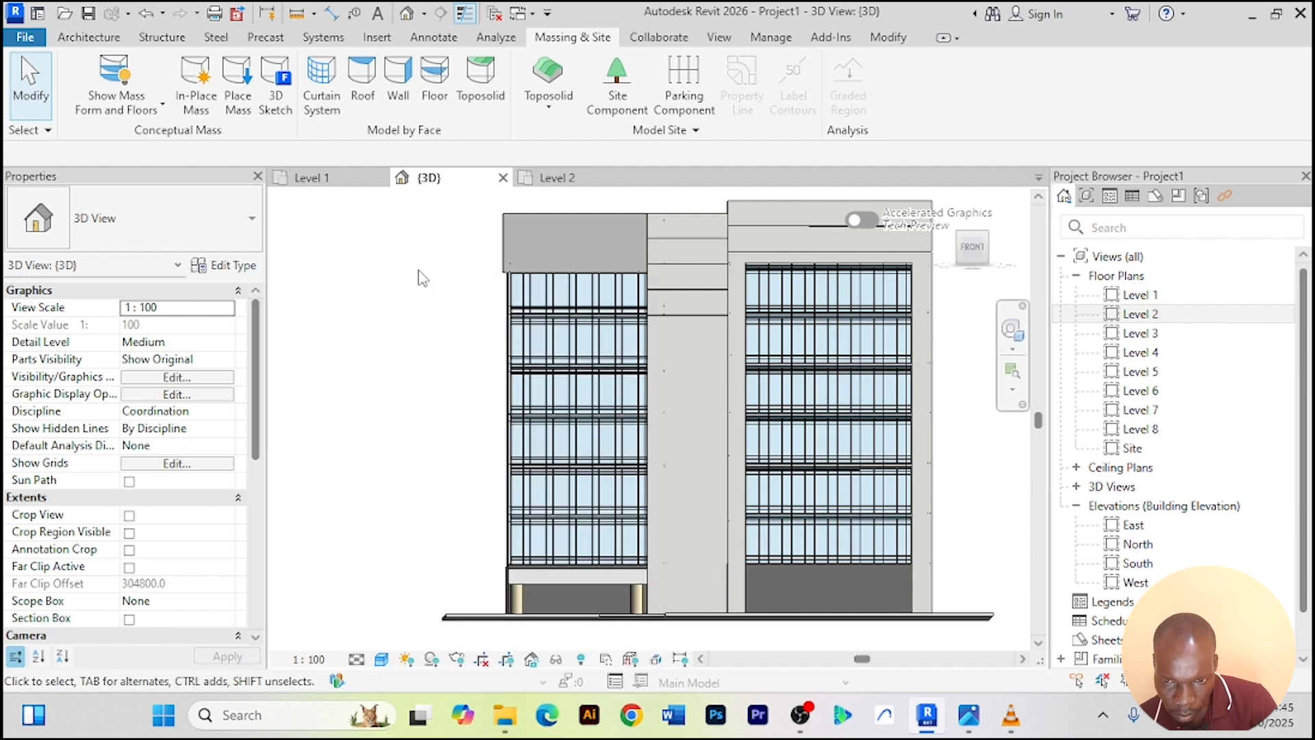
Remove the mass box enclosed by the new walls at the upper corner
scroll(403, 263, "up", 1)
scroll(403, 265, "down", 1)
middle_click_drag(404, 267, 485, 274, "shift")
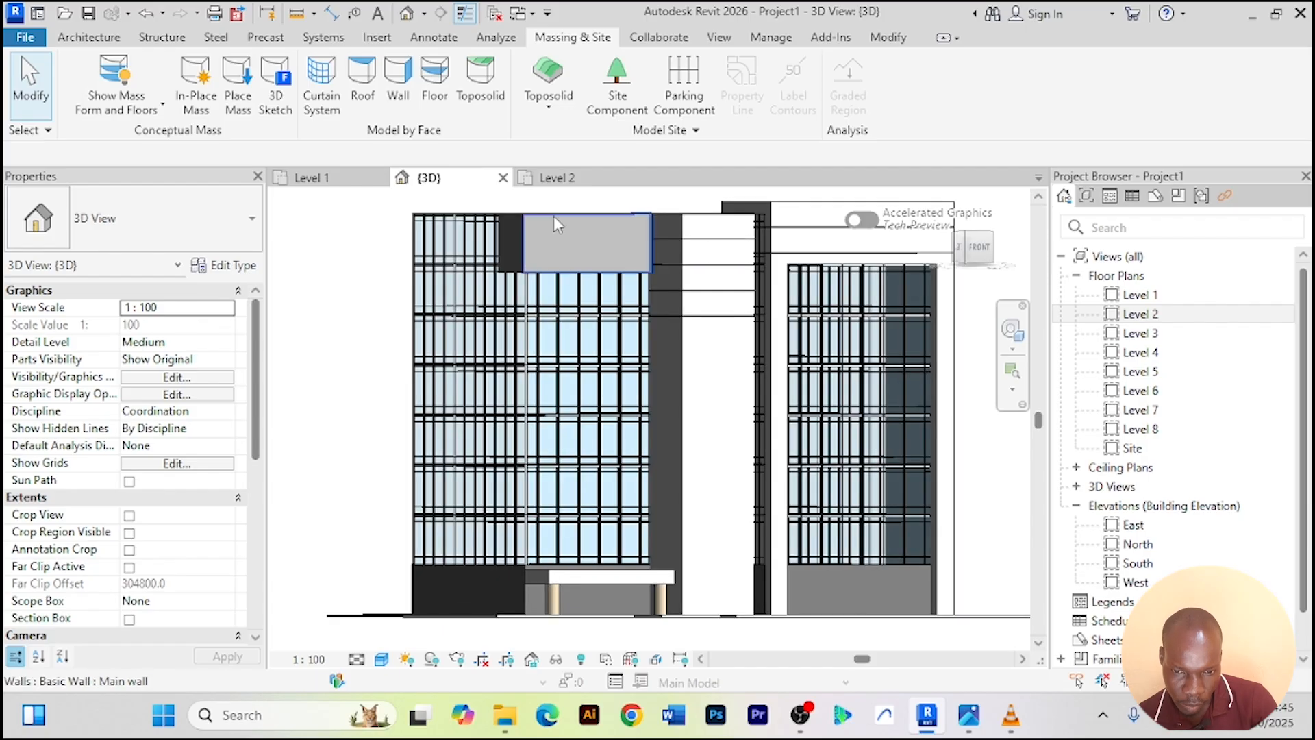
scroll(552, 216, "up", 3)
scroll(480, 250, "down", 5)
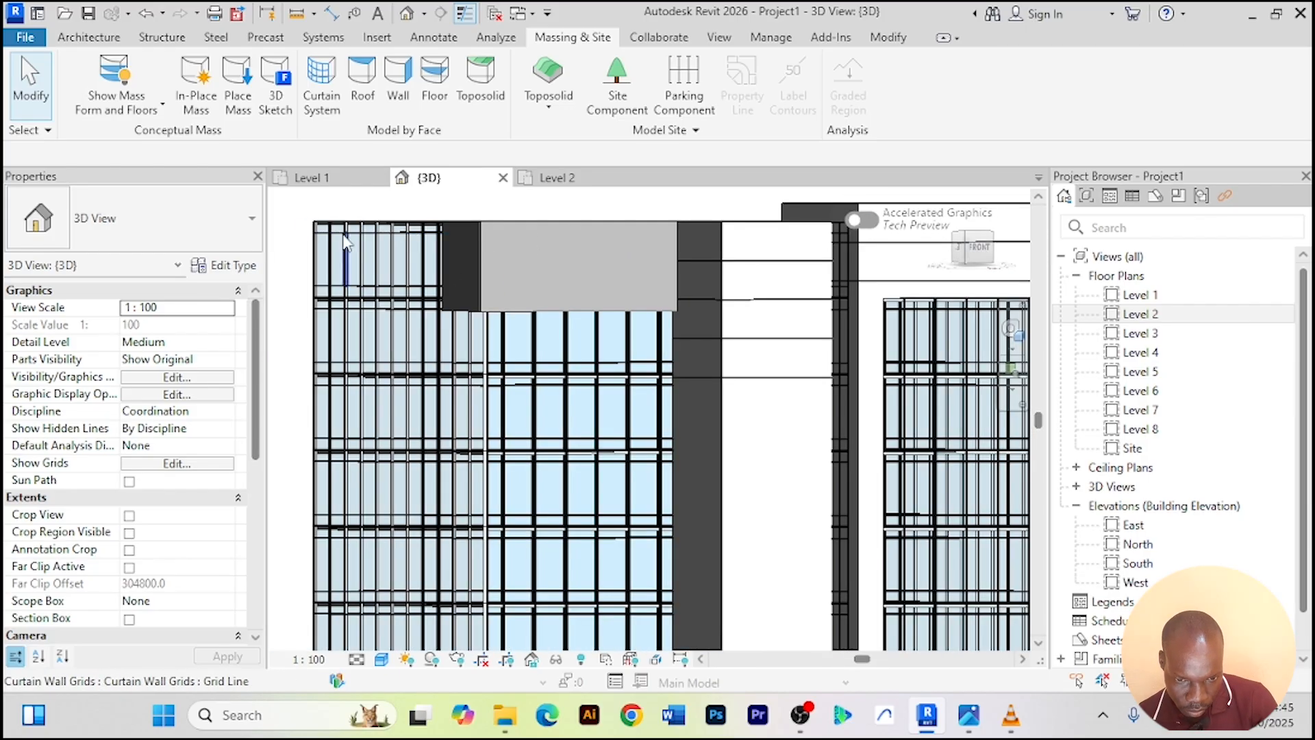
middle_click_drag(314, 222, 437, 232, "shift")
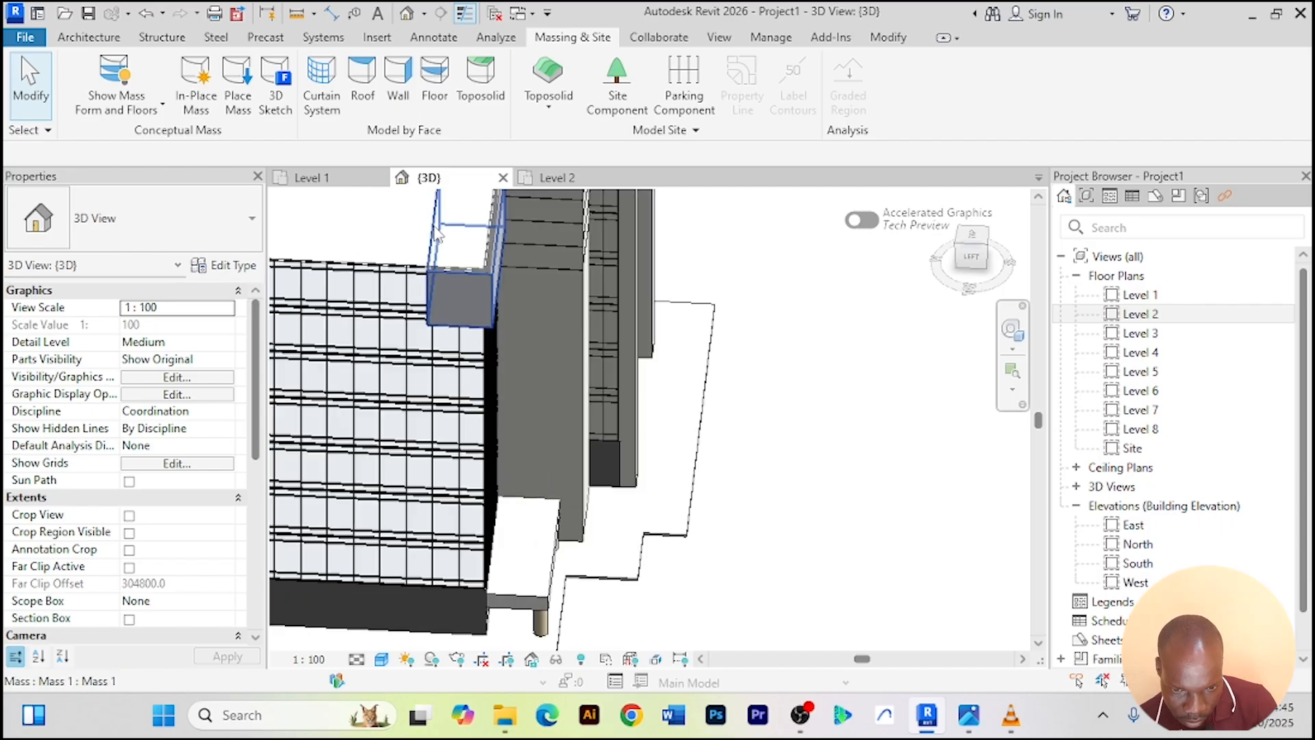
left_click(437, 233)
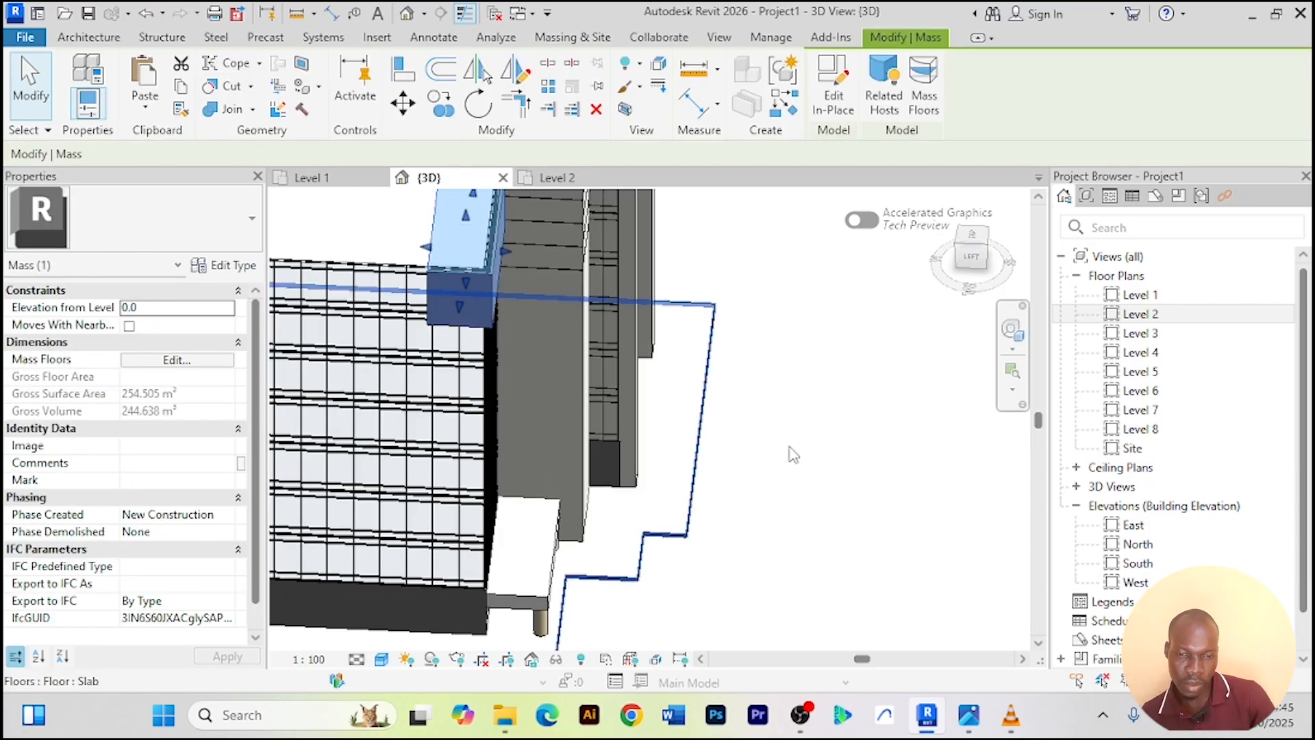
left_click(836, 436)
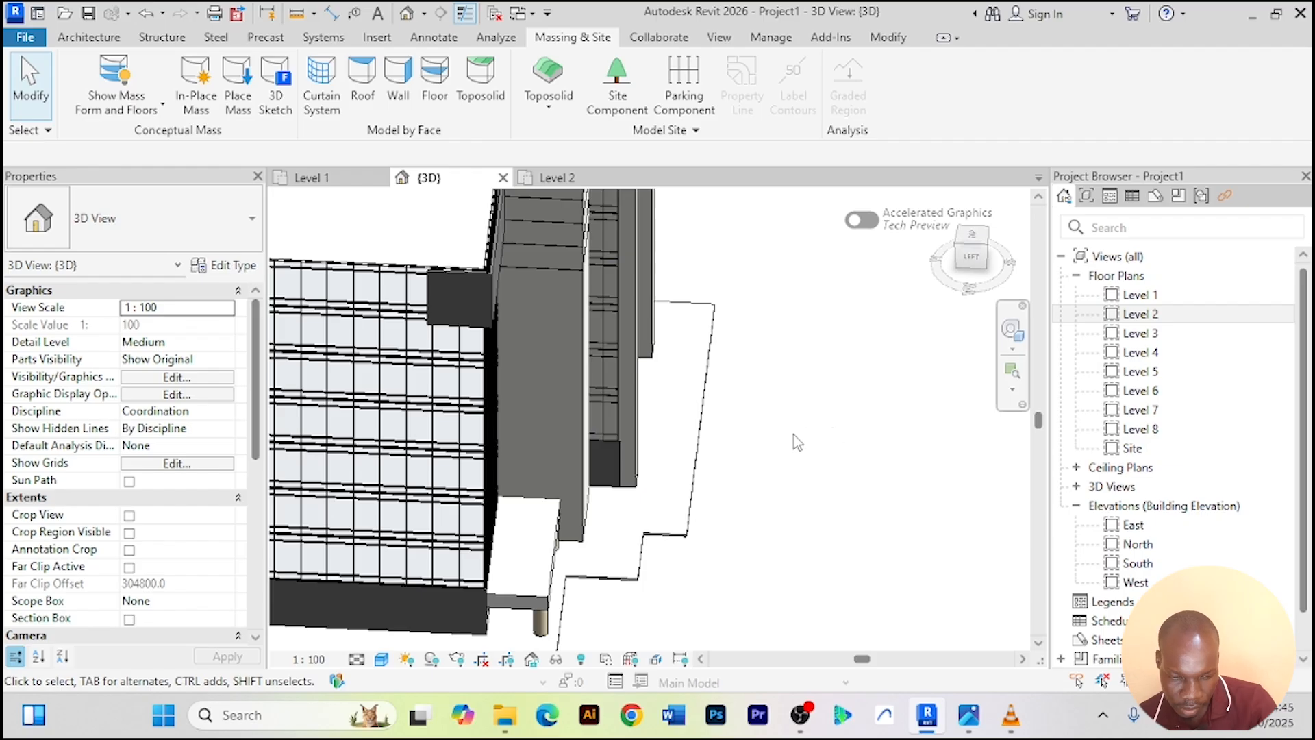
middle_click_drag(797, 442, 601, 262, "shift")
middle_click_drag(586, 261, 443, 270, "shift")
scroll(447, 245, "up", 5)
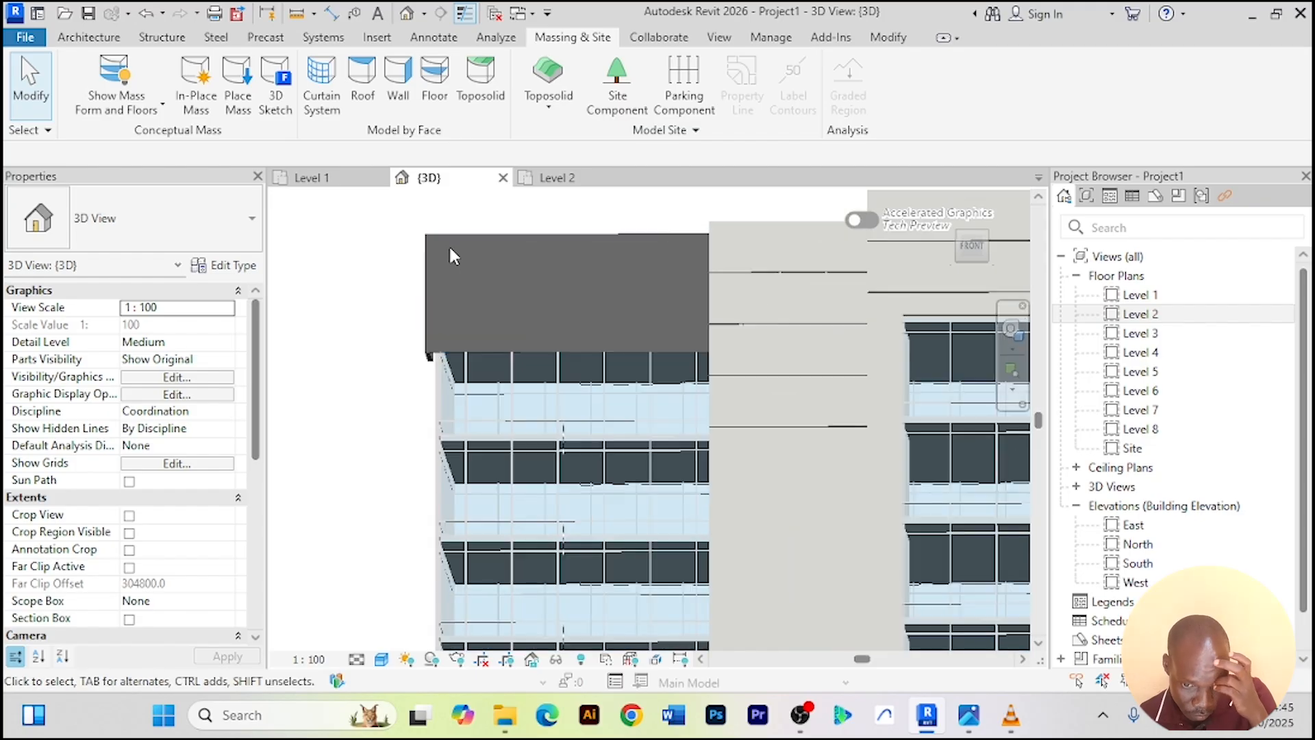
middle_click_drag(478, 252, 466, 250, "shift")
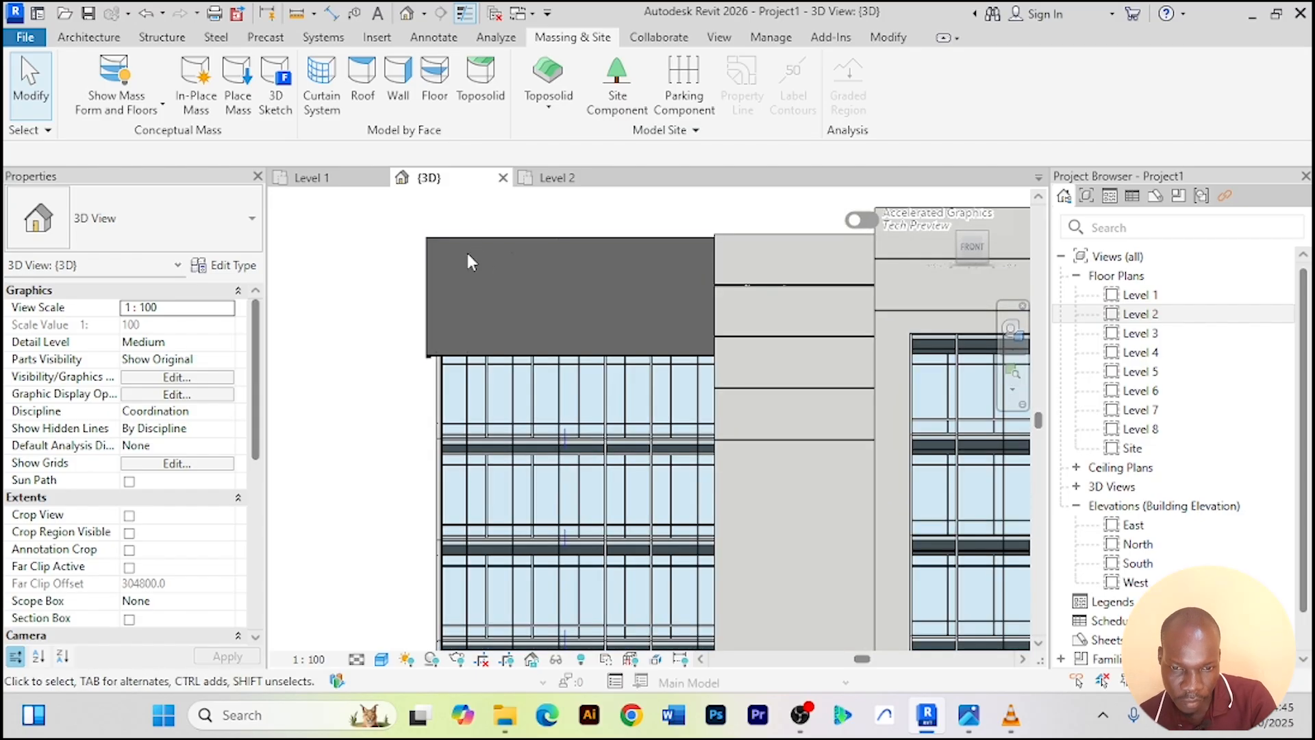
left_click(506, 241)
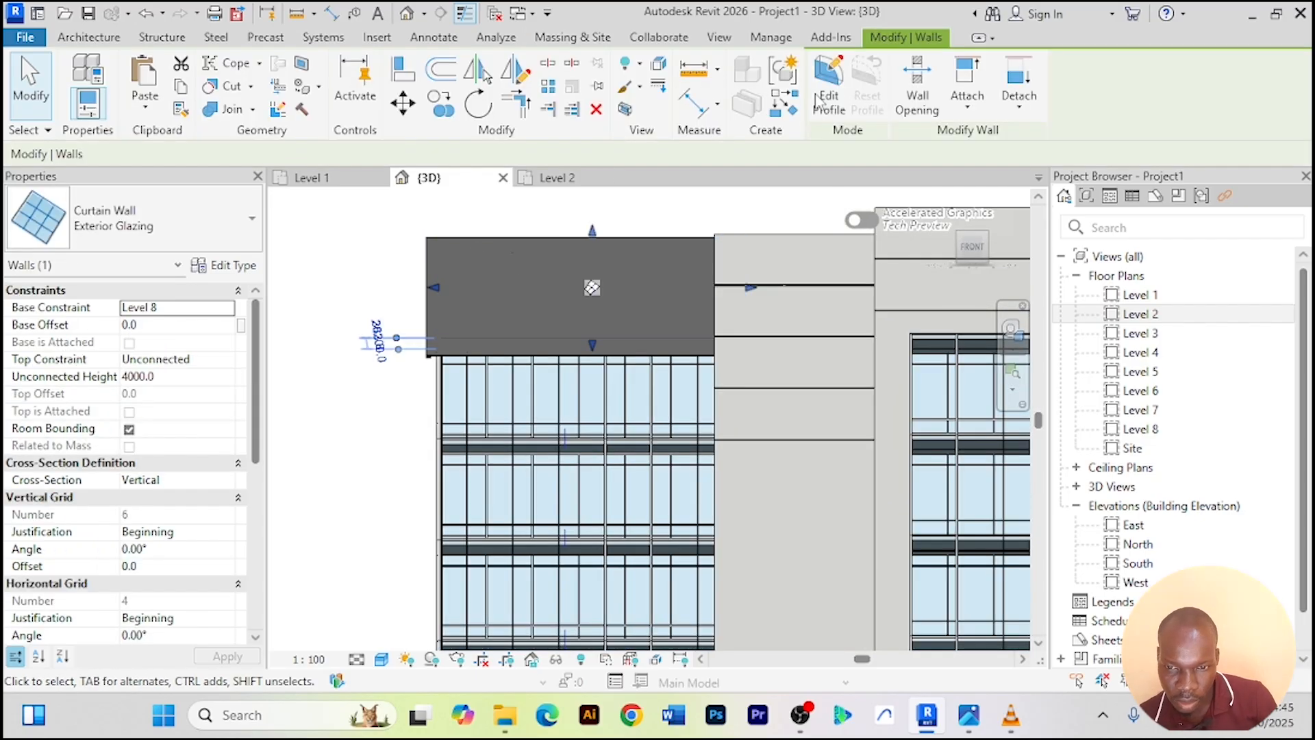
left_click(837, 102)
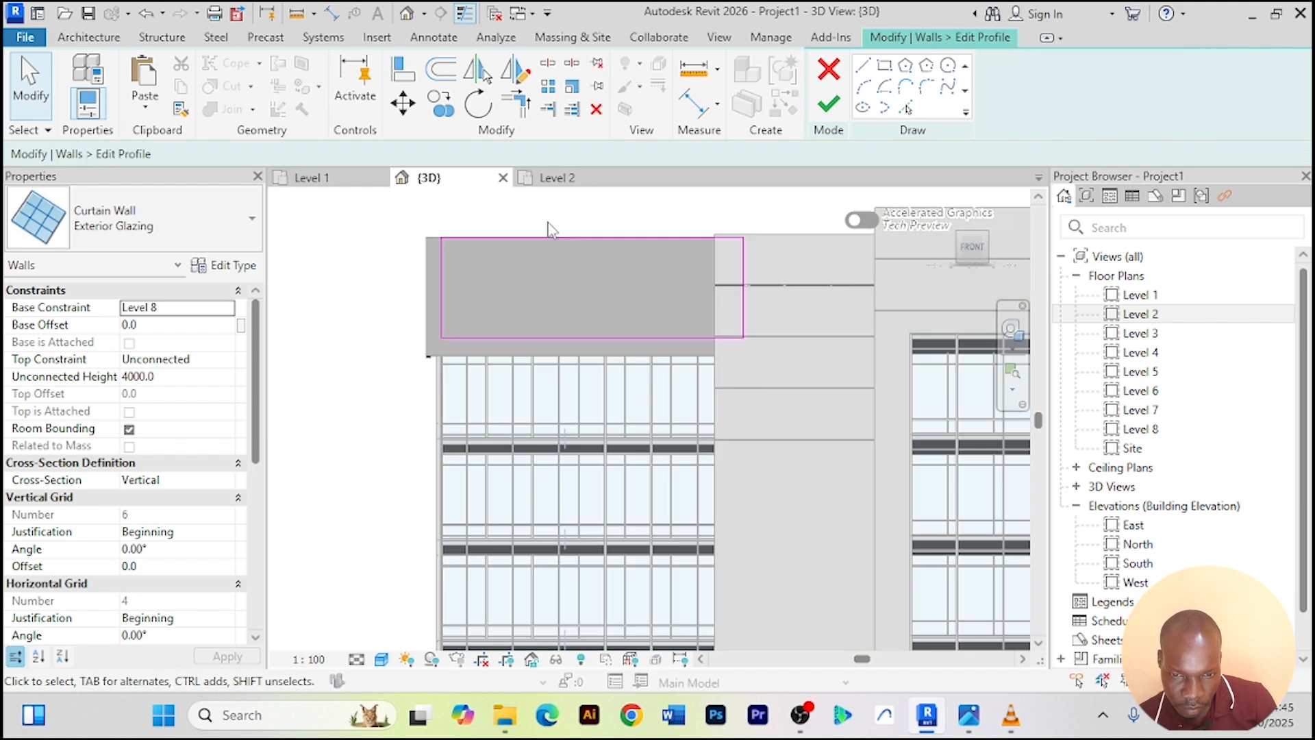
scroll(555, 229, "up", 2)
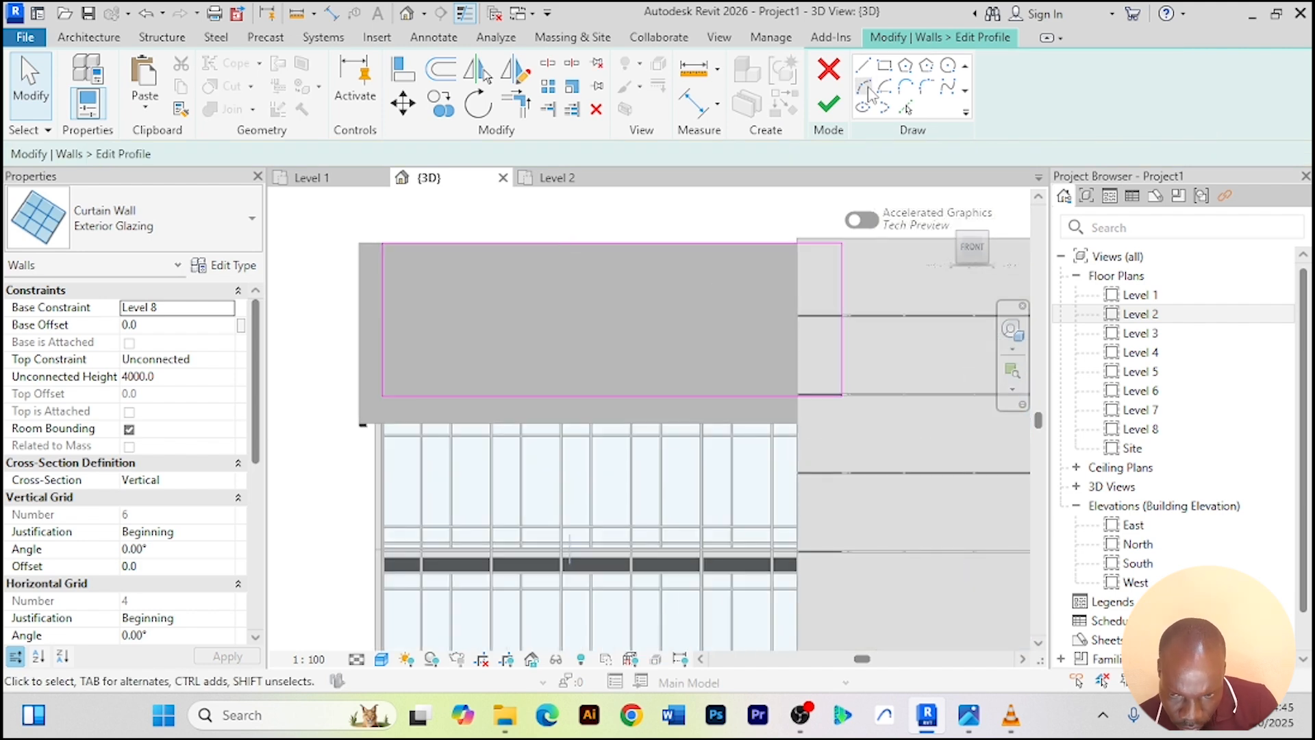
left_click(830, 70)
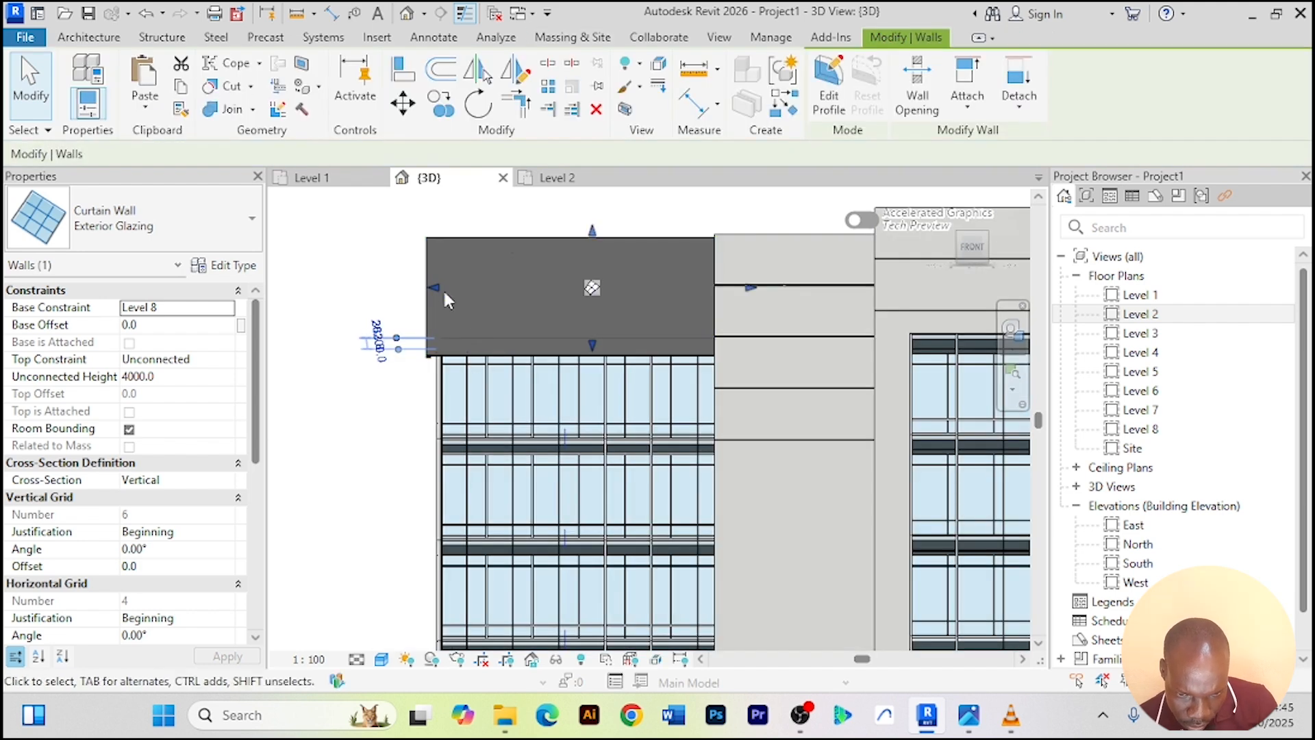
left_click(398, 274)
Open the profile of the front Main wall at the upper corner for editing
middle_click_drag(398, 274, 471, 312, "shift")
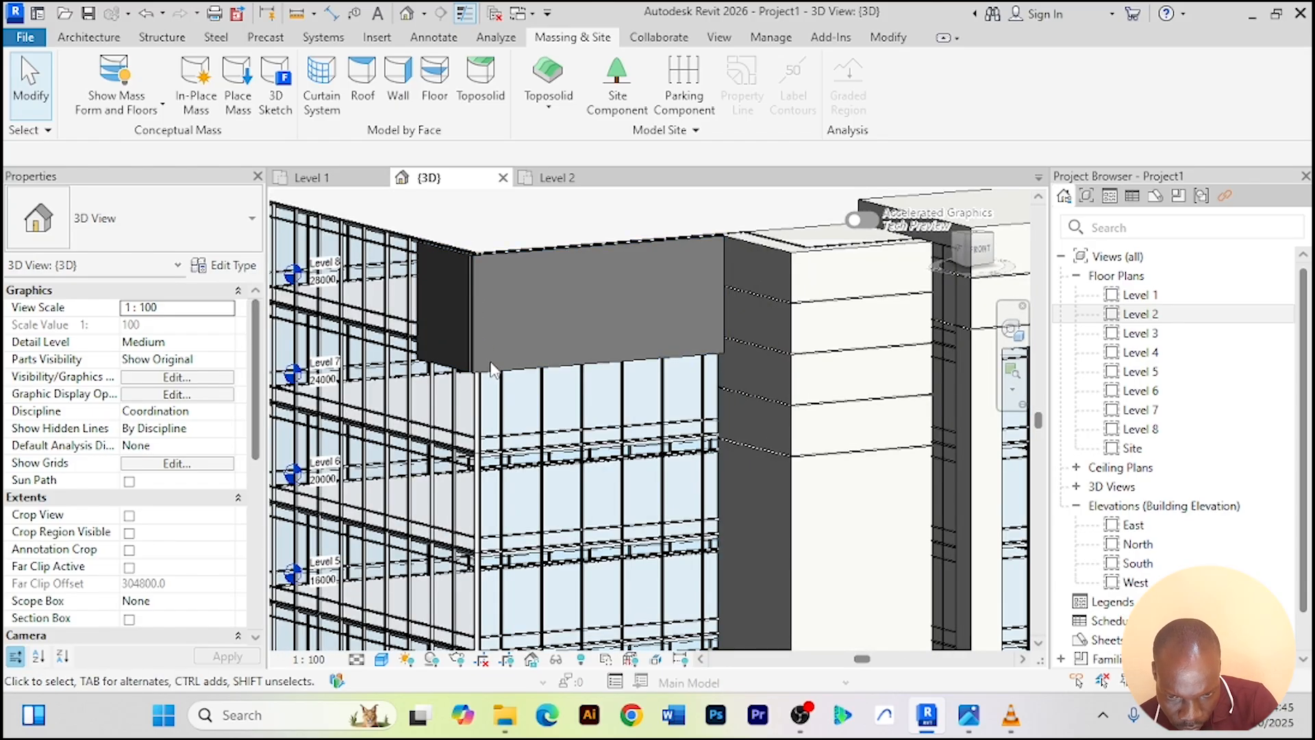
scroll(575, 315, "up", 3)
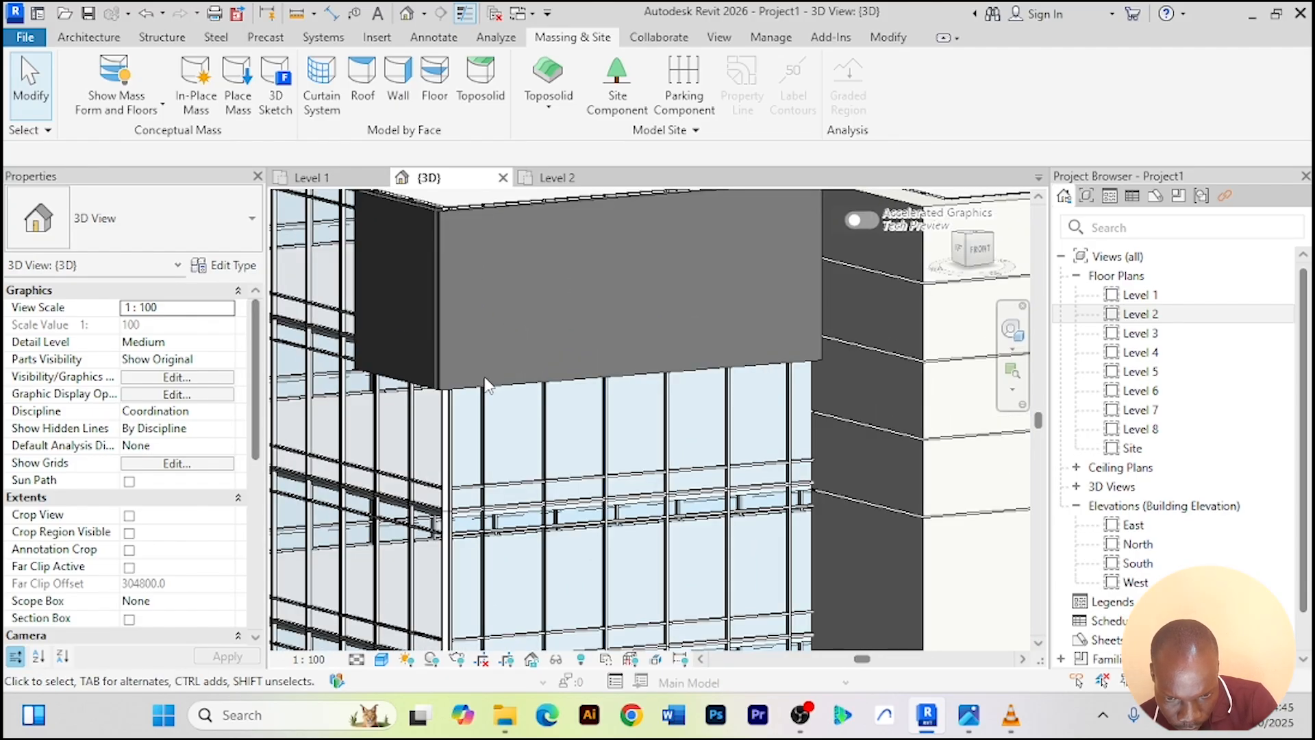
scroll(501, 342, "down", 4)
scroll(486, 274, "up", 2)
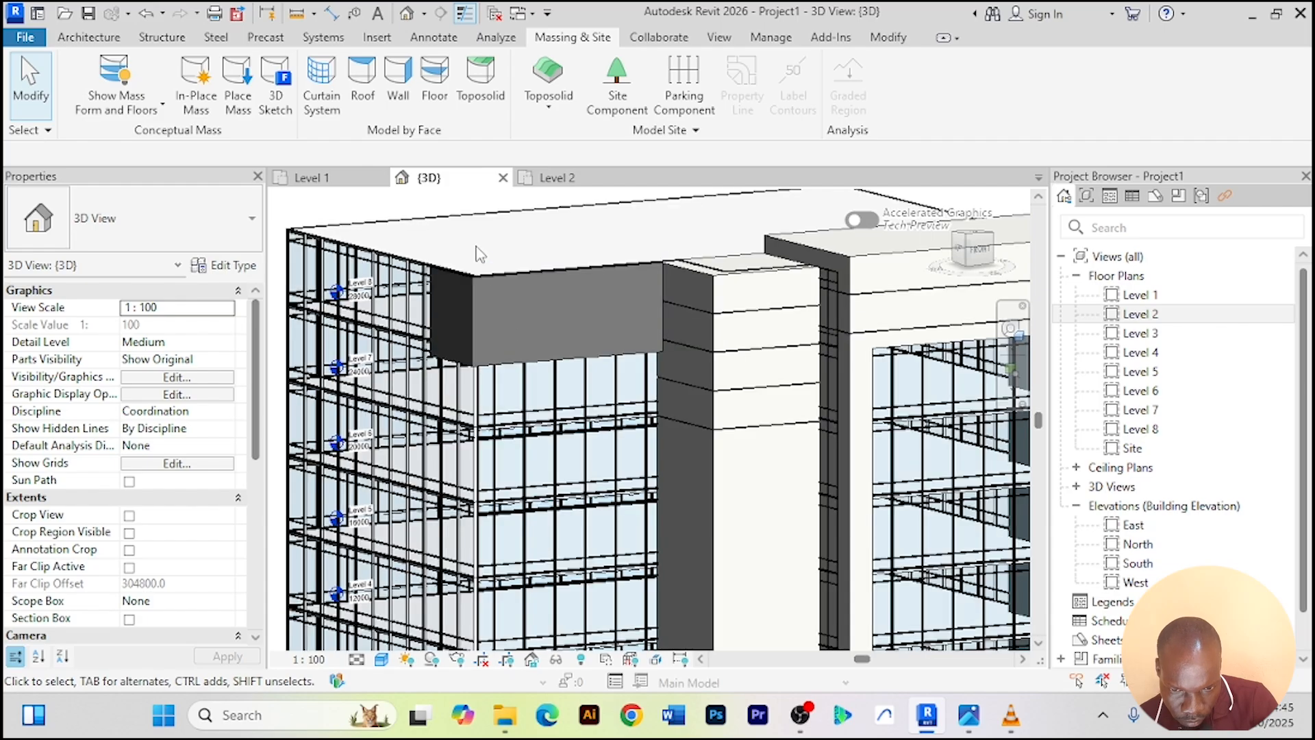
scroll(390, 208, "down", 4)
scroll(448, 269, "up", 5)
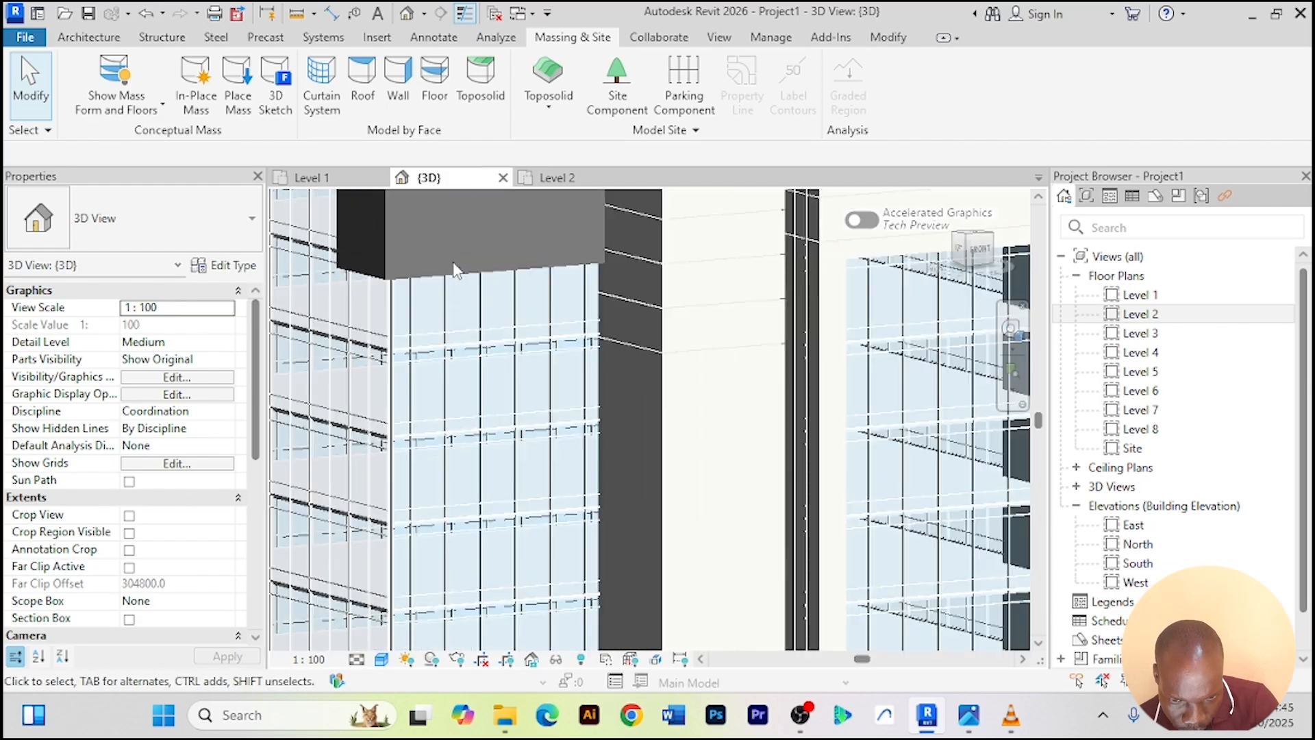
mouse_move(453, 264)
middle_mouse_down("shift")
mouse_move(499, 271)
mouse_move(437, 269)
middle_mouse_up("shift")
scroll(438, 268, "up", 5)
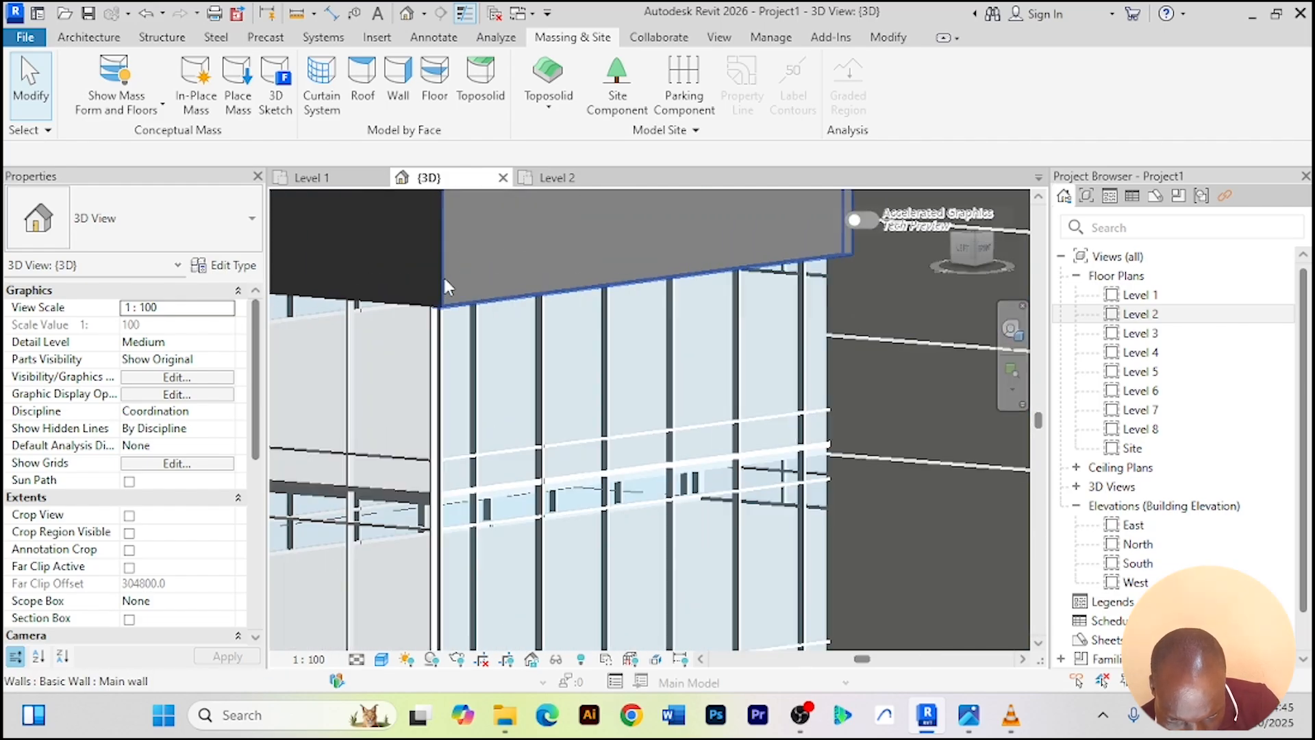
left_click(446, 285)
scroll(452, 281, "down", 6)
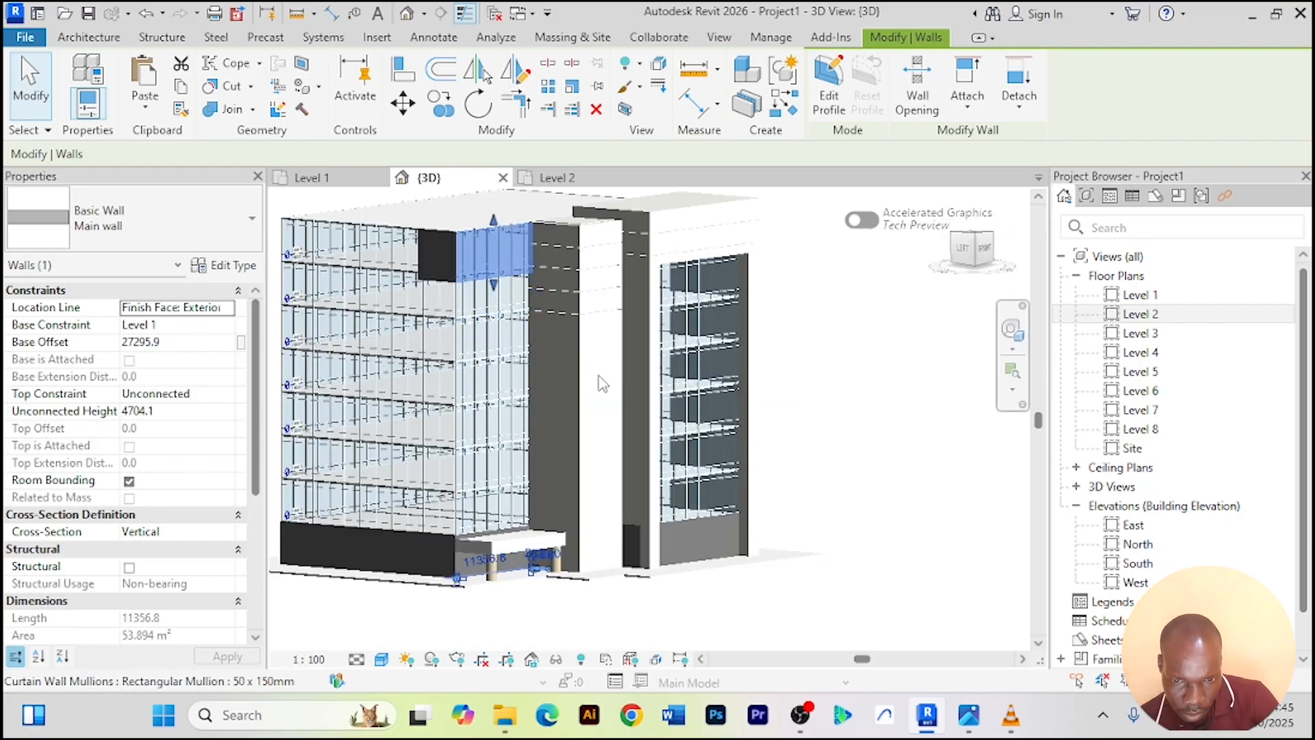
middle_click_drag(581, 378, 452, 349, "shift")
scroll(453, 238, "up", 6)
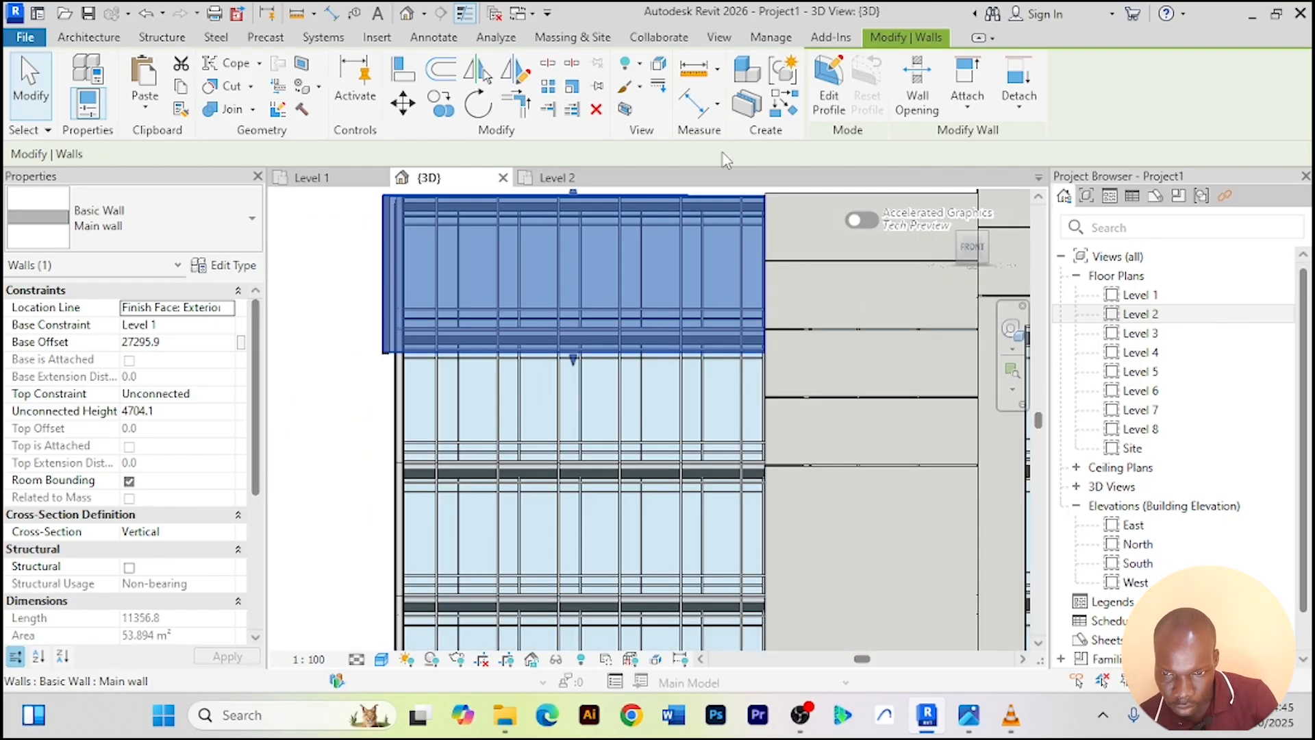
left_click(826, 96)
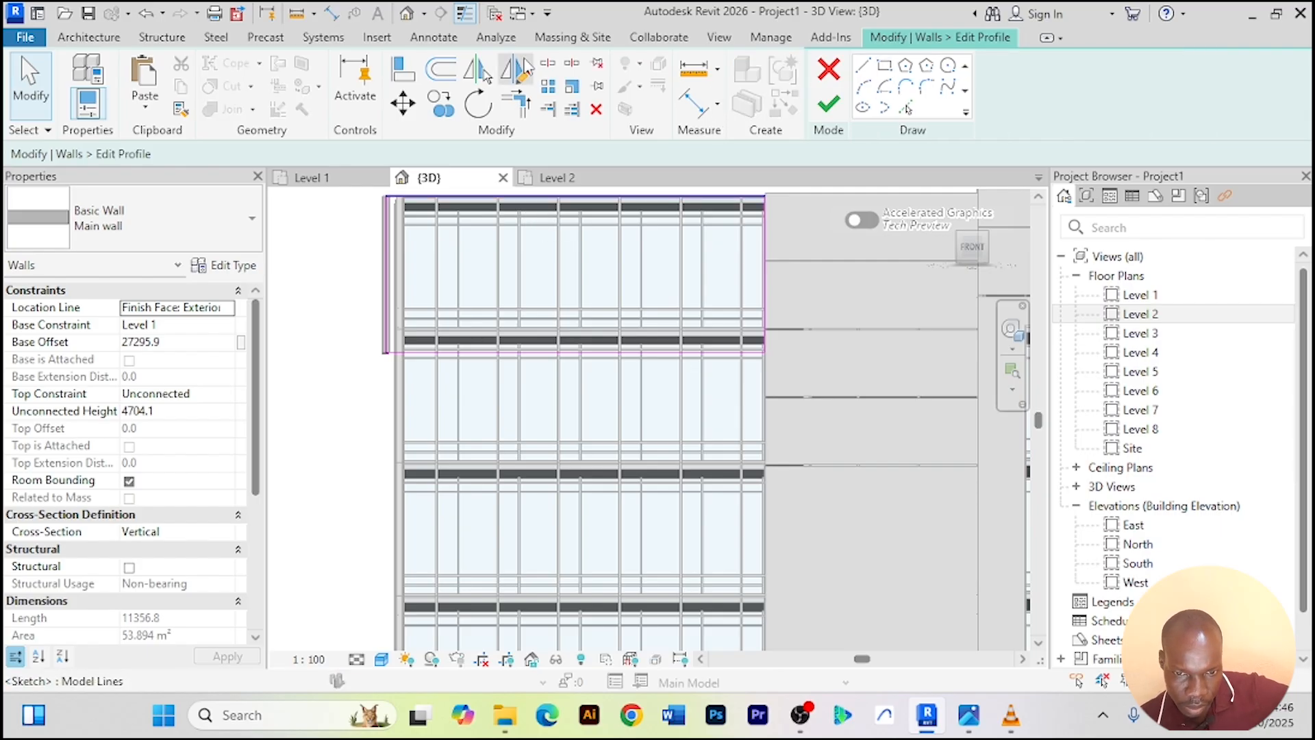
Offset copies of the front wall profile's lines: the top edge 2000 mm upward and the bottom edge by 50 mm
left_click(444, 77)
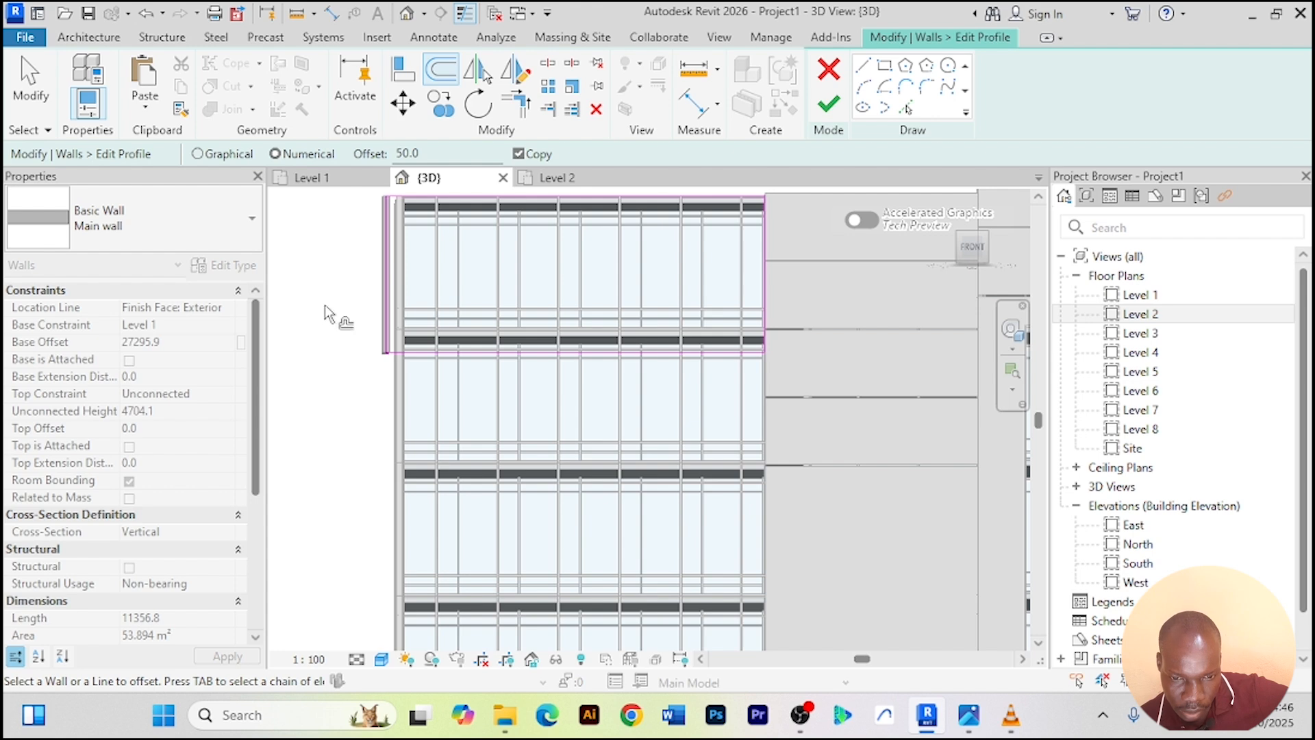
mouse_move(334, 406)
middle_mouse_down()
mouse_move(367, 376)
mouse_move(377, 455)
mouse_move(346, 446)
mouse_move(342, 429)
middle_mouse_up()
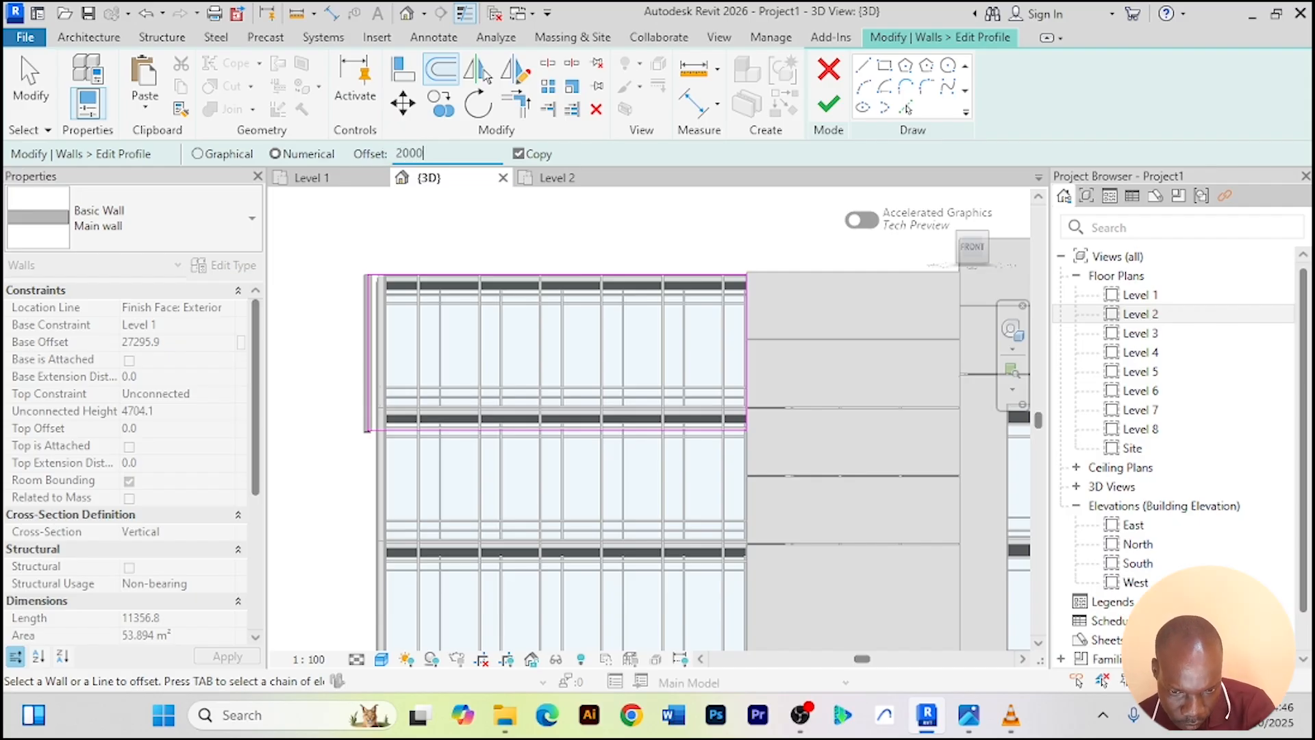
scroll(411, 295, "up", 5)
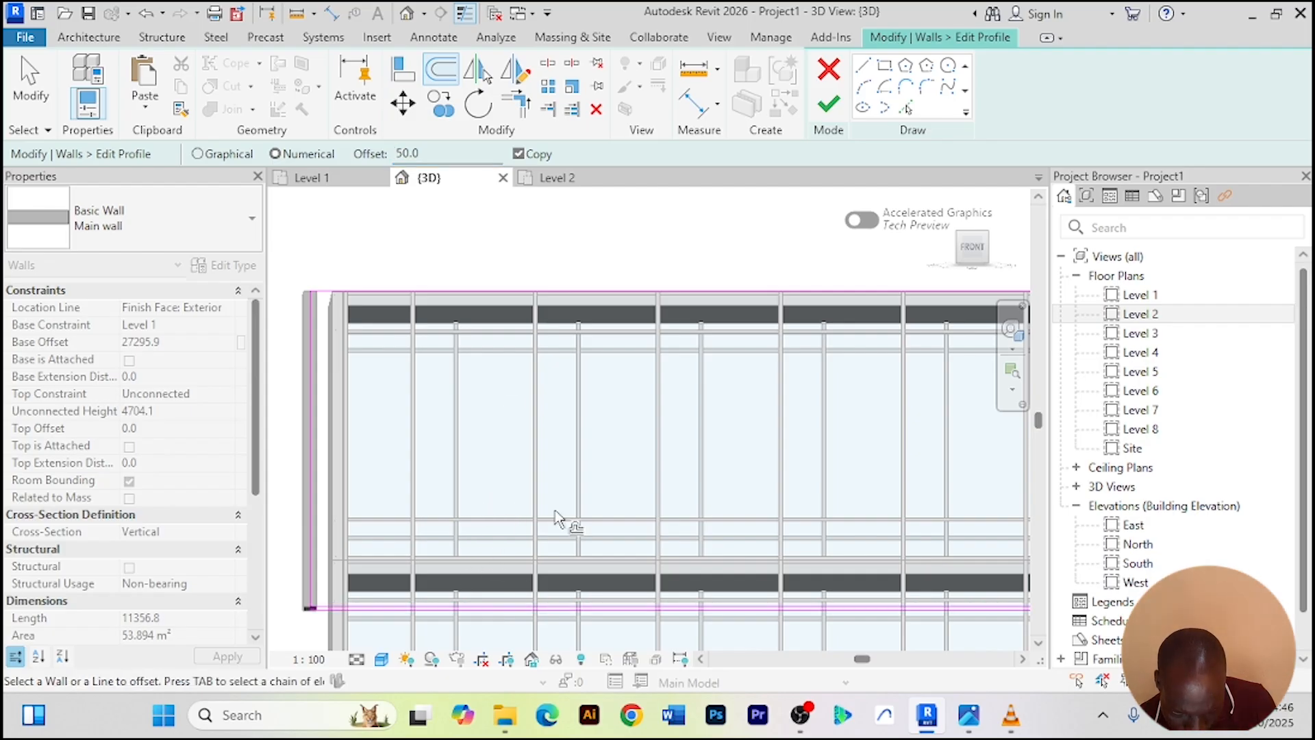
scroll(558, 520, "down", 4)
scroll(432, 538, "up", 5)
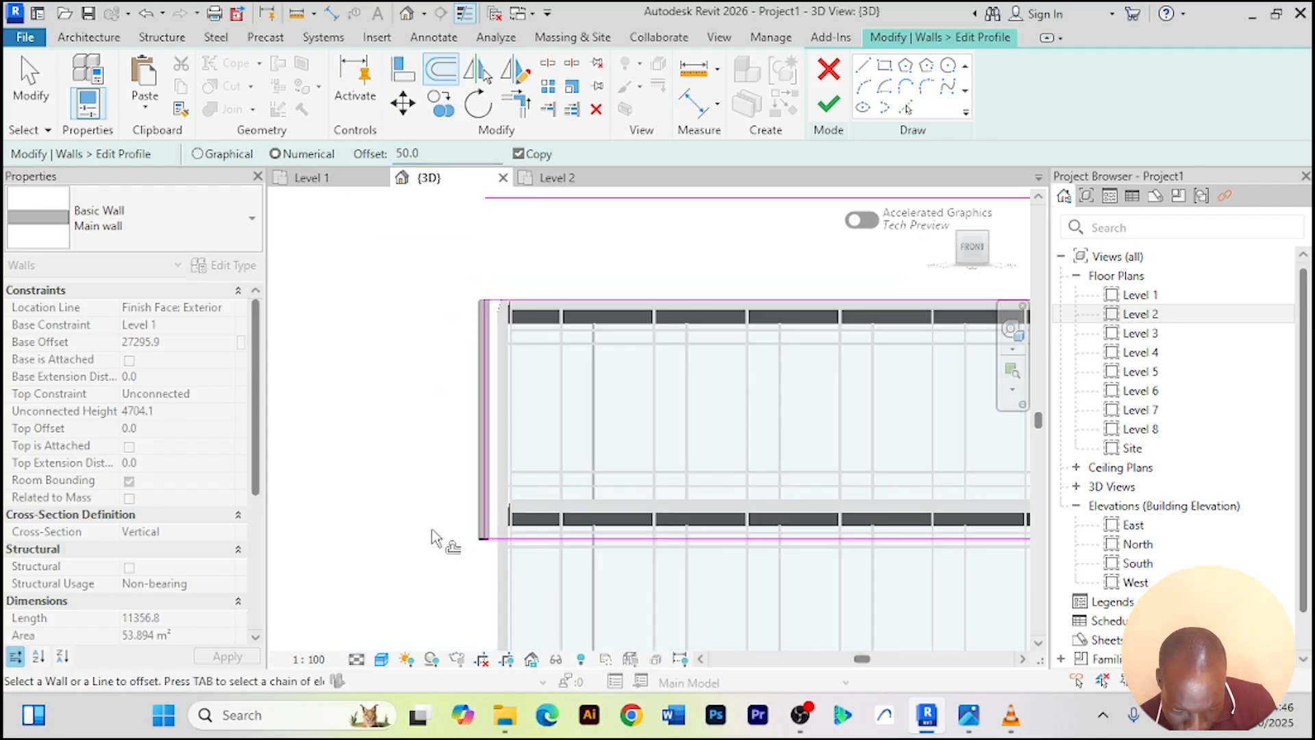
scroll(431, 538, "down", 3)
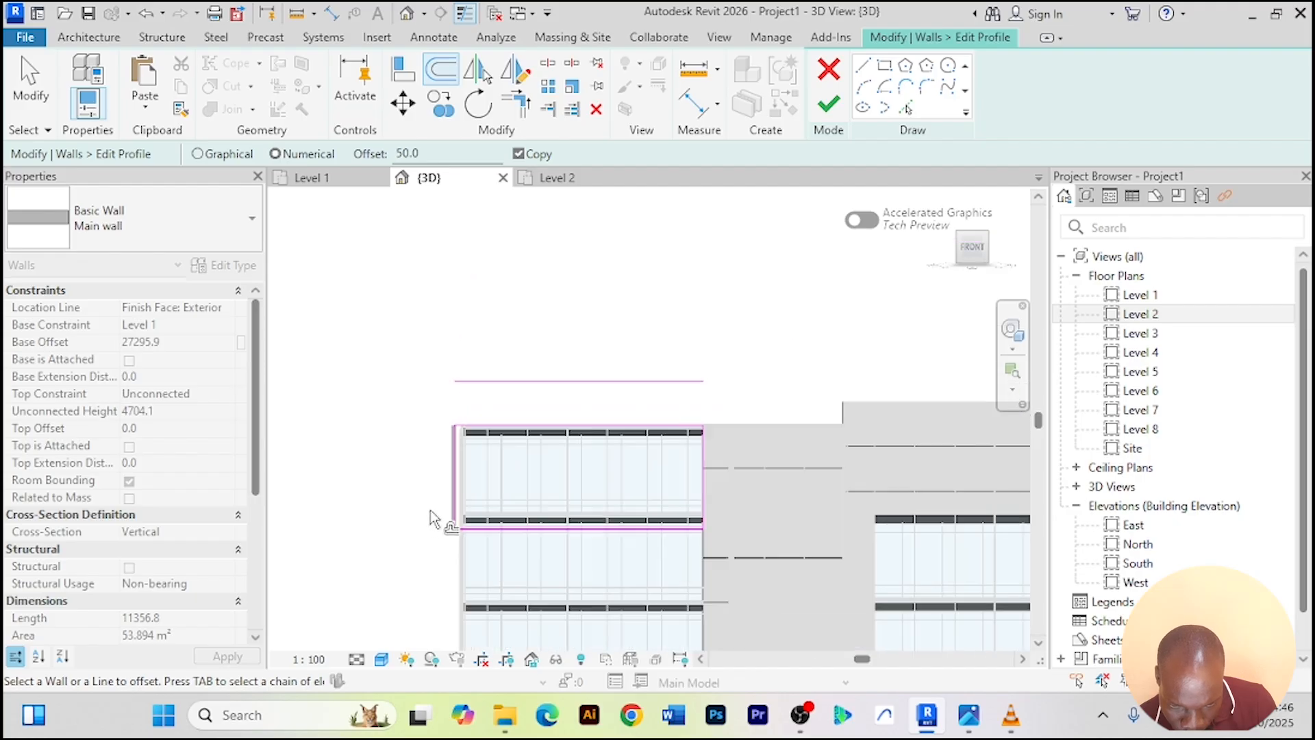
Delete the extra line offset 50 mm from the profile's bottom edge
right_click(420, 283)
left_click(474, 293)
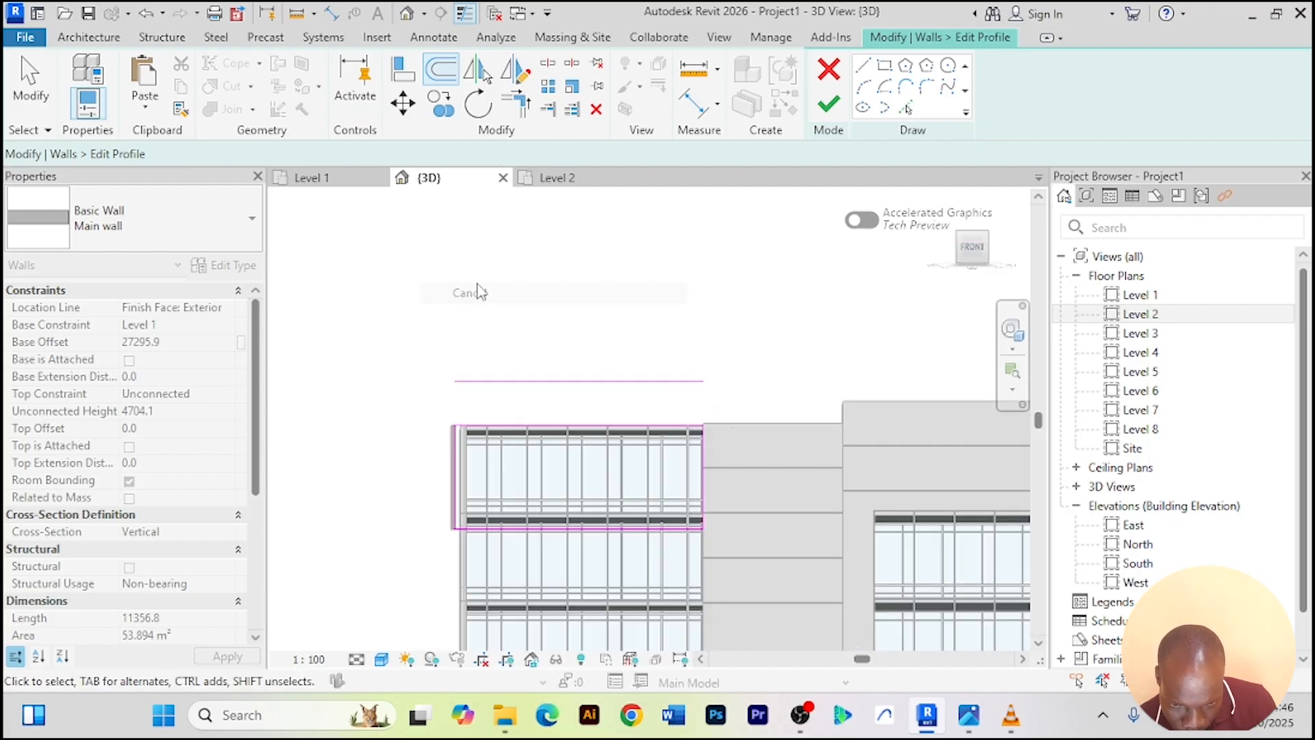
right_click(477, 289)
left_click(527, 261)
scroll(490, 461, "up", 2)
scroll(471, 588, "up", 4)
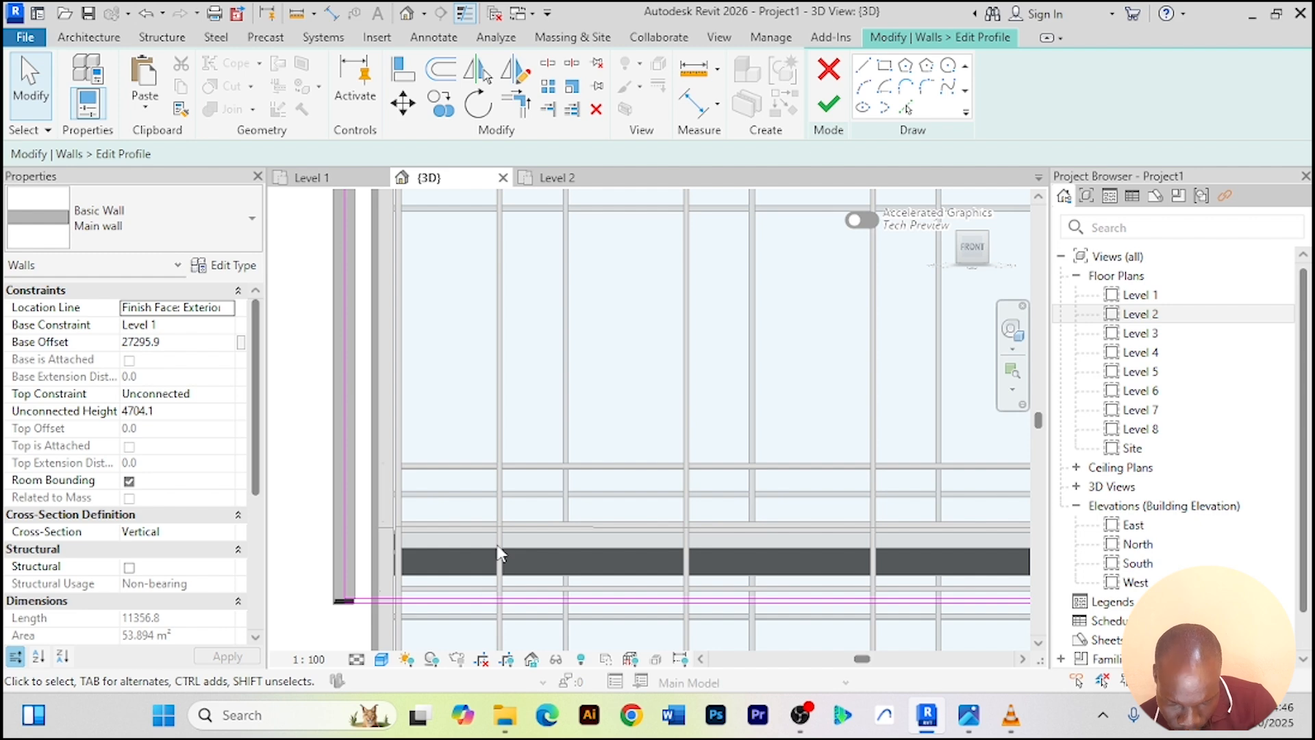
key("d")
key("e")
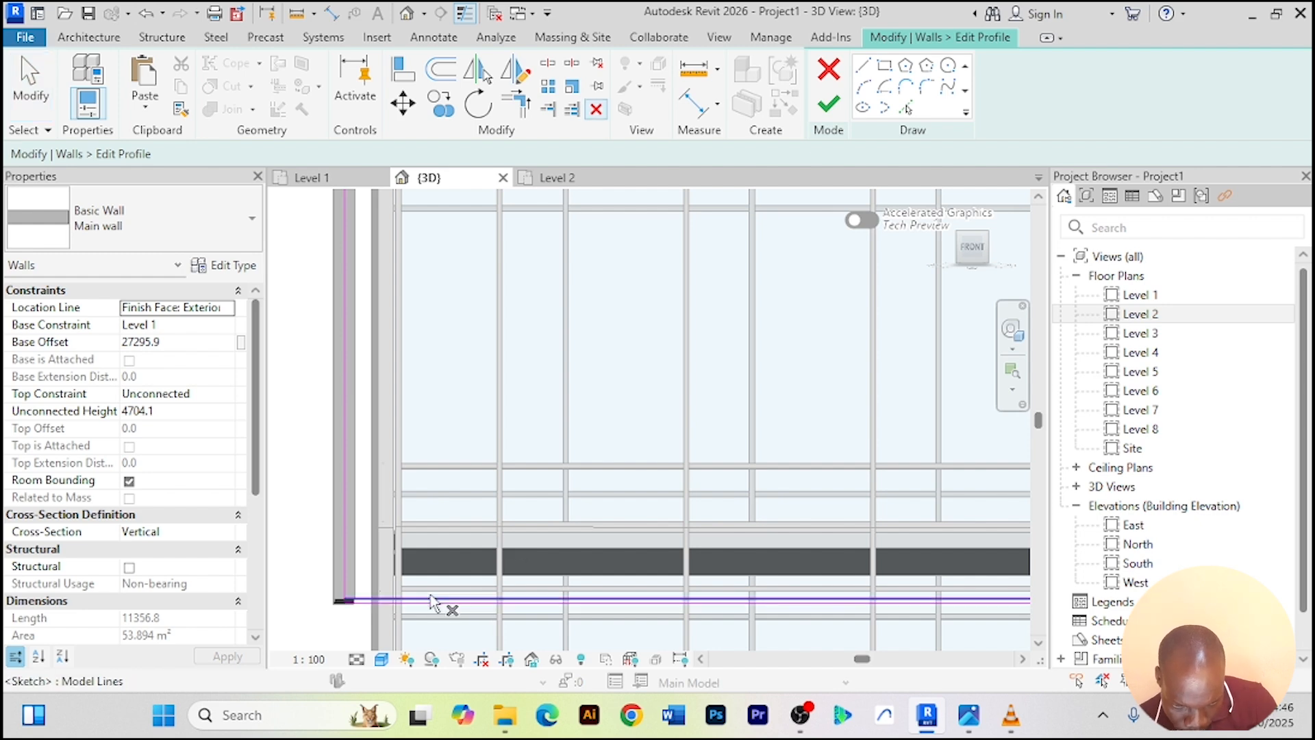
right_click(443, 261)
left_click(529, 294)
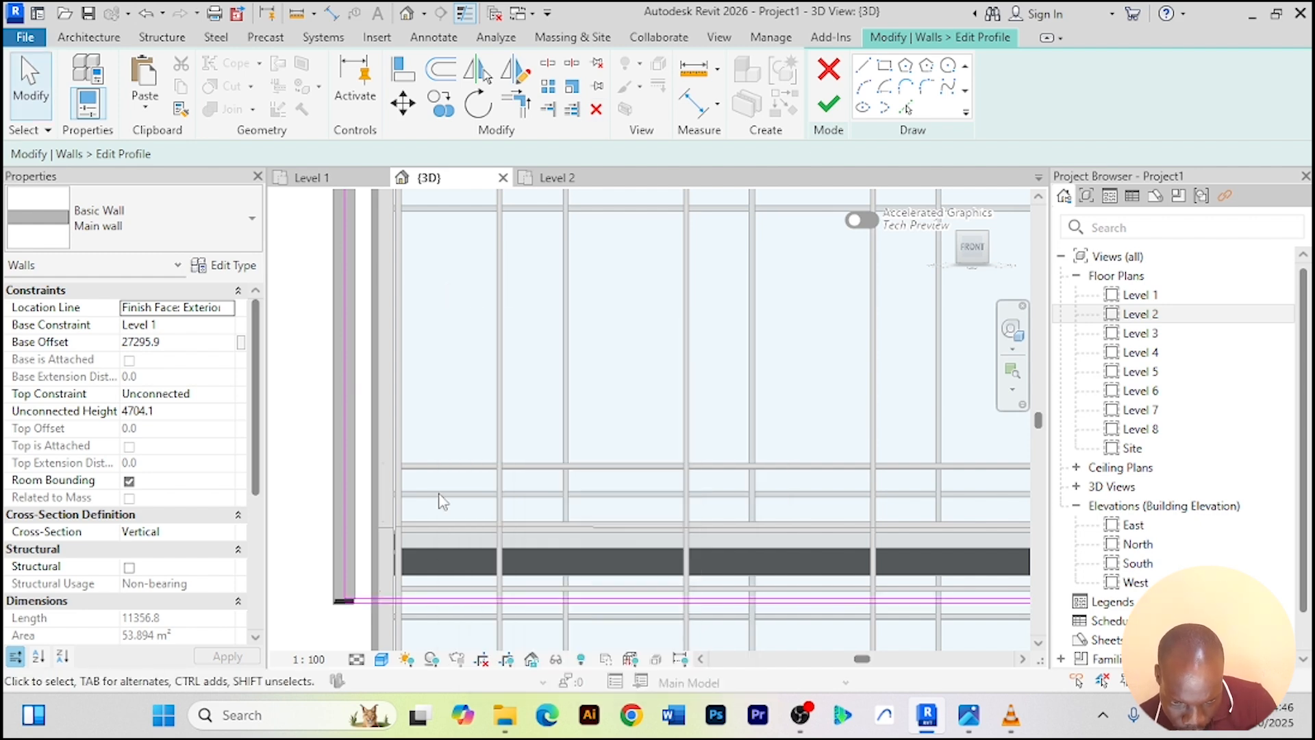
left_click(456, 600)
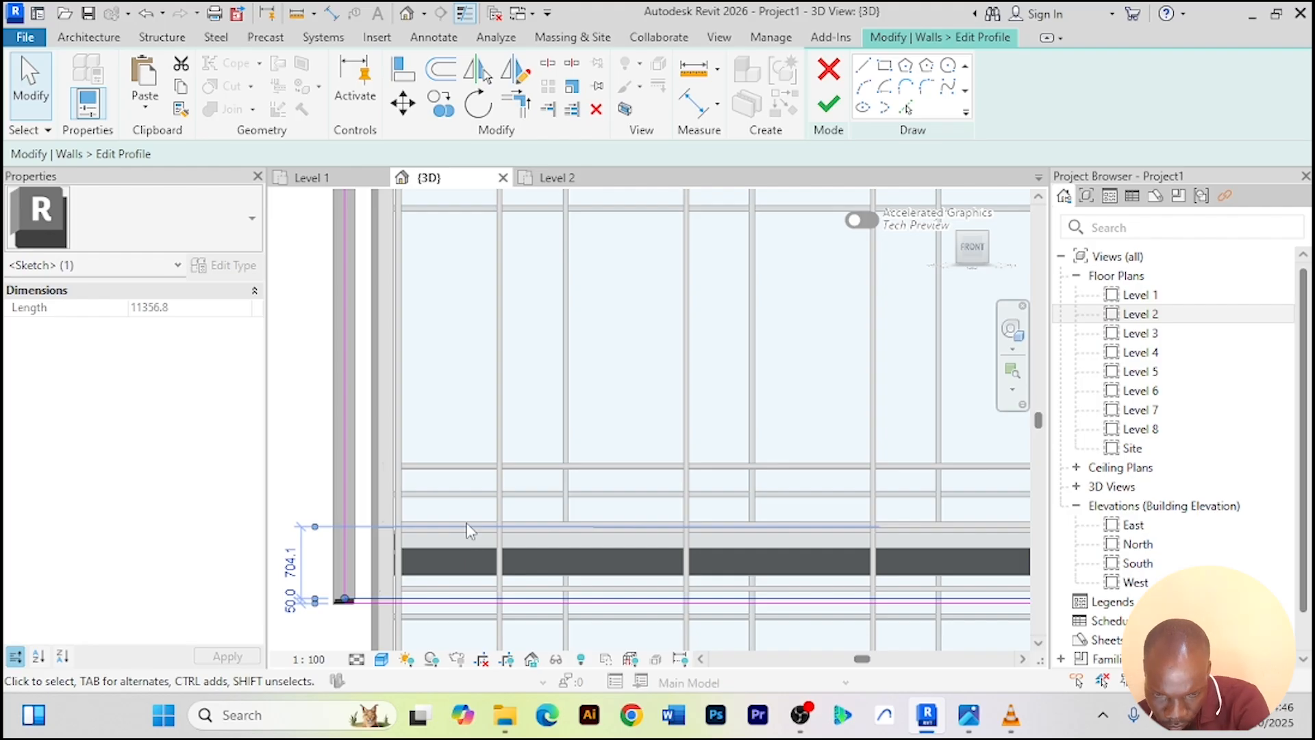
key("Escape")
scroll(473, 514, "down", 4)
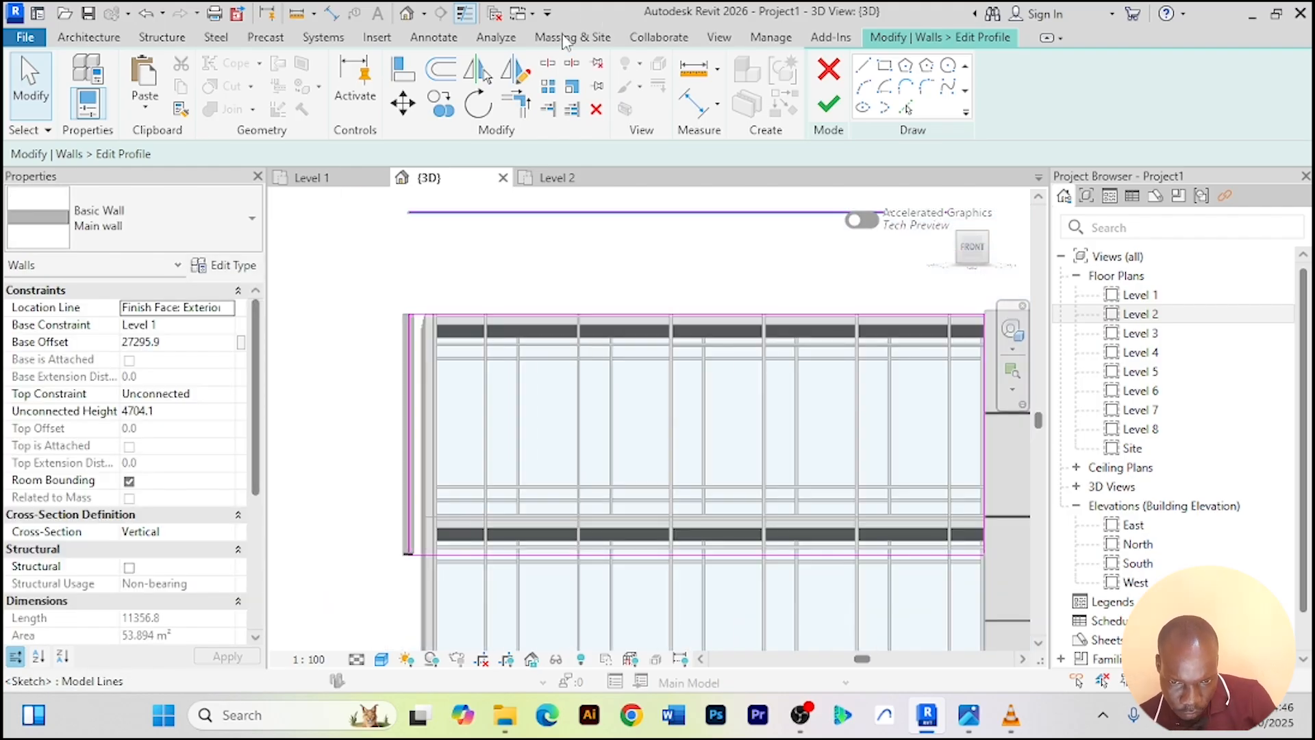
Offset copies of the profile's top edge downward in 1000 mm steps, adding a 50 mm offset to each, for three line pairs
left_click(442, 69)
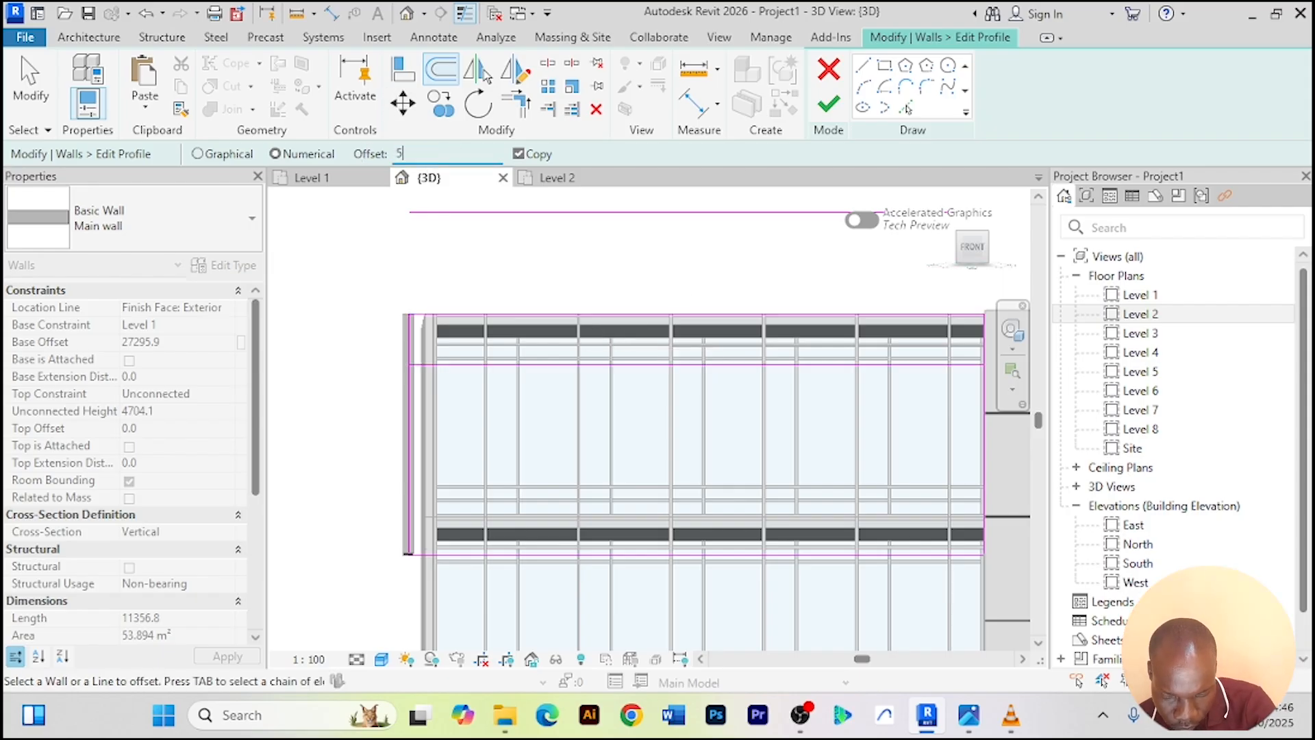
left_click(490, 370)
left_click_drag(419, 153, 403, 153)
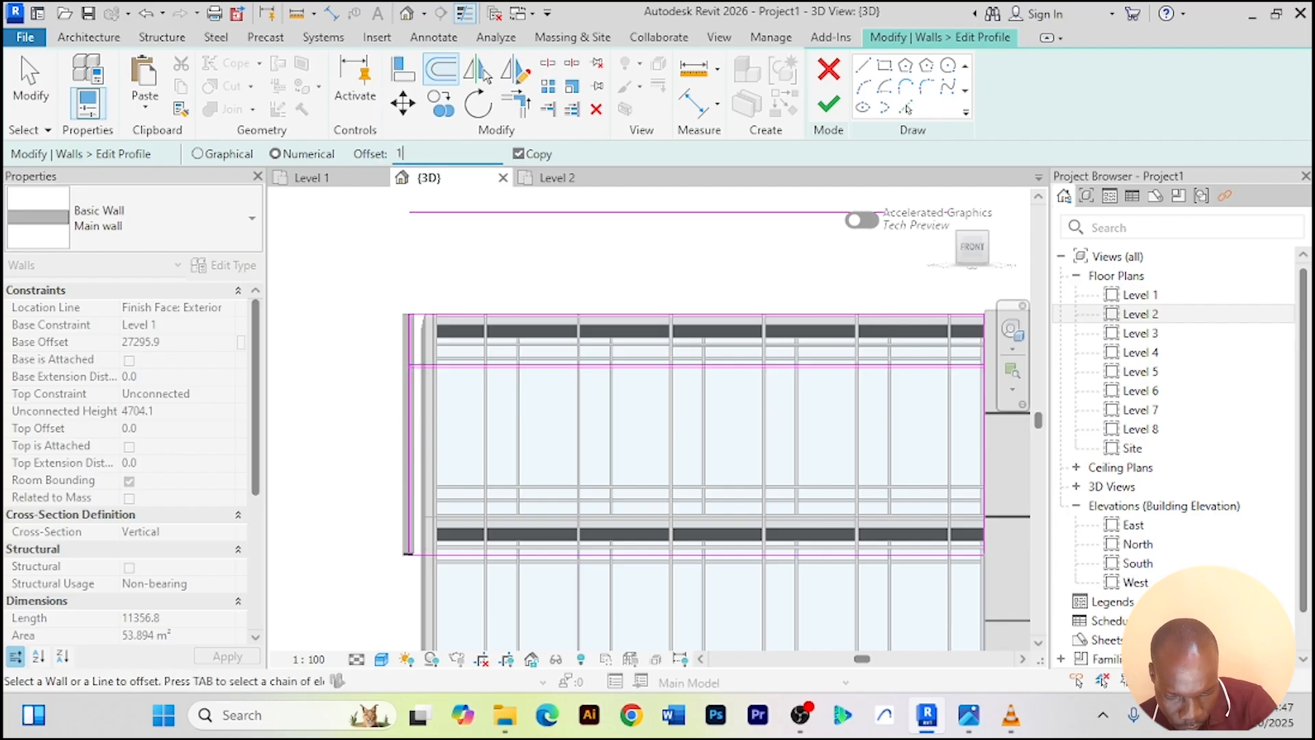
type("000.0")
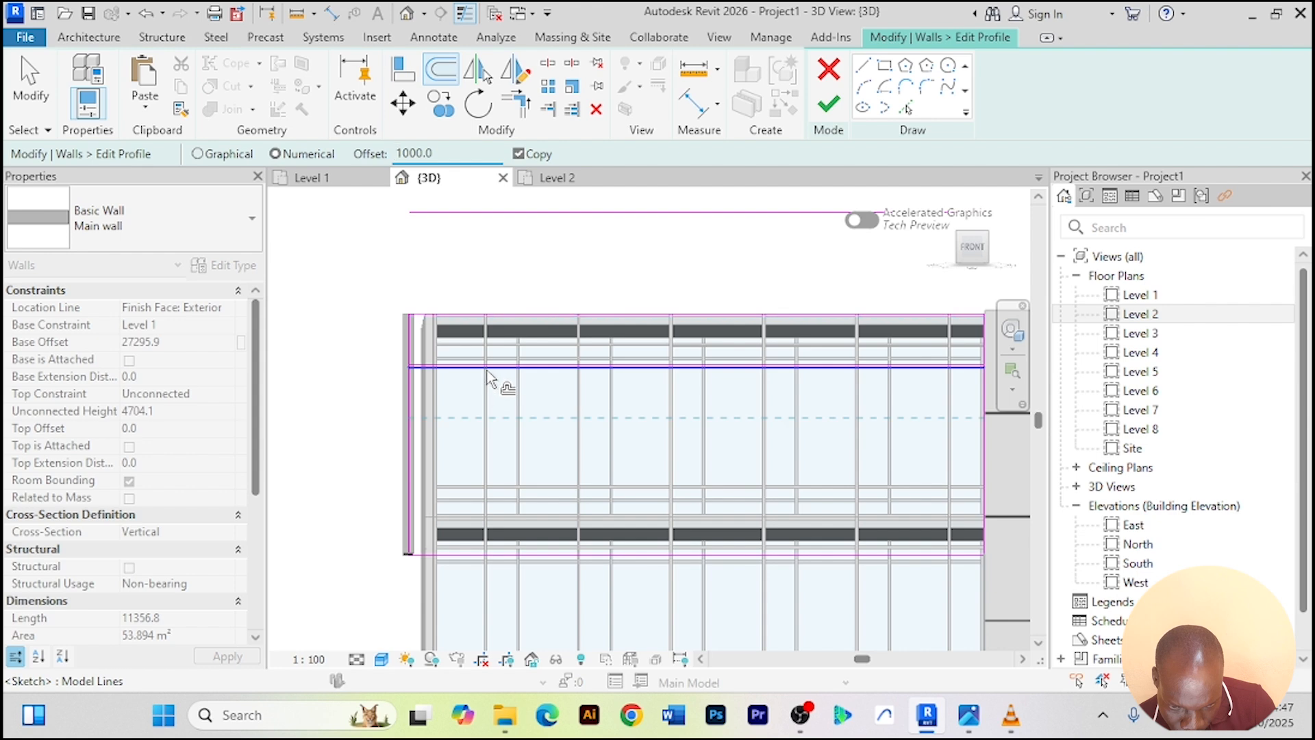
left_click(487, 372)
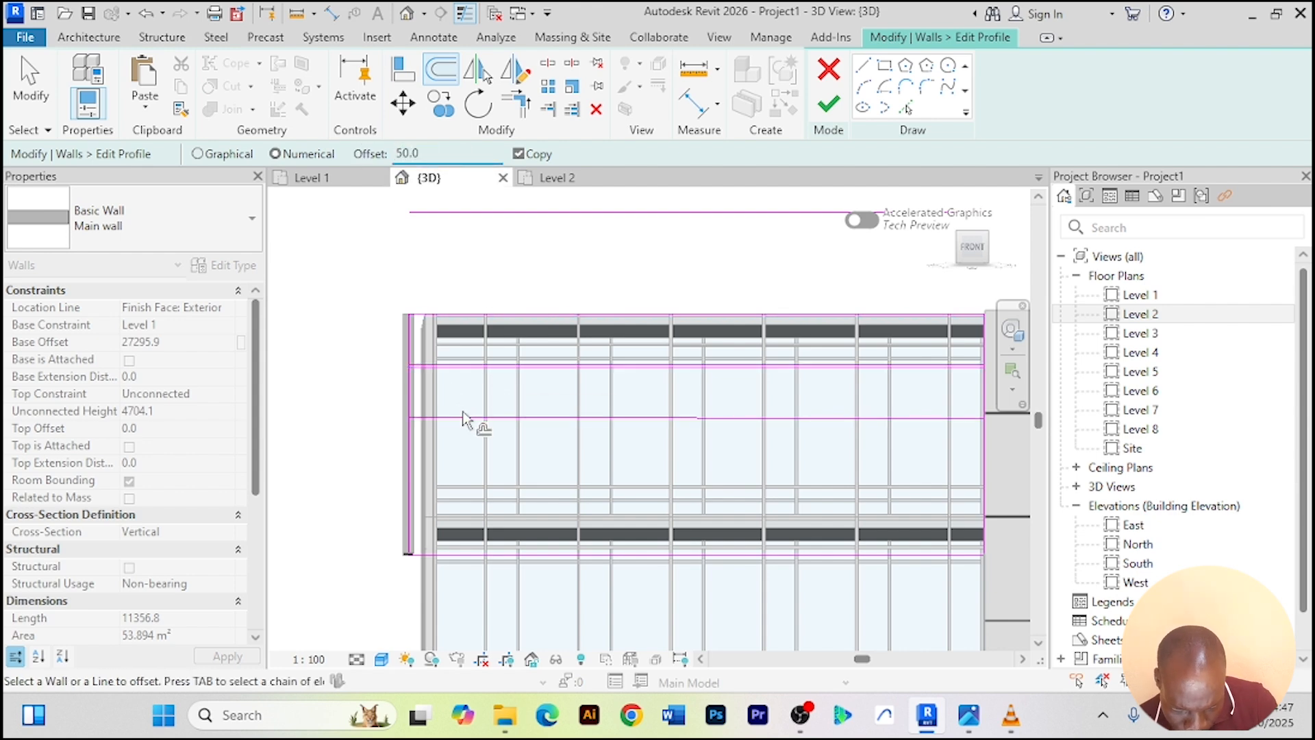
left_click(492, 434)
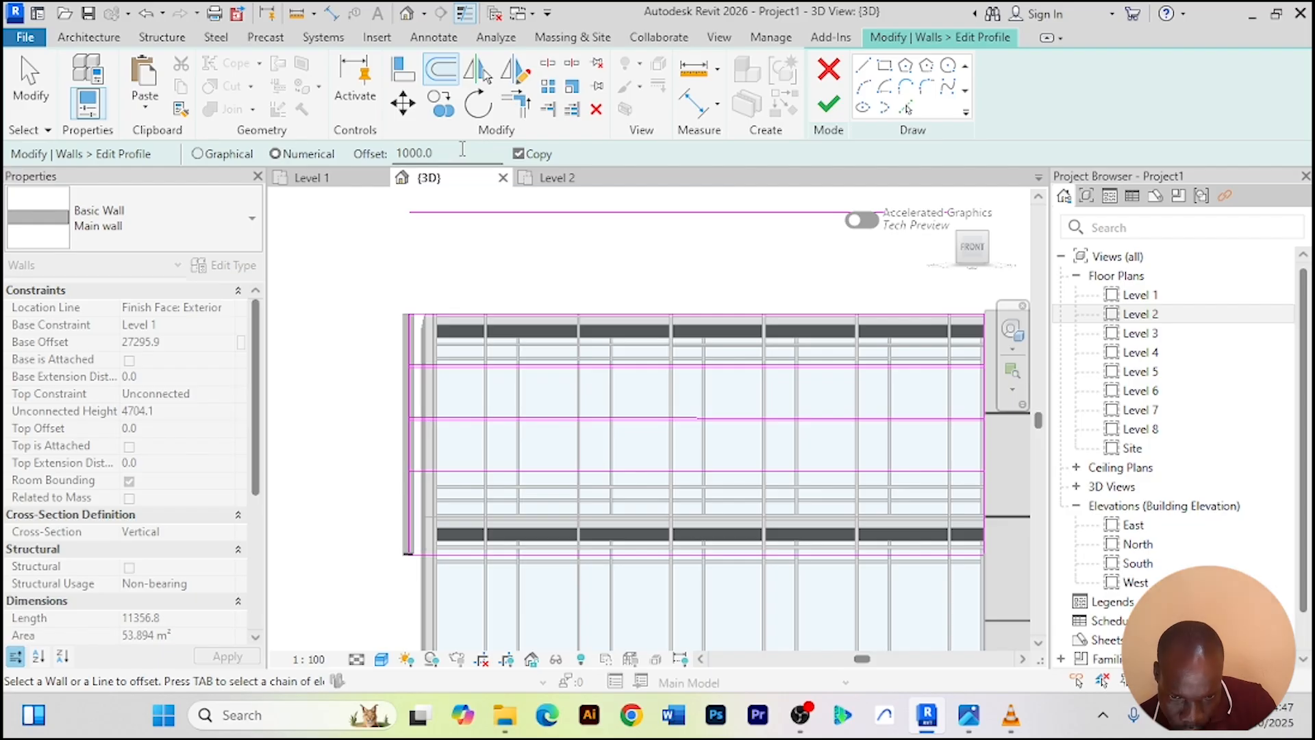
type("50")
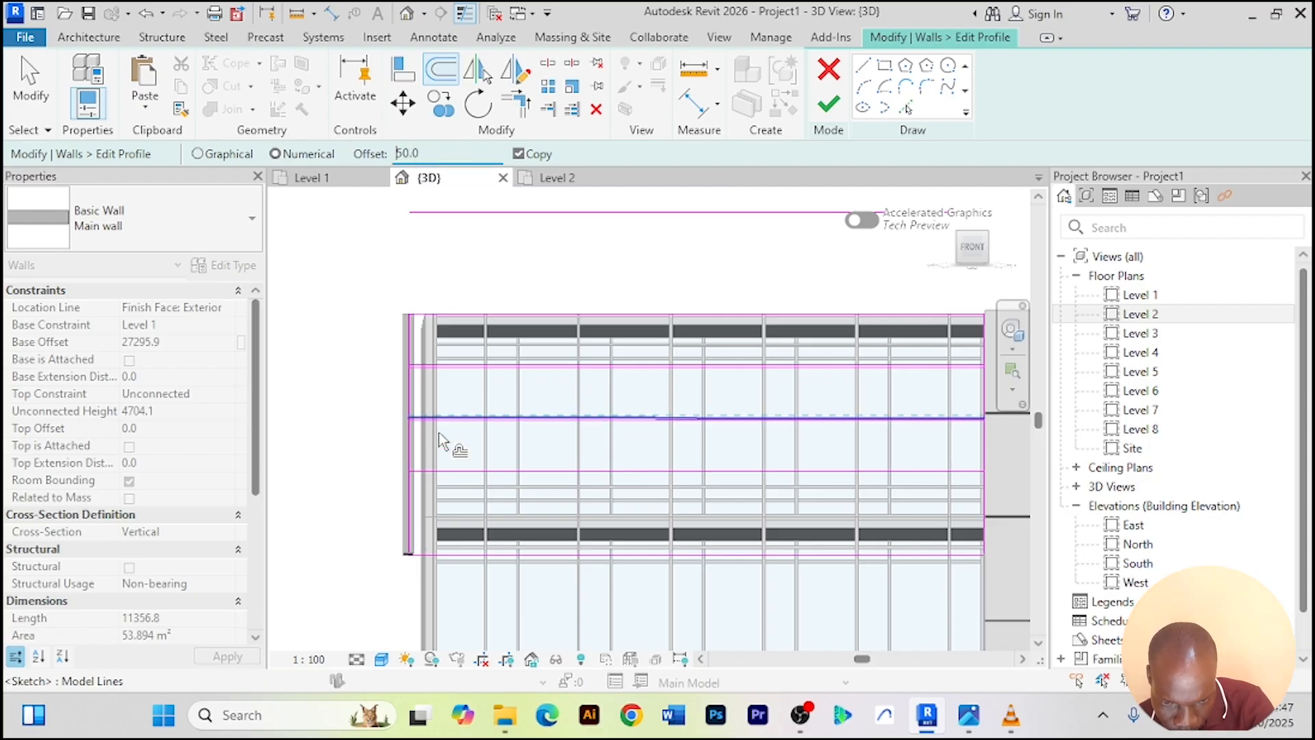
left_click(492, 473)
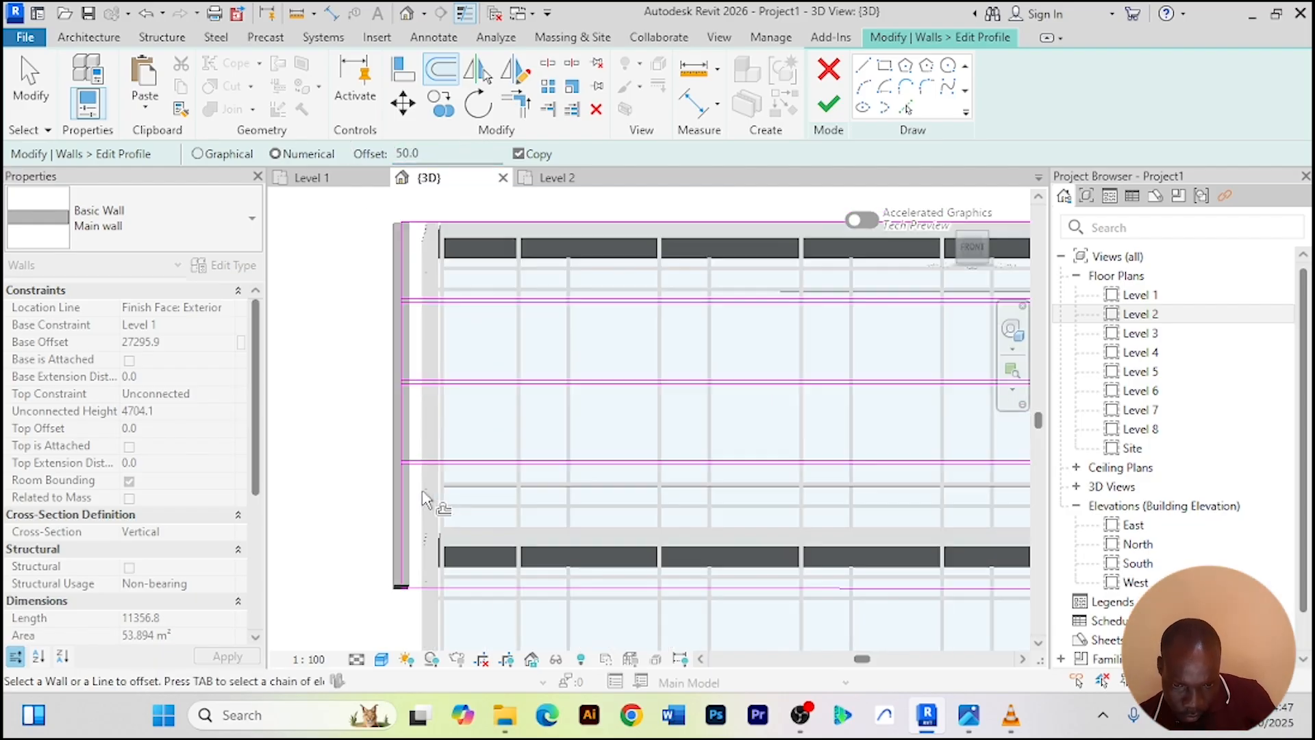
Split the profile's left vertical edge between the lines of all three horizontal pairs
scroll(445, 480, "up", 5)
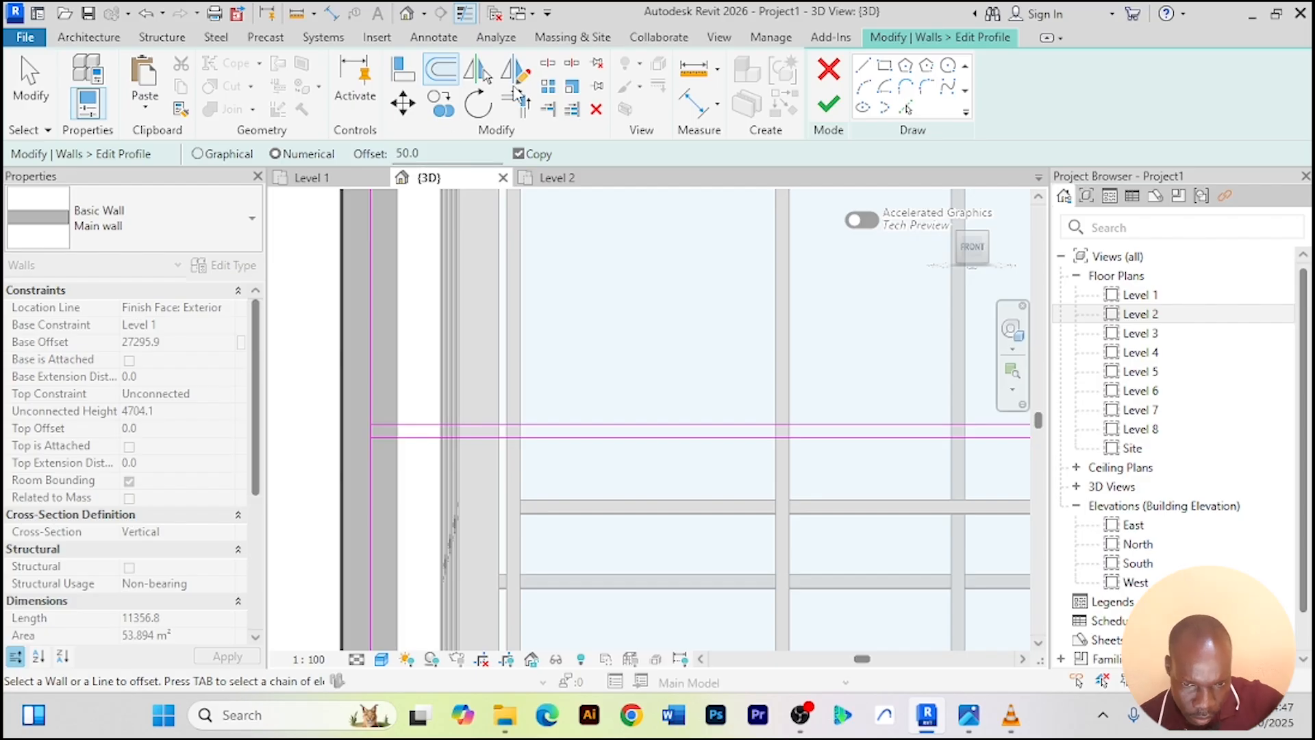
left_click(546, 68)
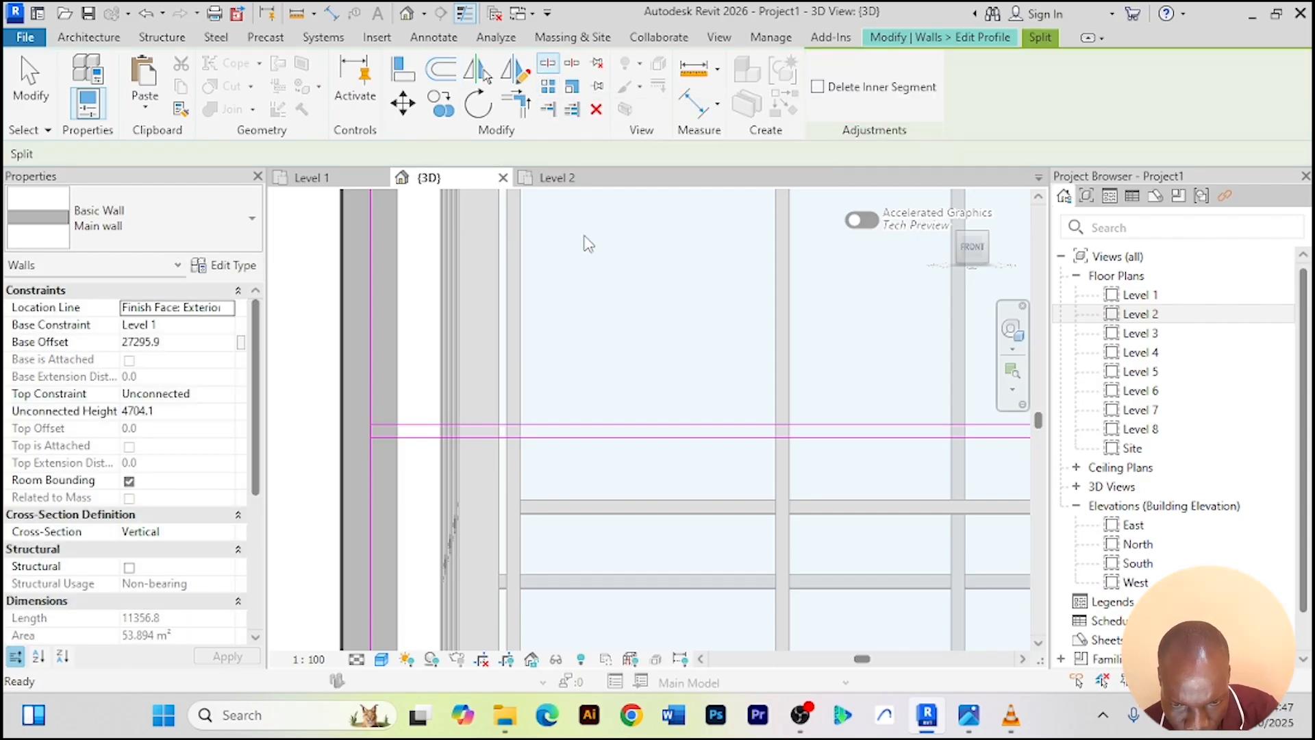
scroll(372, 434, "up", 2)
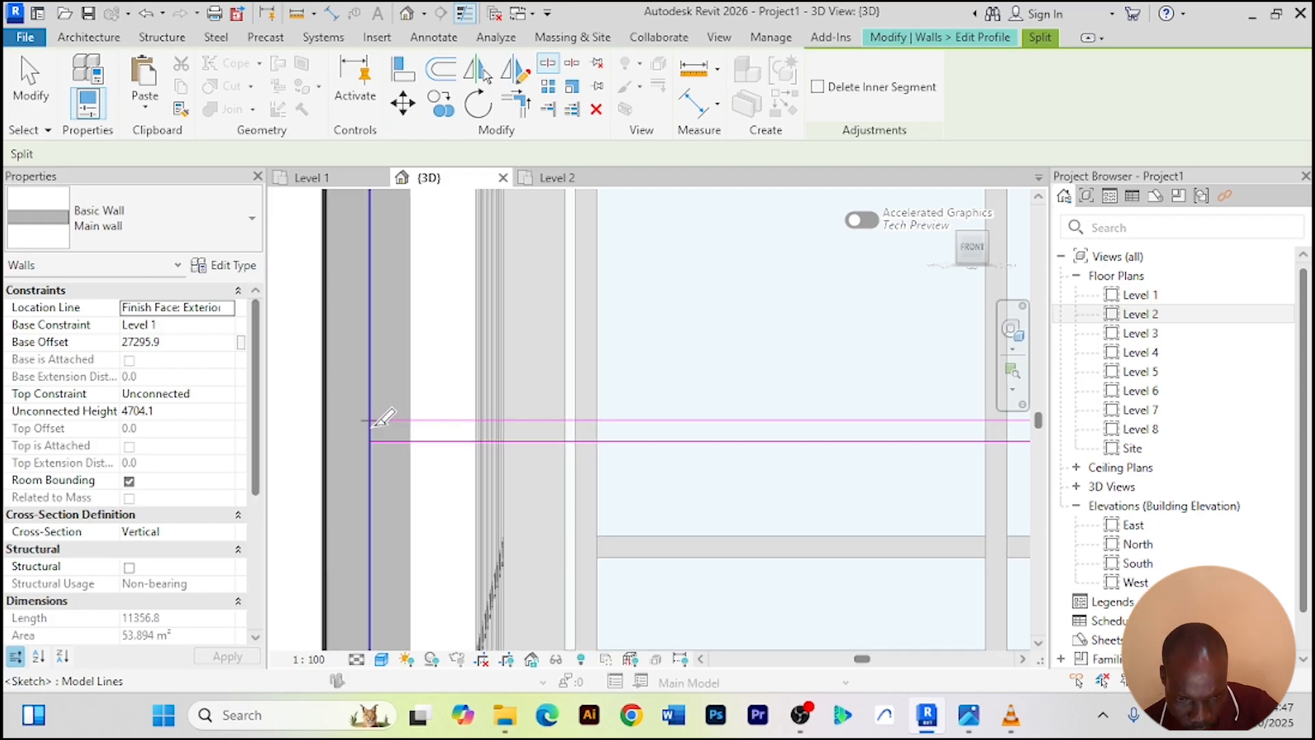
left_click(371, 439)
scroll(458, 329, "down", 3)
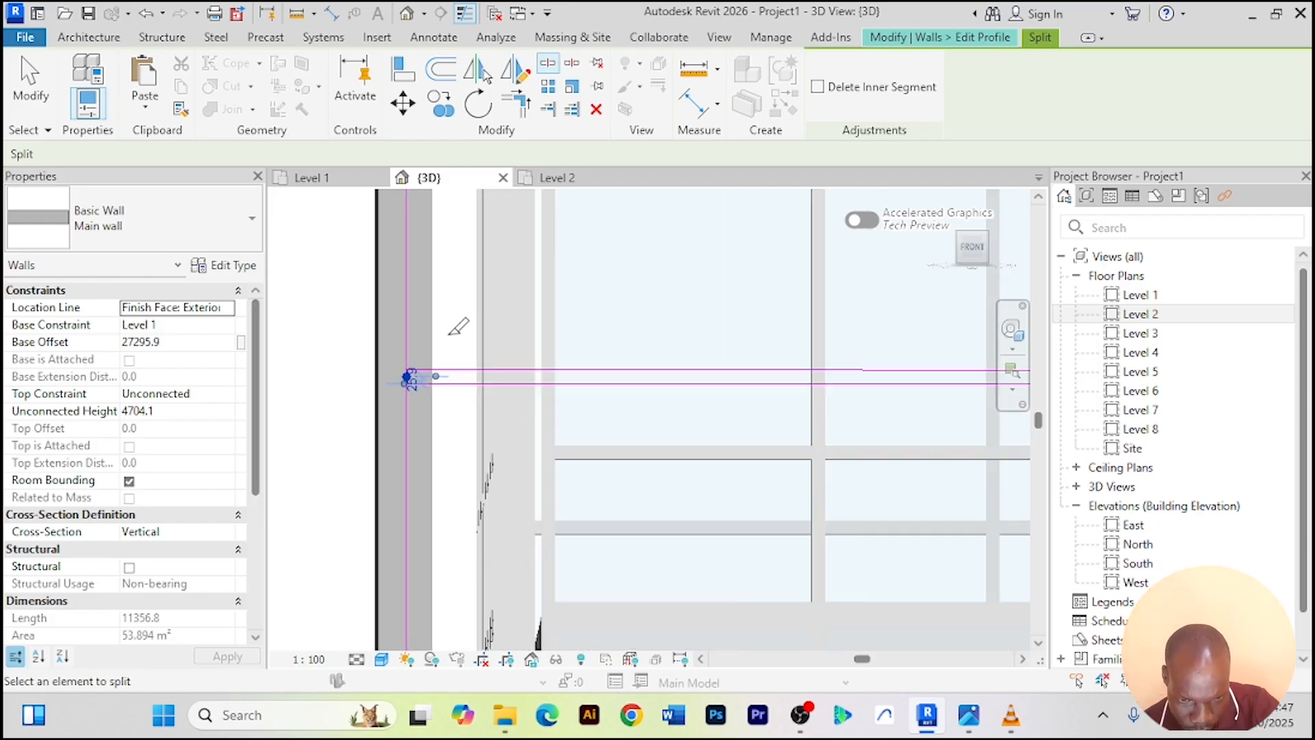
middle_click_drag(483, 286, 559, 525)
scroll(490, 426, "up", 3)
scroll(482, 416, "up", 1)
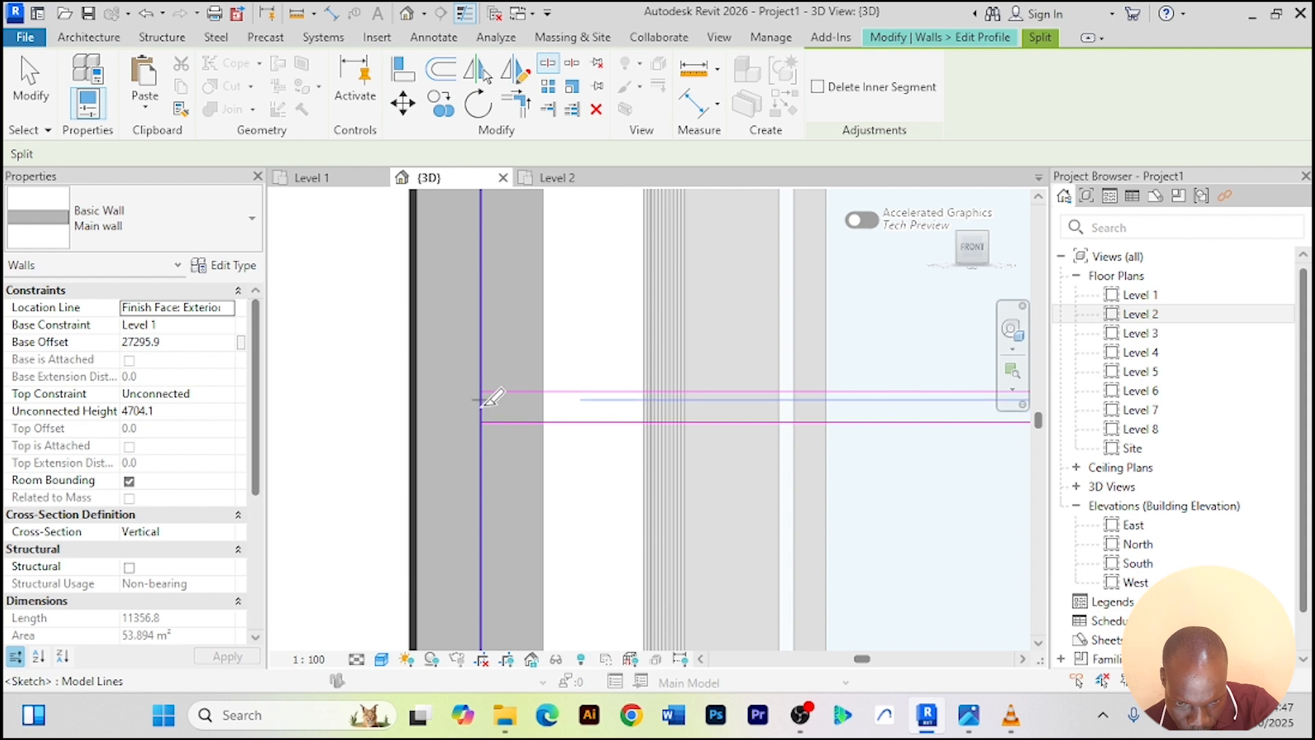
left_click(483, 400)
scroll(505, 390, "down", 2)
middle_click_drag(537, 340, 537, 531)
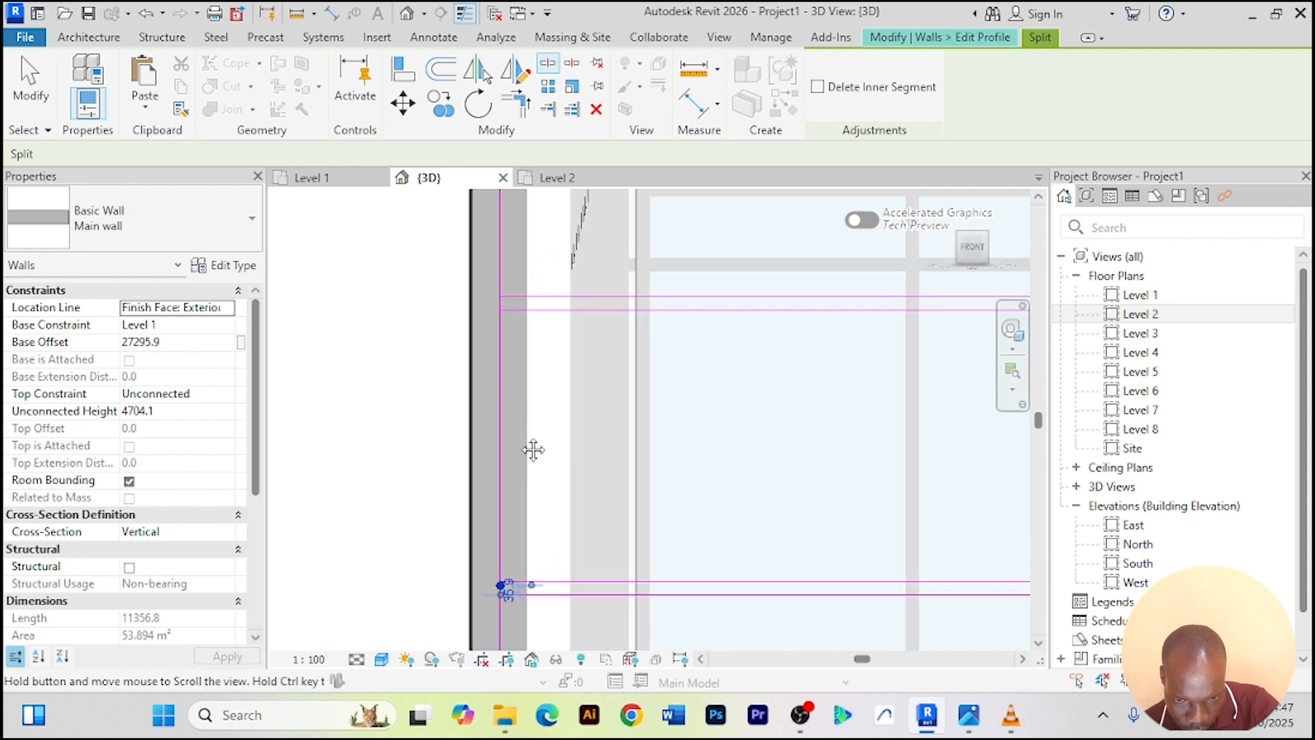
middle_click_drag(534, 450, 534, 258)
scroll(493, 384, "up", 1)
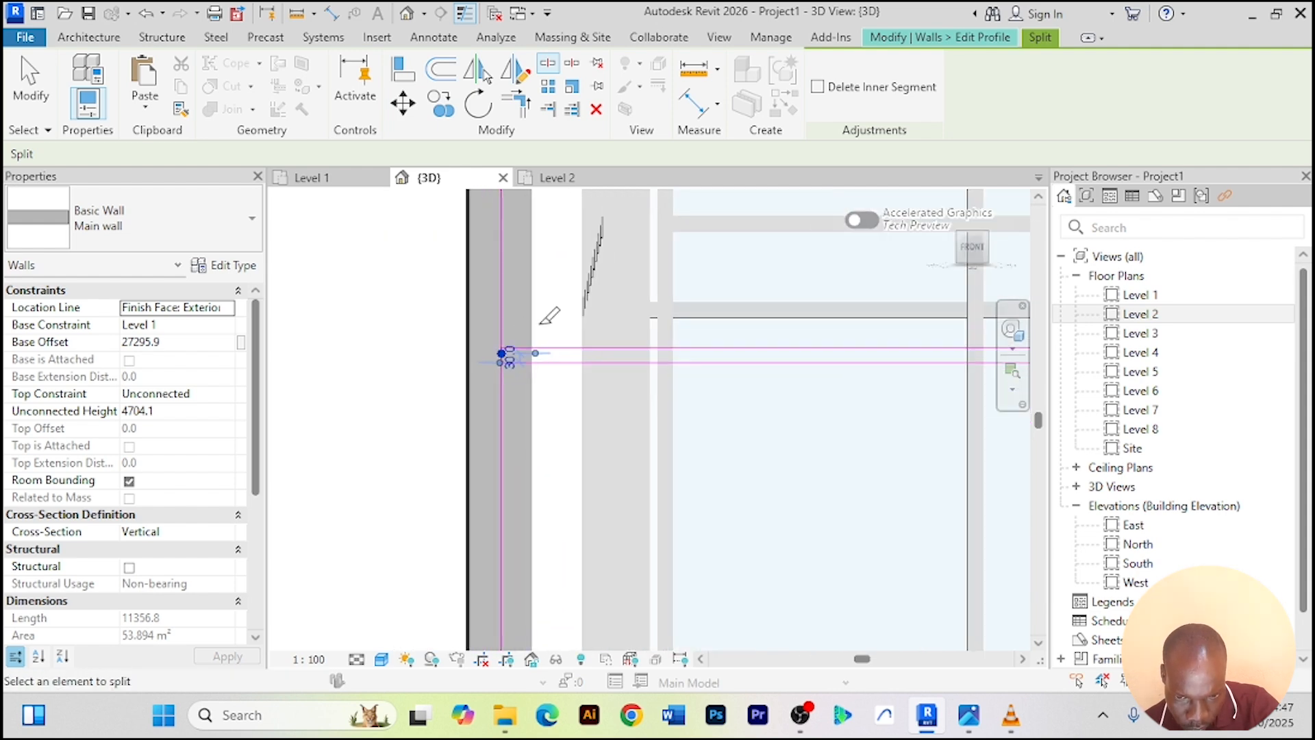
Split the profile's right vertical edge between the lines of all three horizontal pairs
mouse_move(556, 371)
middle_mouse_down()
mouse_move(563, 384)
mouse_move(478, 516)
middle_mouse_up()
scroll(535, 480, "down", 1)
mouse_move(590, 443)
middle_mouse_down()
mouse_move(729, 528)
mouse_move(620, 420)
mouse_move(491, 368)
middle_mouse_up()
middle_click_drag(631, 394, 434, 395)
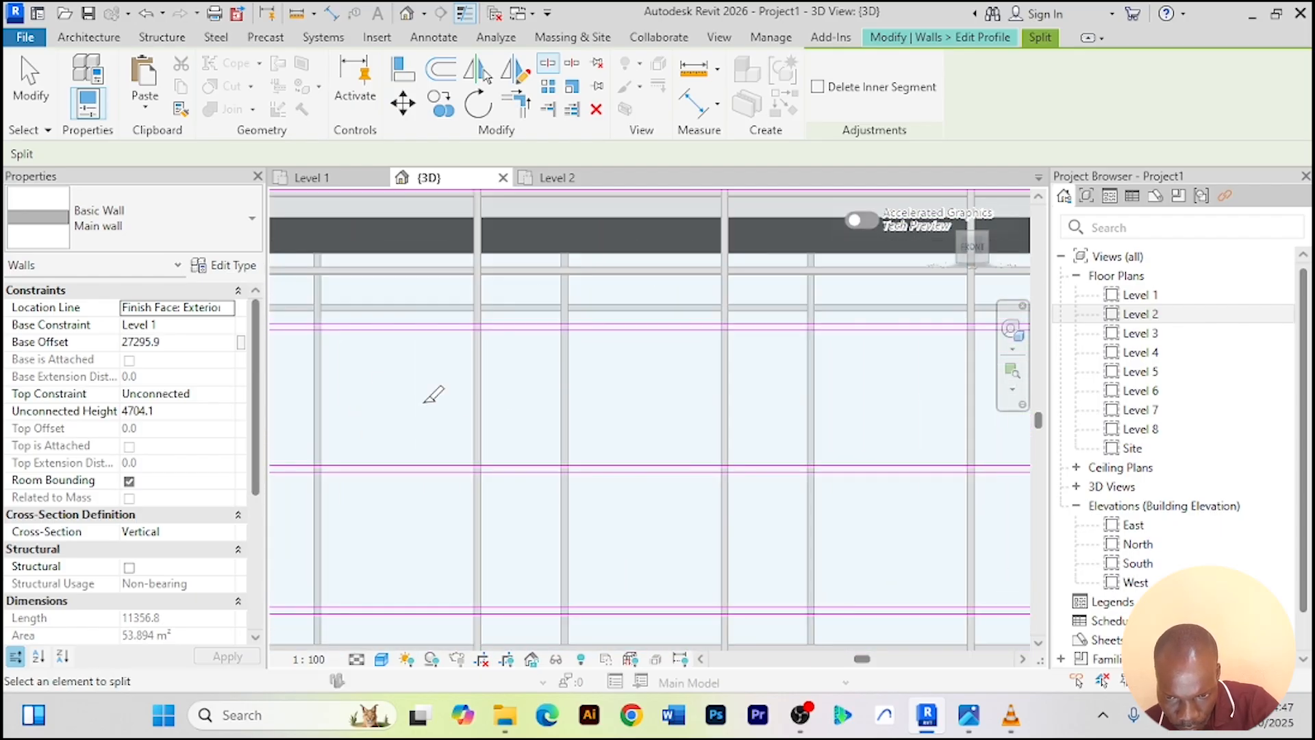
middle_click_drag(864, 397, 610, 332)
scroll(740, 317, "up", 4)
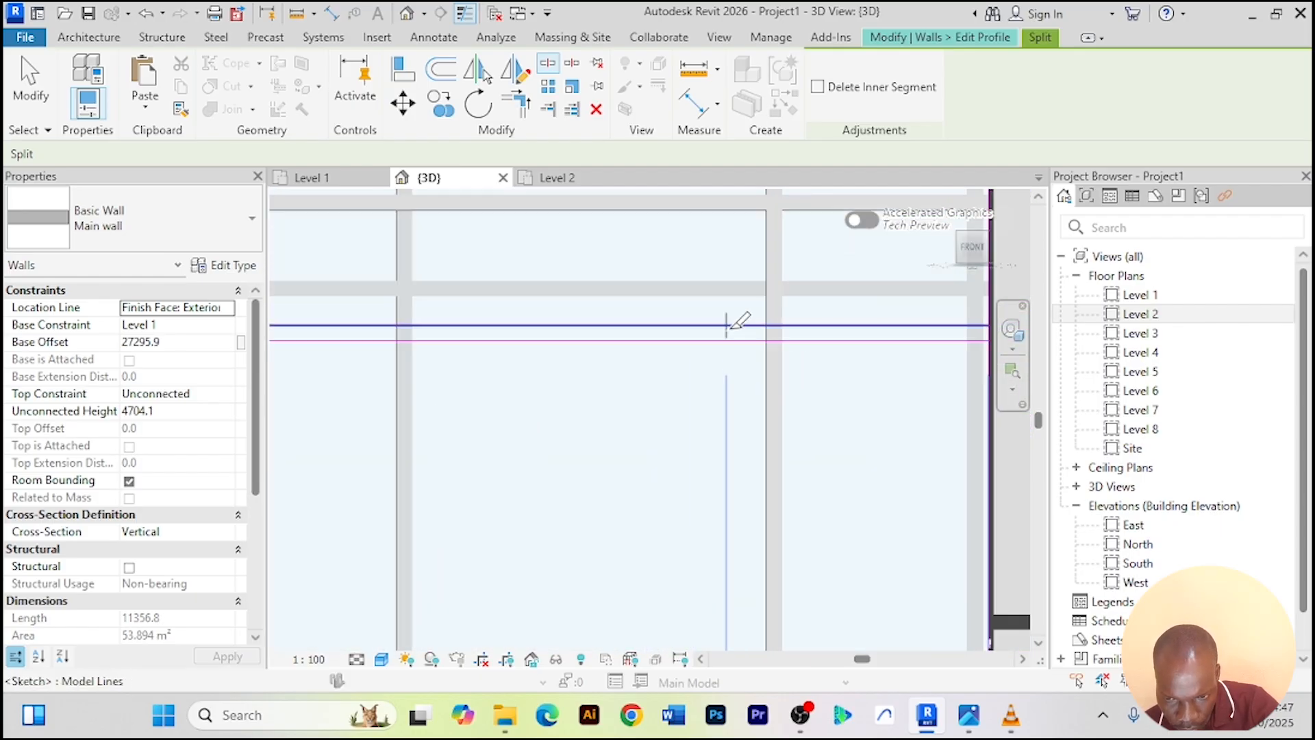
middle_click_drag(822, 430, 506, 387)
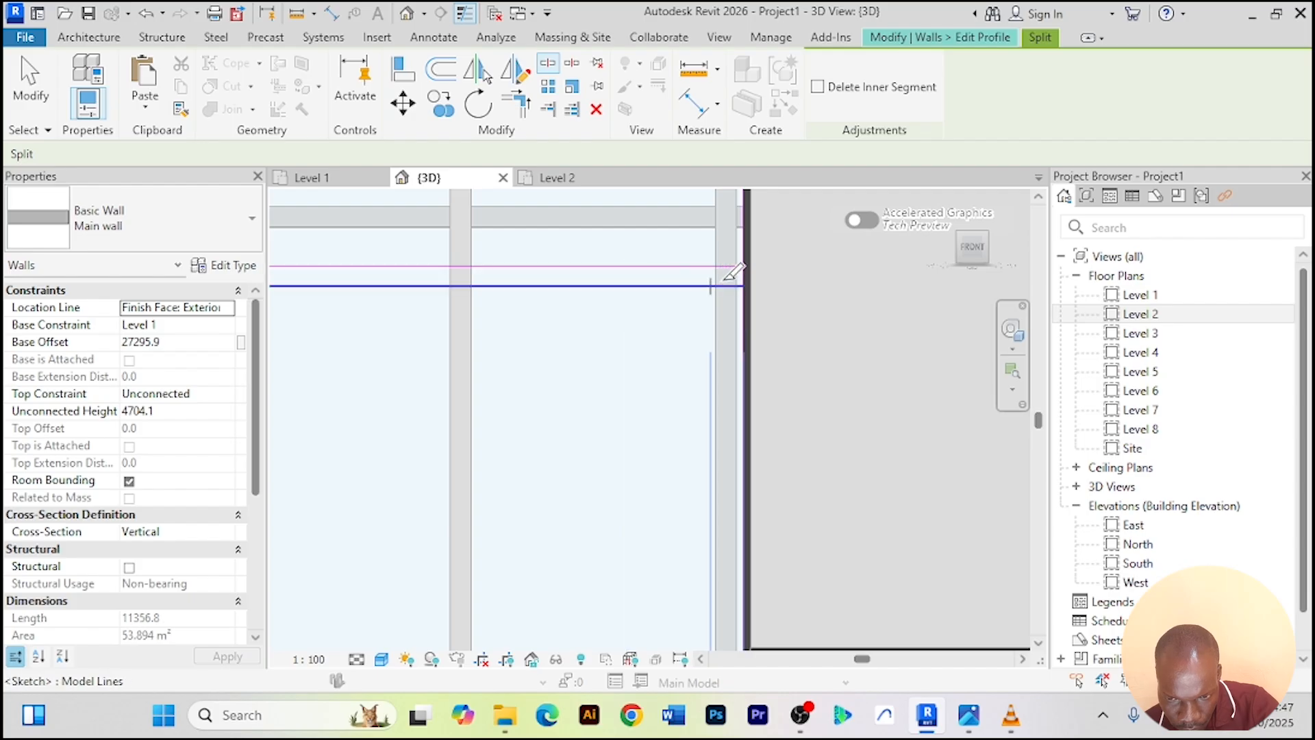
left_click(748, 274)
scroll(754, 276, "down", 3)
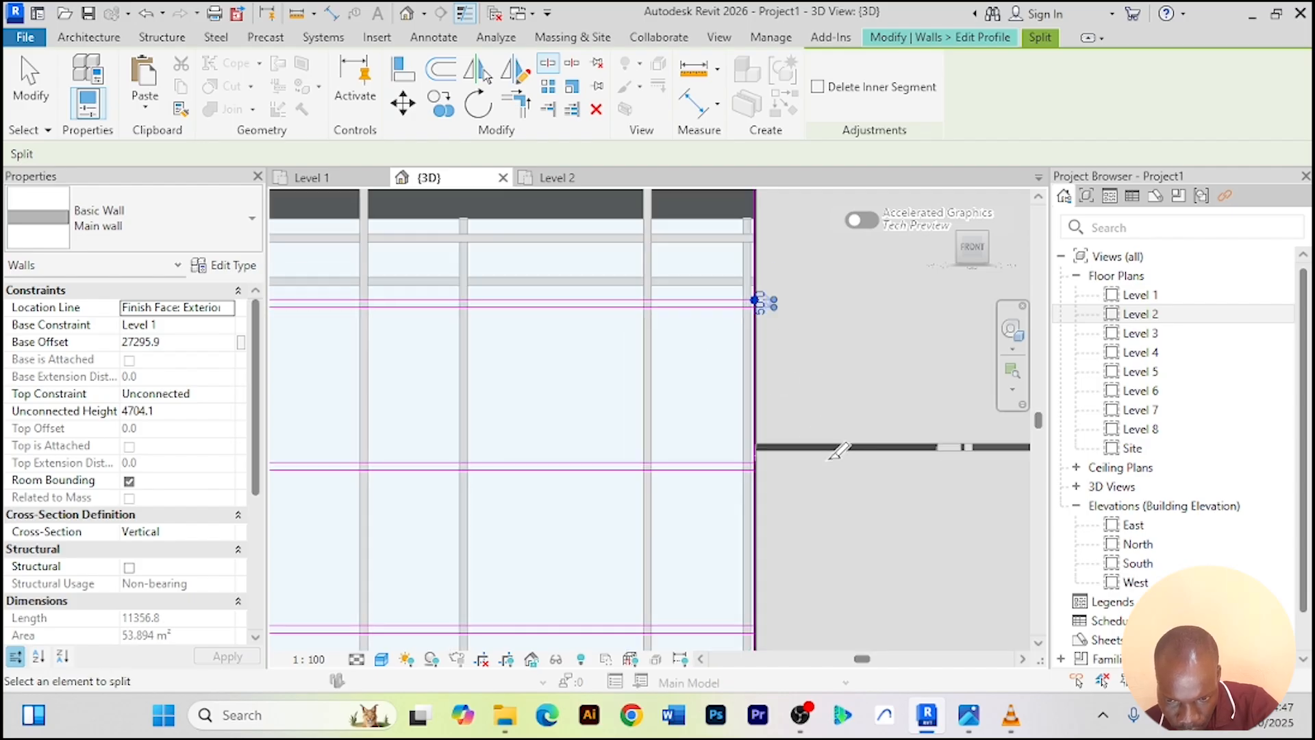
scroll(779, 318, "up", 6)
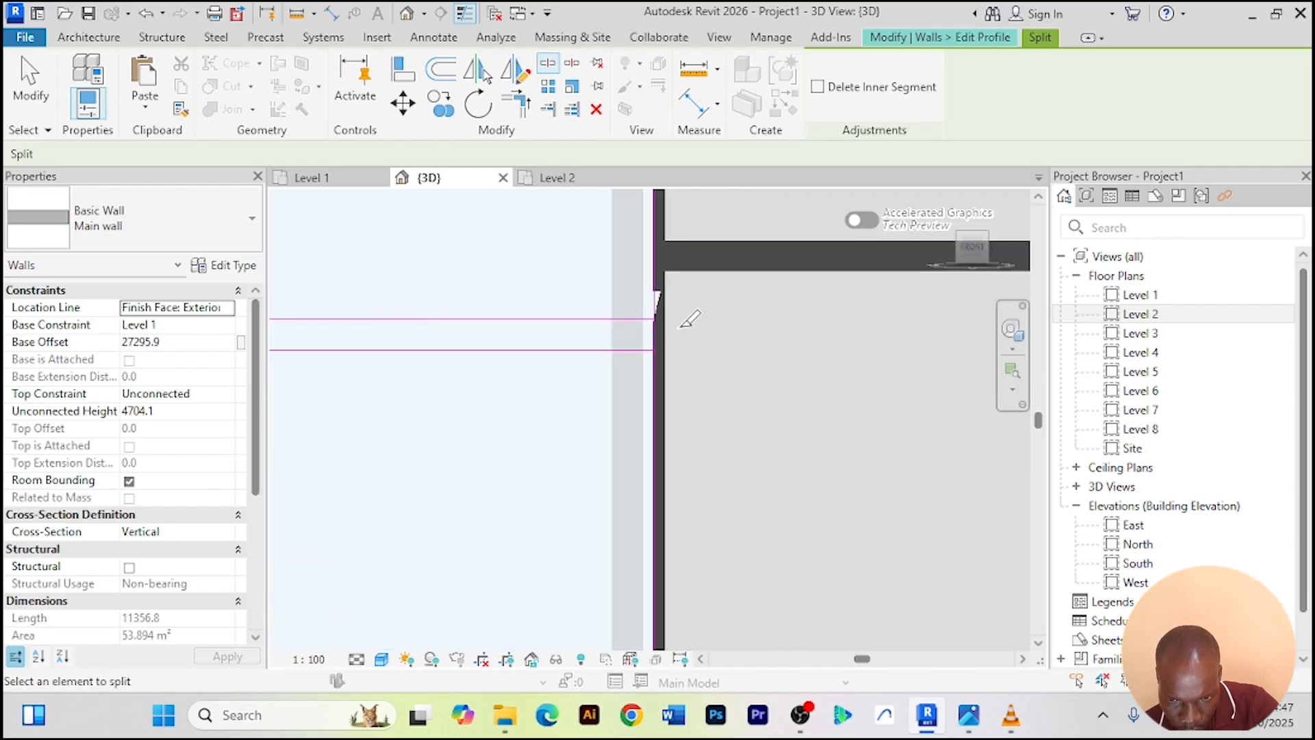
scroll(660, 331, "down", 4)
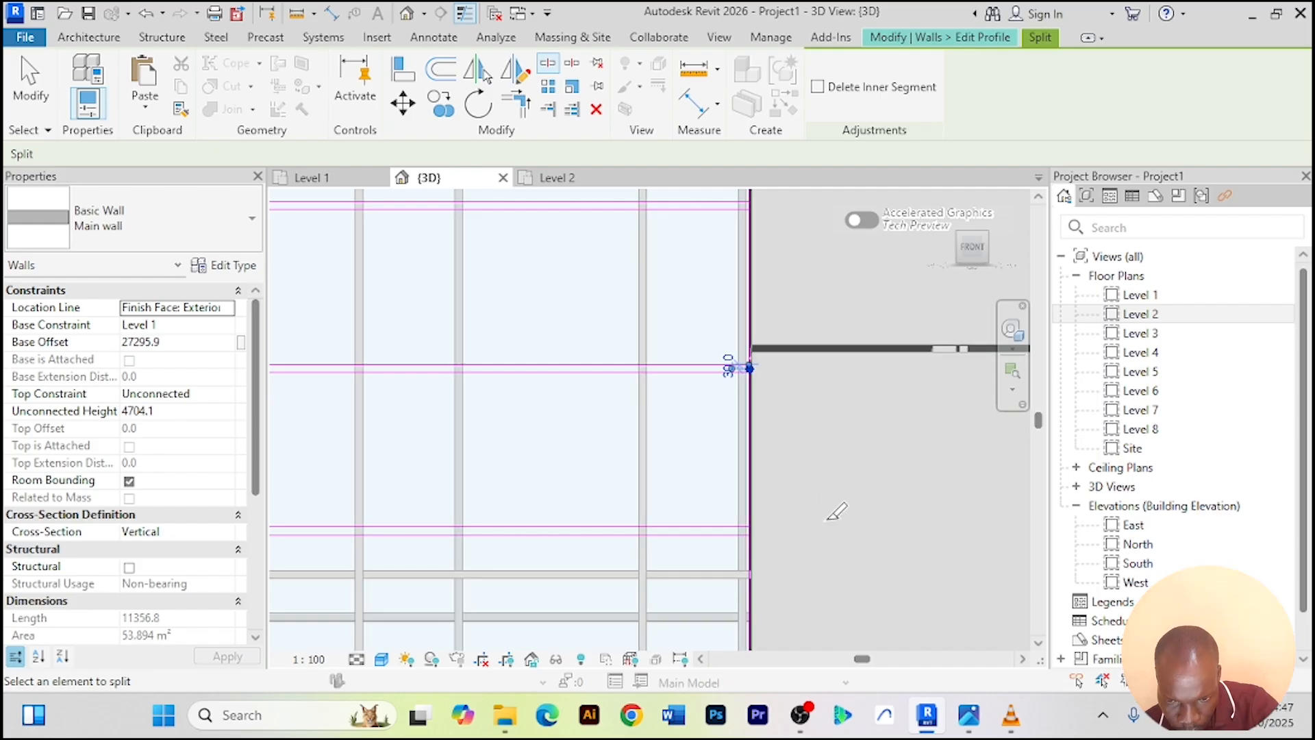
middle_click_drag(837, 218, 811, 351)
scroll(726, 353, "up", 4)
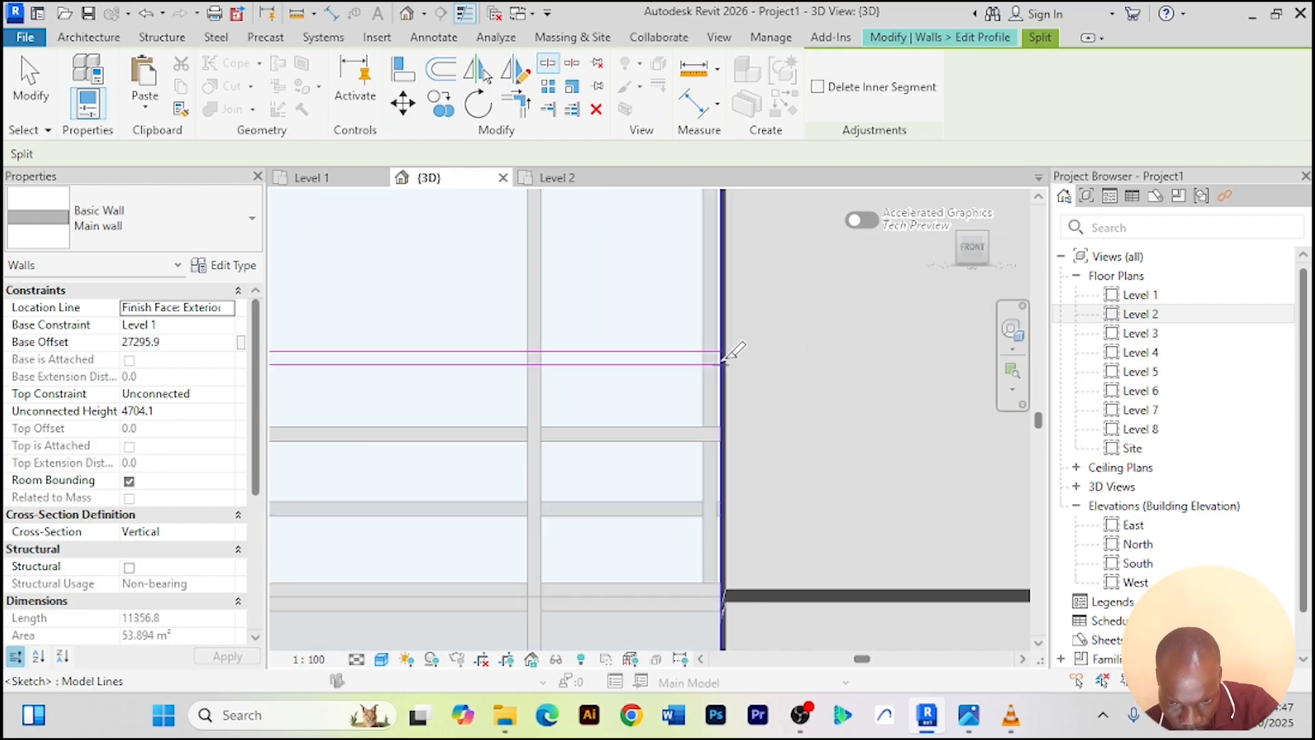
scroll(727, 353, "down", 4)
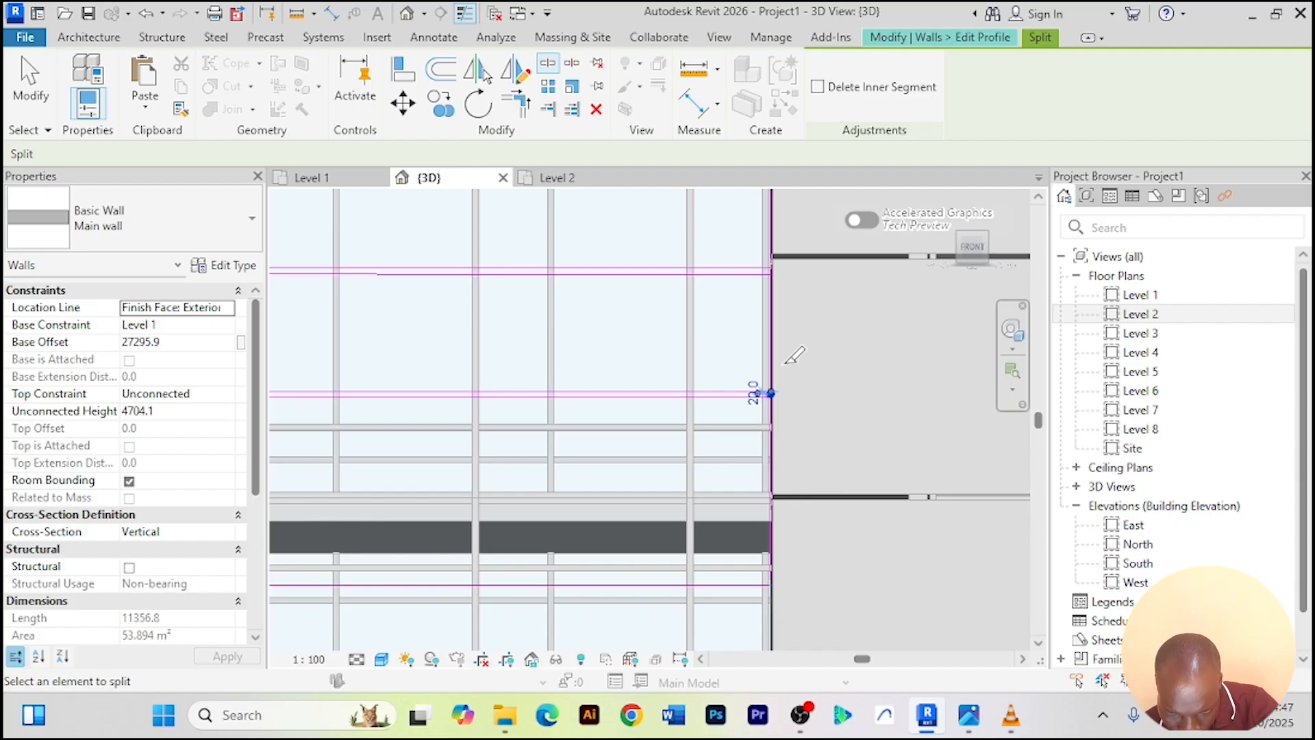
Trim the right ends of the lowest horizontal line pair to corners with the profile's right vertical edge segments
left_click(520, 103)
scroll(746, 411, "up", 2)
left_click(824, 449)
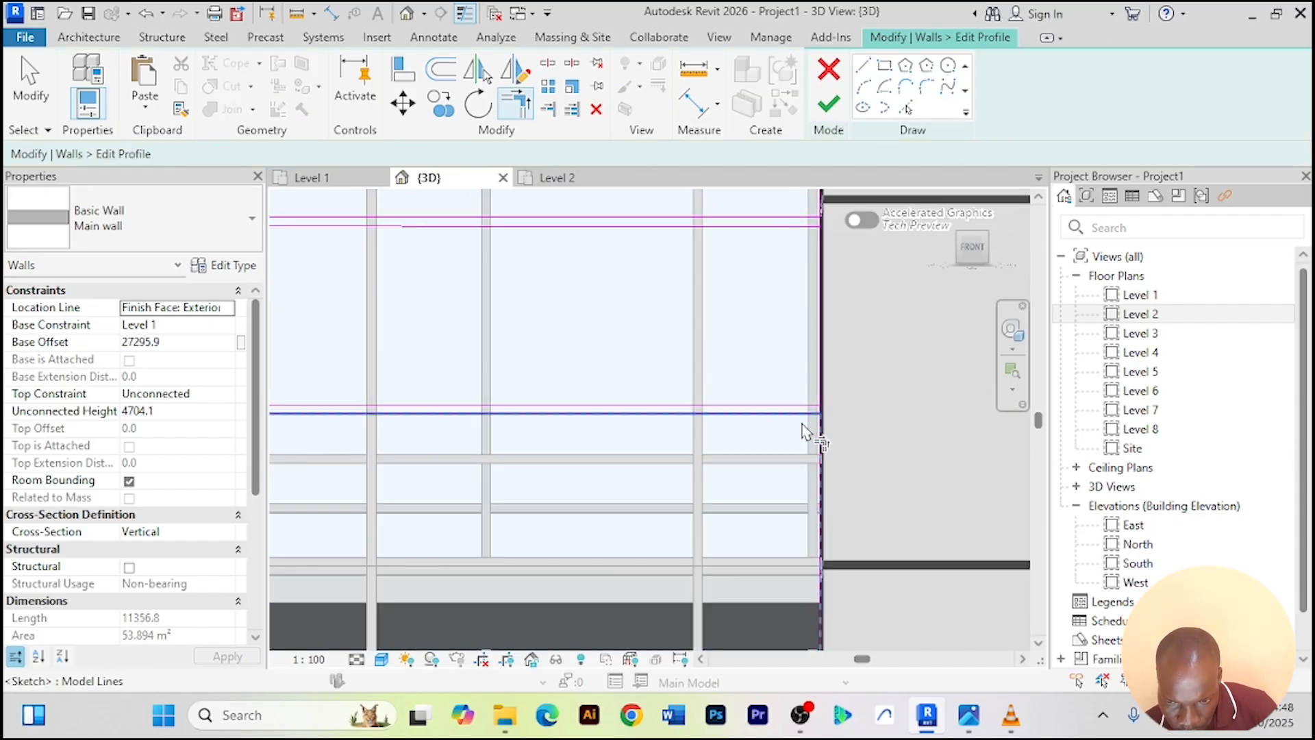
left_click(803, 415)
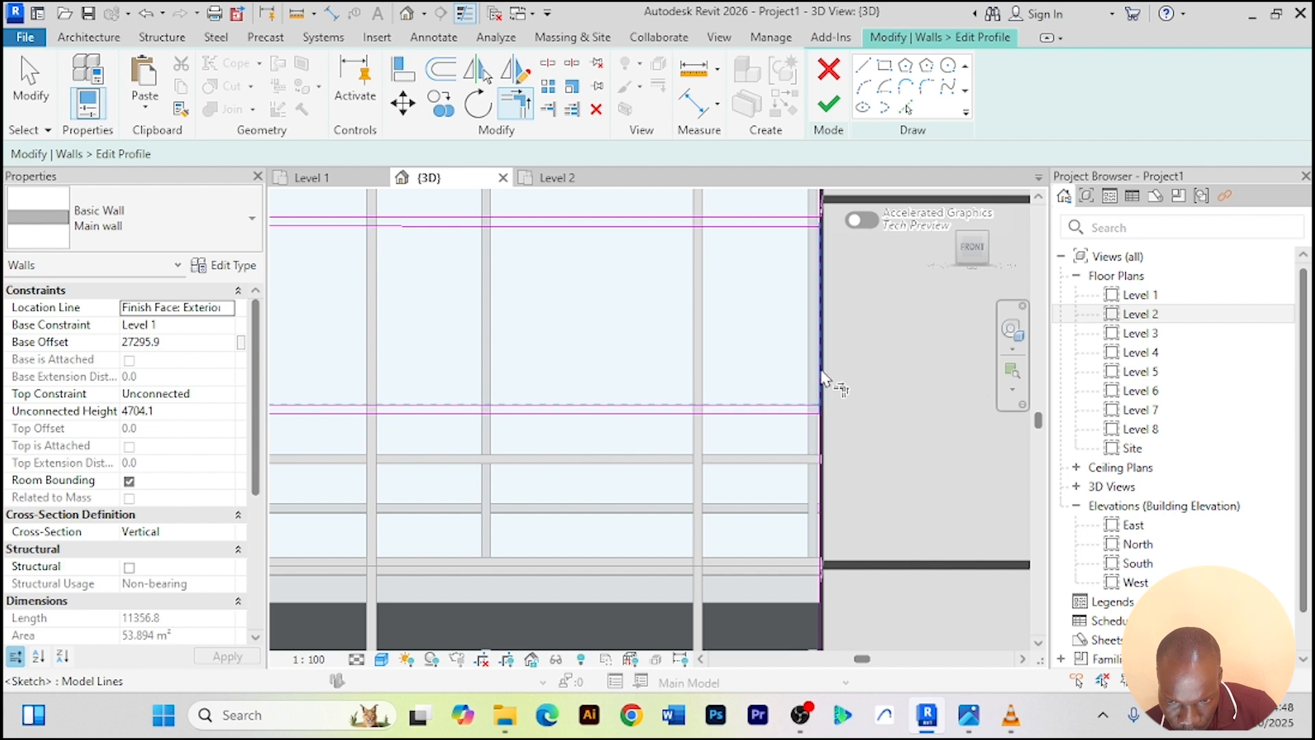
scroll(841, 339, "down", 2)
middle_click_drag(840, 339, 825, 387)
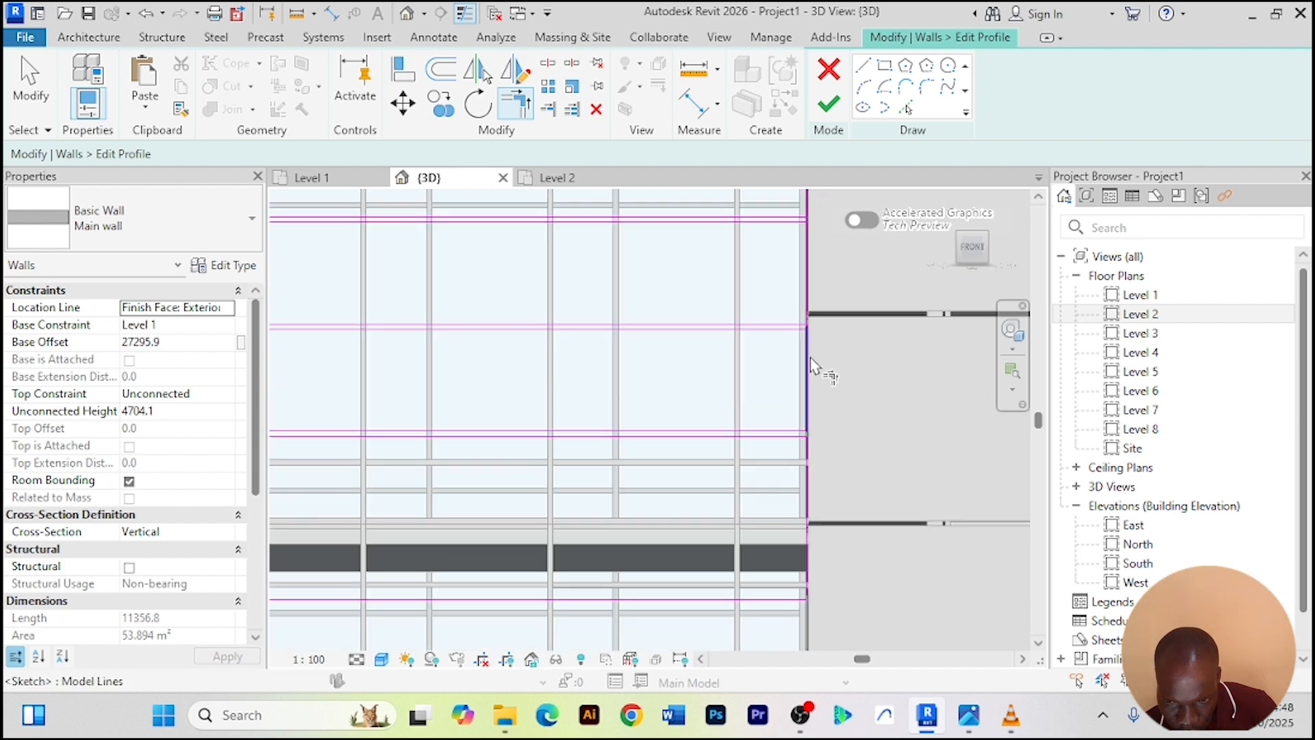
Trim the right ends of the middle and upper line pairs to corners with the right vertical edge segments
left_click(806, 293)
mouse_move(837, 299)
middle_mouse_down()
mouse_move(848, 528)
mouse_move(846, 518)
middle_mouse_up()
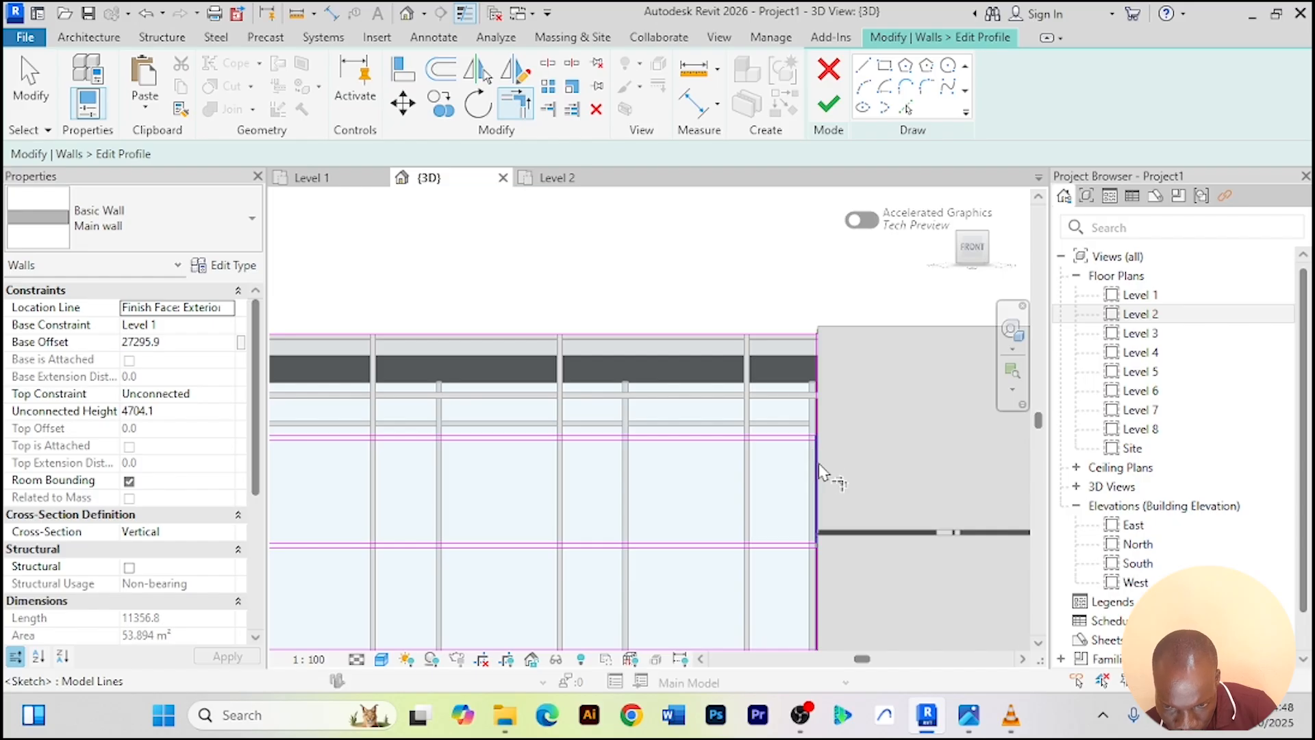
left_click(806, 441)
scroll(829, 432, "up", 3)
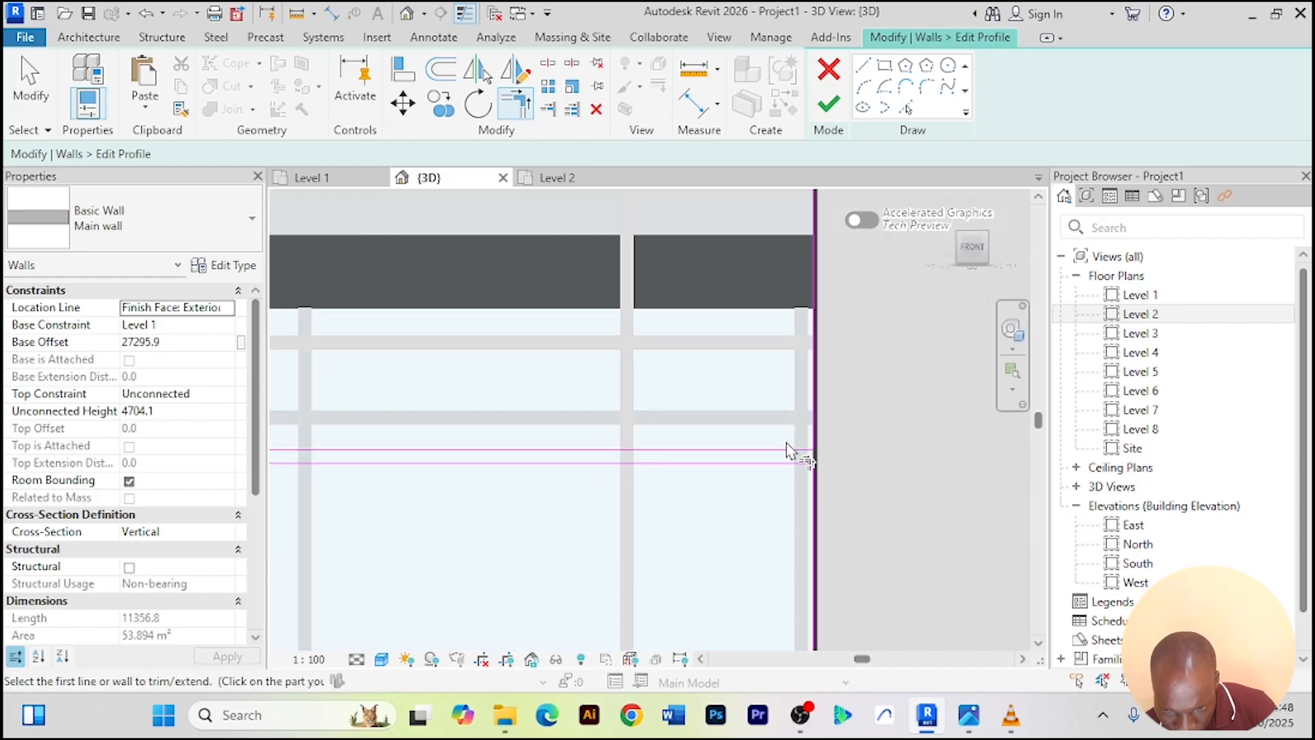
left_click(817, 411)
scroll(817, 411, "down", 4)
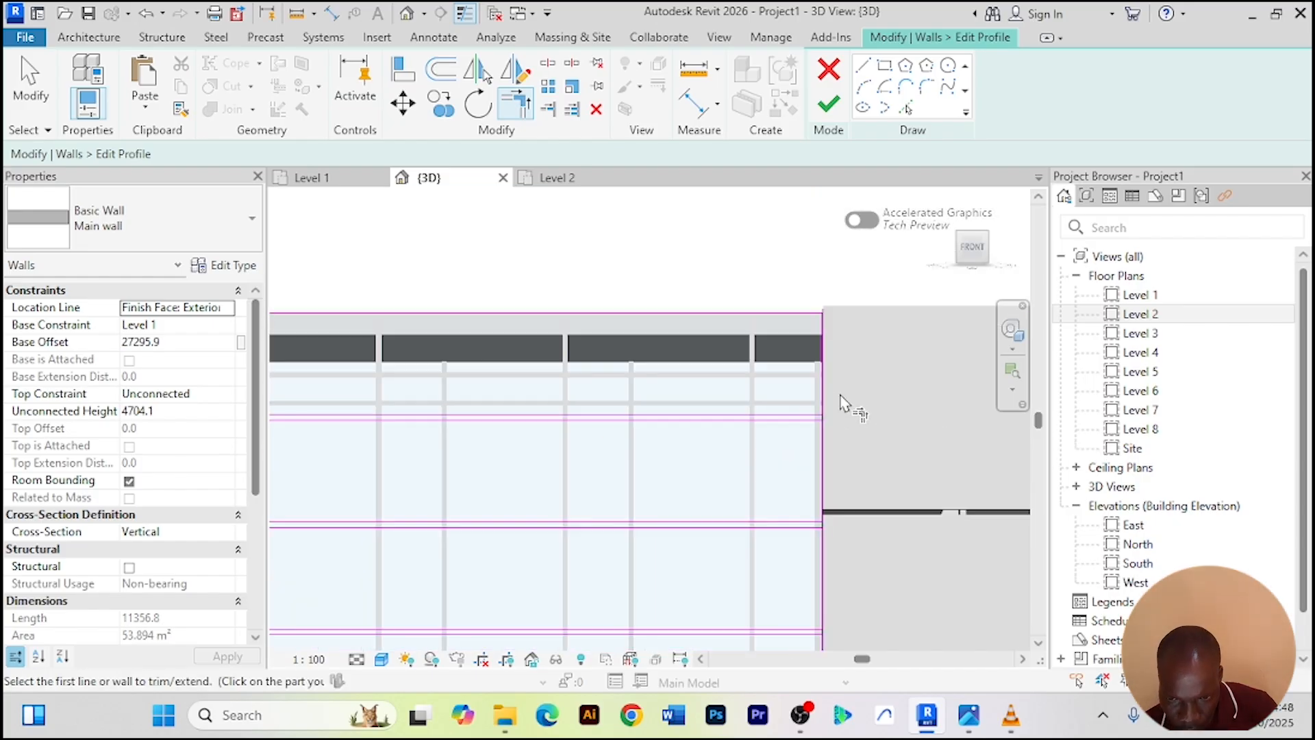
scroll(370, 410, "up", 2)
scroll(330, 328, "down", 3)
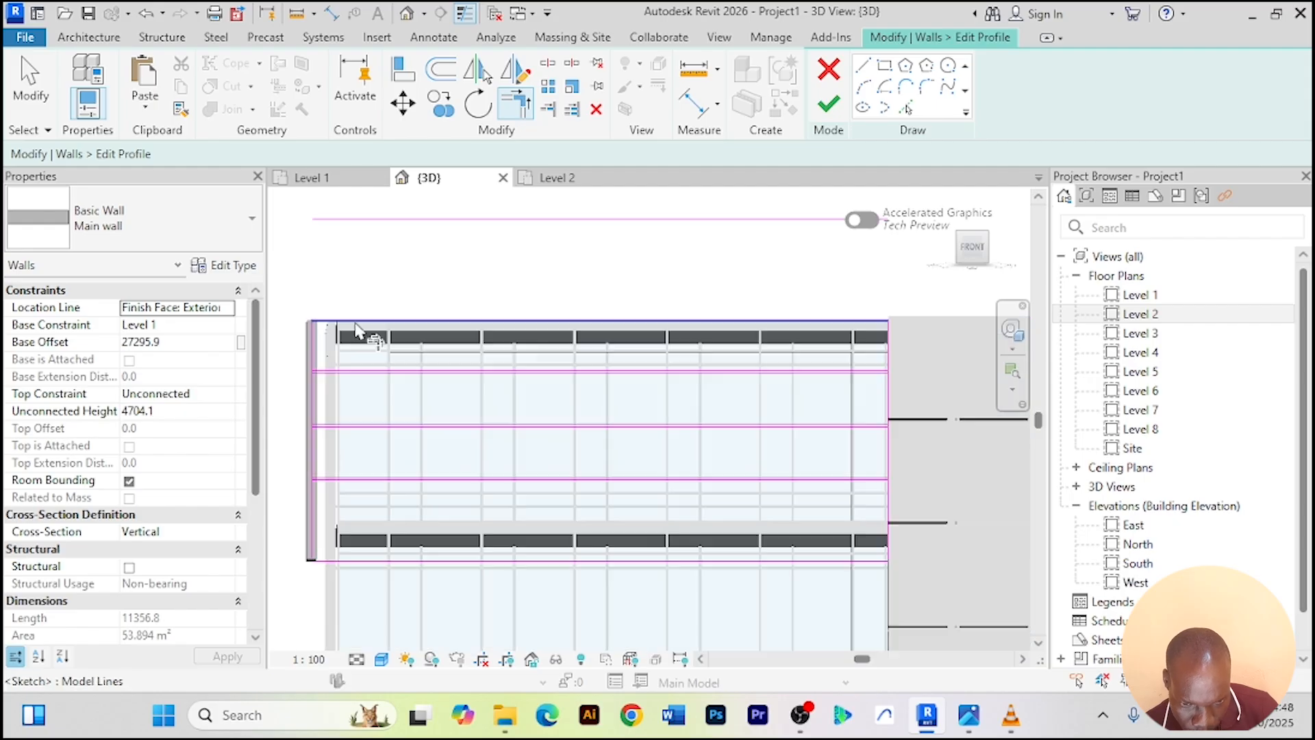
Trim the left ends of all three horizontal line pairs to corners with the profile's left vertical edge segments
middle_click_drag(389, 322, 534, 341)
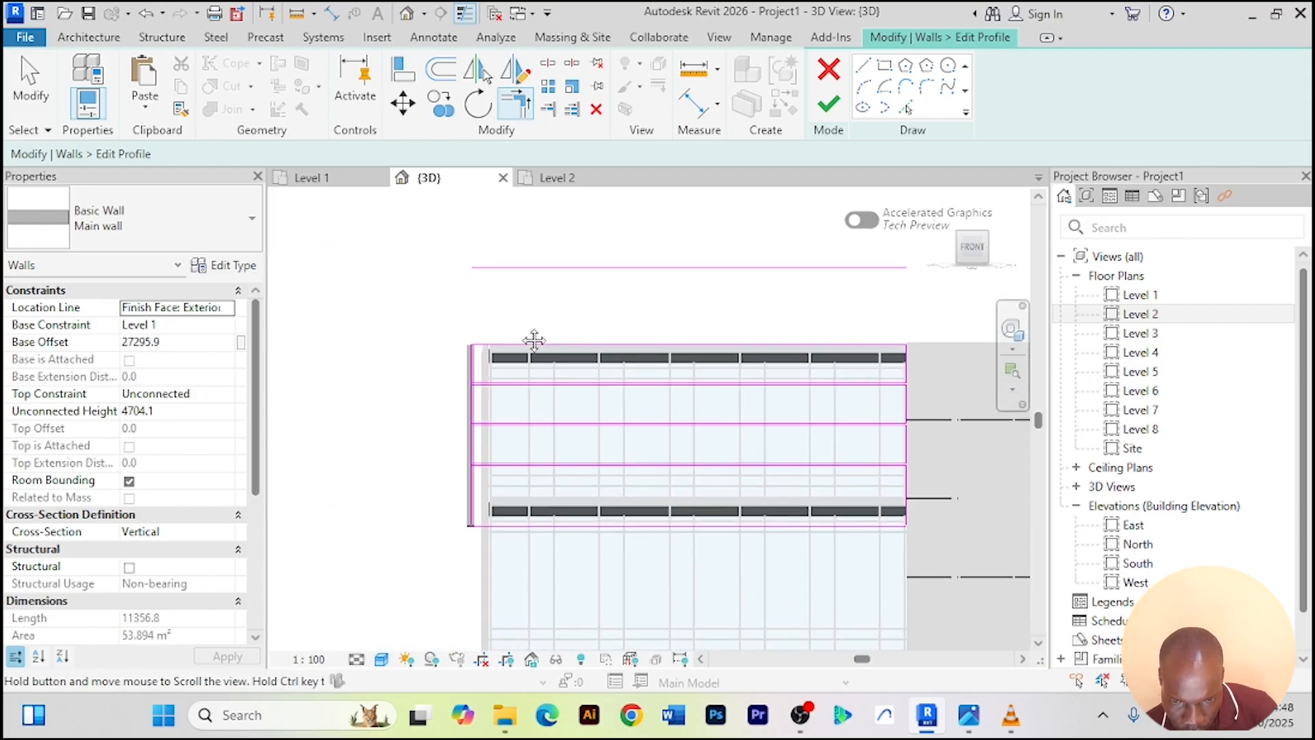
scroll(446, 373, "up", 4)
scroll(498, 383, "up", 2)
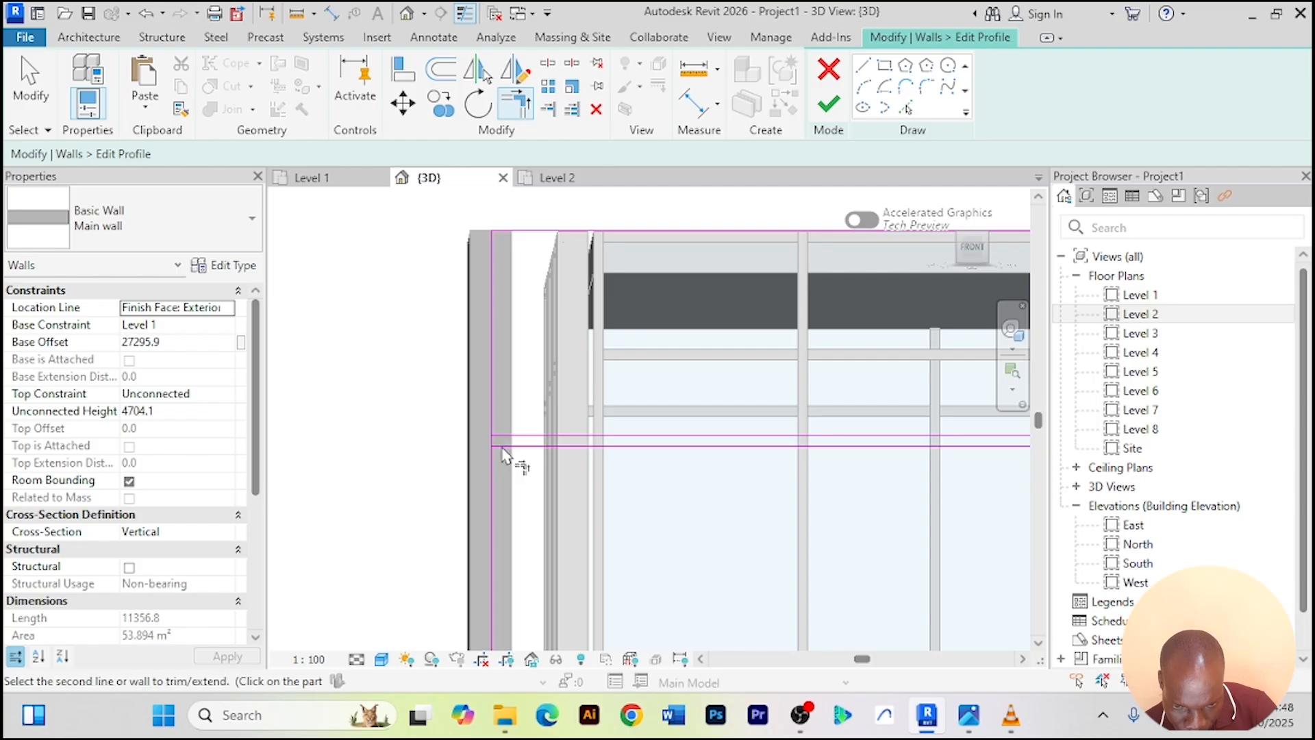
scroll(500, 465, "down", 2)
middle_click_drag(512, 552, 514, 511)
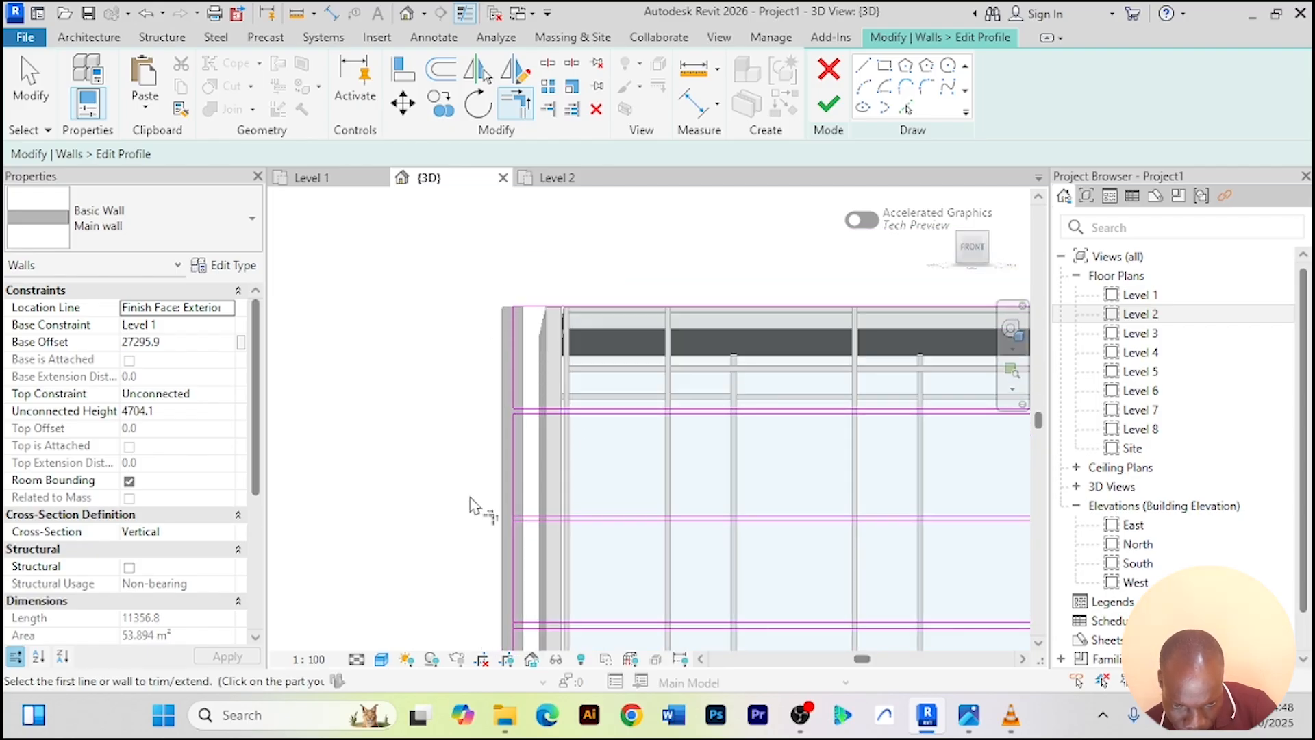
middle_click_drag(470, 461, 422, 276)
scroll(447, 305, "up", 3)
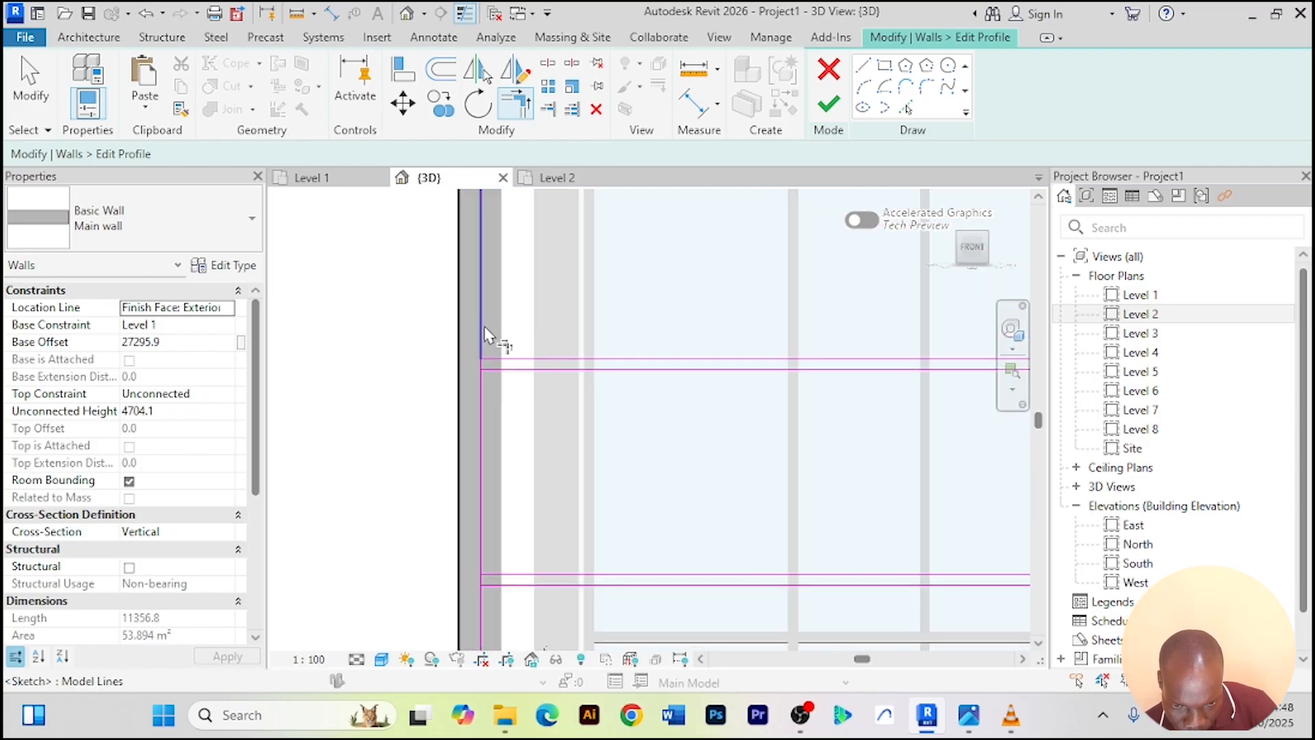
left_click(491, 360)
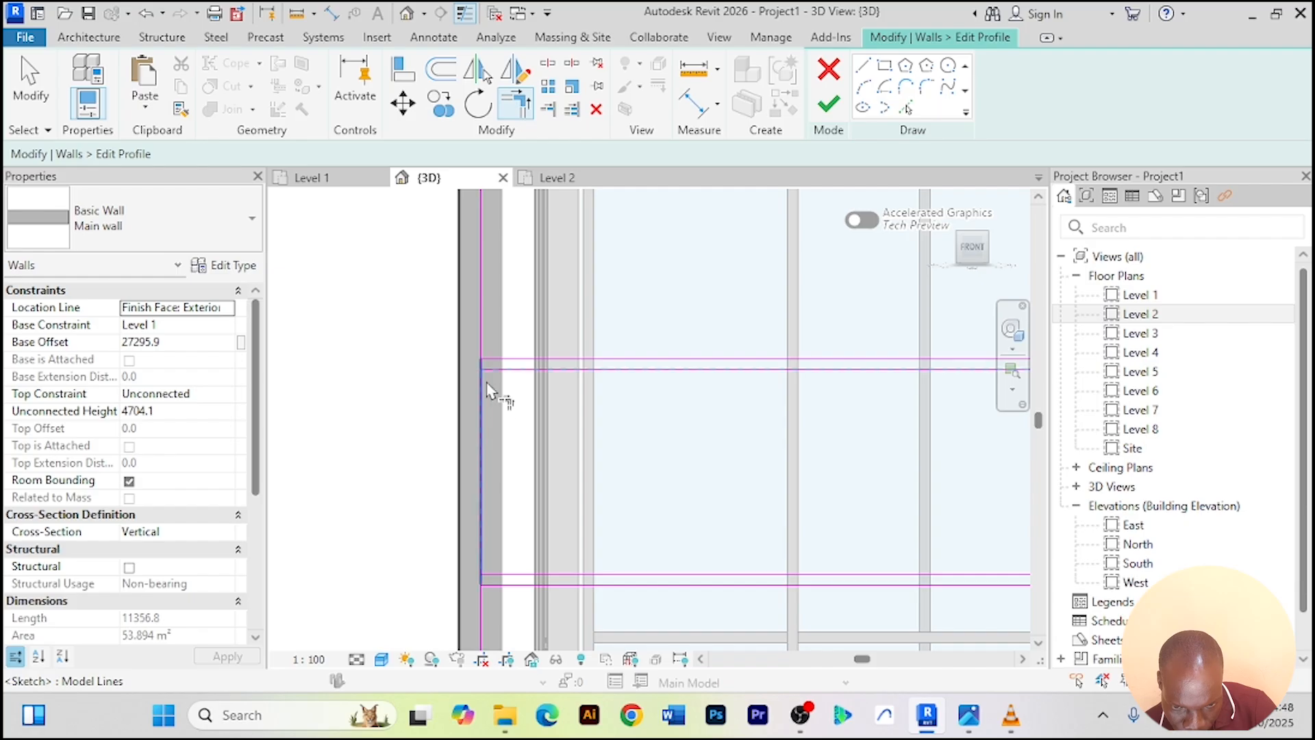
left_click(482, 545)
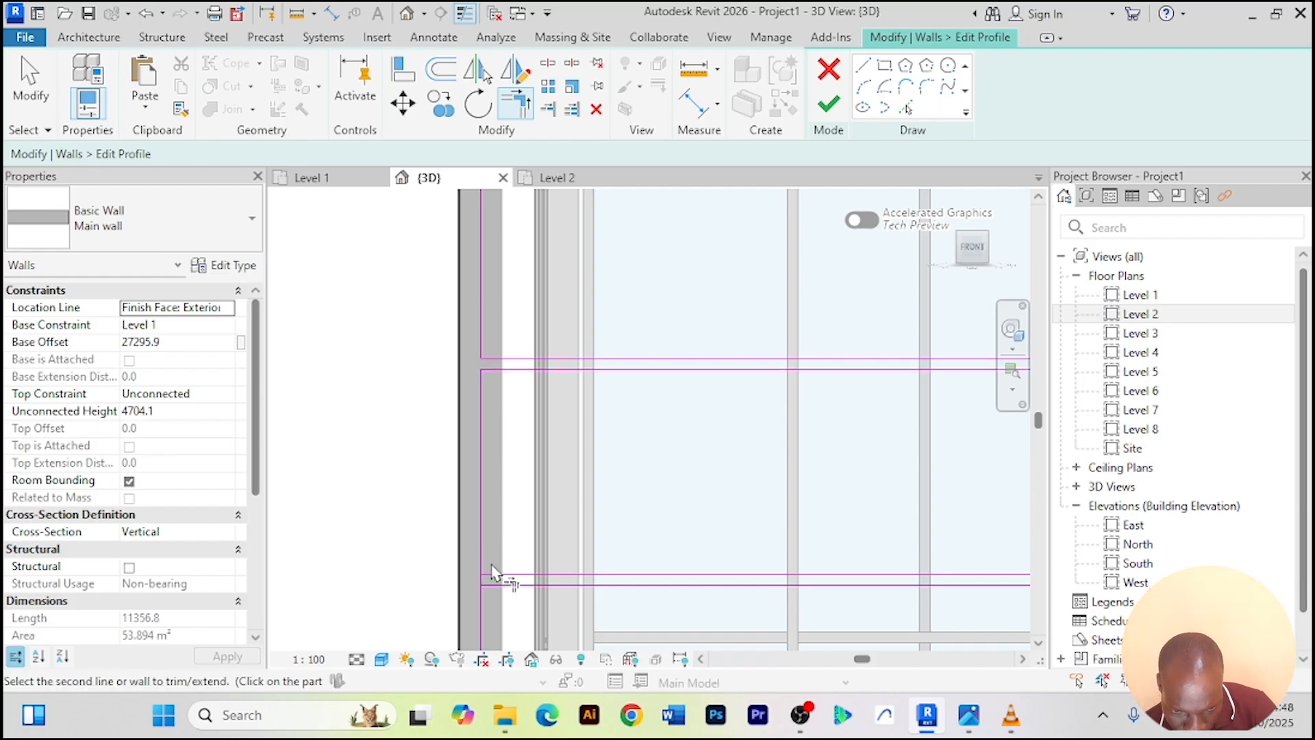
left_click(501, 575)
scroll(425, 567, "down", 3)
middle_click_drag(414, 529, 429, 348)
scroll(368, 470, "down", 2)
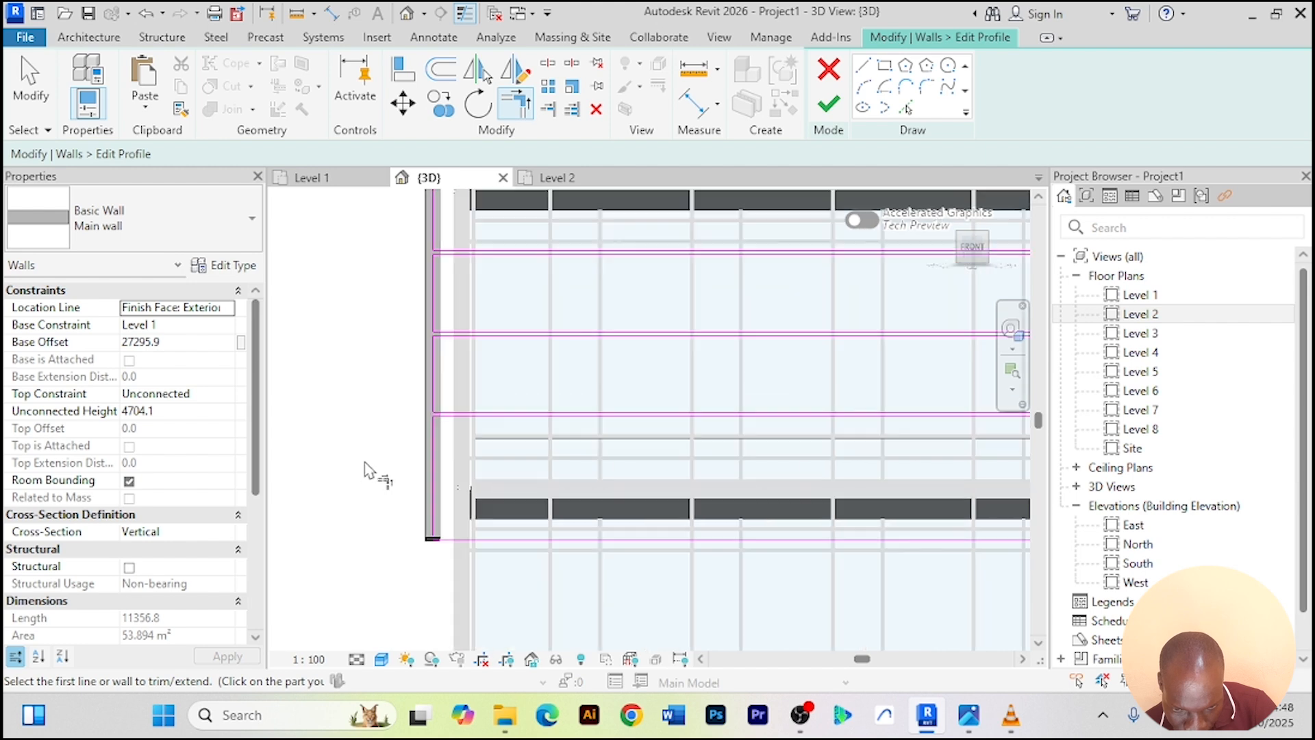
Leave the trim command and delete the stray horizontal line above the wall profile
scroll(376, 346, "down", 2)
middle_click_drag(340, 296, 376, 491)
scroll(376, 492, "down", 1)
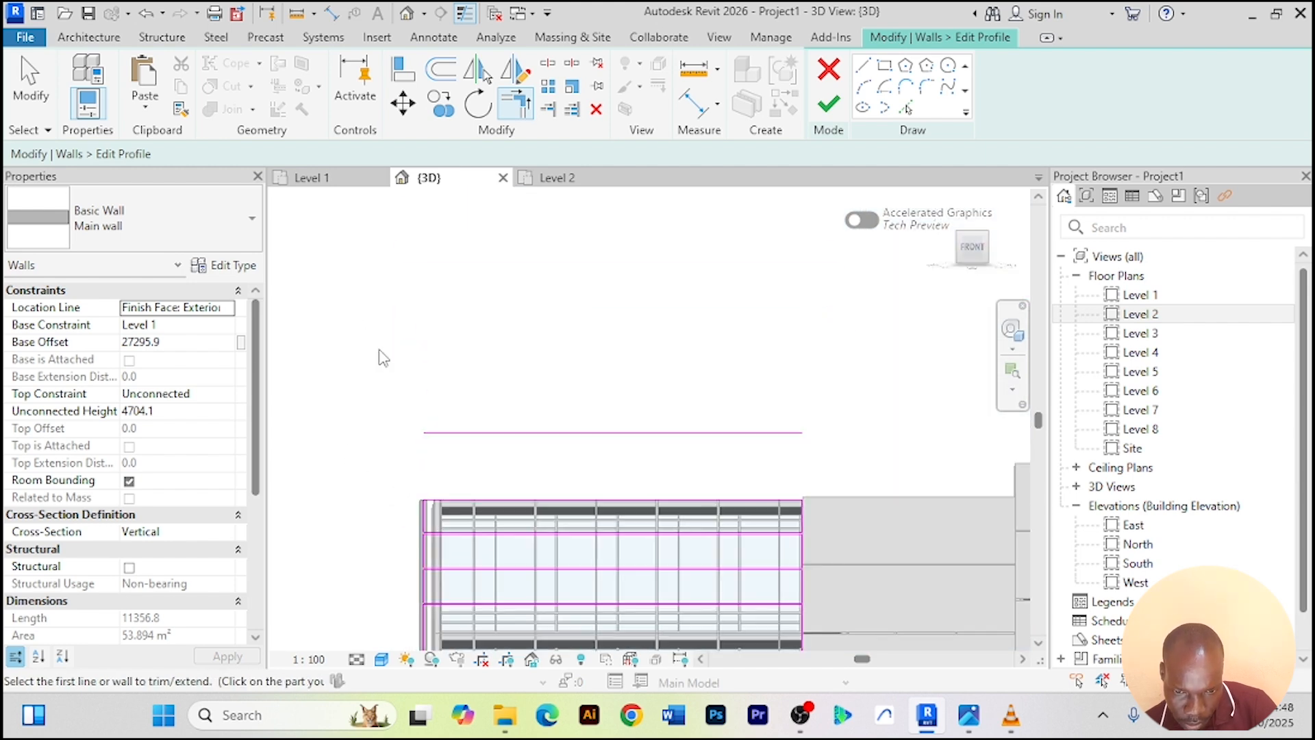
right_click(384, 281)
left_click(477, 295)
right_click(467, 357)
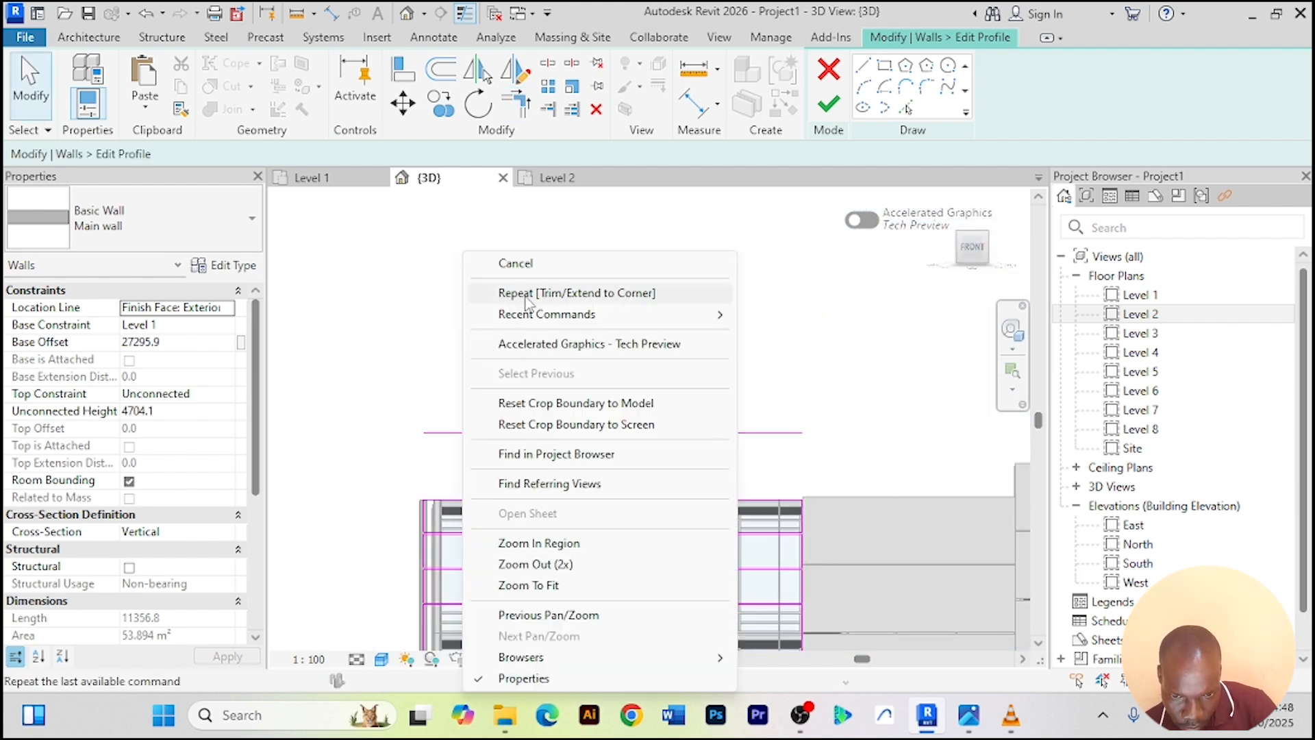
left_click(507, 265)
left_click(498, 439)
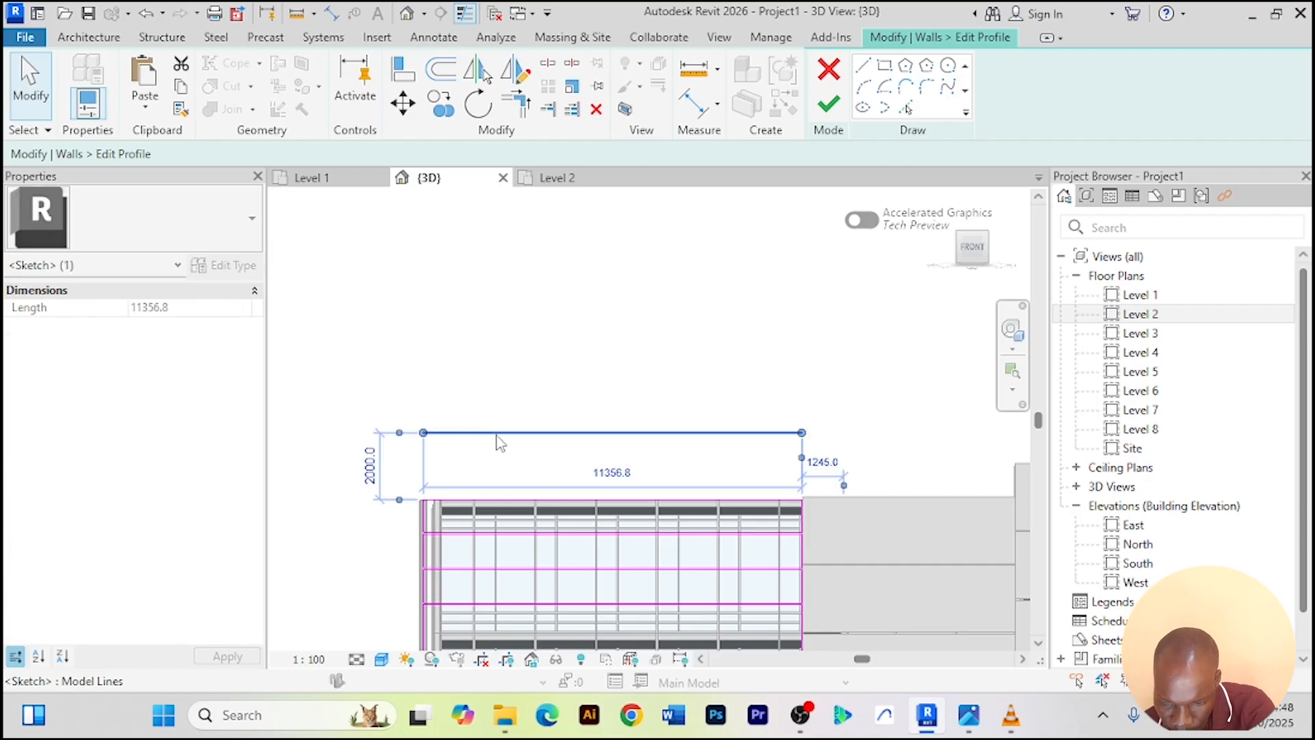
key("Delete")
Try to finish the wall's profile edit, then return to the sketch
scroll(520, 432, "down", 2)
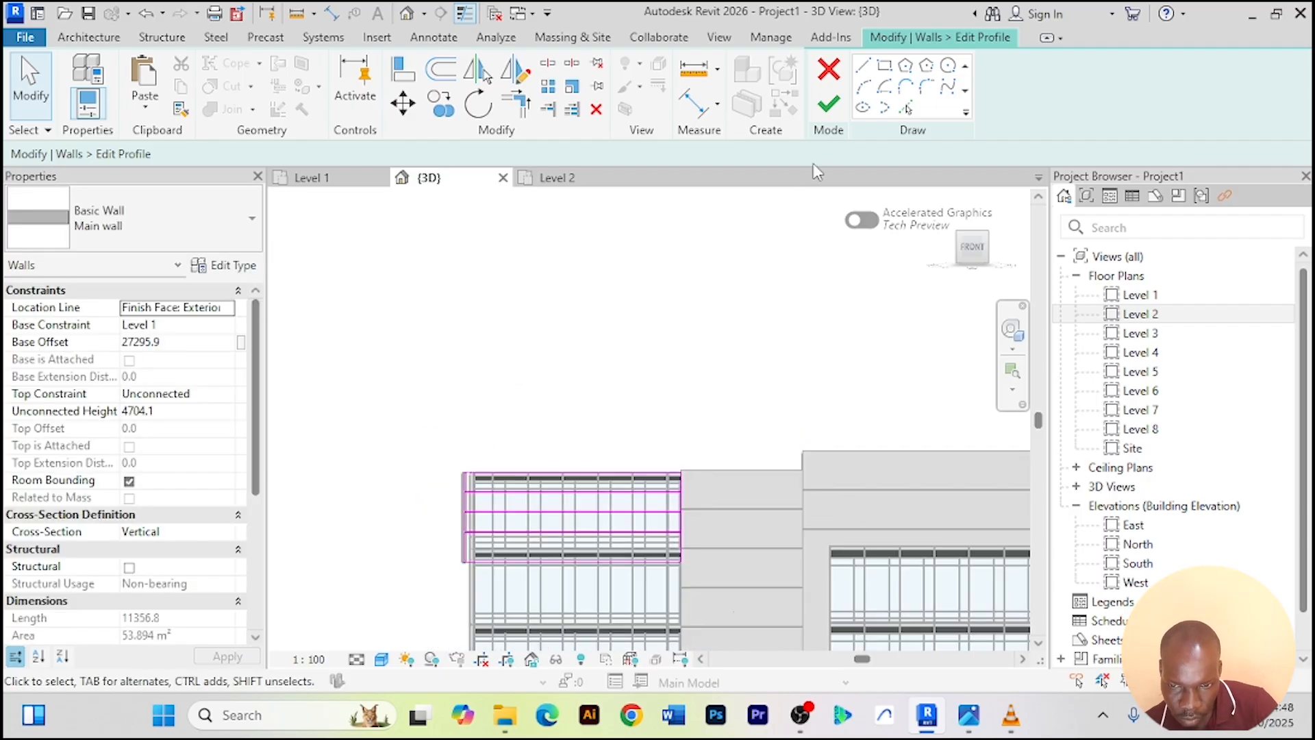
left_click(828, 108)
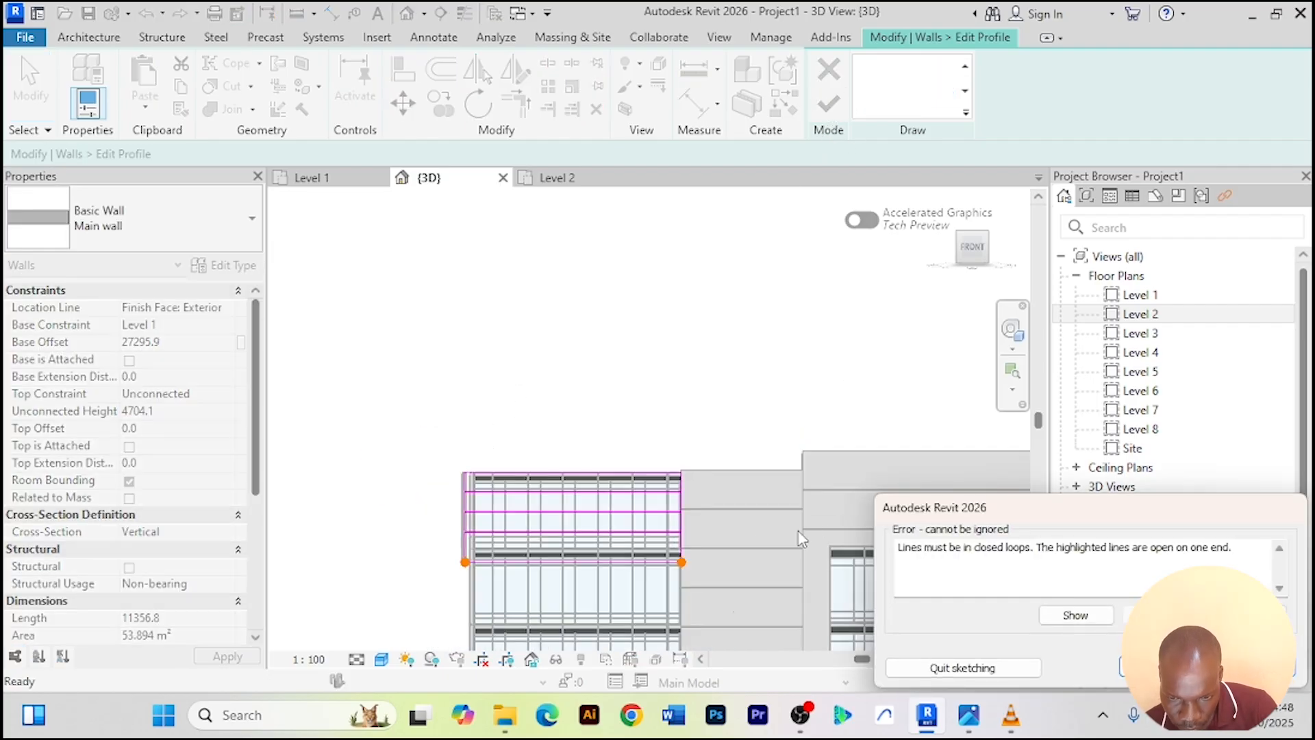
scroll(679, 575, "up", 5)
scroll(720, 545, "up", 8)
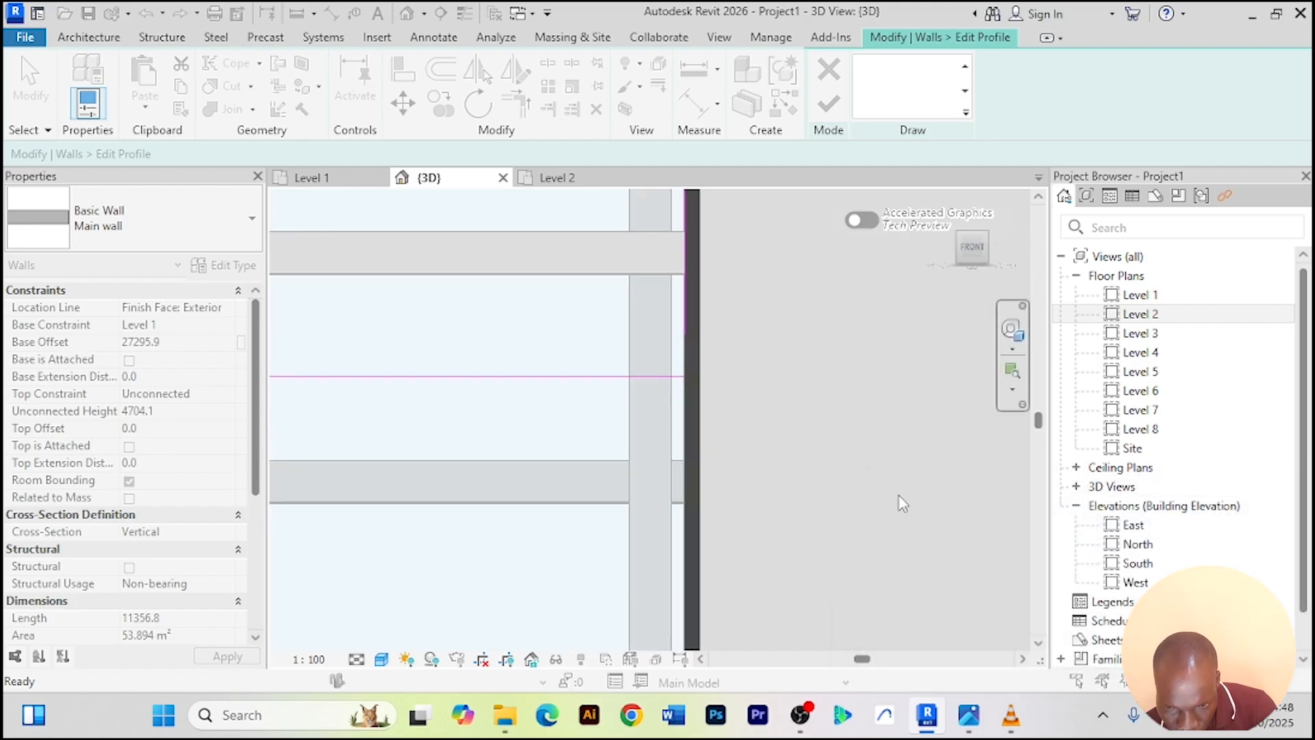
left_click(1137, 668)
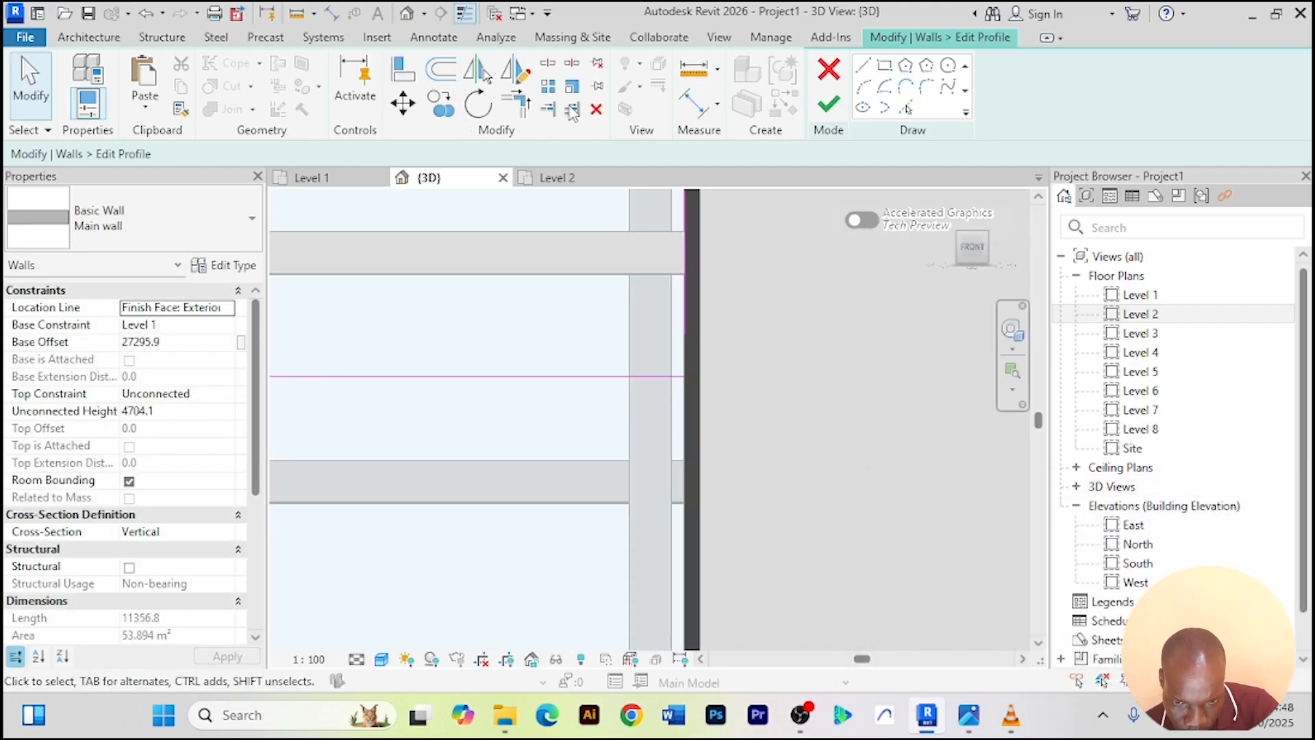
Trim the profile's right vertical edge and bottom line to a closed corner
left_click(515, 103)
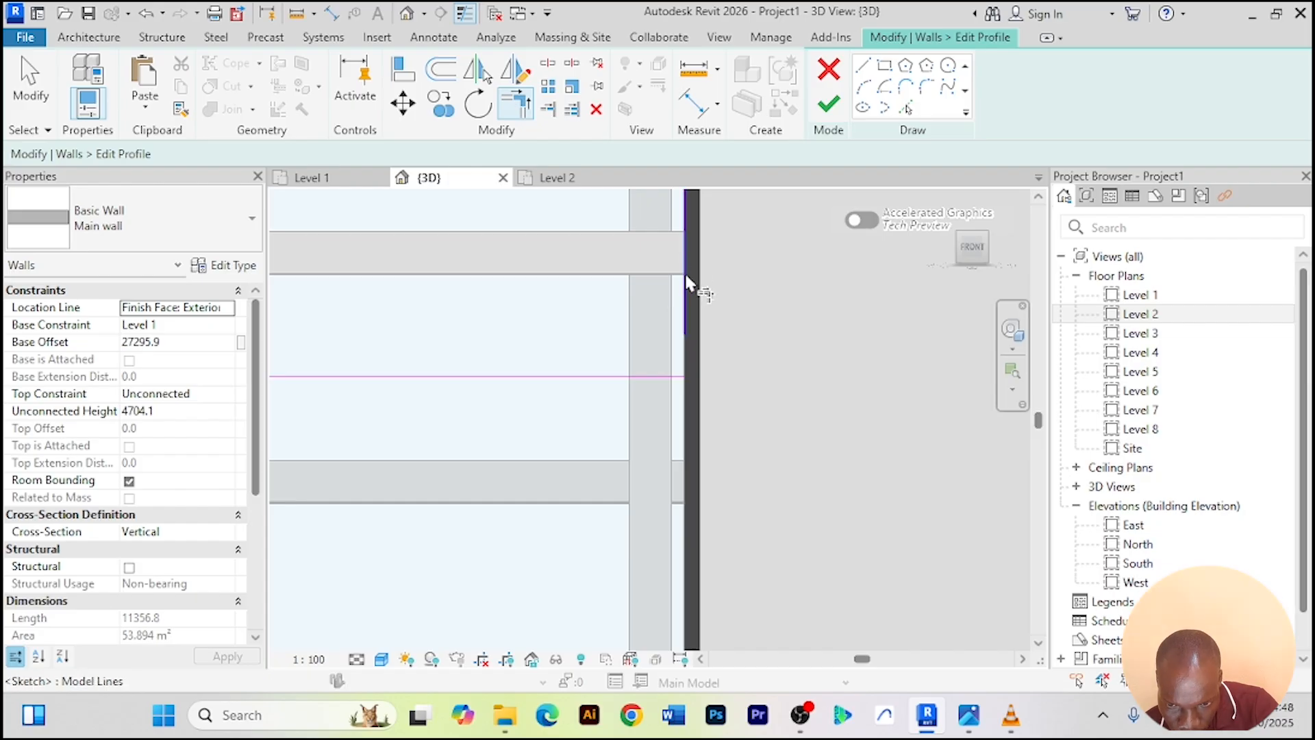
left_click(686, 284)
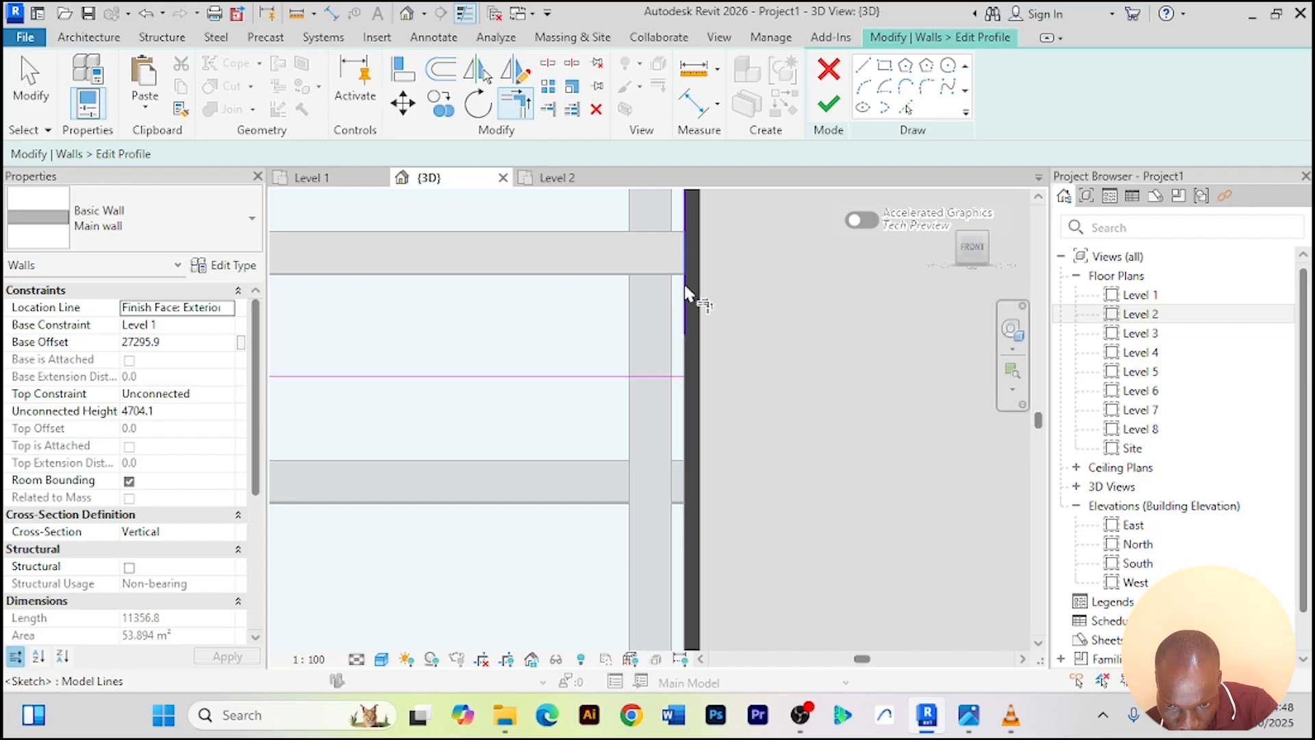
left_click(652, 377)
Close the corner between the profile's left edge and bottom line, and finish the wall's profile edit
scroll(692, 382, "down", 5)
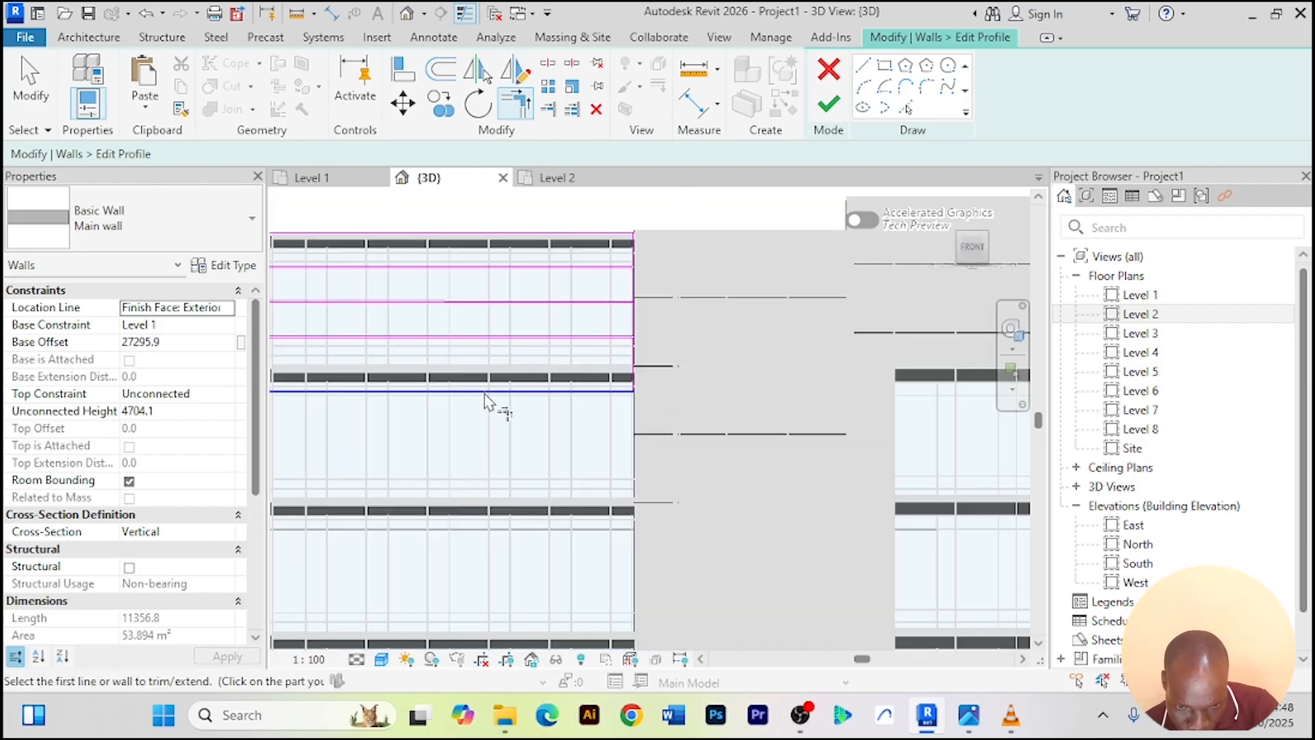
scroll(485, 401, "down", 3)
middle_click_drag(347, 405, 440, 406)
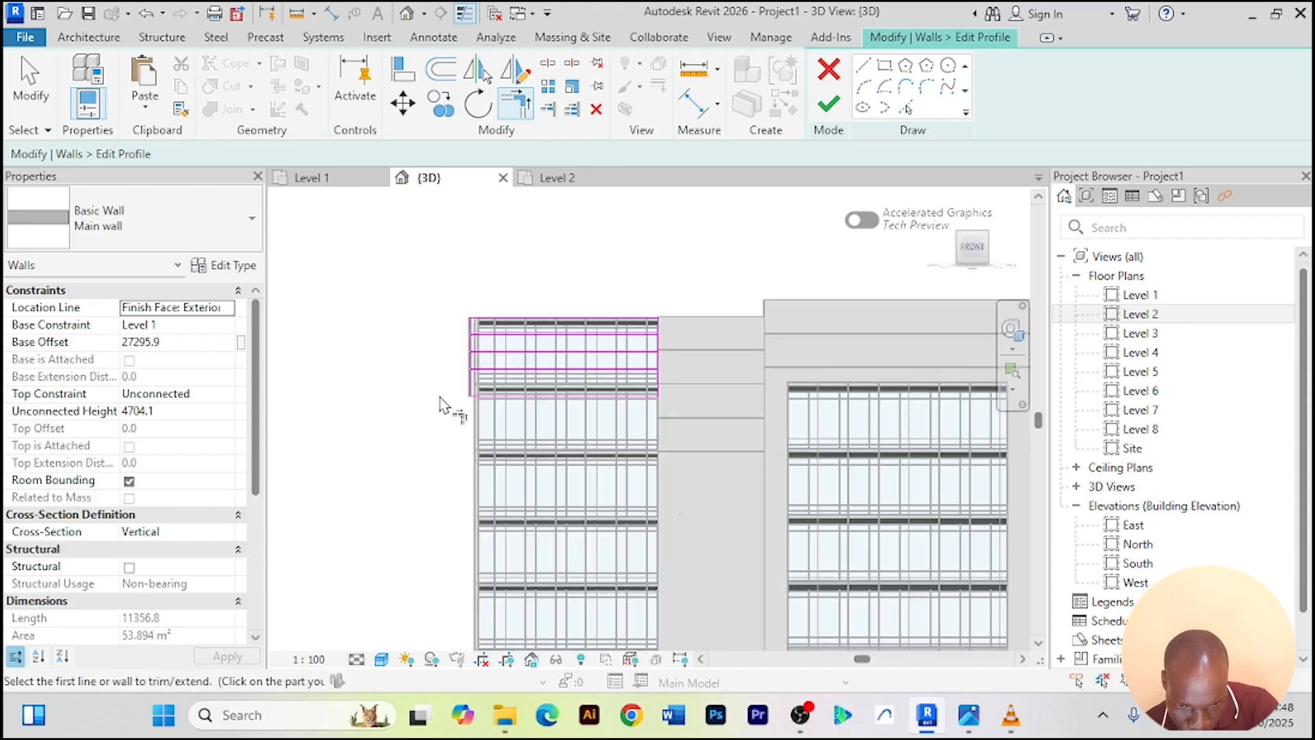
scroll(455, 411, "up", 6)
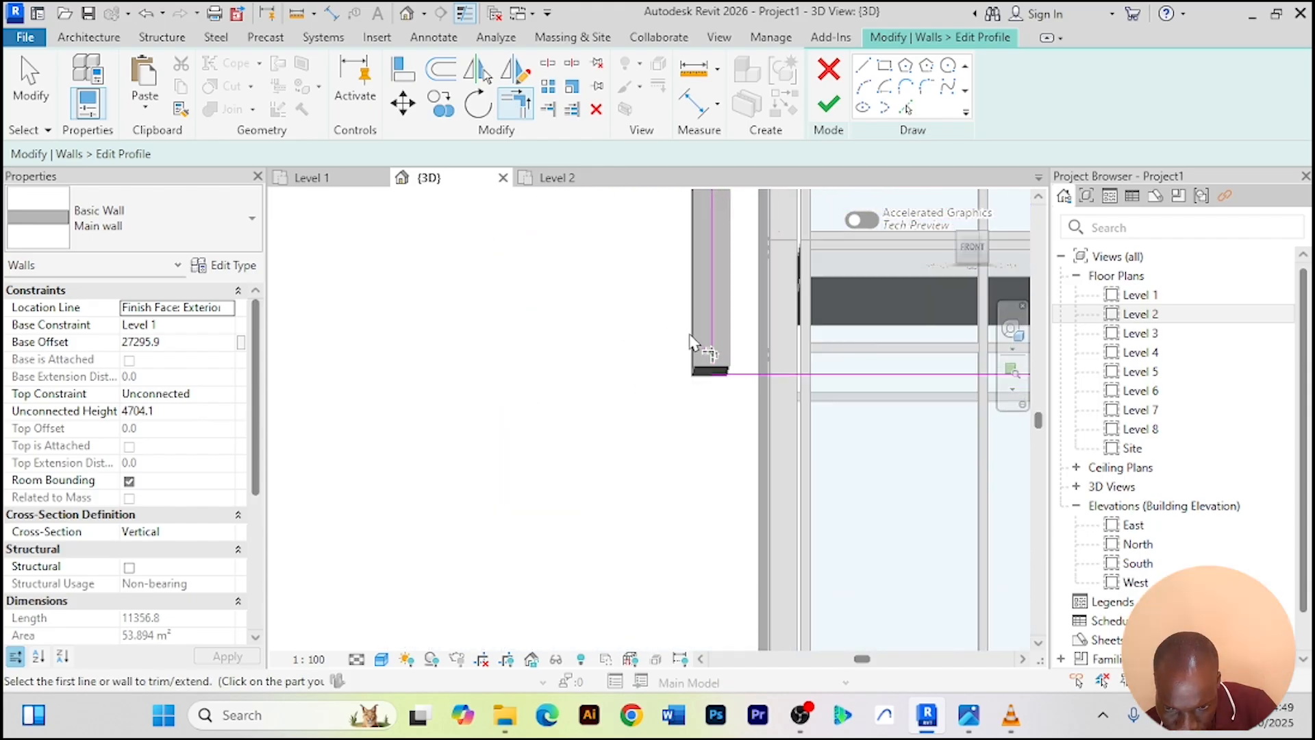
scroll(572, 406, "down", 3)
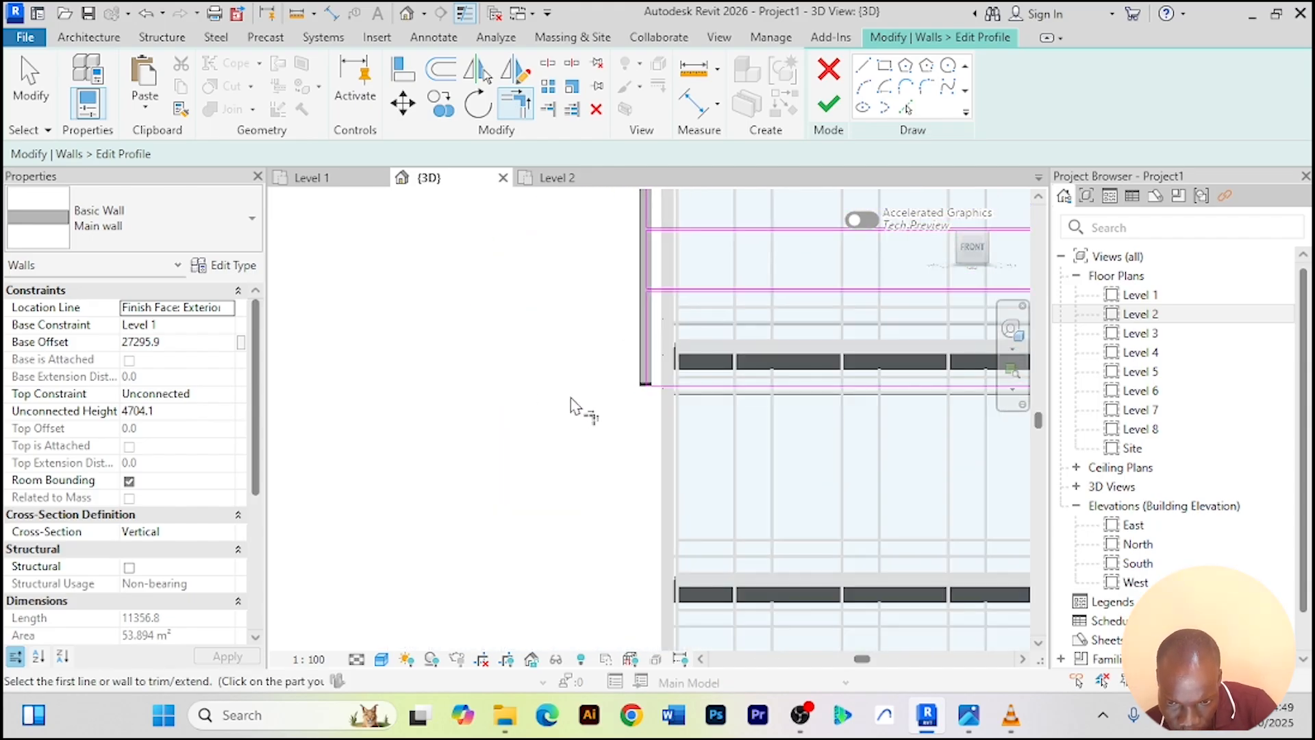
scroll(572, 406, "down", 3)
left_click(829, 104)
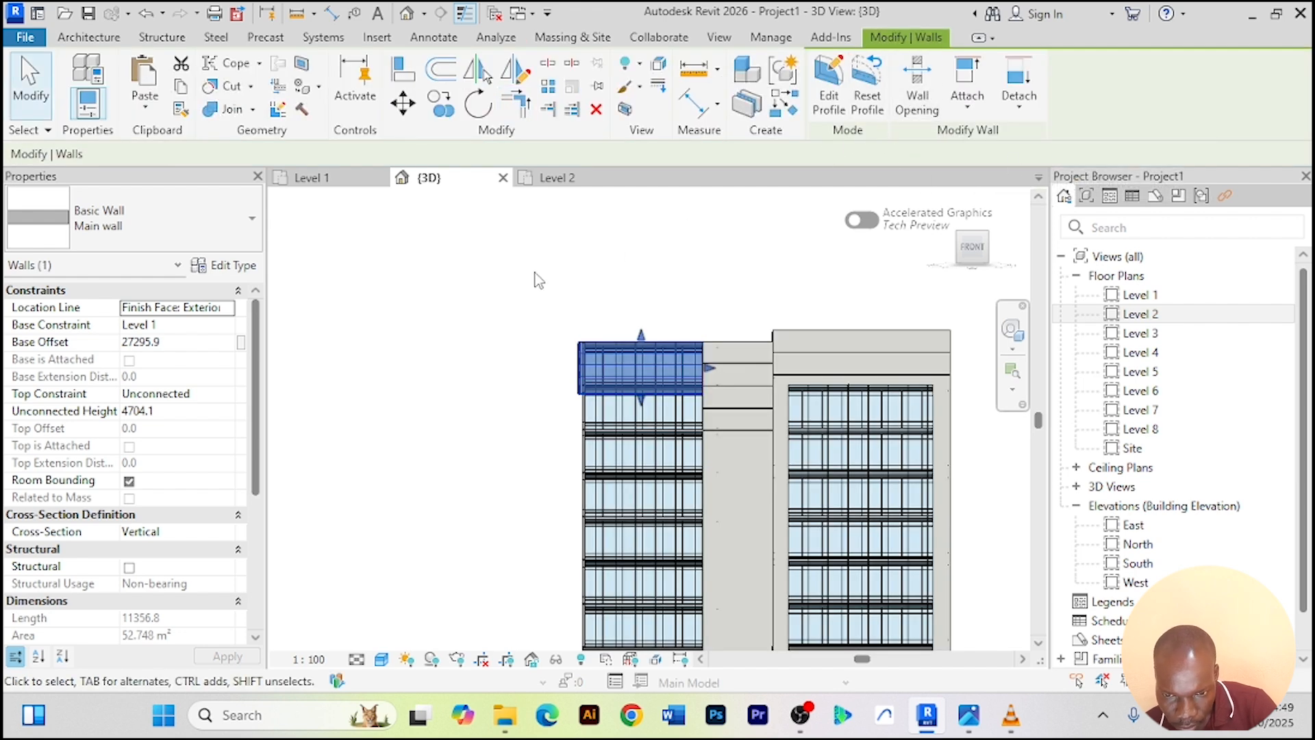
Deselect the wall, examine its banded profile against the rest of the building, and switch to the hospital reference image
scroll(503, 311, "up", 3)
left_click(503, 310)
scroll(503, 309, "up", 2)
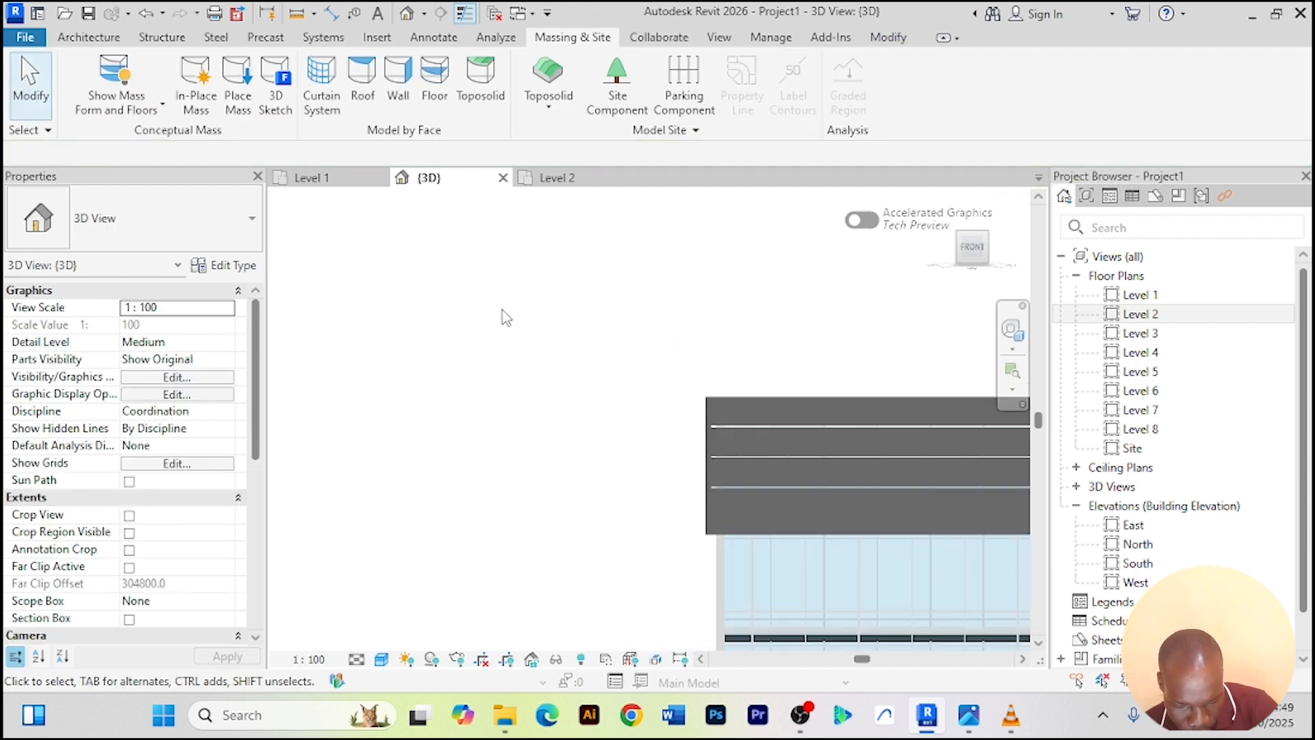
middle_click_drag(503, 310, 682, 356, "shift")
scroll(677, 379, "up", 6)
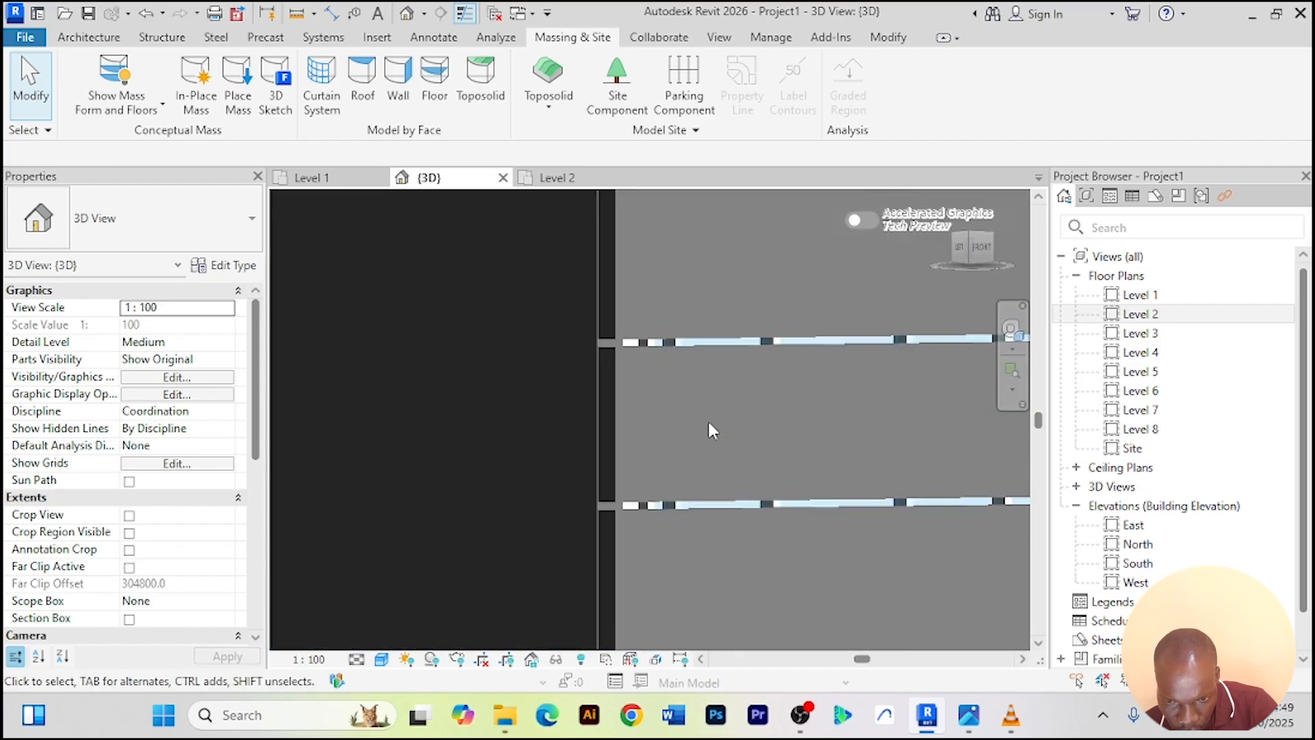
scroll(708, 423, "down", 5)
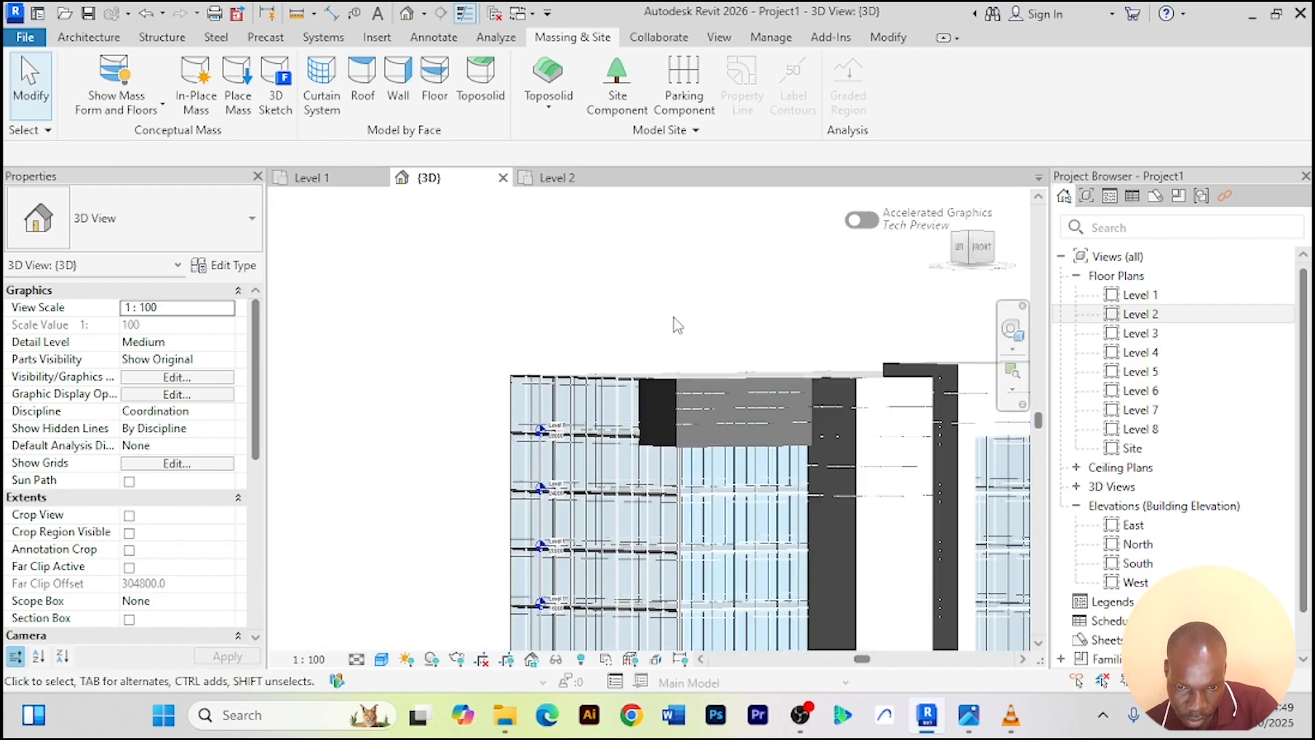
middle_click_drag(677, 325, 700, 357, "shift")
scroll(569, 309, "down", 4)
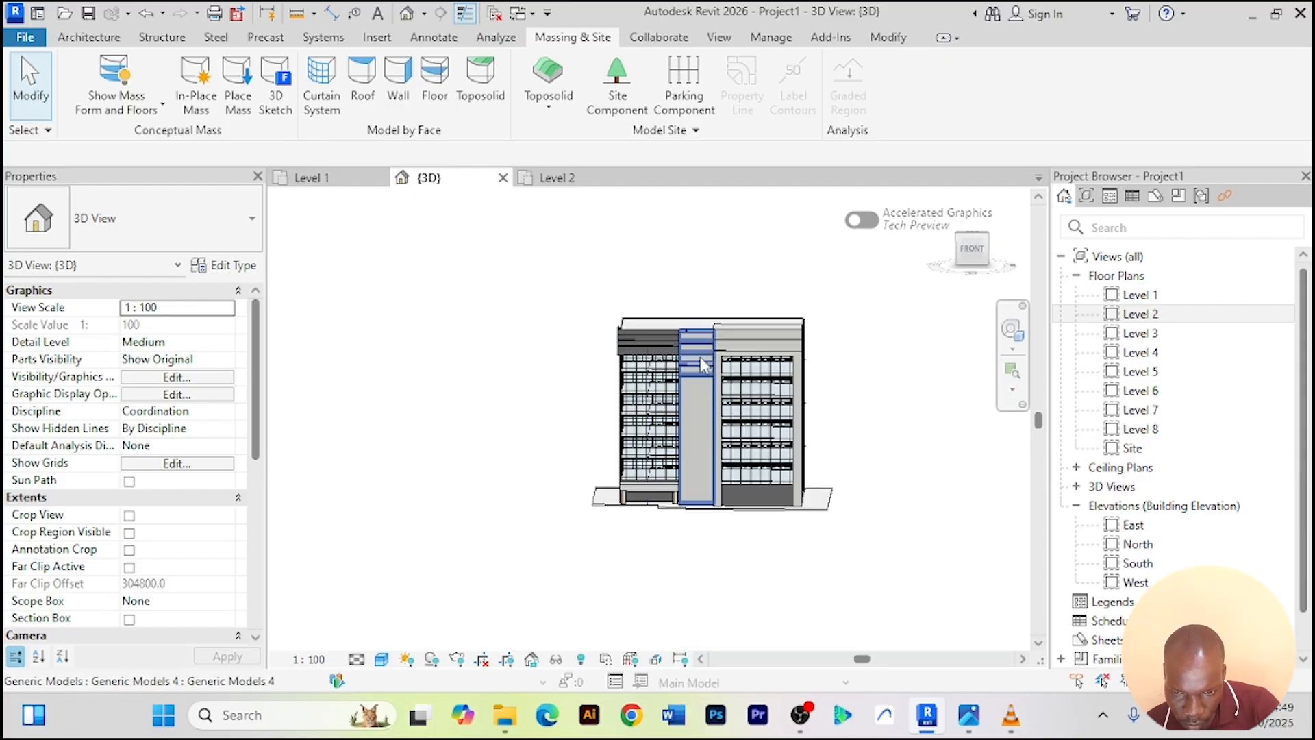
scroll(700, 357, "up", 4)
scroll(455, 361, "down", 4)
scroll(461, 368, "up", 1)
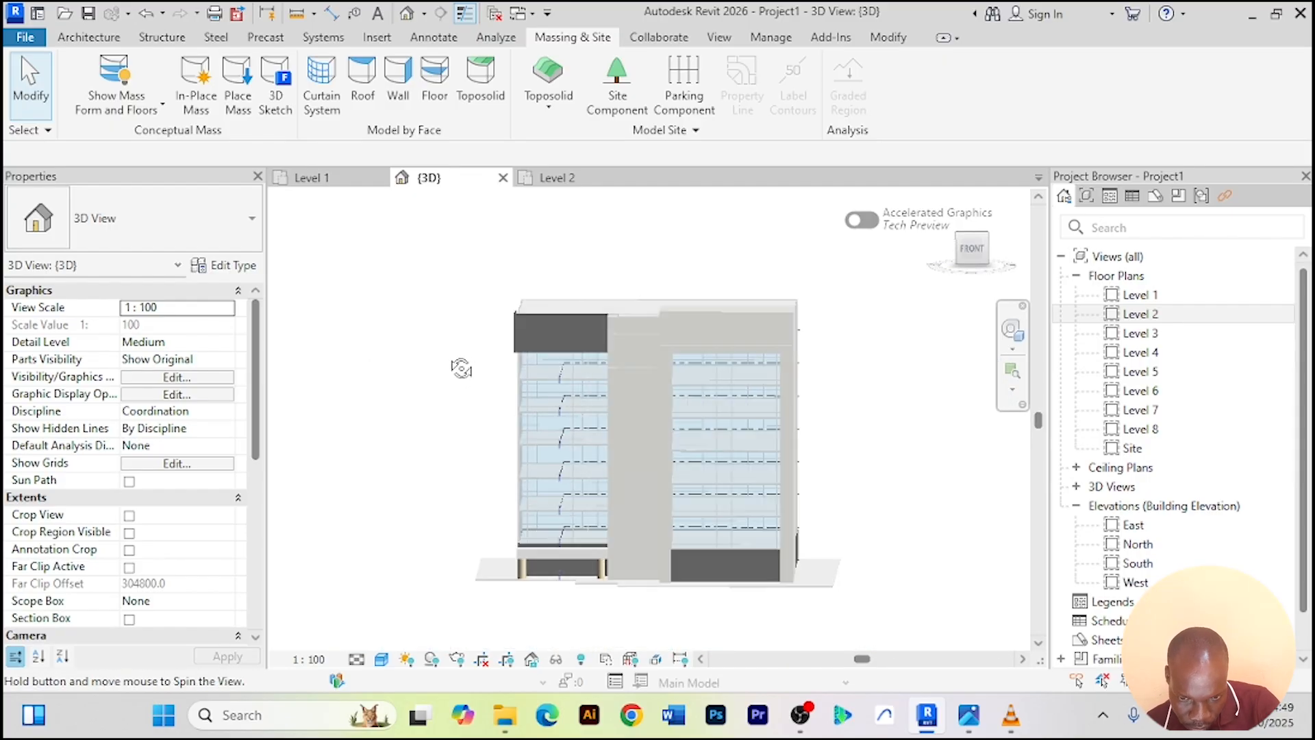
middle_click_drag(461, 368, 416, 346, "shift")
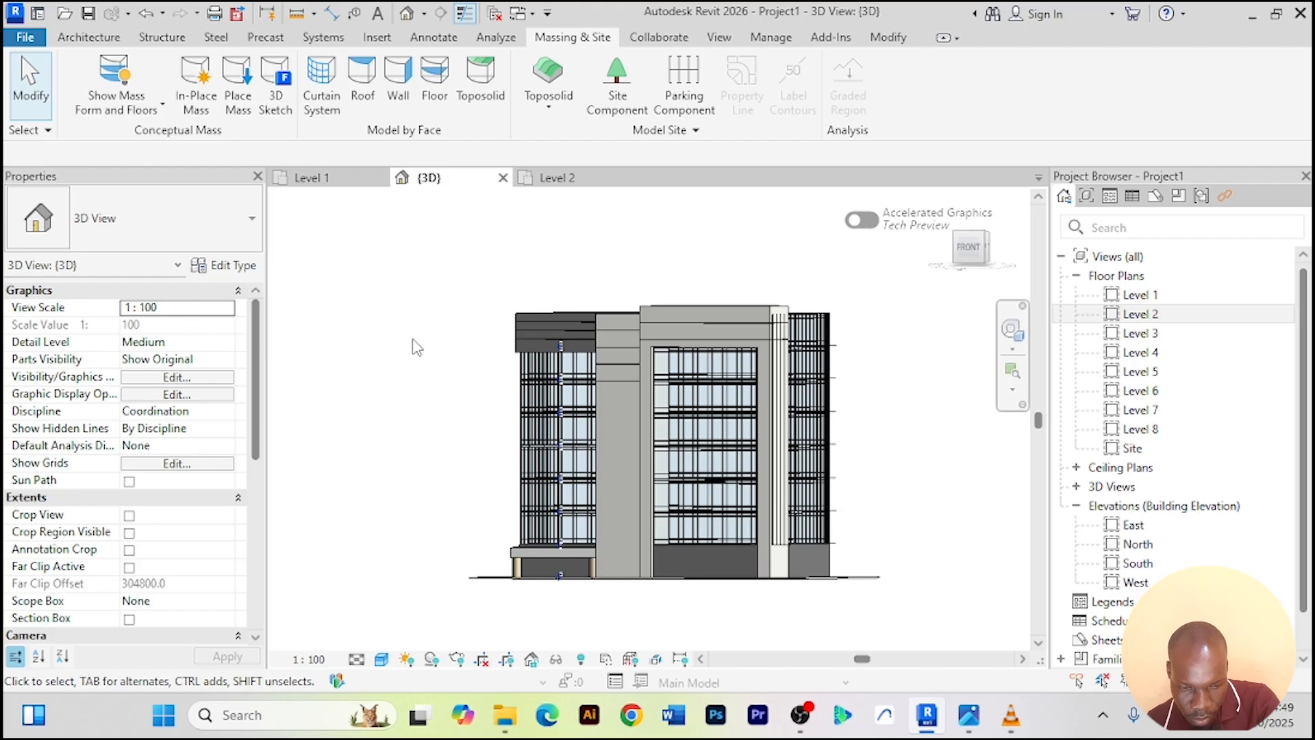
key("alt+Tab")
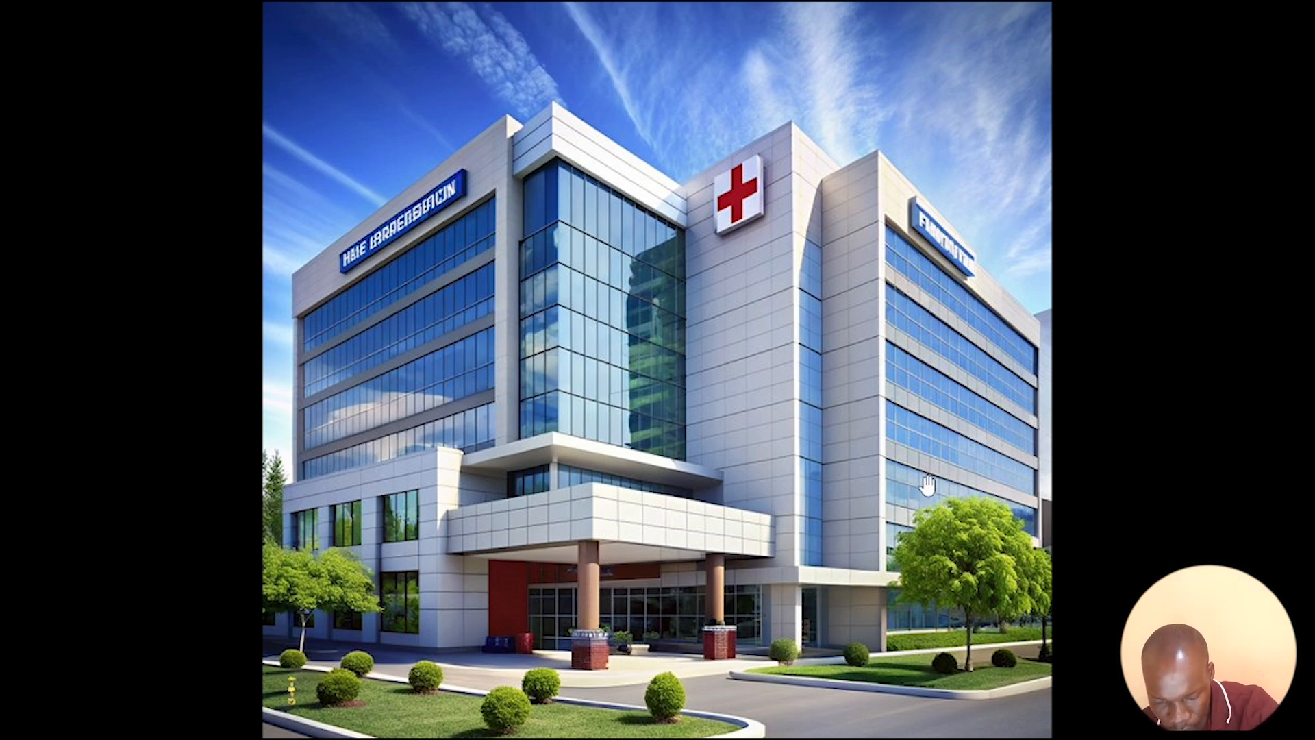
Switch back to the Revit model and examine the glazing and floor bands of the tall front block
key("alt+Tab")
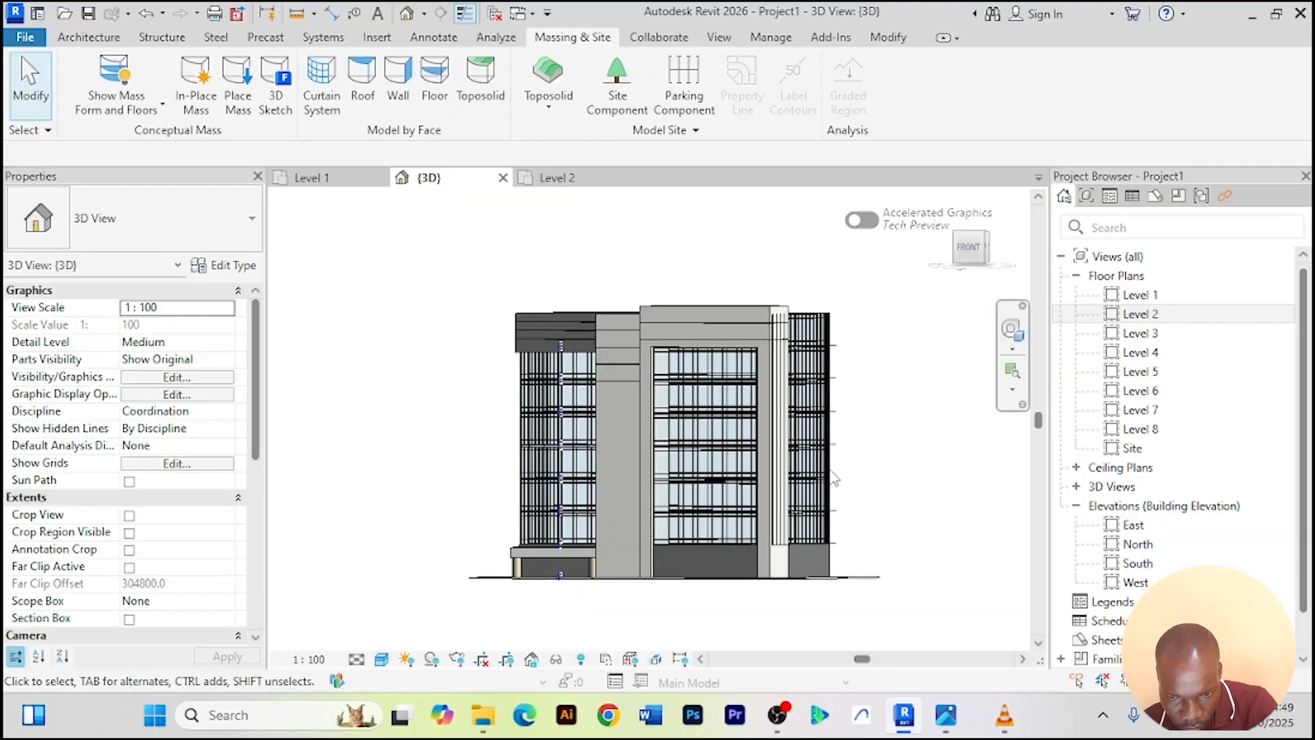
scroll(746, 449, "up", 5)
scroll(747, 448, "down", 5)
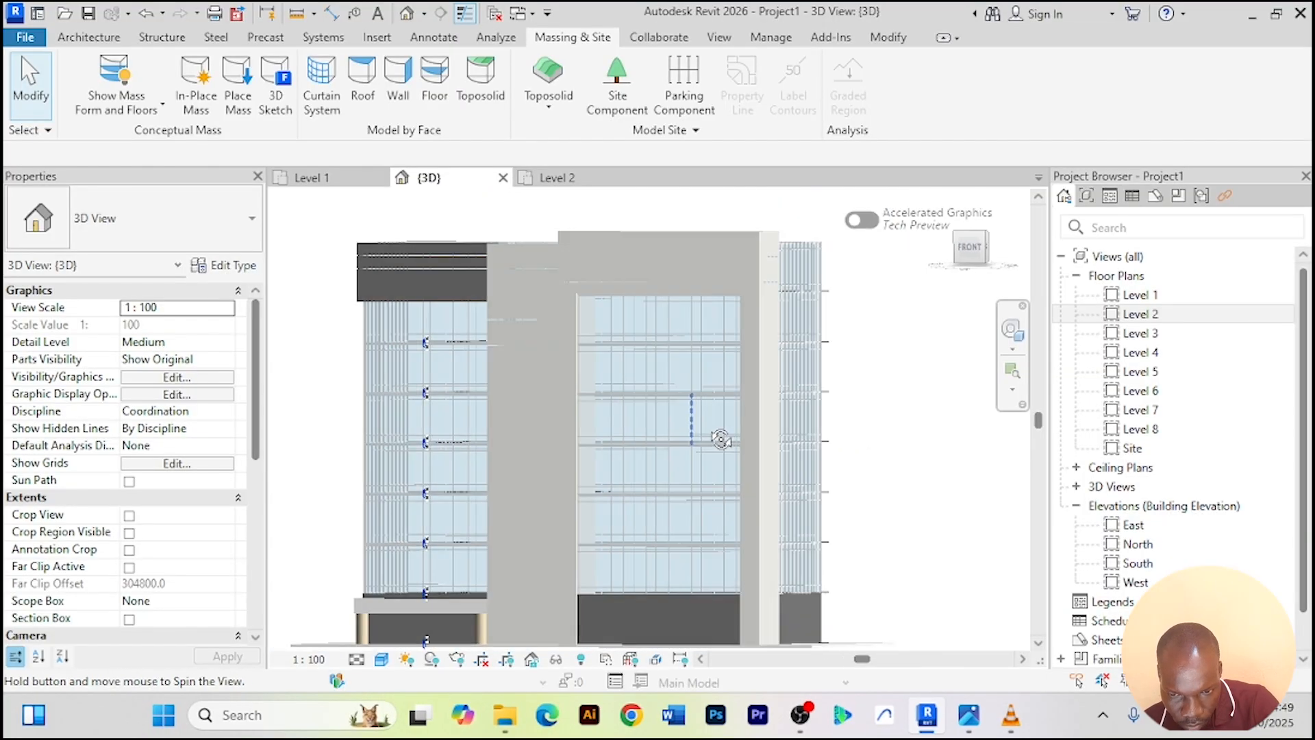
scroll(709, 541, "up", 5)
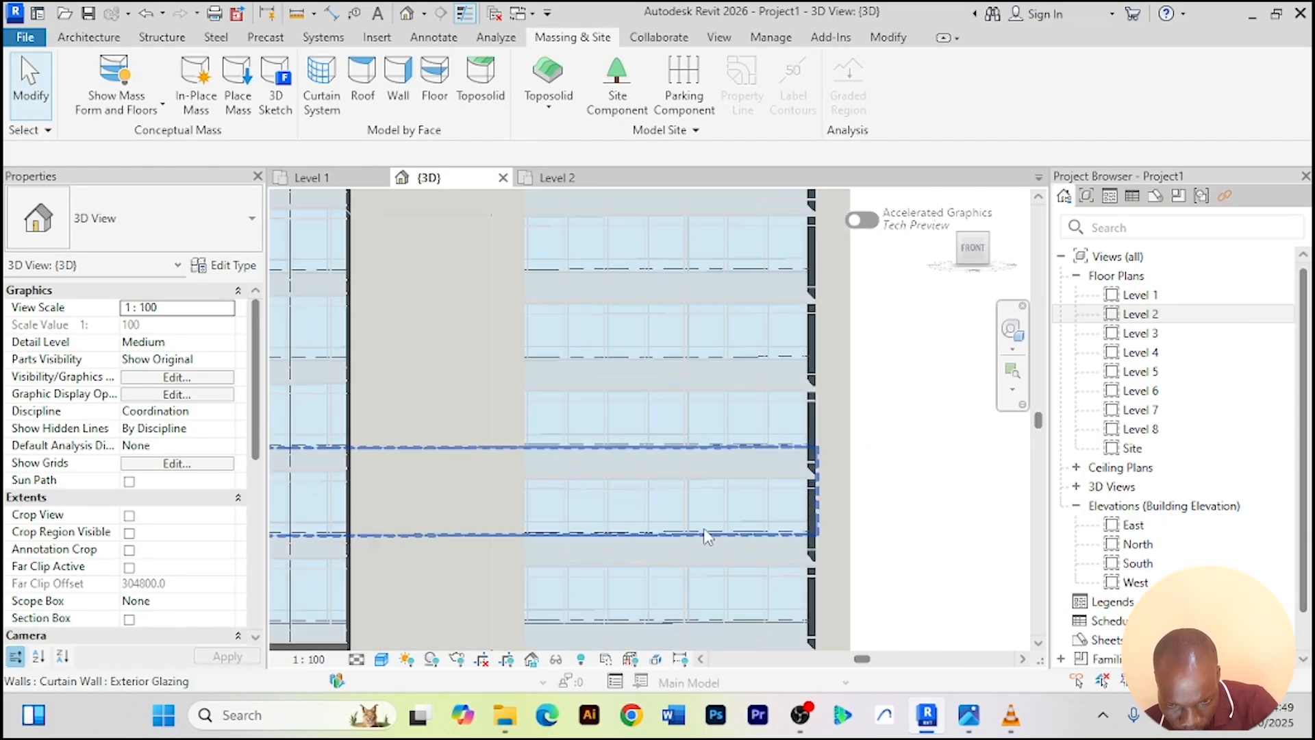
scroll(714, 566, "down", 5)
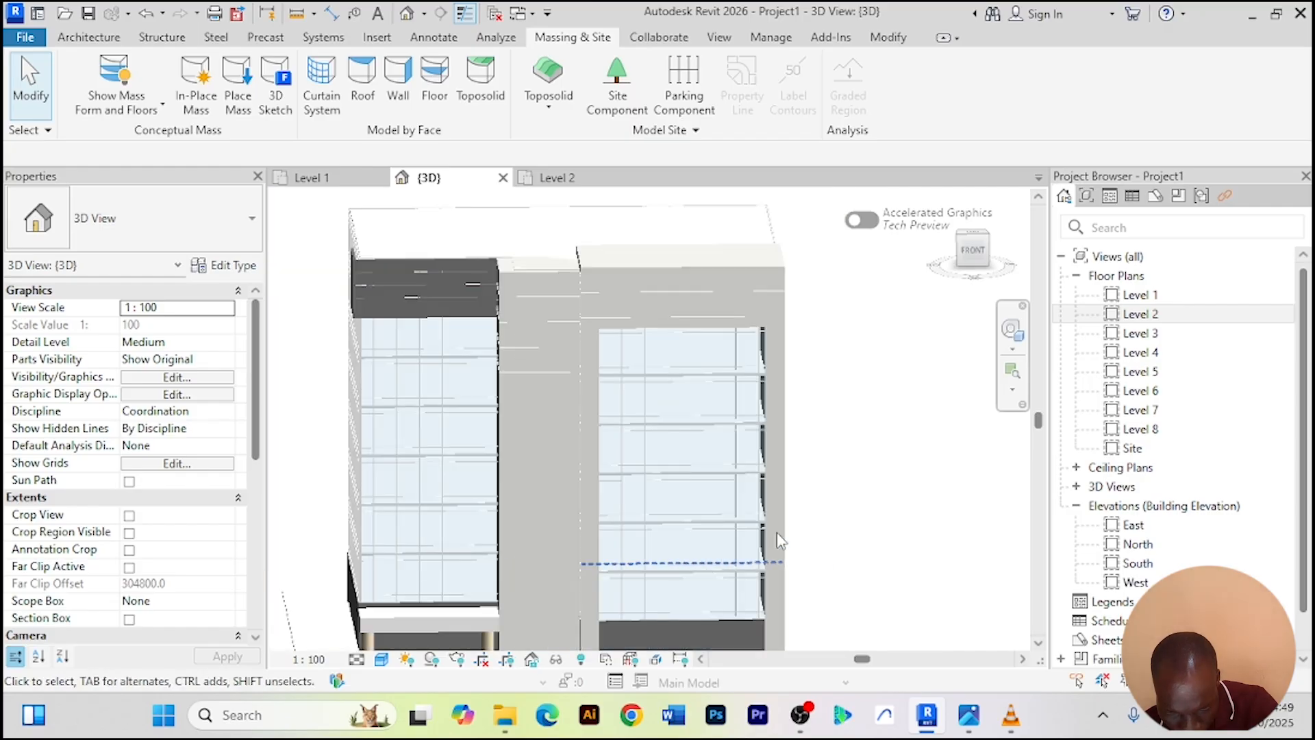
scroll(820, 577, "up", 5)
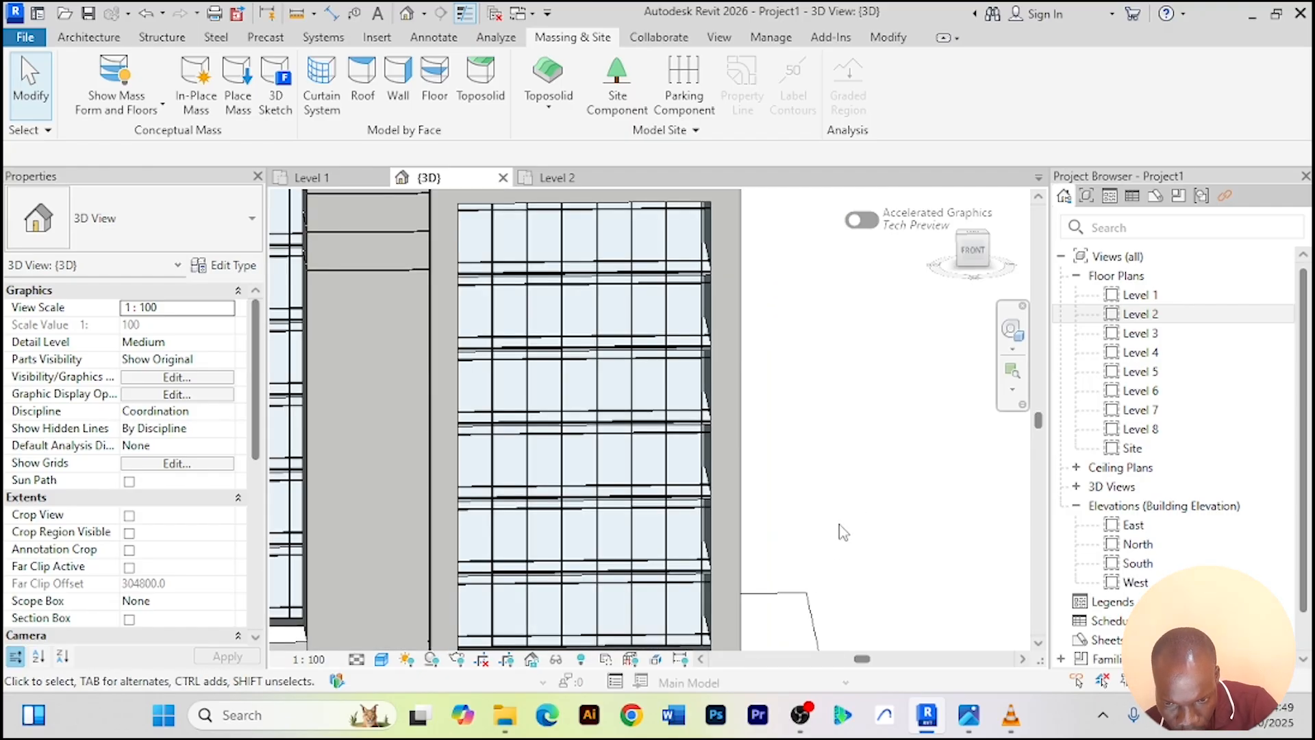
middle_click_drag(841, 526, 931, 352)
mouse_move(948, 533)
middle_mouse_down("shift")
mouse_move(983, 468)
mouse_move(961, 487)
middle_mouse_up("shift")
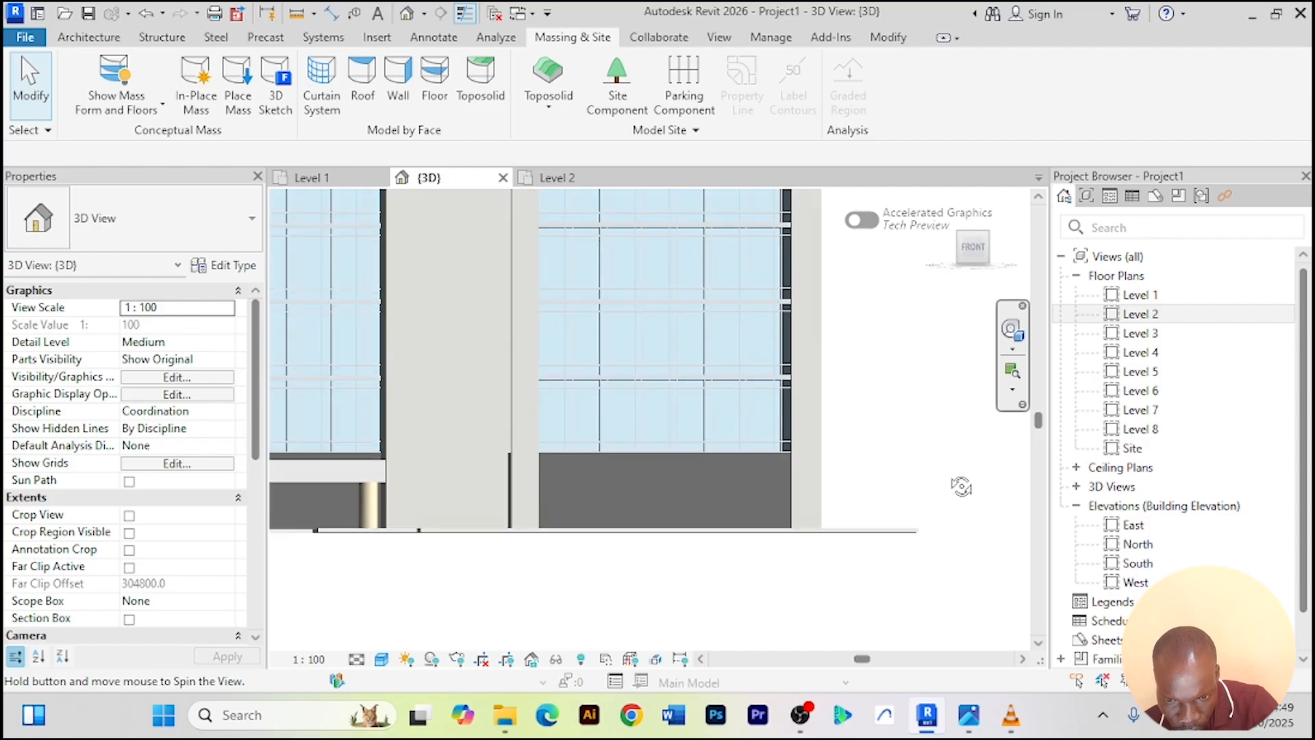
scroll(573, 332, "up", 5)
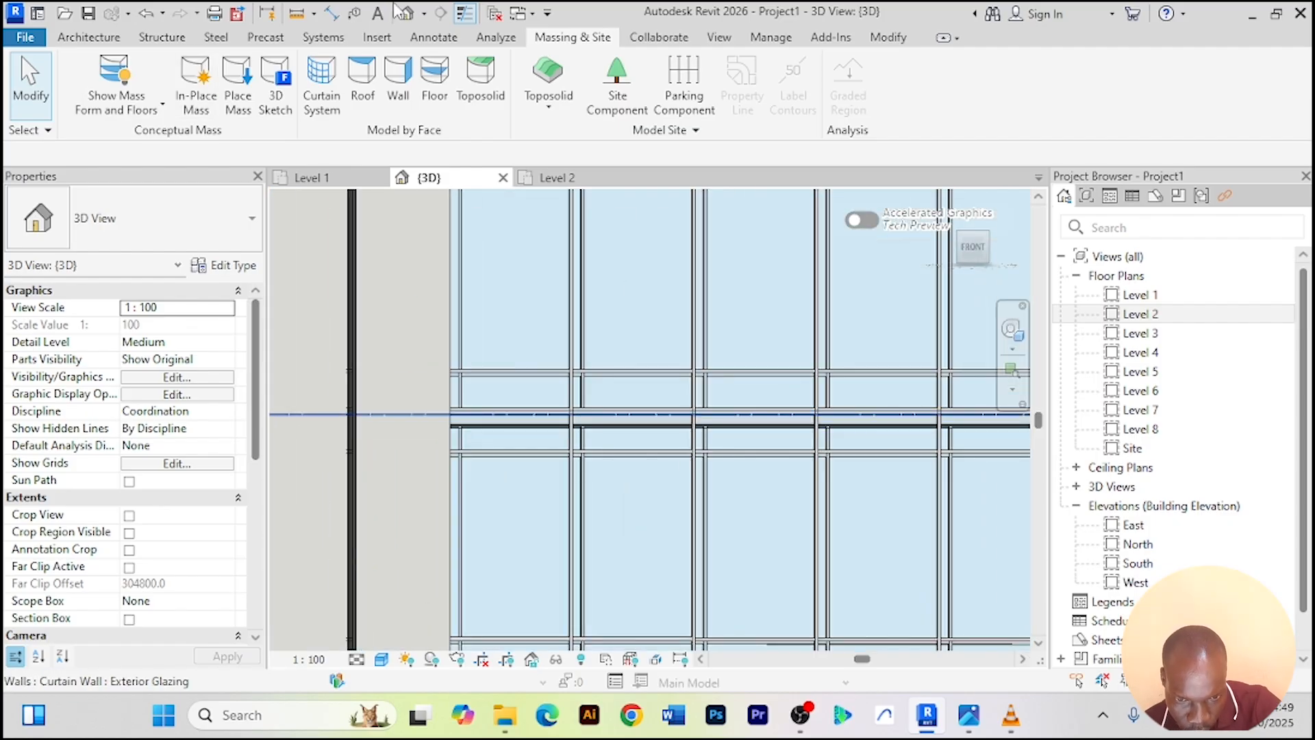
Start an in-place model in the Generic Models category, named Generic Models 5
left_click(76, 40)
left_click(230, 109)
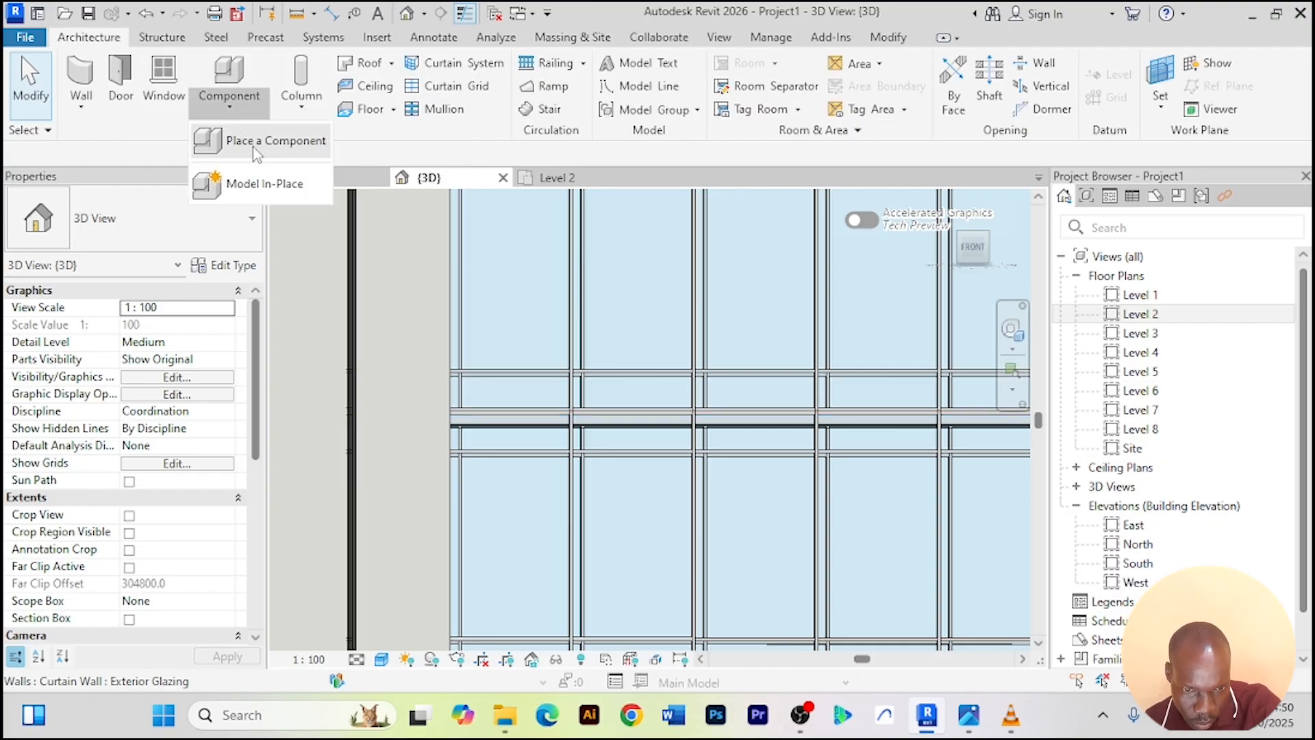
left_click(254, 180)
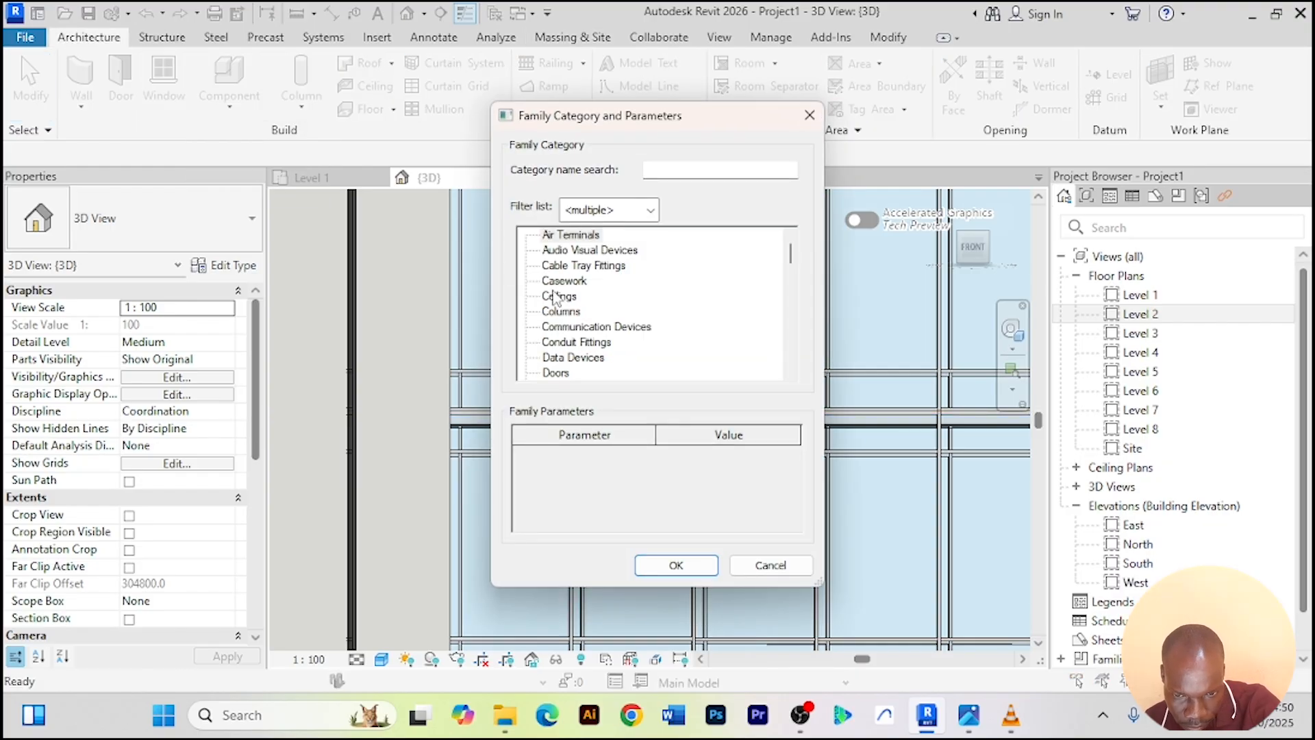
key("g")
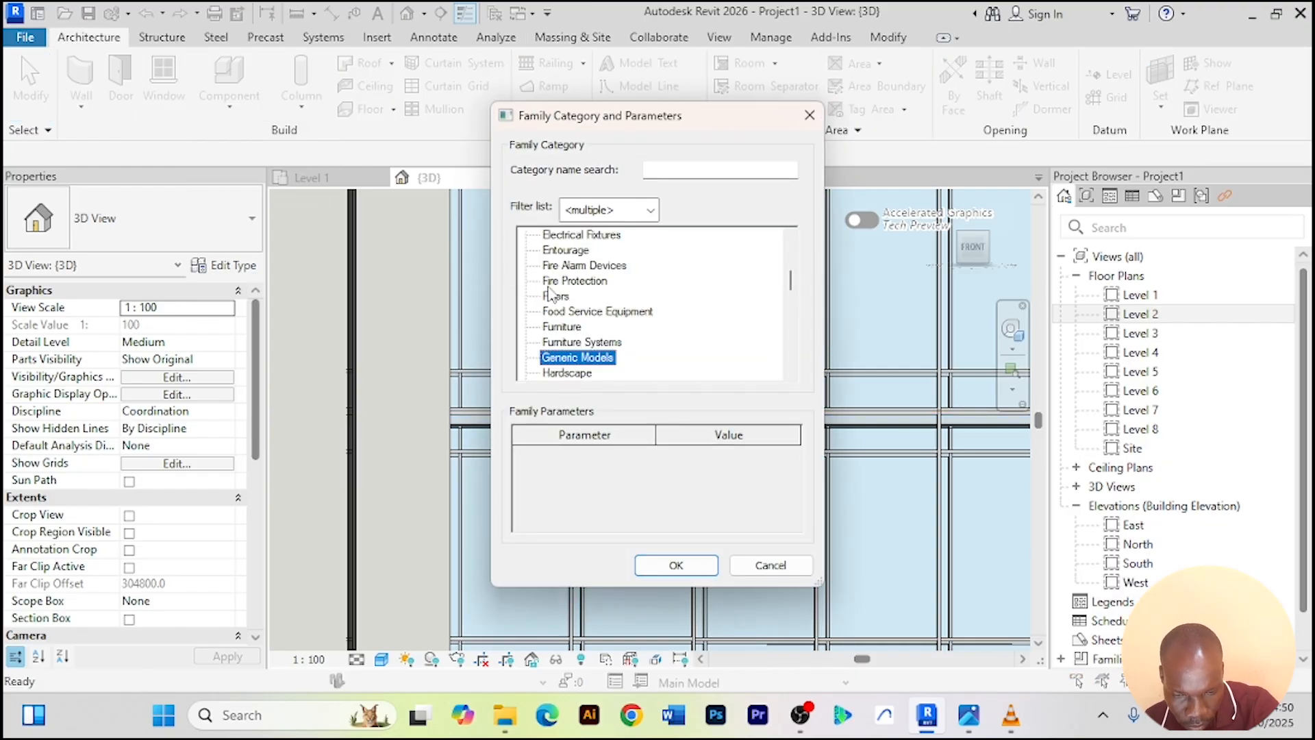
left_click(676, 566)
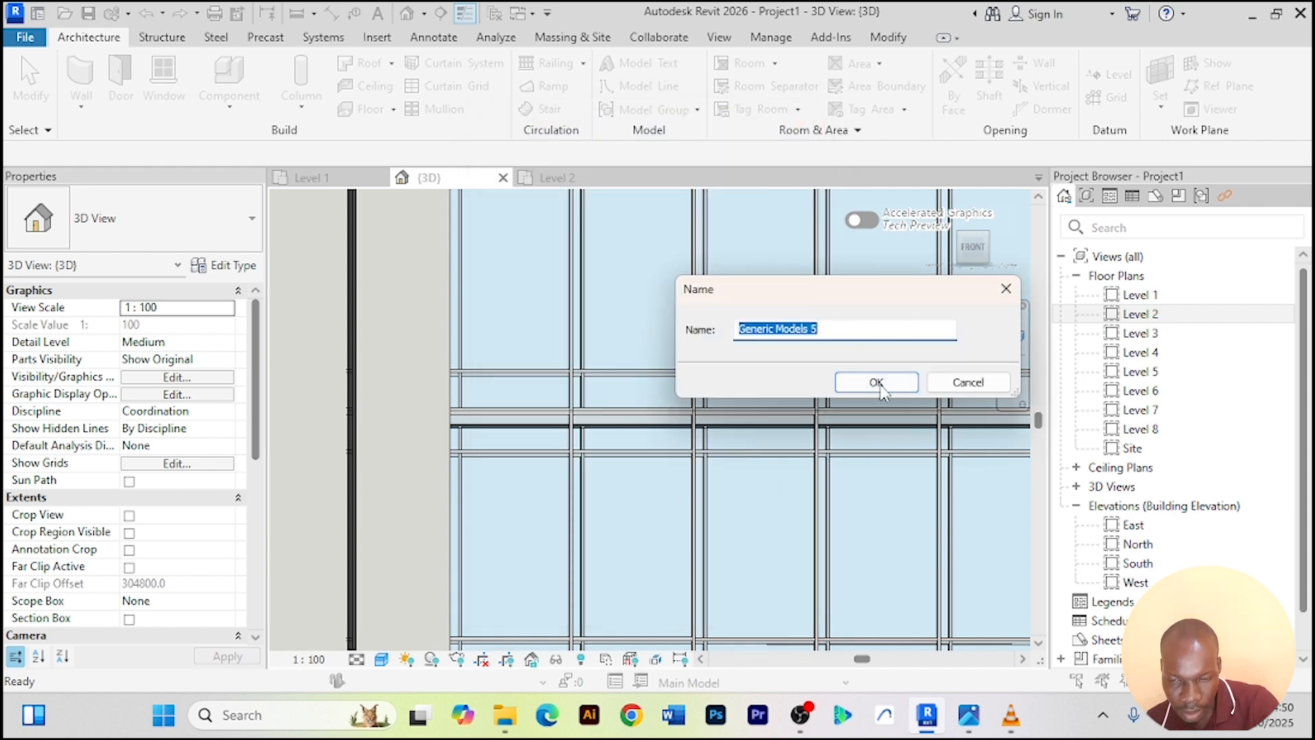
left_click(877, 384)
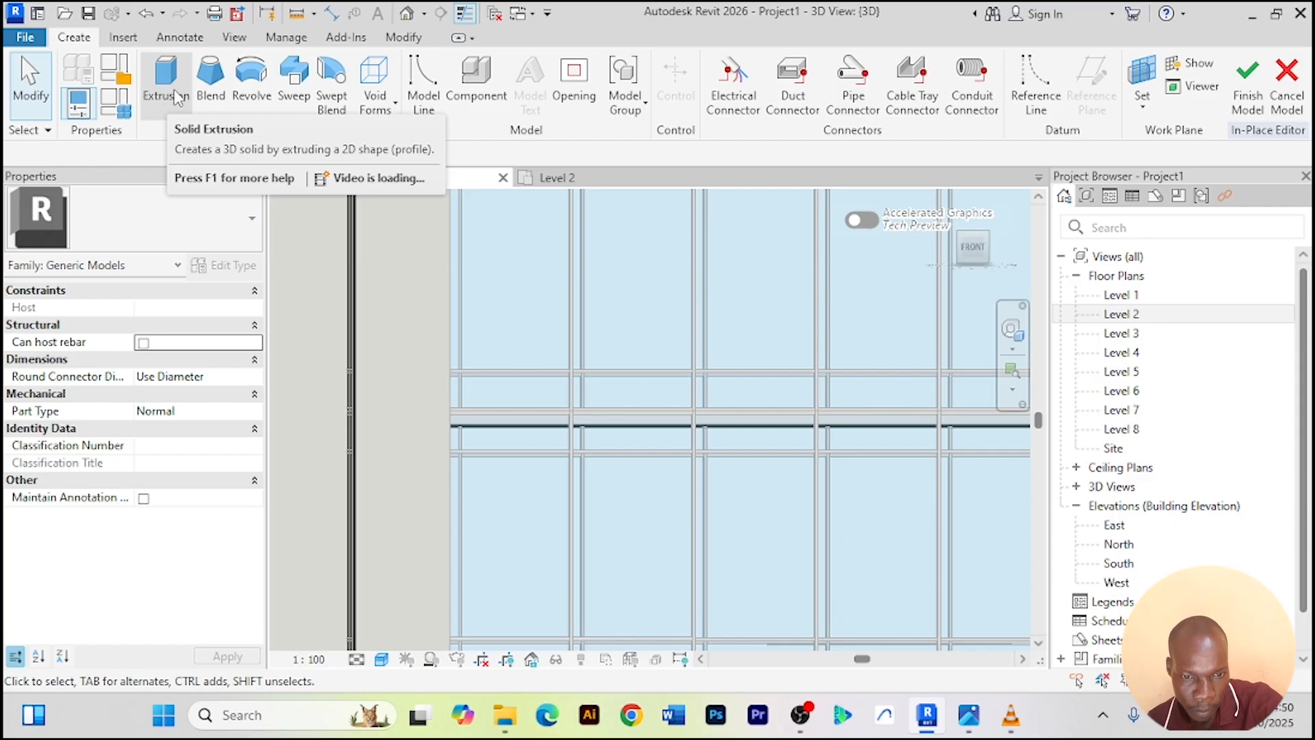
Start a Sweep and pick one horizontal mullion edge at the front glazing's floor band as its path
left_click(294, 89)
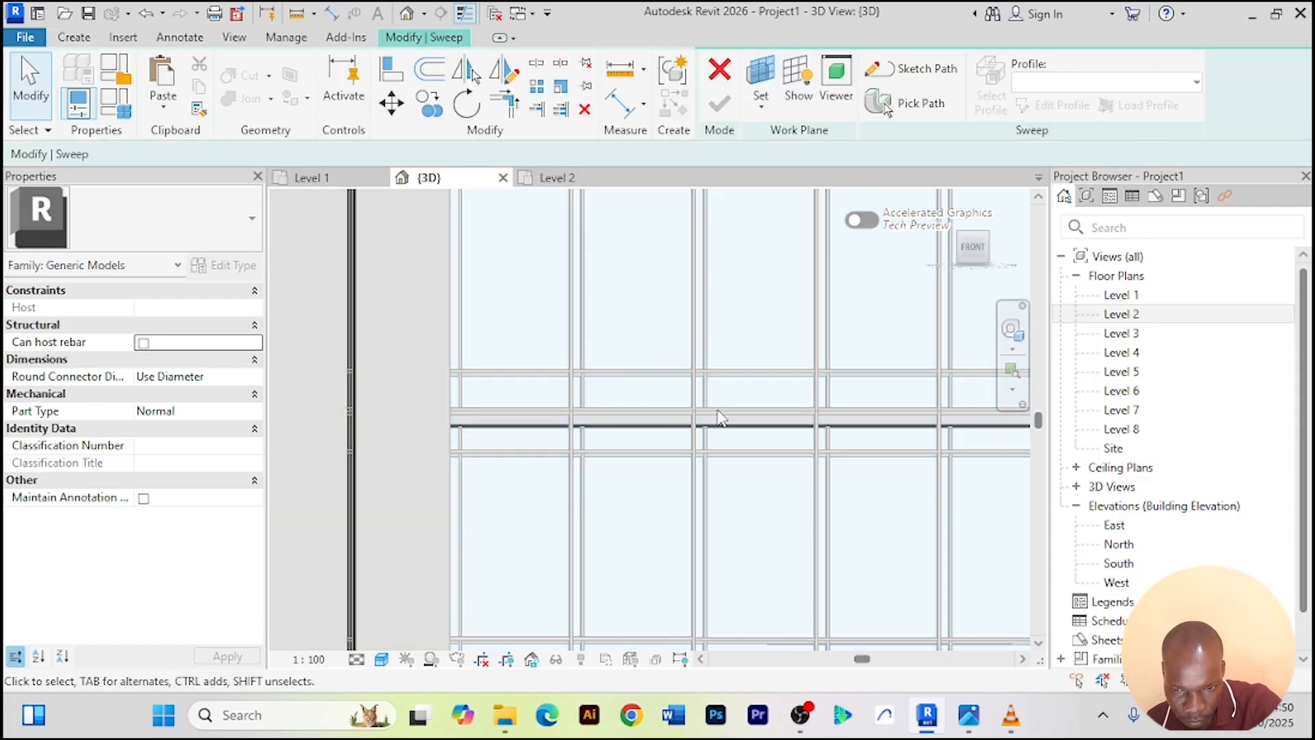
left_click(927, 108)
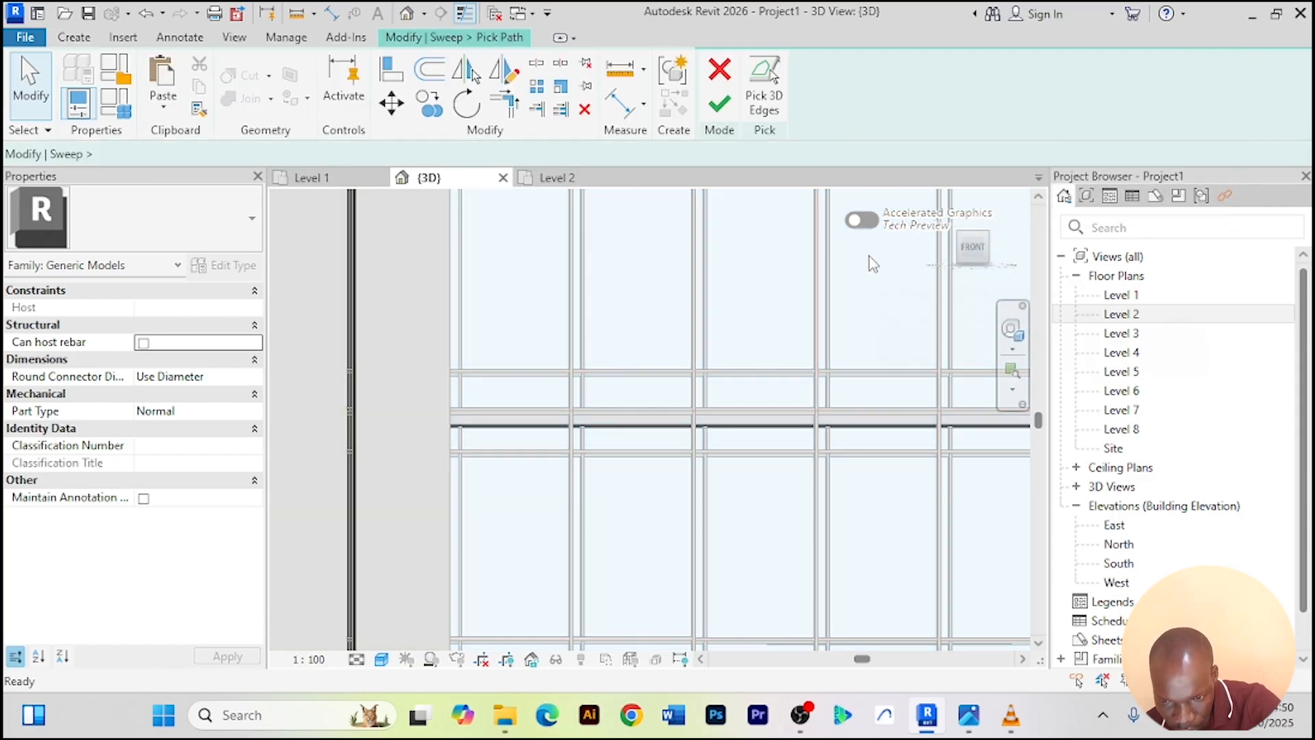
scroll(808, 476, "up", 2)
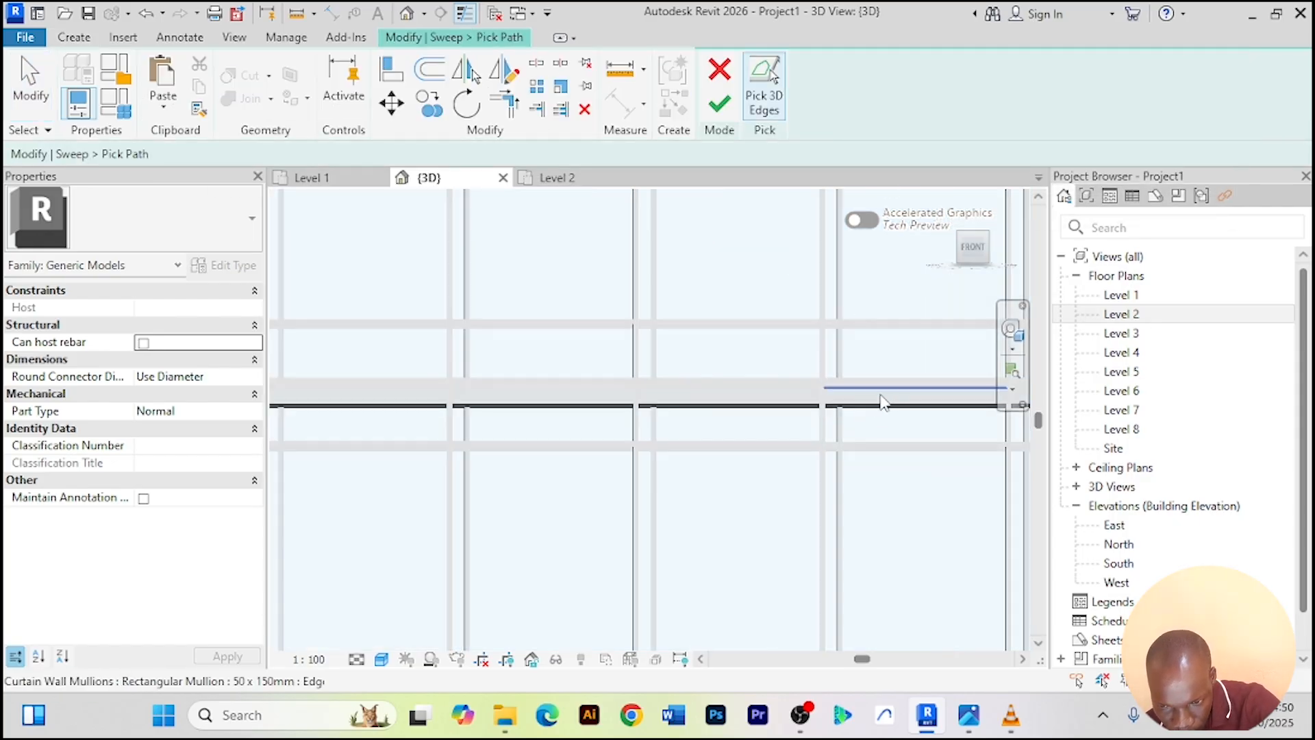
left_click(790, 381)
scroll(789, 381, "down", 2)
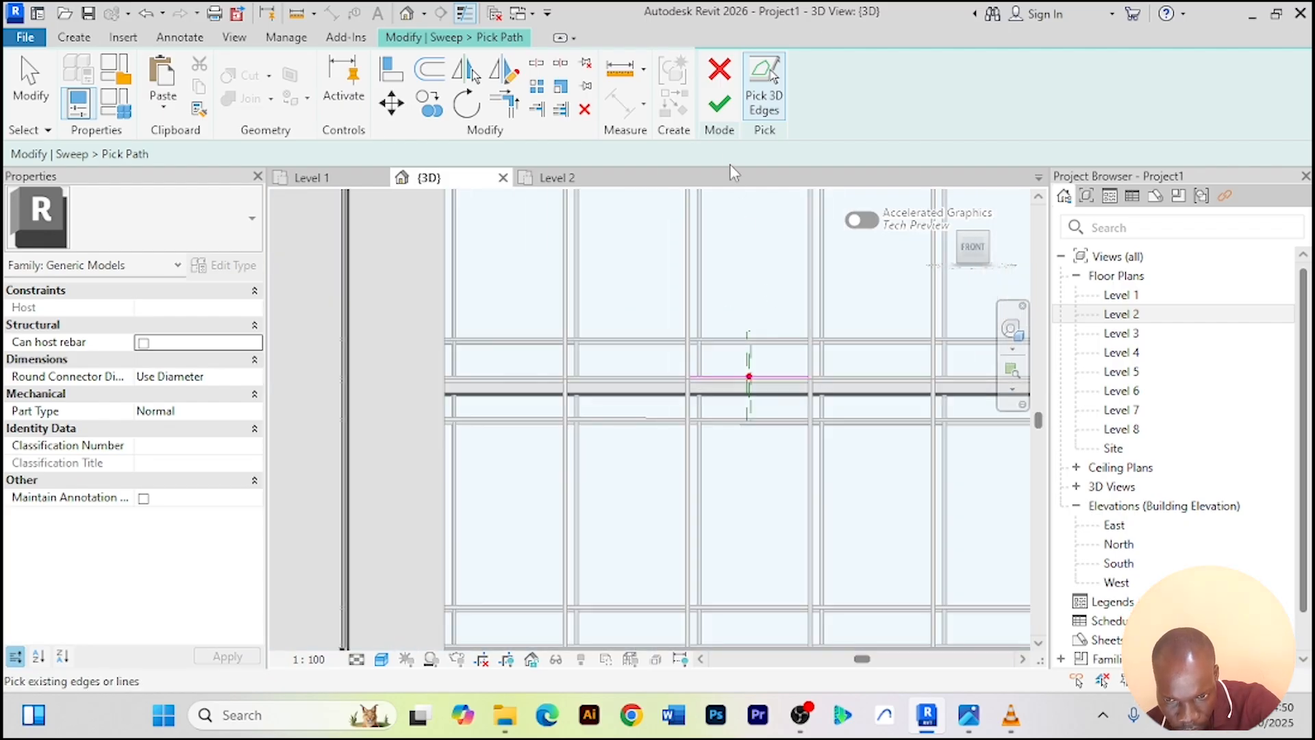
left_click(726, 121)
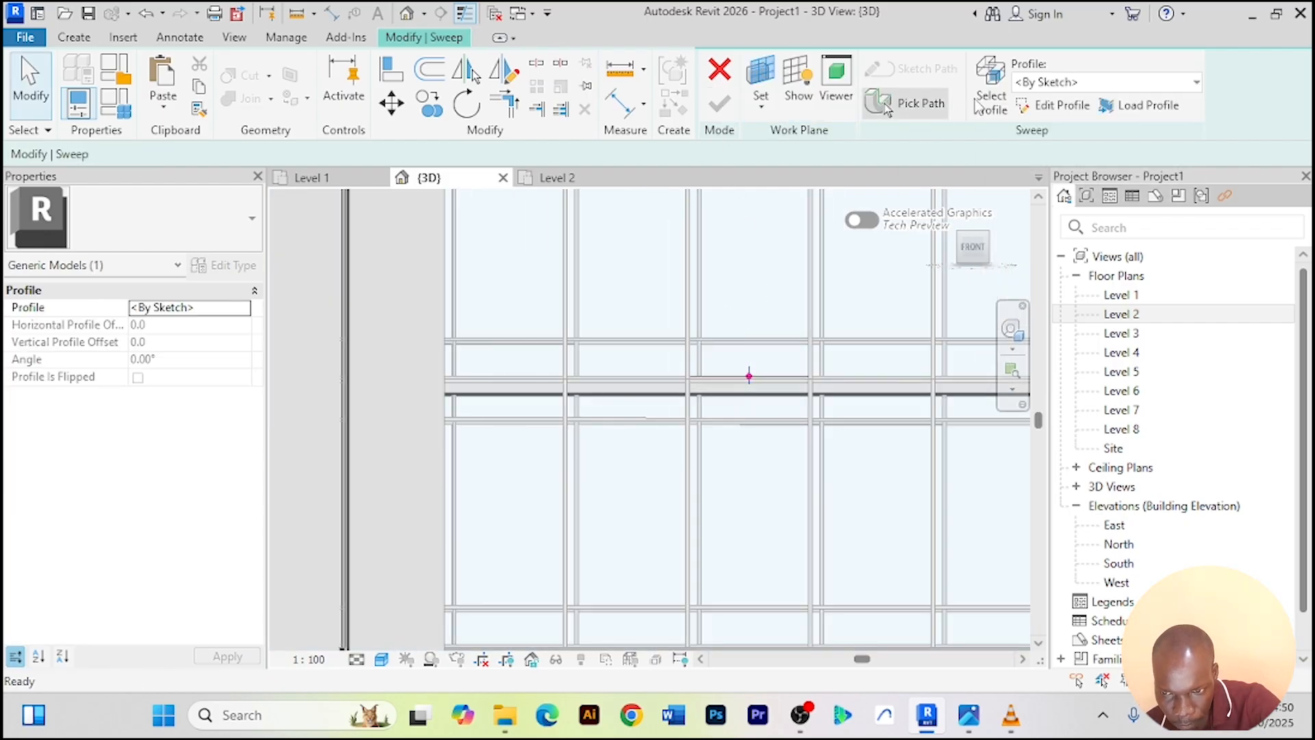
In the right side view, sketch a rectangular sweep profile about 500 mm wide and 1200 mm high at the path point
left_click(1059, 106)
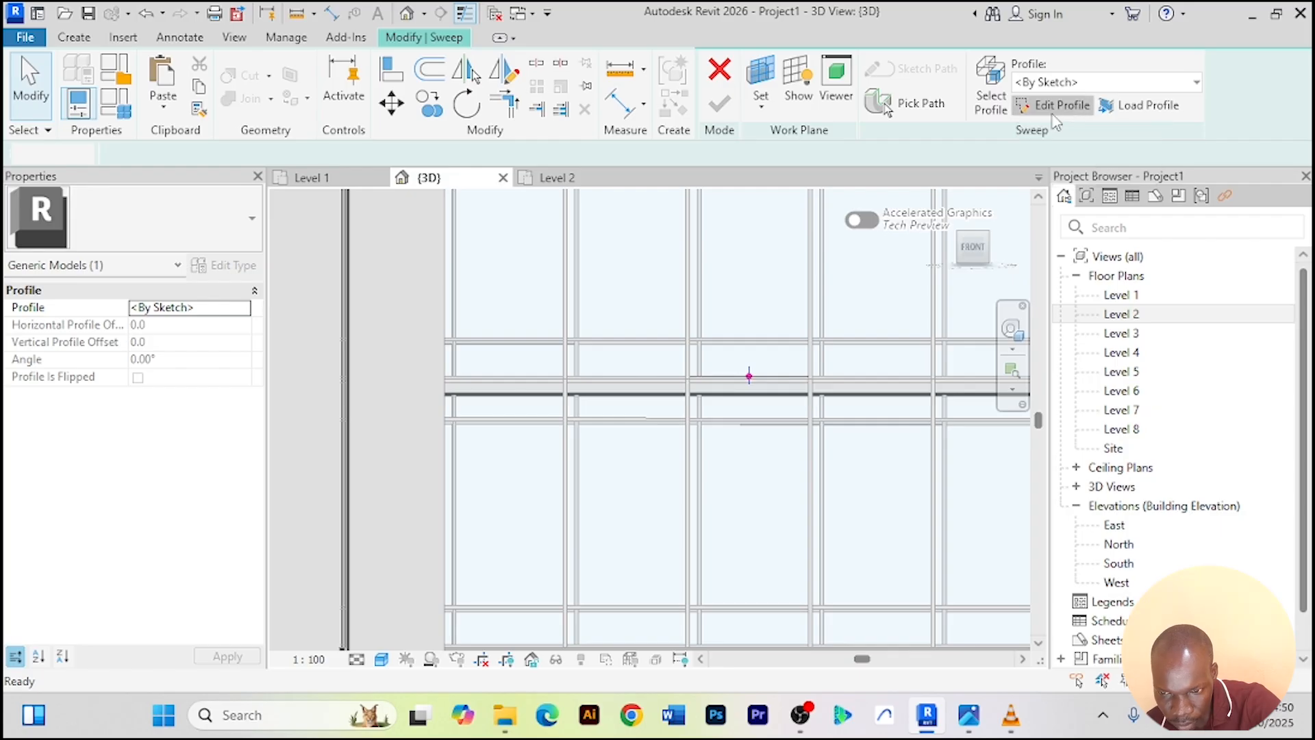
left_click(976, 252)
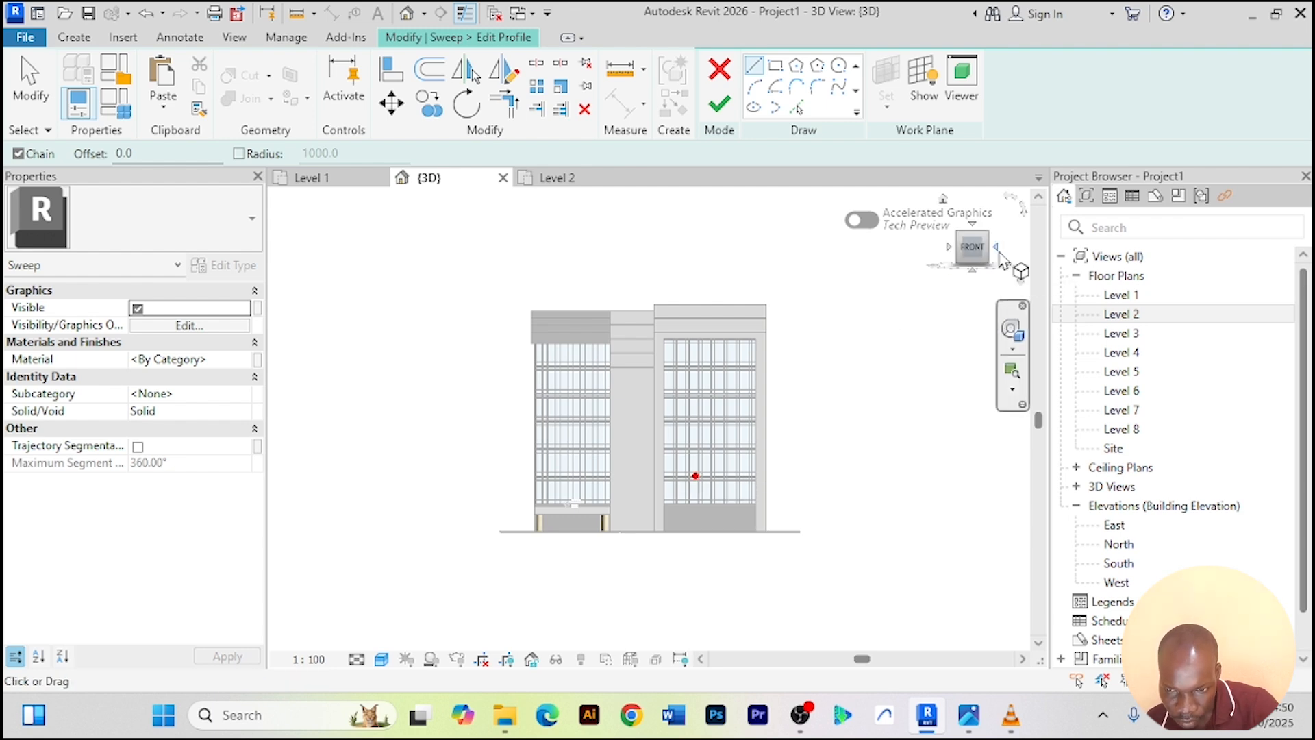
left_click(998, 248)
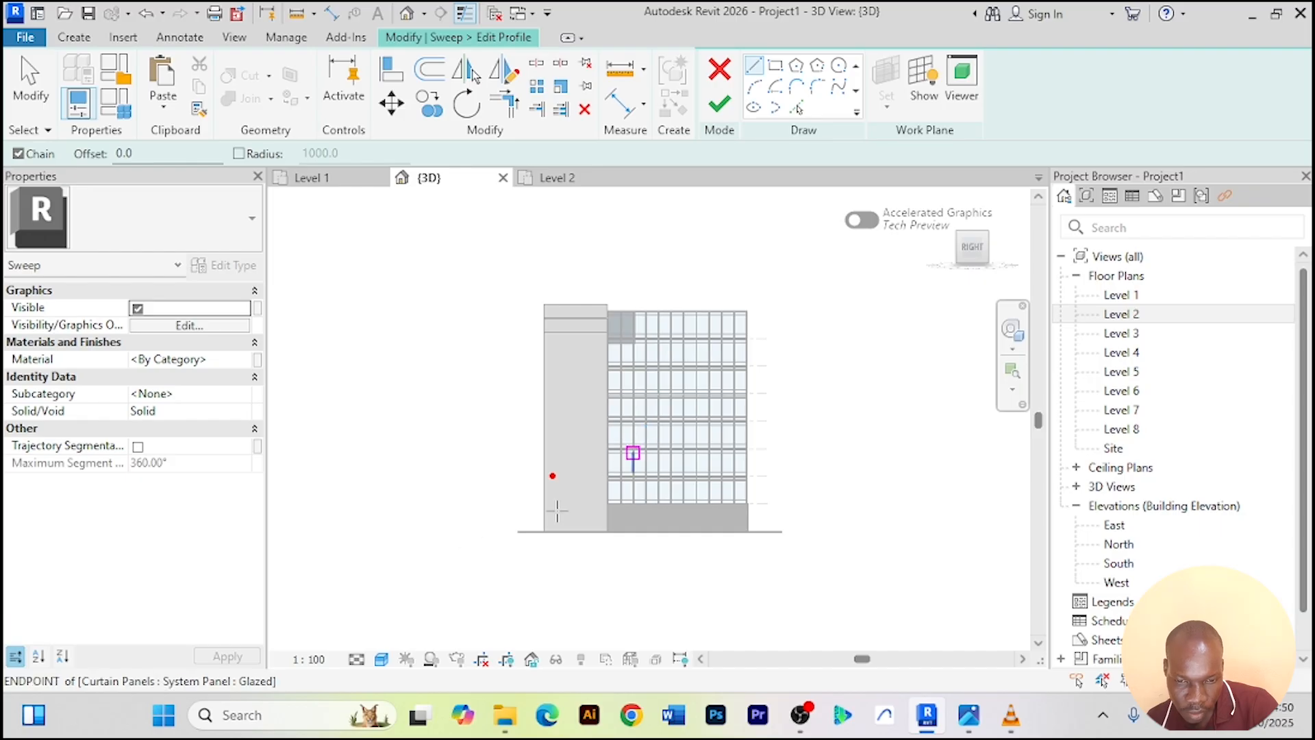
scroll(557, 510, "up", 5)
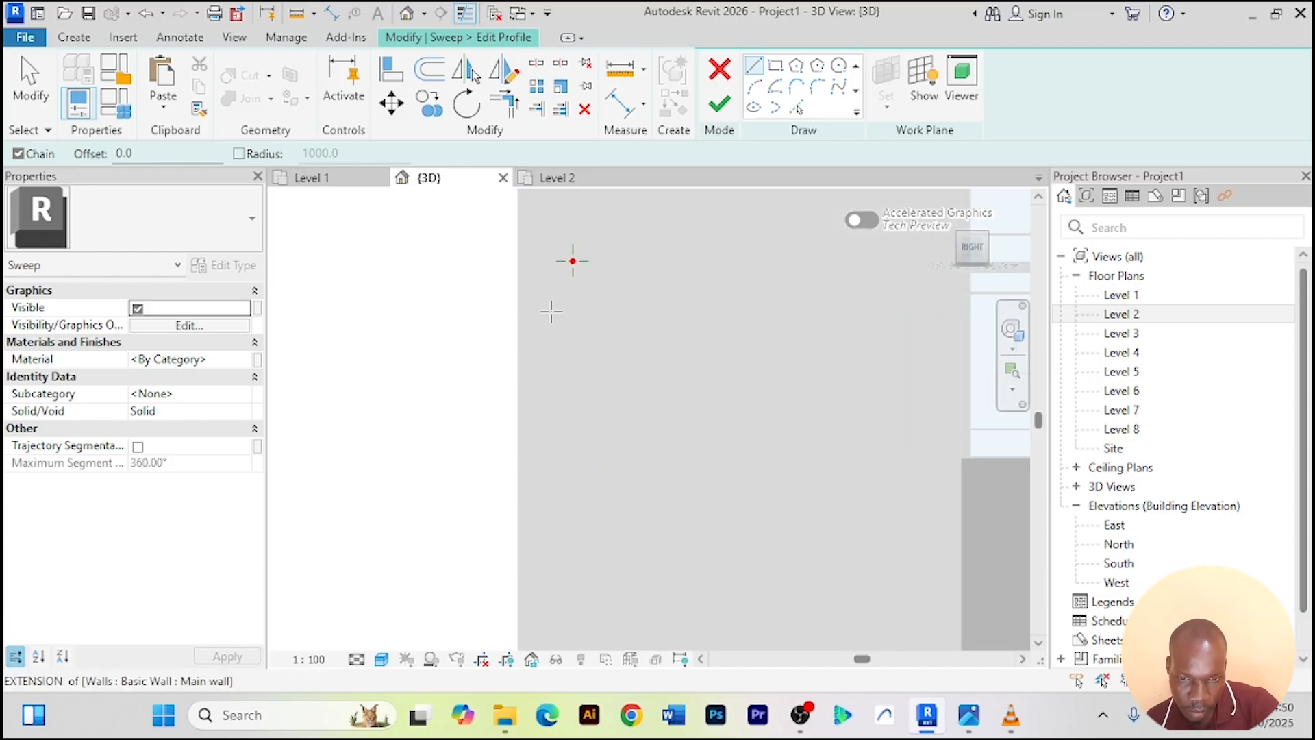
left_click(776, 66)
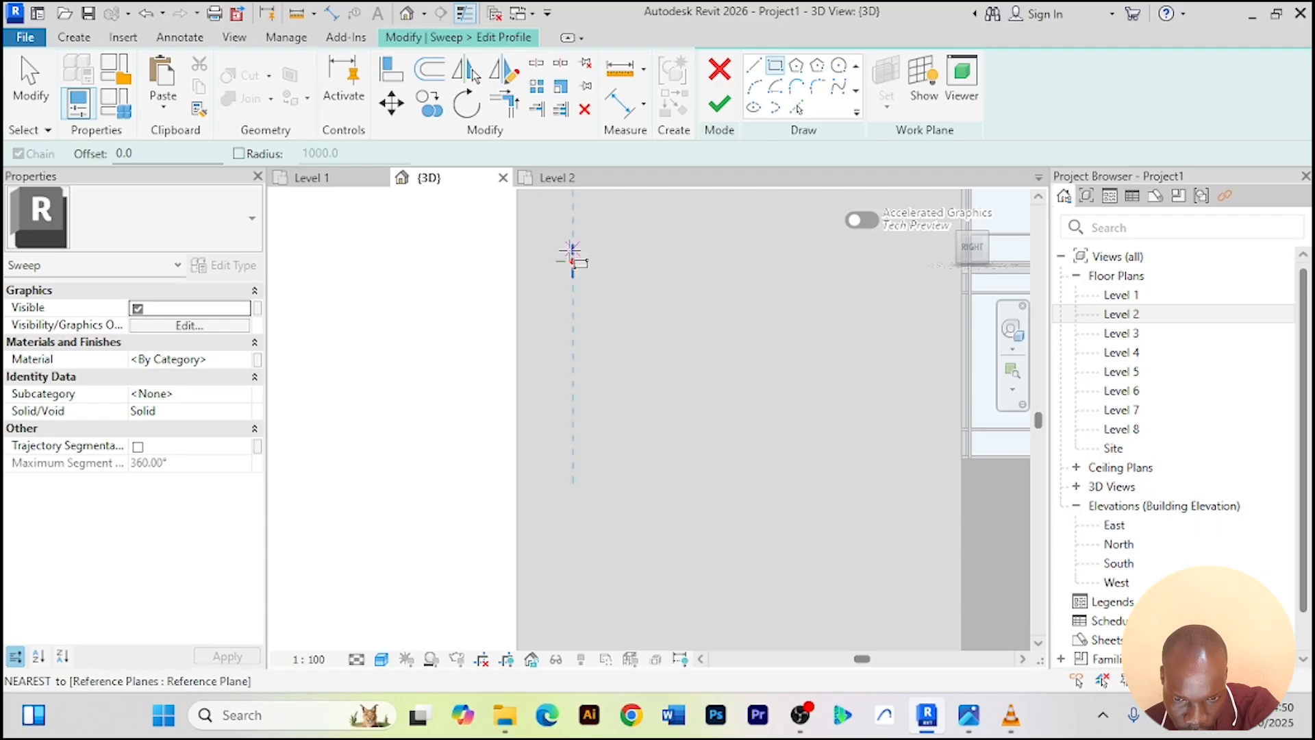
left_click(573, 245)
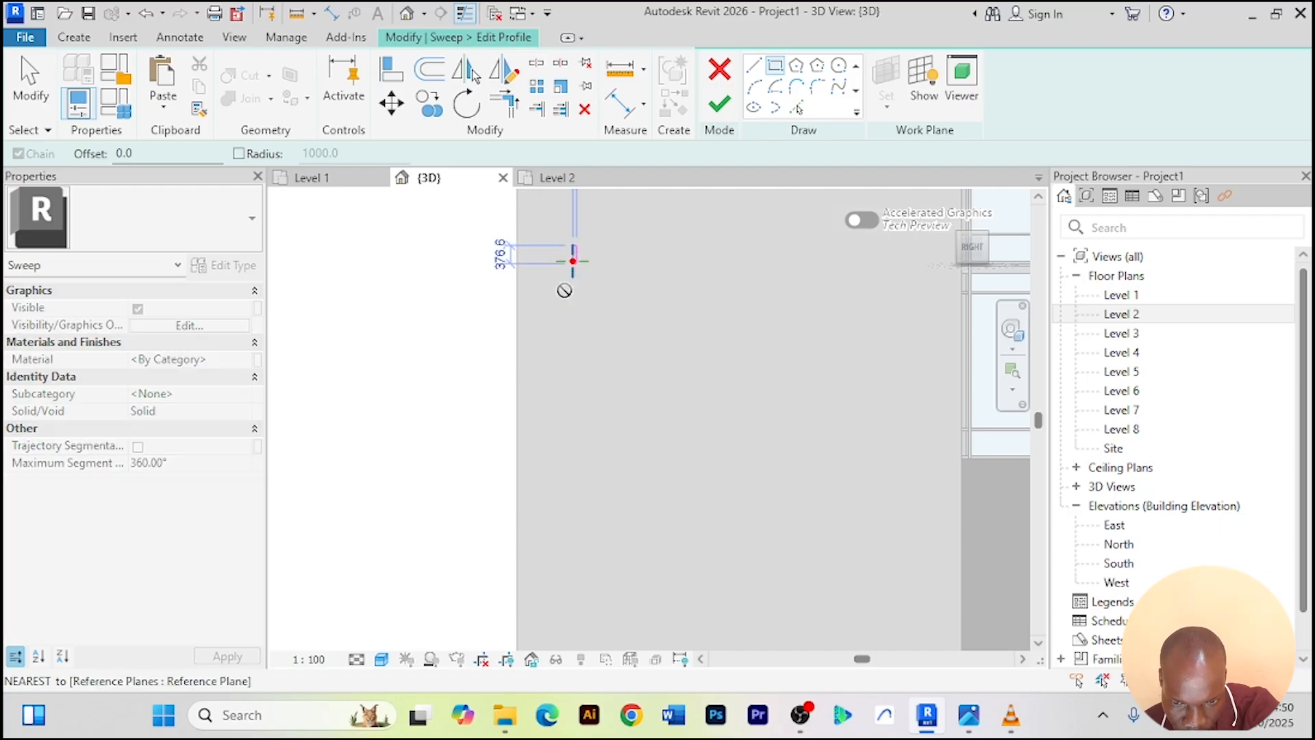
left_click(547, 305)
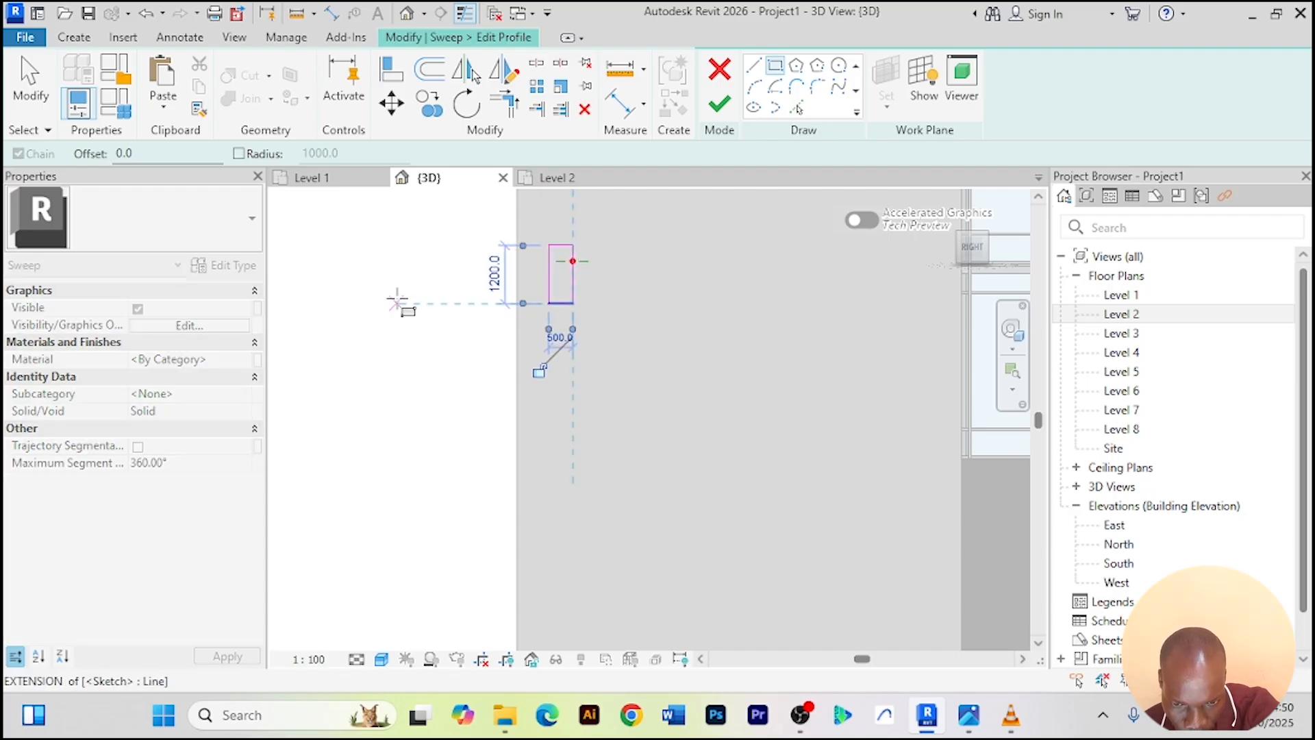
right_click(398, 254)
left_click(415, 262)
right_click(414, 255)
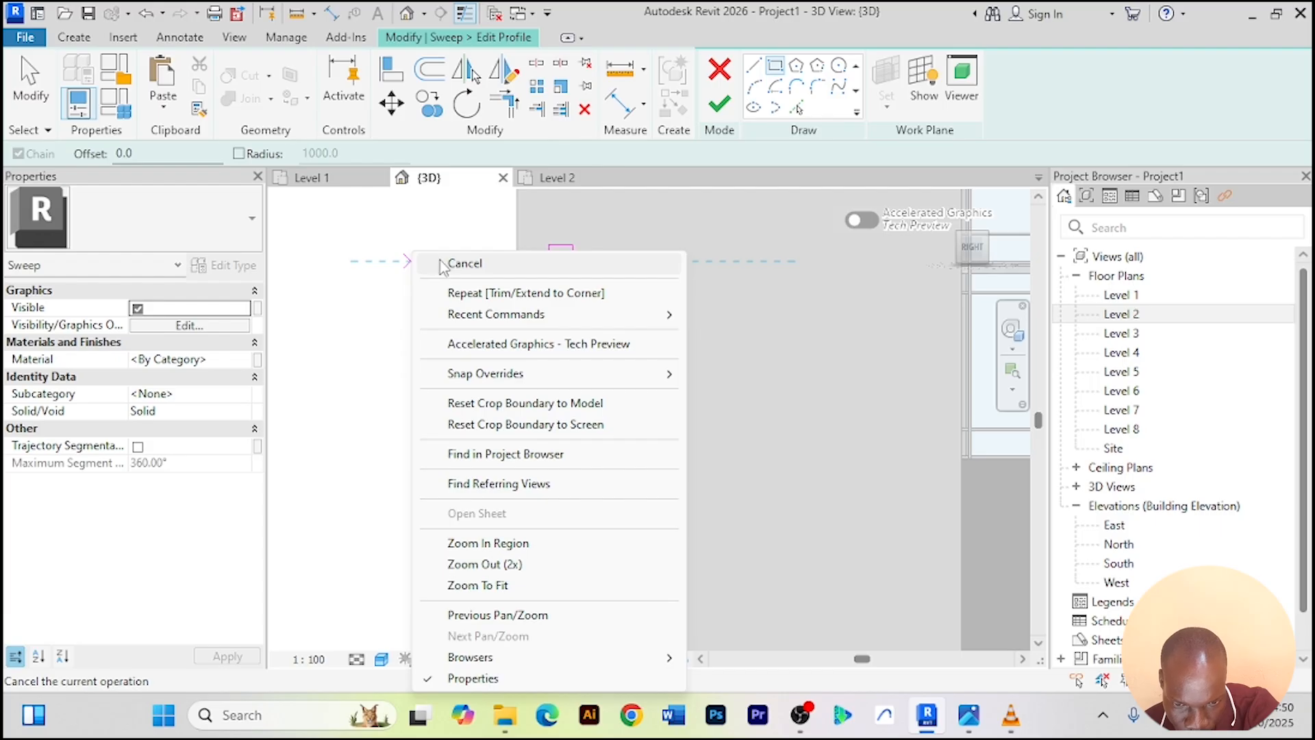
left_click(442, 265)
Set the profile rectangle's width to 1000 mm by moving its left edge
left_click(564, 296)
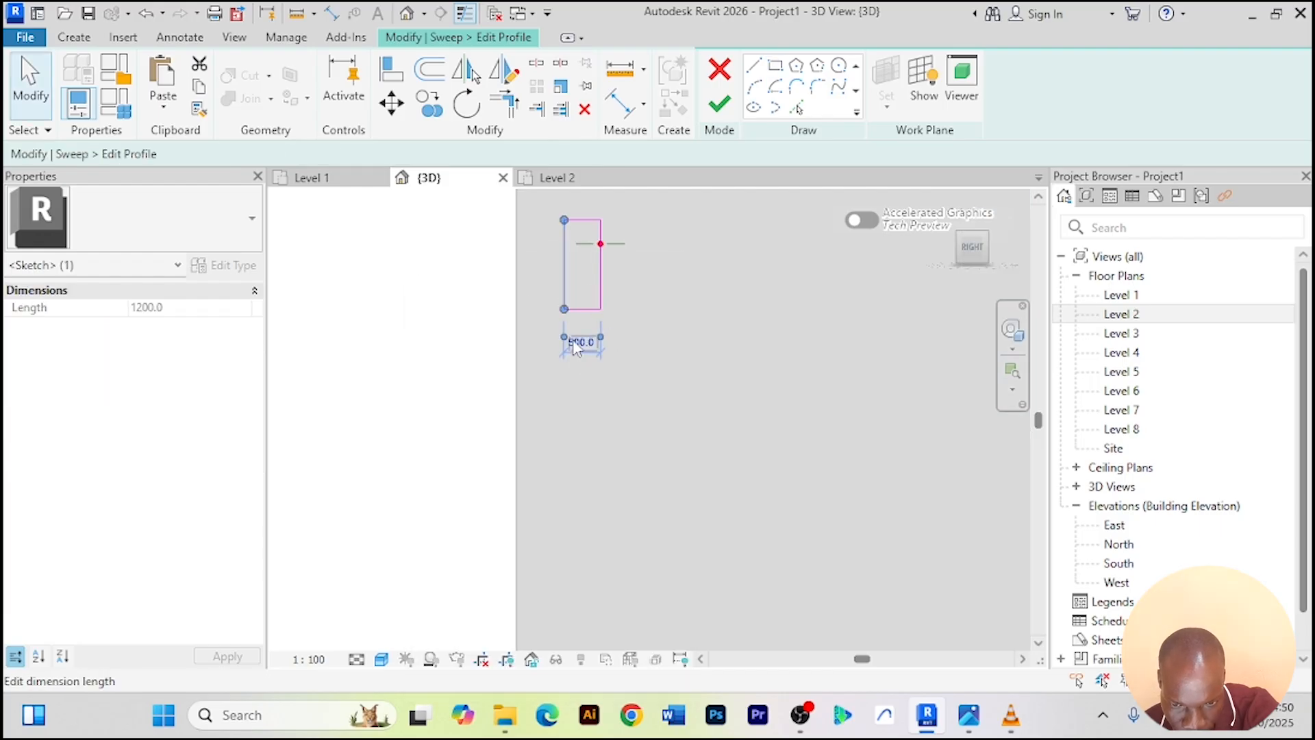
left_click(580, 343)
type("1")
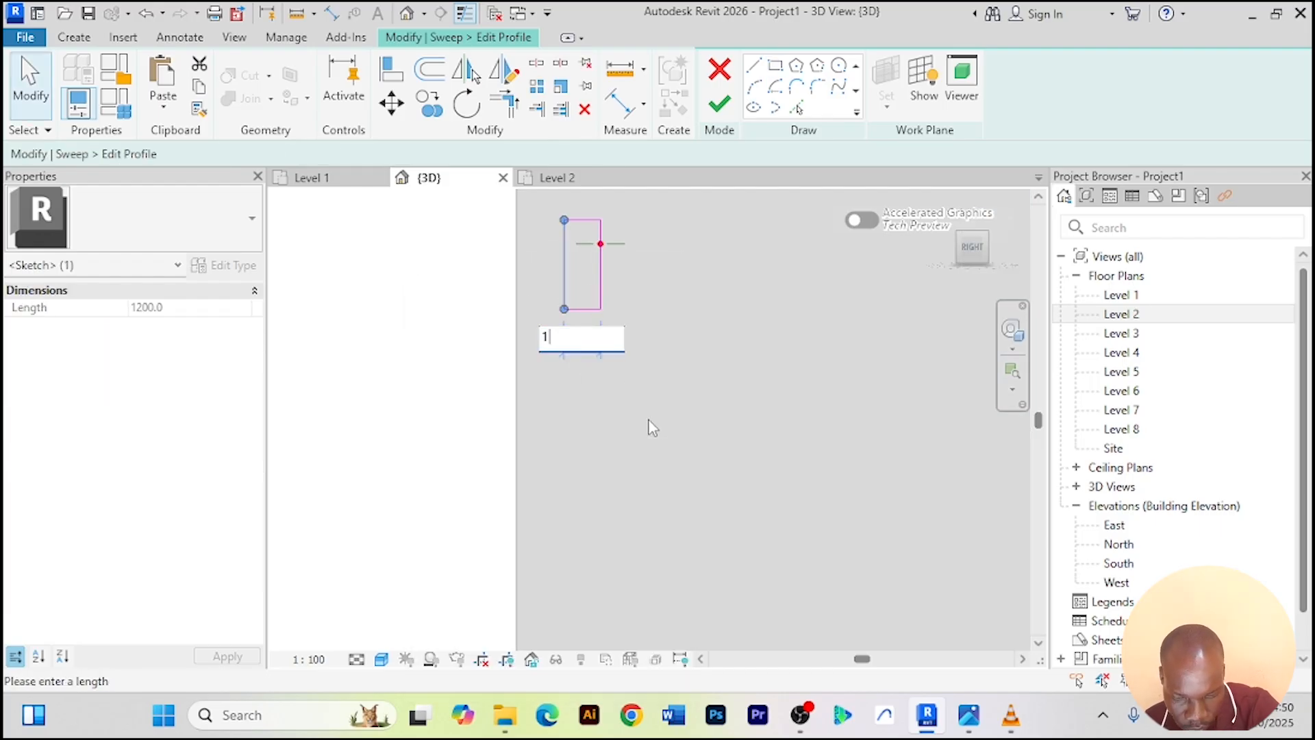
type("000")
key("Return")
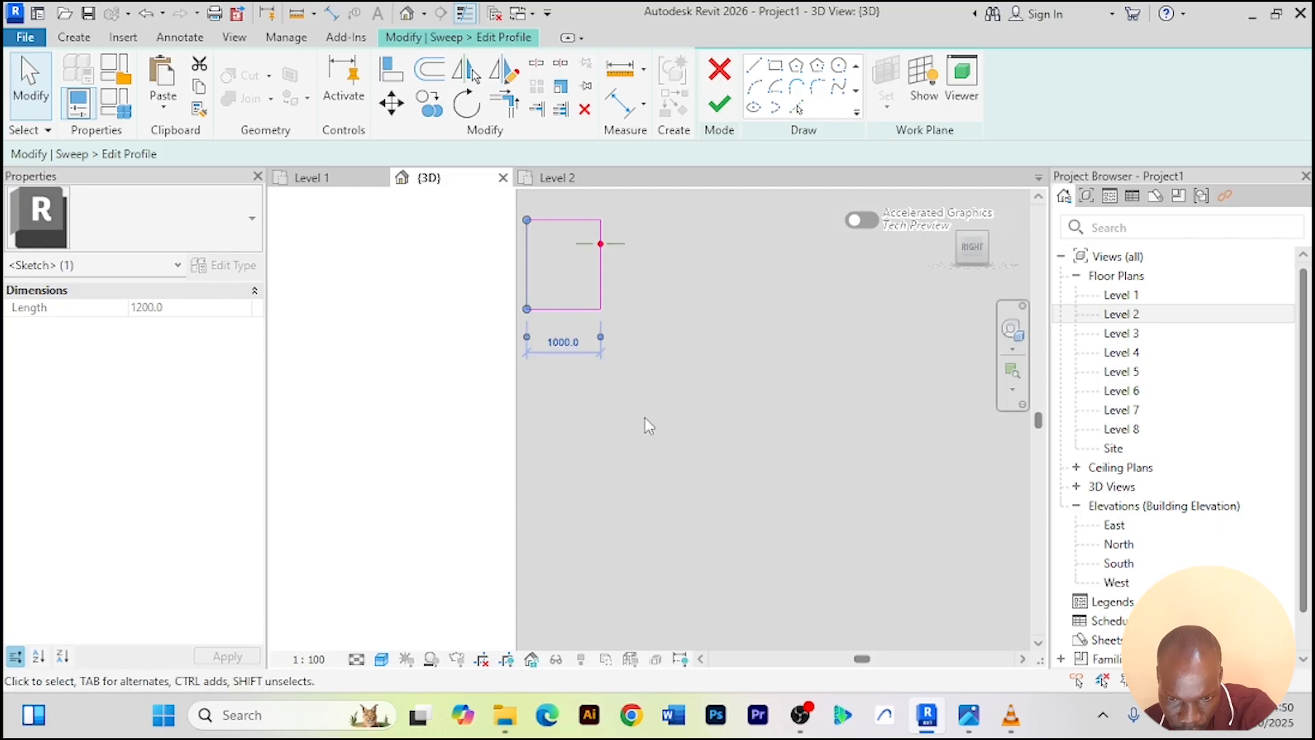
left_click(645, 419)
Nudge the profile rectangle's top edge upward to a height of 1440 mm
left_click(556, 309)
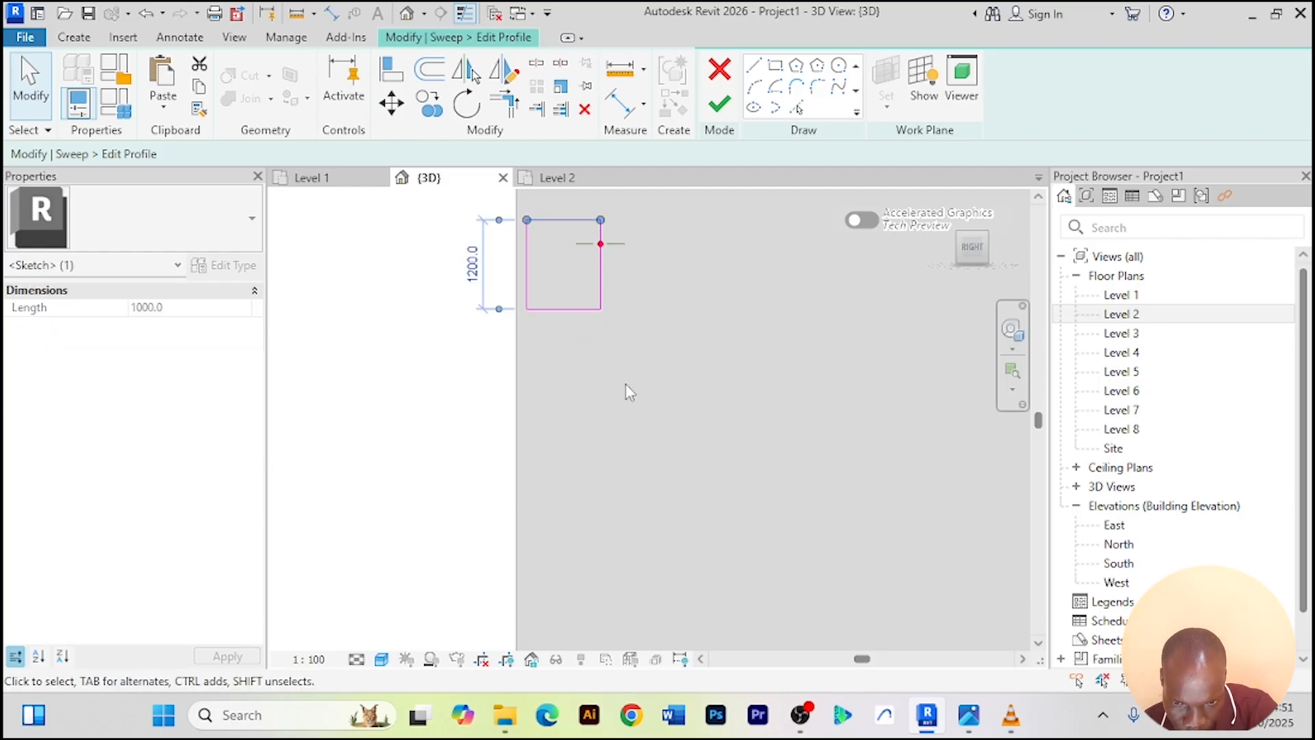
key("Up")
key("Up")
key("Up")
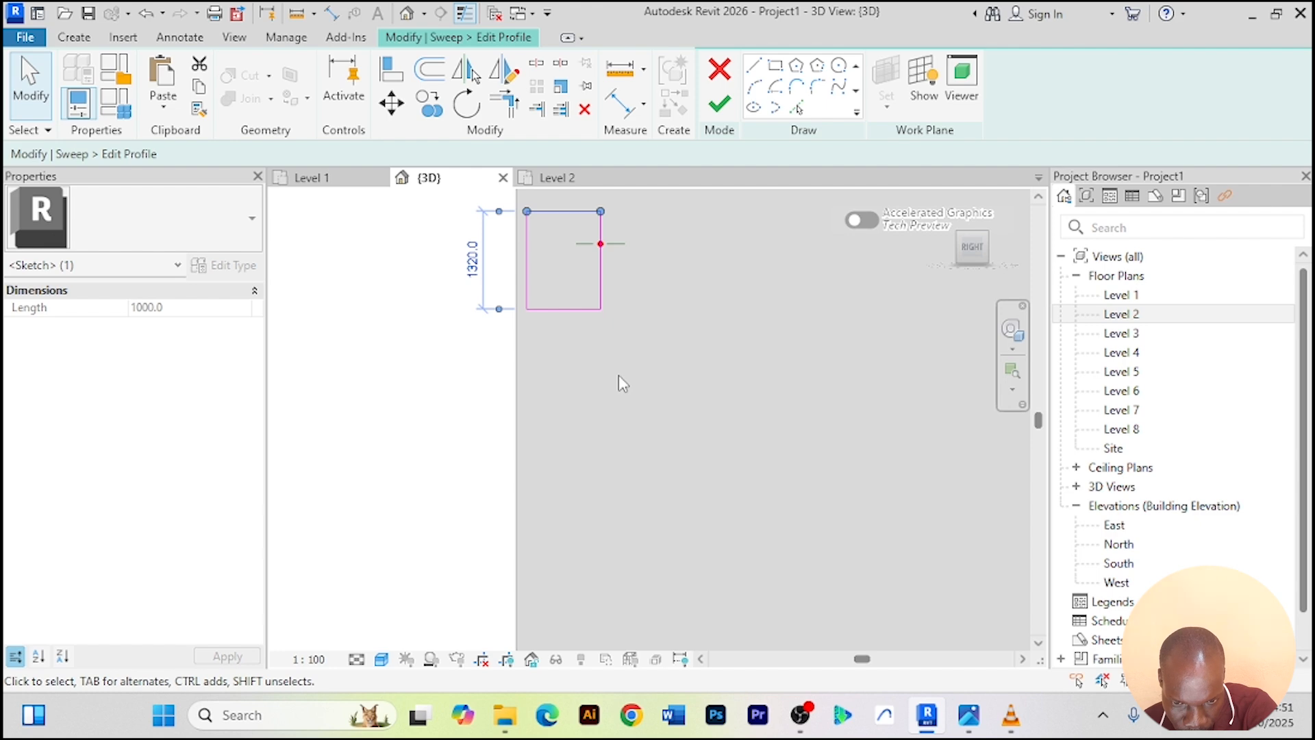
key("Up")
key("Up")
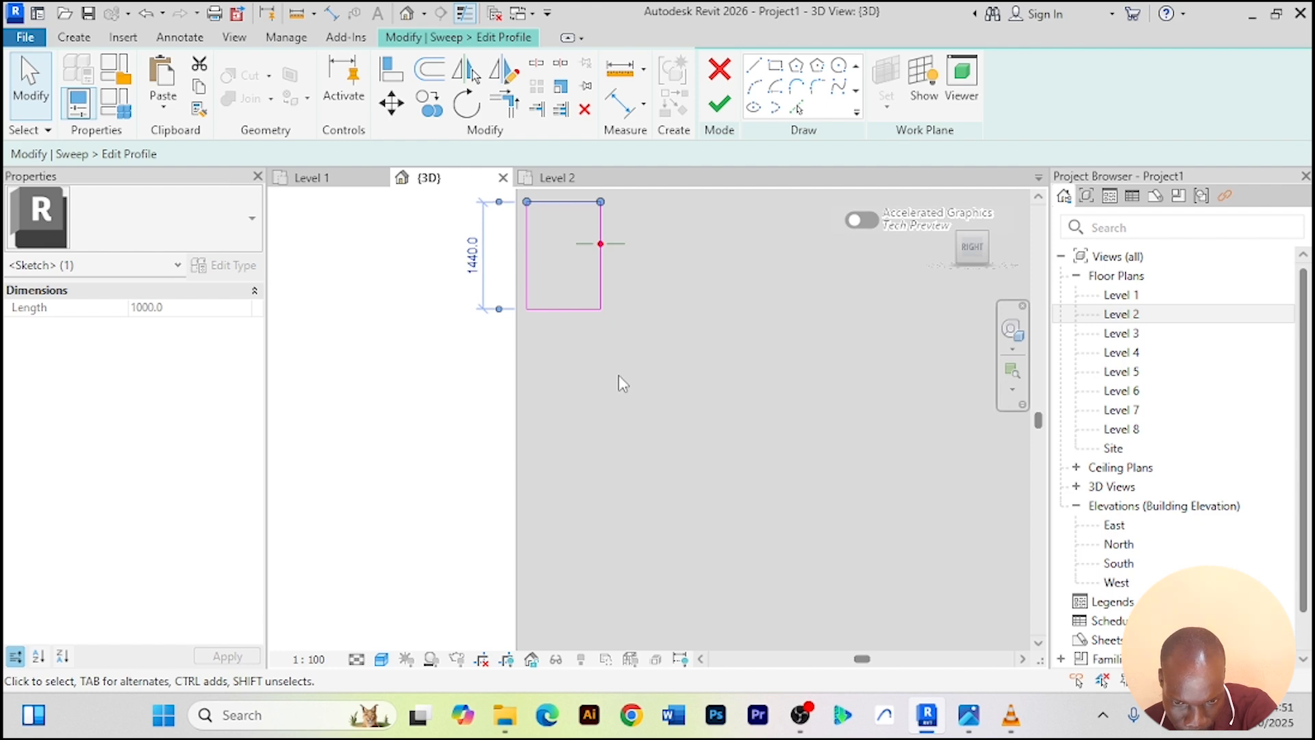
left_click(619, 375)
Finish the profile sketch and complete the sweep
scroll(619, 374, "down", 2)
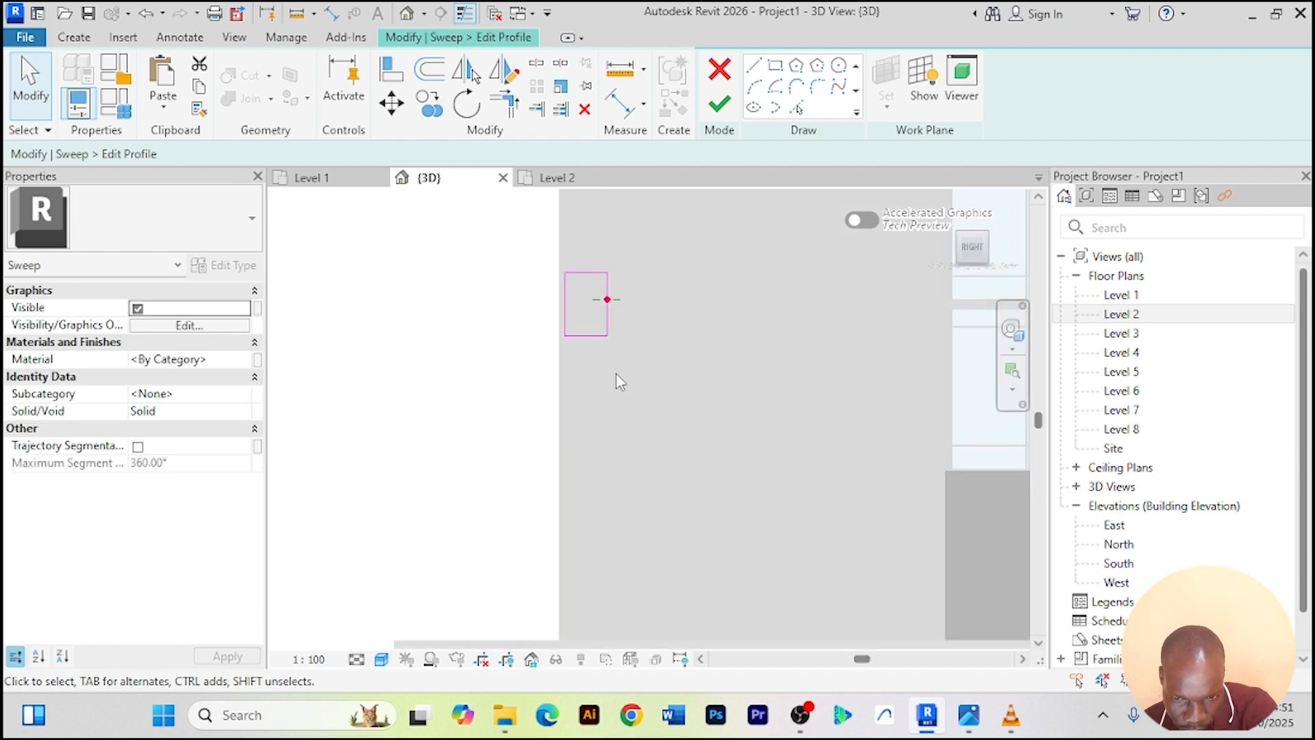
left_click(718, 106)
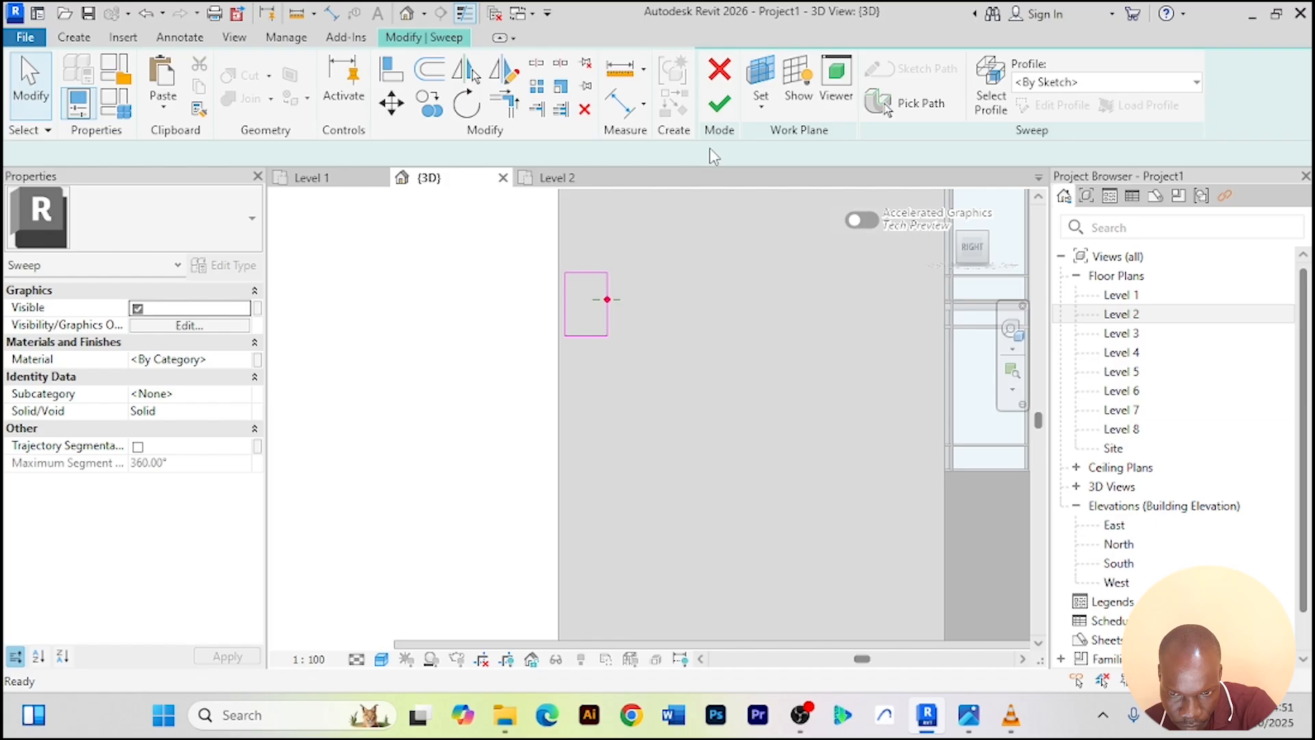
left_click(718, 108)
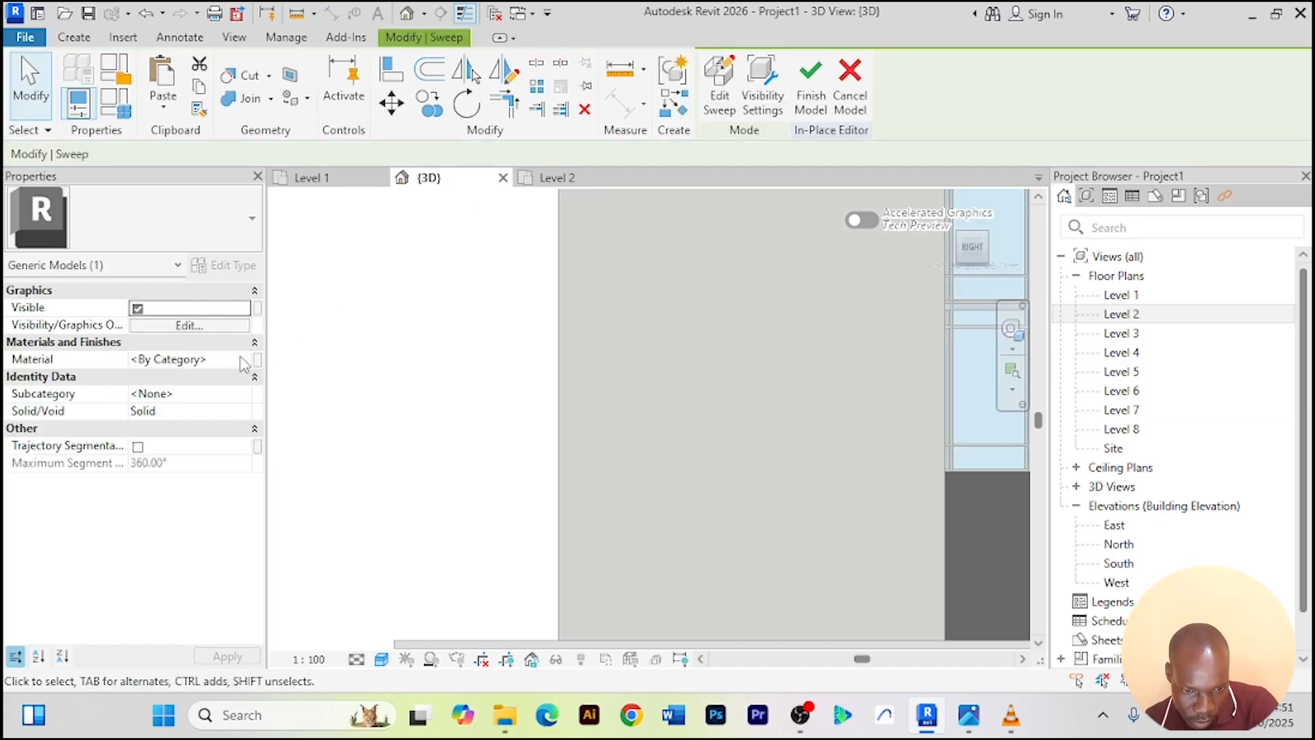
Assign the Clad - White material to the sweep and finish the in-place model
left_click(241, 362)
left_click(247, 359)
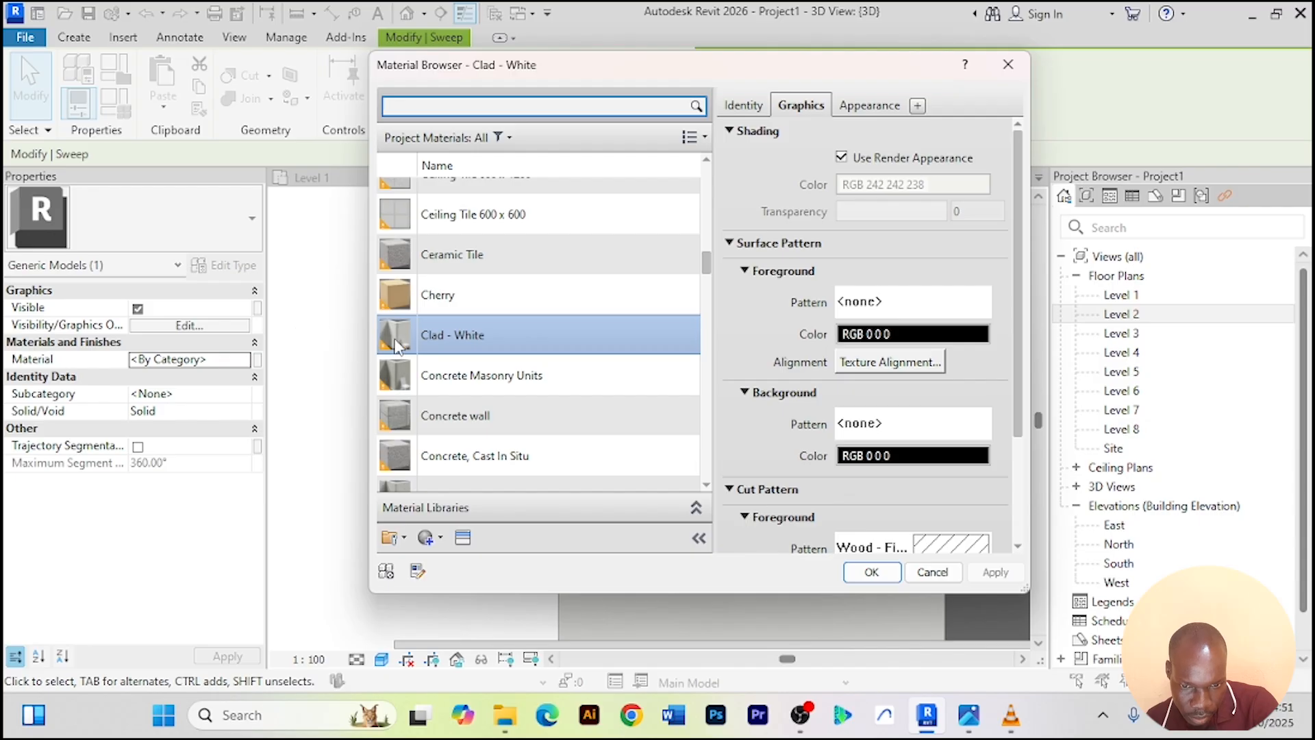
left_click(864, 573)
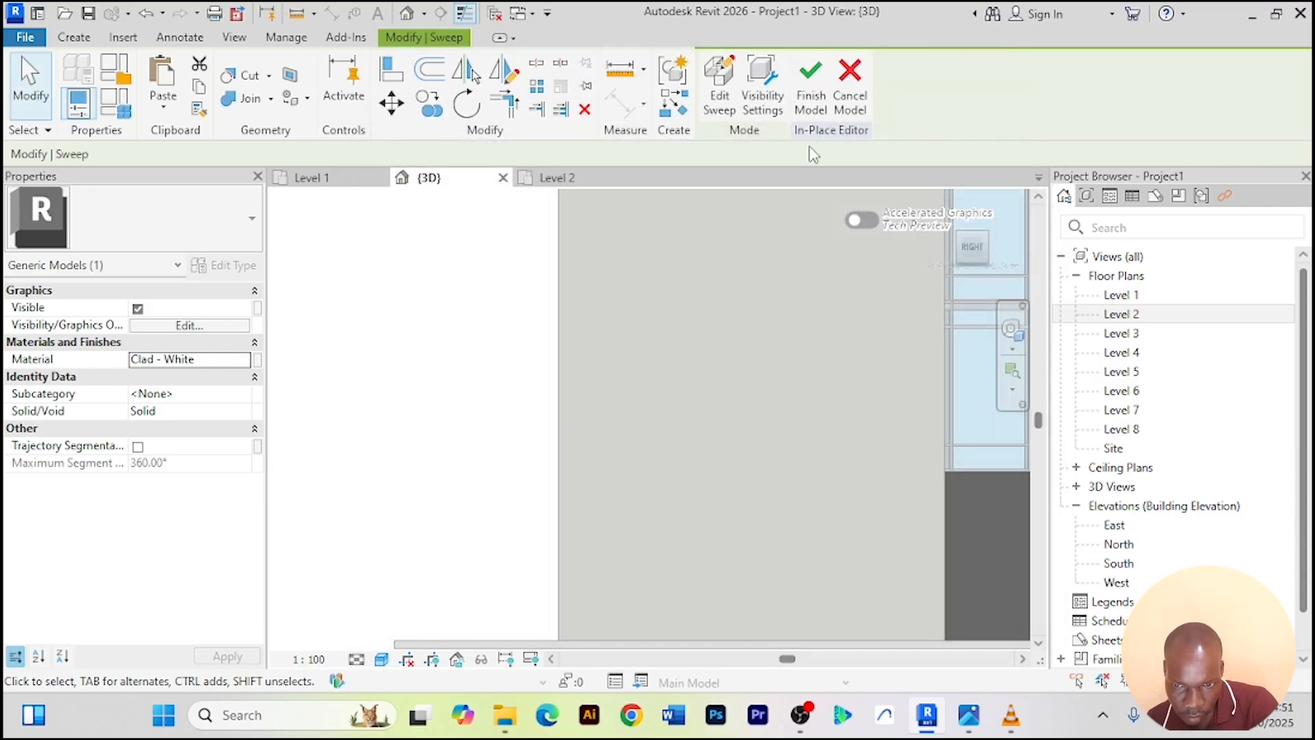
left_click(820, 88)
Reopen the short cladding block on the right-hand front glazing in-place and start editing its sweep
scroll(444, 384, "down", 3)
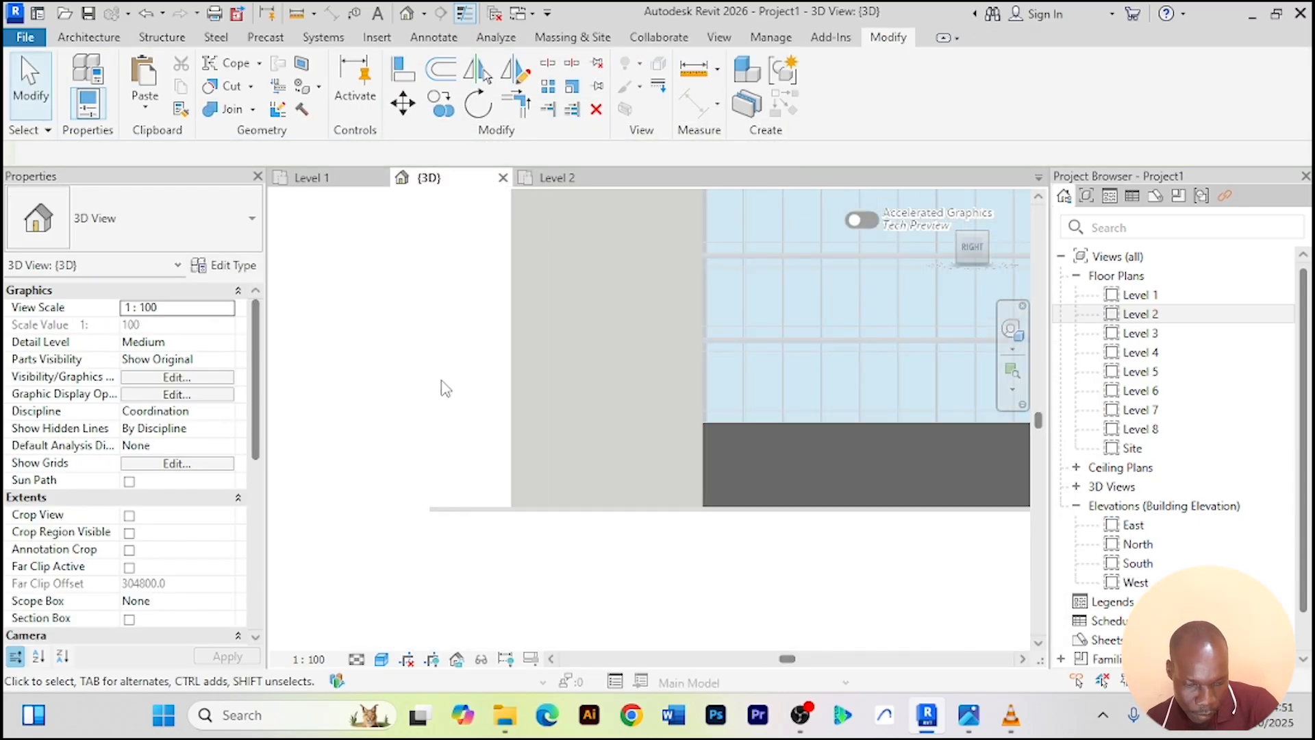
middle_click_drag(389, 423, 632, 420, "shift")
scroll(693, 373, "up", 8)
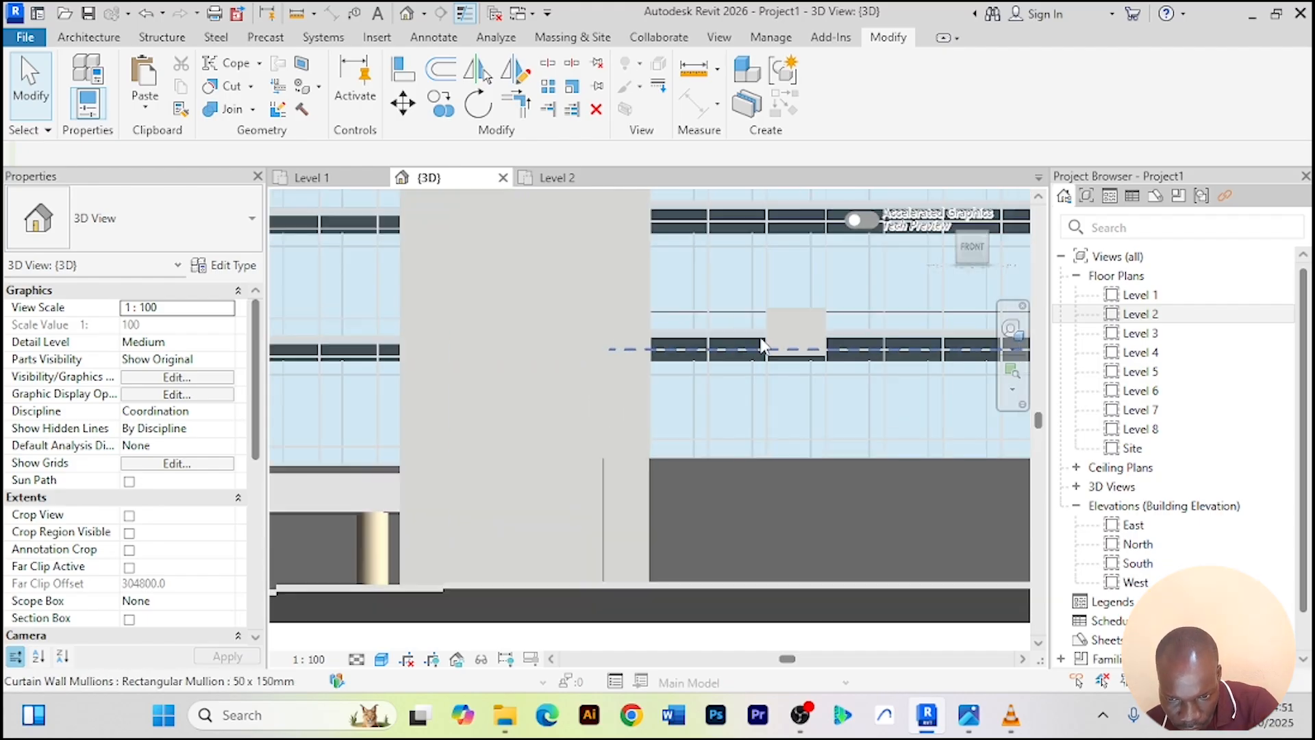
scroll(819, 334, "down", 5)
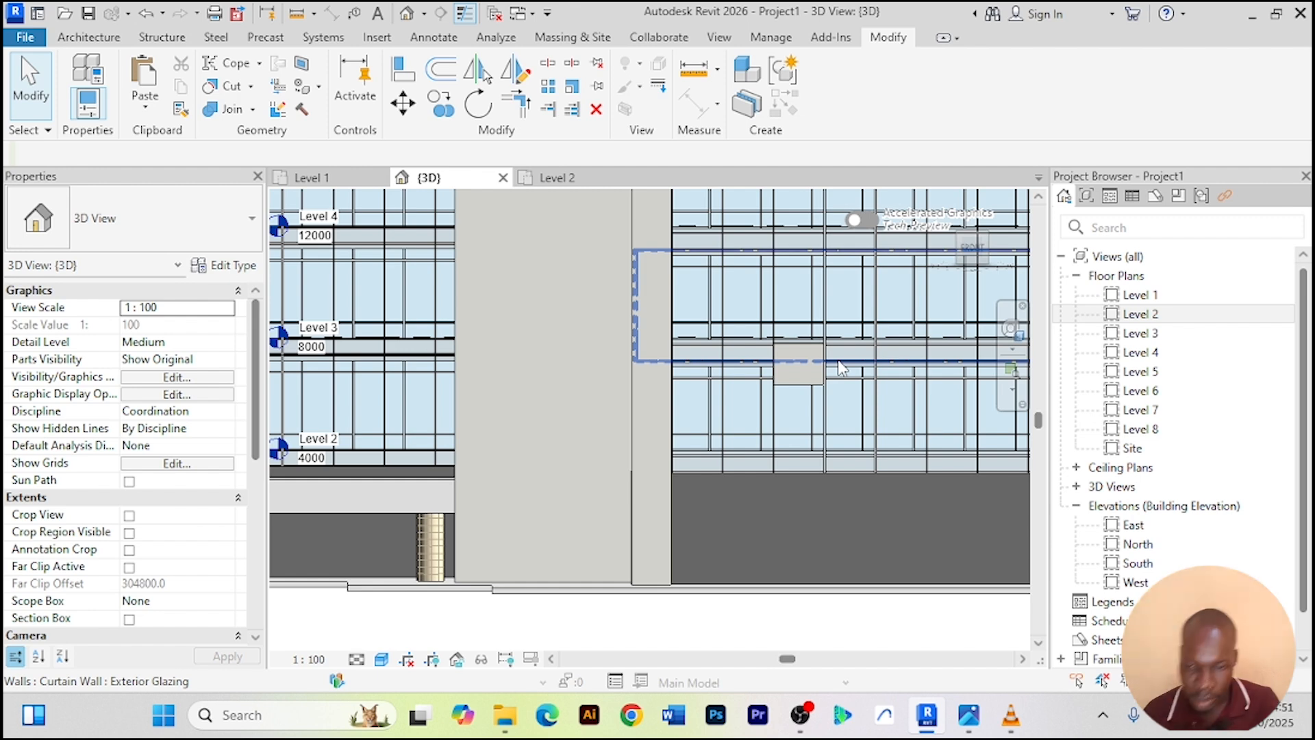
scroll(787, 373, "down", 1)
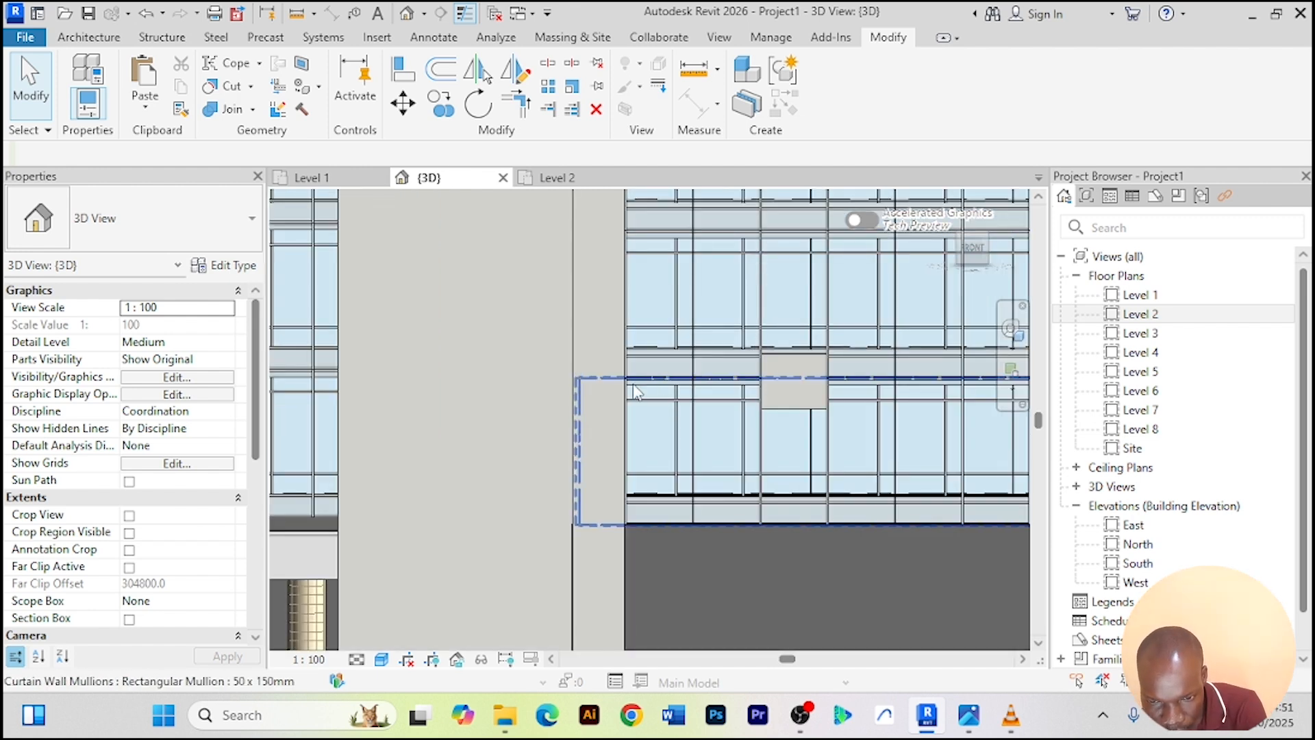
scroll(829, 379, "up", 3)
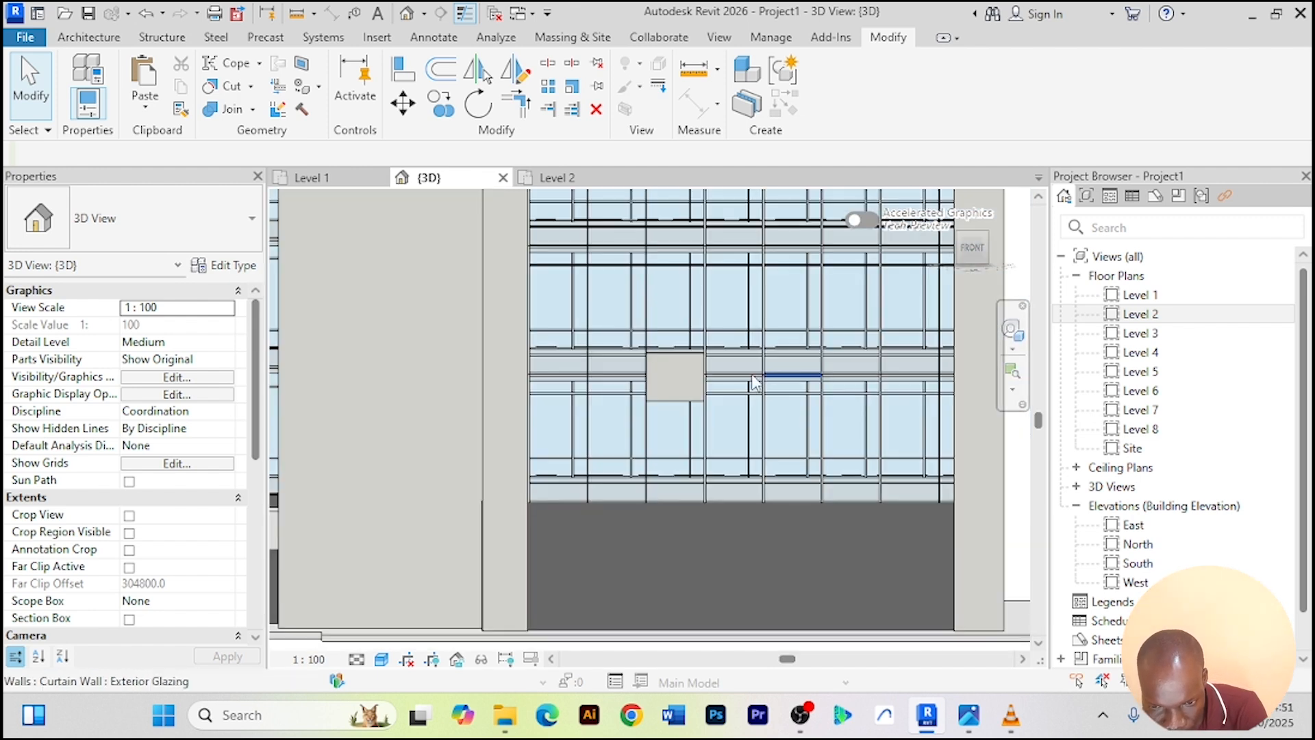
left_click(650, 351)
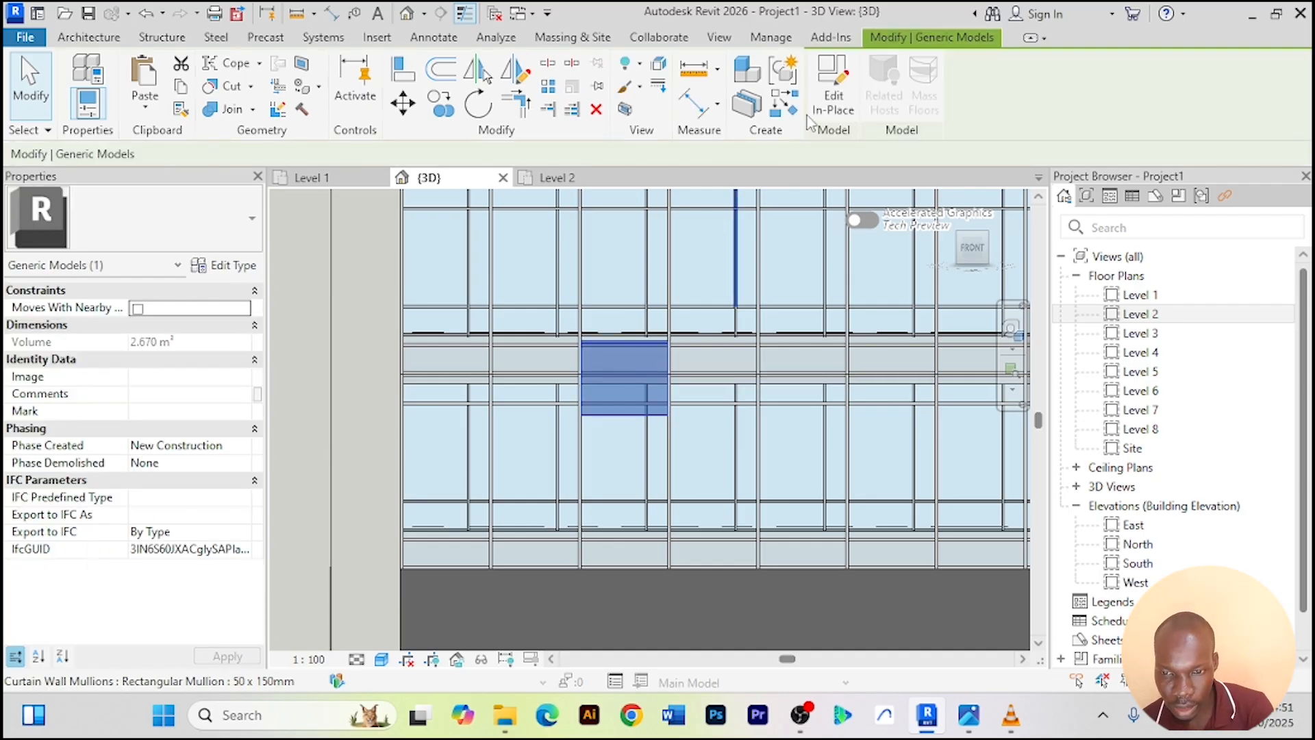
left_click(831, 86)
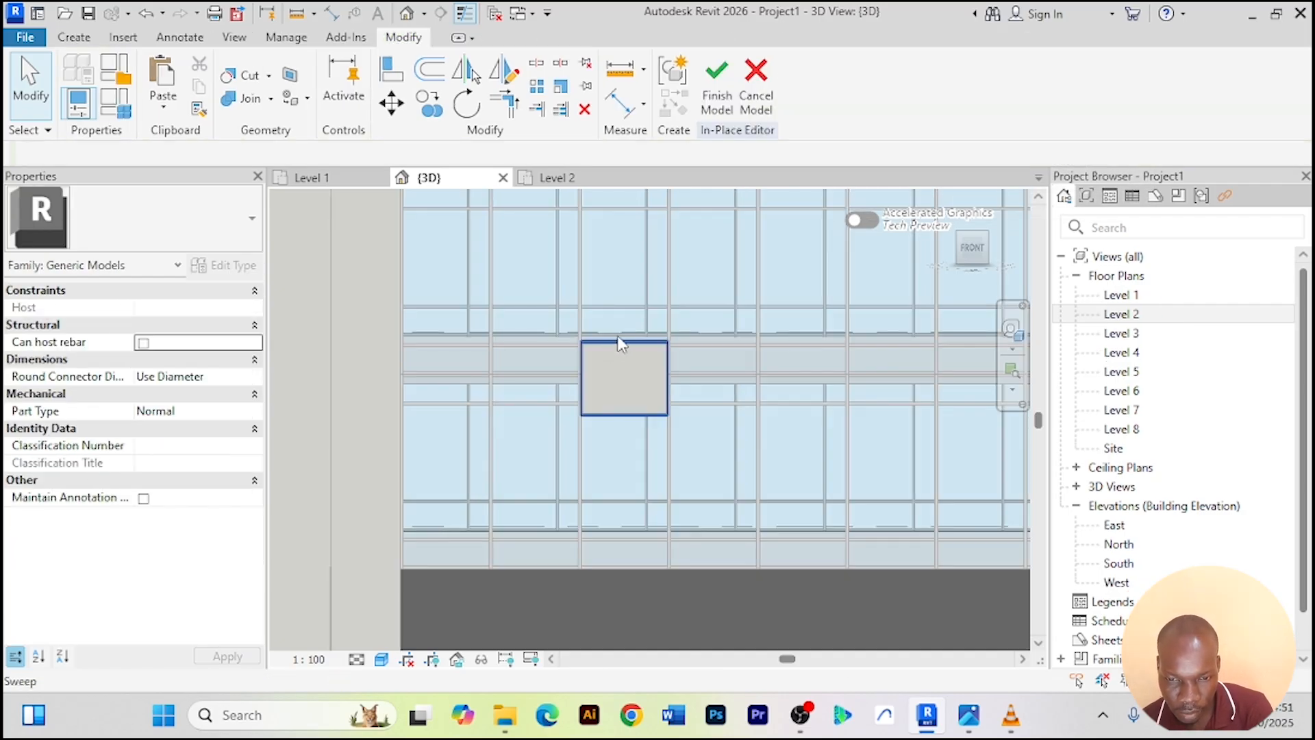
left_click(620, 343)
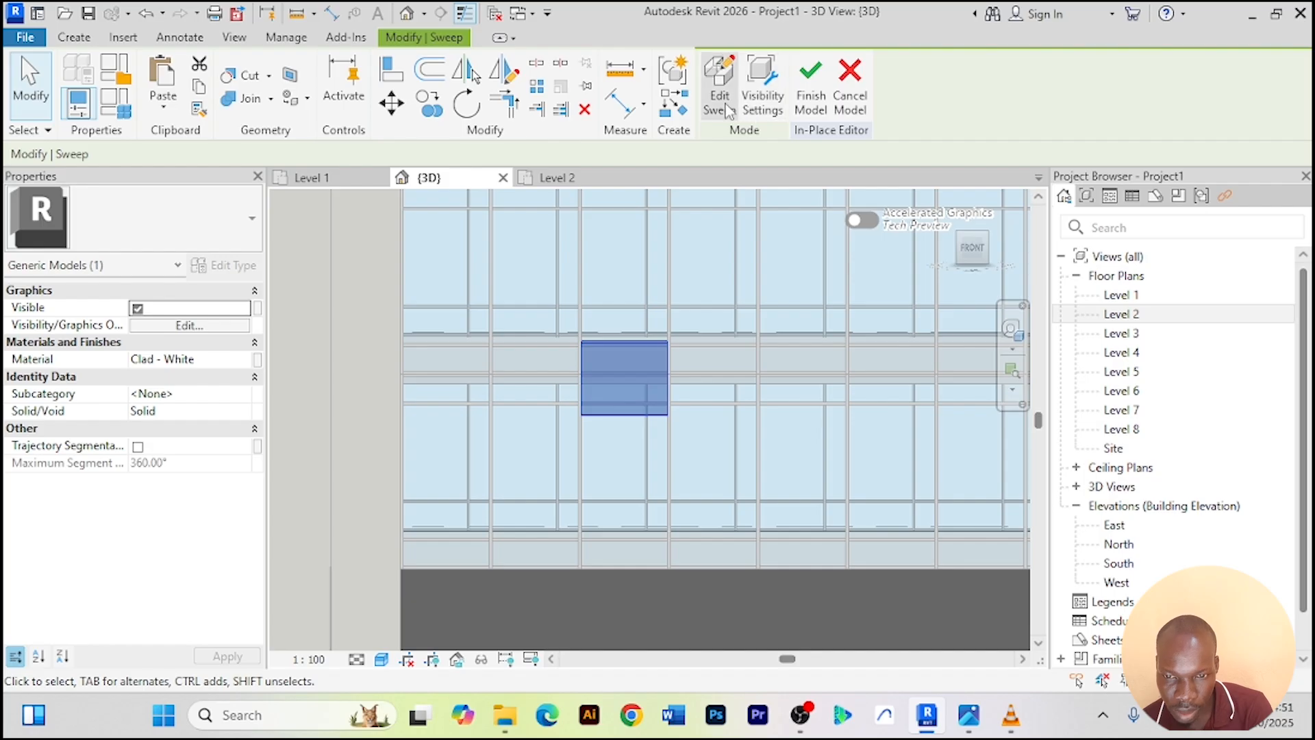
left_click(720, 103)
Extend the sweep path by picking the horizontal mullion's 3D edges in every bay across the right-hand glazing
scroll(638, 393, "up", 3)
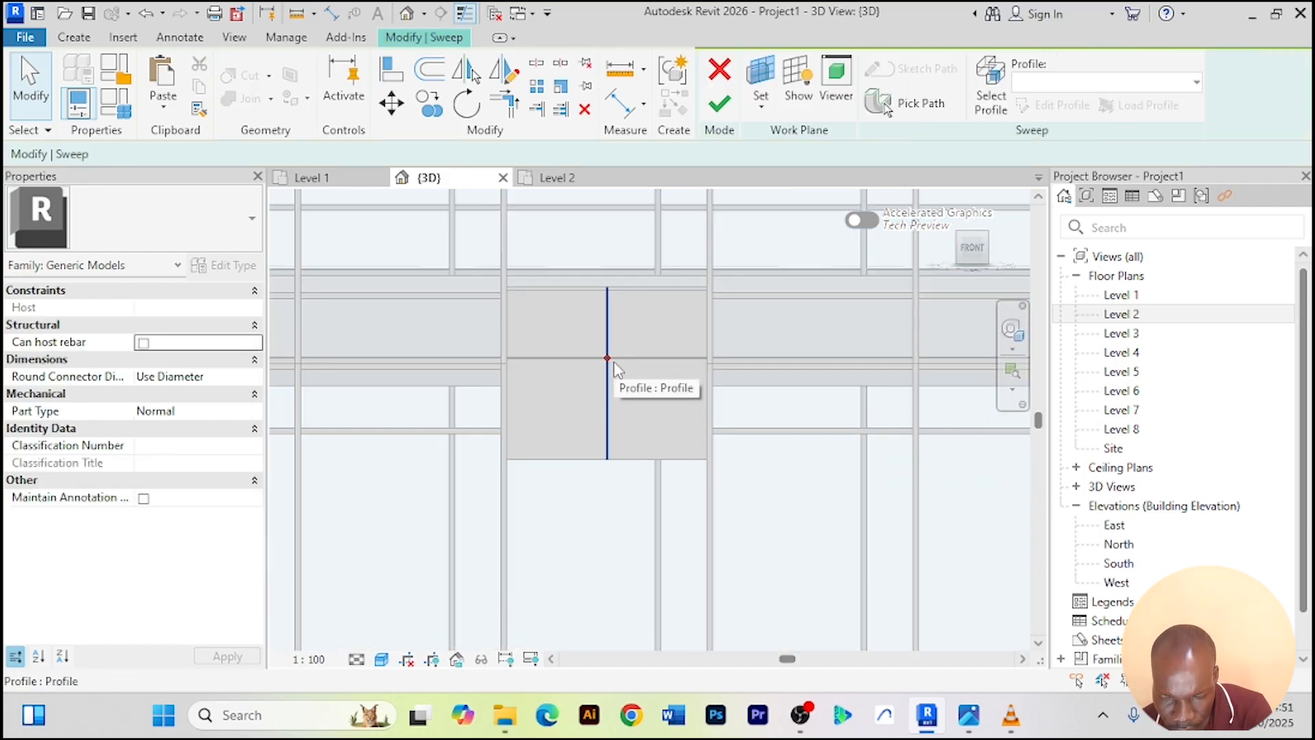
left_click(921, 103)
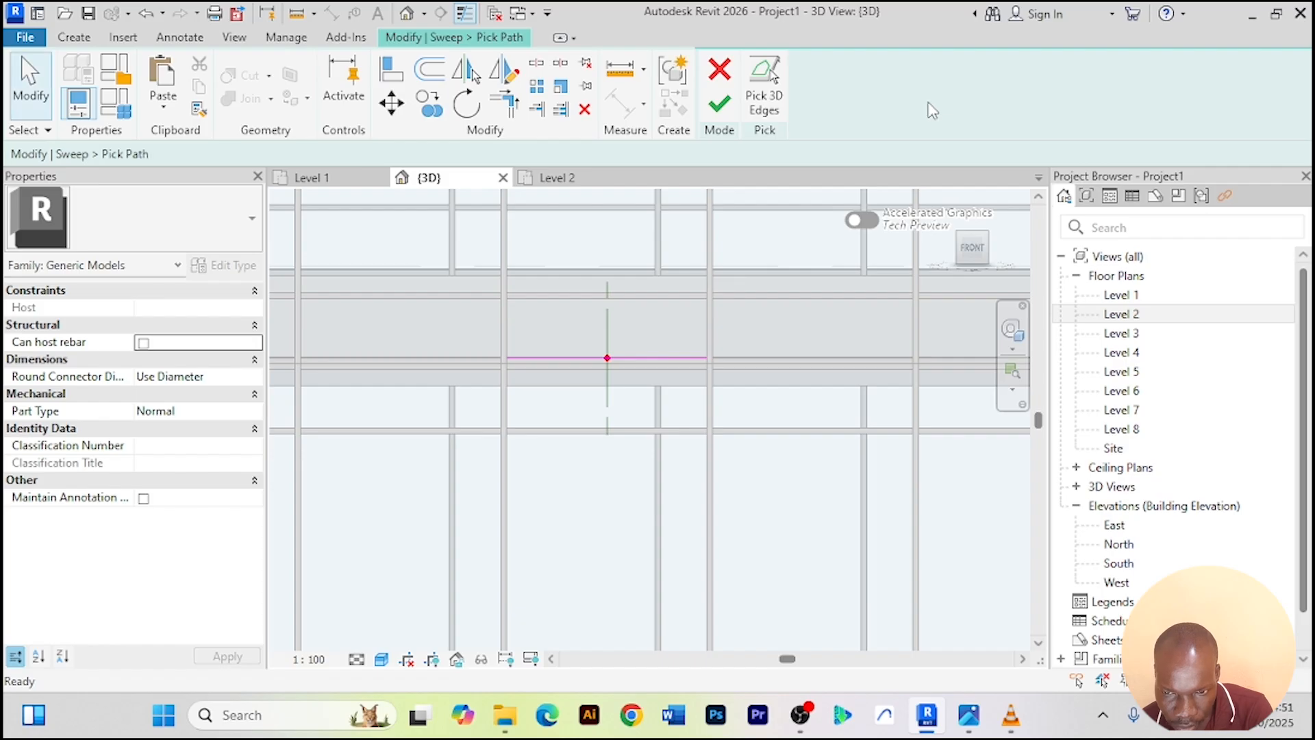
left_click(766, 95)
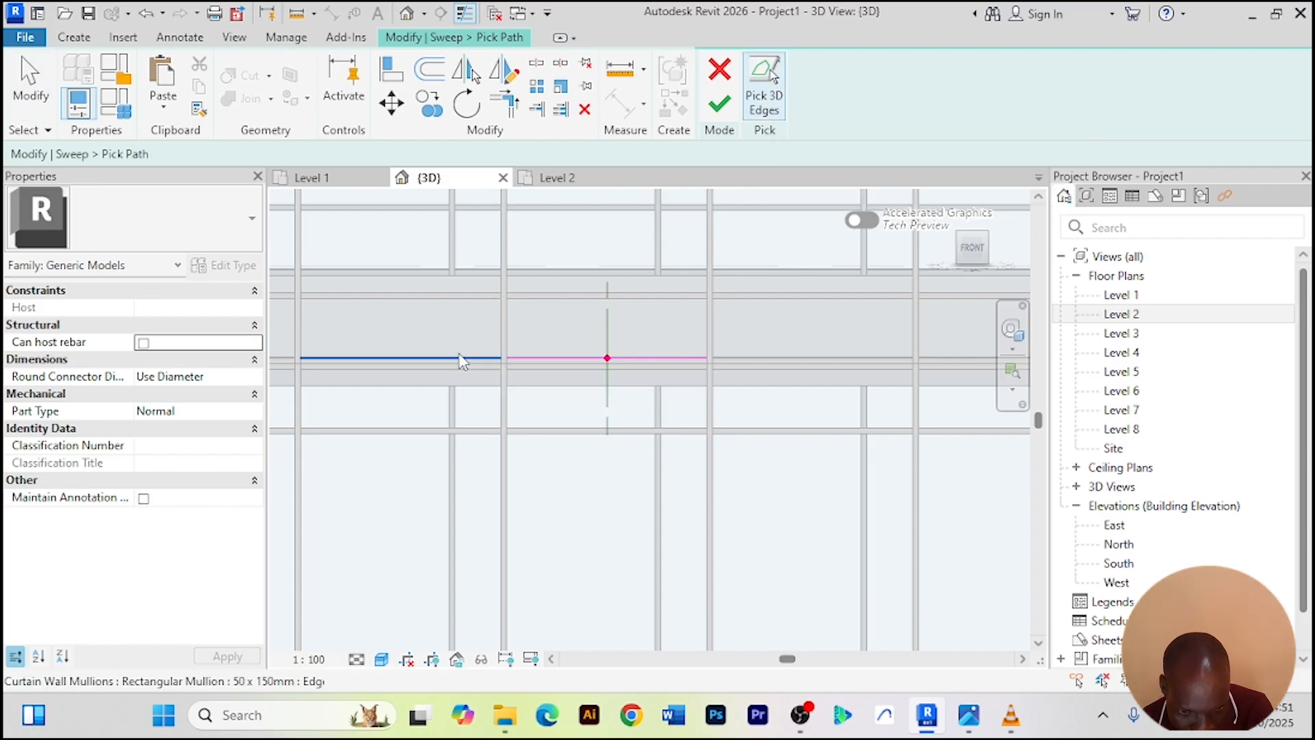
scroll(347, 370, "down", 3)
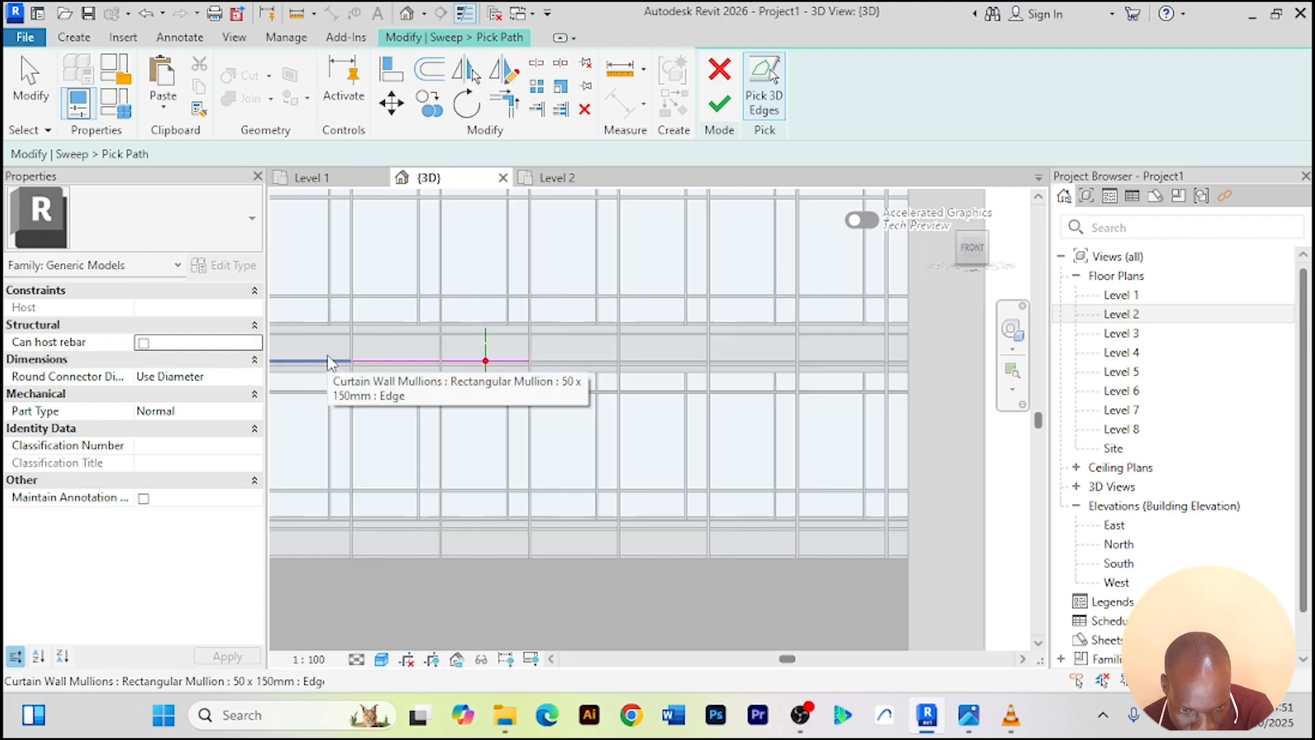
scroll(441, 339, "down", 2)
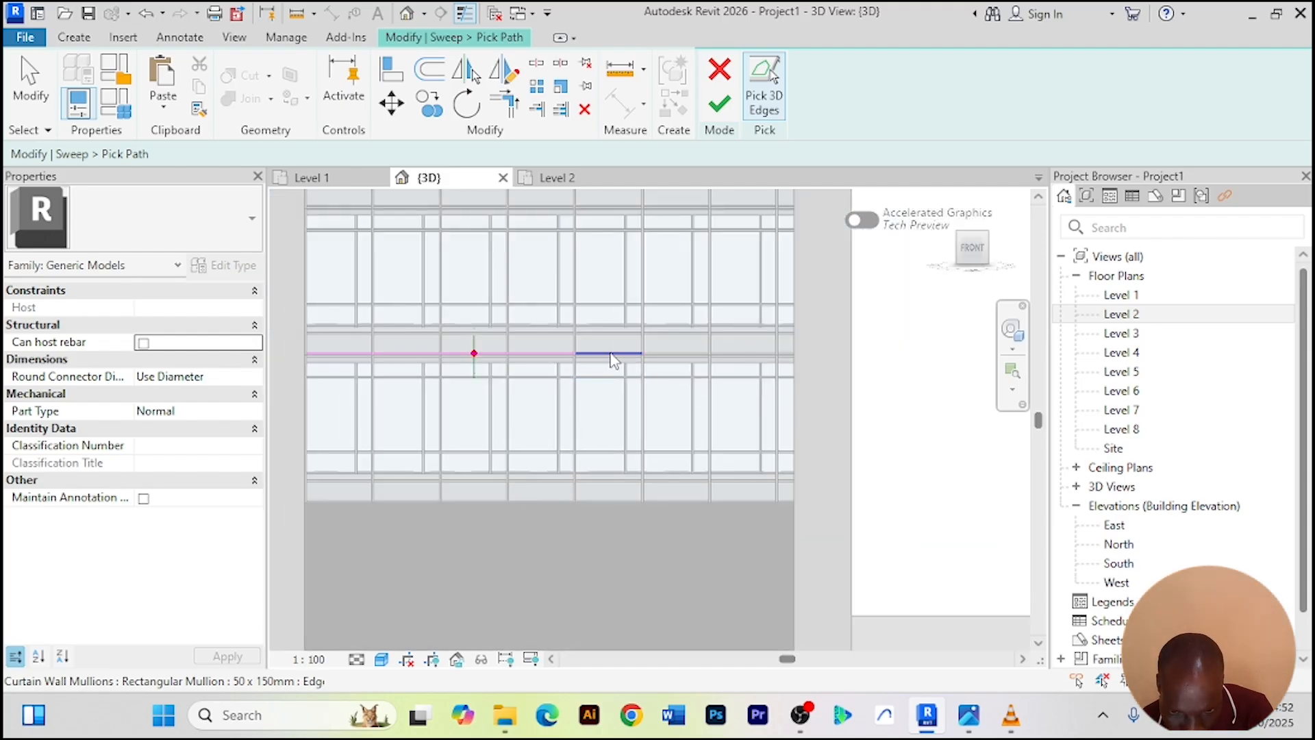
left_click(694, 351)
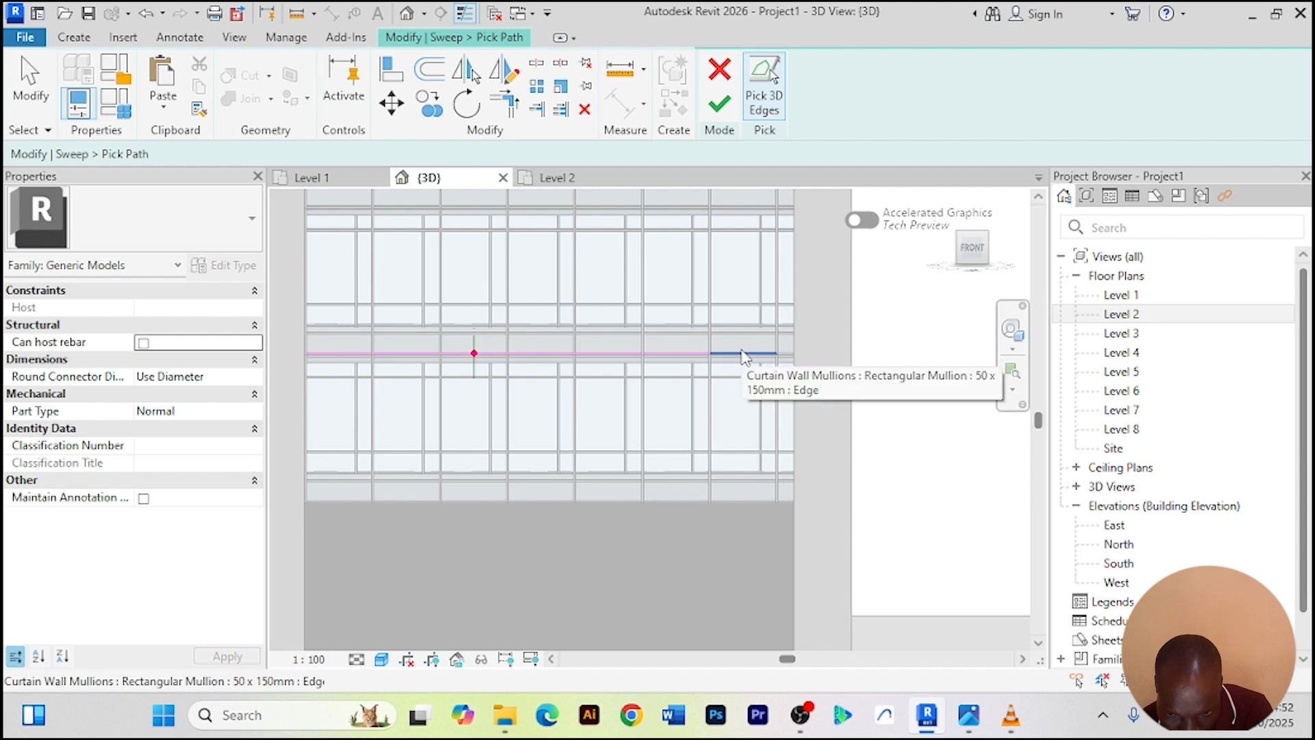
left_click(746, 355)
scroll(781, 363, "up", 2)
scroll(800, 329, "up", 2)
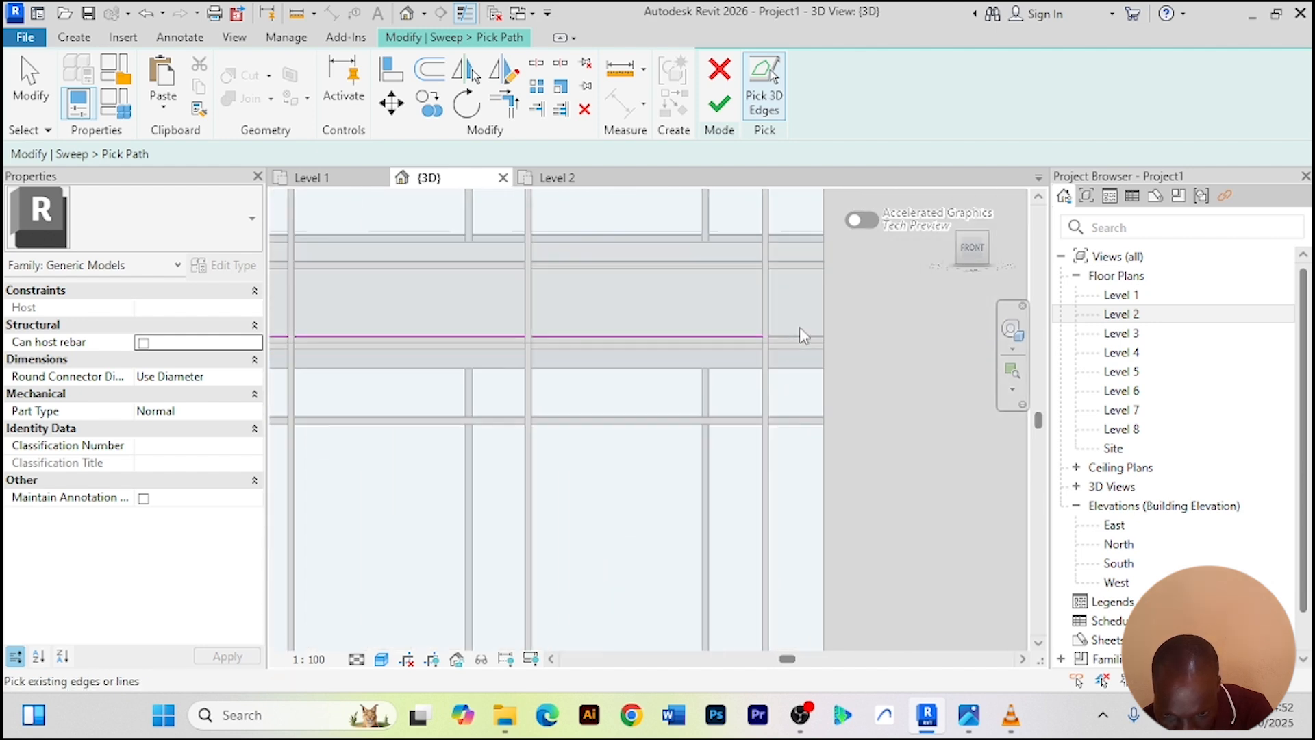
scroll(774, 344, "up", 4)
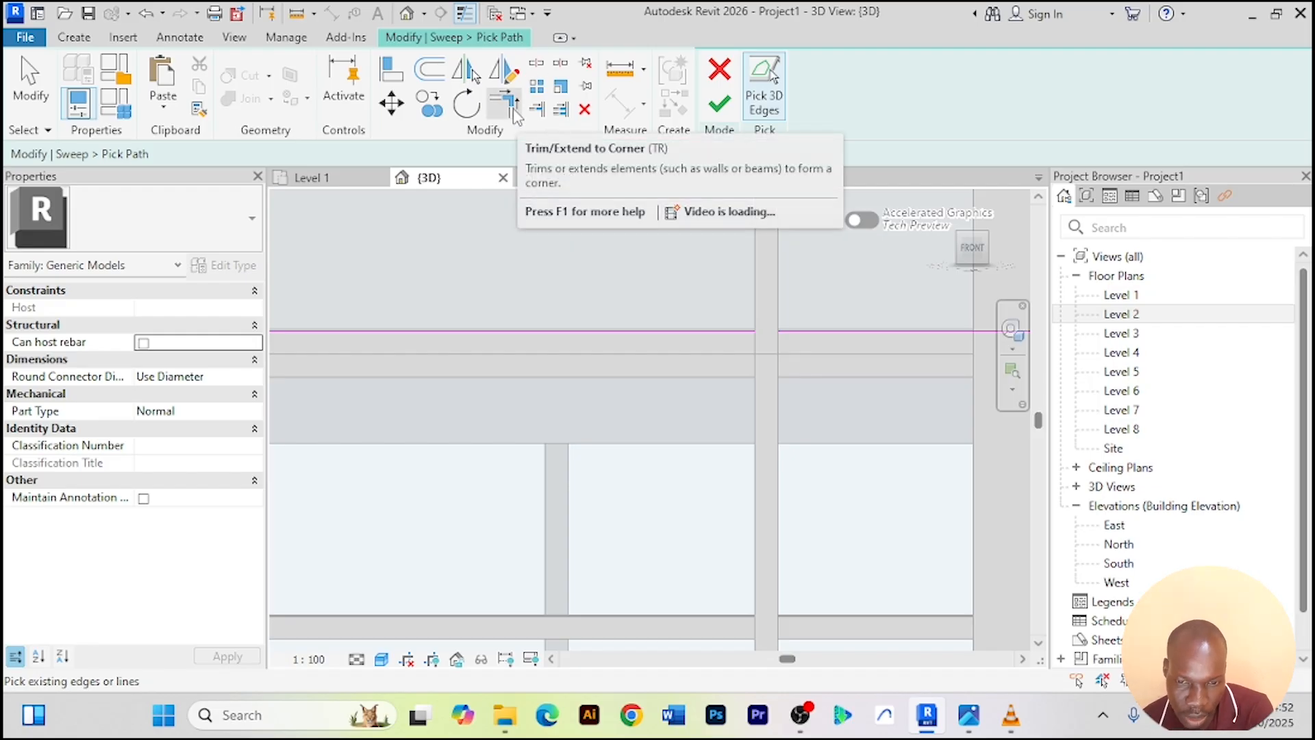
Join the path segments between the glazing's right end and the profile point with Trim/Extend to Corner
left_click(514, 113)
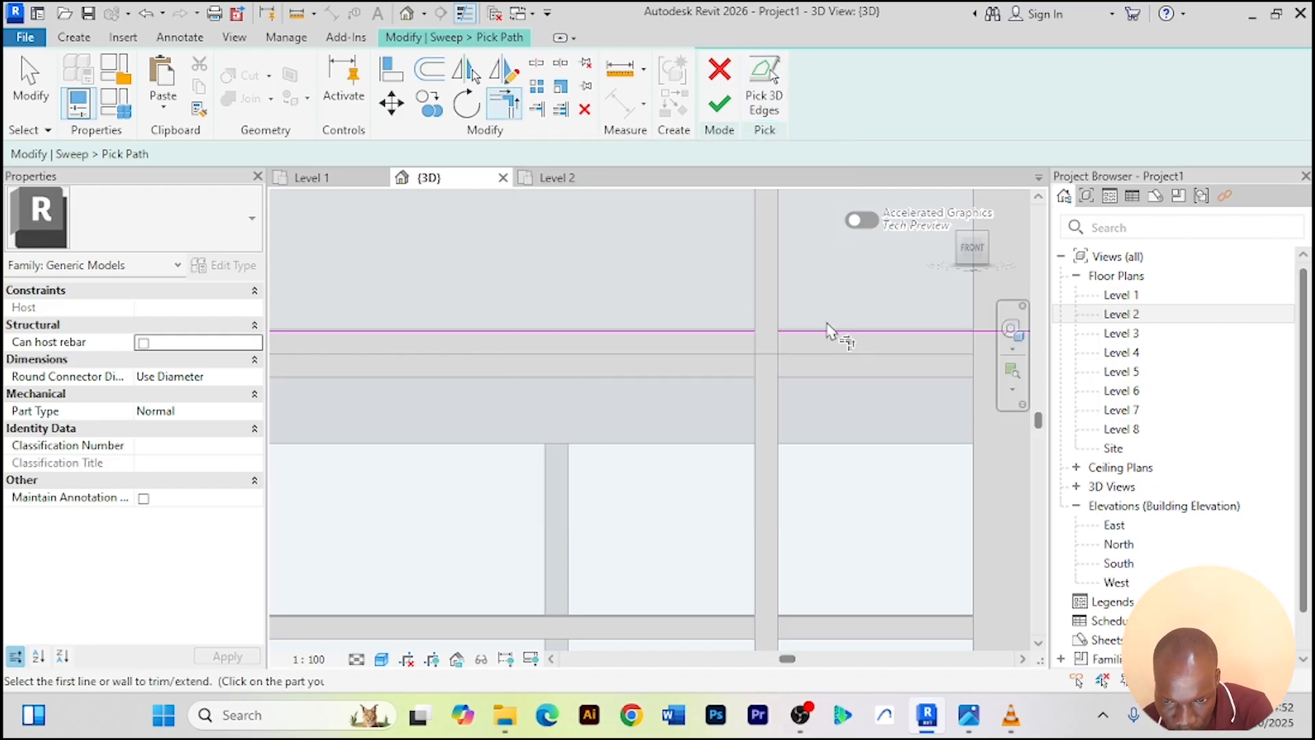
scroll(731, 333, "down", 3)
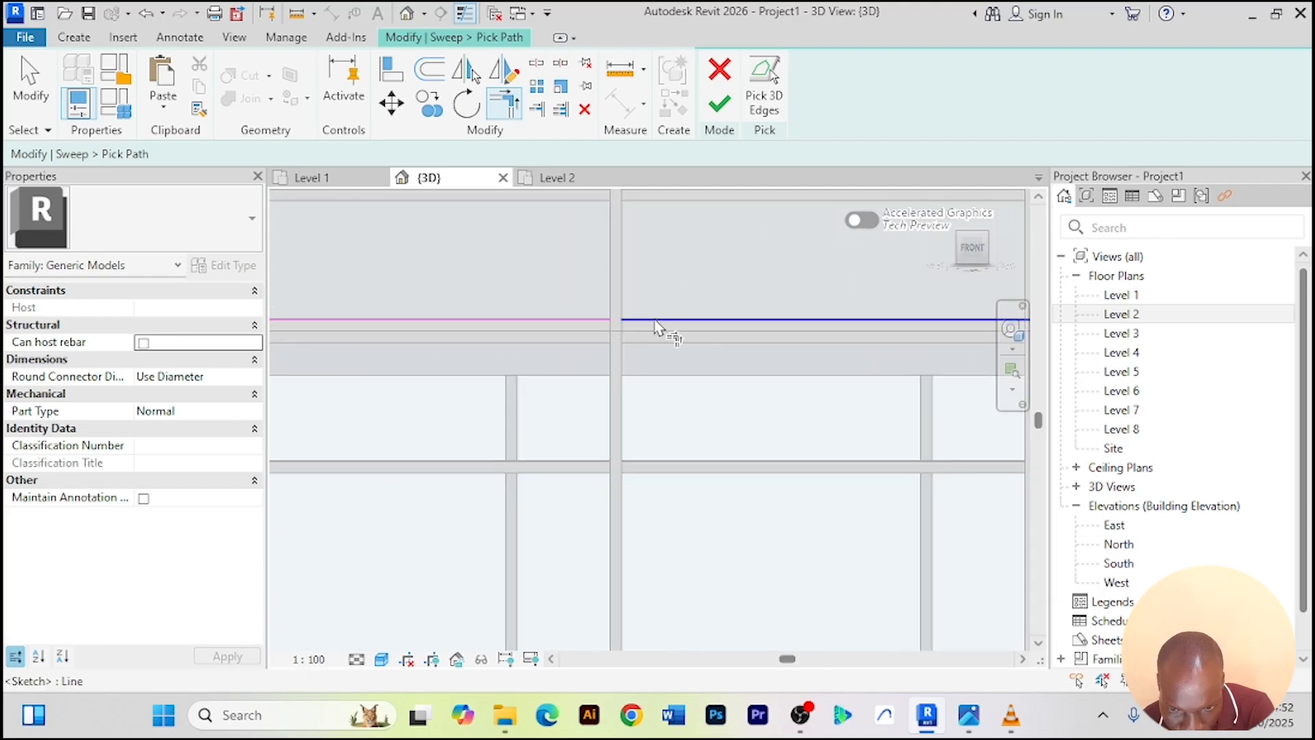
scroll(488, 254, "down", 2)
scroll(724, 317, "up", 4)
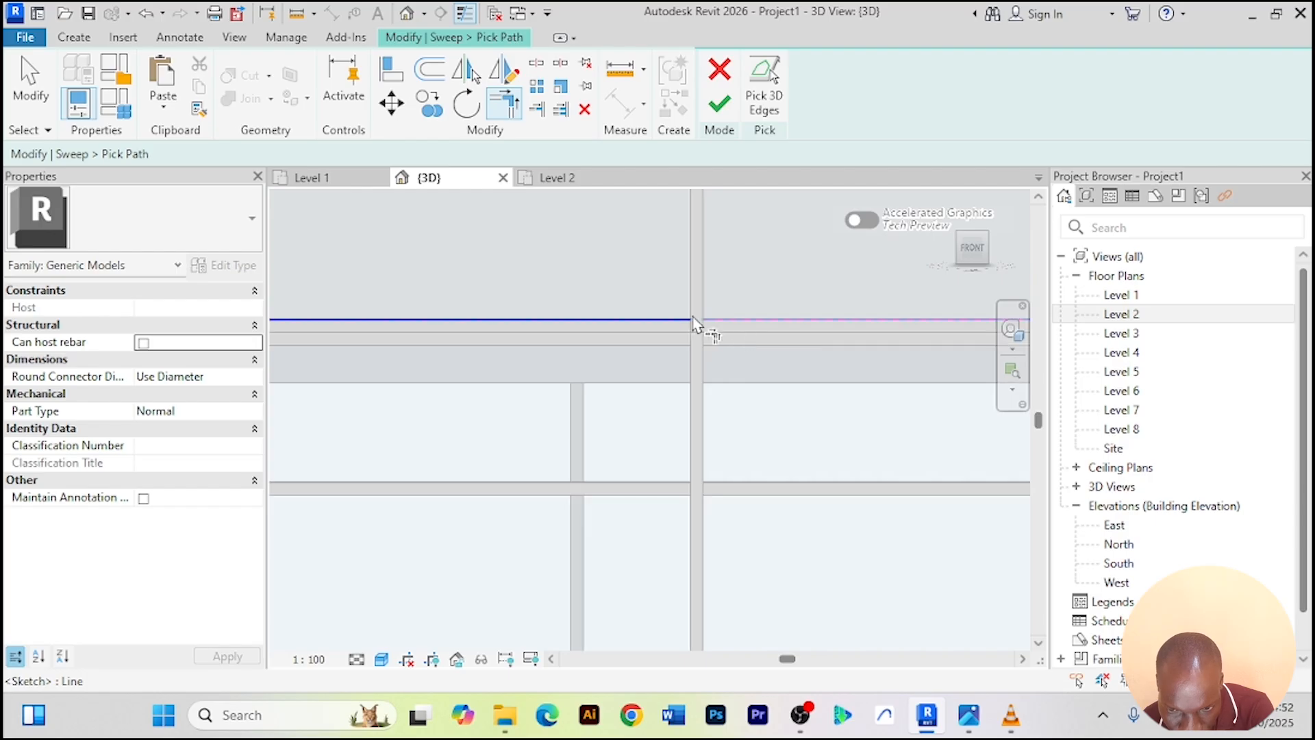
scroll(674, 329, "down", 3)
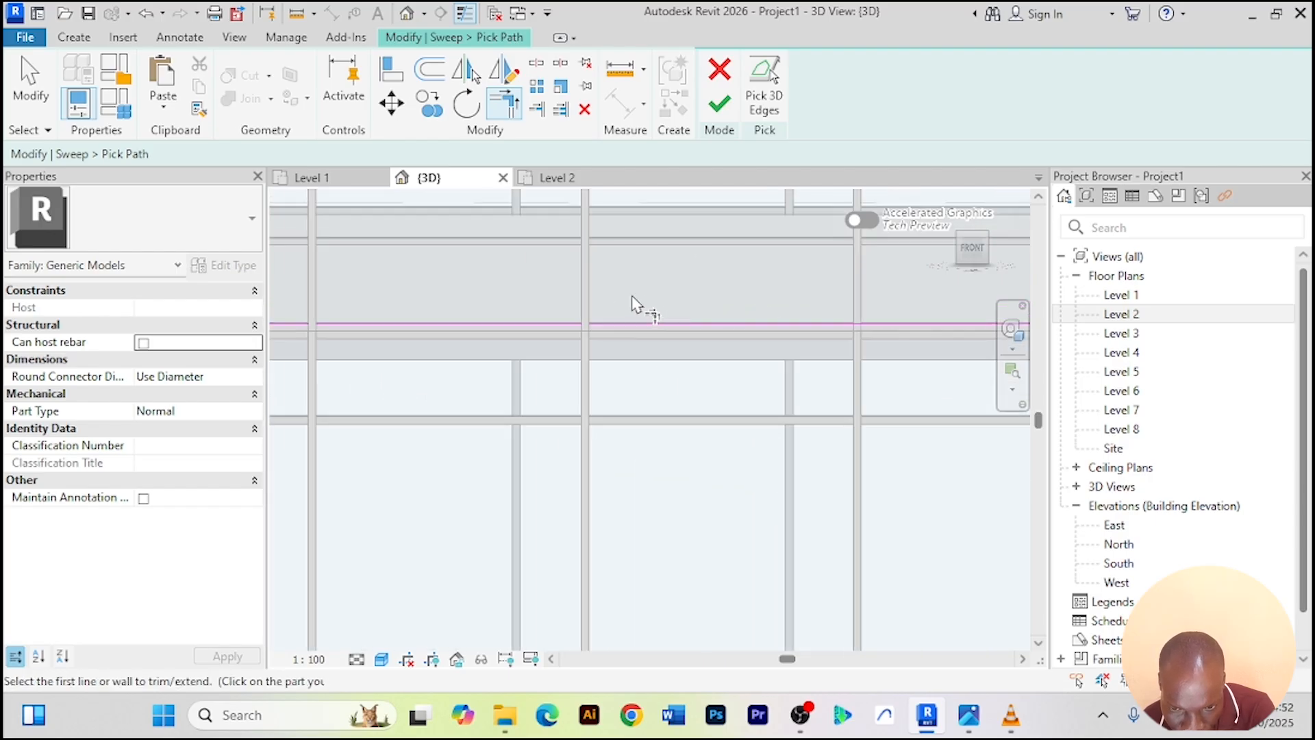
scroll(727, 294, "up", 2)
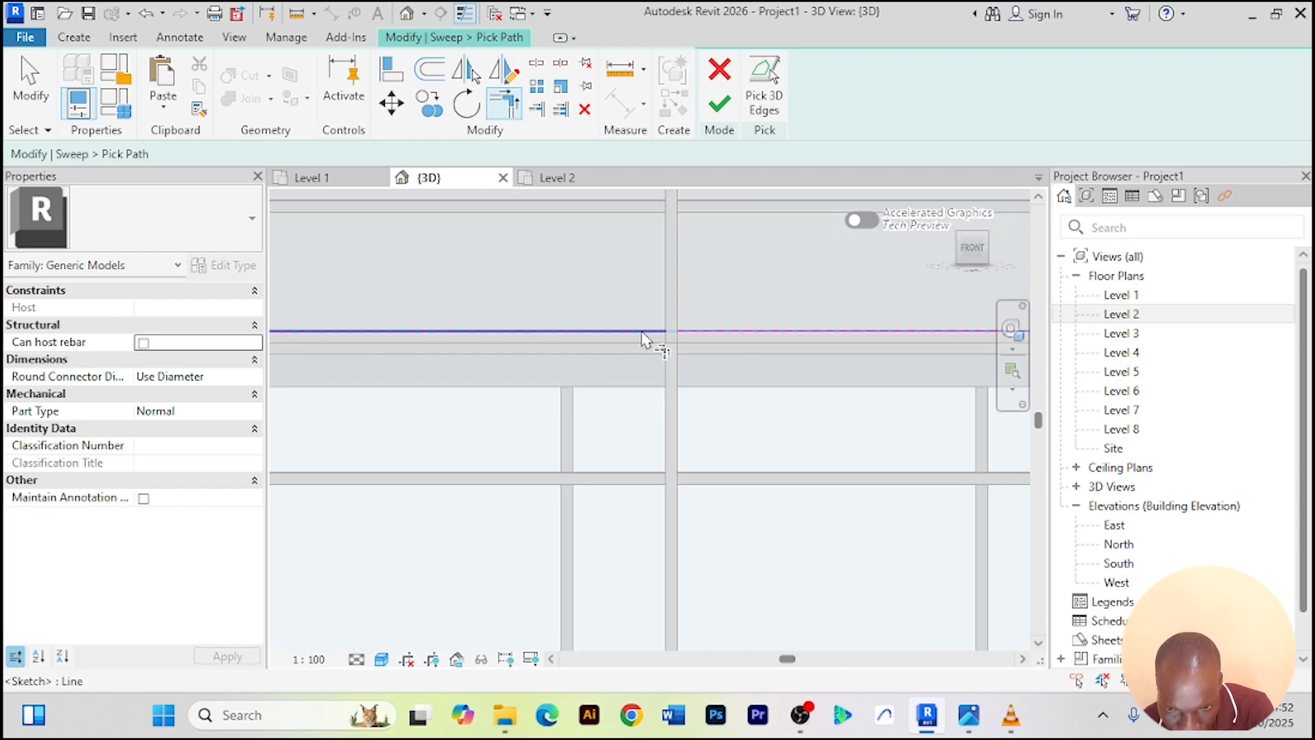
scroll(589, 318, "down", 3)
scroll(637, 321, "up", 2)
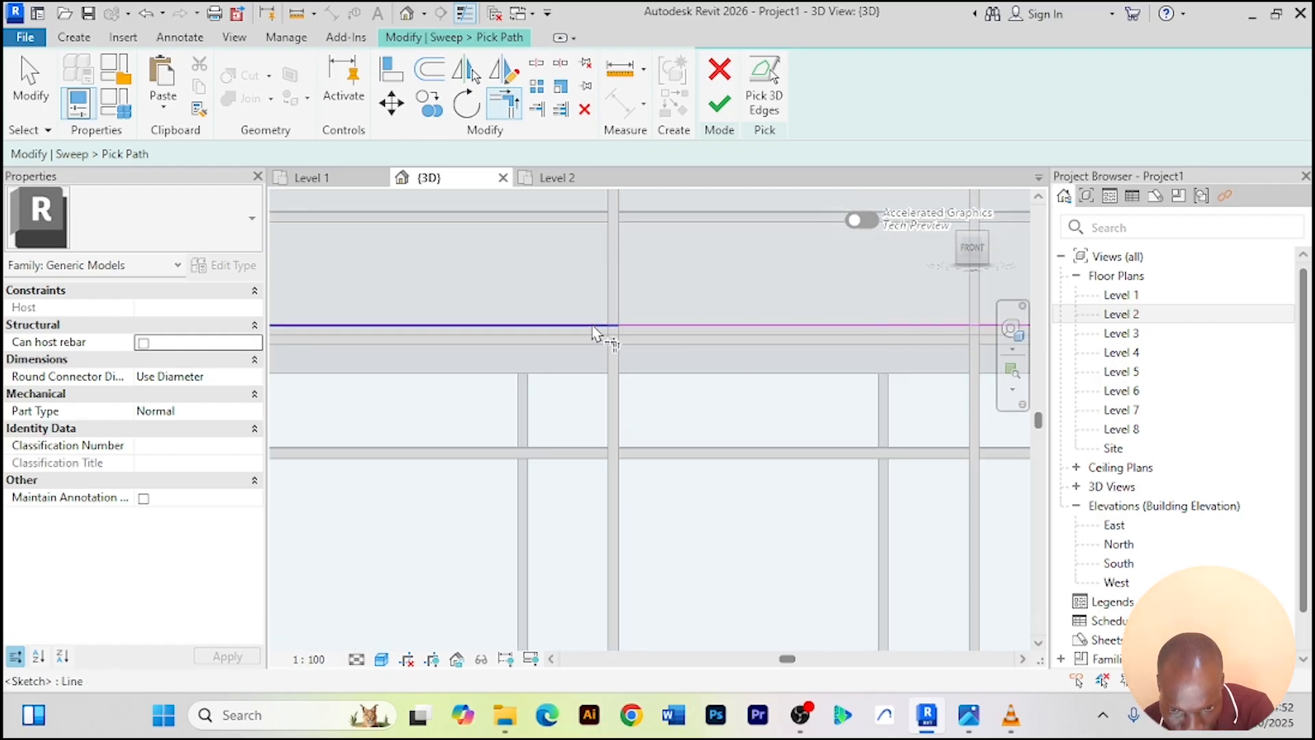
scroll(535, 305, "down", 2)
middle_click_drag(565, 317, 852, 350)
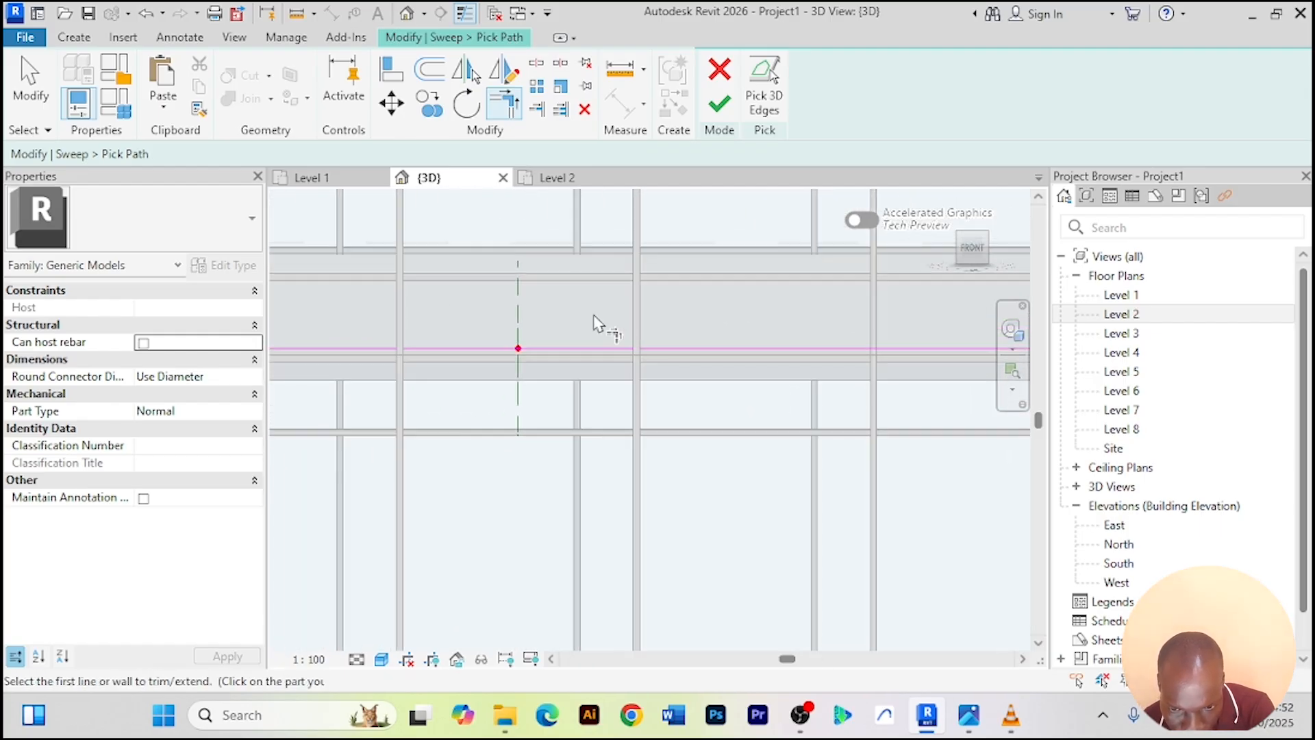
Join the remaining path segments from the profile point to the glazing's left end with Trim/Extend to Corner
scroll(597, 326, "up", 1)
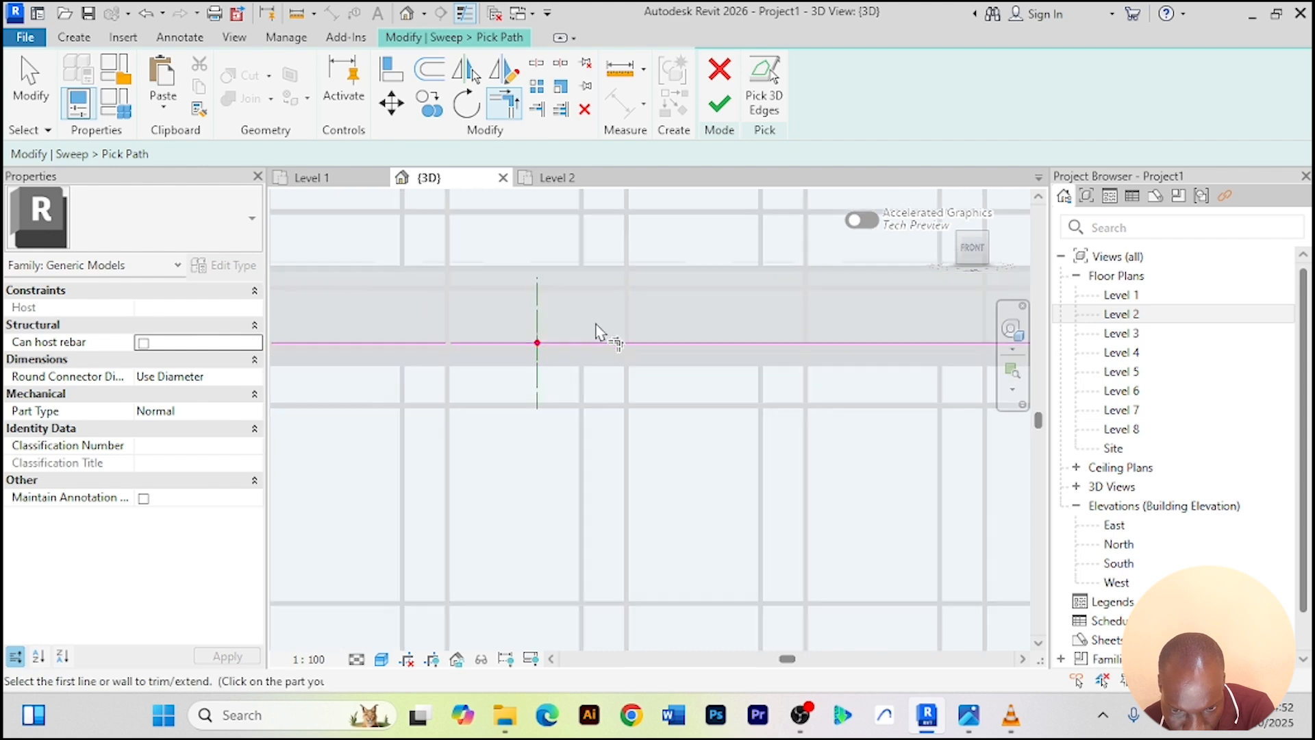
scroll(596, 332, "down", 1)
middle_click_drag(499, 331, 684, 343)
scroll(681, 352, "up", 2)
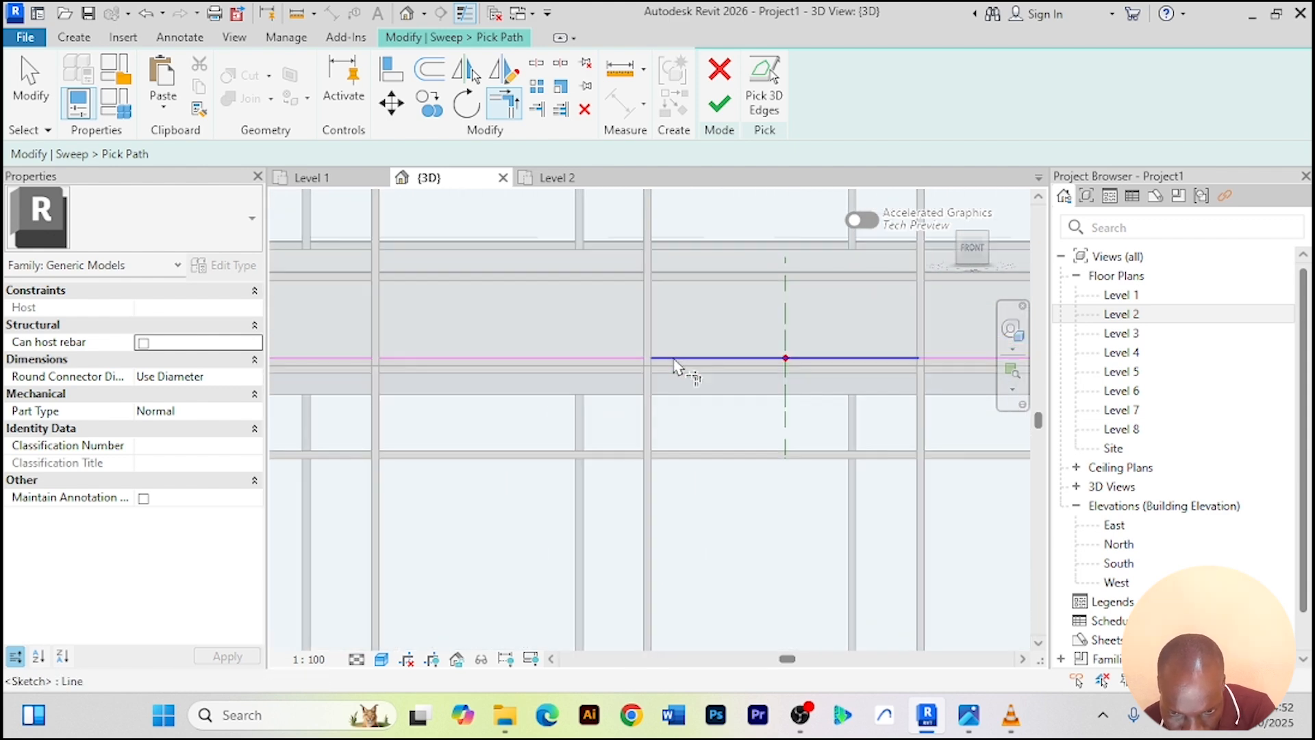
middle_click_drag(578, 332, 870, 308)
scroll(870, 309, "down", 1)
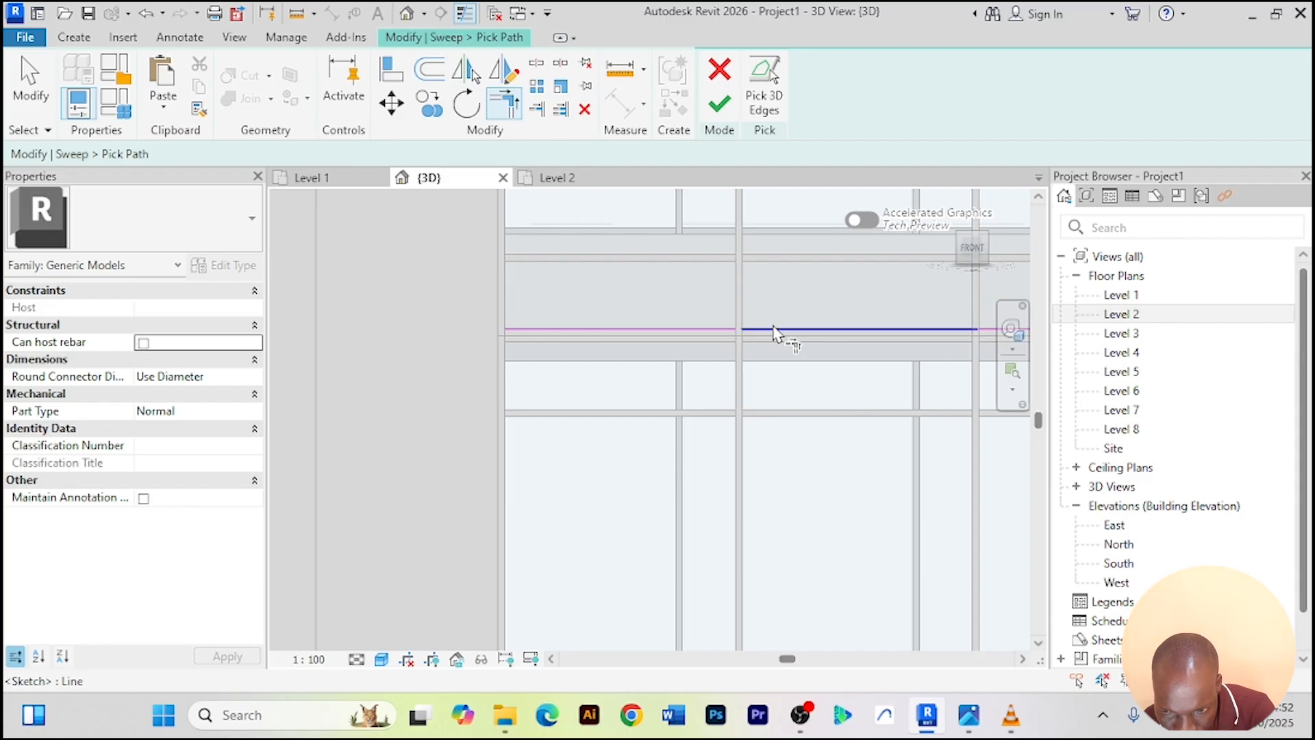
key("t")
key("r")
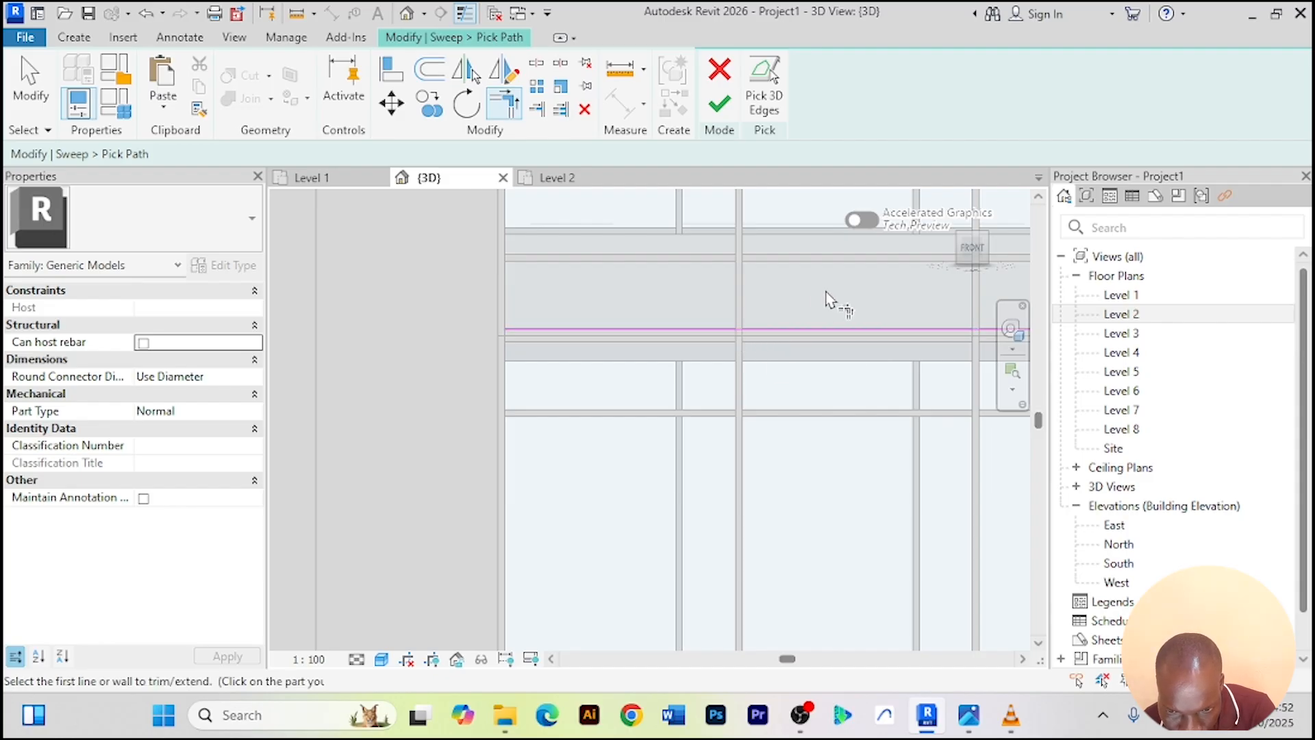
scroll(831, 297, "down", 2)
left_click(935, 320)
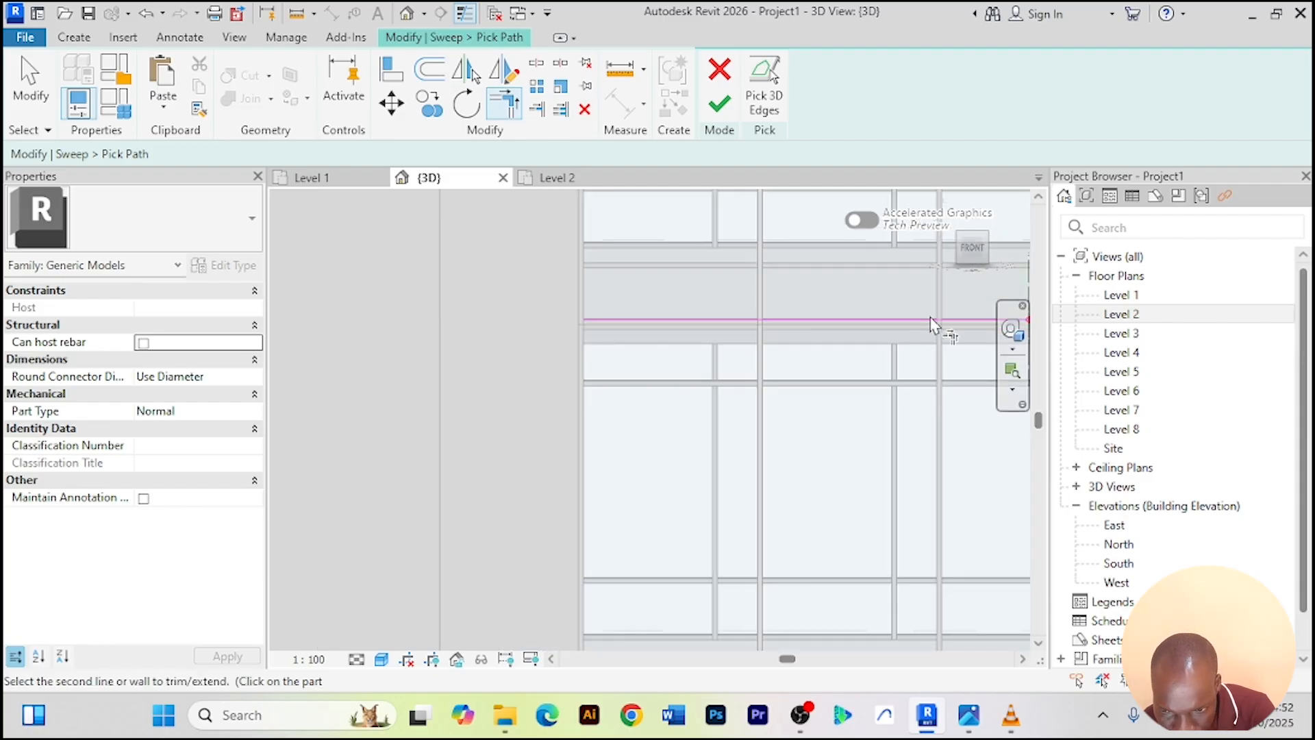
left_click(880, 320)
scroll(795, 309, "down", 4)
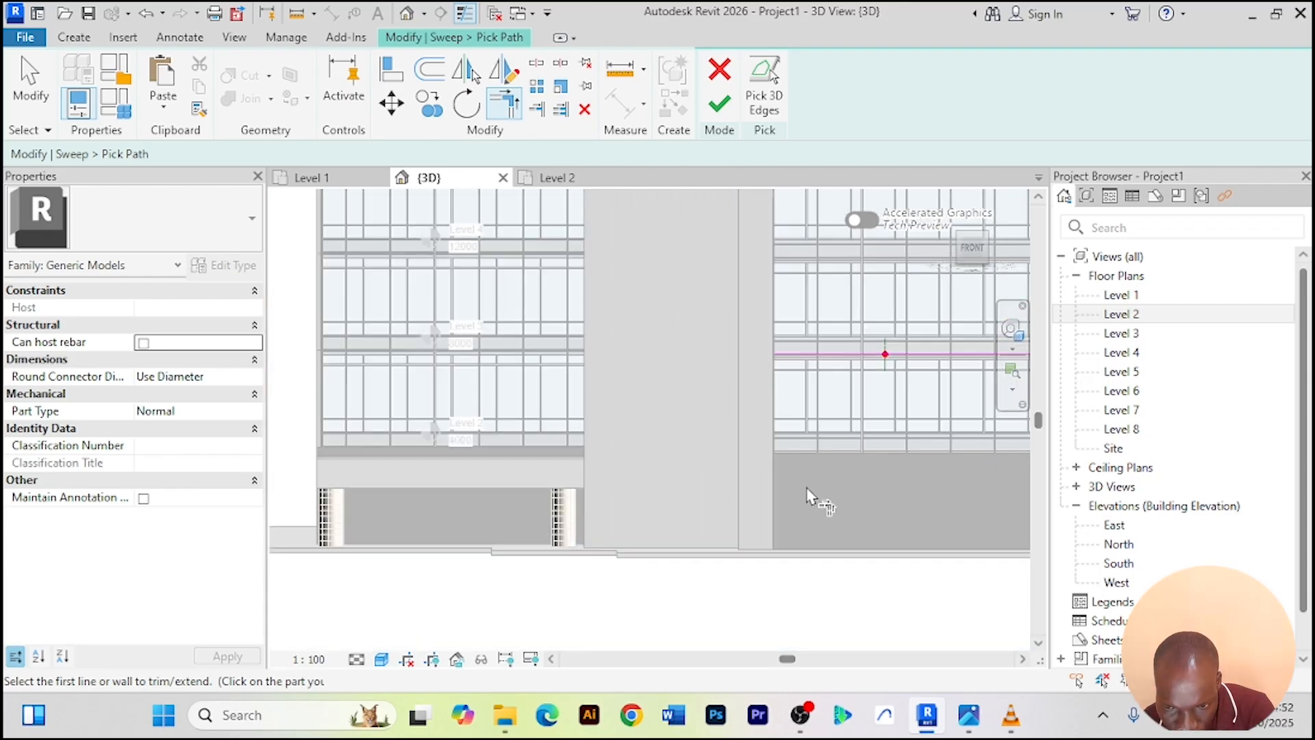
middle_click_drag(850, 506, 604, 540)
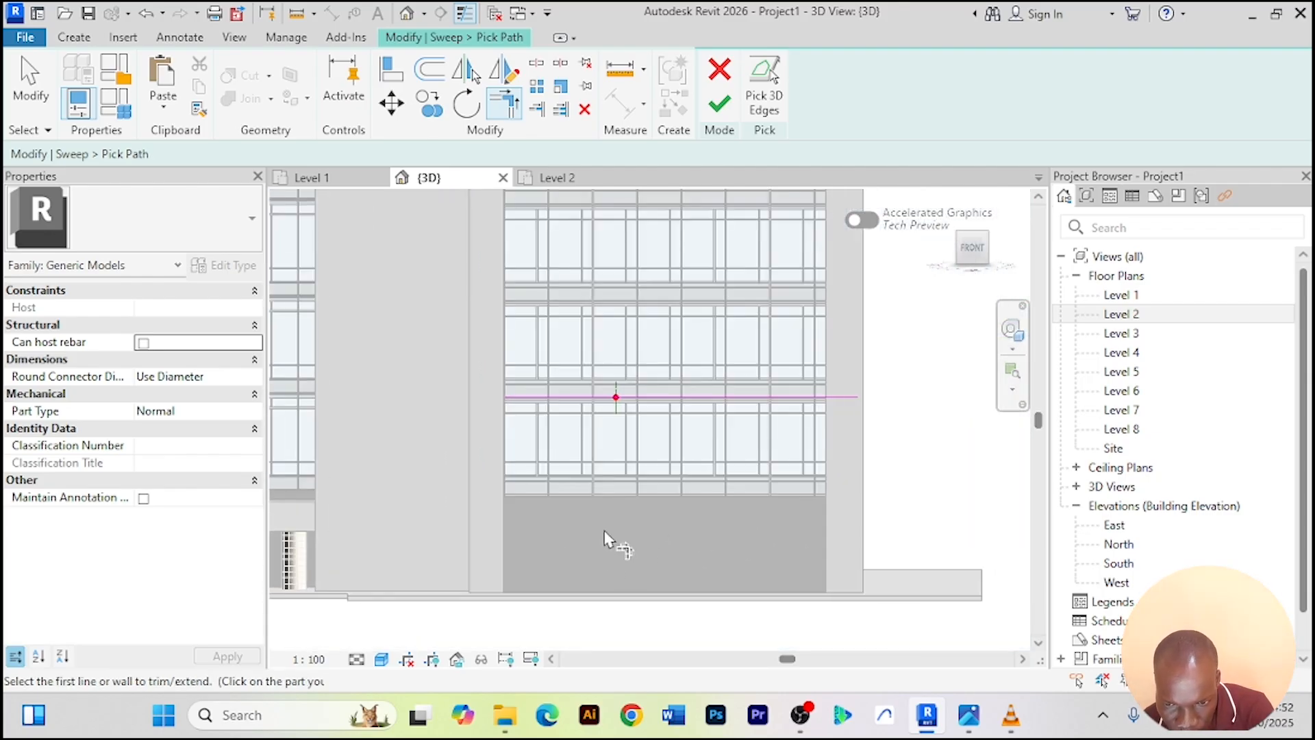
Accept the extended path, complete the sweep and finish the in-place cladding band
left_click(714, 104)
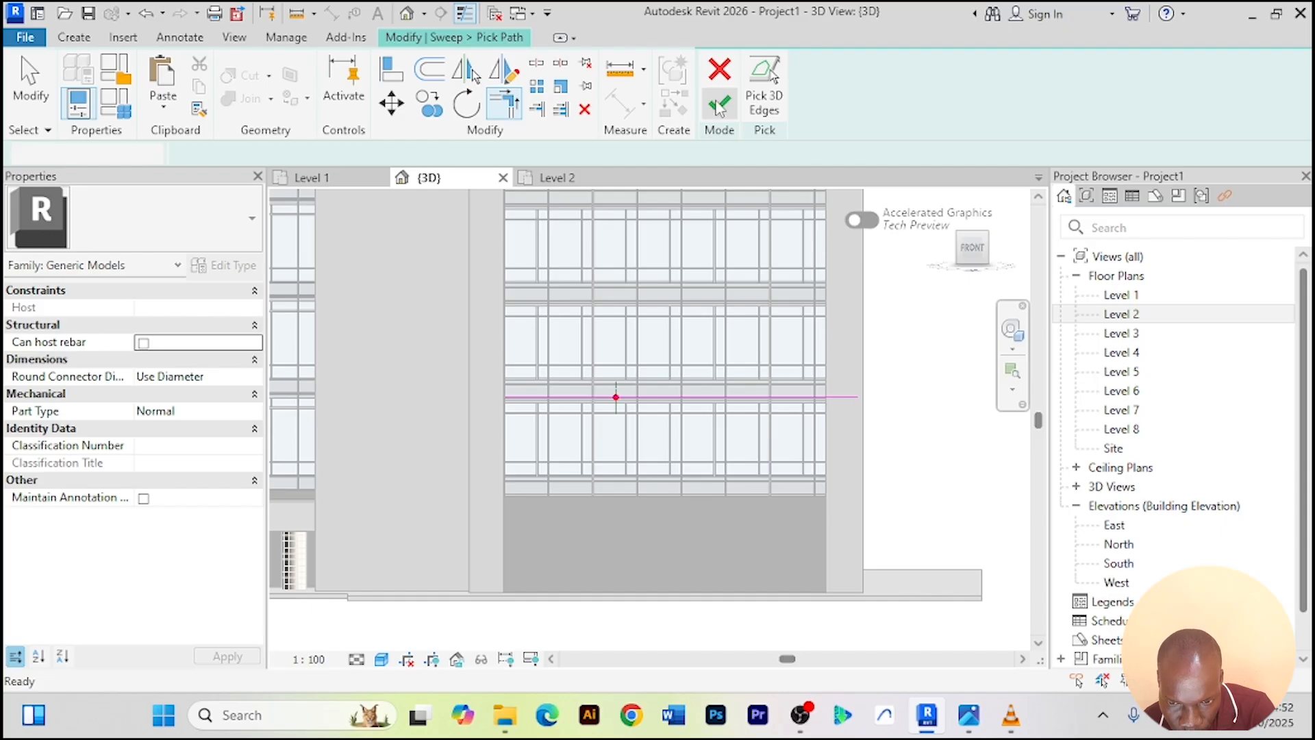
left_click(720, 104)
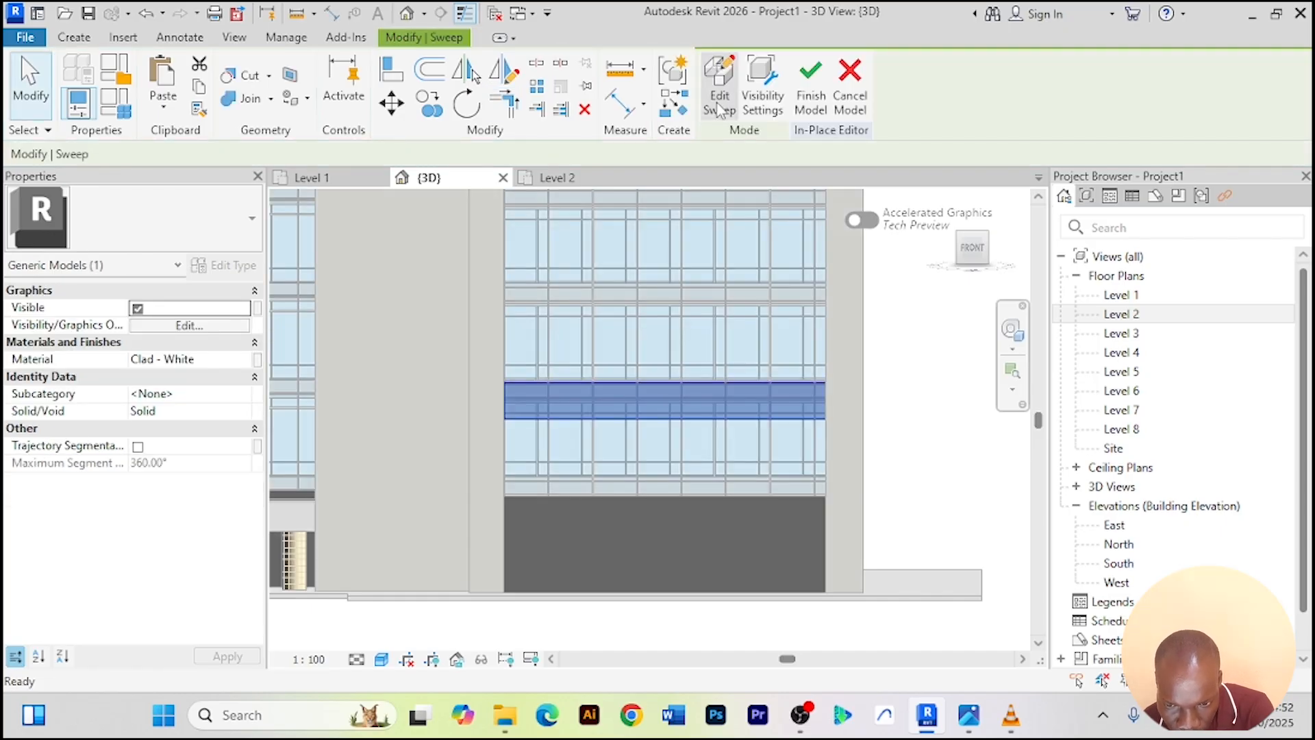
left_click(811, 86)
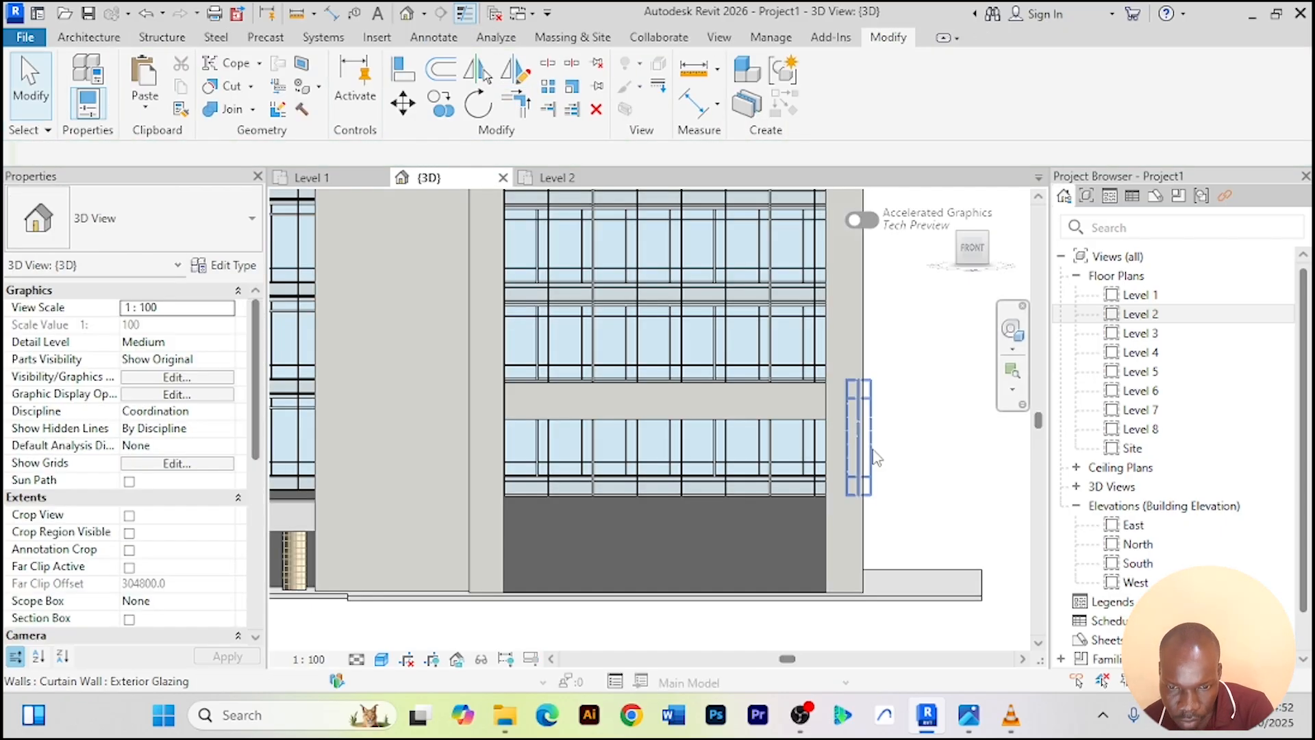
Copy the new cladding band on the right-hand front glazing to the clipboard
scroll(920, 466, "up", 2)
scroll(919, 466, "down", 5)
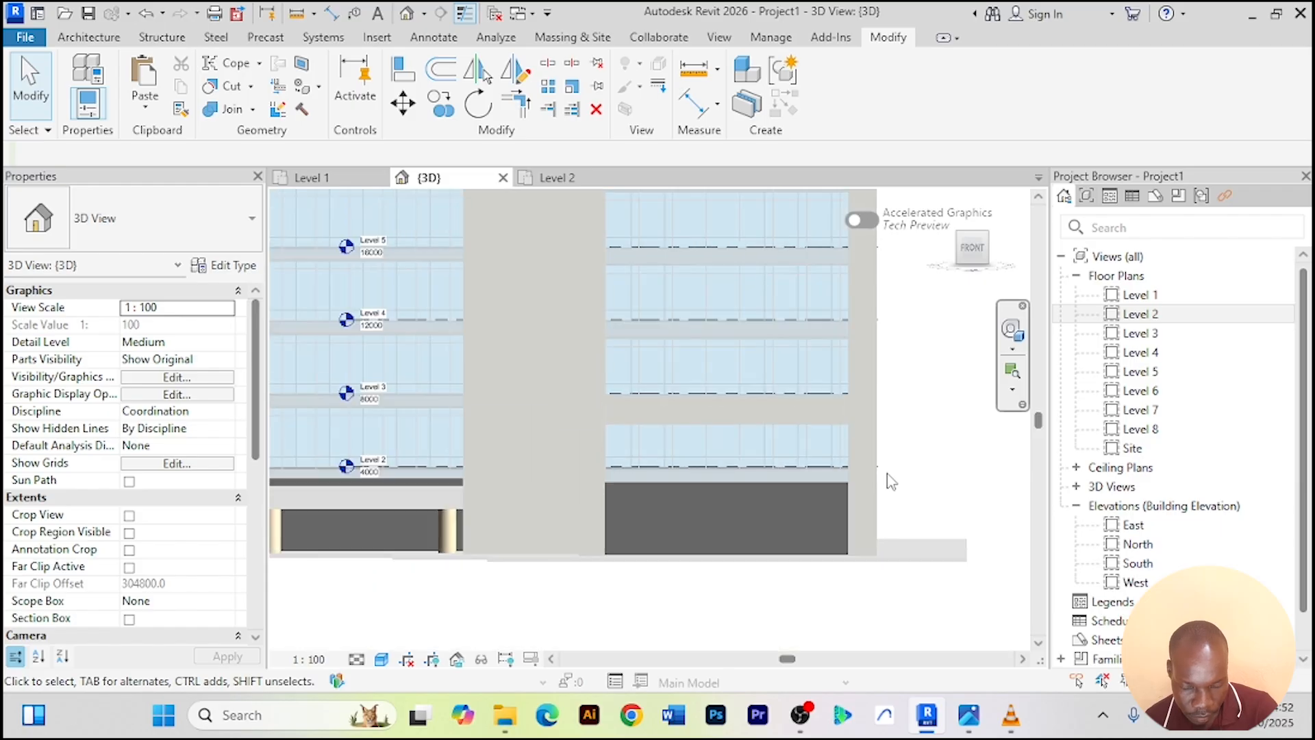
middle_click_drag(739, 579, 928, 574, "shift")
middle_click_drag(803, 581, 781, 582, "shift")
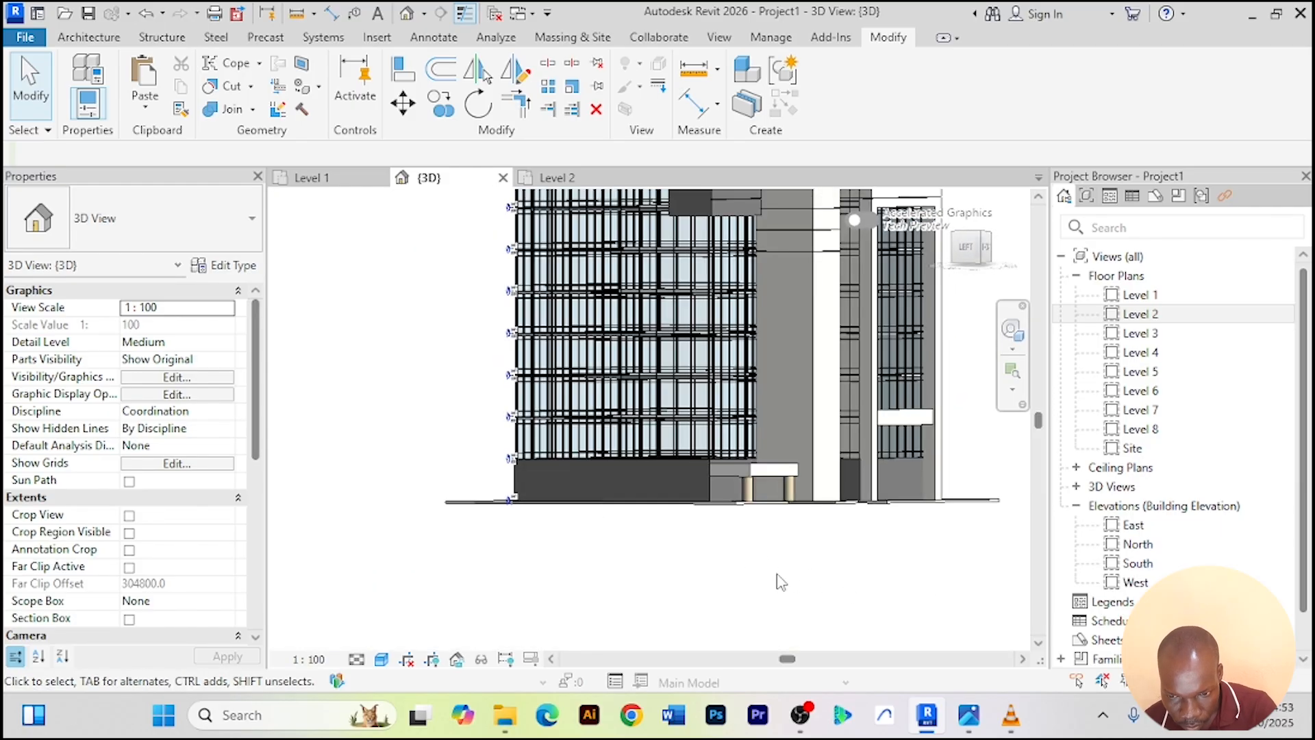
middle_click(733, 566)
middle_click(733, 566)
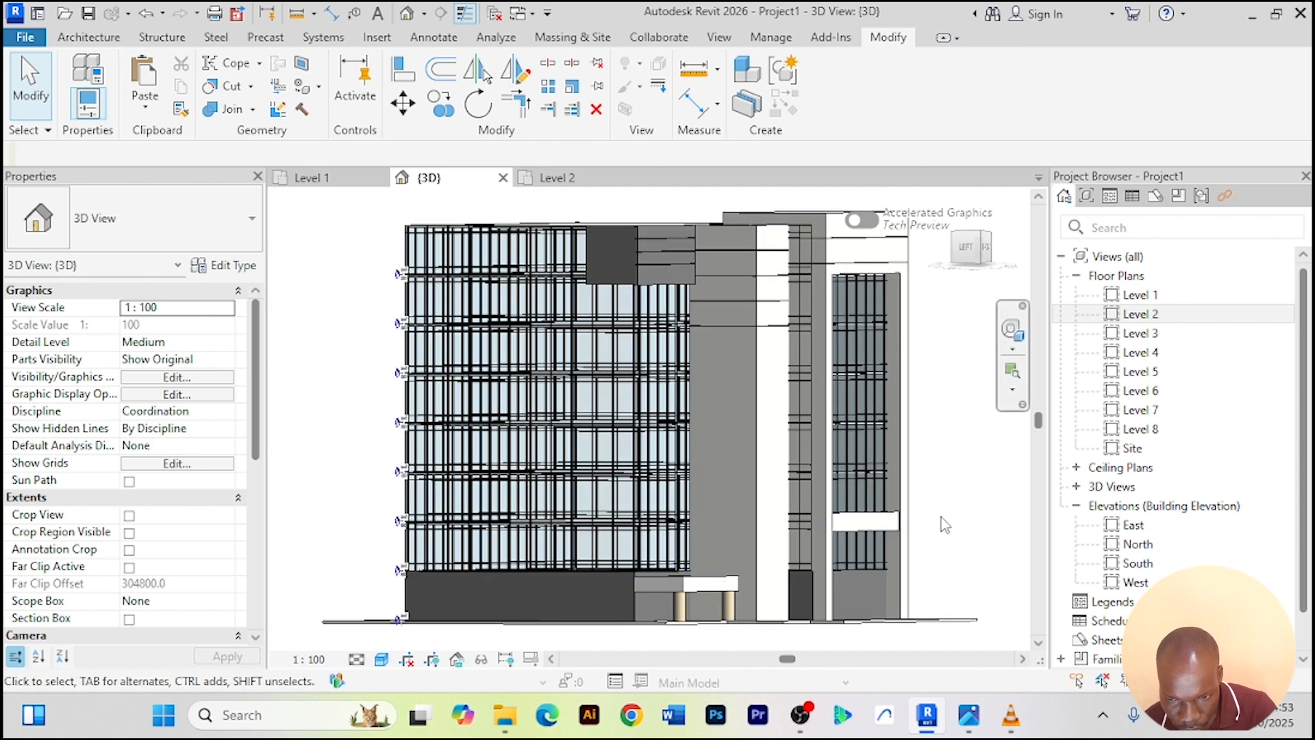
middle_click_drag(941, 517, 734, 536, "shift")
scroll(734, 536, "up", 4)
left_click(734, 524)
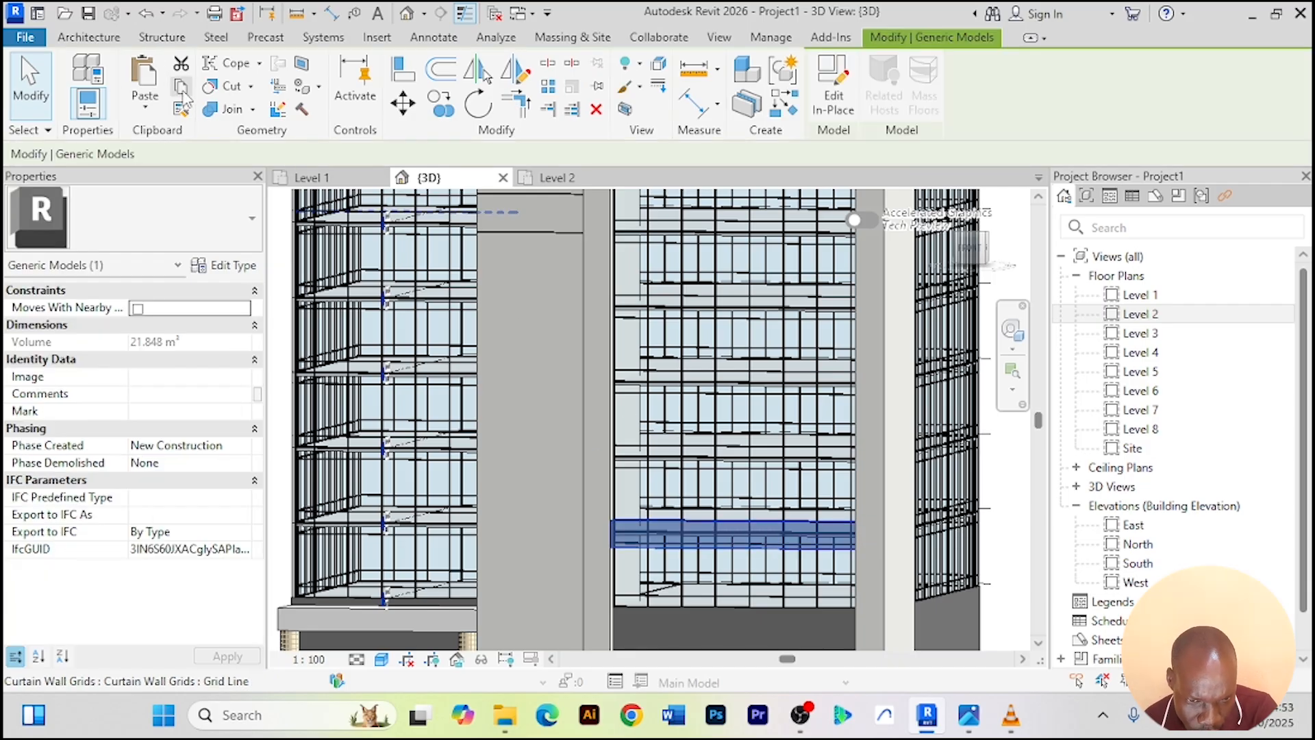
left_click(182, 87)
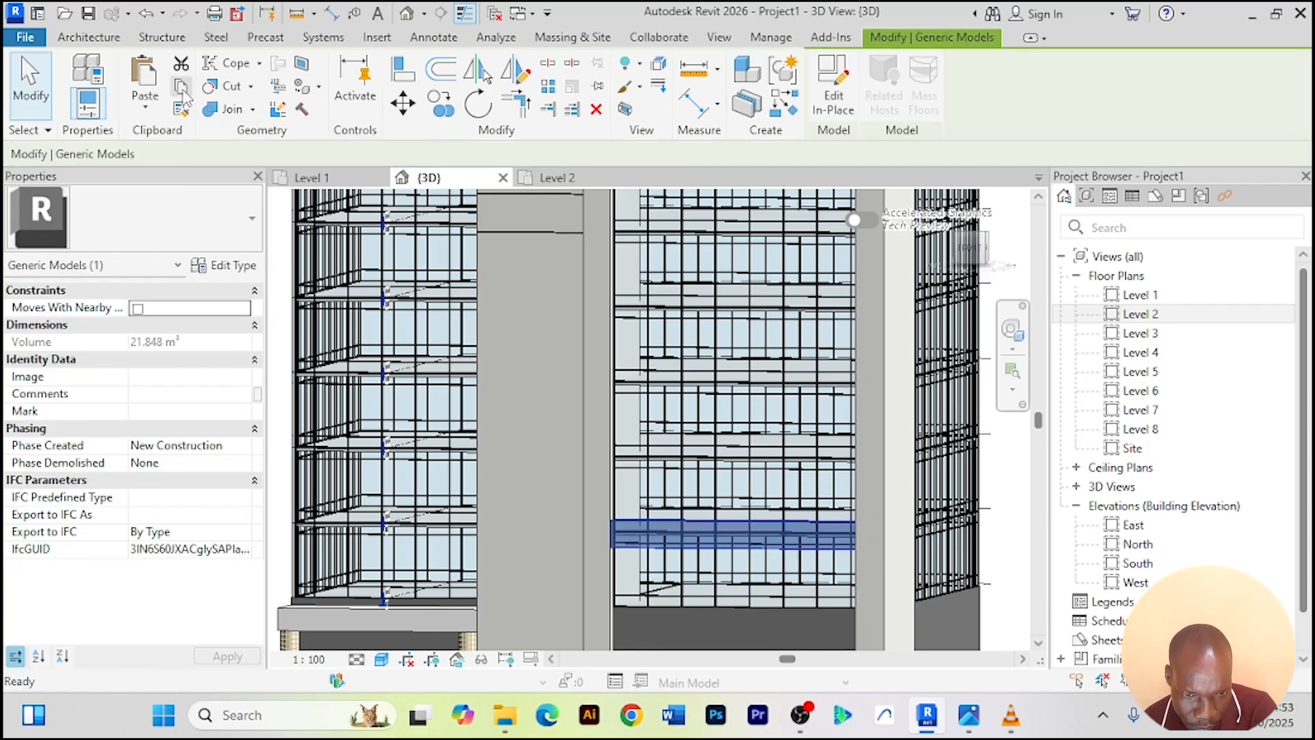
Paste the copied cladding band aligned to selected levels, choosing Level 3 through Level 8
left_click(147, 113)
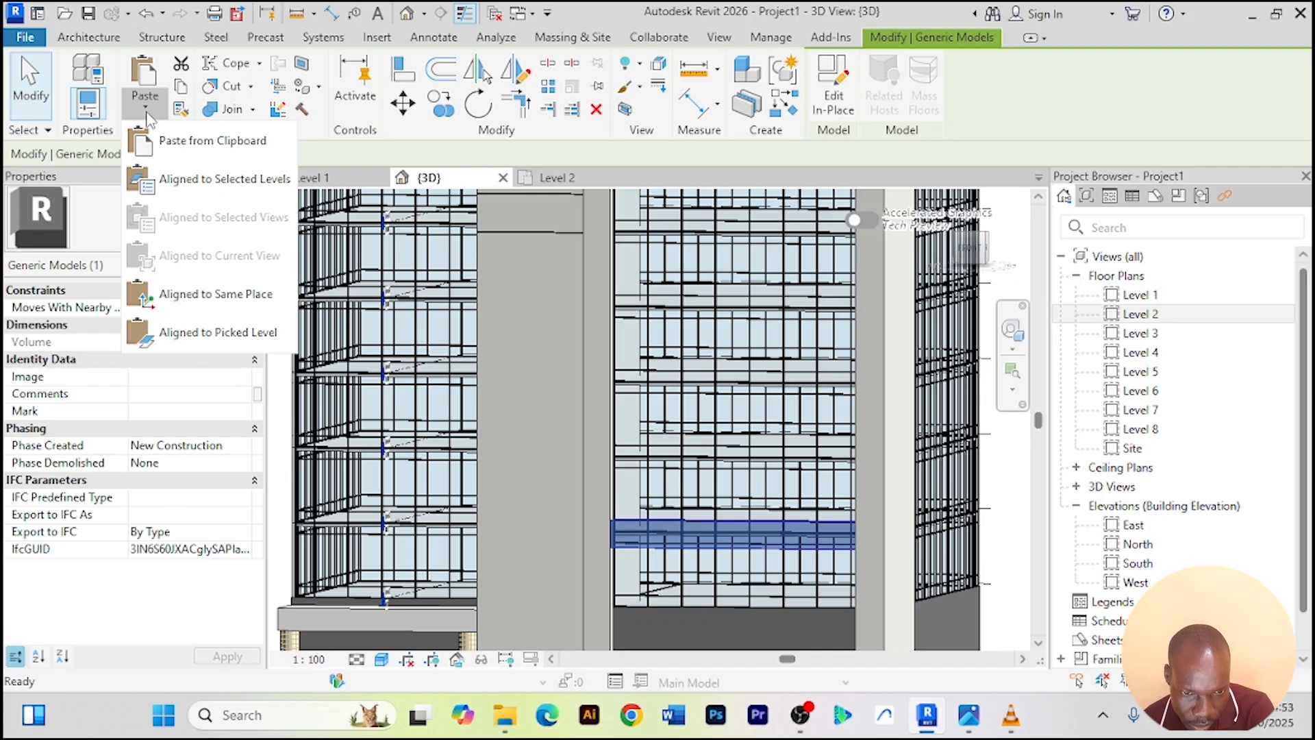
left_click(217, 184)
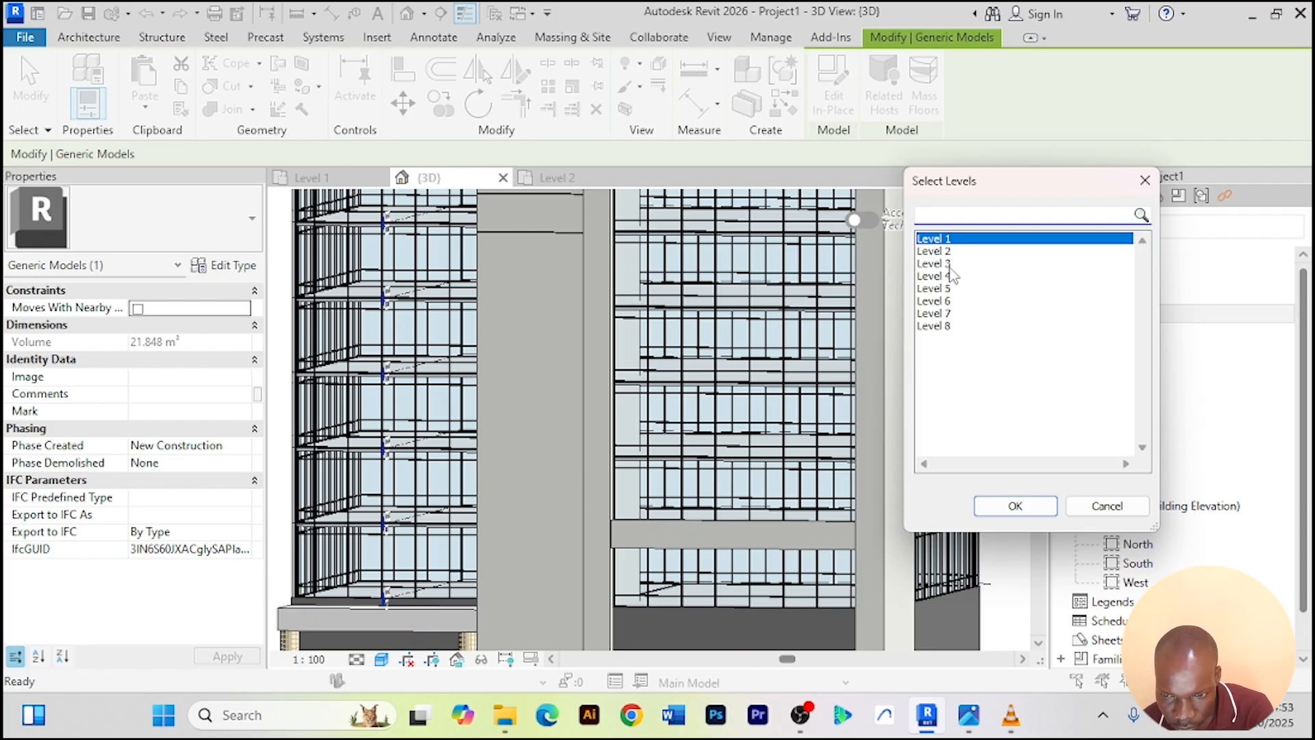
left_click(951, 267)
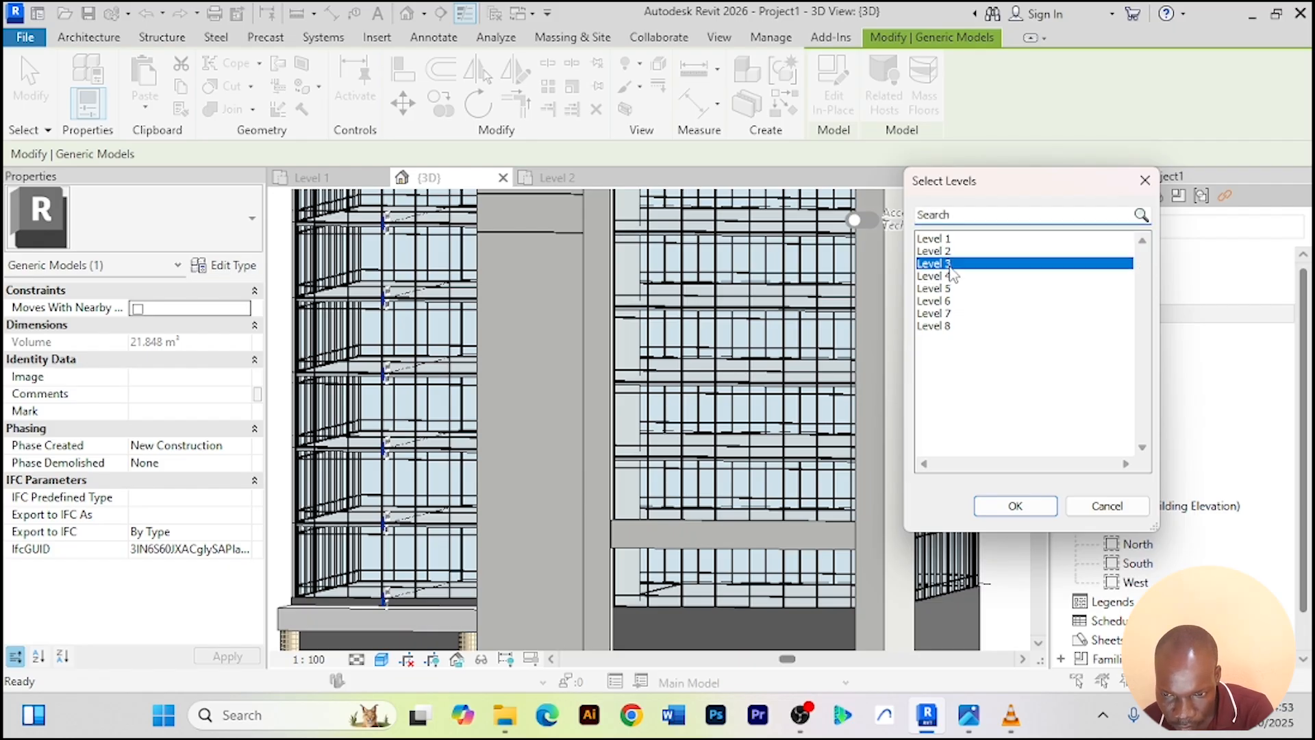
left_click(939, 327, "shift")
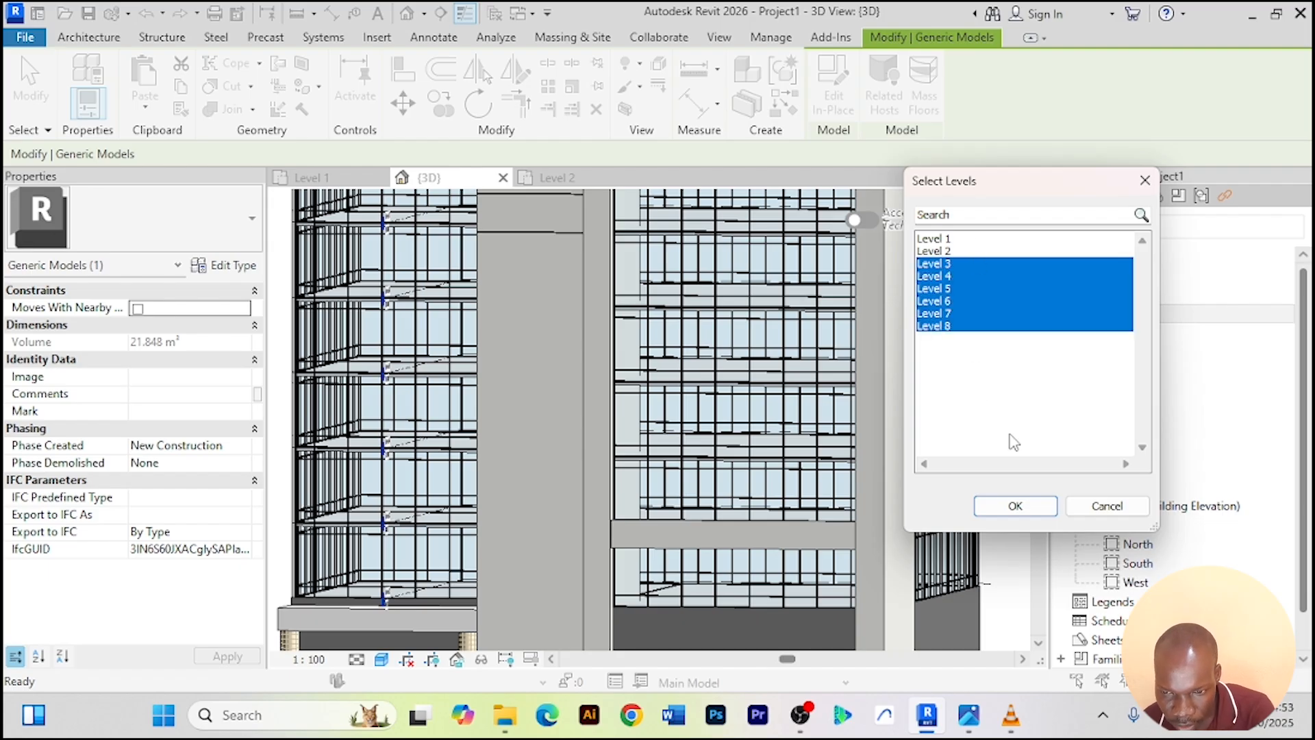
left_click(1014, 507)
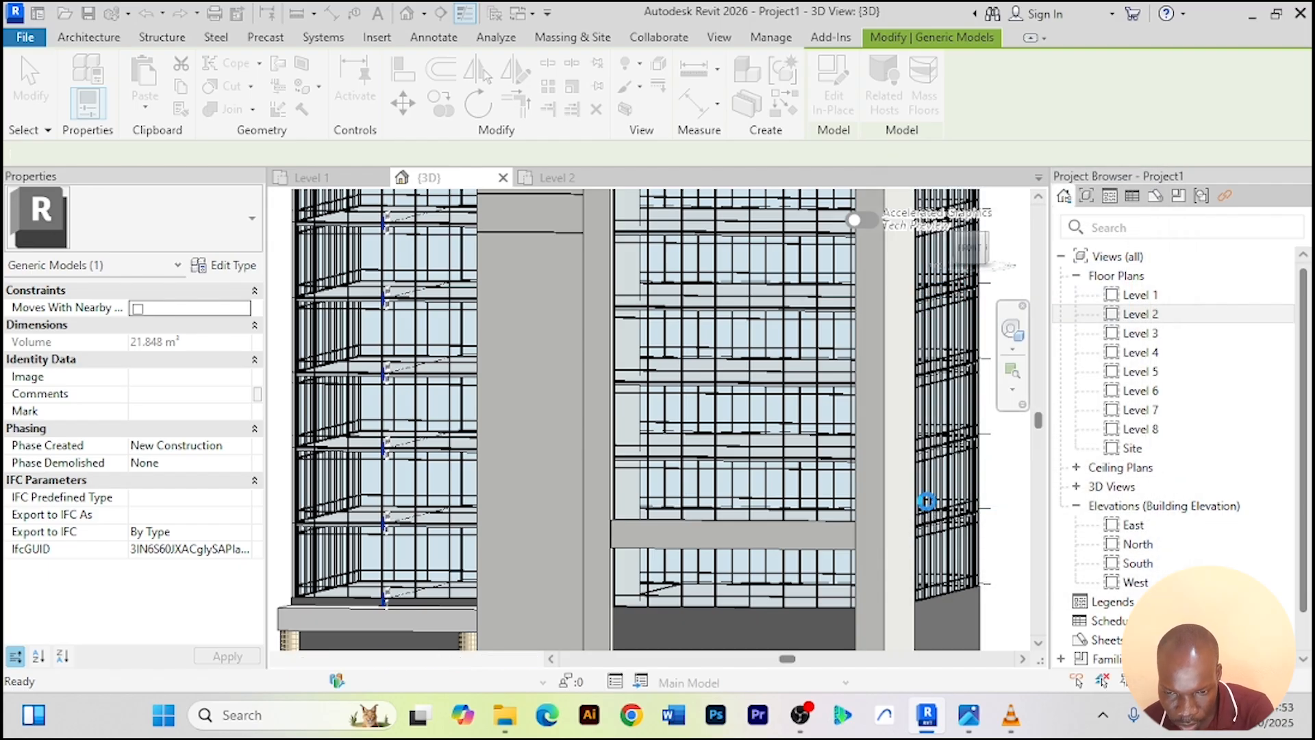
Delete the surplus cladding band floating above the roof of the right-hand block
scroll(927, 502, "down", 4)
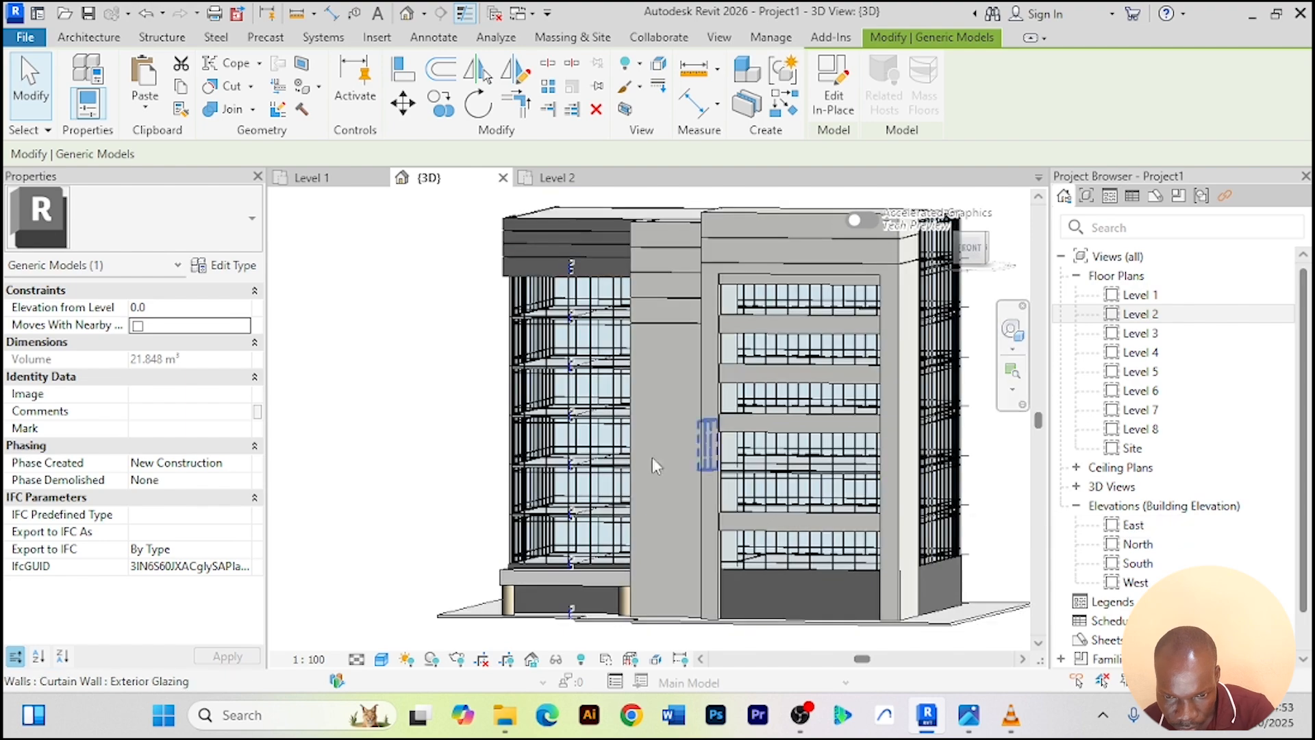
middle_click_drag(405, 438, 480, 405, "shift")
scroll(351, 385, "down", 4)
middle_click_drag(744, 432, 720, 443, "shift")
scroll(581, 314, "up", 3)
left_click(628, 279)
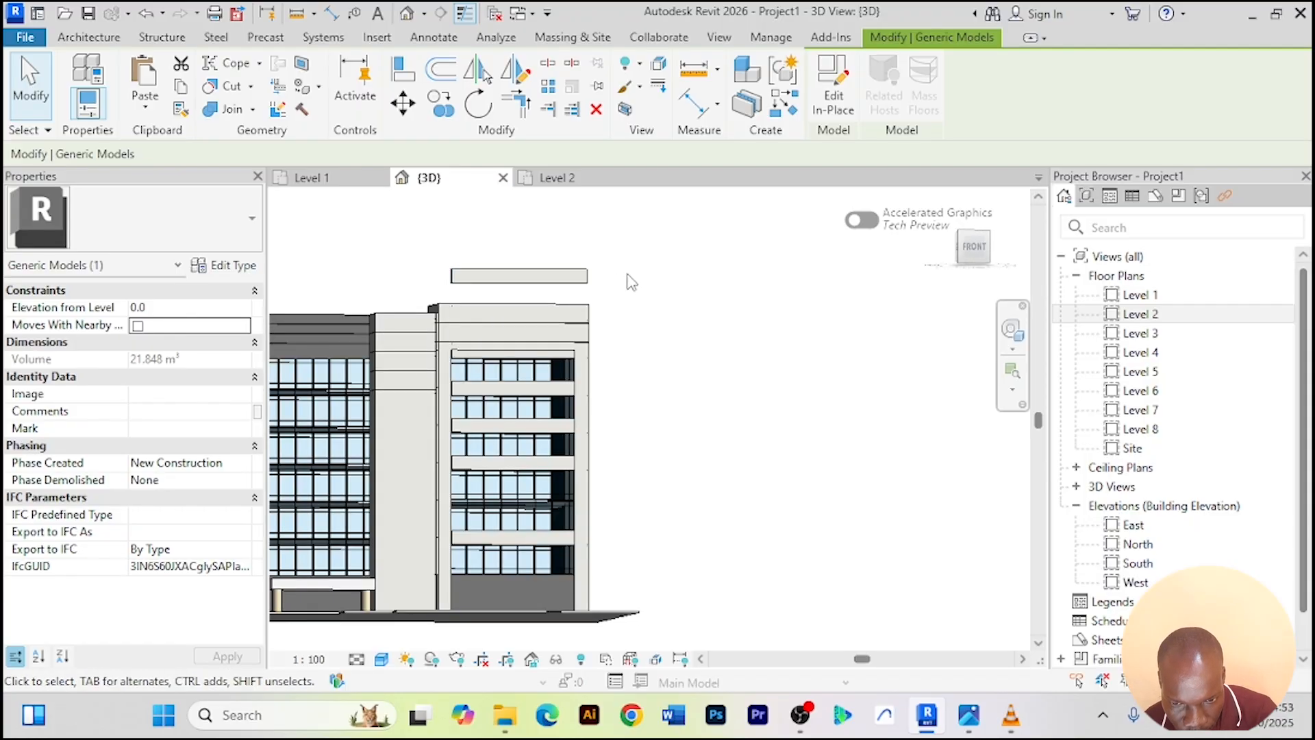
left_click(580, 271)
key("Delete")
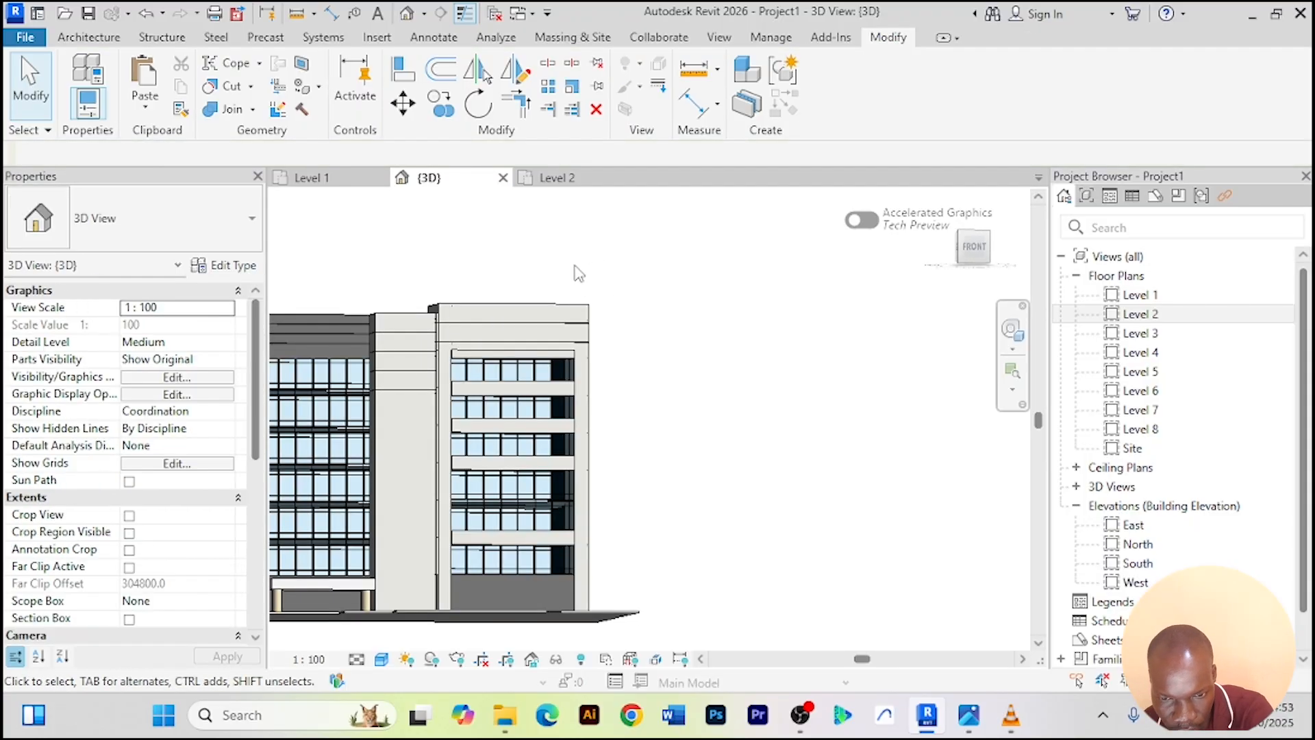
Examine the repeated cladding bands on the front glazing and the building's left facade from several angles
scroll(685, 388, "up", 1)
scroll(687, 392, "down", 2)
middle_click_drag(727, 403, 690, 431, "shift")
scroll(570, 582, "up", 2)
middle_click_drag(570, 582, 809, 492)
scroll(788, 534, "up", 3)
scroll(788, 534, "down", 3)
scroll(808, 492, "up", 3)
scroll(809, 492, "down", 3)
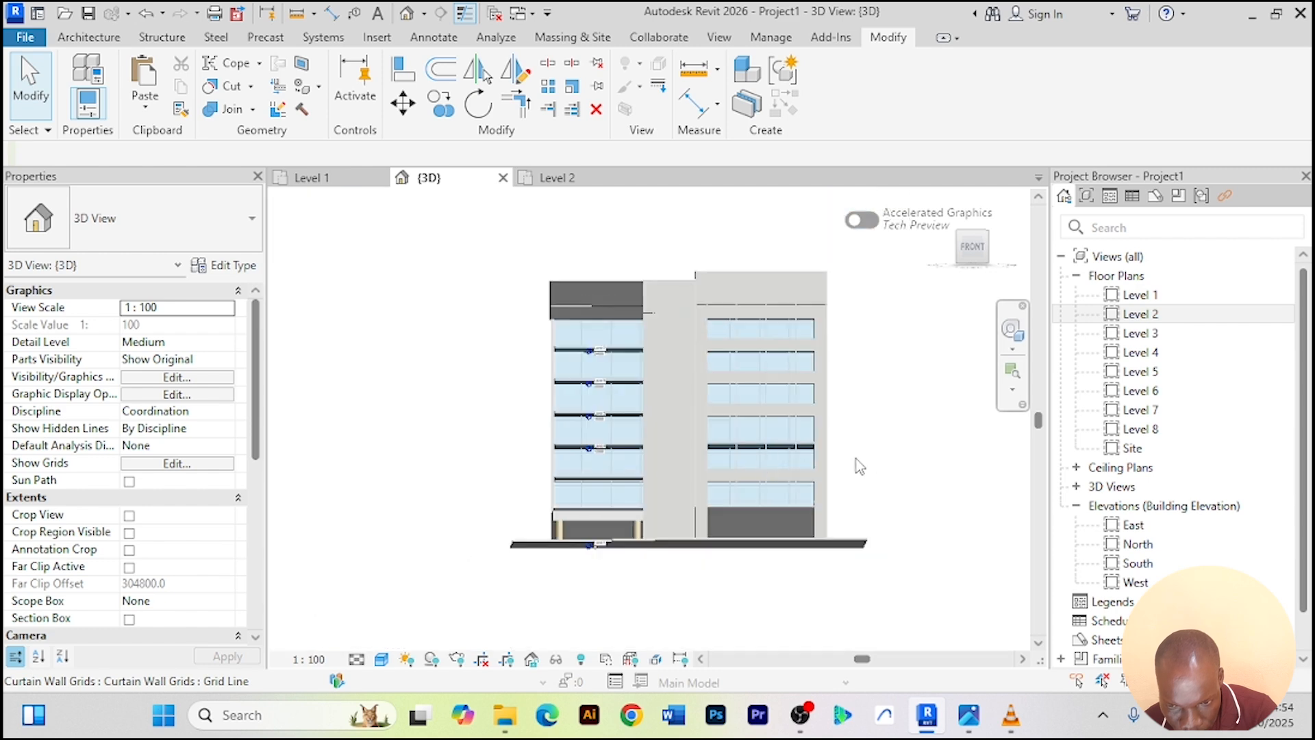
middle_click_drag(928, 466, 874, 576, "shift")
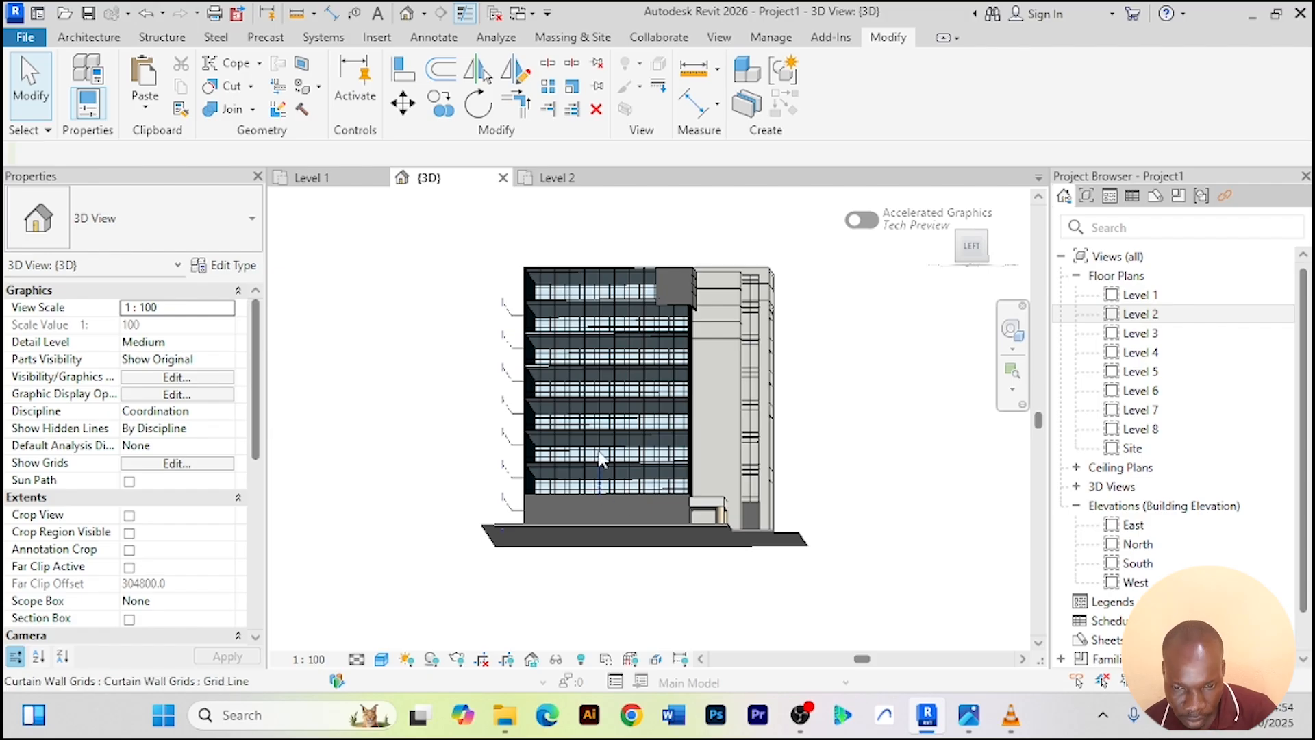
Compare the left glazed facade with the hospital reference image
key("alt+Tab")
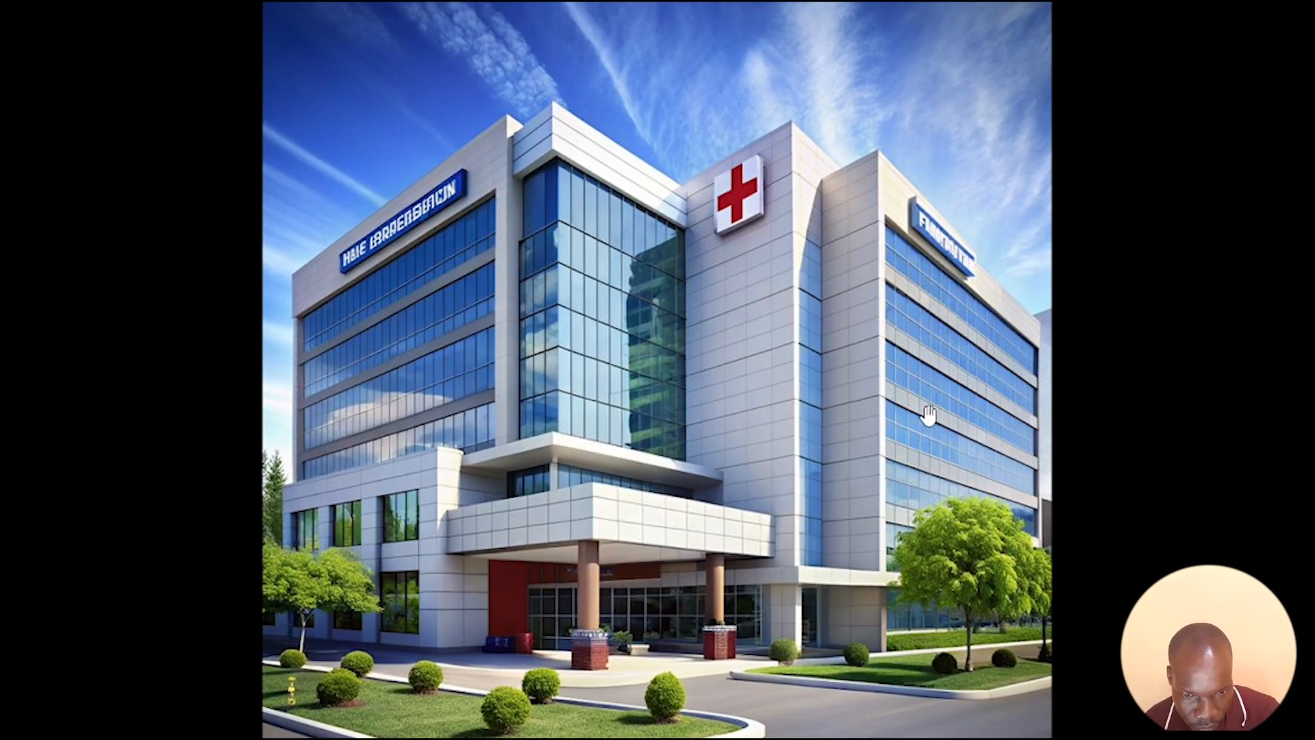
key("alt+Tab")
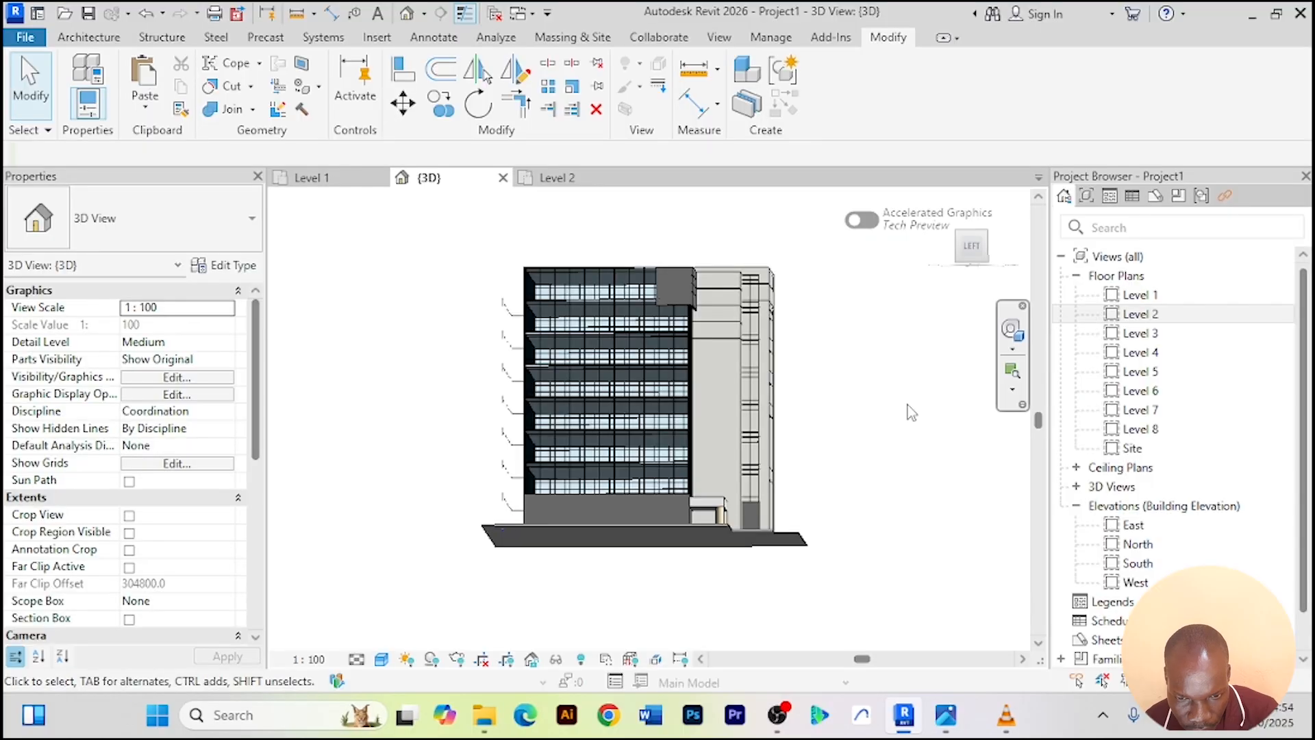
middle_click_drag(616, 319, 306, 398, "shift")
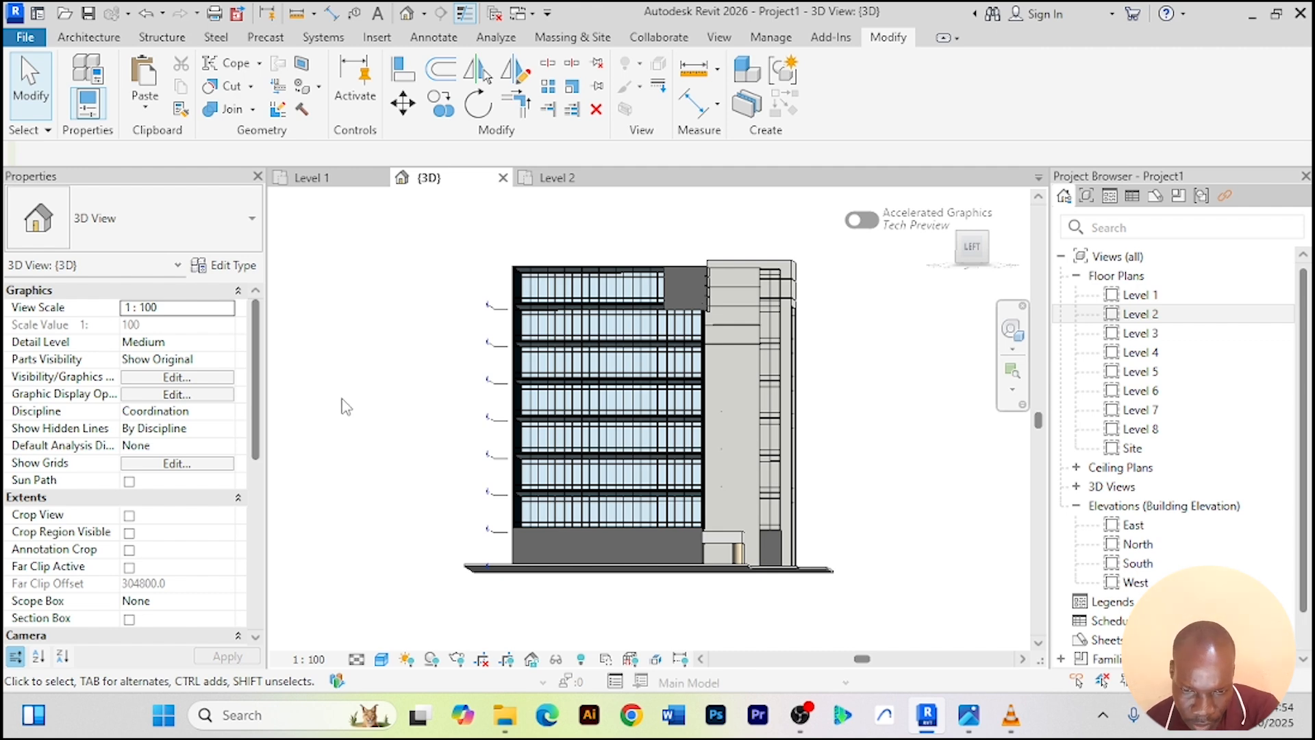
scroll(484, 521, "up", 3)
scroll(482, 511, "down", 2)
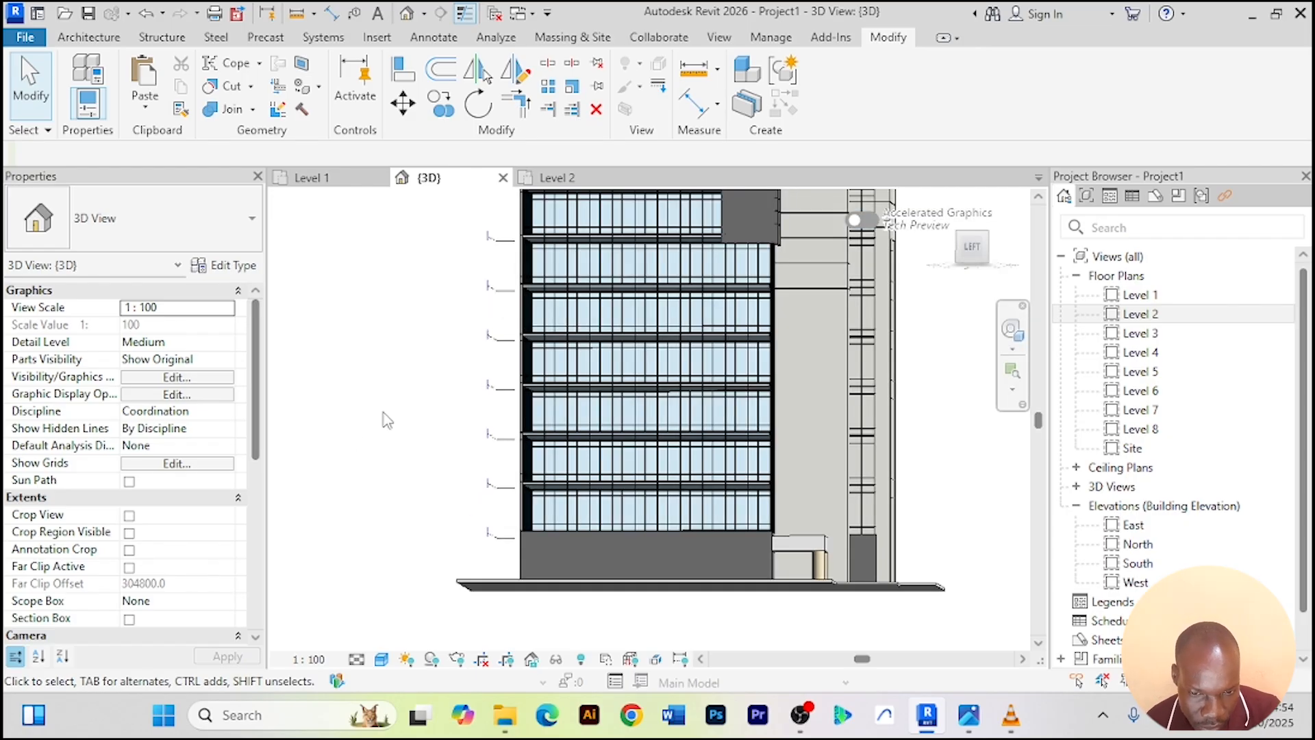
Start an in-place mass named Mass 1
left_click(100, 38)
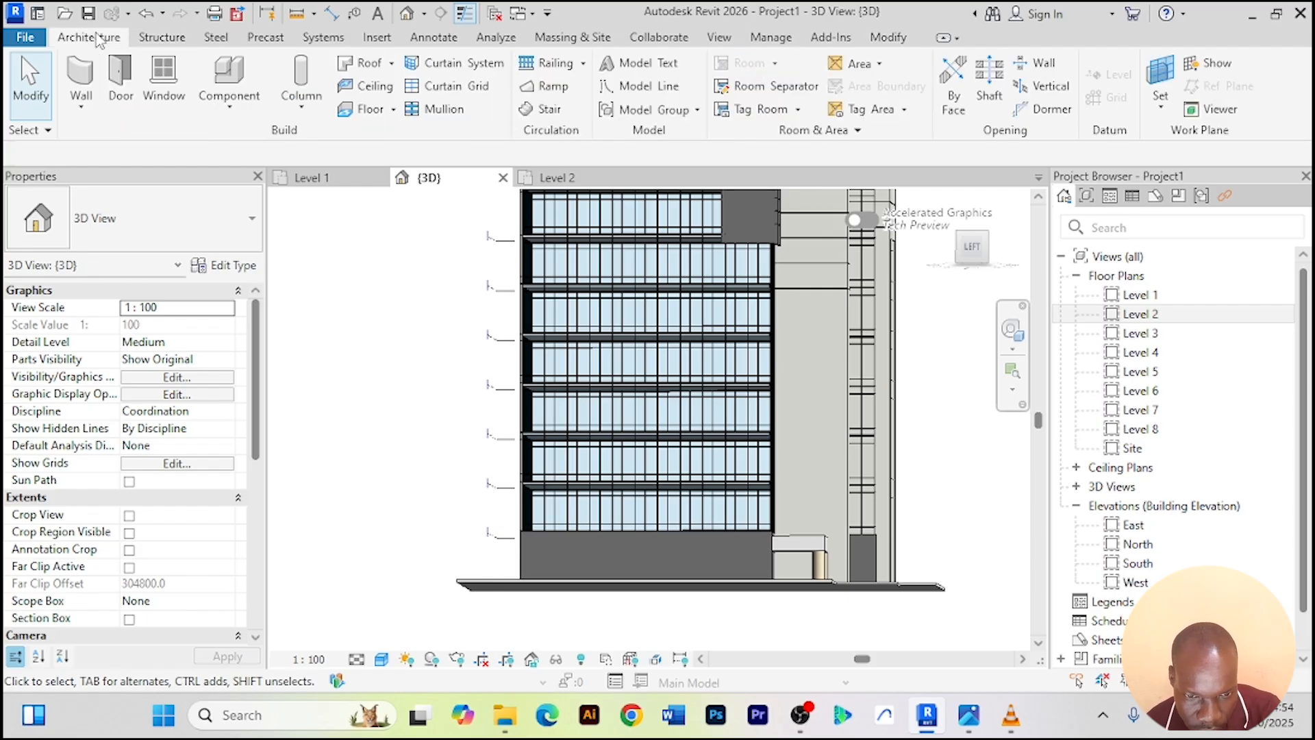
left_click(581, 38)
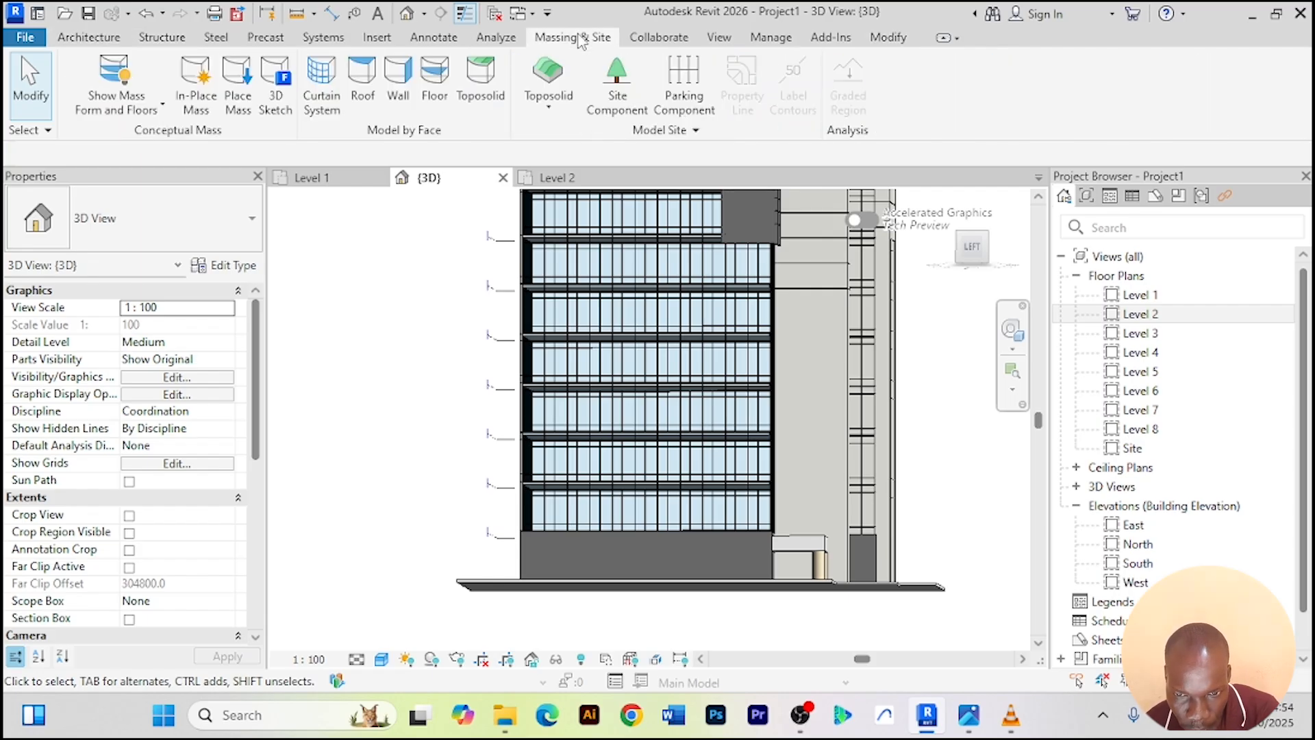
left_click(204, 112)
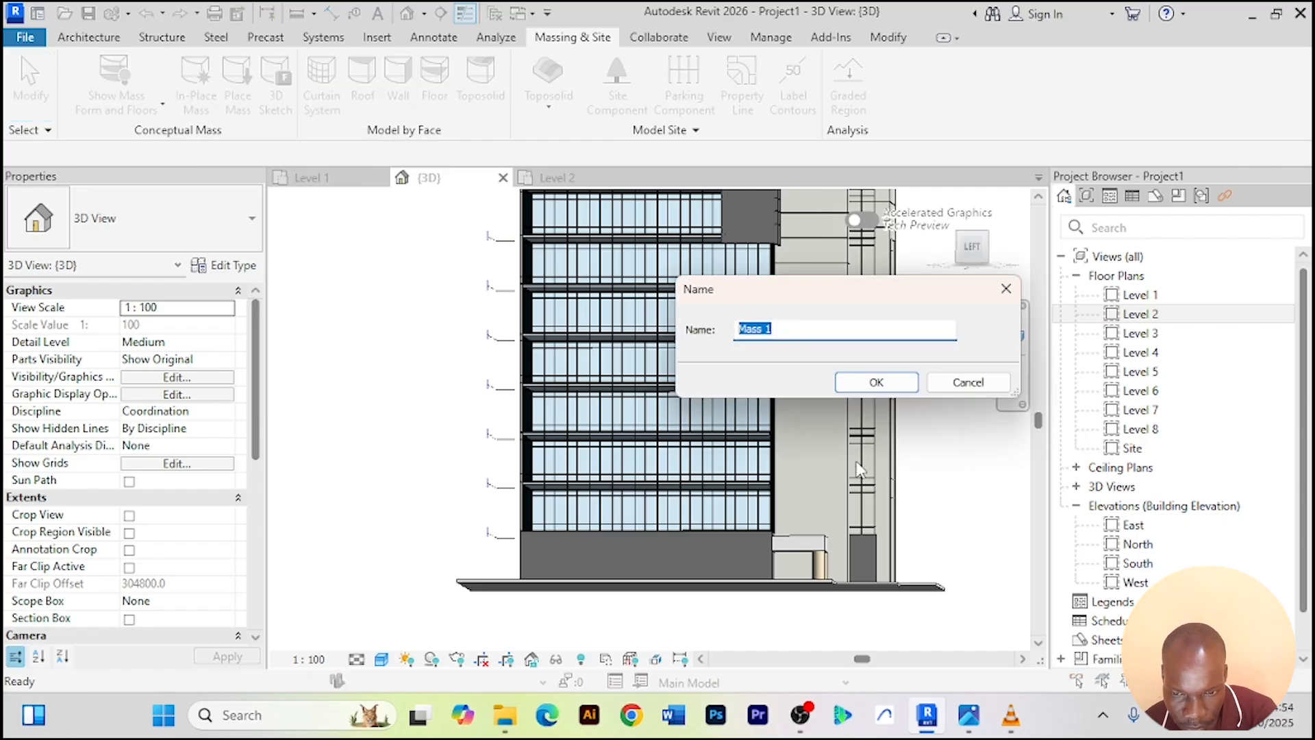
left_click(874, 384)
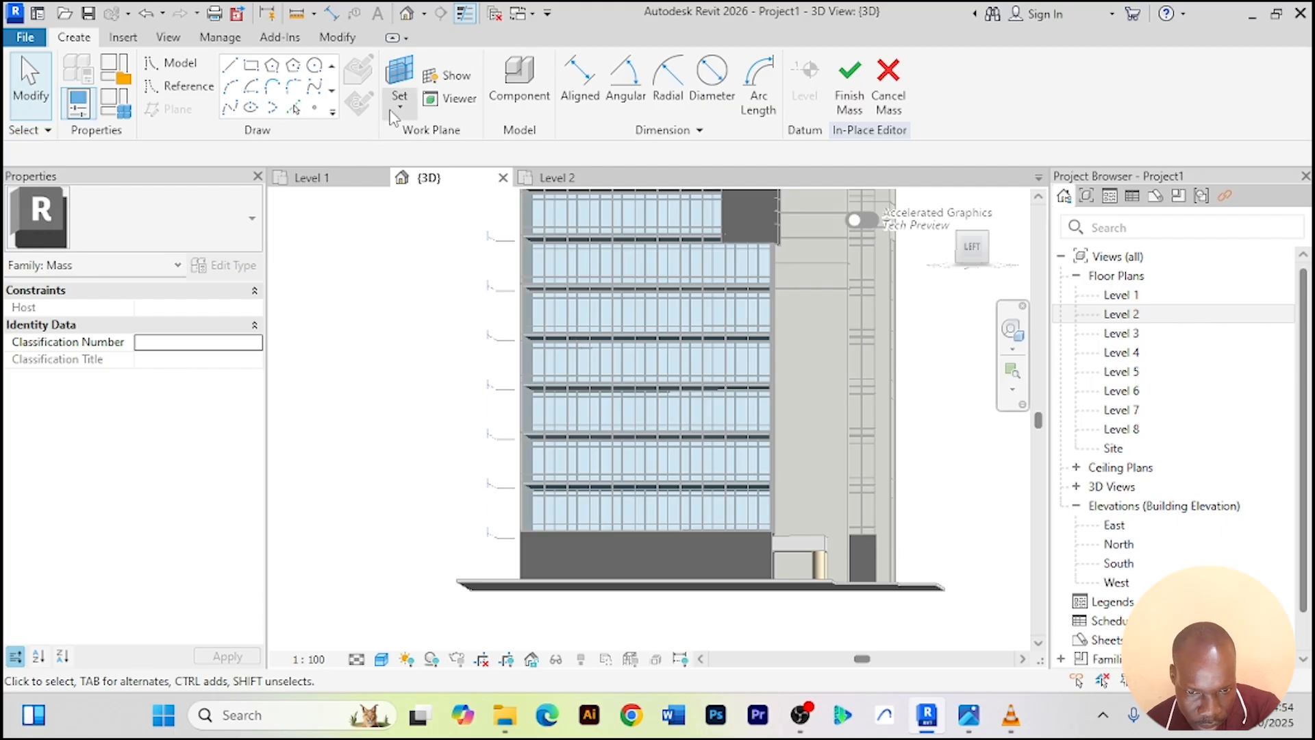
Set the mass's work plane to a glazed curtain panel face on the left facade
left_click(403, 105)
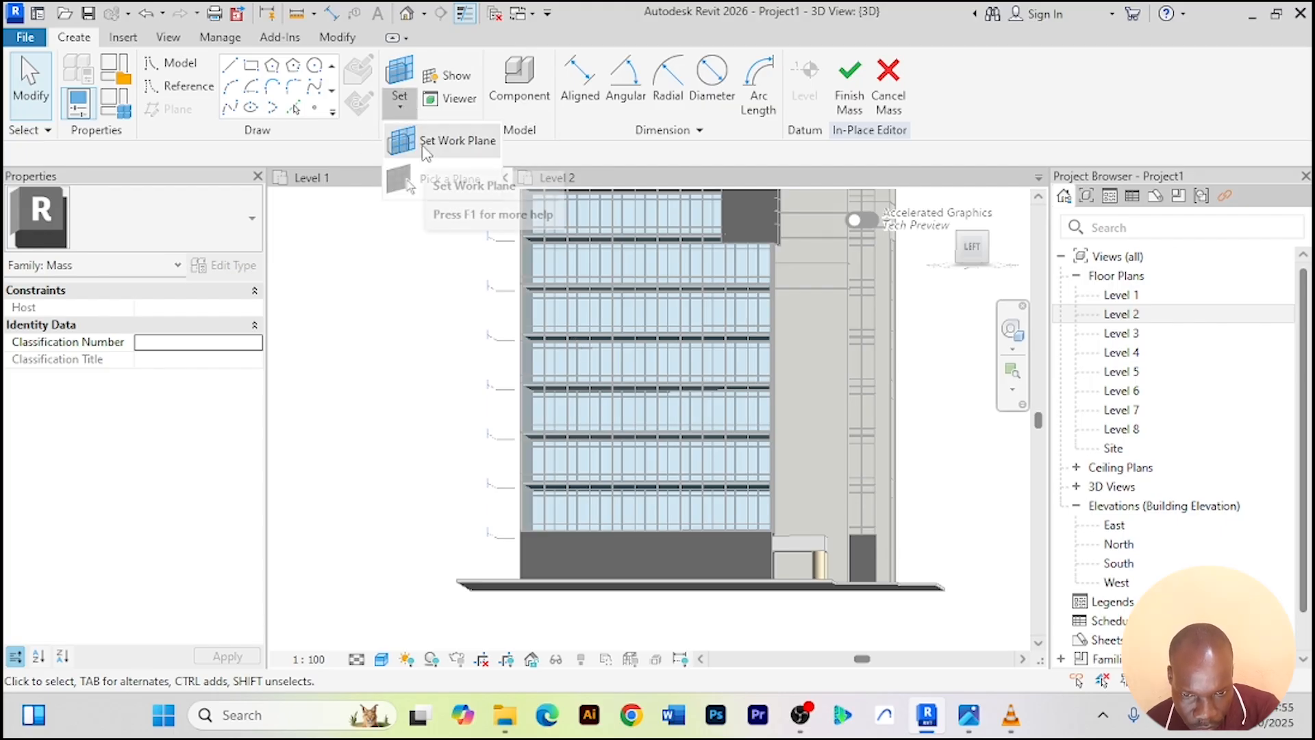
left_click(425, 145)
scroll(628, 378, "up", 5)
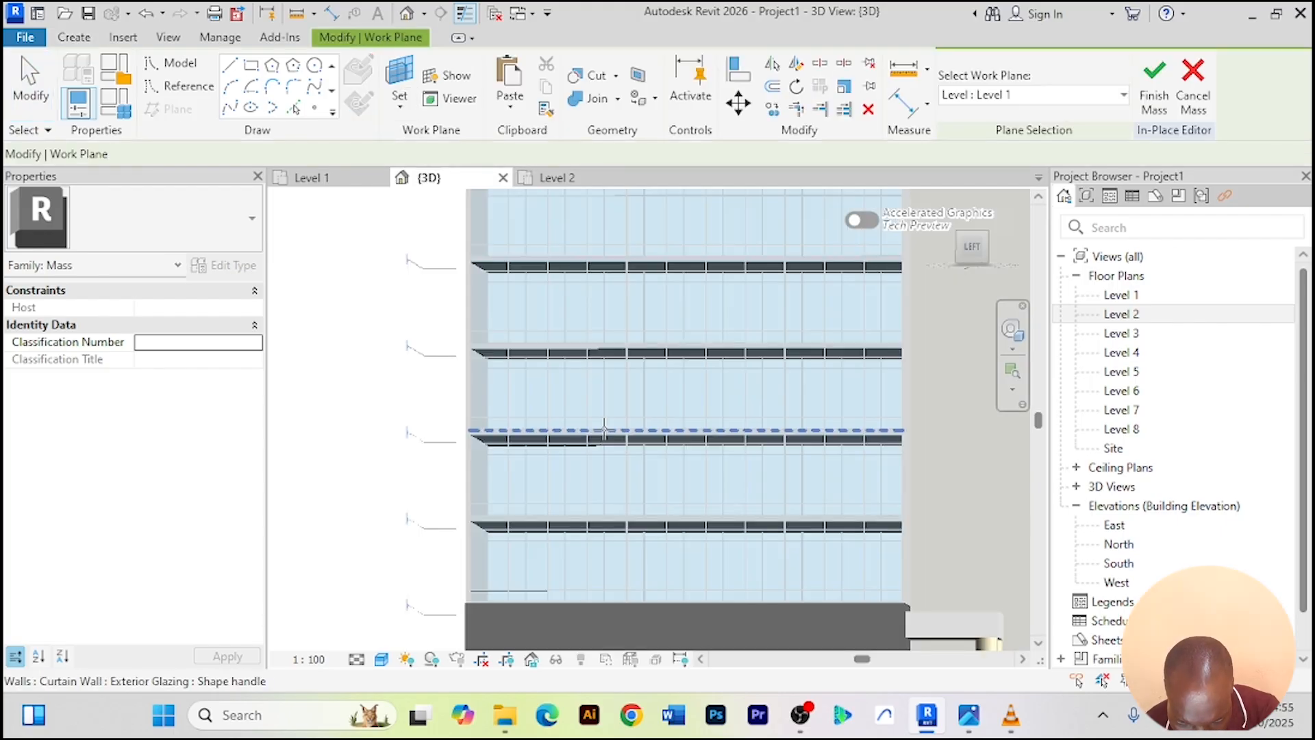
left_click(629, 377)
scroll(631, 382, "down", 6)
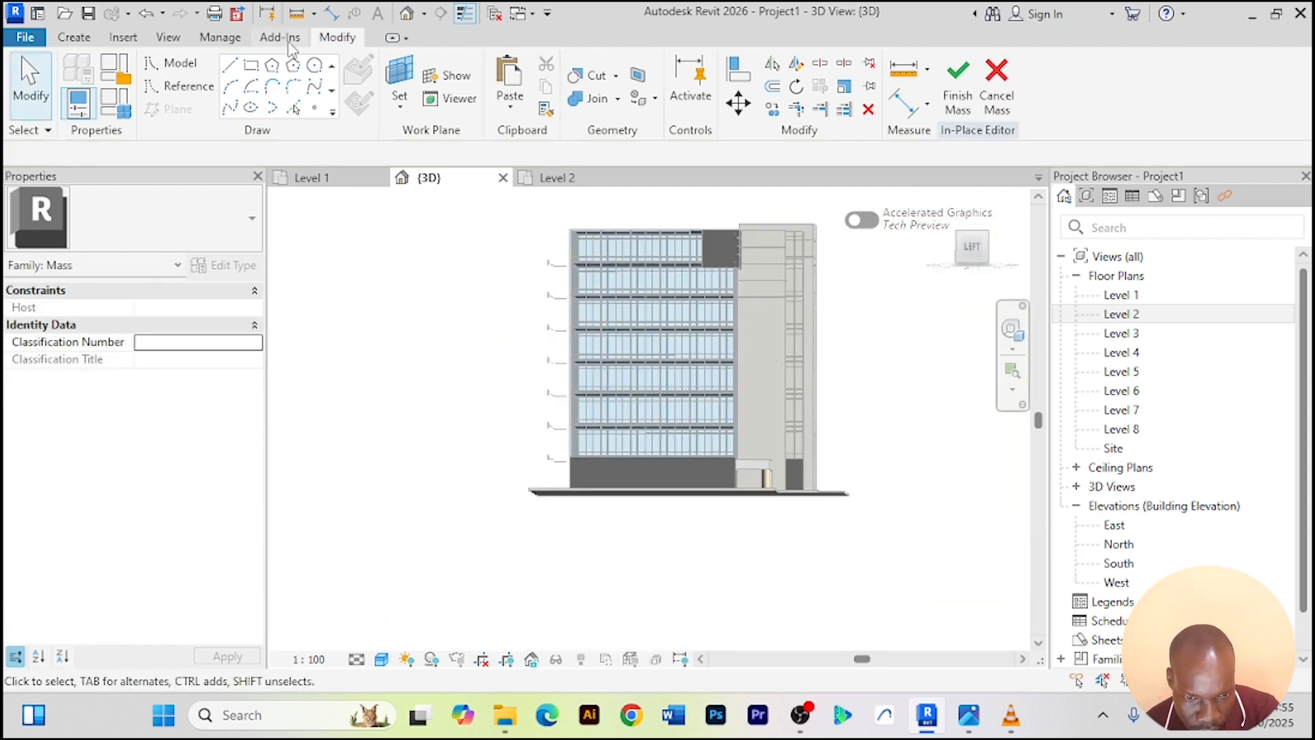
Draw a mass rectangle about 17.8 m wide and 29.2 m high over the left facade's glazing, above the ground-floor wall
left_click(253, 71)
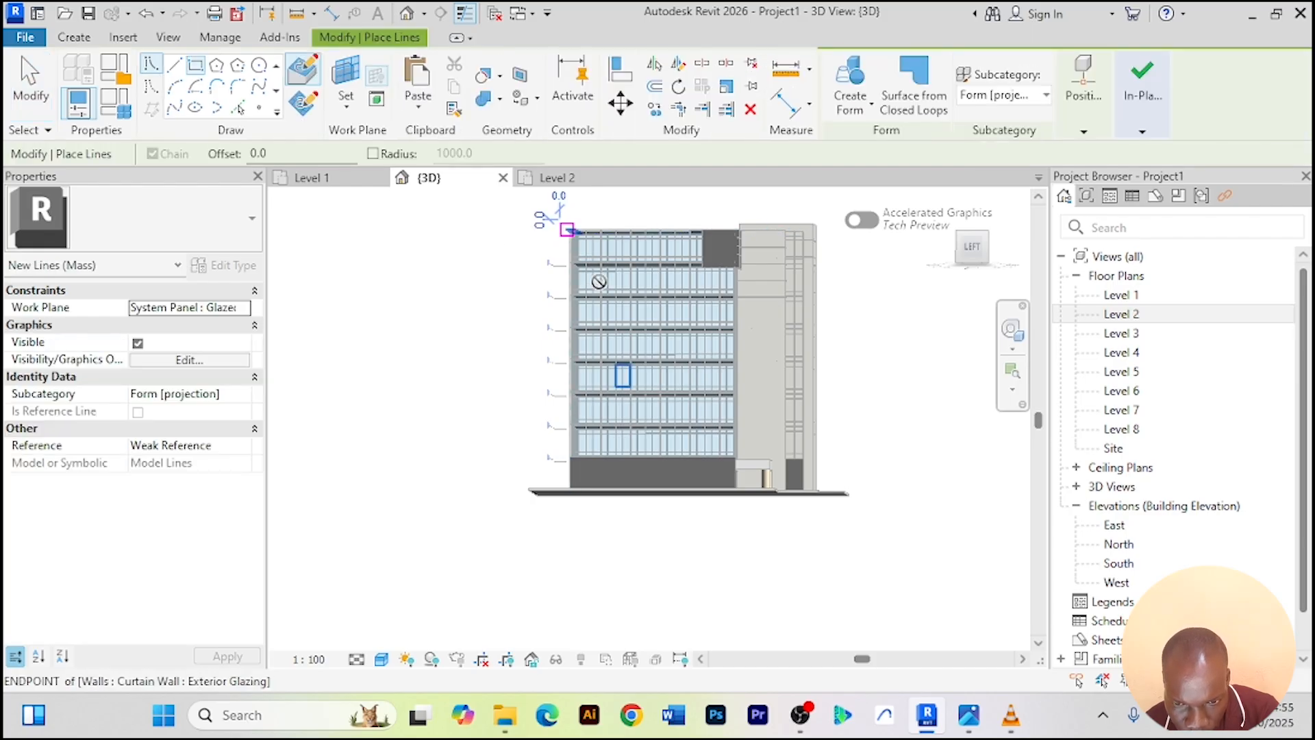
left_click(560, 220)
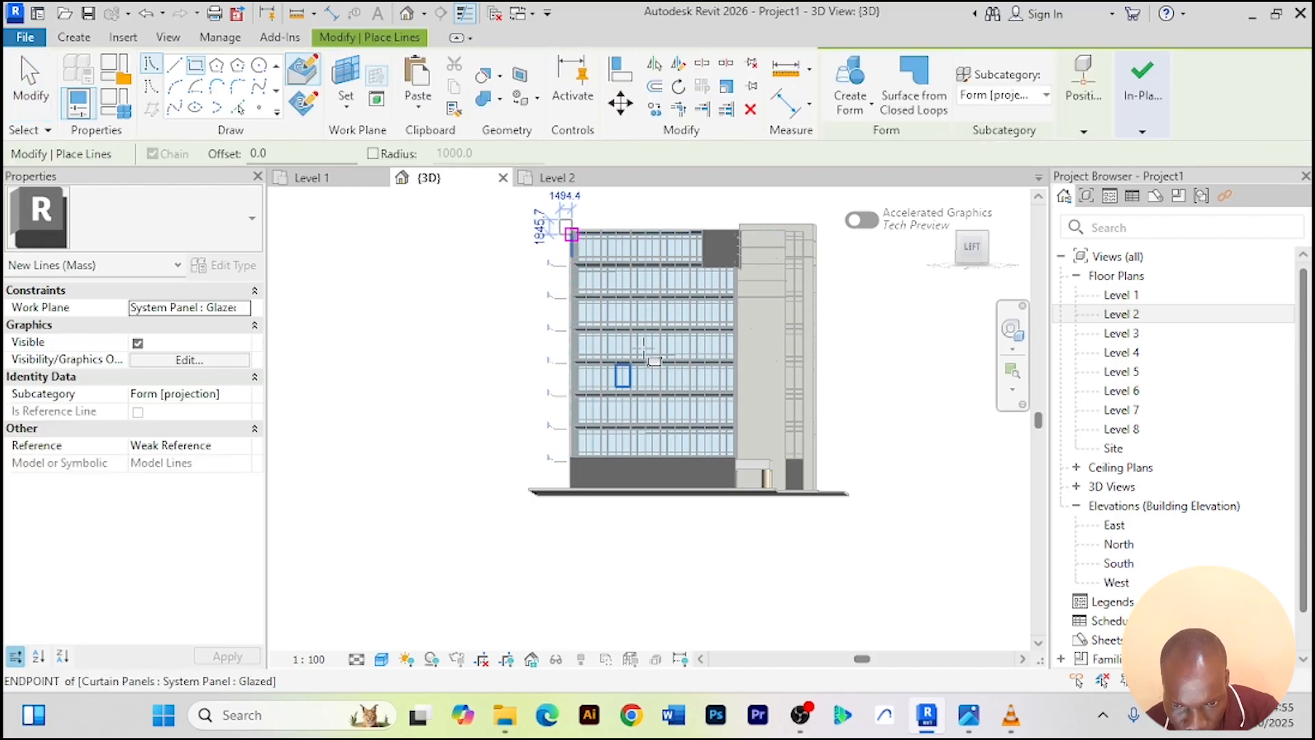
left_click(705, 452)
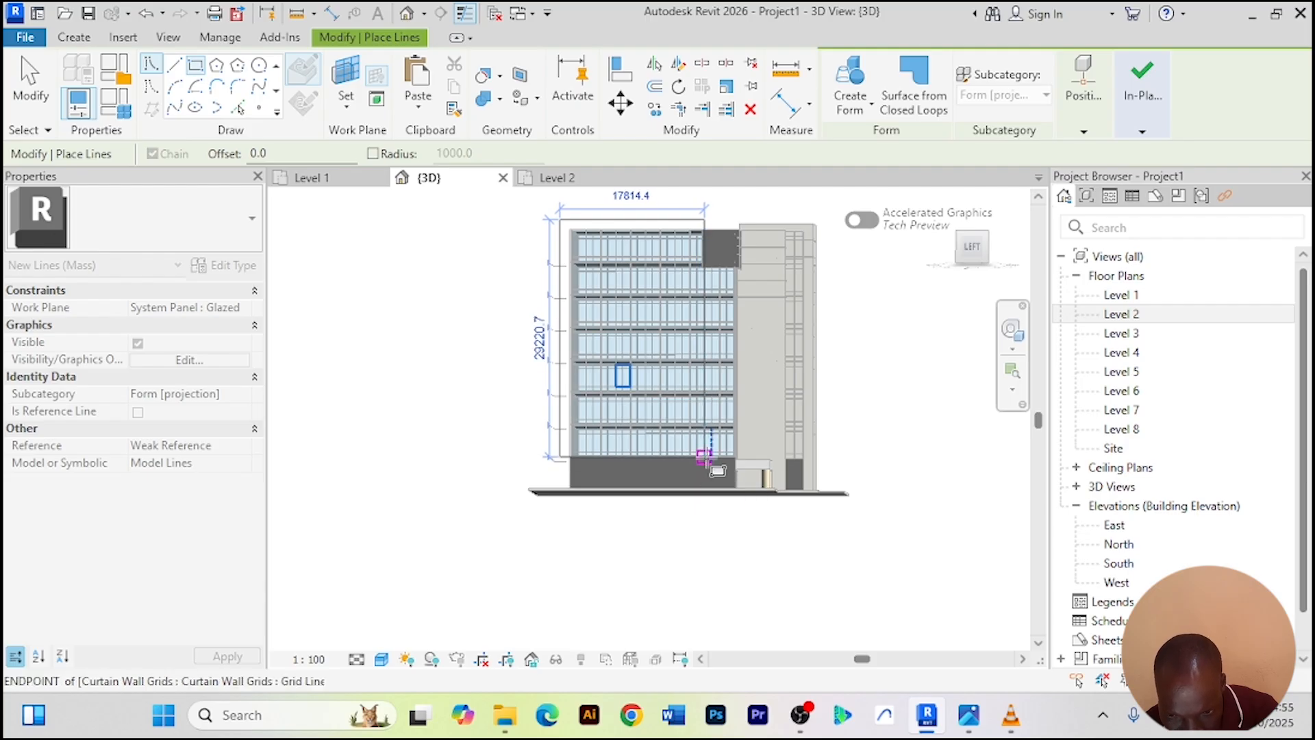
left_click(717, 470)
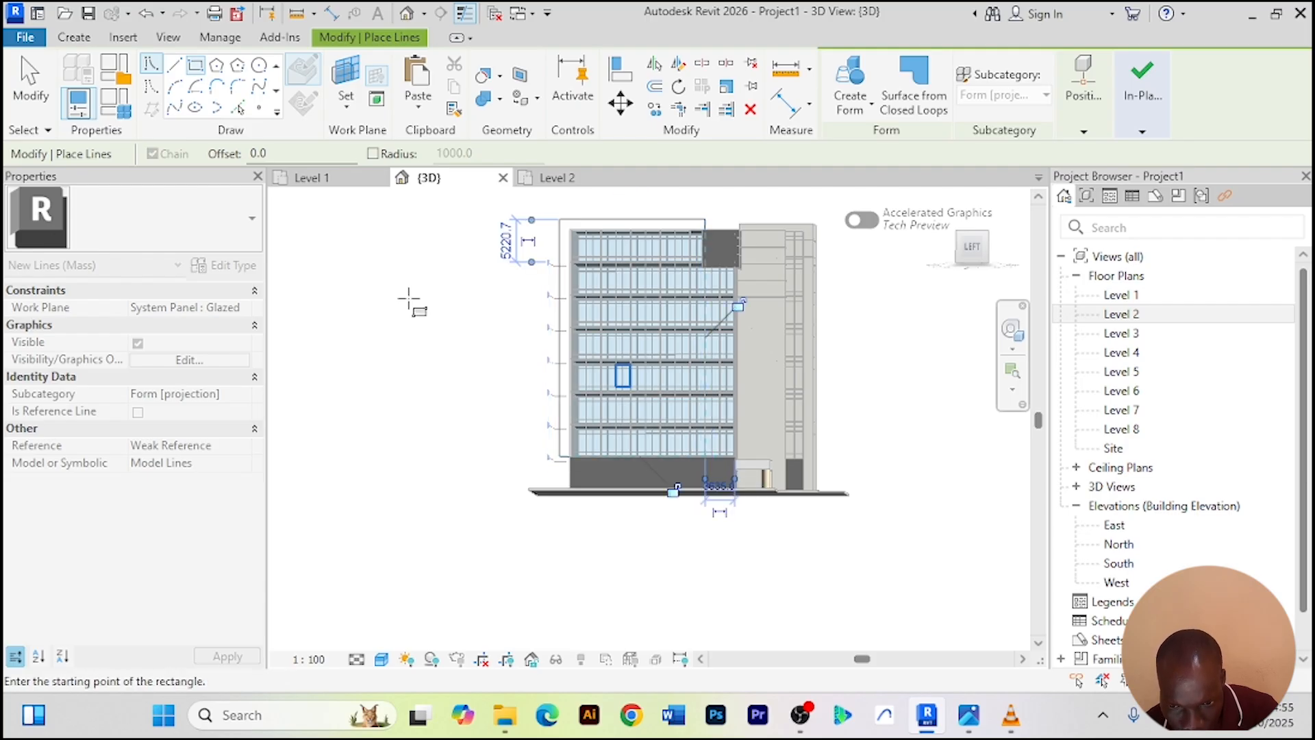
right_click(390, 259)
left_click(433, 266)
right_click(414, 245)
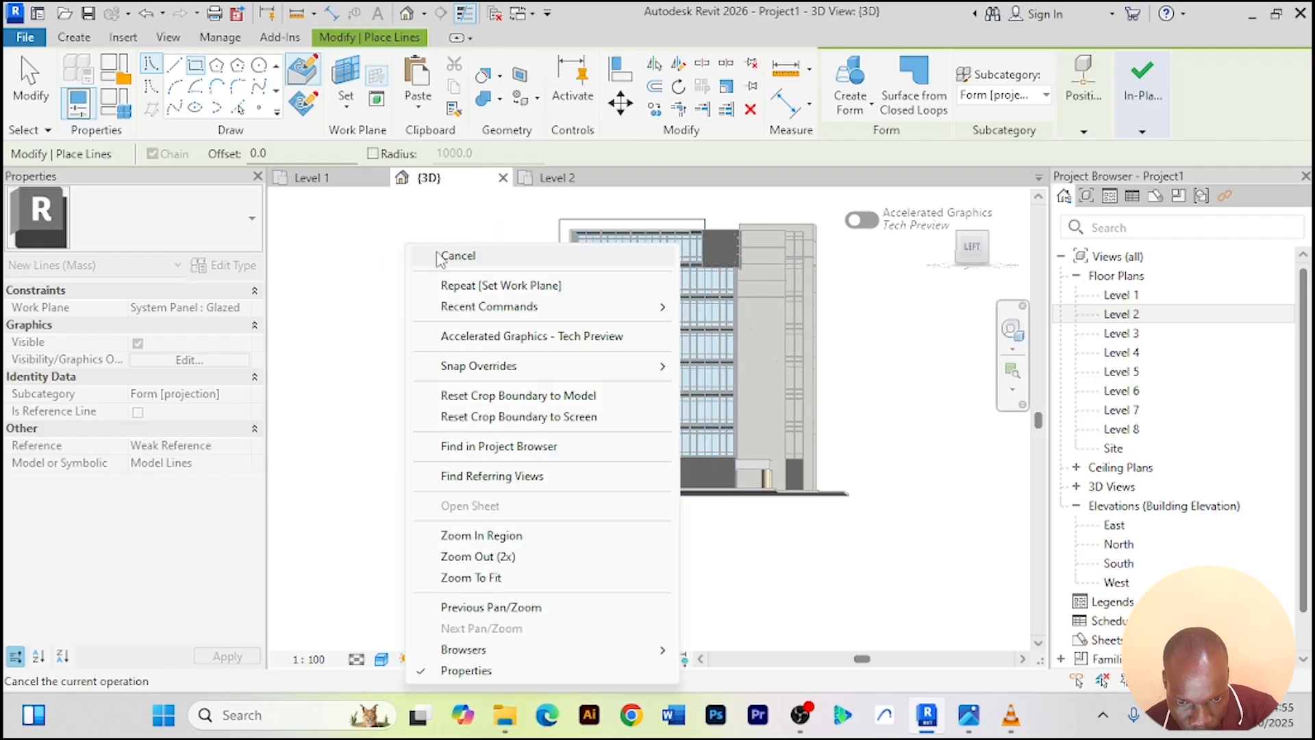
left_click(438, 254)
Create a solid form from the rectangle and finish the in-place mass
left_click(572, 217)
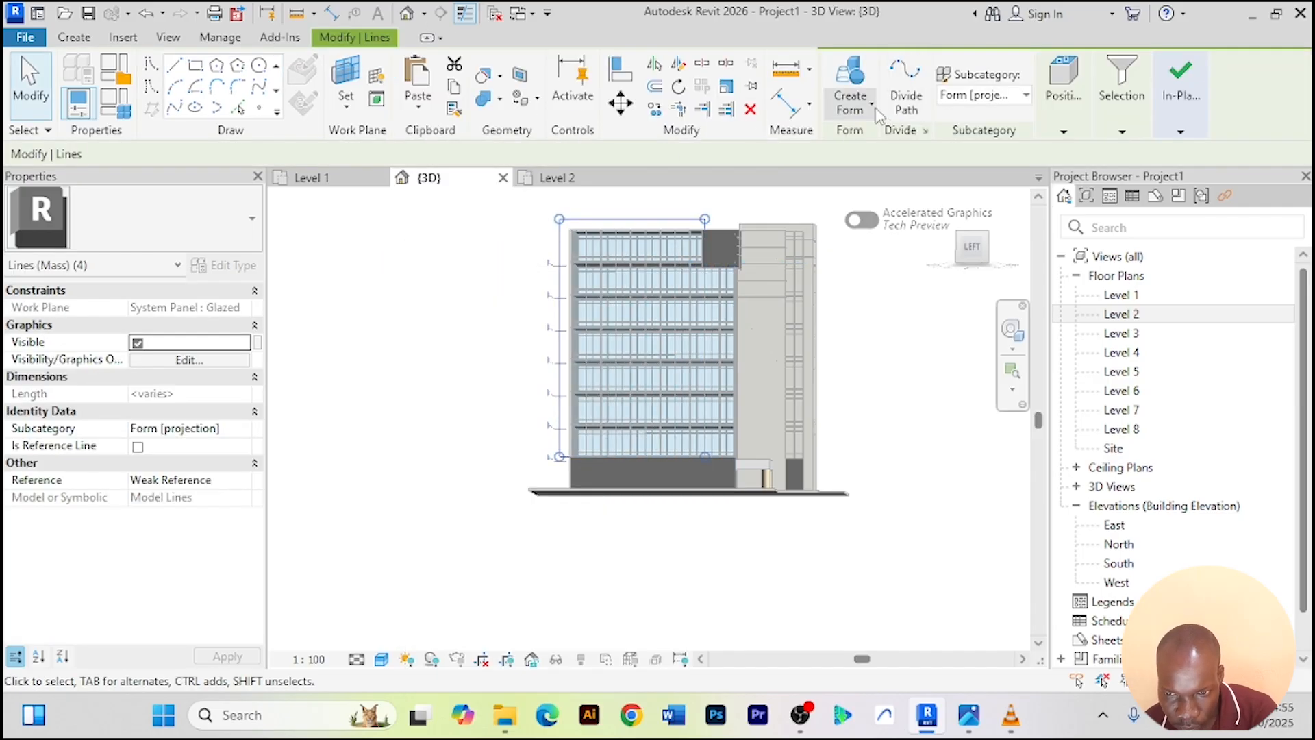
left_click(873, 108)
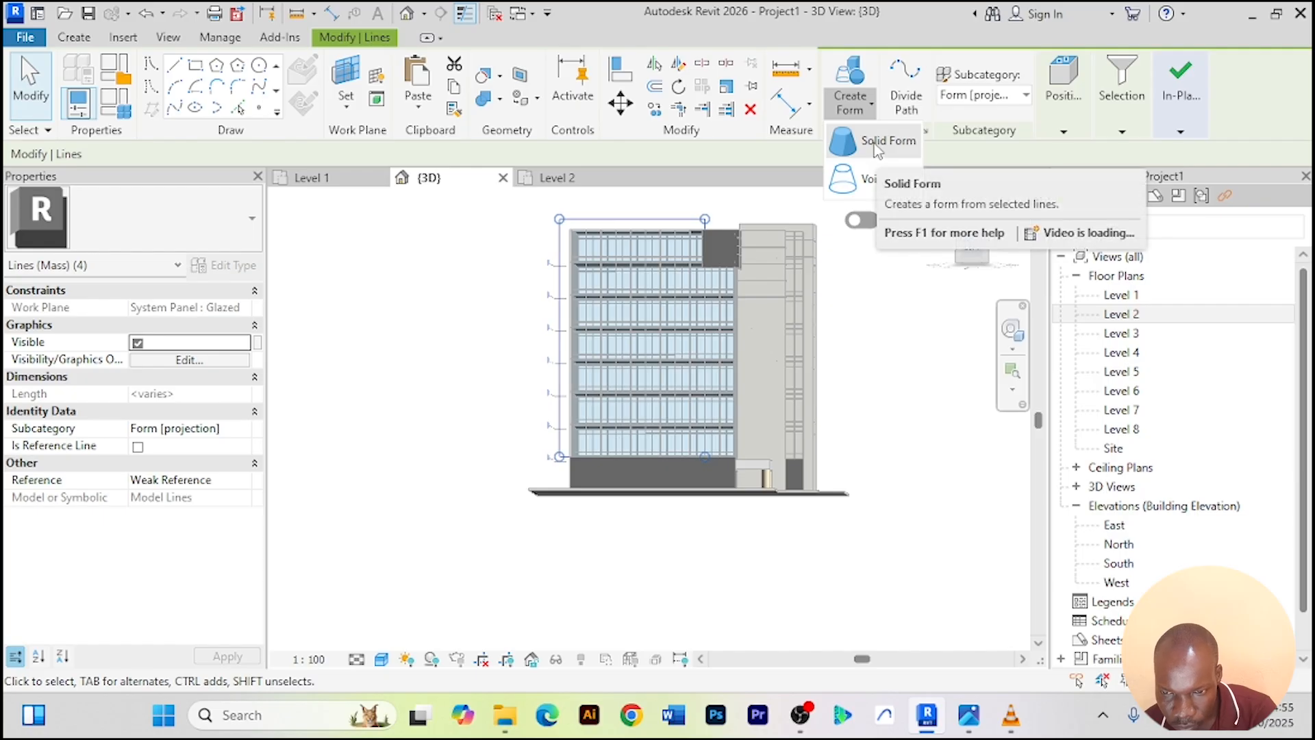
left_click(877, 141)
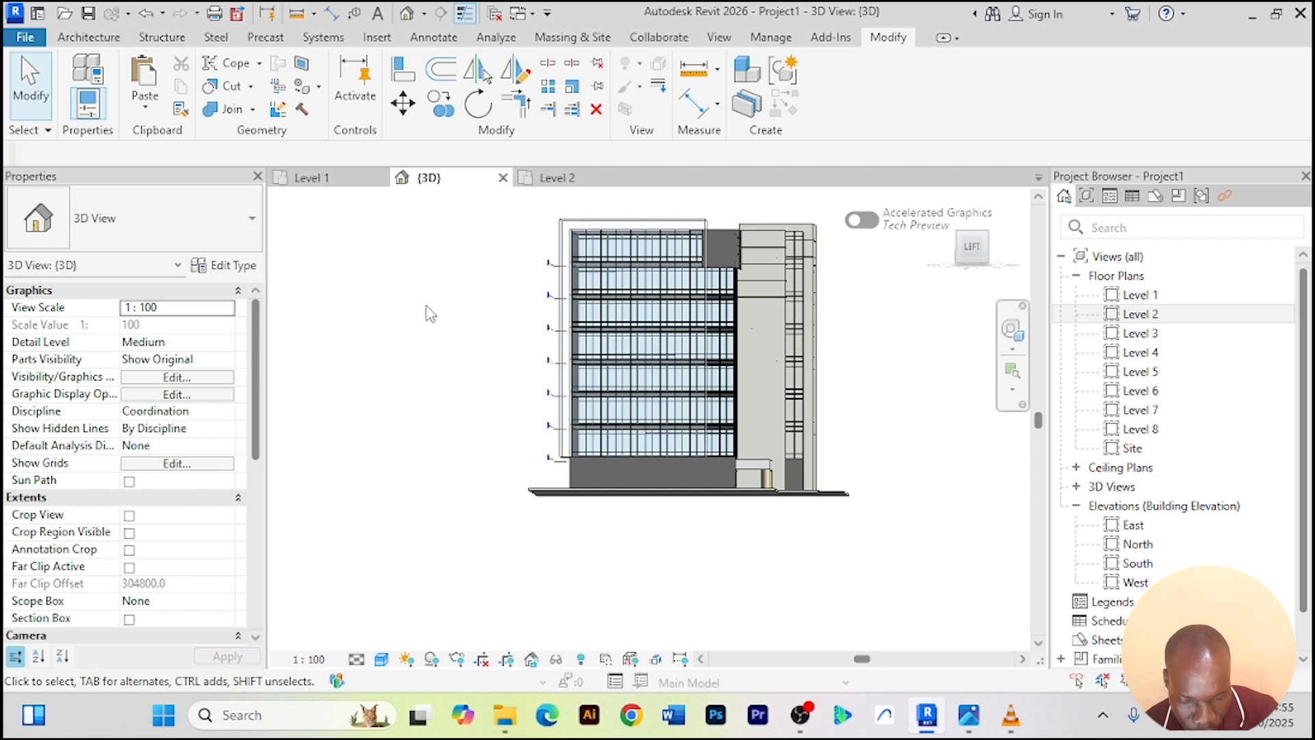
middle_click_drag(426, 307, 552, 347, "shift")
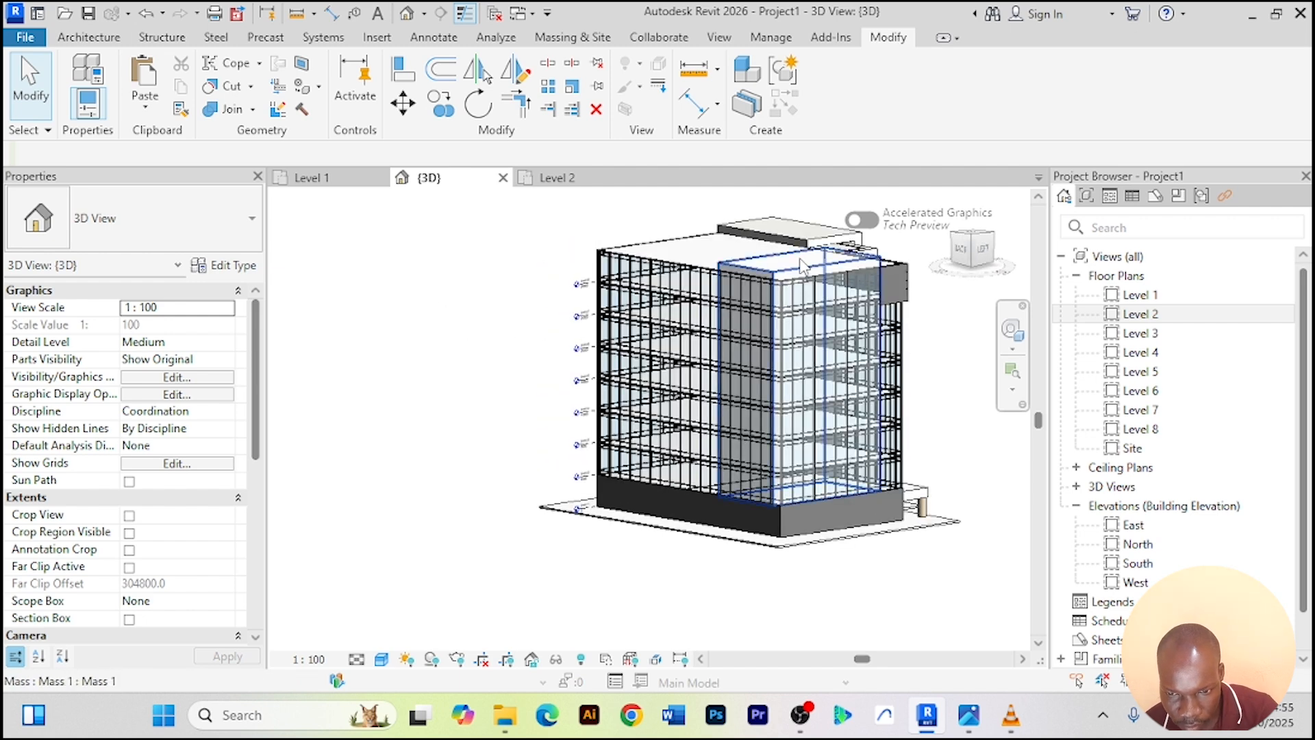
Try to place a Main wall by face on the left-facing side of the mass
middle_click_drag(488, 377, 351, 379, "shift")
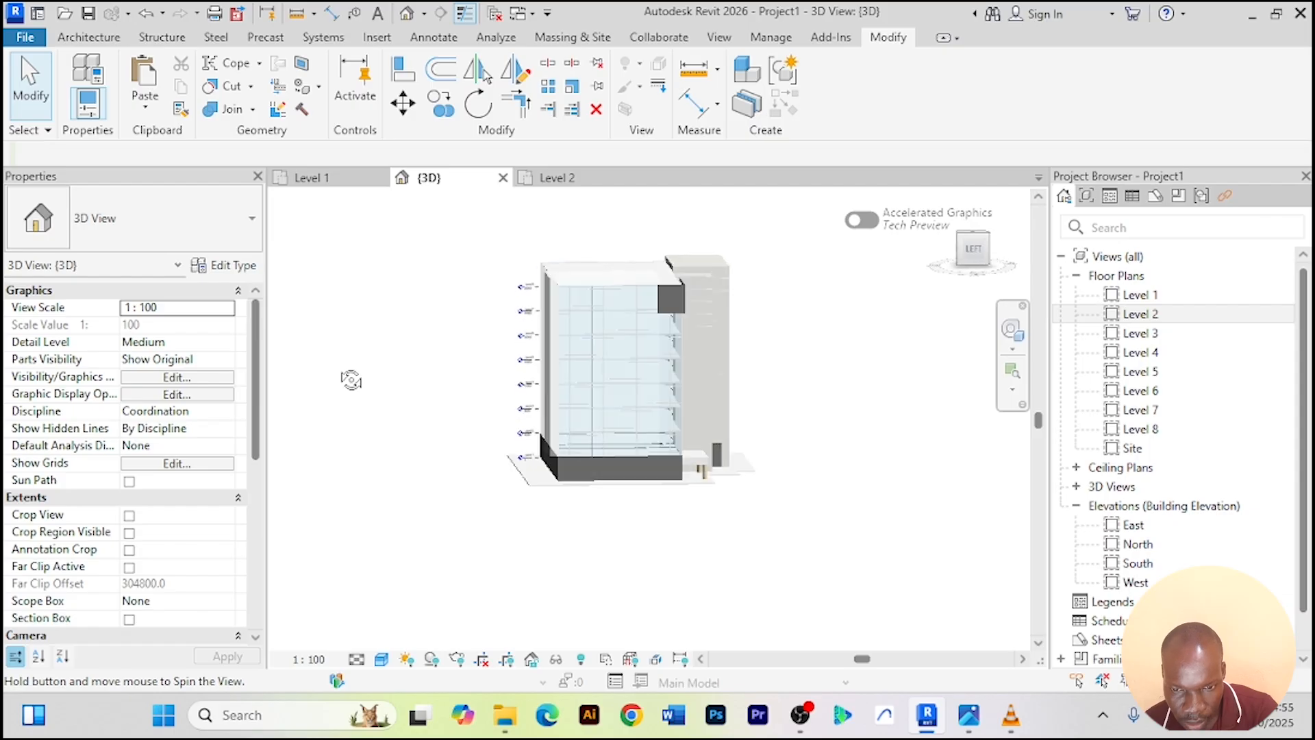
scroll(589, 280, "up", 2)
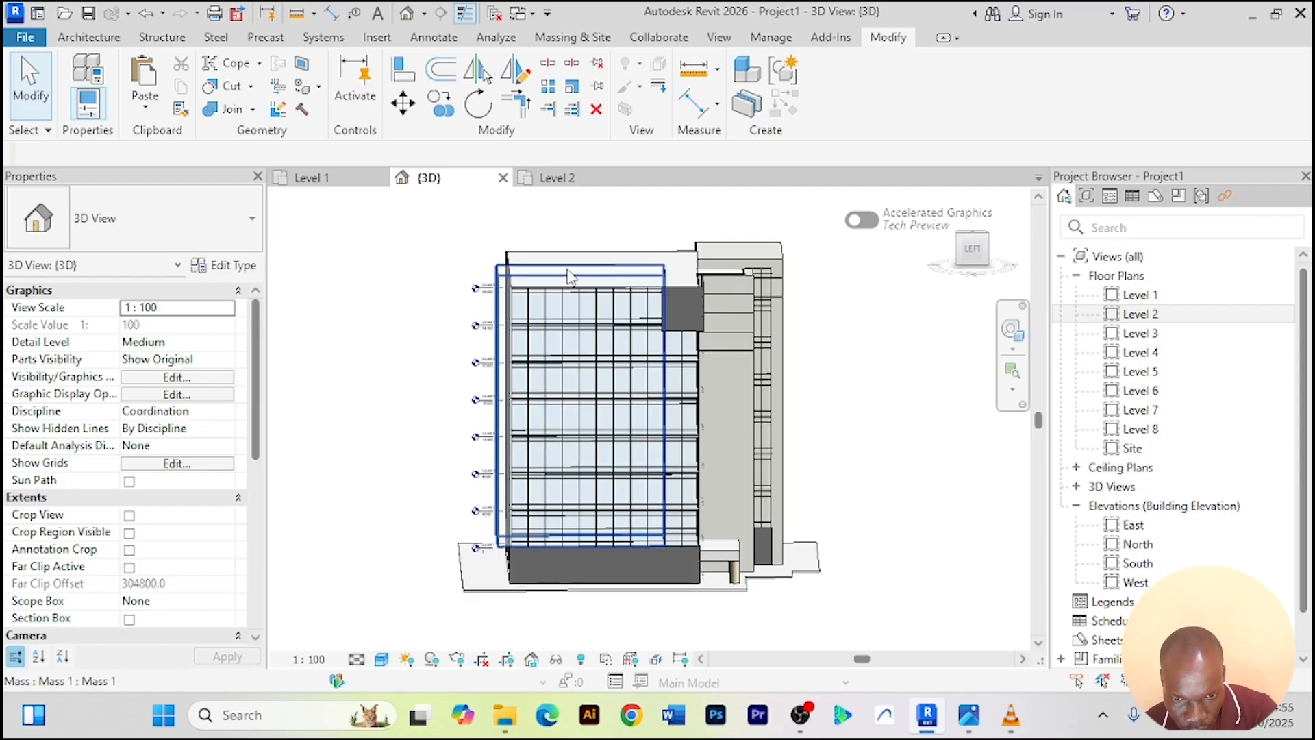
left_click(587, 39)
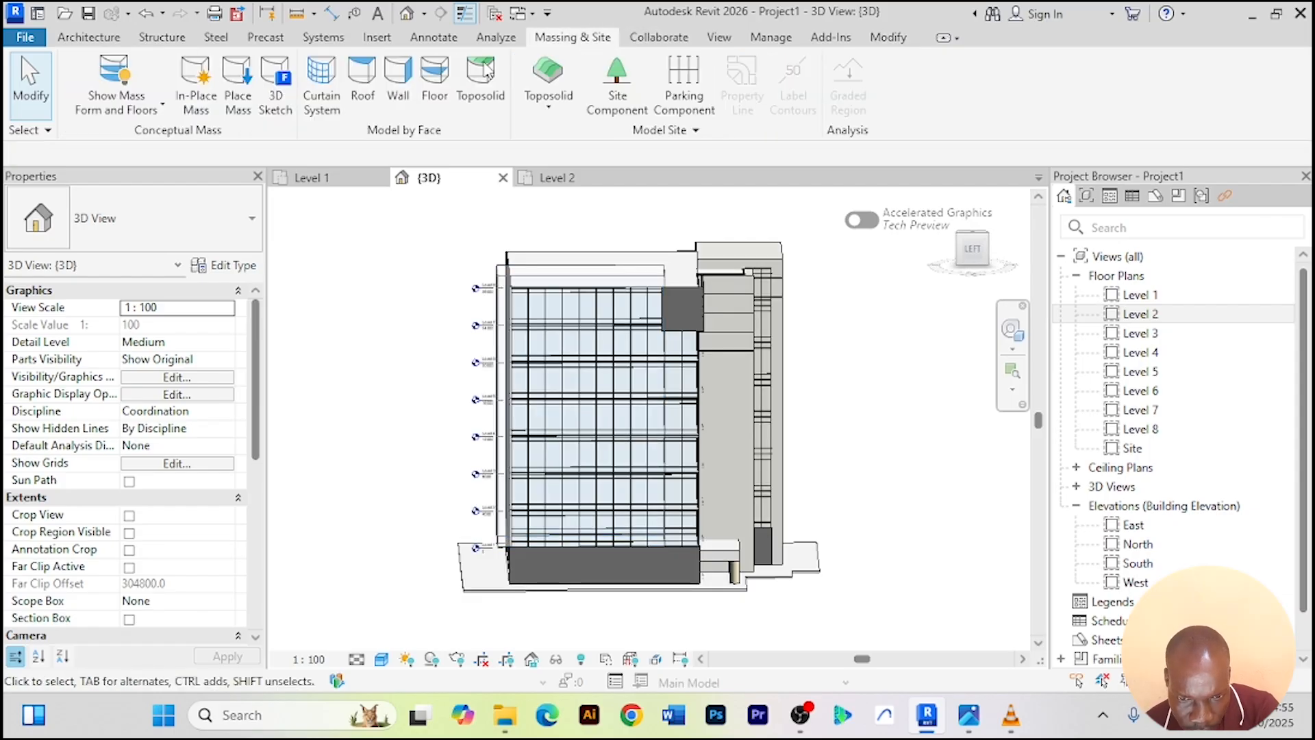
left_click(399, 92)
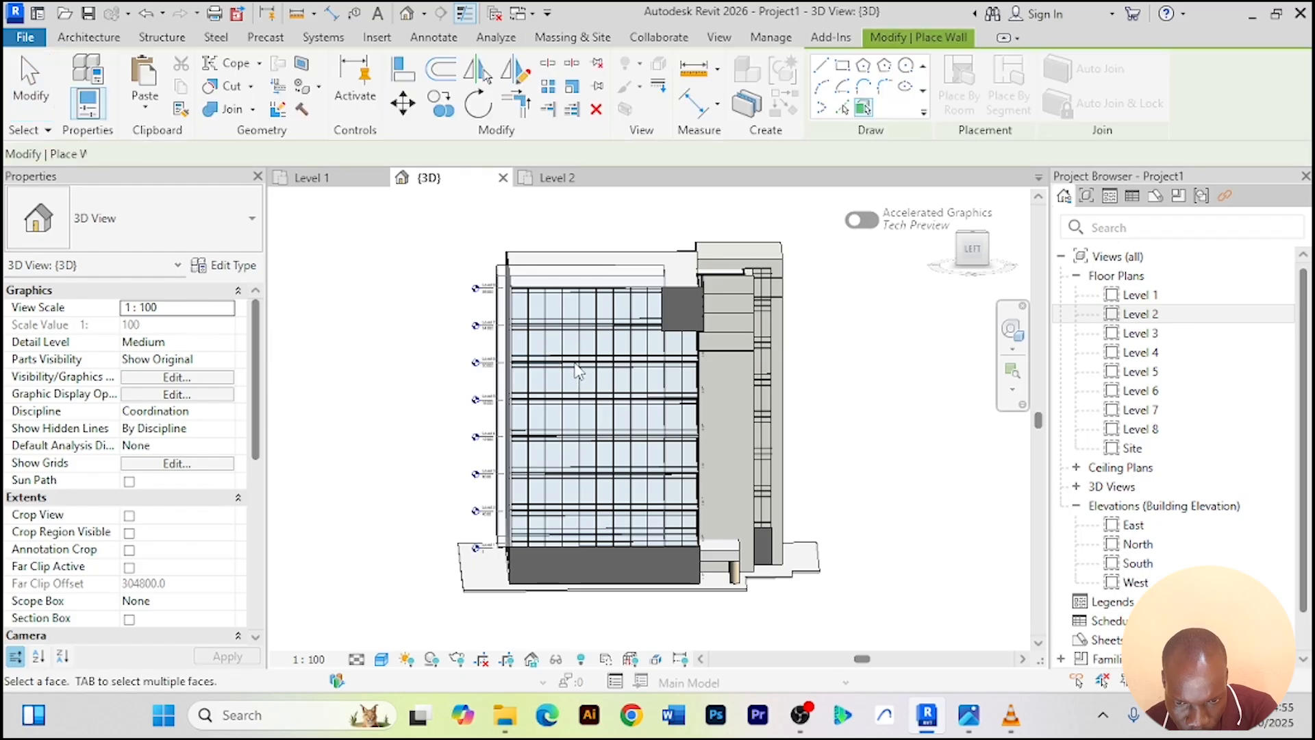
scroll(534, 291, "up", 3)
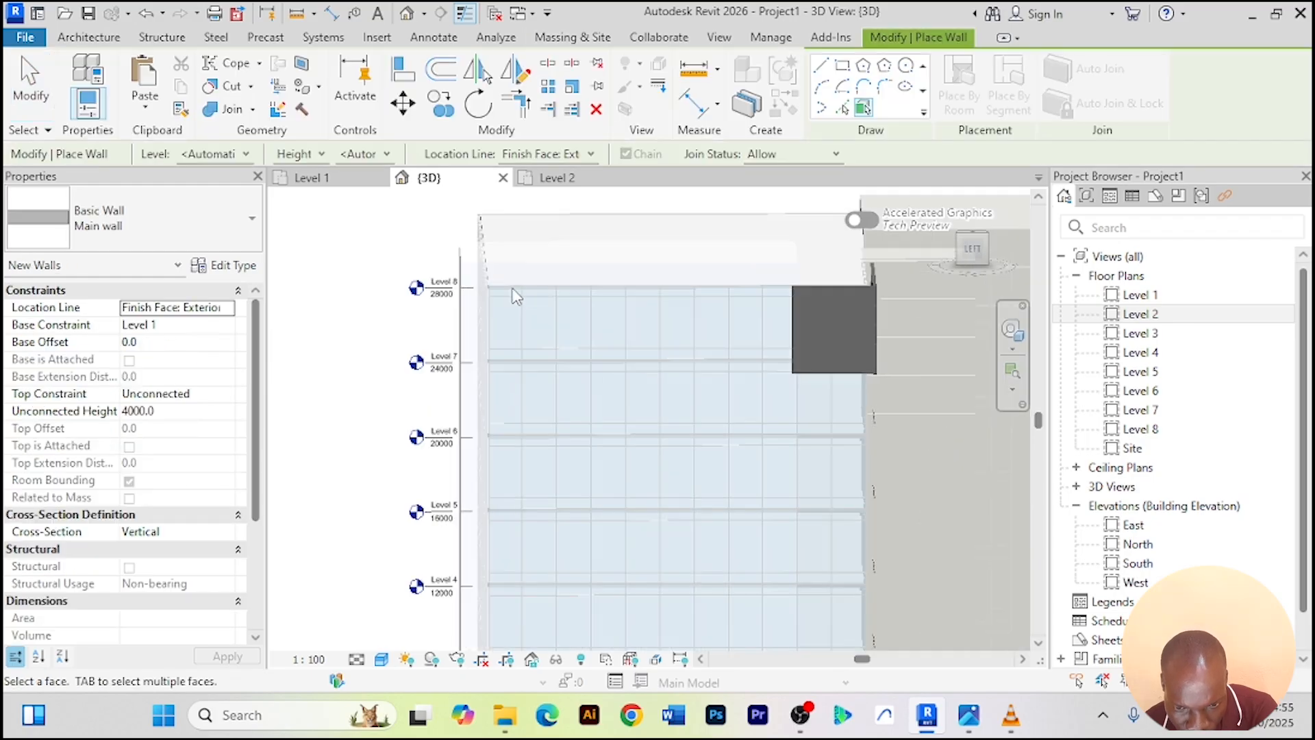
left_click(477, 264)
scroll(478, 266, "down", 2)
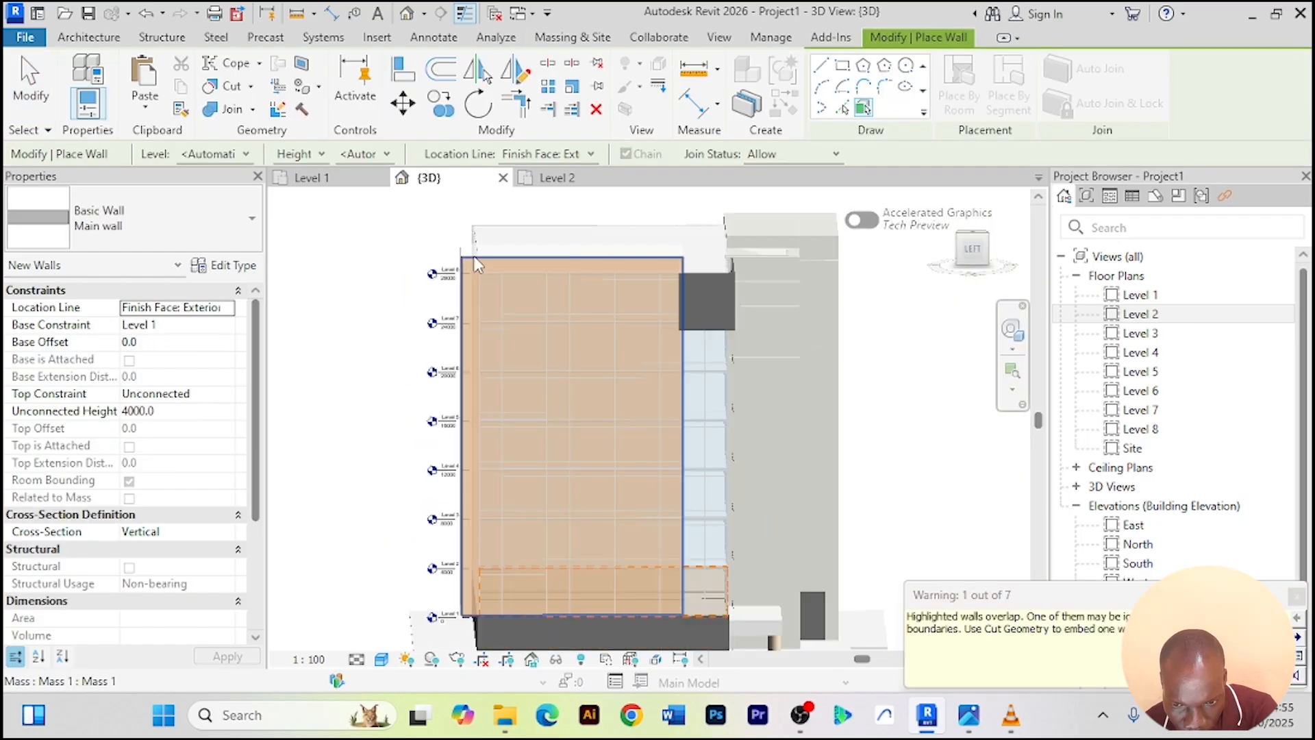
Try to place another Main wall by face on the front-facing side of the mass
scroll(682, 329, "down", 3)
middle_click_drag(774, 372, 554, 383, "shift")
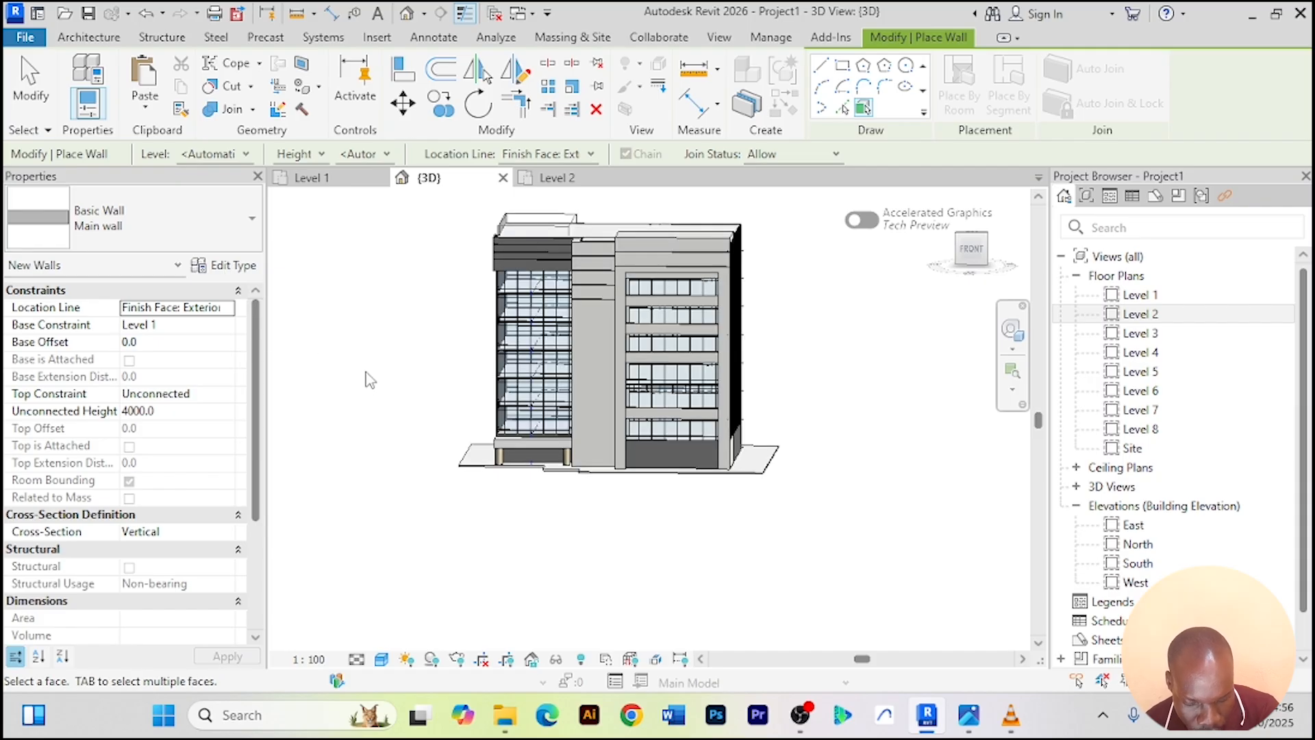
scroll(370, 380, "up", 5)
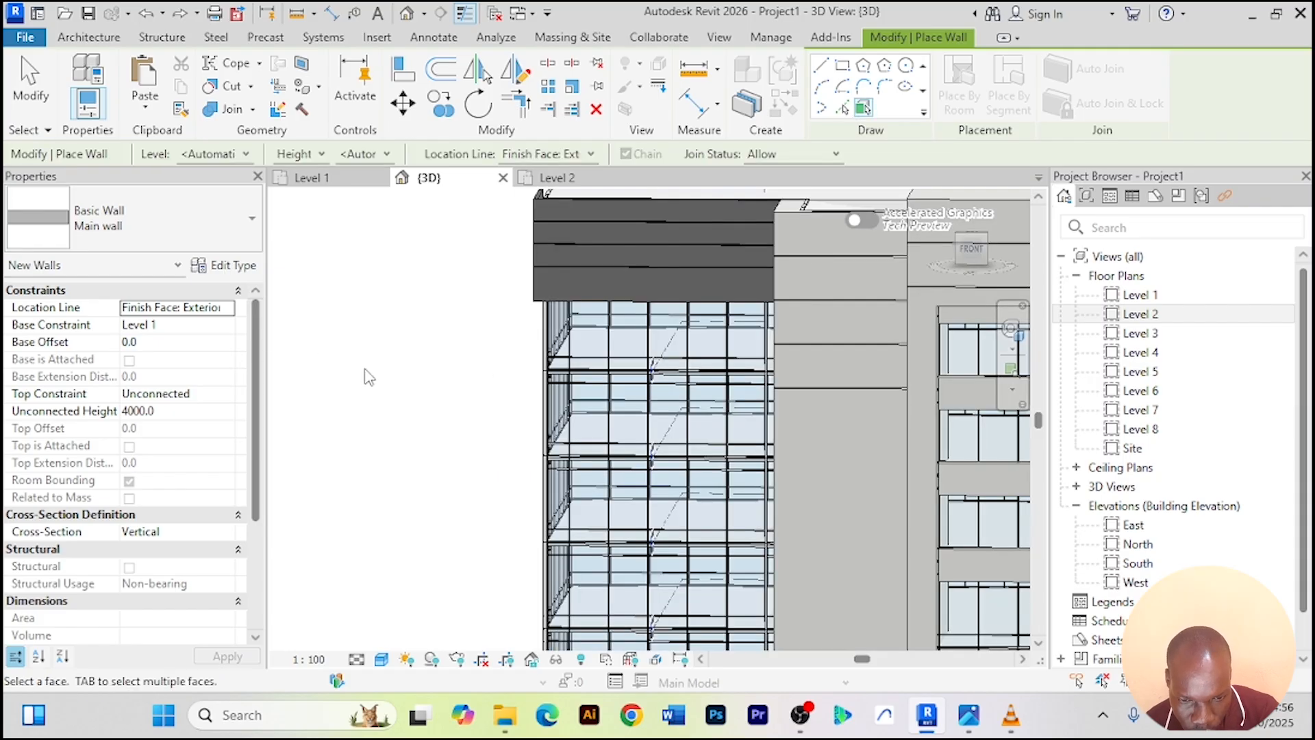
scroll(379, 379, "down", 4)
mouse_move(379, 379)
middle_mouse_down("shift")
mouse_move(403, 387)
mouse_move(376, 382)
middle_mouse_up("shift")
scroll(376, 383, "down", 2)
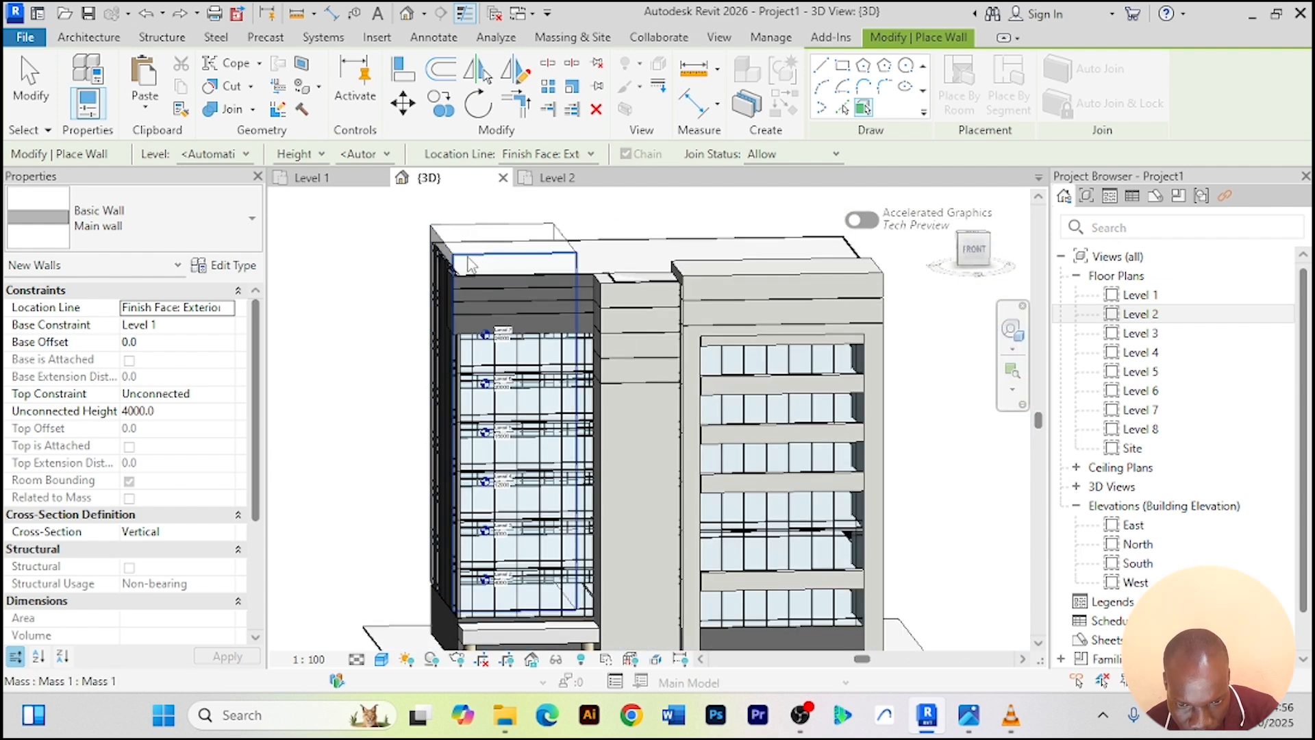
left_click(468, 264)
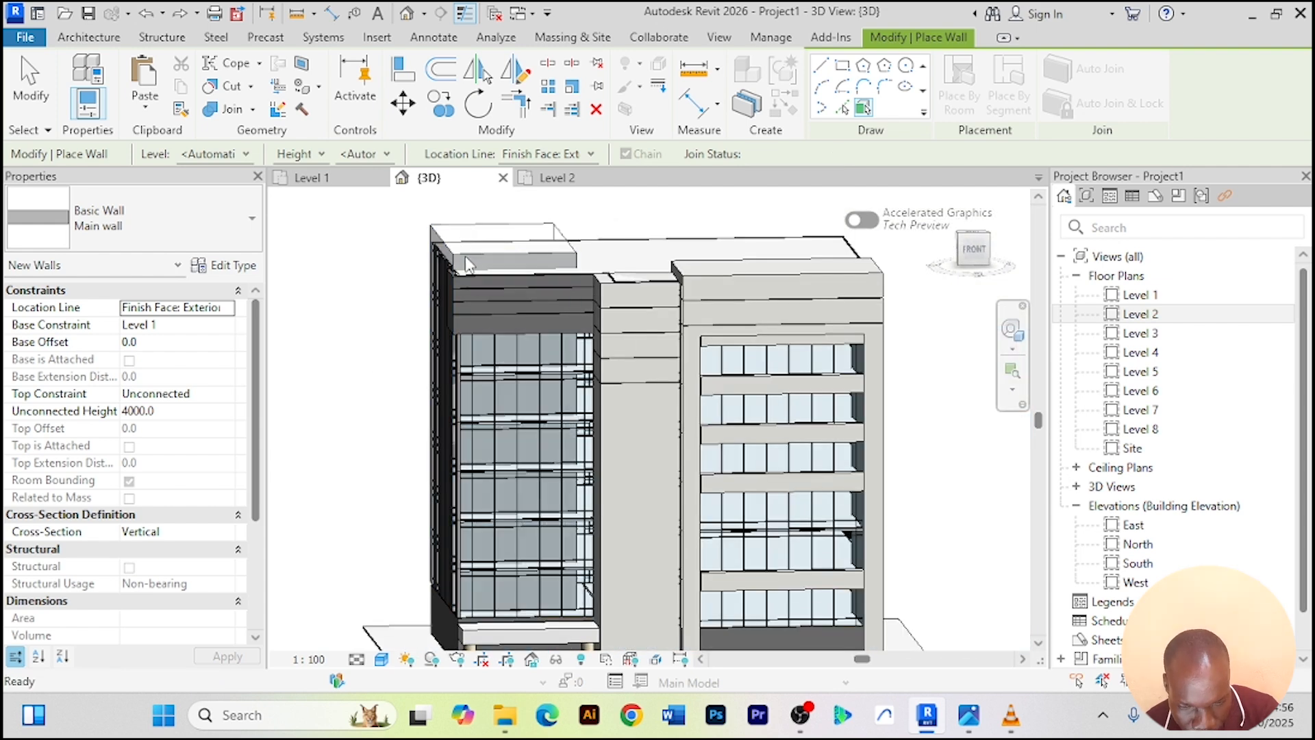
Undo the wall placements back into the in-place mass edit and finish the mass again
key("ctrl+z")
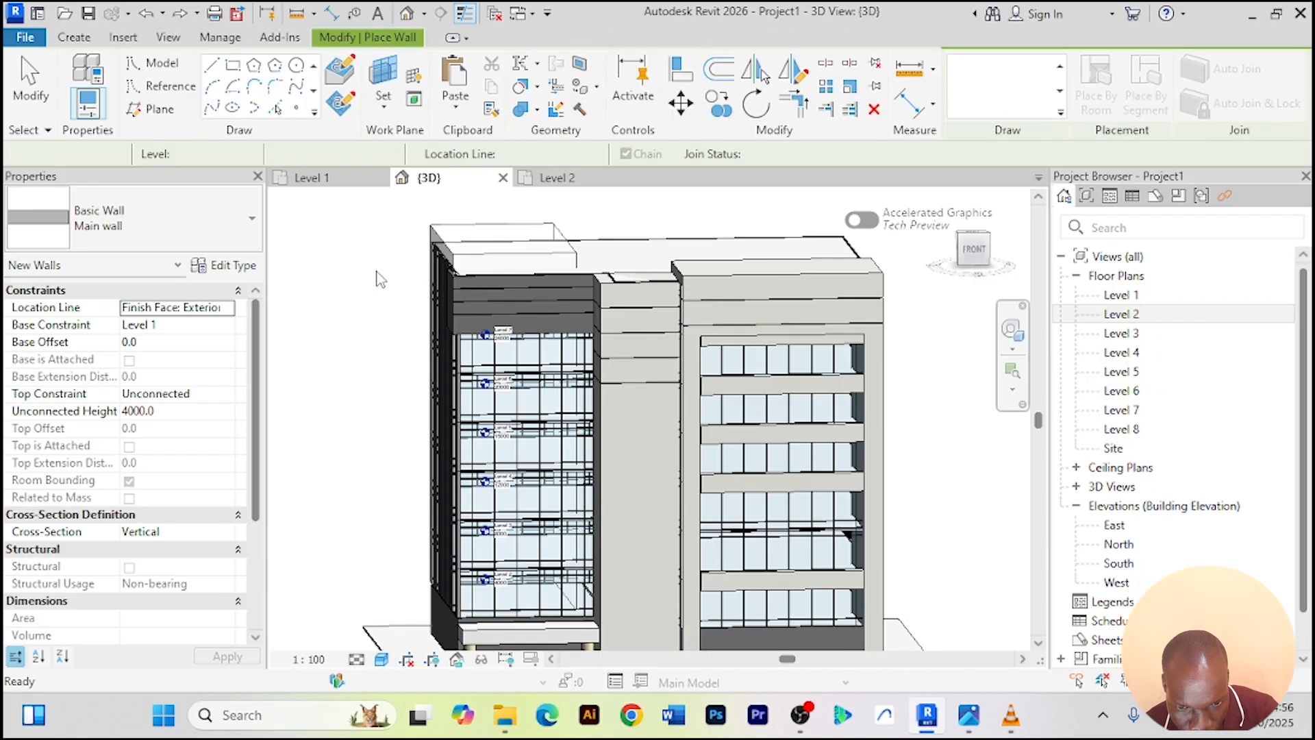
right_click(382, 276)
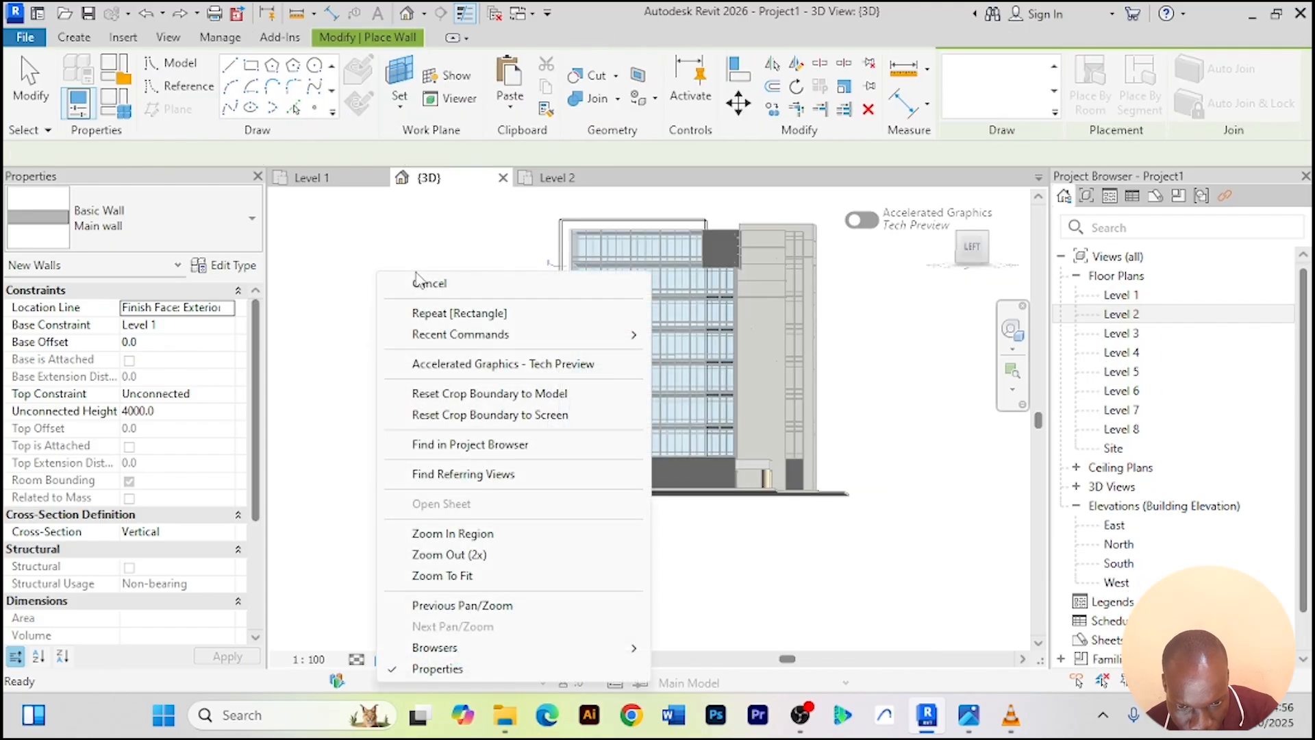
left_click(418, 283)
right_click(414, 257)
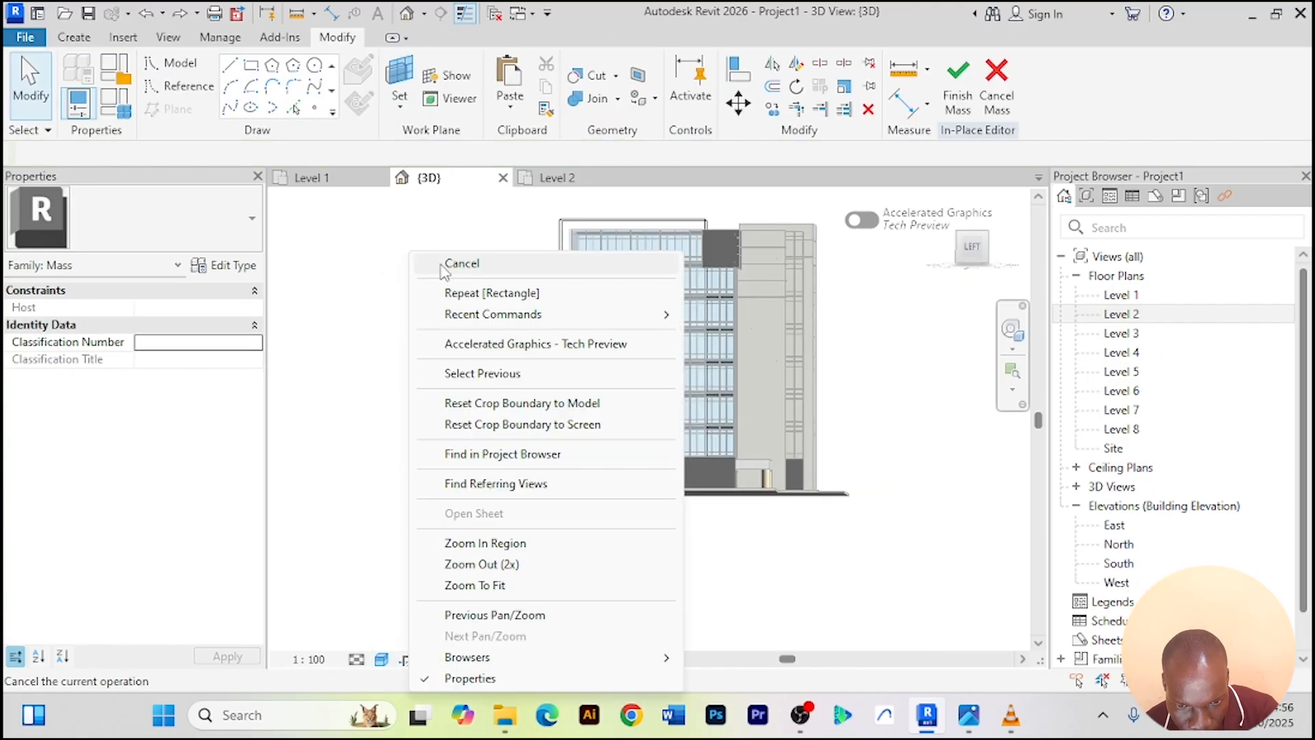
left_click(460, 266)
left_click(948, 108)
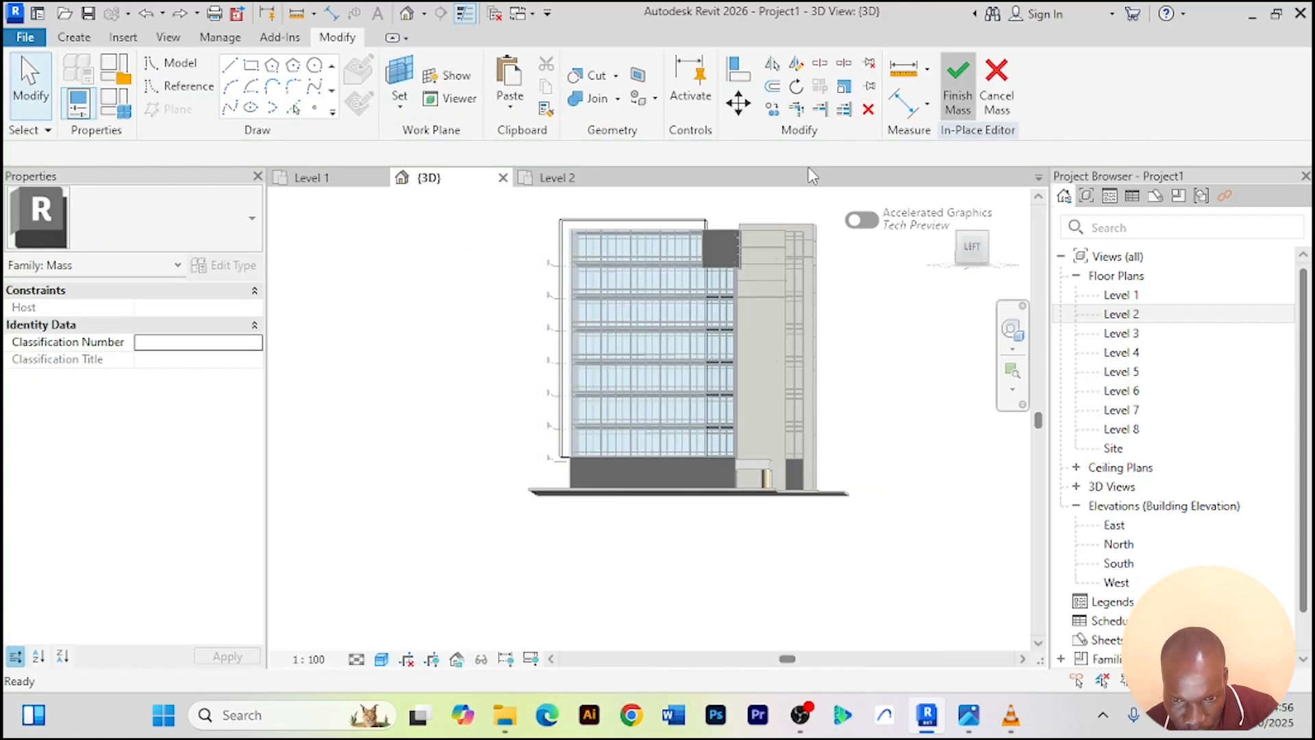
Stretch the mass's outer side outward so it projects beyond the left facade's glazing
middle_click_drag(449, 375, 265, 375, "shift")
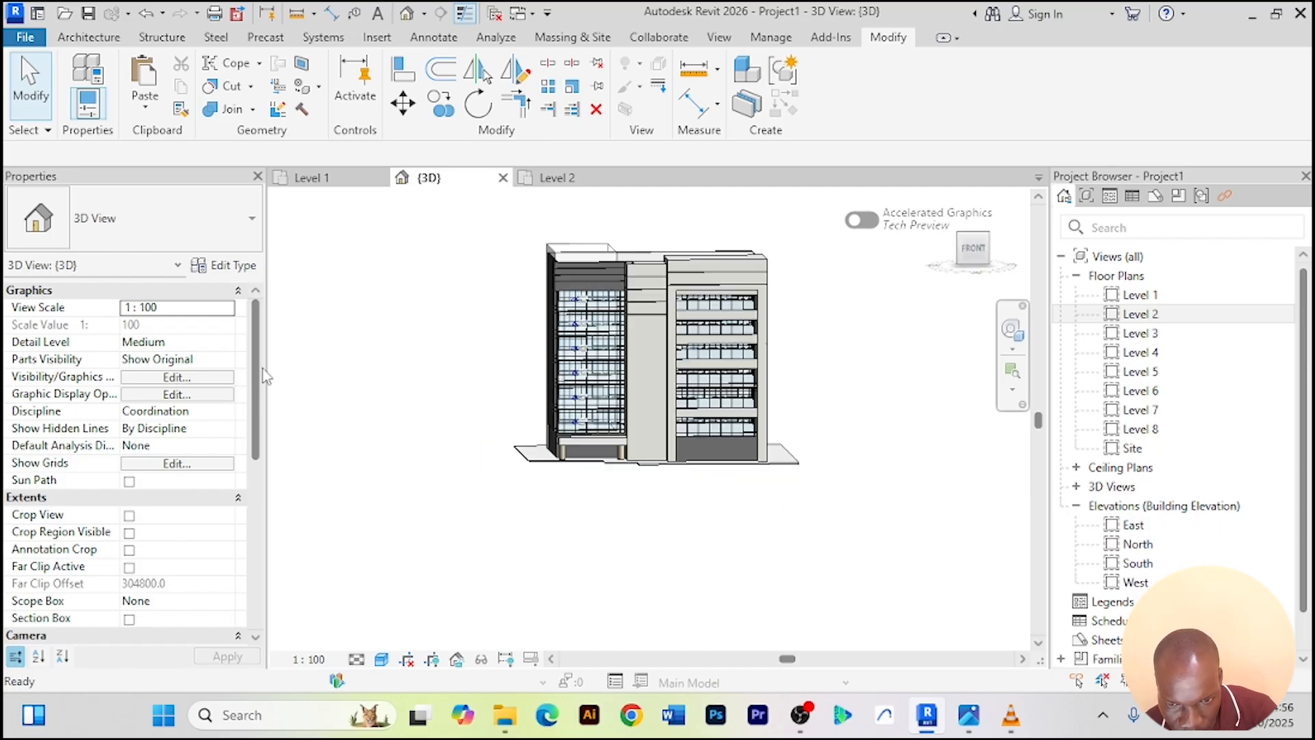
left_click(569, 295)
scroll(571, 384, "up", 4)
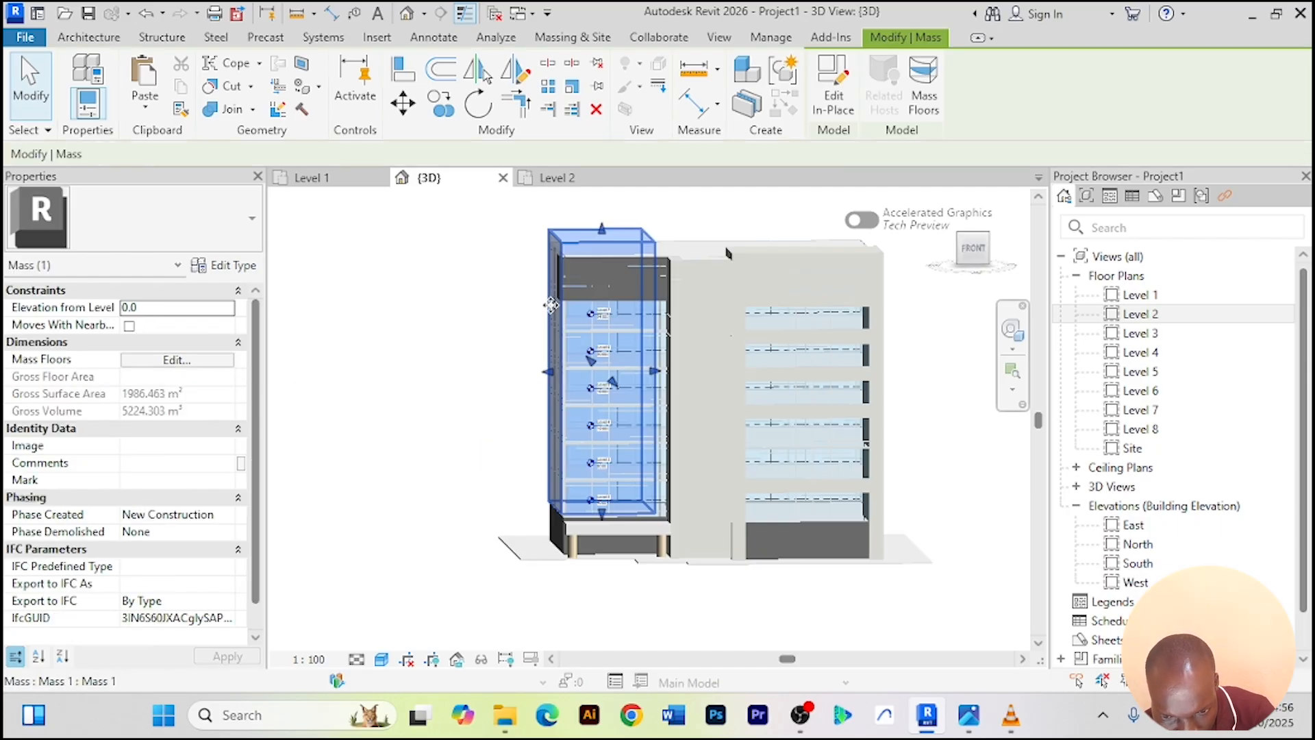
left_click_drag(548, 411, 470, 364)
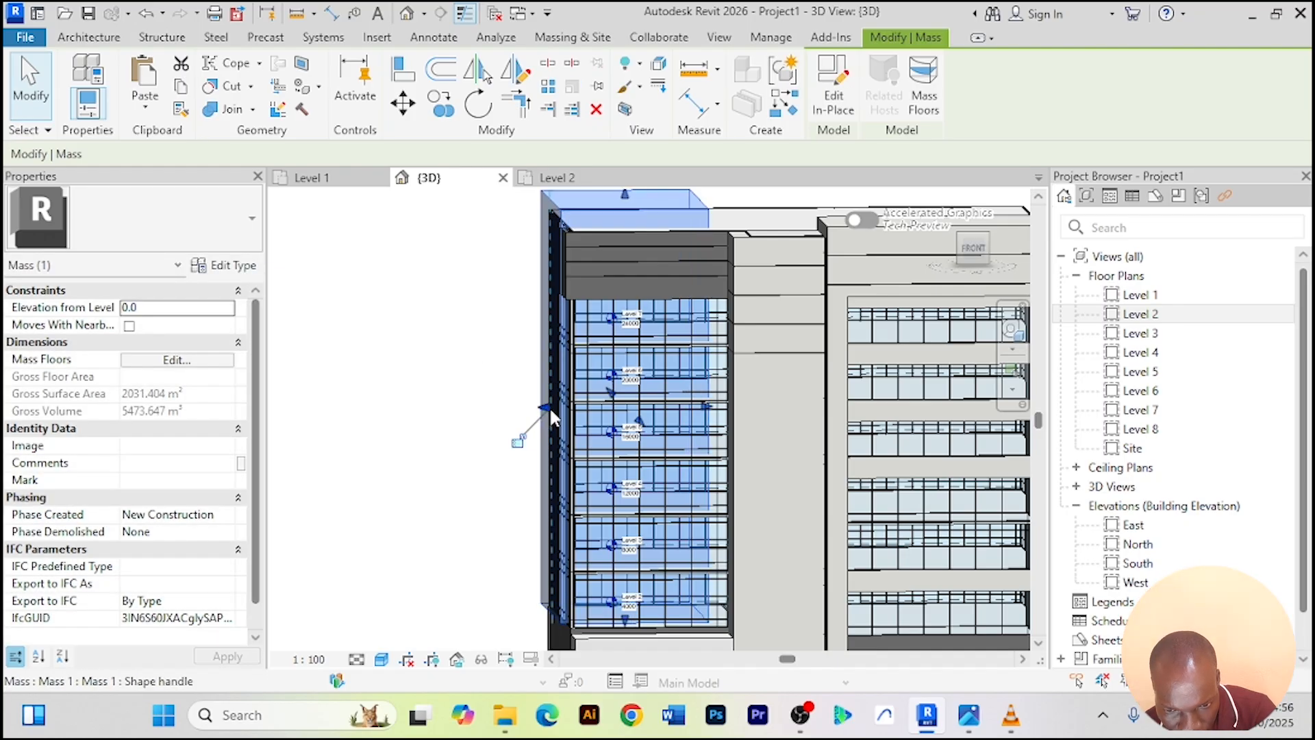
mouse_move(544, 415)
left_mouse_down()
mouse_move(522, 433)
mouse_move(532, 408)
left_mouse_up()
left_click(444, 361)
Place a Main wall by face on the mass's outer left-facing side
scroll(439, 361, "down", 2)
middle_click_drag(418, 361, 667, 355, "shift")
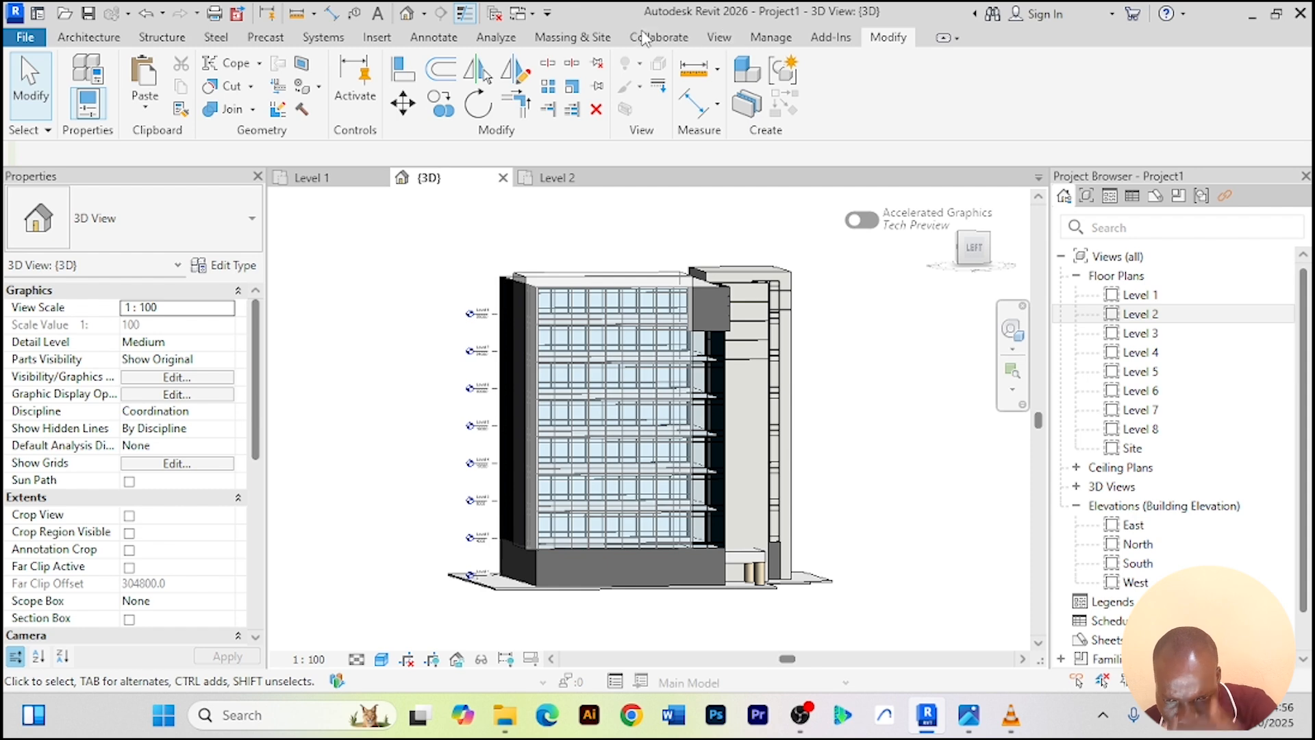
left_click(559, 41)
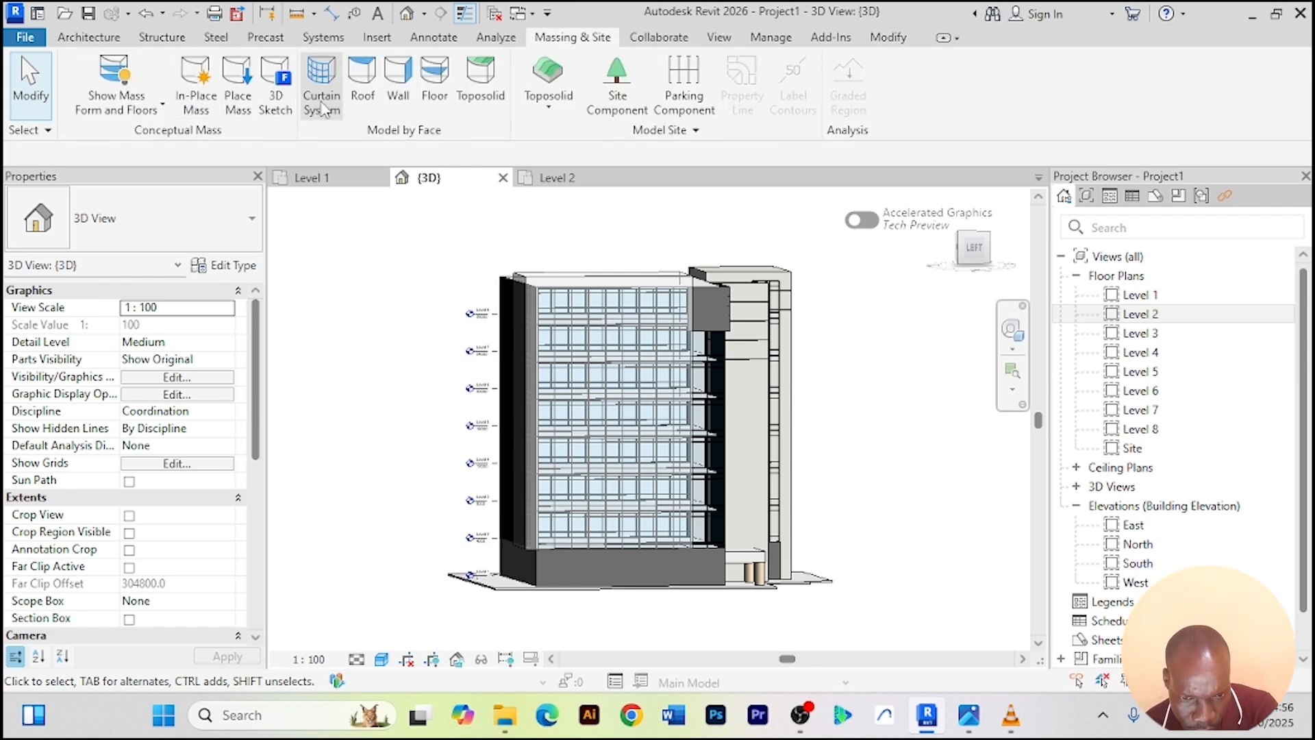
scroll(542, 274, "up", 5)
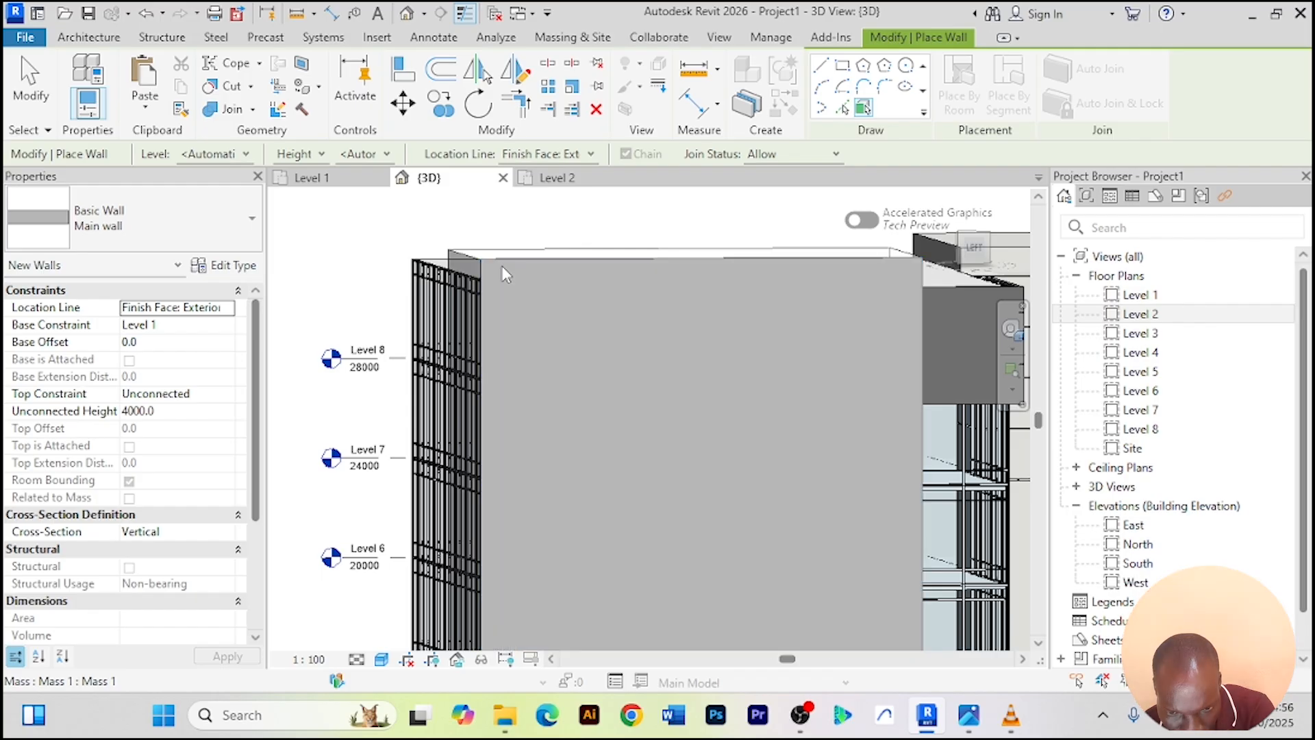
Examine how the new facade wall sits against the roof, front cladding and glazing from several angles
scroll(500, 264, "down", 4)
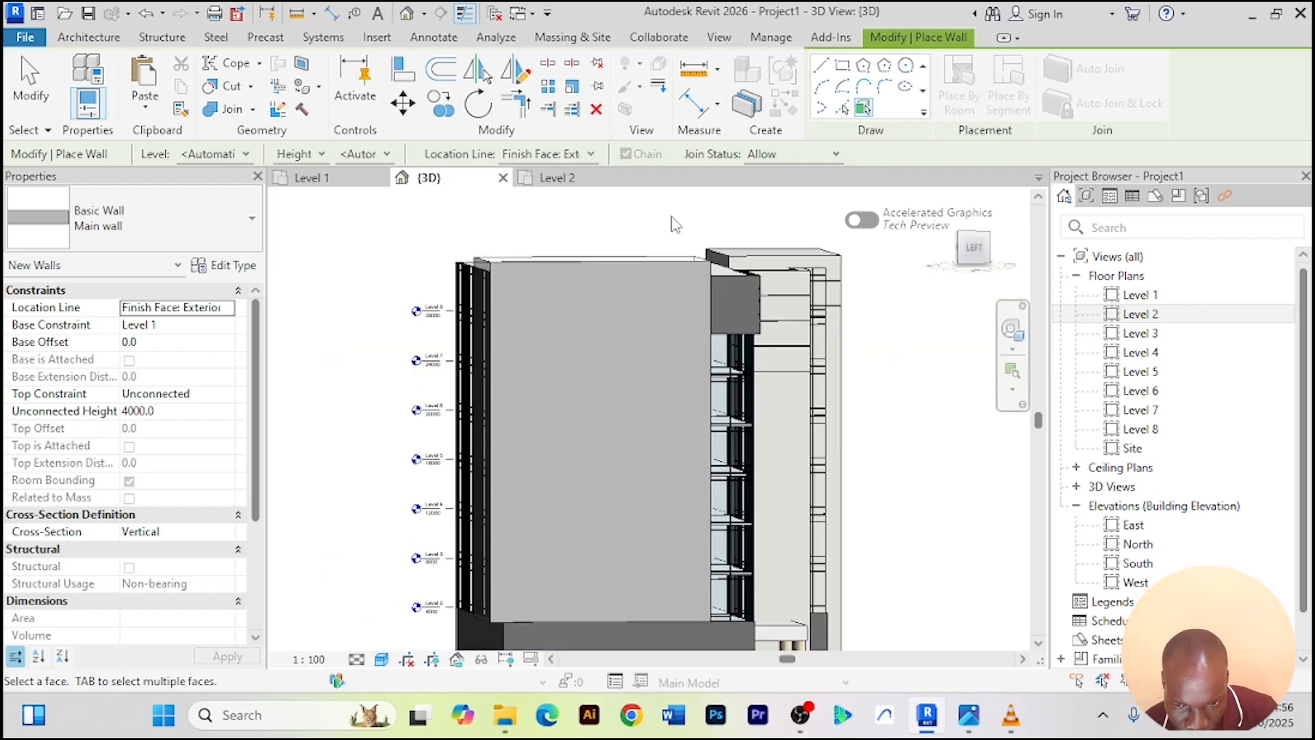
middle_click_drag(694, 217, 596, 318, "shift")
scroll(598, 322, "up", 5)
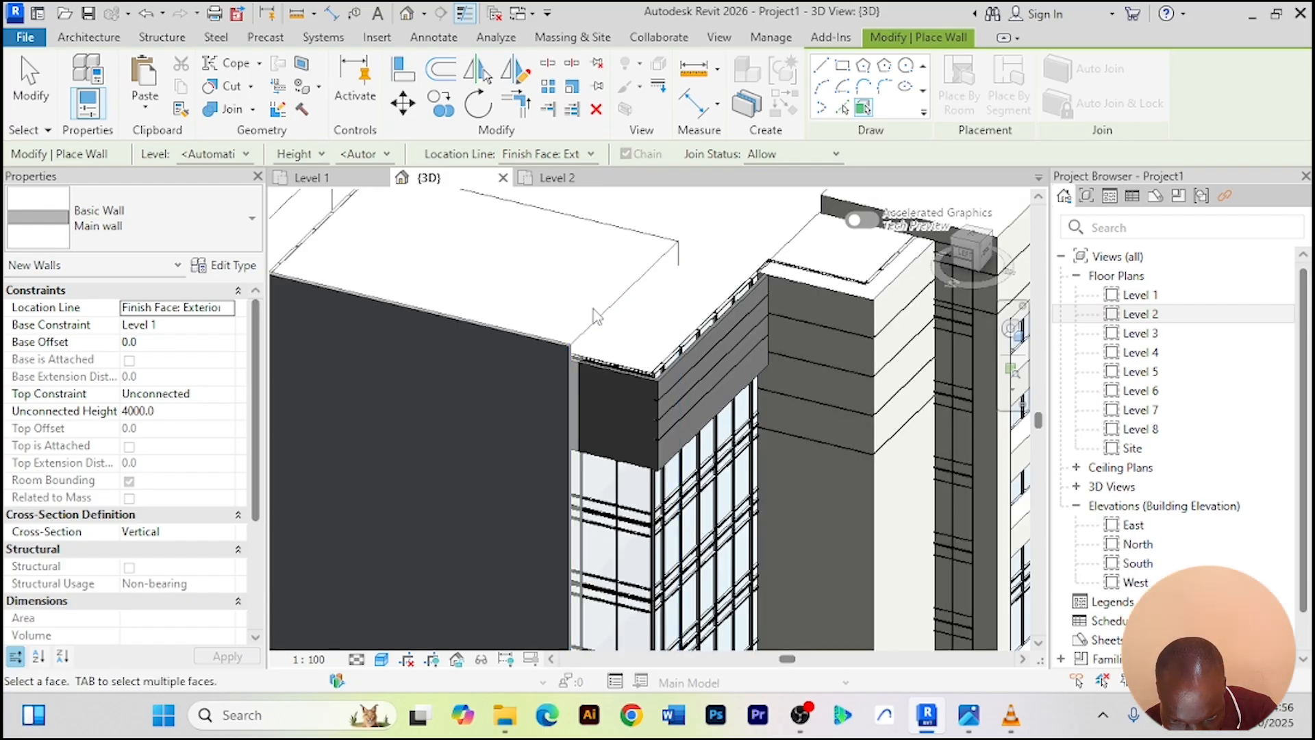
scroll(596, 329, "down", 6)
scroll(445, 353, "up", 5)
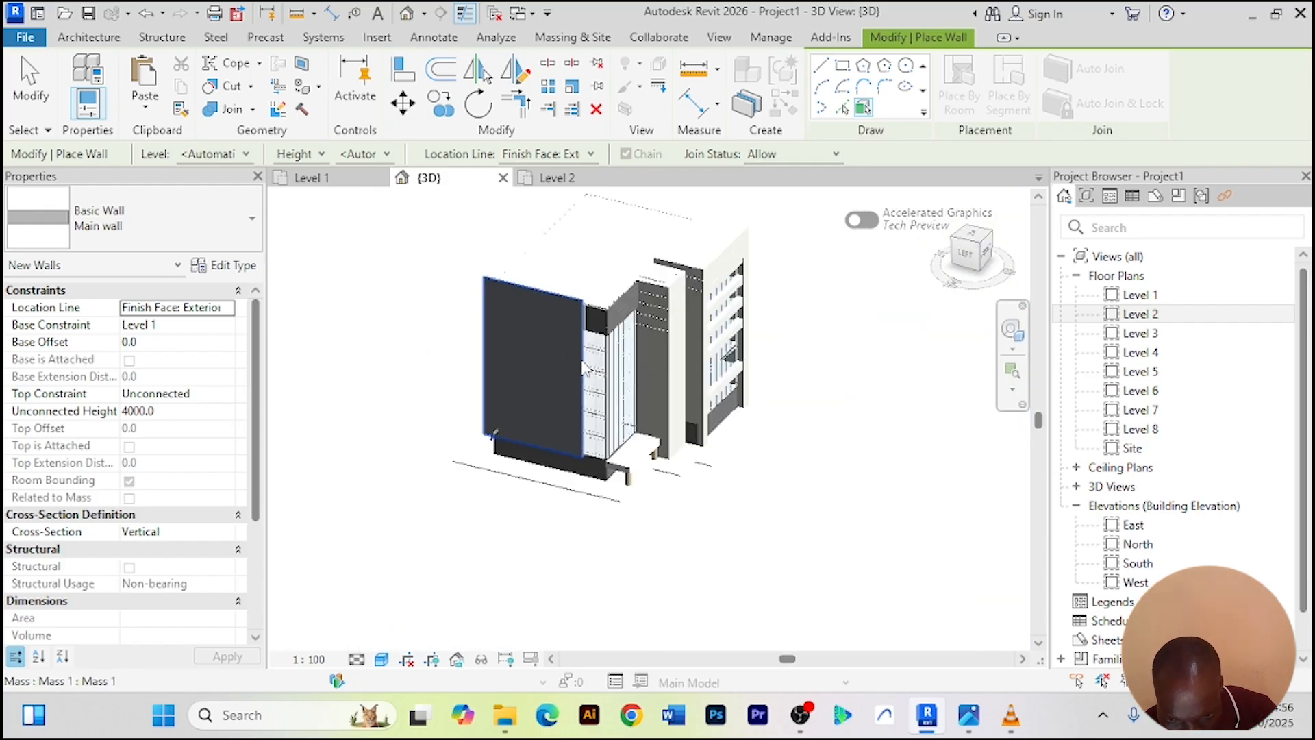
scroll(455, 350, "down", 5)
scroll(455, 347, "up", 2)
middle_click_drag(833, 497, 801, 459, "shift")
scroll(441, 257, "up", 6)
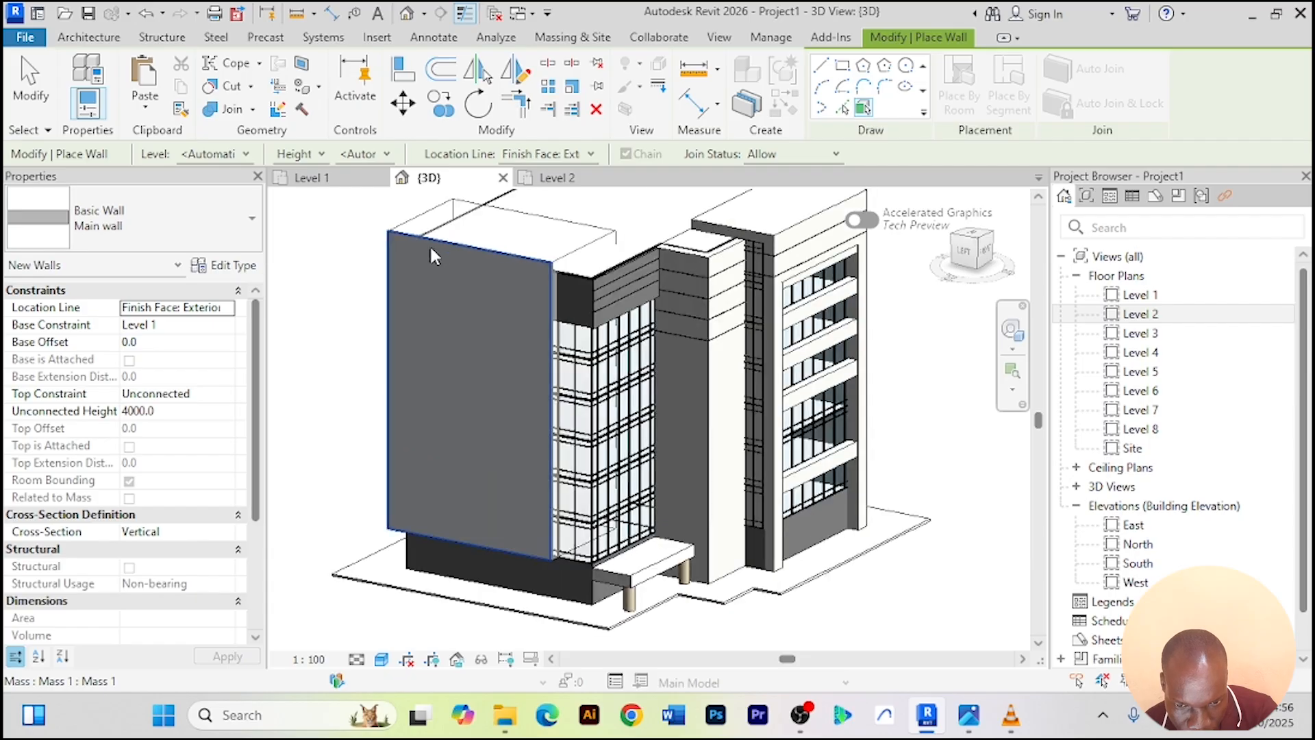
Leave the wall-by-face placement and delete the mass behind the new wall
right_click(400, 250)
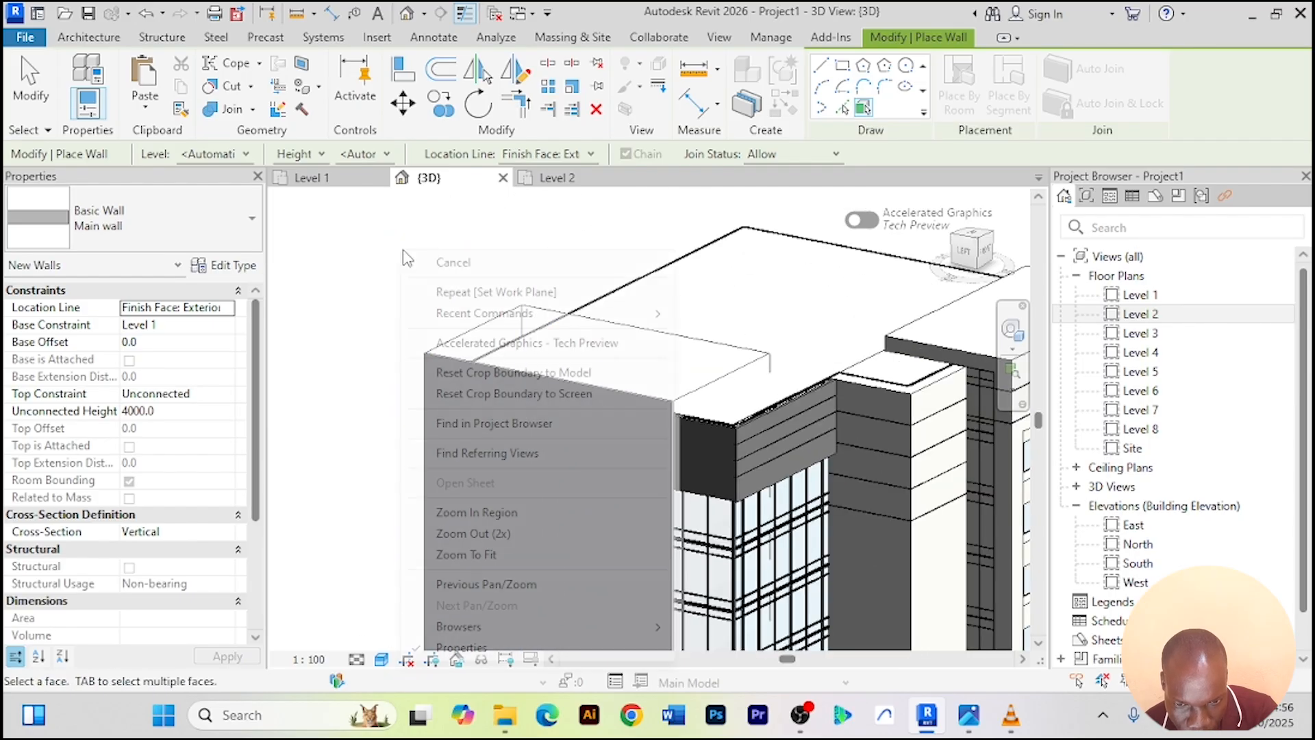
left_click(459, 267)
right_click(430, 240)
left_click(473, 252)
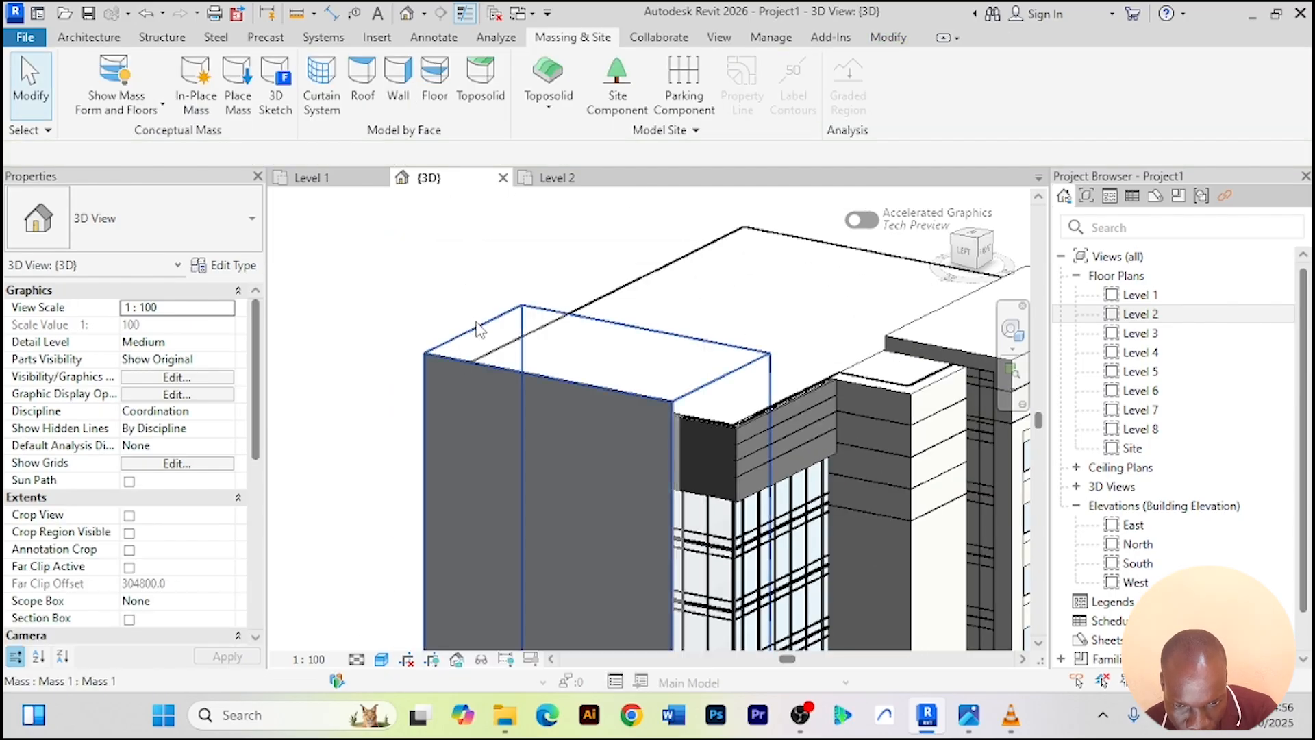
left_click(481, 335)
left_click(444, 249)
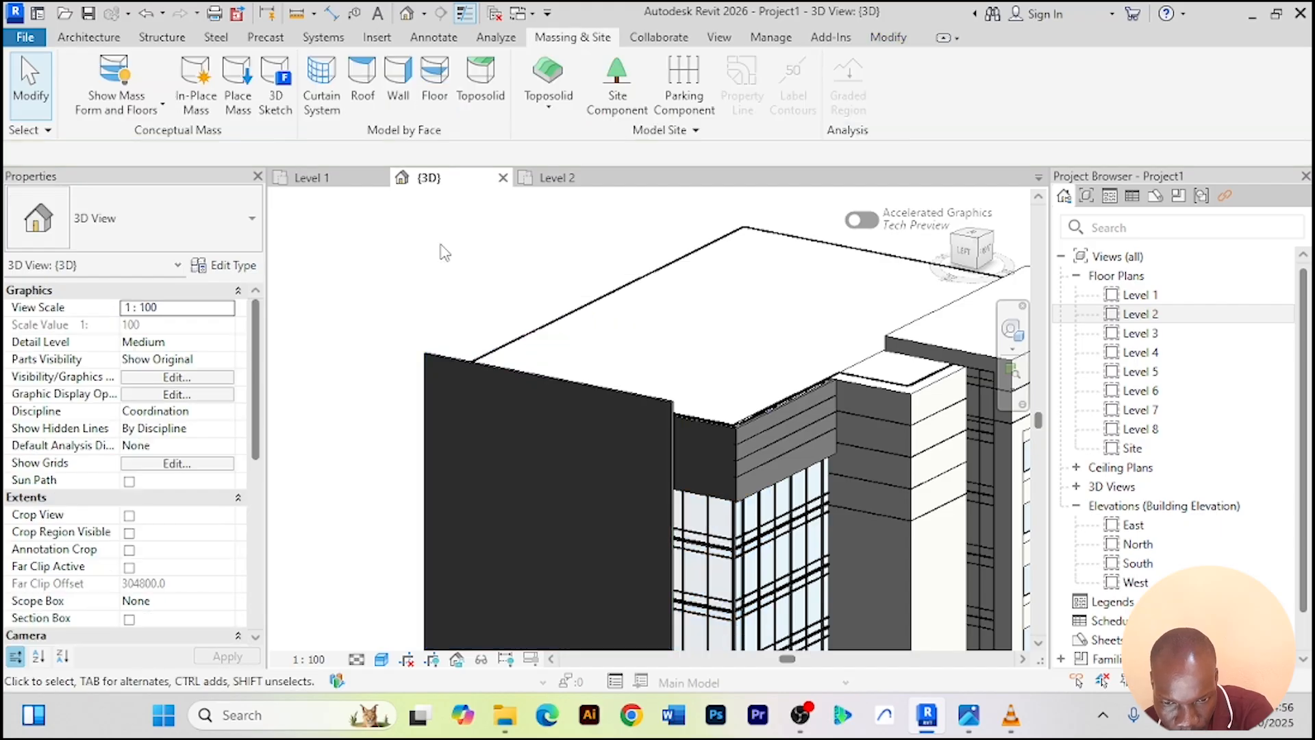
Open the profile sketch of the new Main wall on the left facade for editing
scroll(438, 250, "down", 3)
middle_click_drag(435, 247, 489, 212, "shift")
middle_click_drag(852, 401, 807, 352, "shift")
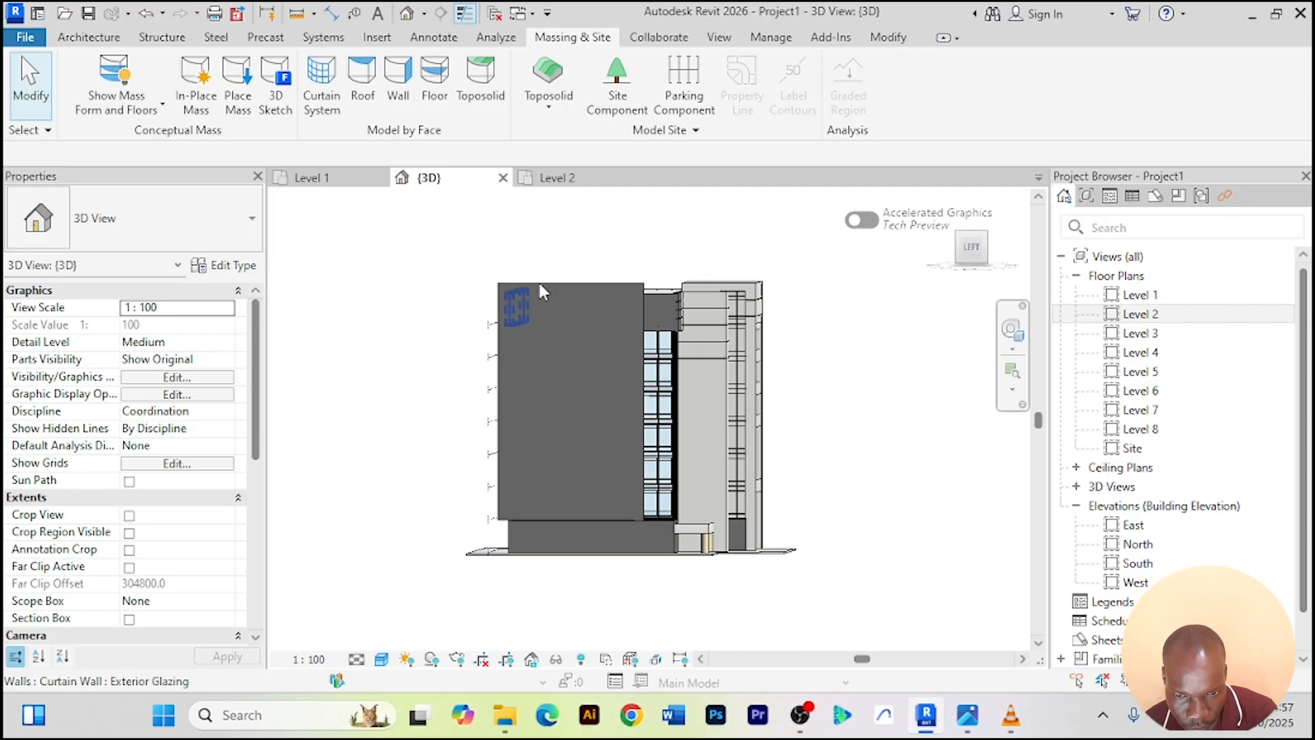
left_click(592, 293)
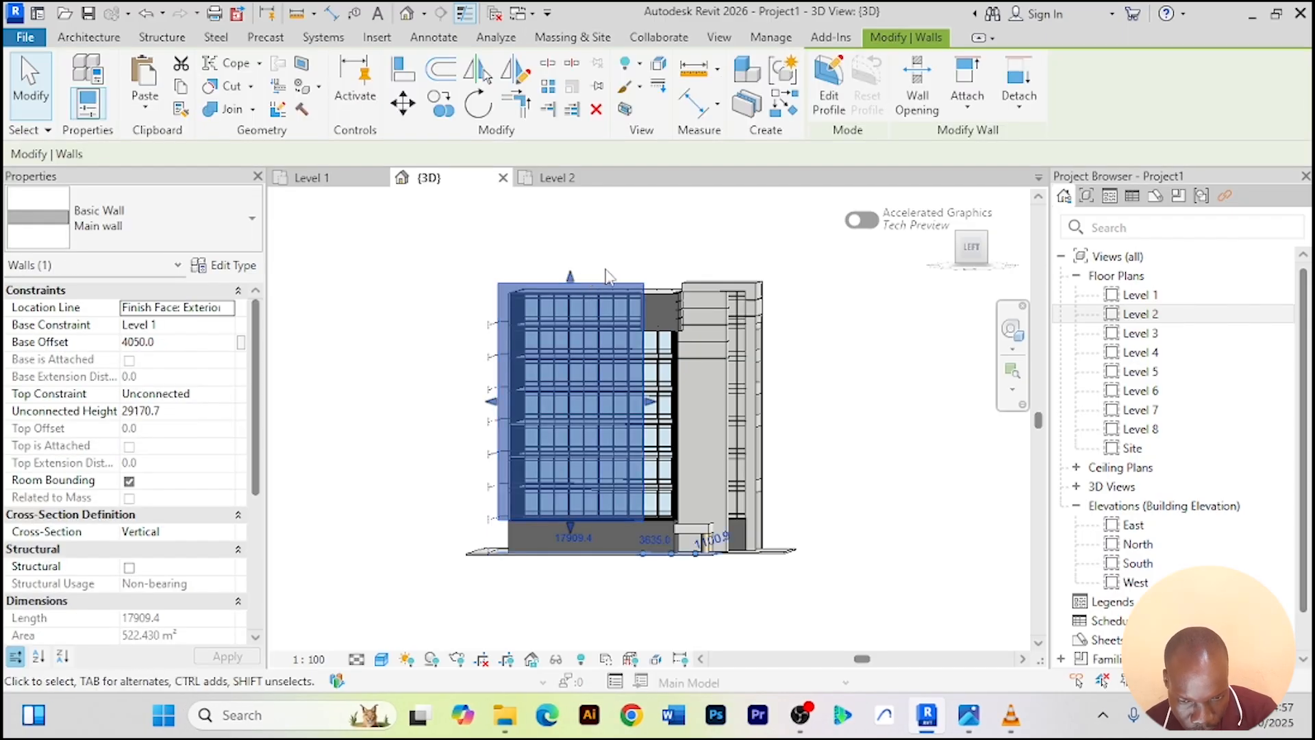
middle_click_drag(643, 259, 614, 266, "shift")
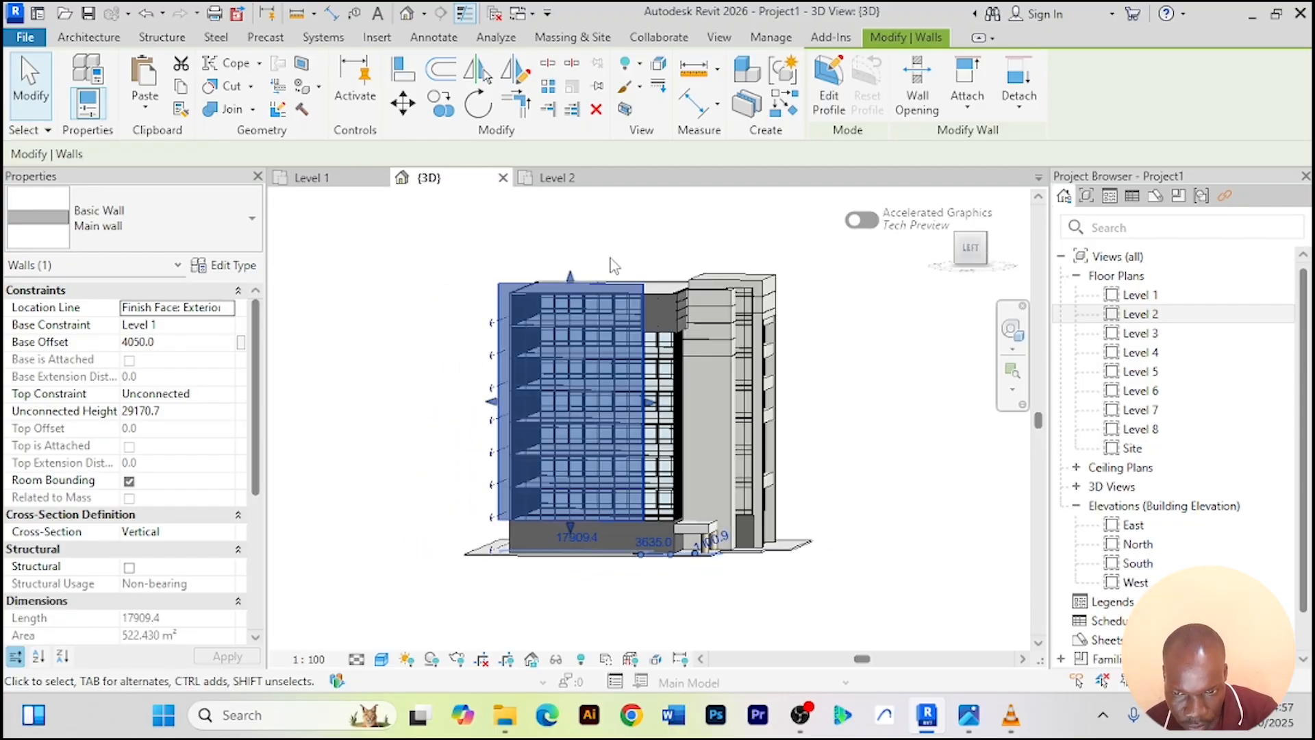
left_click(826, 96)
scroll(536, 339, "up", 2)
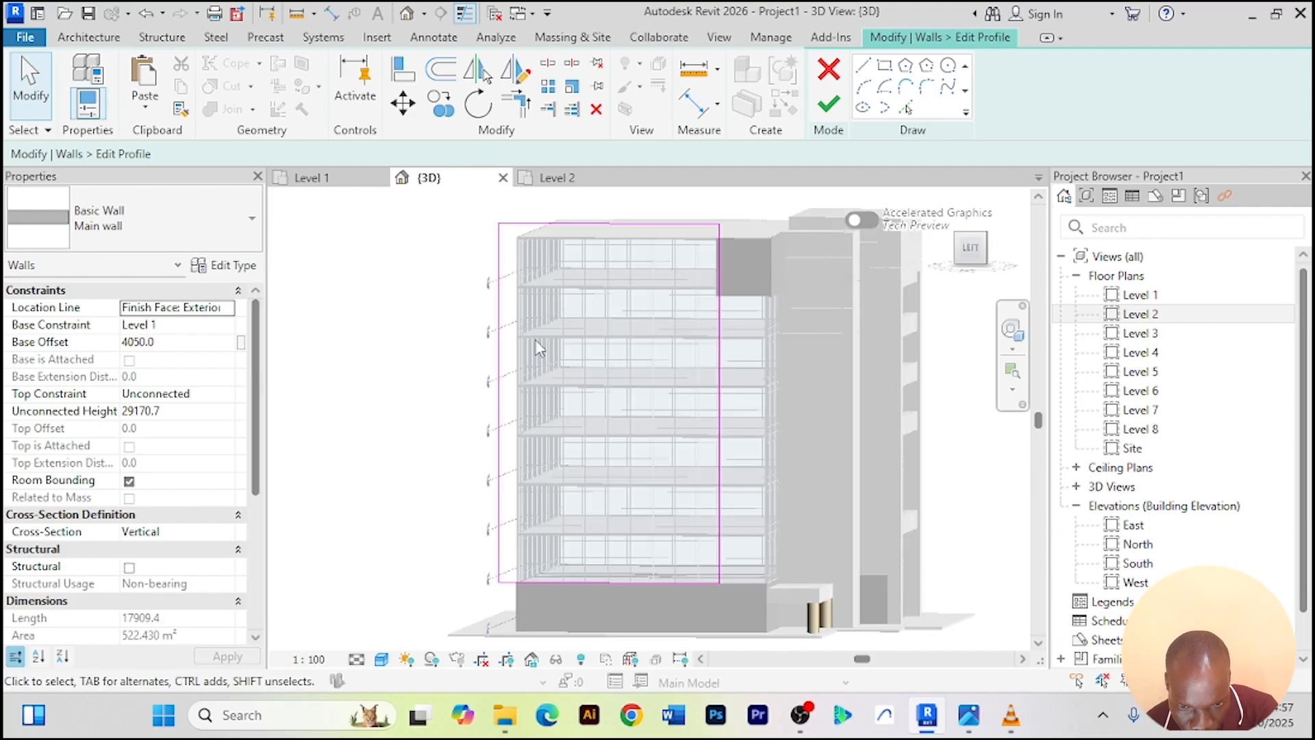
Offset a copy of the wall profile's top edge 5000 mm downward in the sketch
left_click(442, 71)
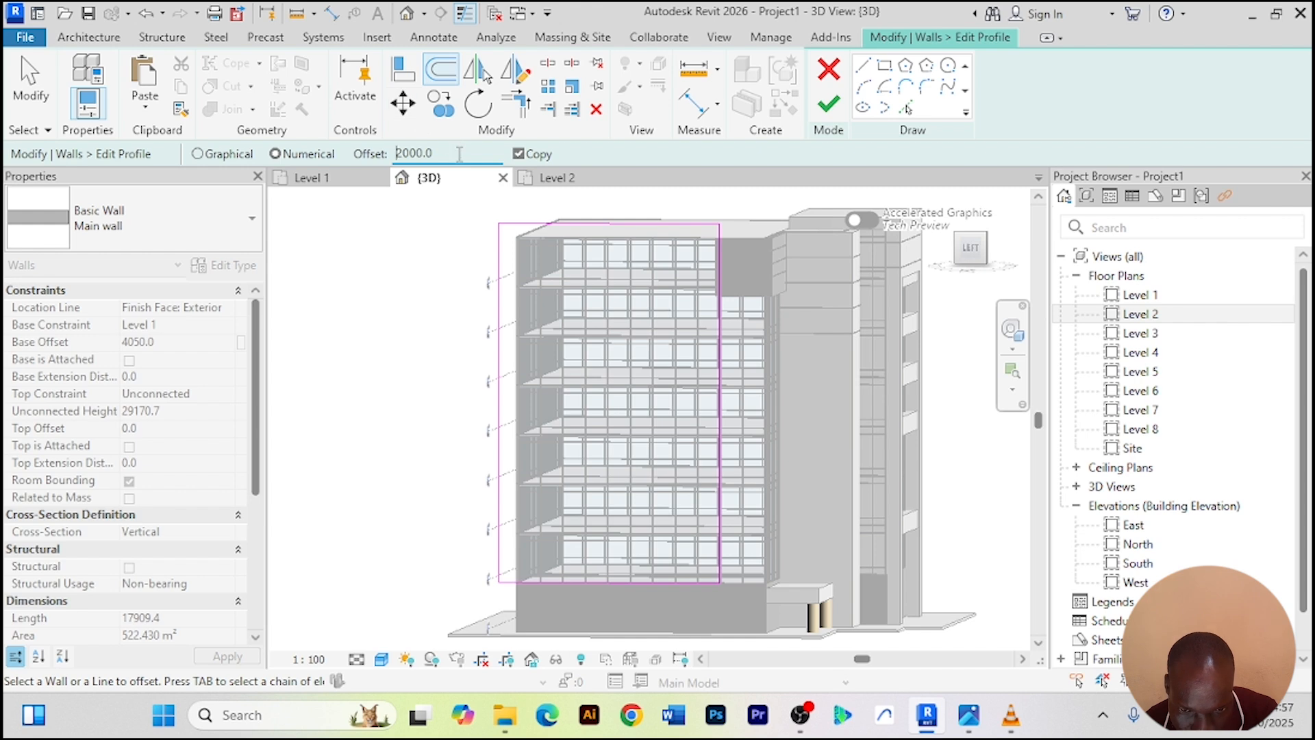
left_click_drag(459, 154, 358, 152)
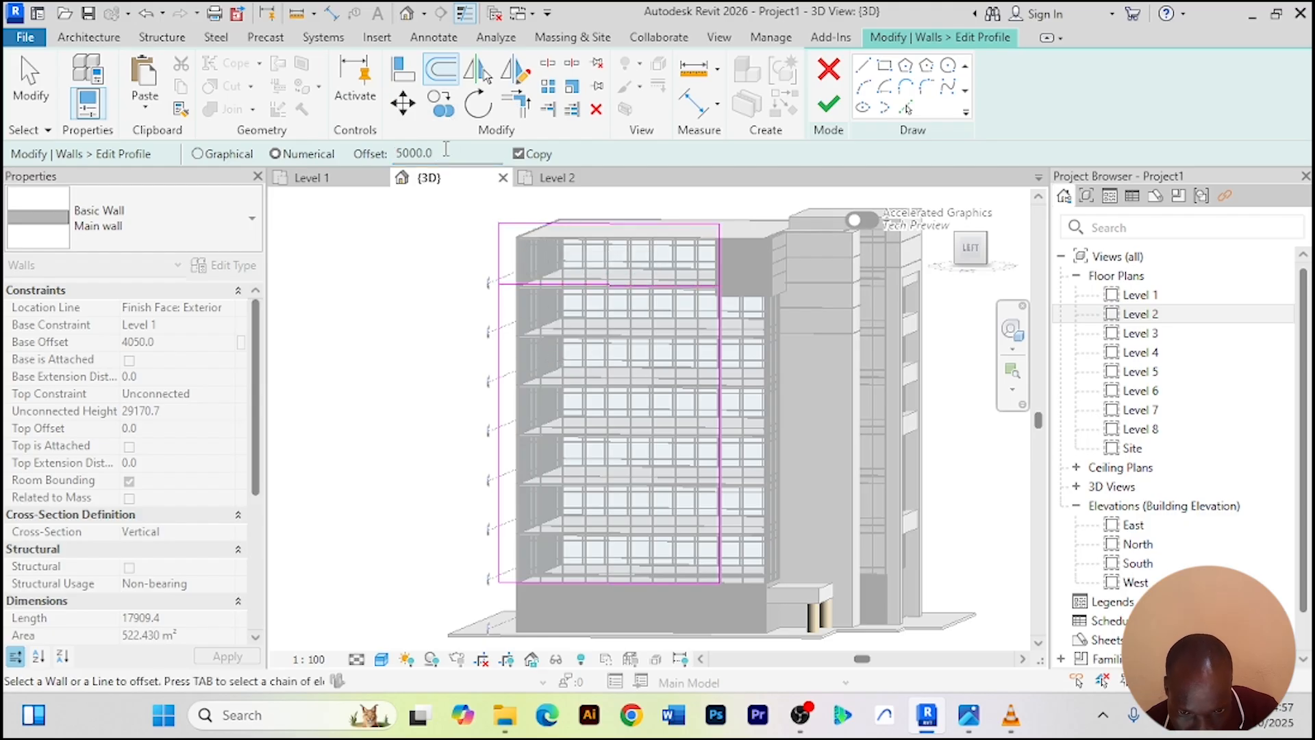
left_click_drag(450, 157, 373, 154)
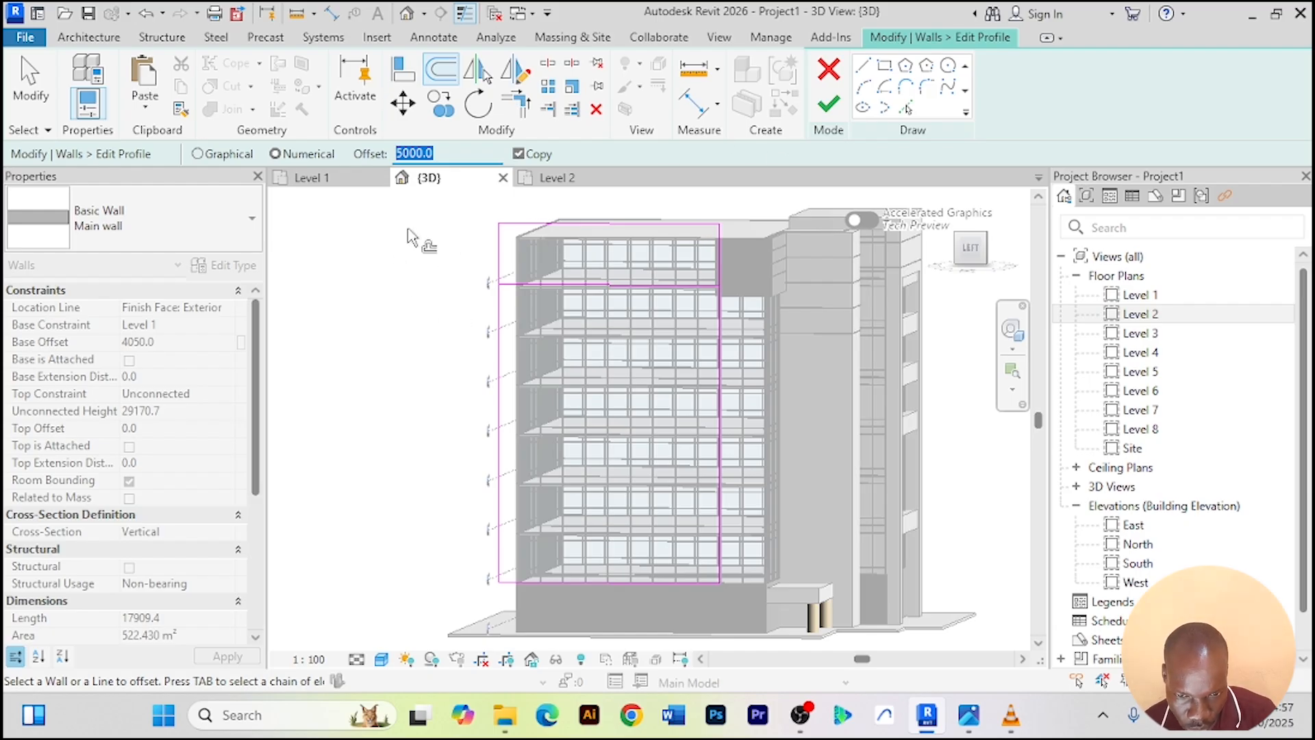
right_click(366, 231)
left_click(419, 248)
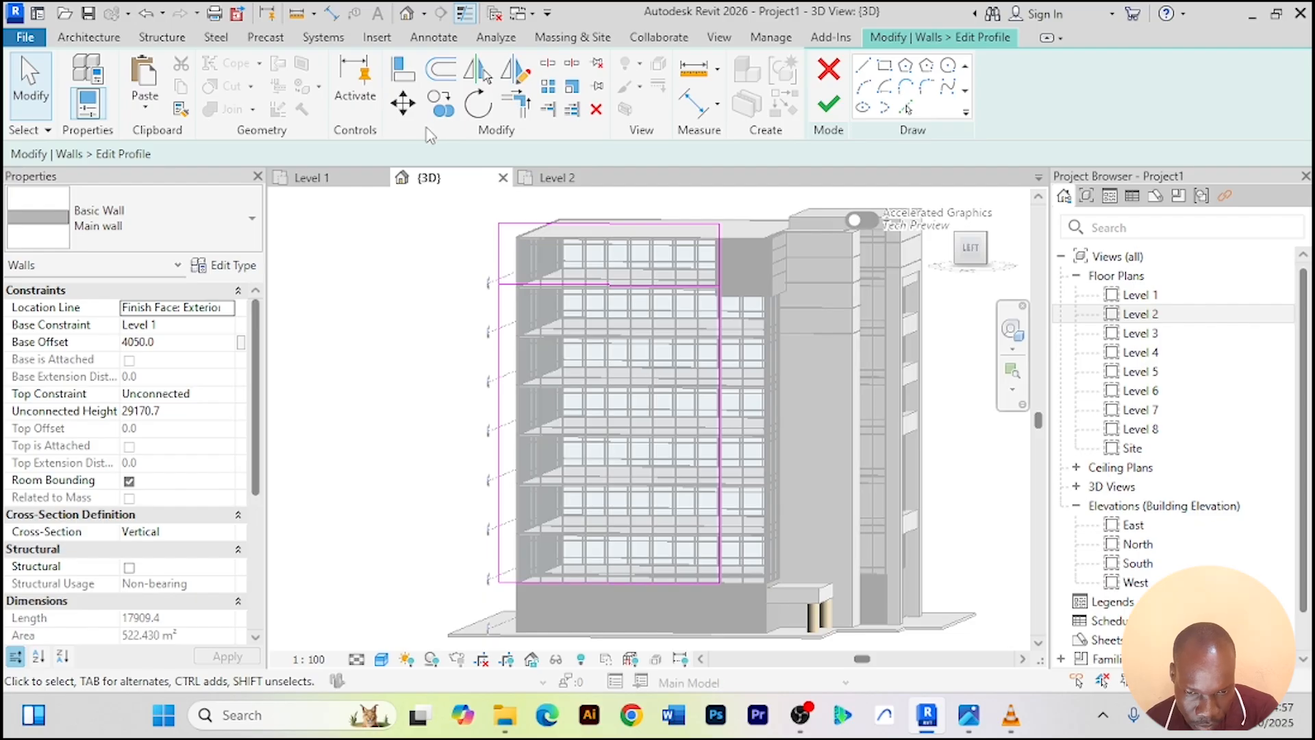
Delete the offset line and sketch a rectangle about 14185 mm wide and 22000 mm high inside the wall profile over the glazing
left_click(560, 290)
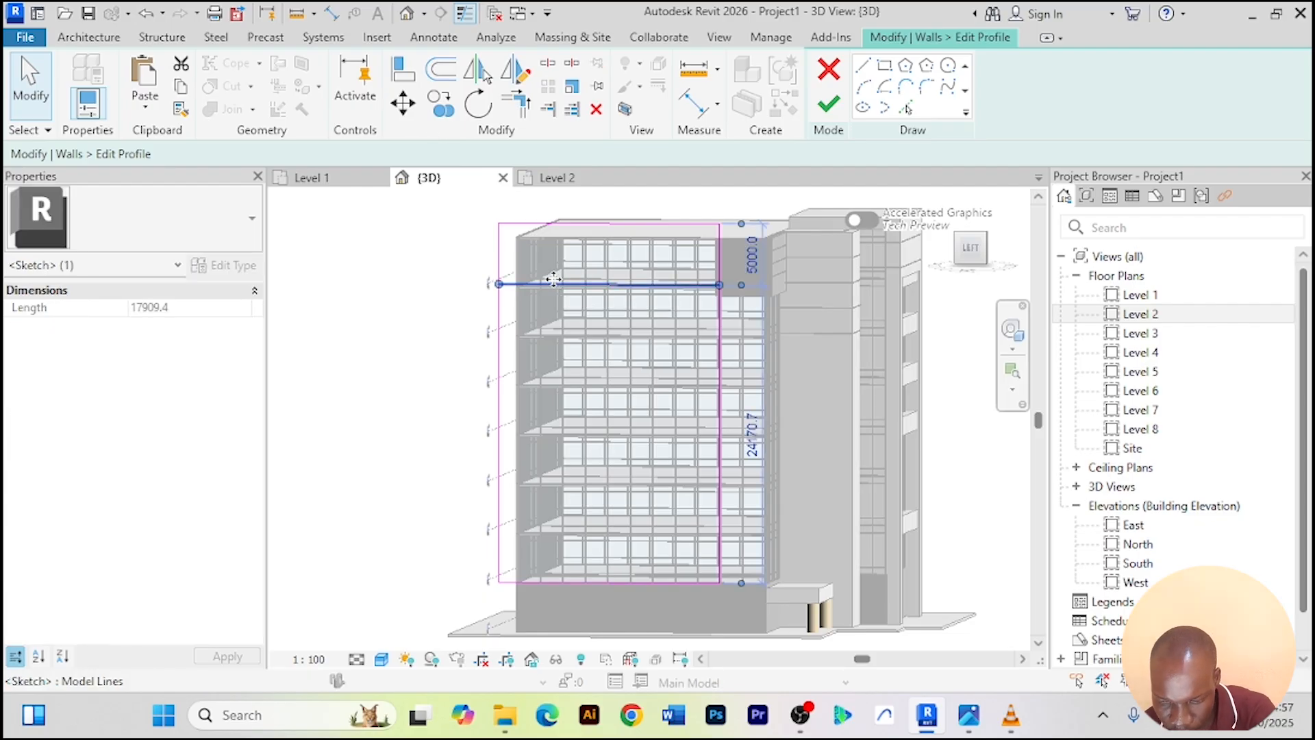
left_click(546, 274)
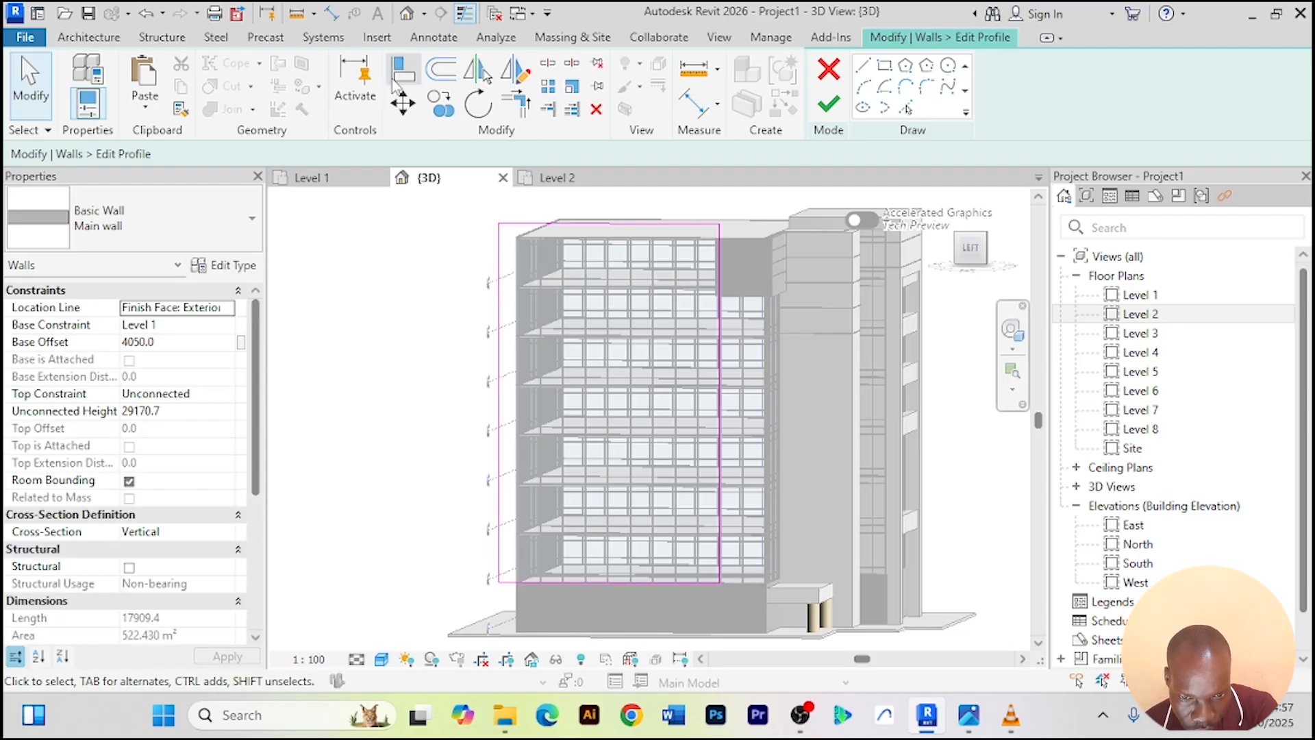
left_click(887, 67)
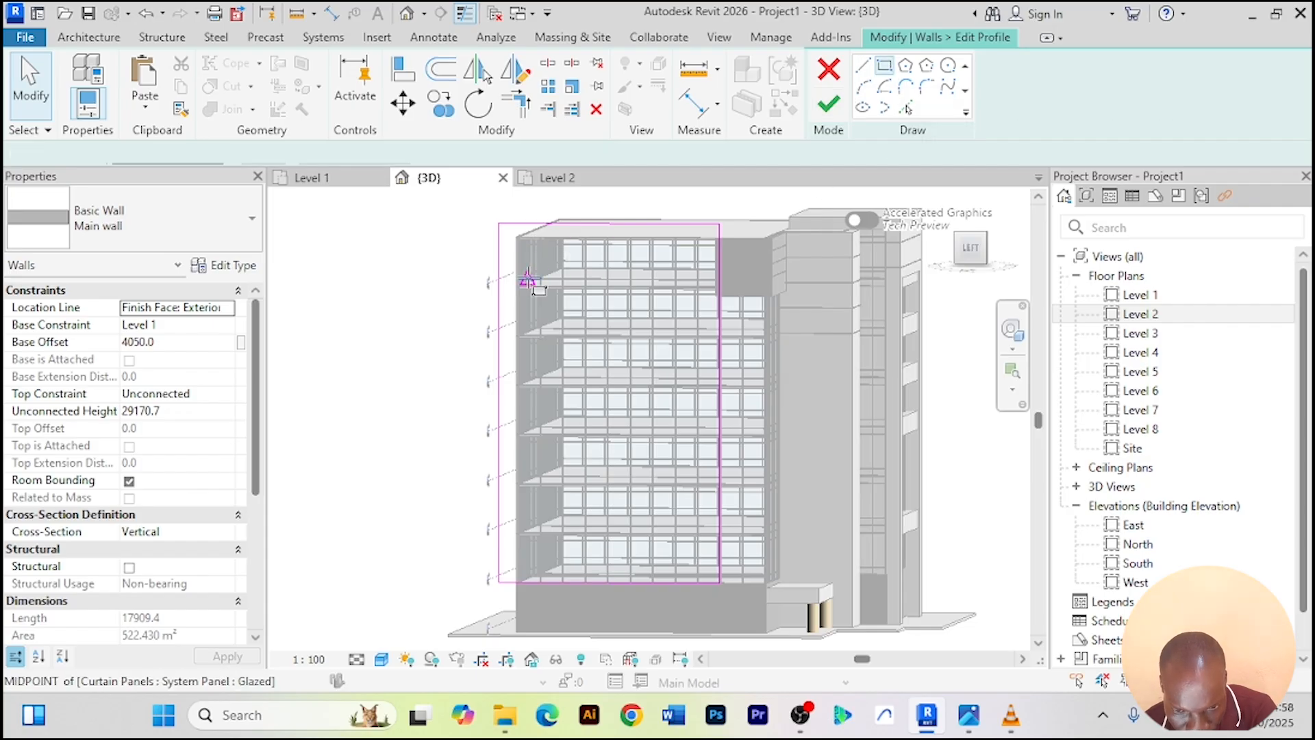
left_click(581, 335)
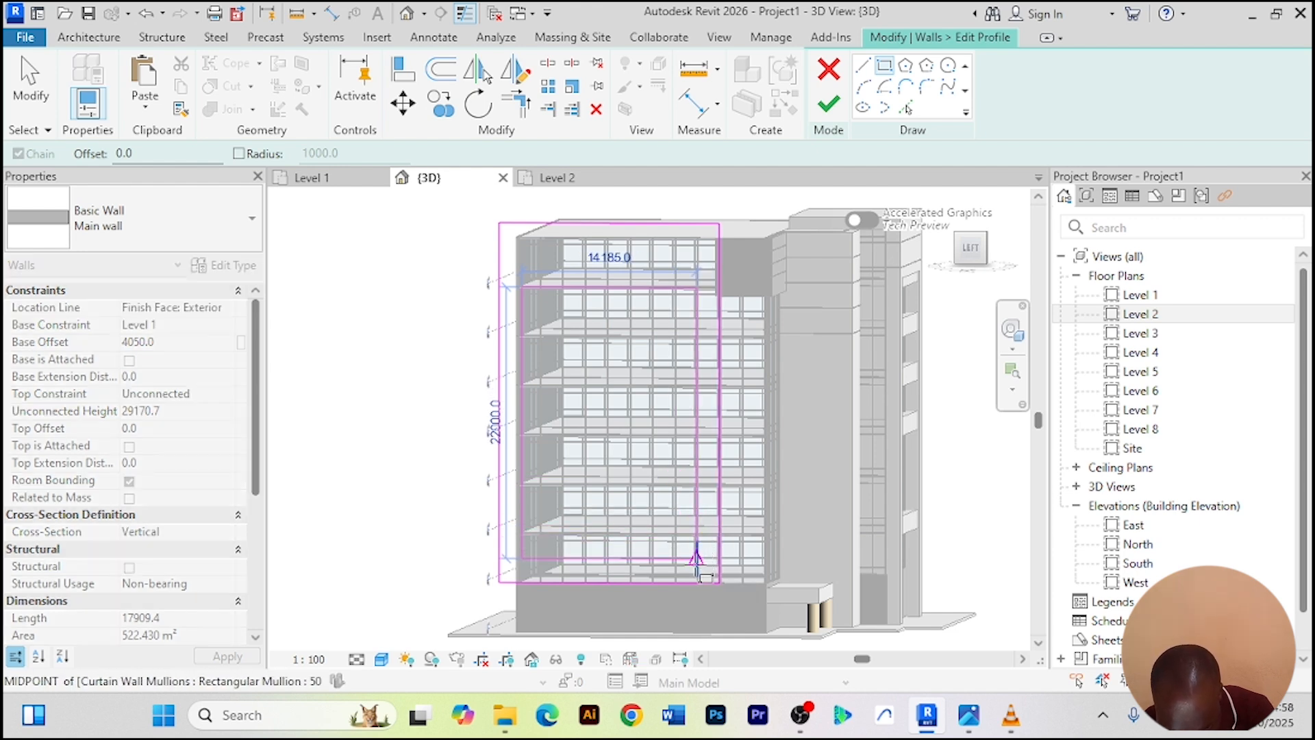
left_click(331, 332)
right_click(332, 331)
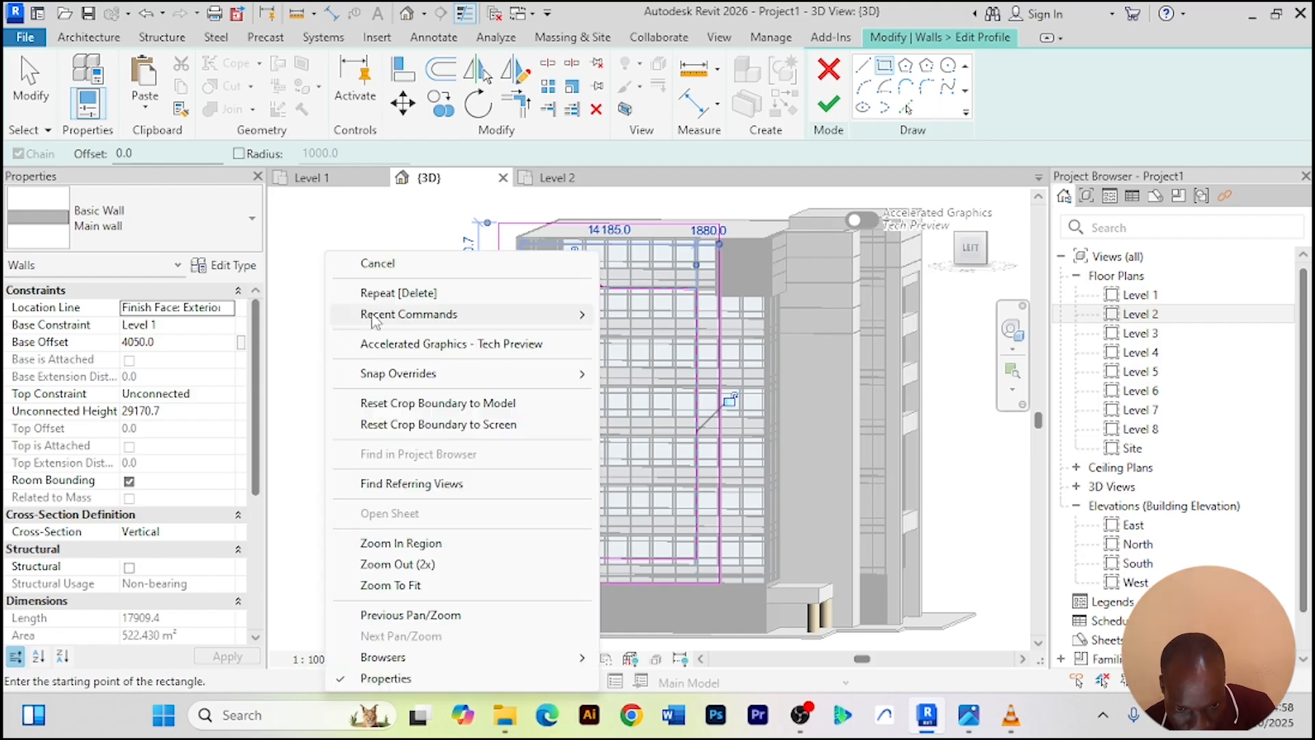
left_click(374, 259)
right_click(368, 255)
left_click(398, 262)
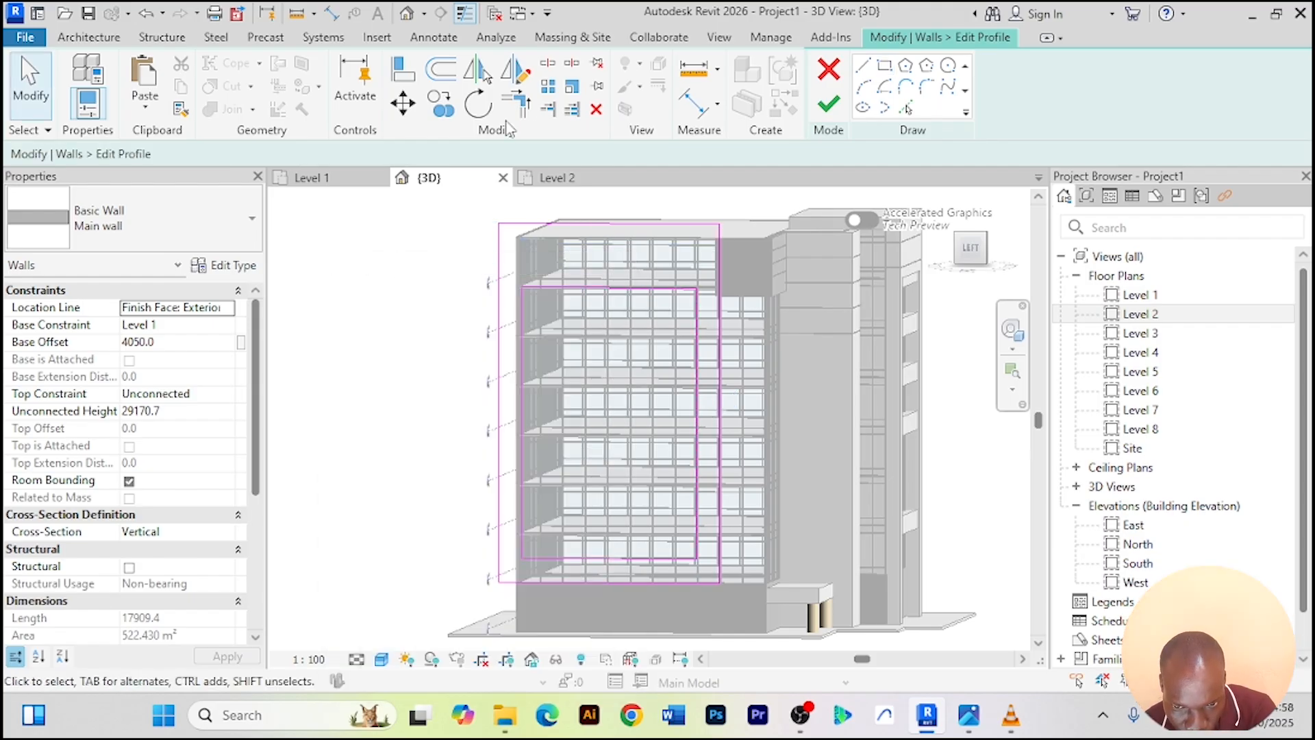
Split the wall profile's bottom edge and trim it to the rectangle's vertical sides so the opening reaches the wall base
left_click(547, 64)
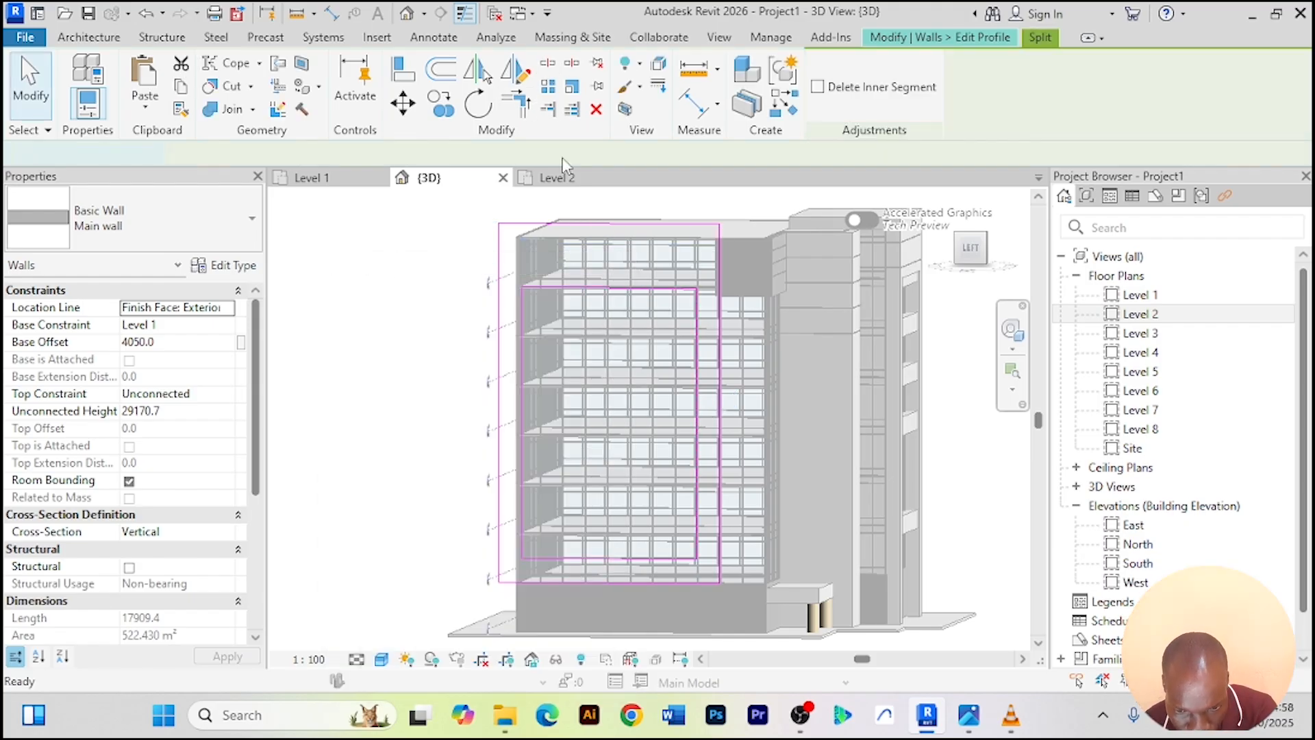
left_click(609, 583)
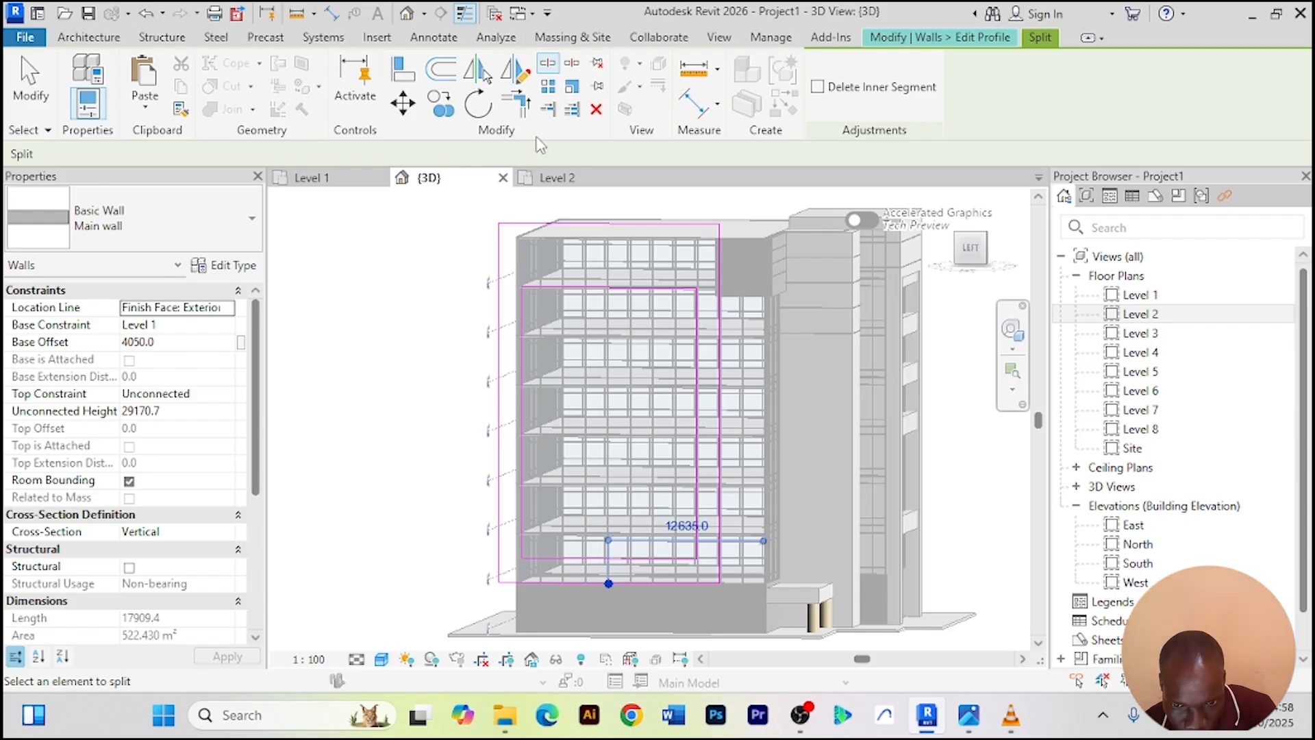
left_click(516, 103)
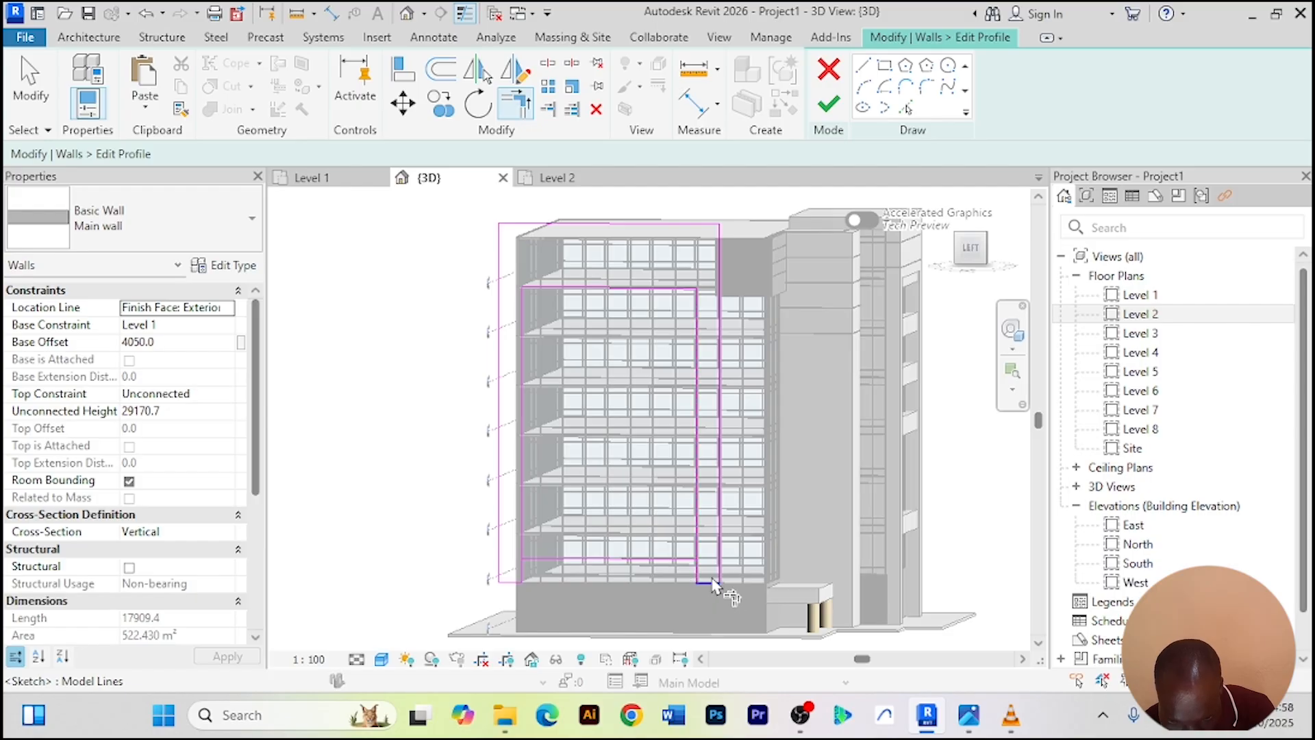
right_click(398, 278)
left_click(434, 293)
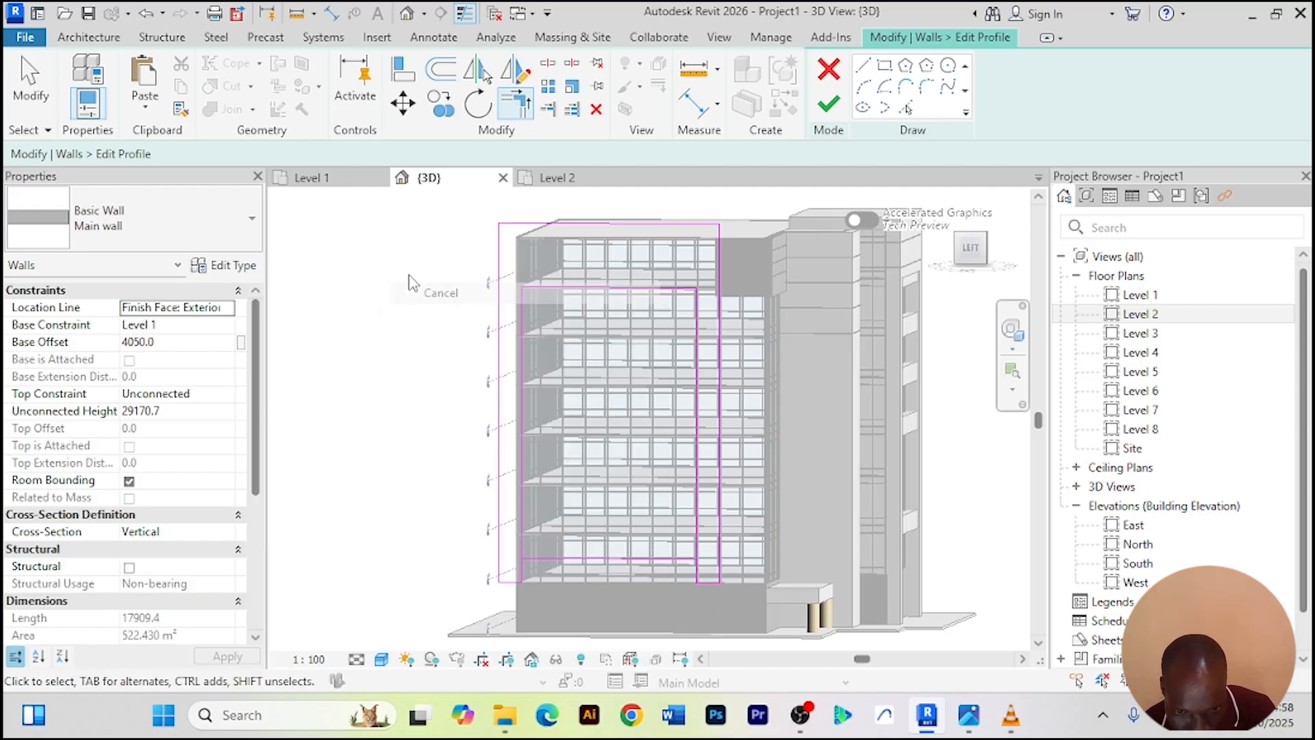
right_click(413, 259)
left_click(459, 263)
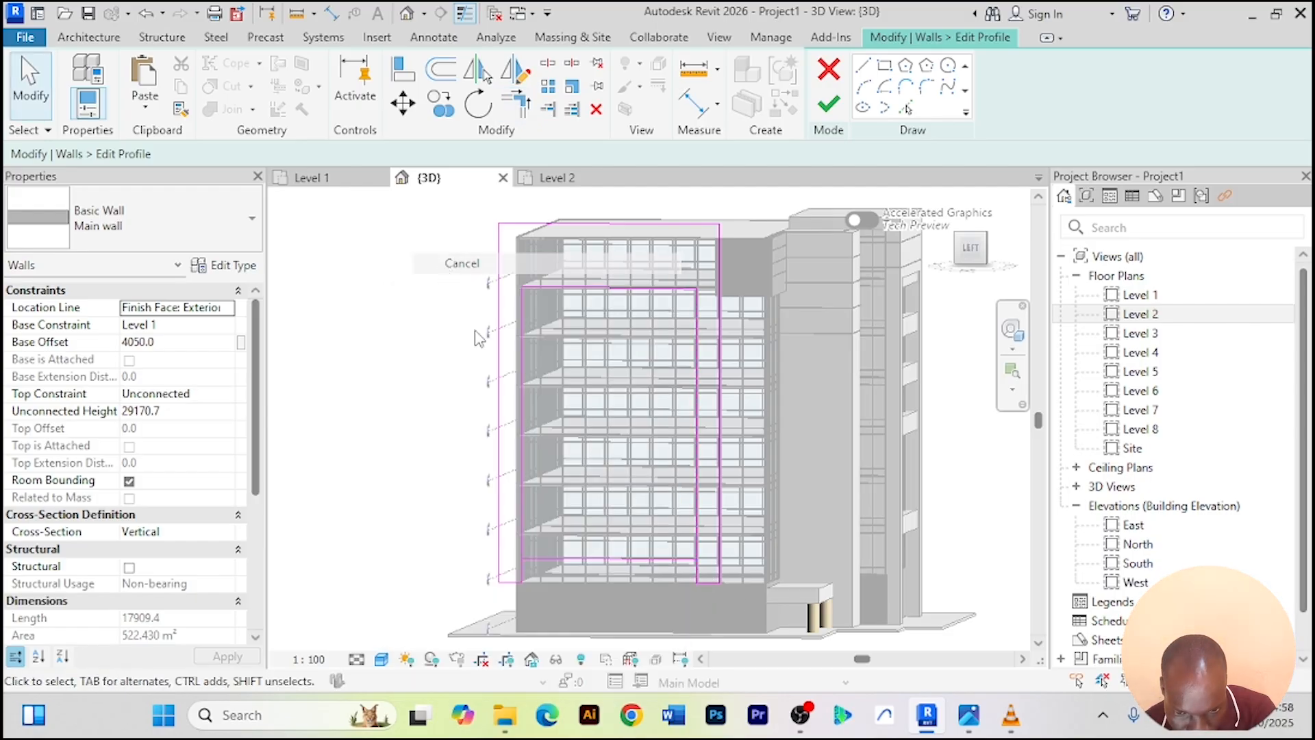
Delete the rectangle's leftover bottom line and finish the wall profile edit
left_click(590, 563)
key("Delete")
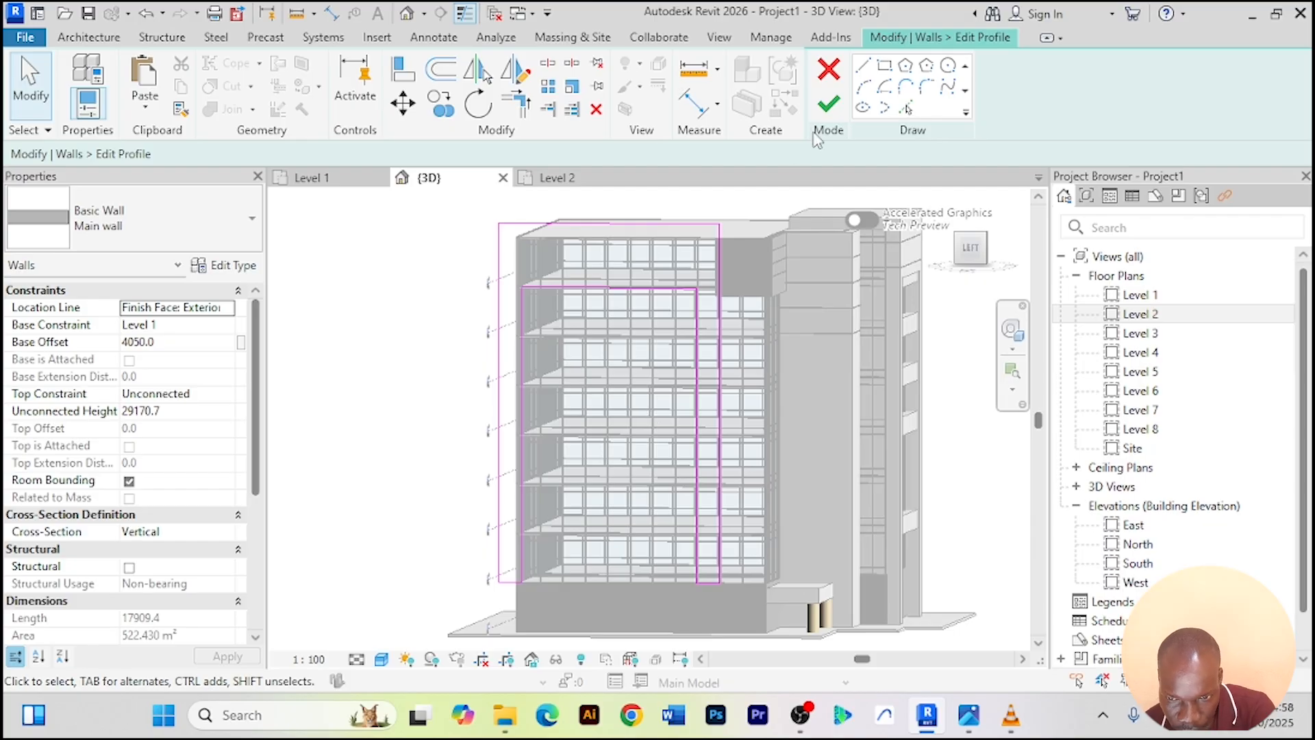
left_click(828, 106)
left_click(449, 306)
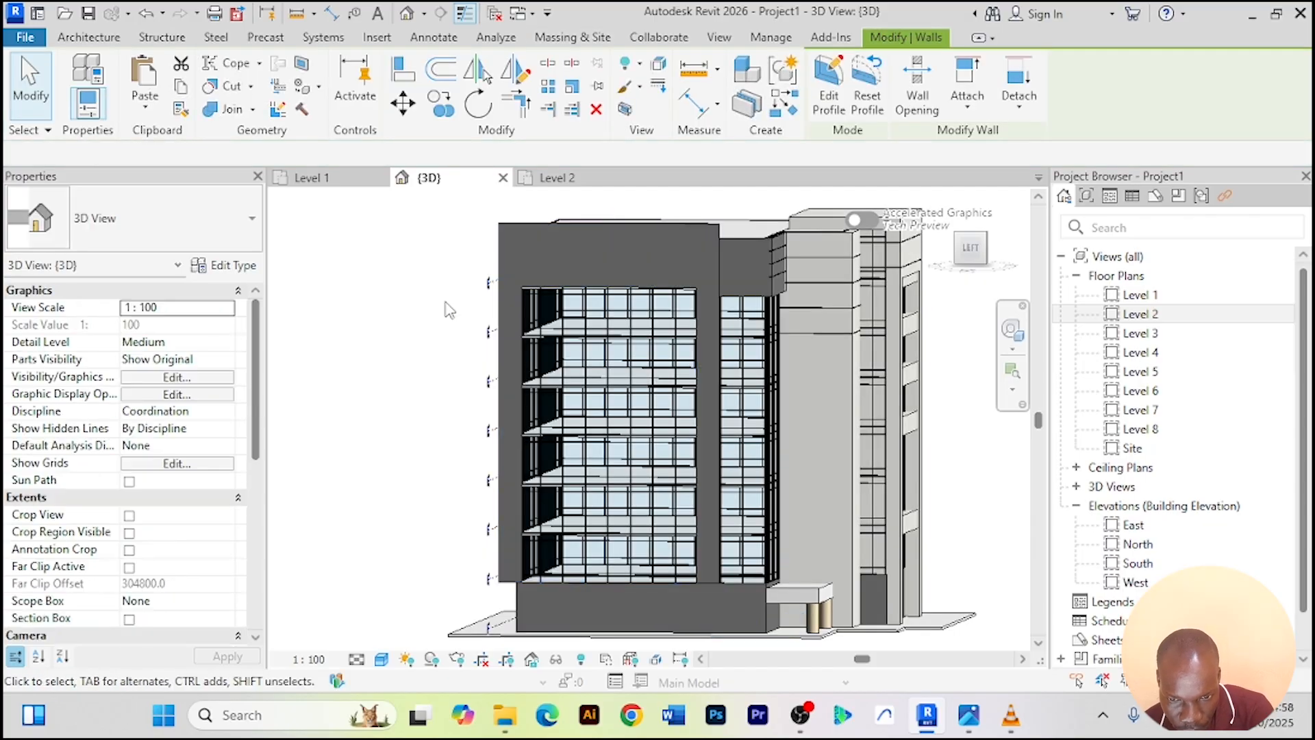
Examine the reshaped left facade wall against the roofline, stair tower and front wing from several angles
middle_click_drag(449, 310, 610, 337, "shift")
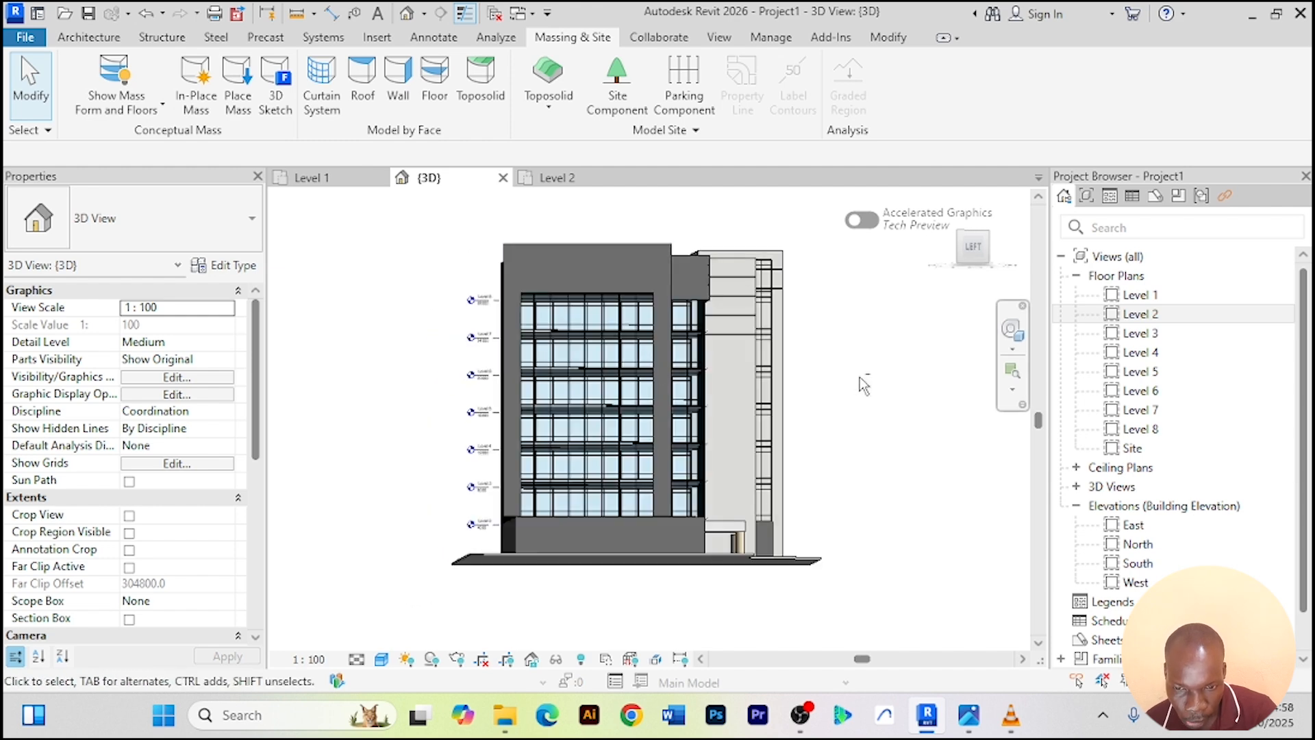
middle_click_drag(861, 381, 724, 276, "shift")
scroll(724, 276, "up", 5)
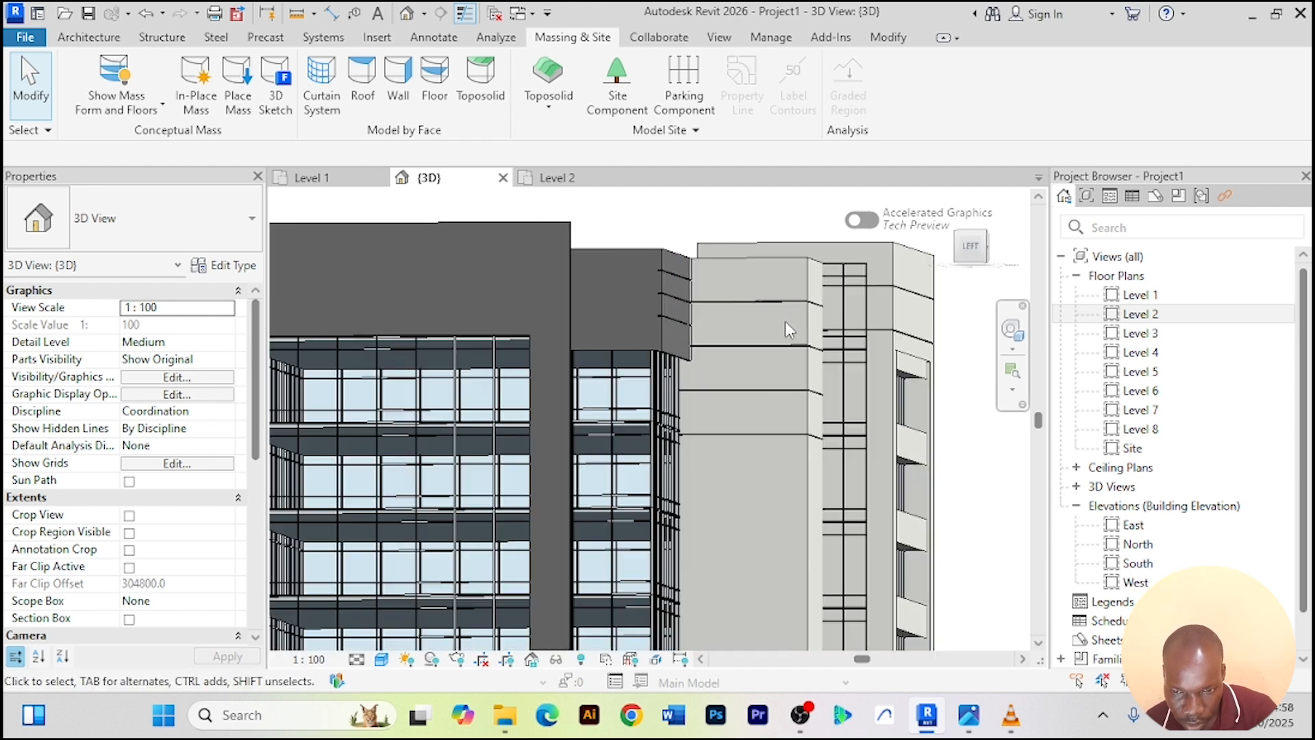
scroll(723, 266, "down", 8)
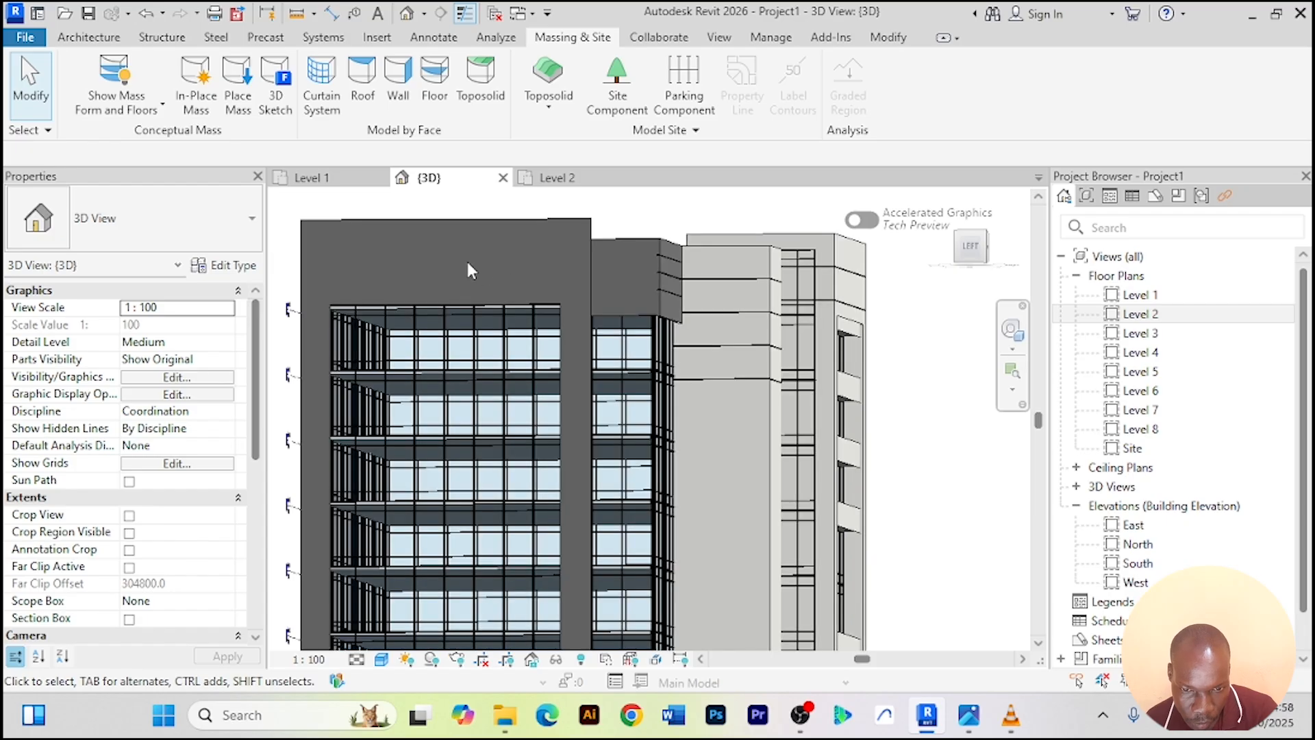
scroll(467, 251, "down", 2)
scroll(374, 250, "up", 2)
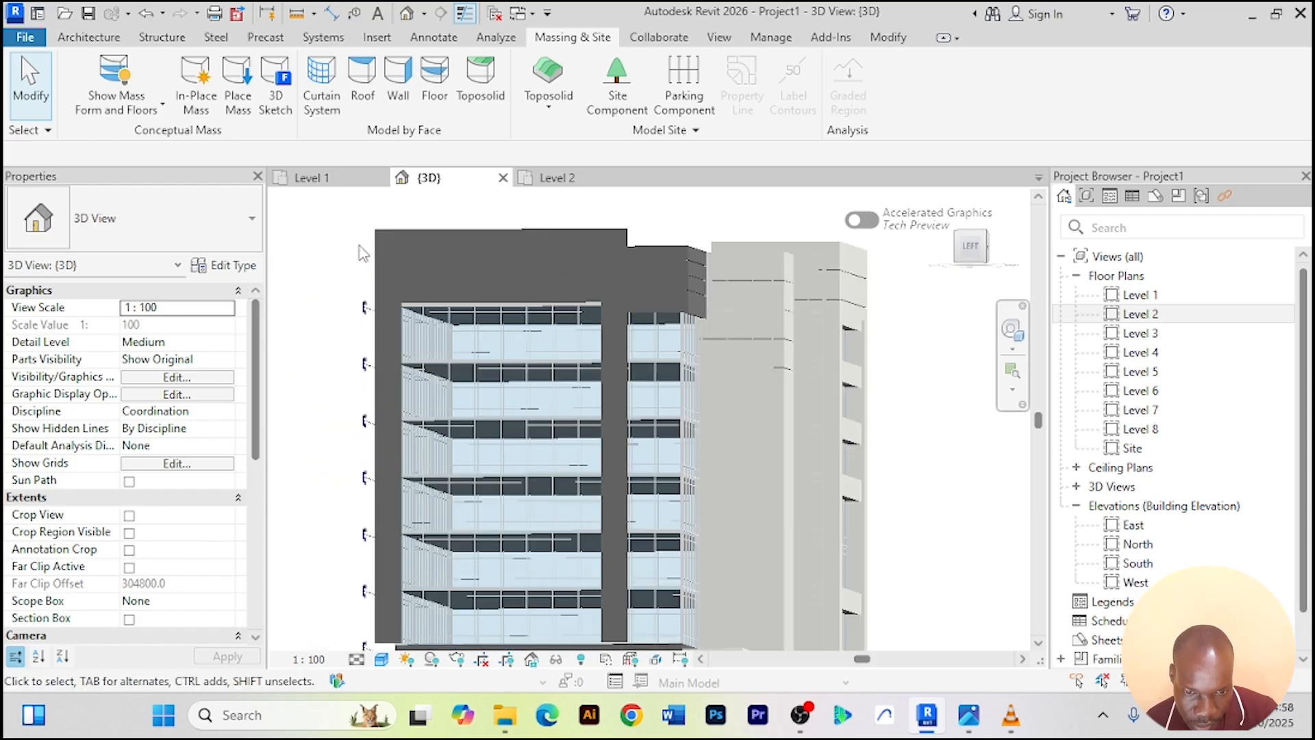
scroll(375, 250, "down", 3)
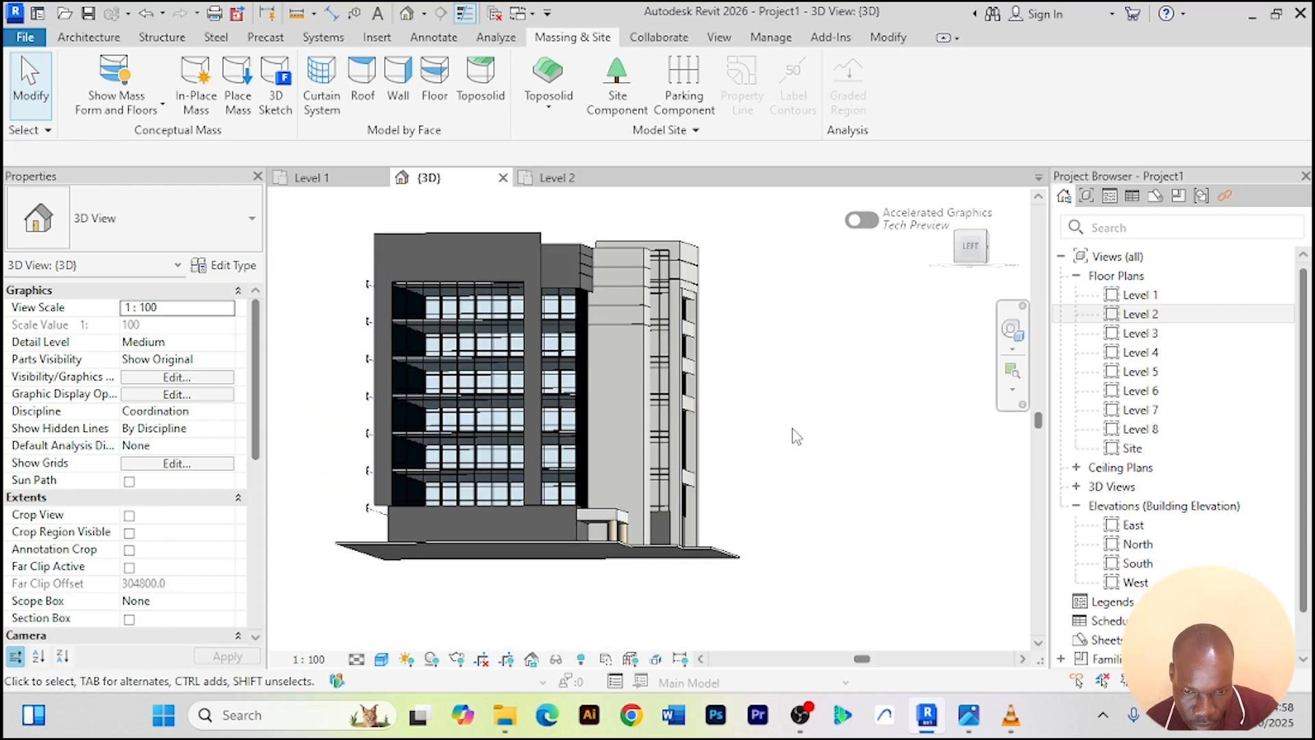
middle_click_drag(821, 436, 802, 440, "shift")
middle_click_drag(692, 446, 743, 410, "shift")
scroll(745, 405, "up", 2)
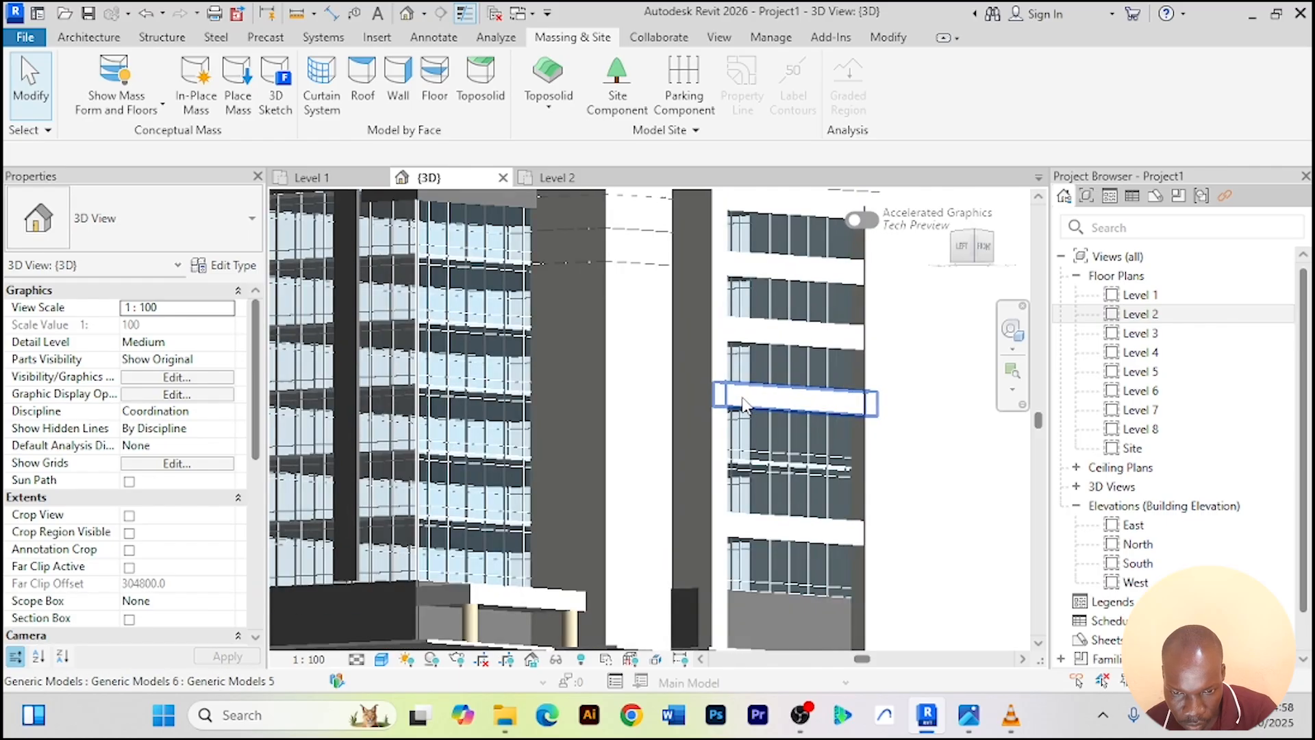
scroll(744, 406, "down", 5)
scroll(732, 394, "up", 6)
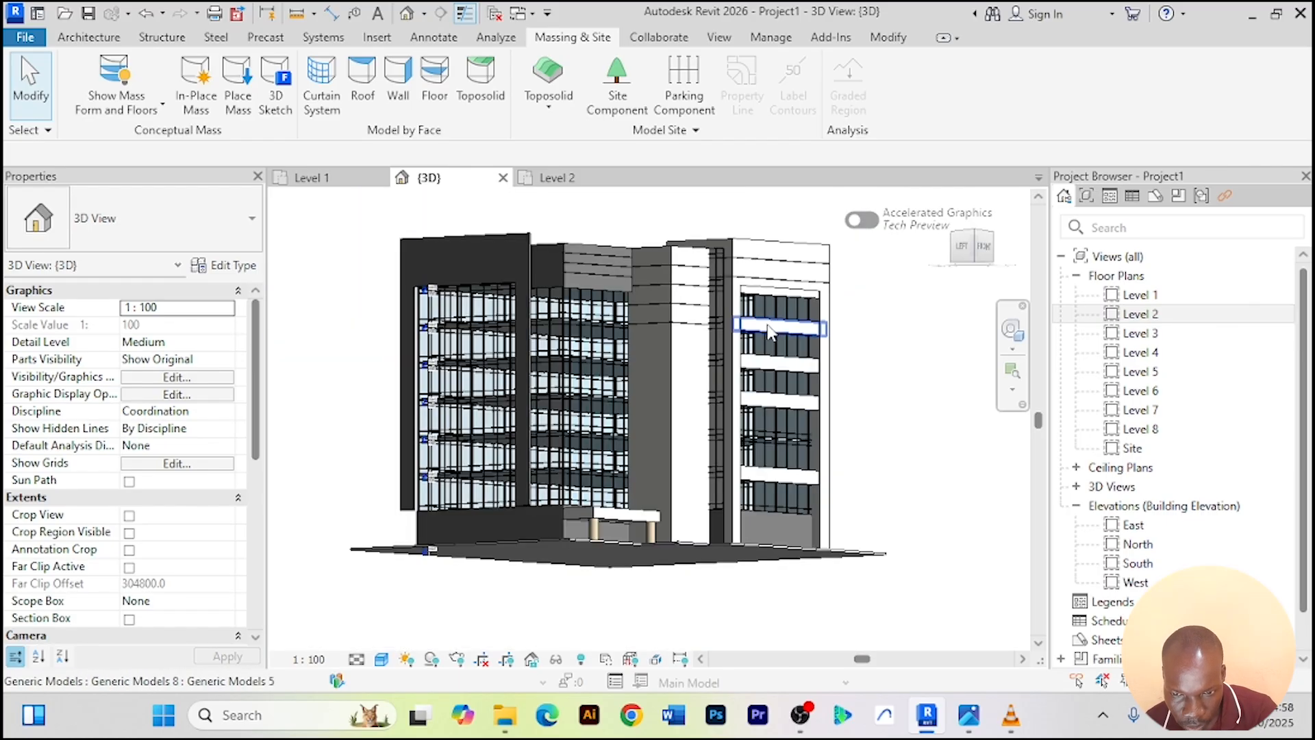
scroll(746, 327, "down", 5)
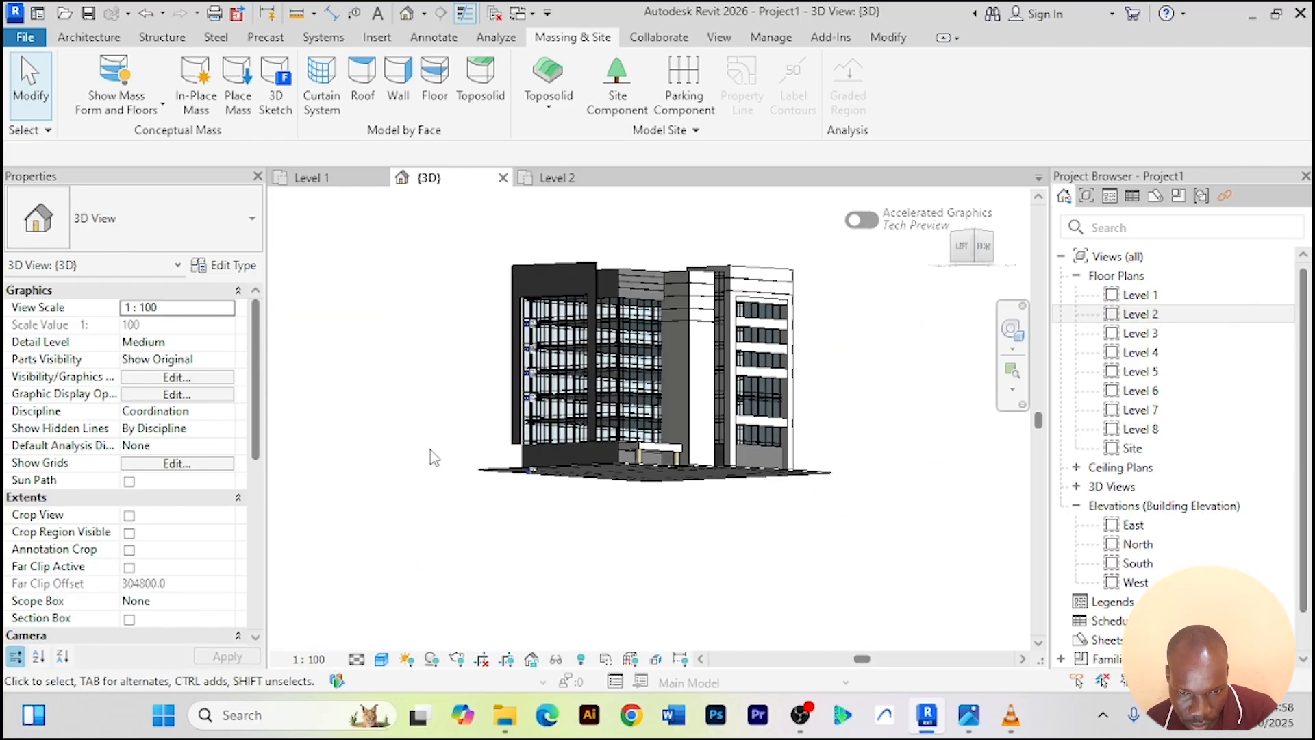
Inspect the lower floors' curtain wall glazing and slab edges inside the left wall frame at close range
middle_click_drag(432, 433, 532, 437, "shift")
scroll(527, 408, "up", 4)
scroll(532, 442, "up", 4)
scroll(533, 452, "down", 1)
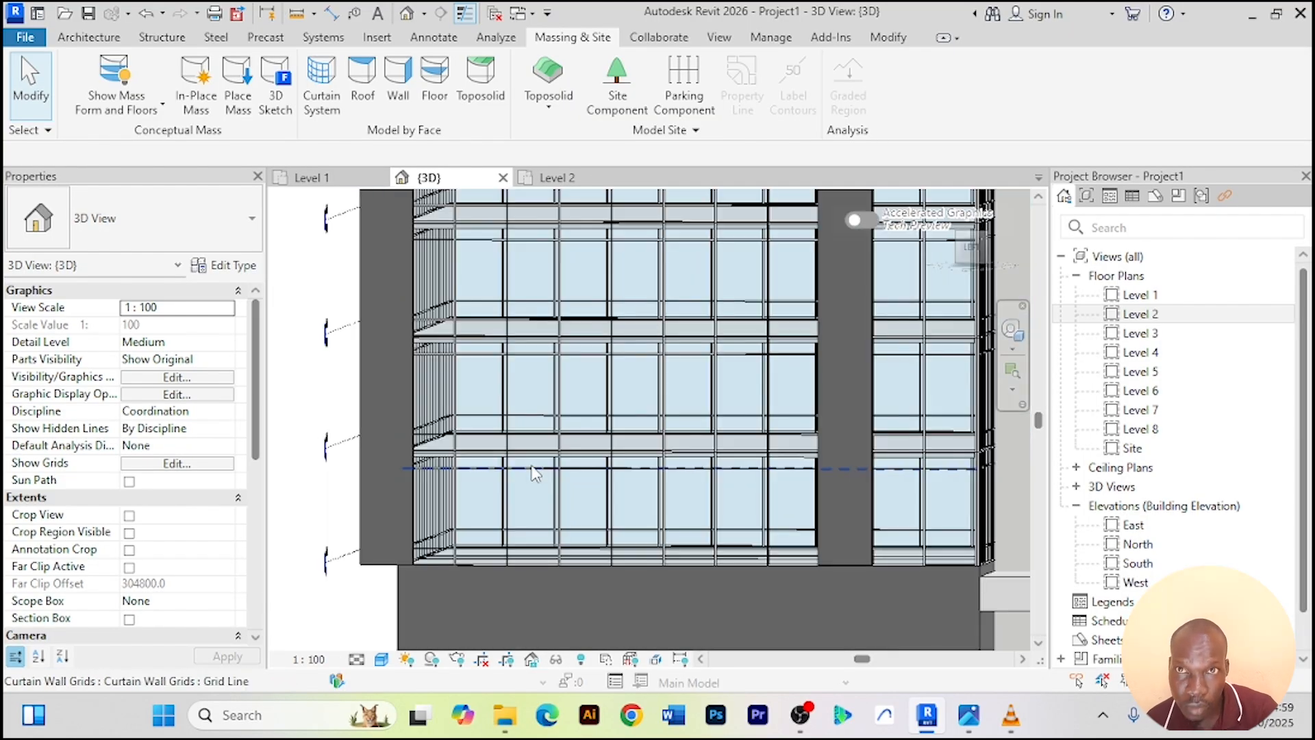
scroll(557, 446, "up", 3)
scroll(670, 435, "down", 2)
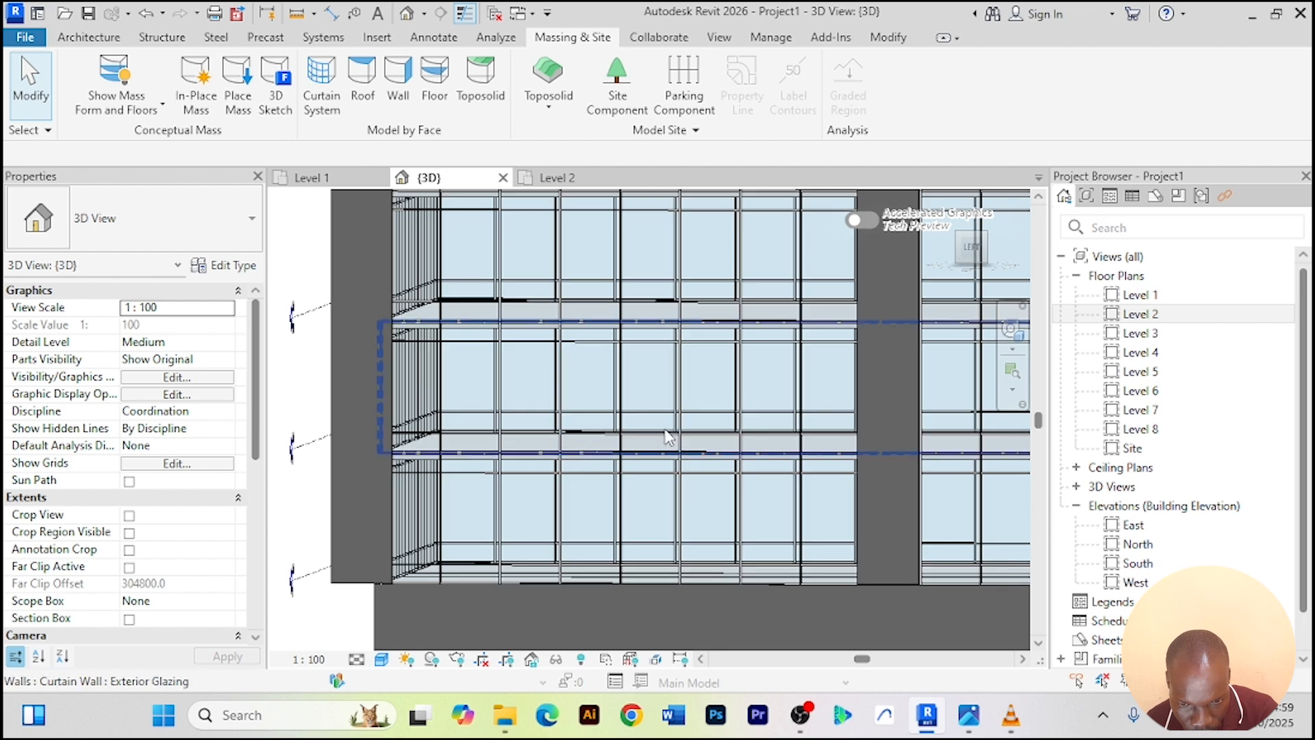
scroll(679, 430, "up", 1)
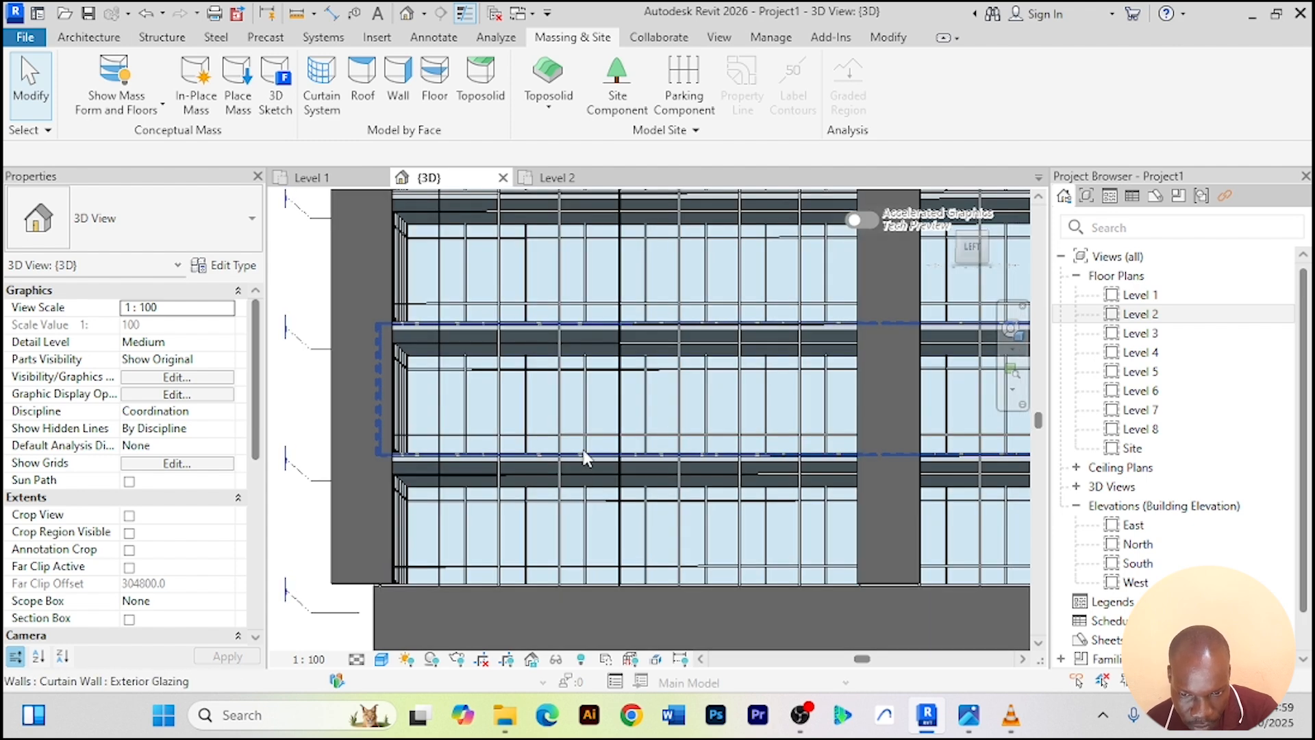
Compare the left facade with the hospital reference image and view the building around to its front
scroll(585, 457, "down", 2)
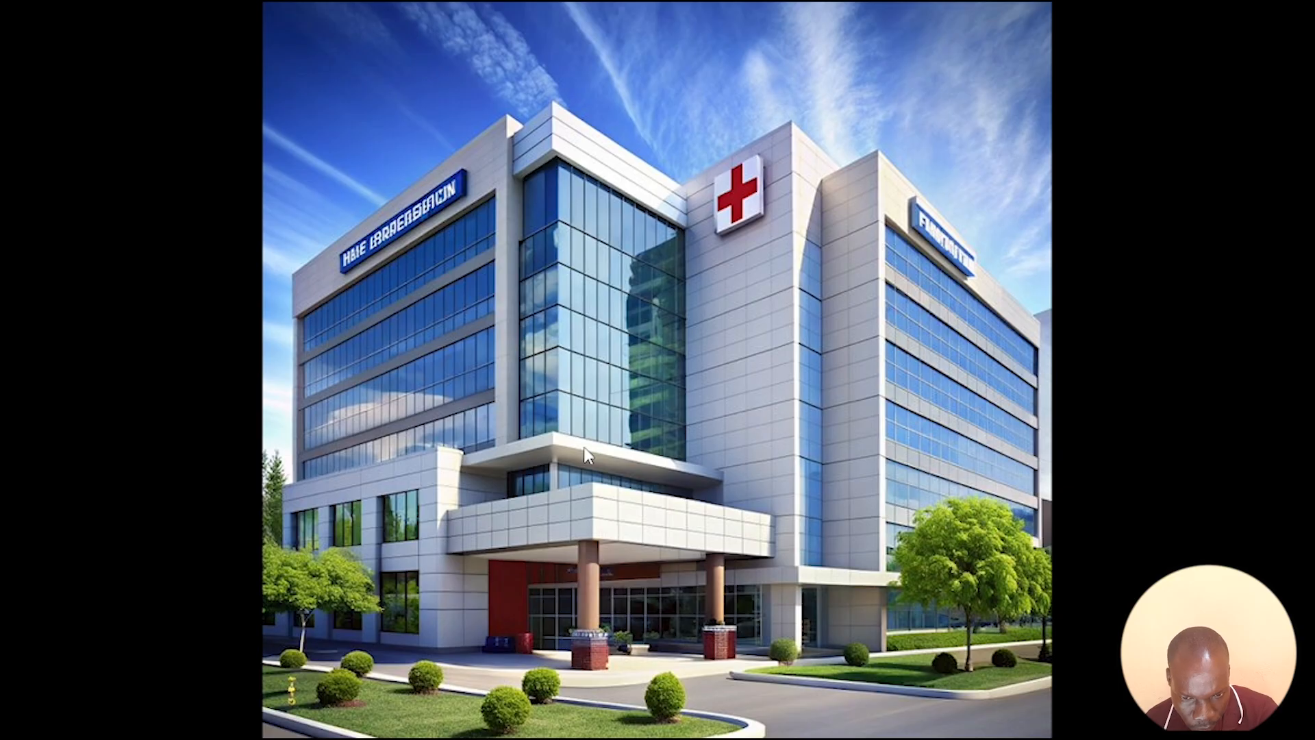
key("alt+Tab")
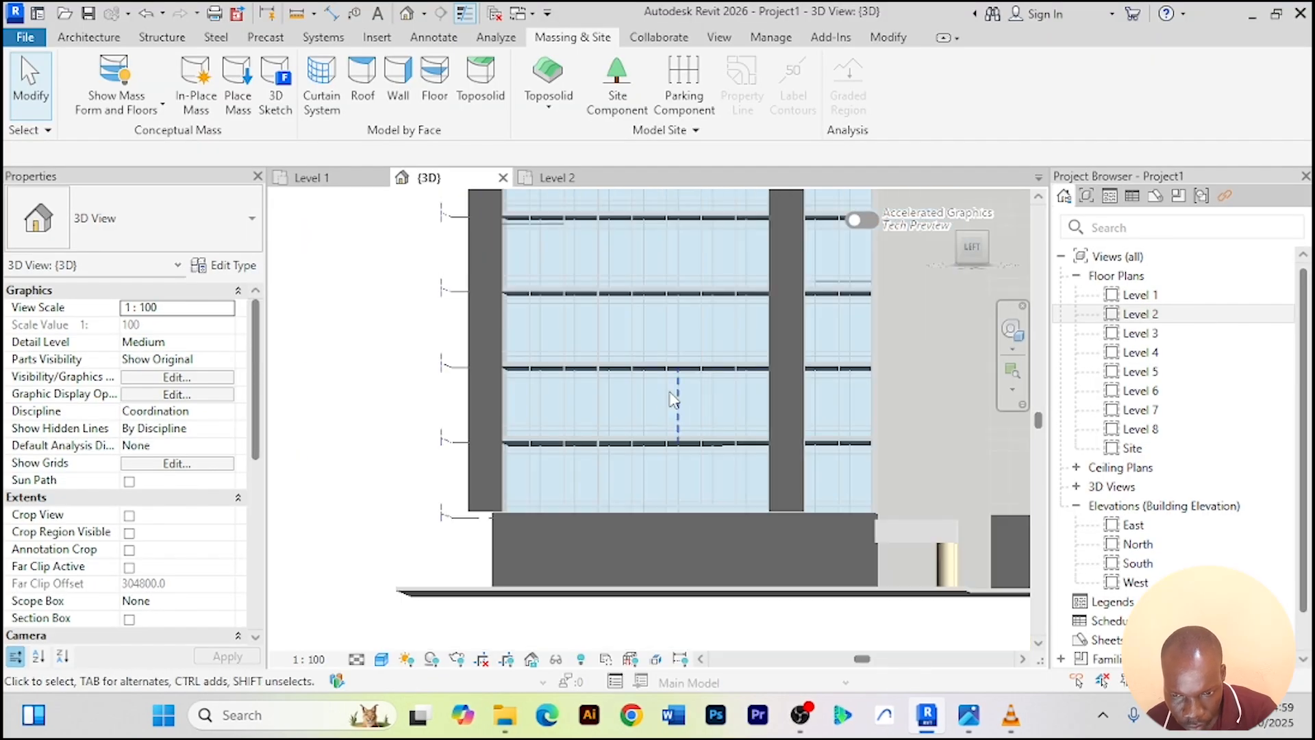
scroll(657, 399, "down", 2)
middle_click_drag(813, 591, 641, 565, "shift")
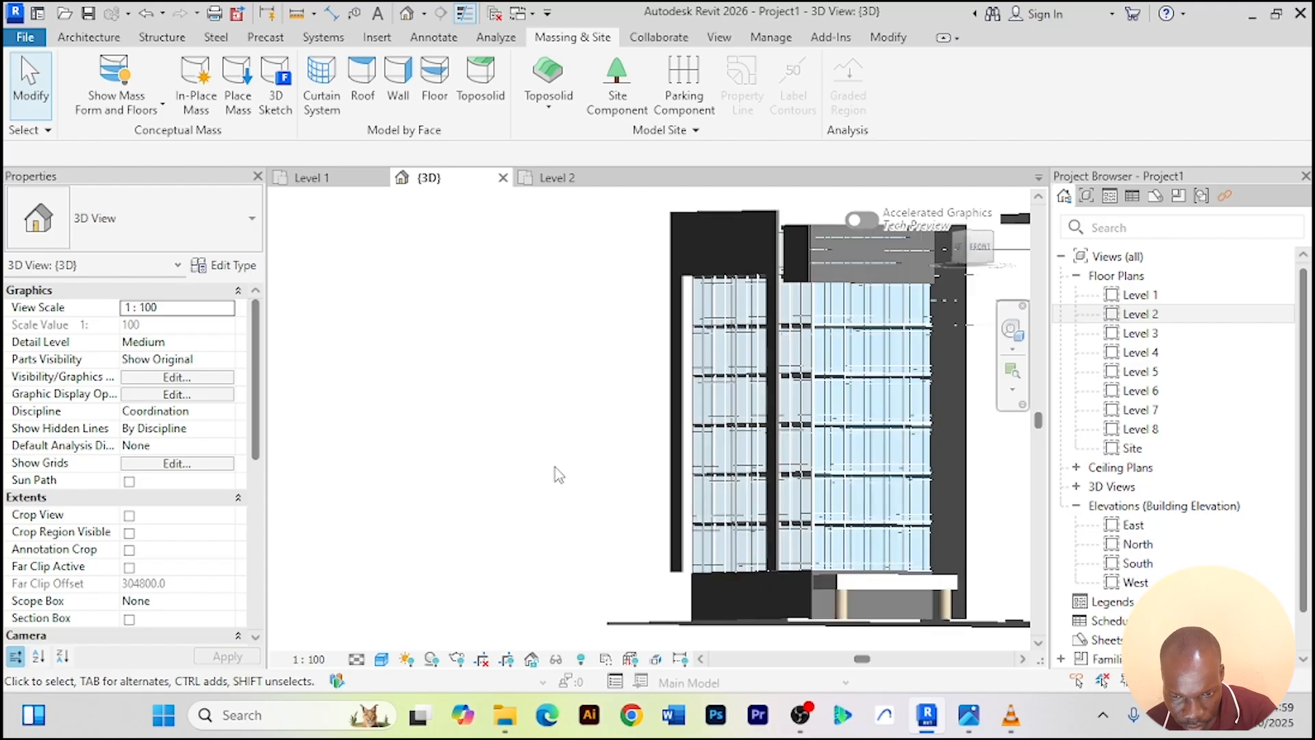
middle_click_drag(567, 475, 451, 477, "shift")
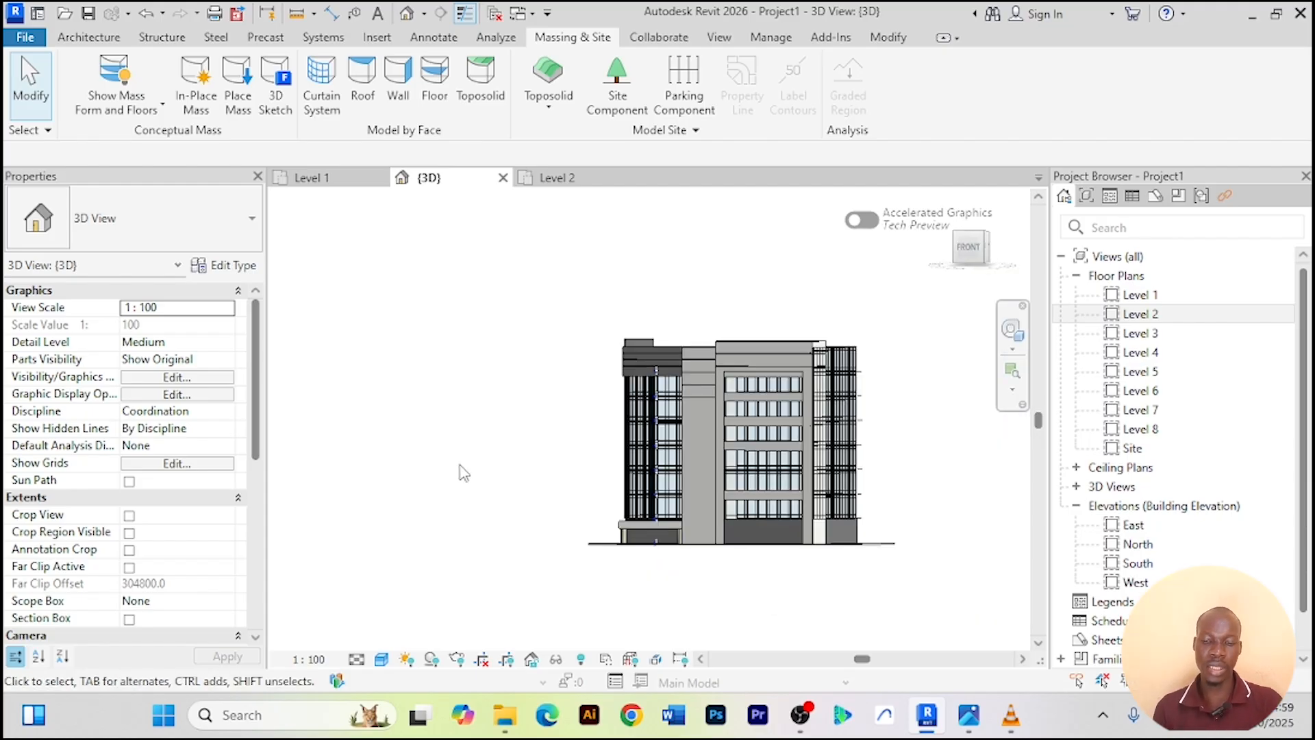